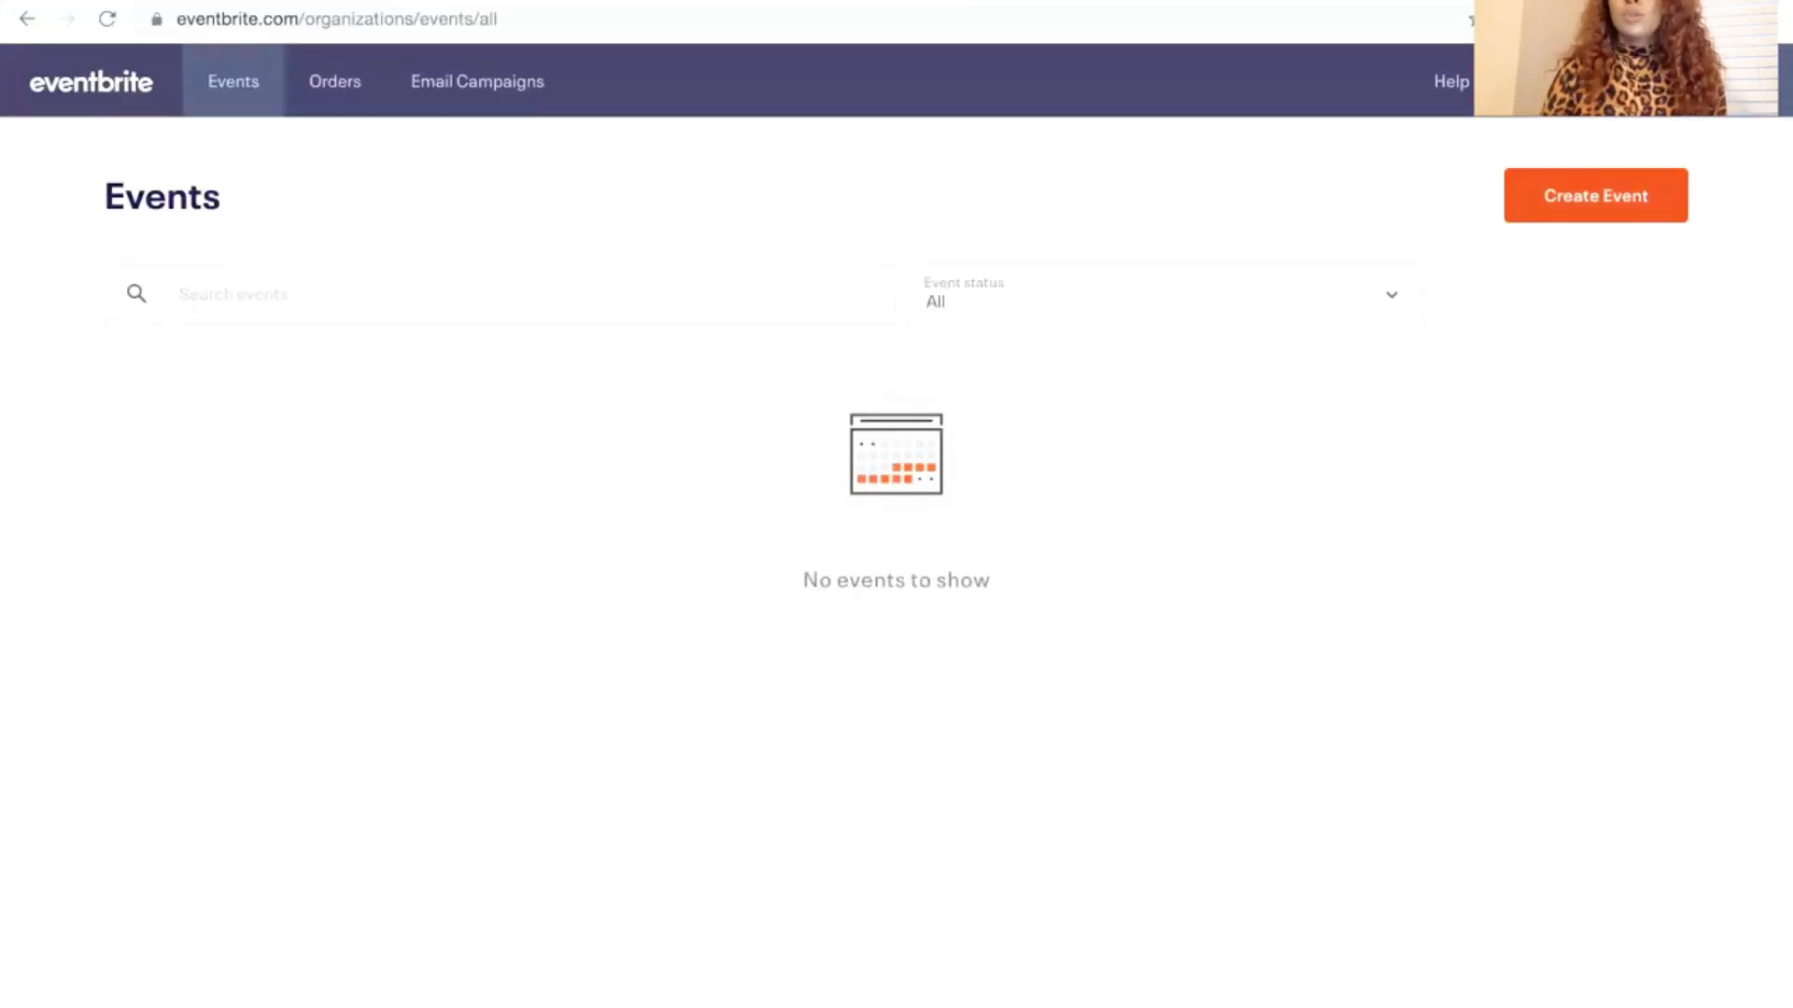
Open the organization settings and start adding a new organizer profile
{"action": "left_click", "coordinate": [1629, 81]}
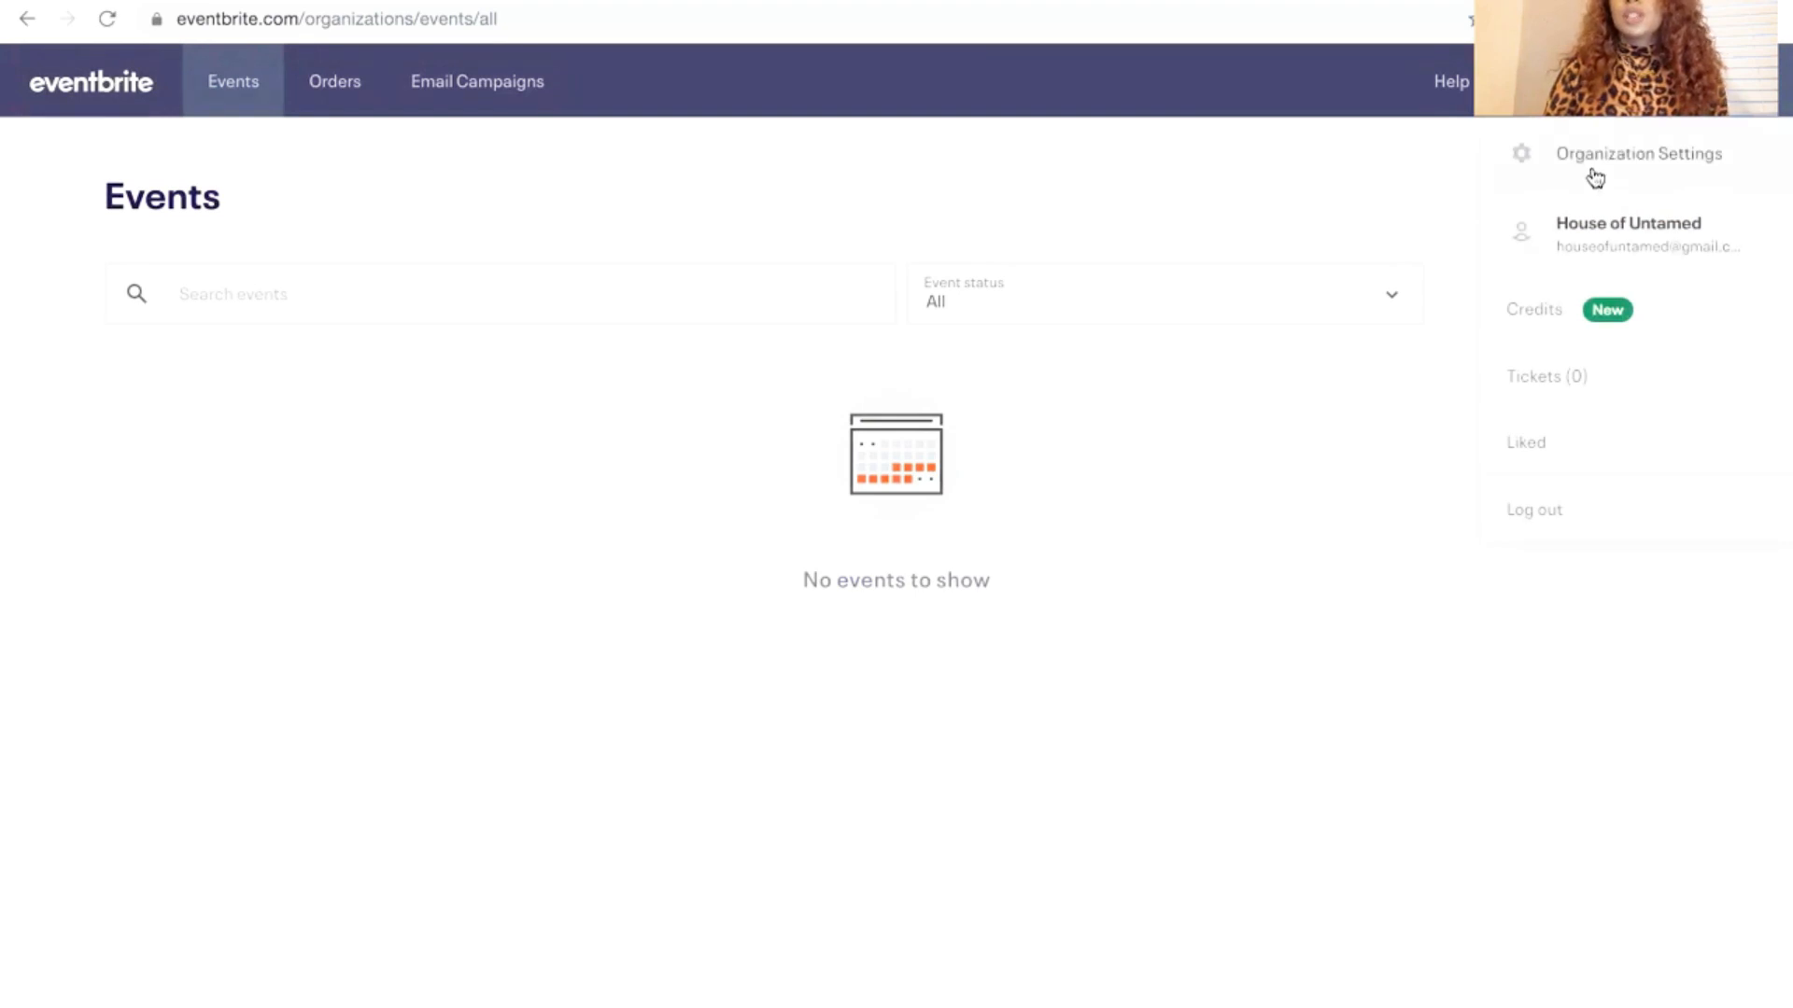
{"action": "left_click", "coordinate": [1595, 167]}
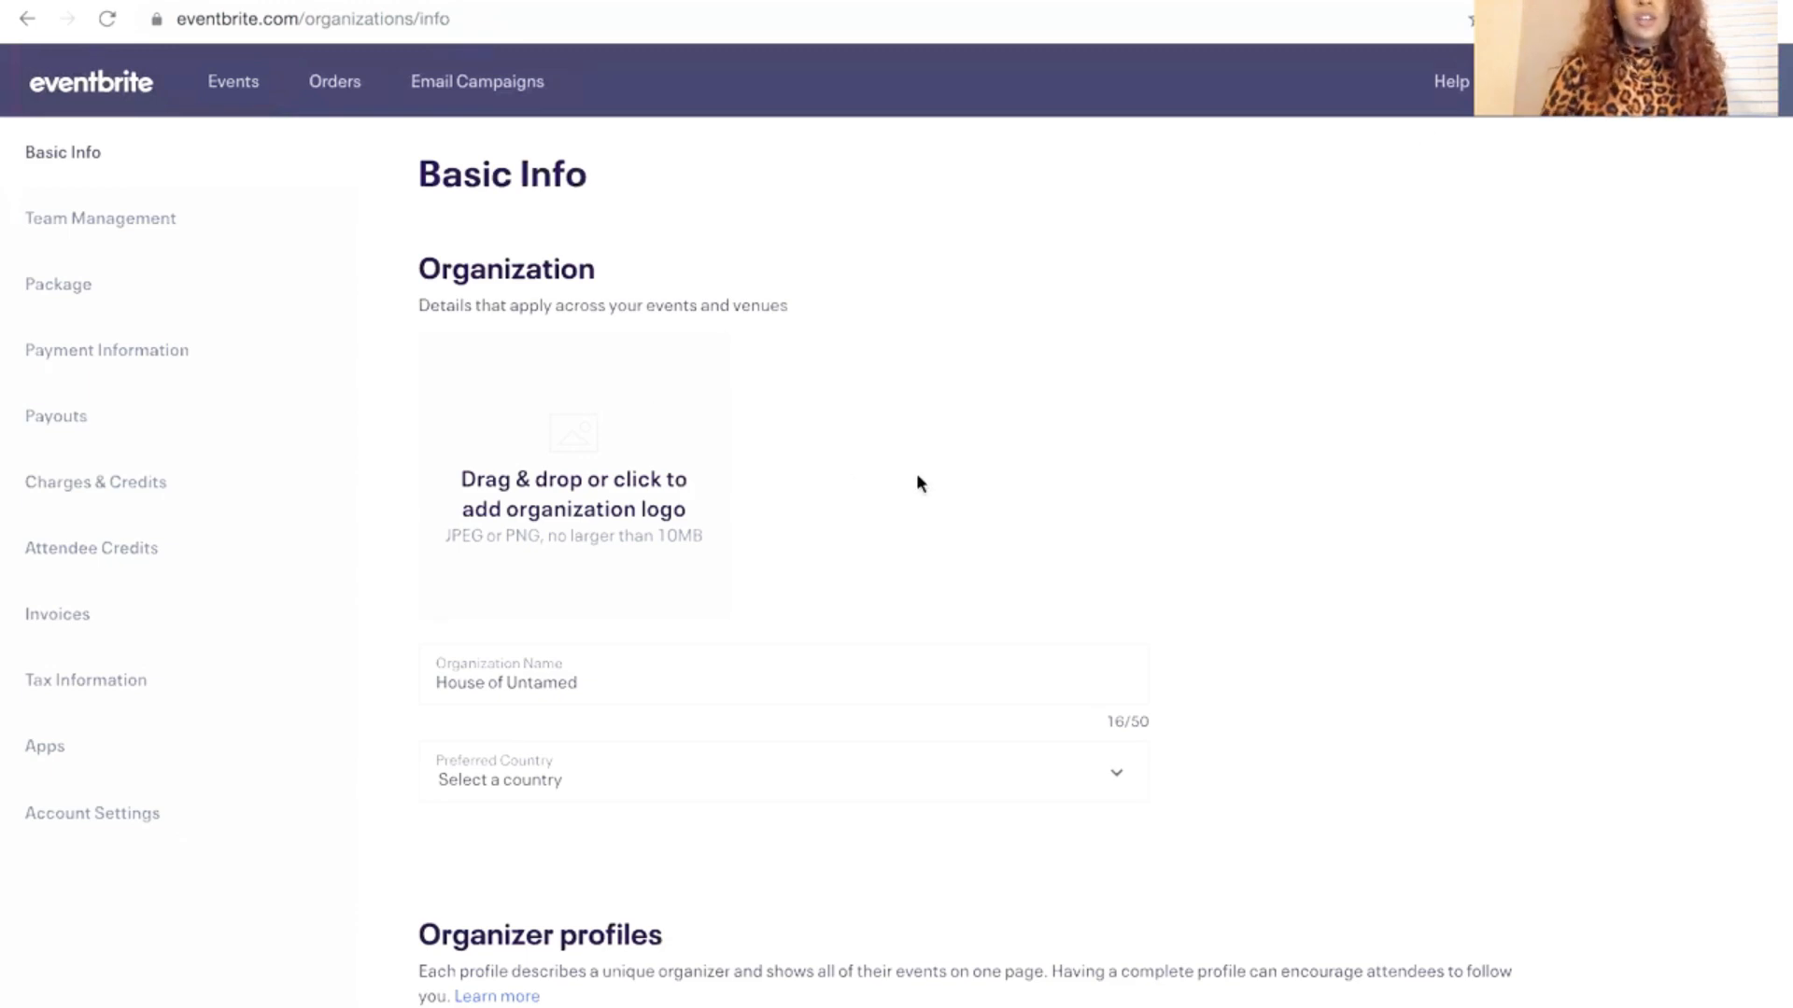
{"action": "scroll", "coordinate": [918, 481], "scroll_direction": "down", "scroll_amount": 4}
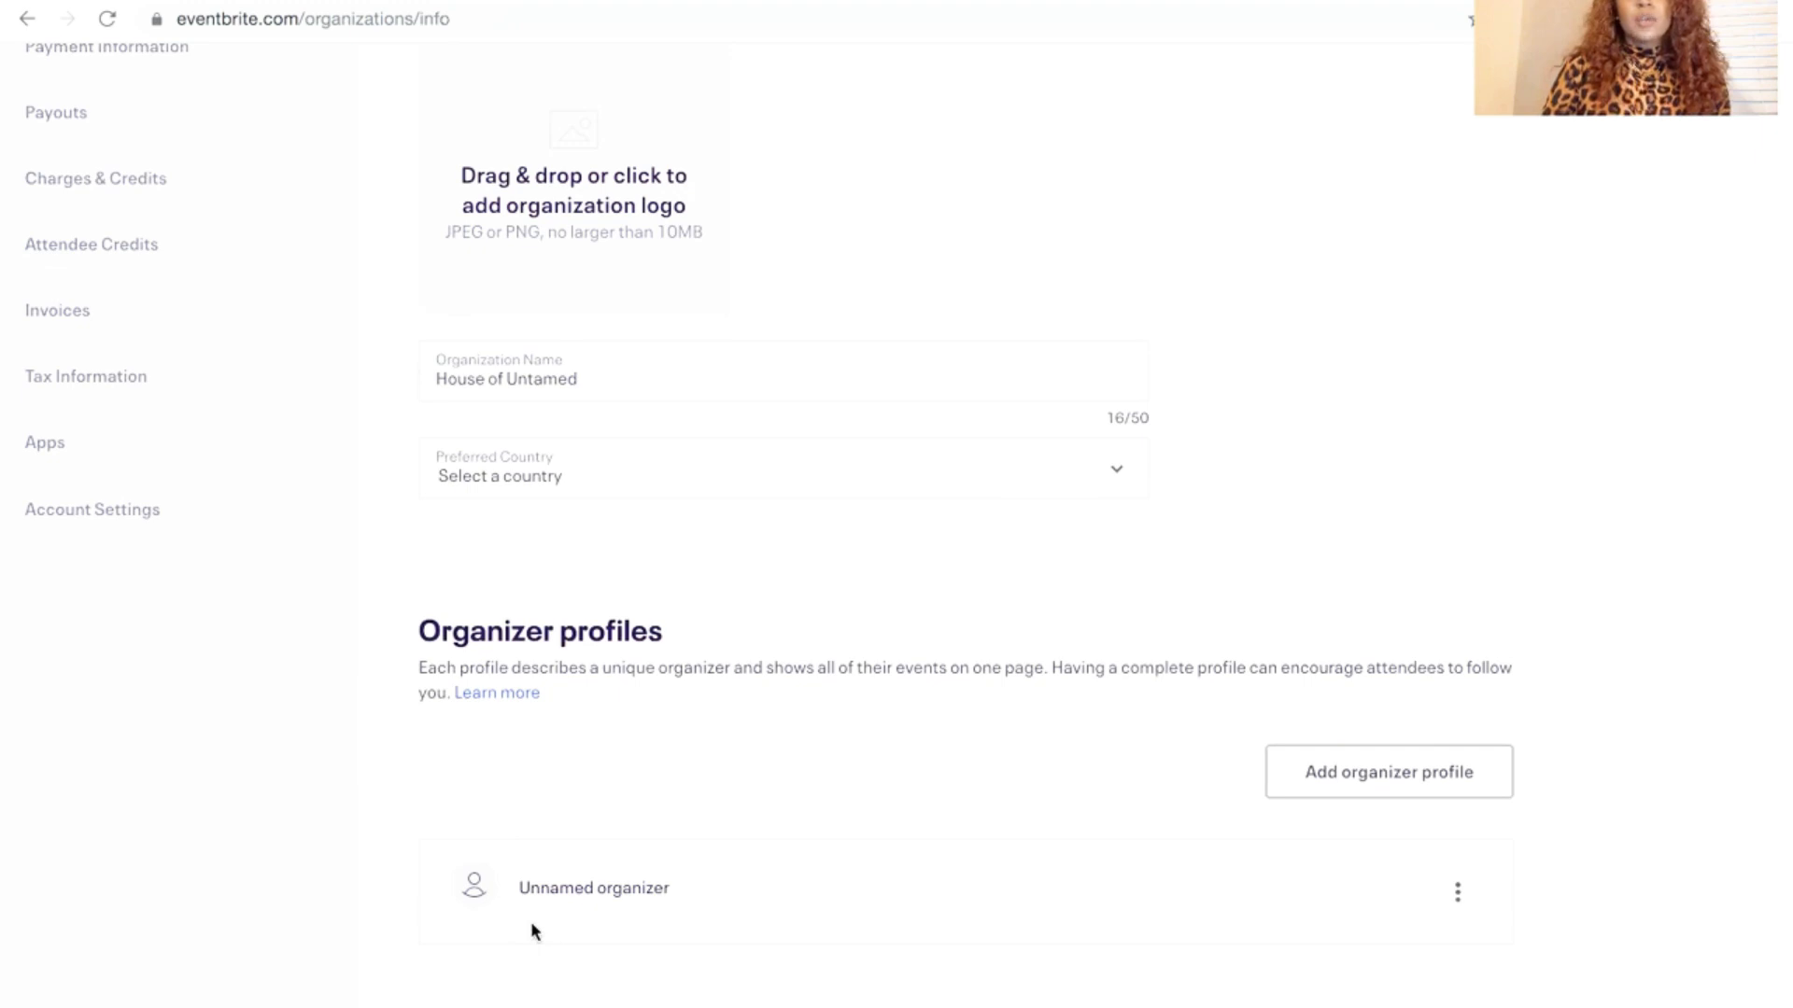
{"action": "left_click", "coordinate": [1404, 789]}
Enter "Untamed Lingerie" as the organizer name of the new profile
{"action": "left_click", "coordinate": [877, 551]}
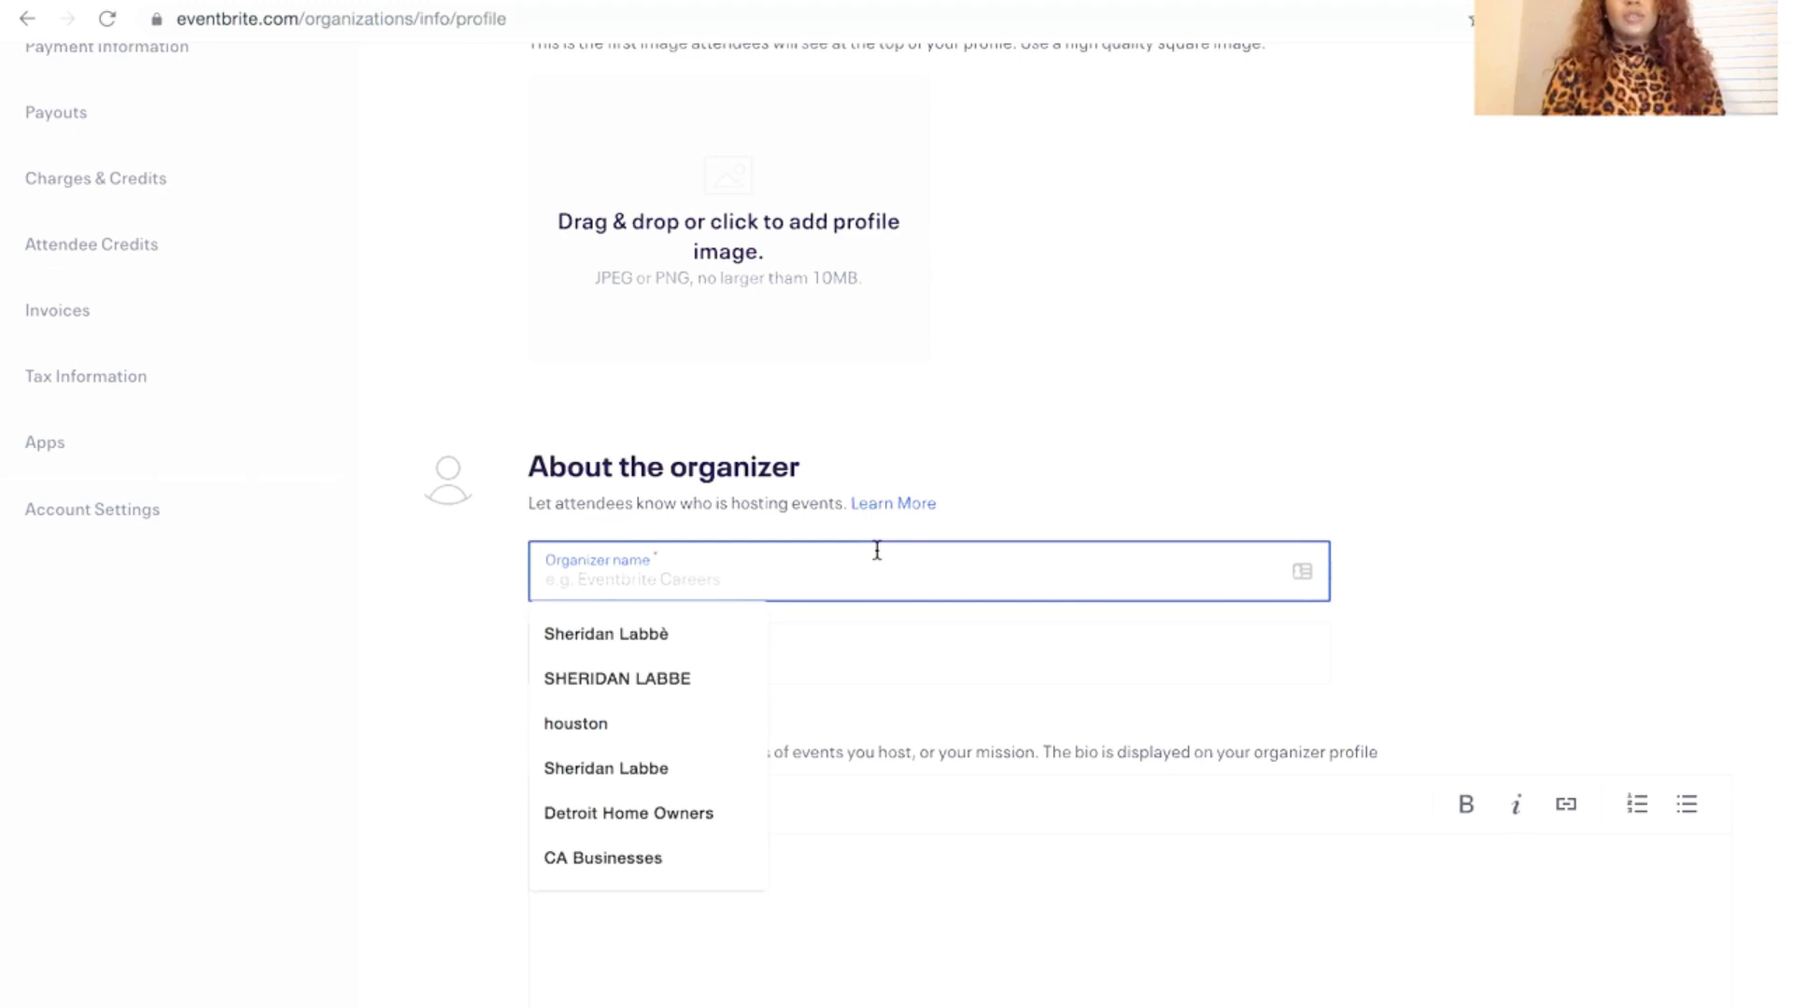
{"action": "type", "text": "Untamed"}
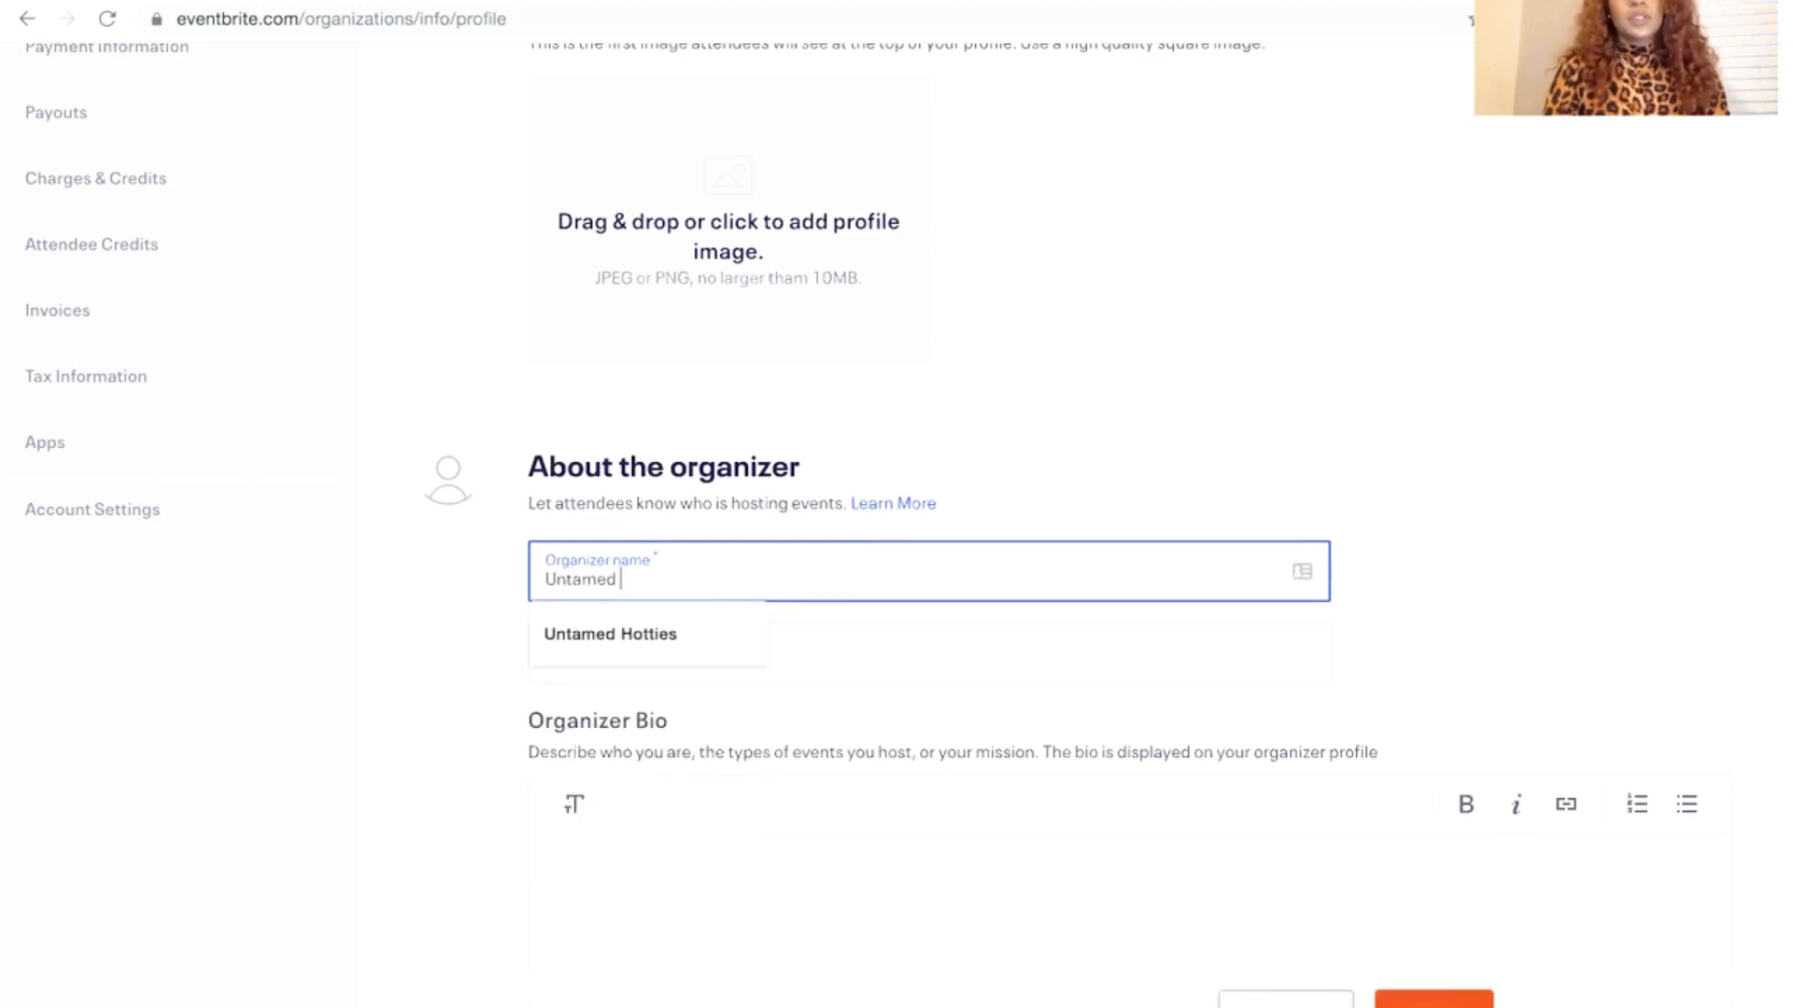
{"action": "type", "text": " Lingere"}
{"action": "key", "text": "Left"}
{"action": "type", "text": "i"}
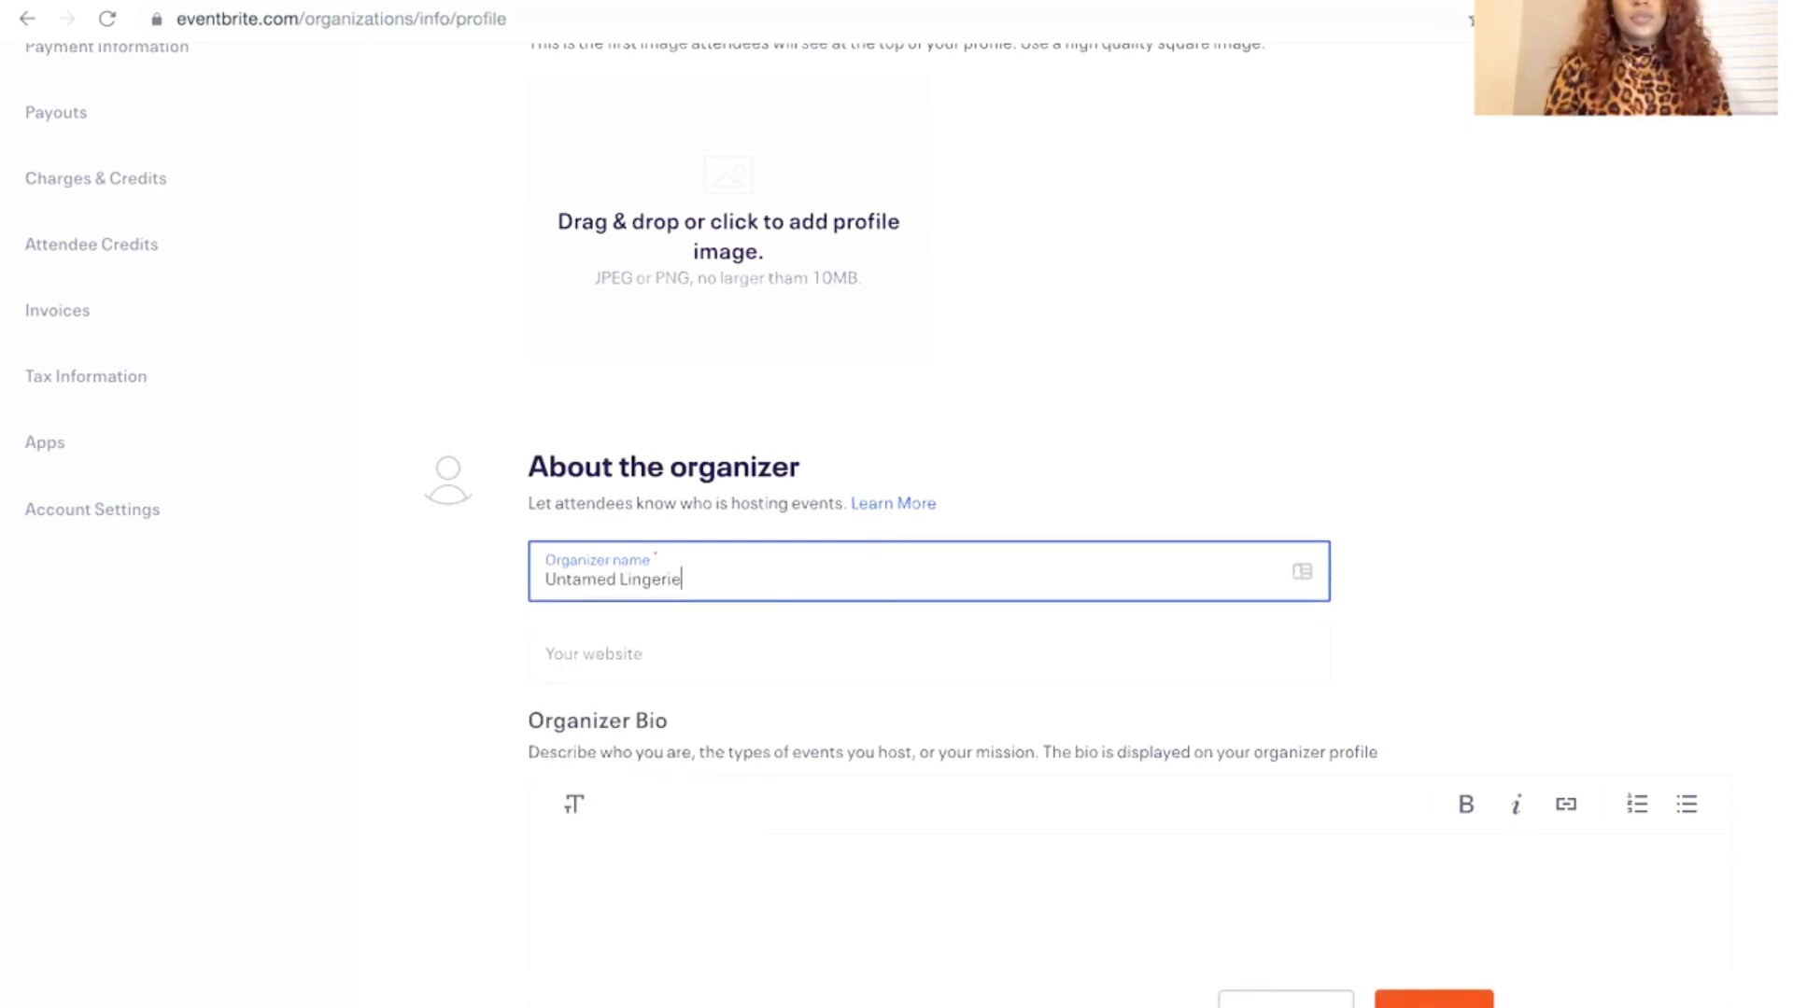
{"action": "left_click", "coordinate": [805, 635]}
{"action": "type", "text": "u"}
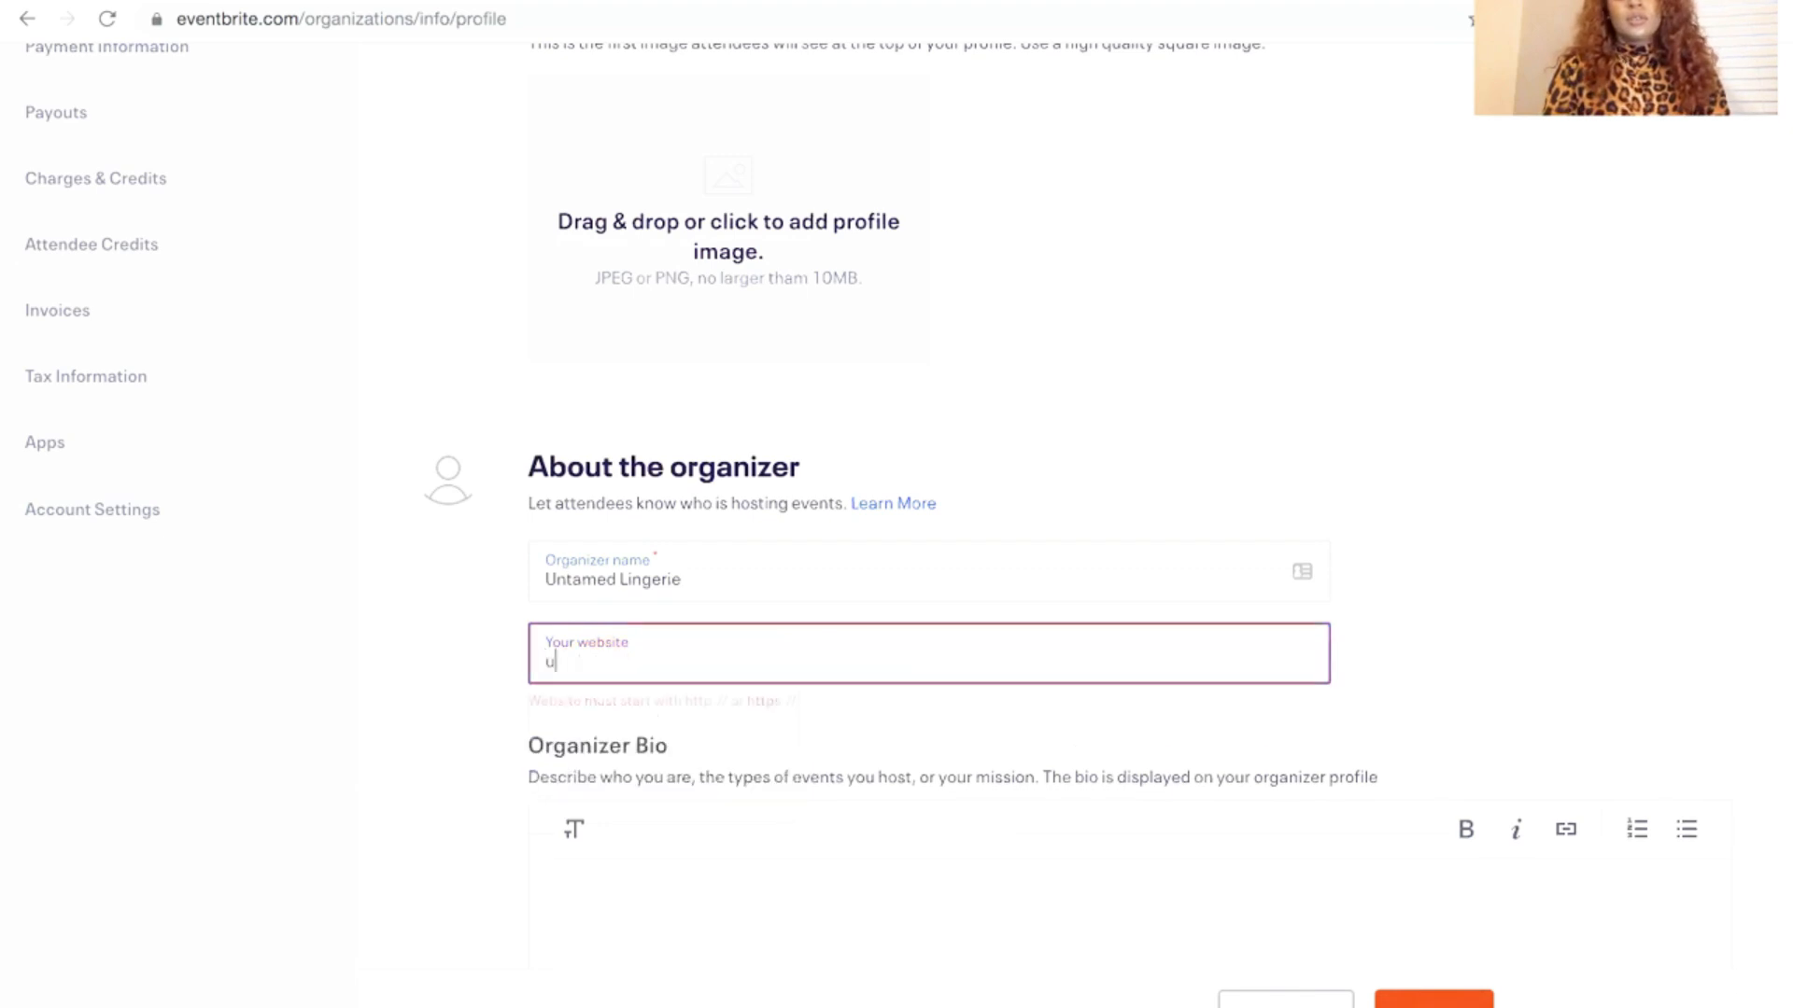
{"action": "type", "text": "ntamedlingerie.com"}
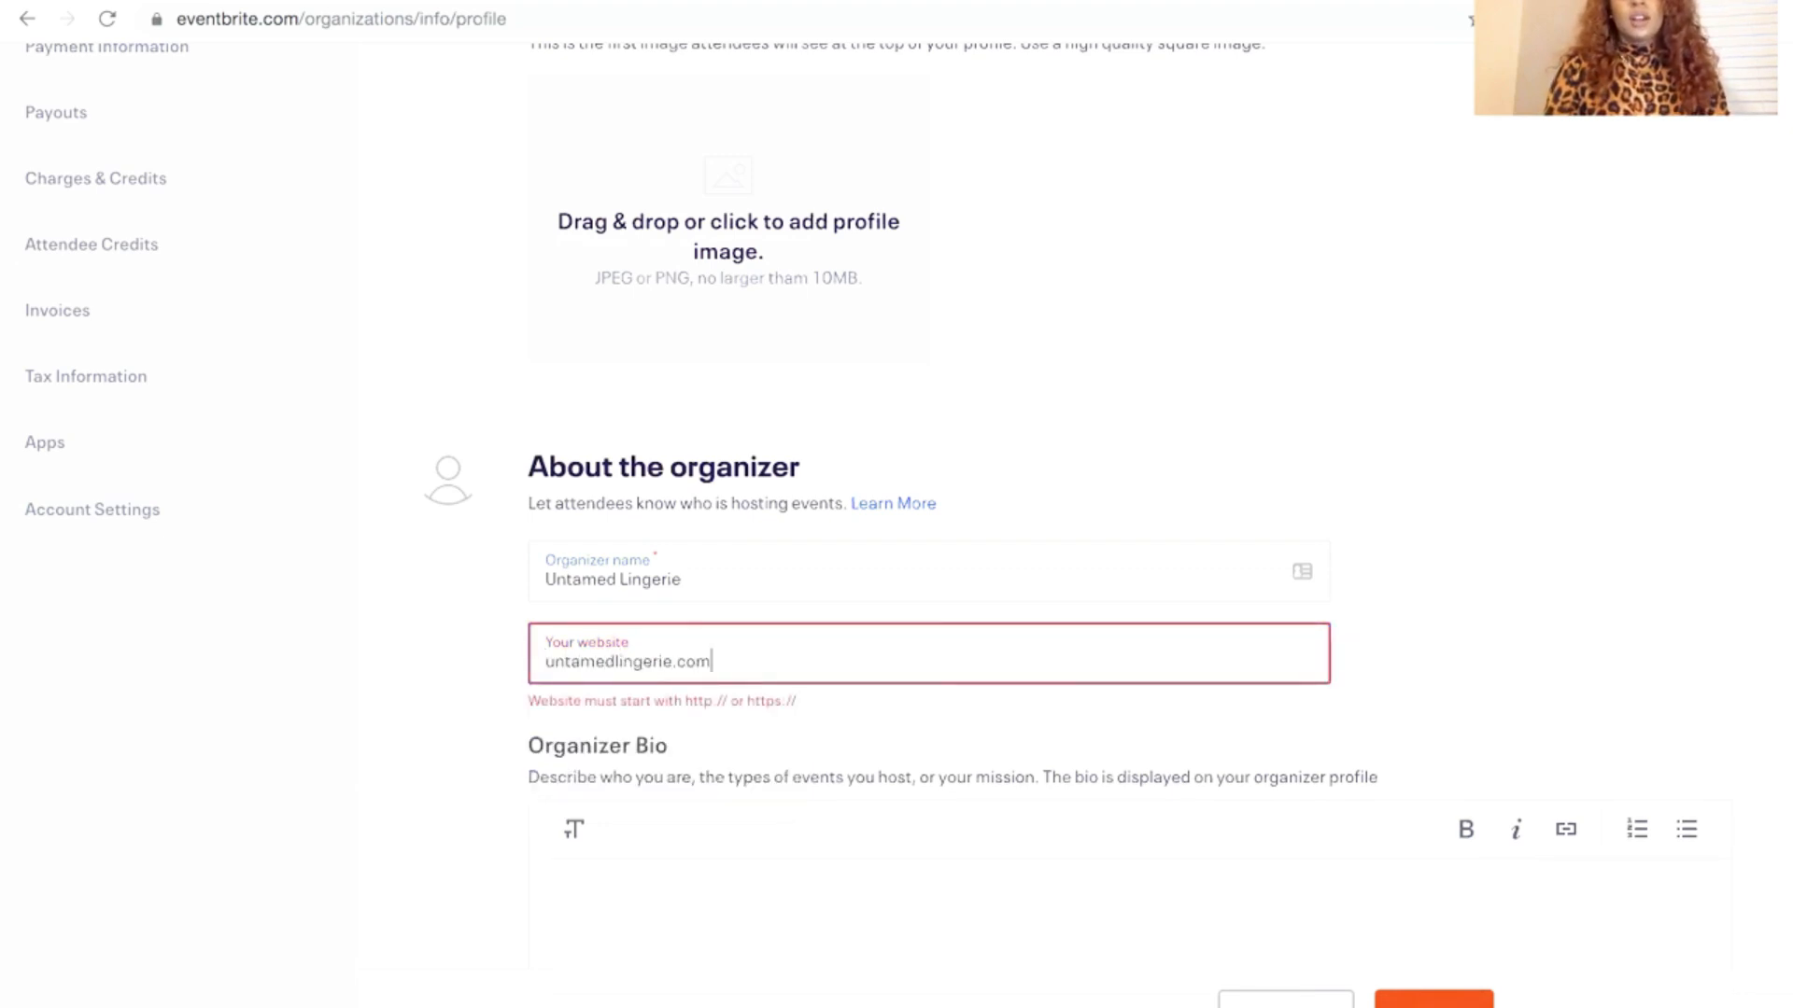
{"action": "left_click", "coordinate": [852, 945]}
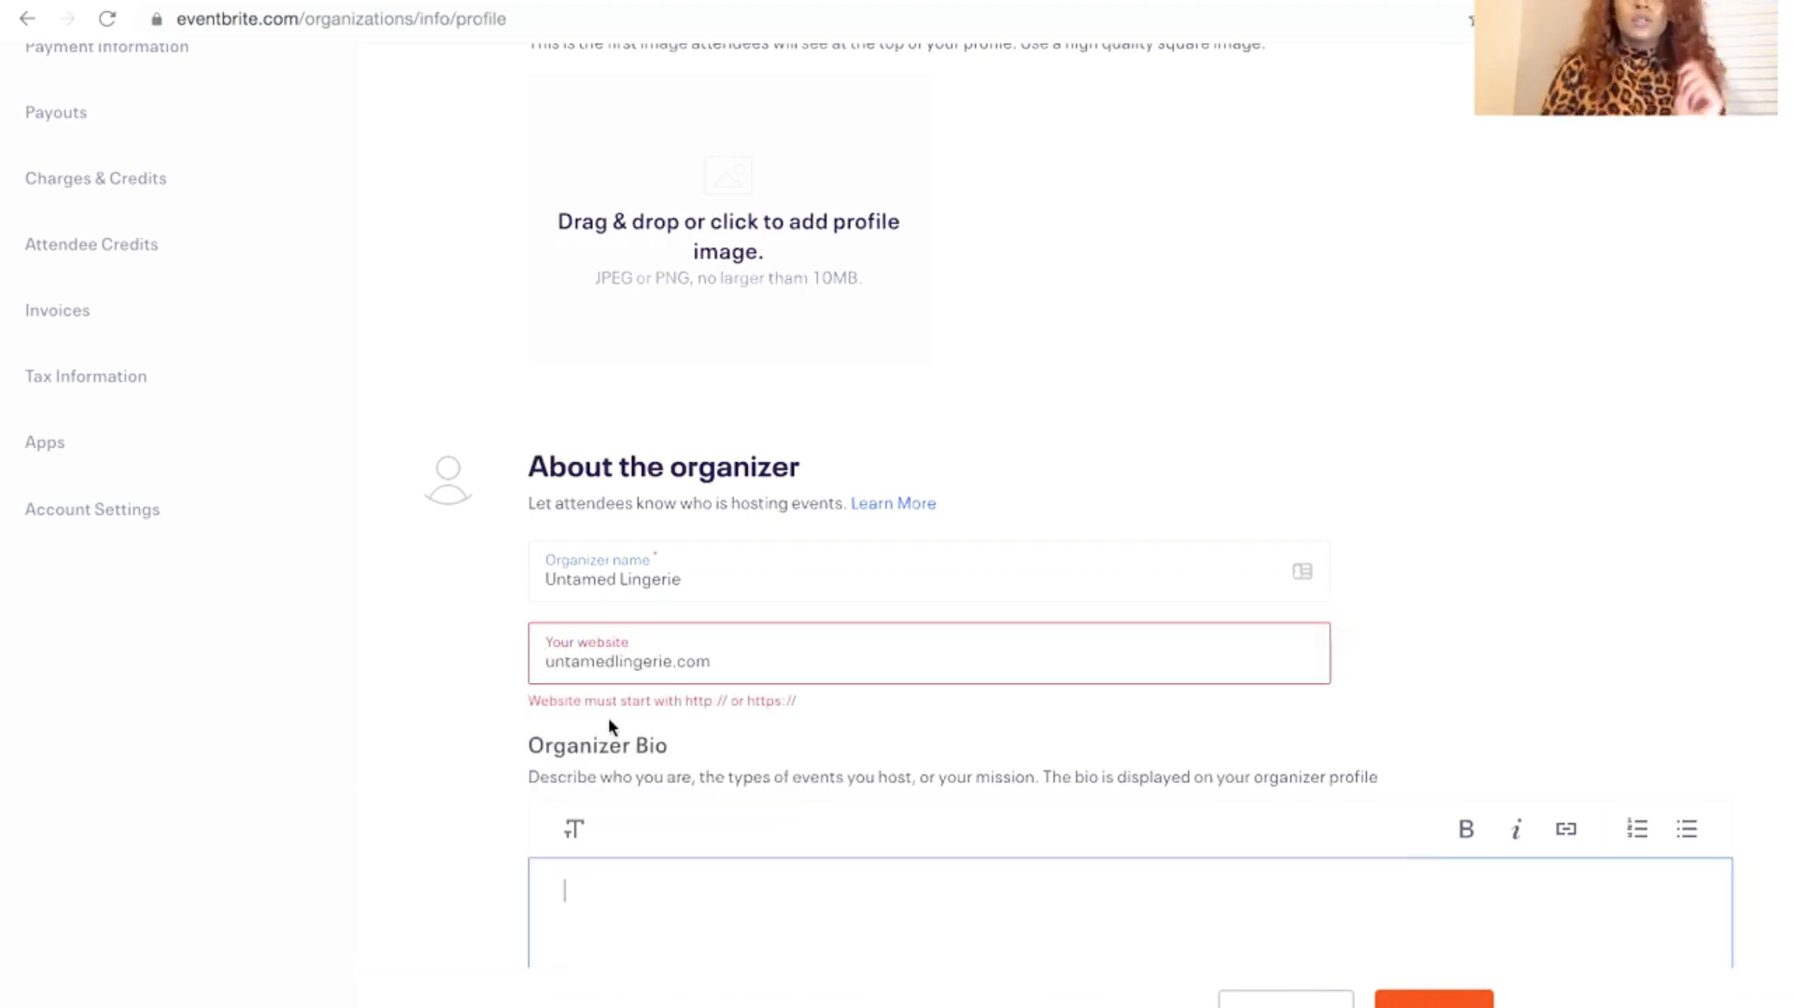
{"action": "left_click", "coordinate": [547, 665]}
{"action": "type", "text": "http:"}
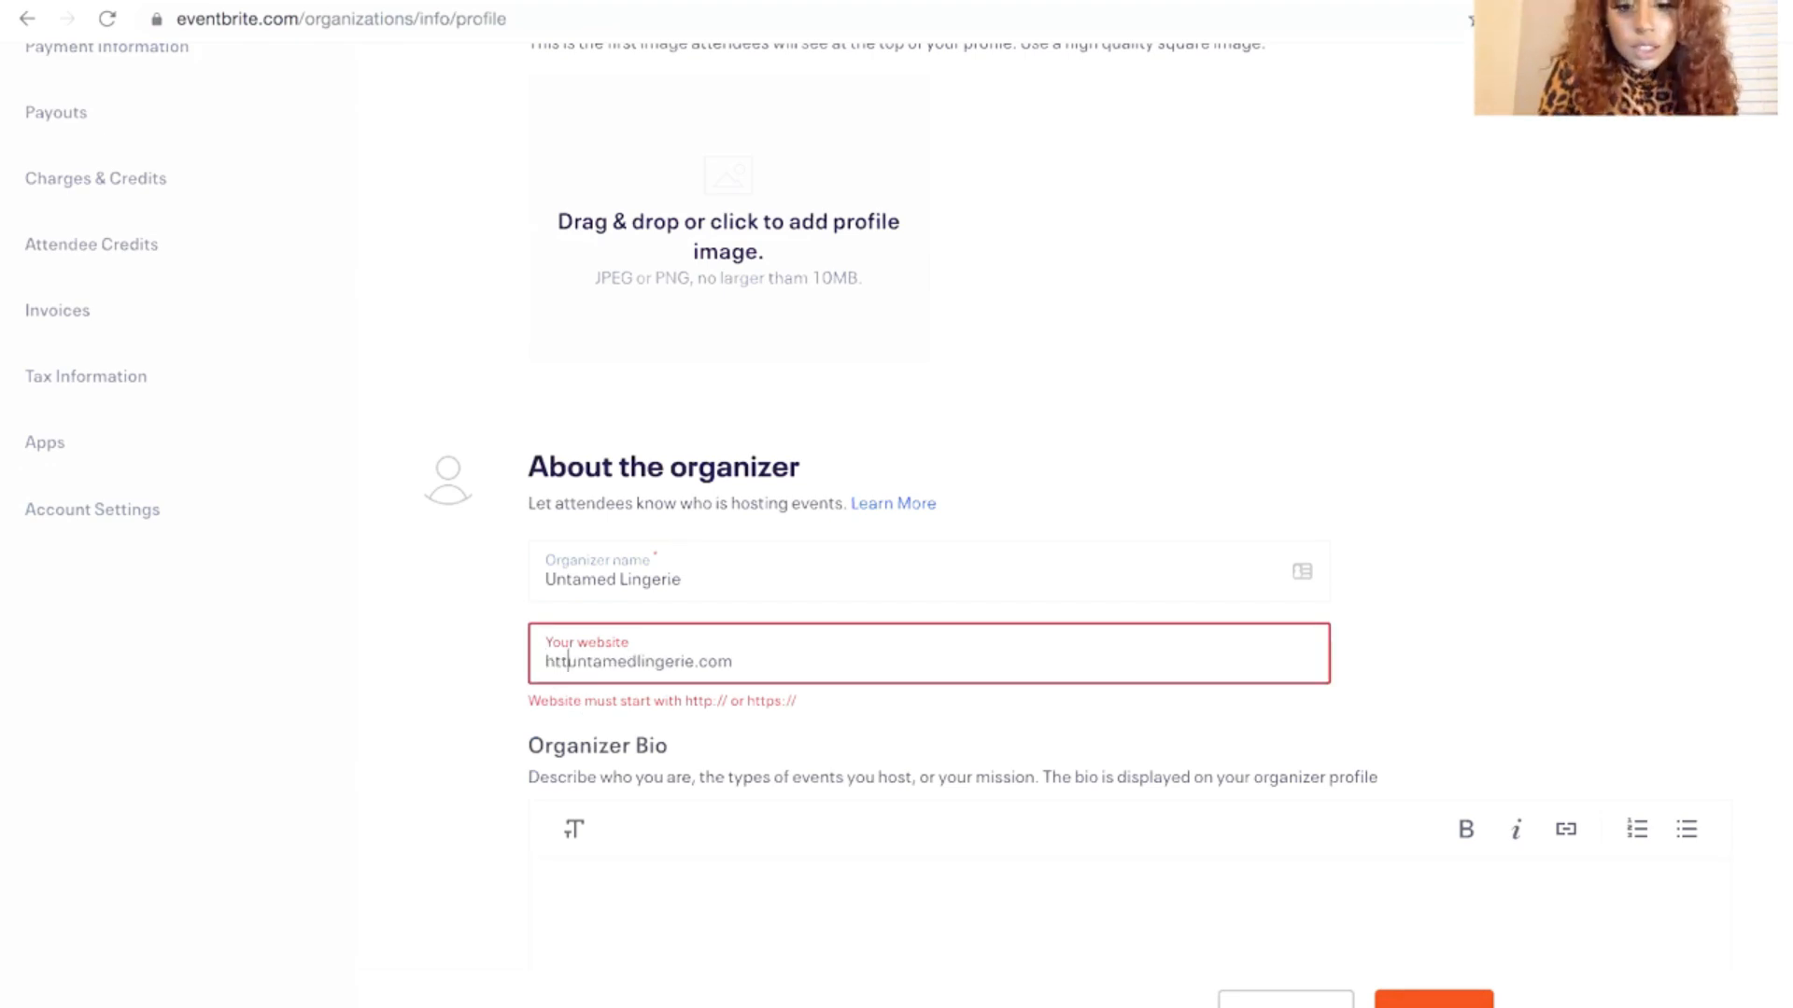
{"action": "type", "text": "//www."}
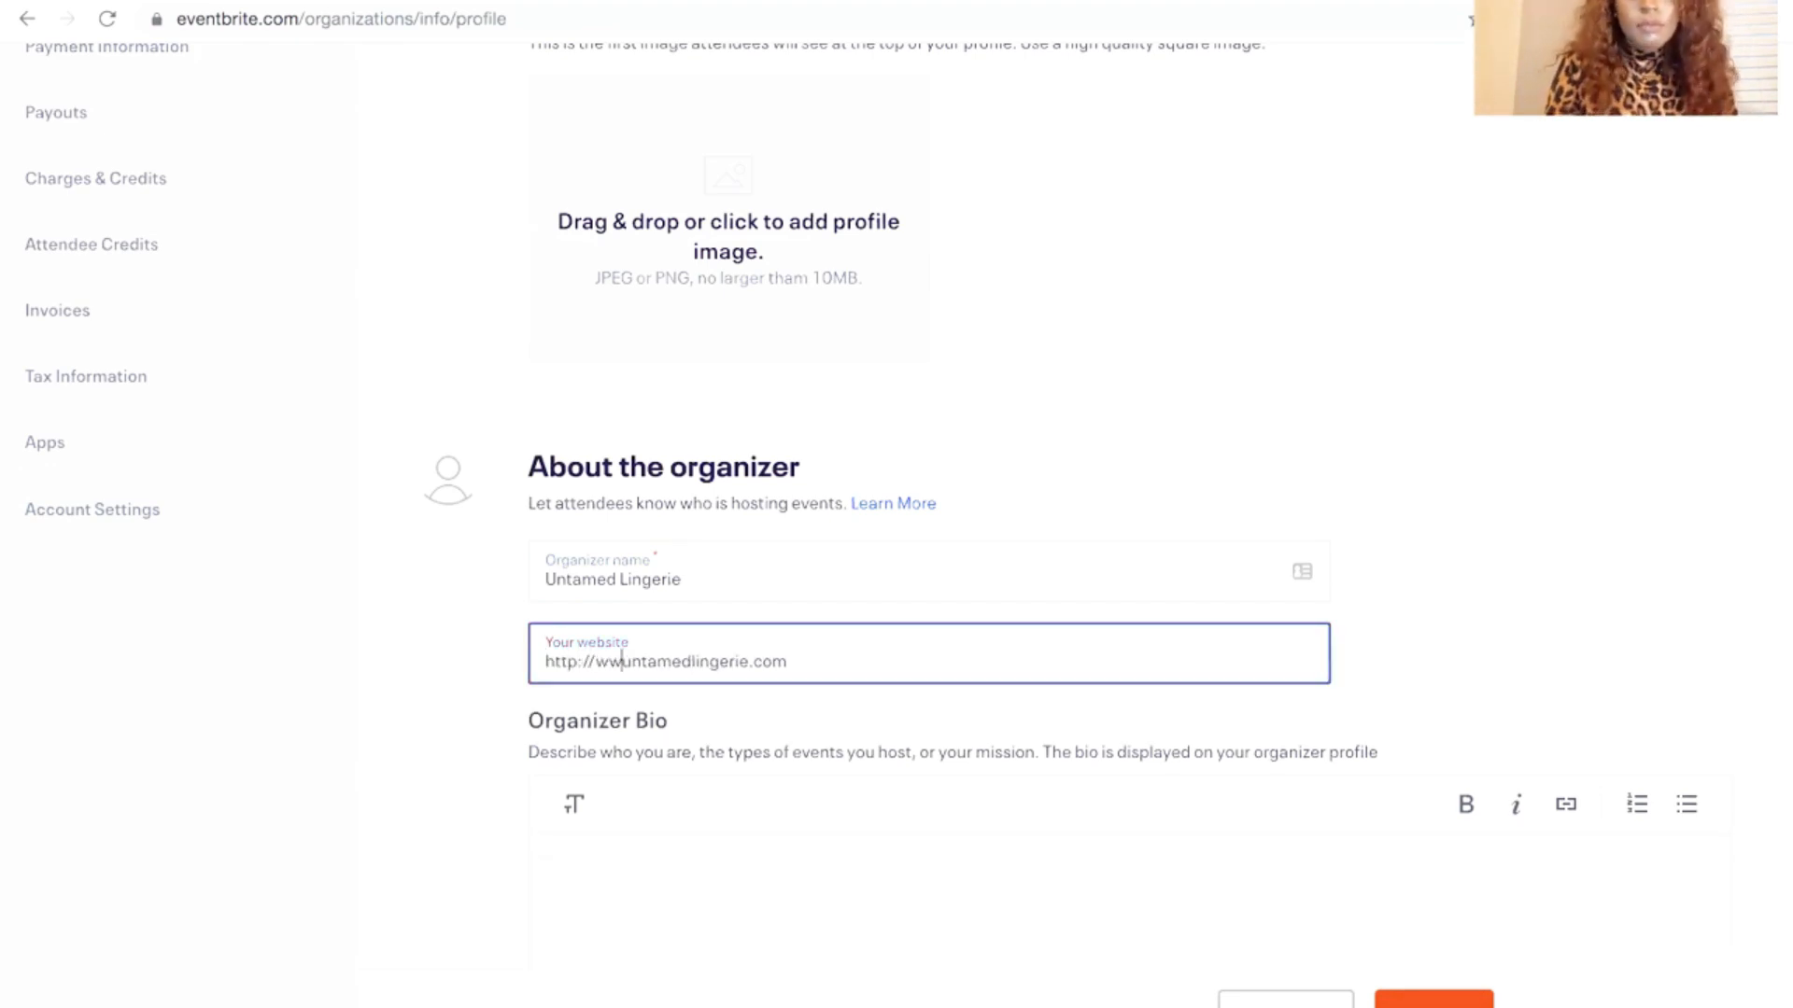
Write "Lingerie" as the organizer bio and save the profile
{"action": "left_click", "coordinate": [588, 857]}
{"action": "type", "text": "Ln"}
{"action": "key", "text": "BackSpace"}
{"action": "type", "text": "ingerie"}
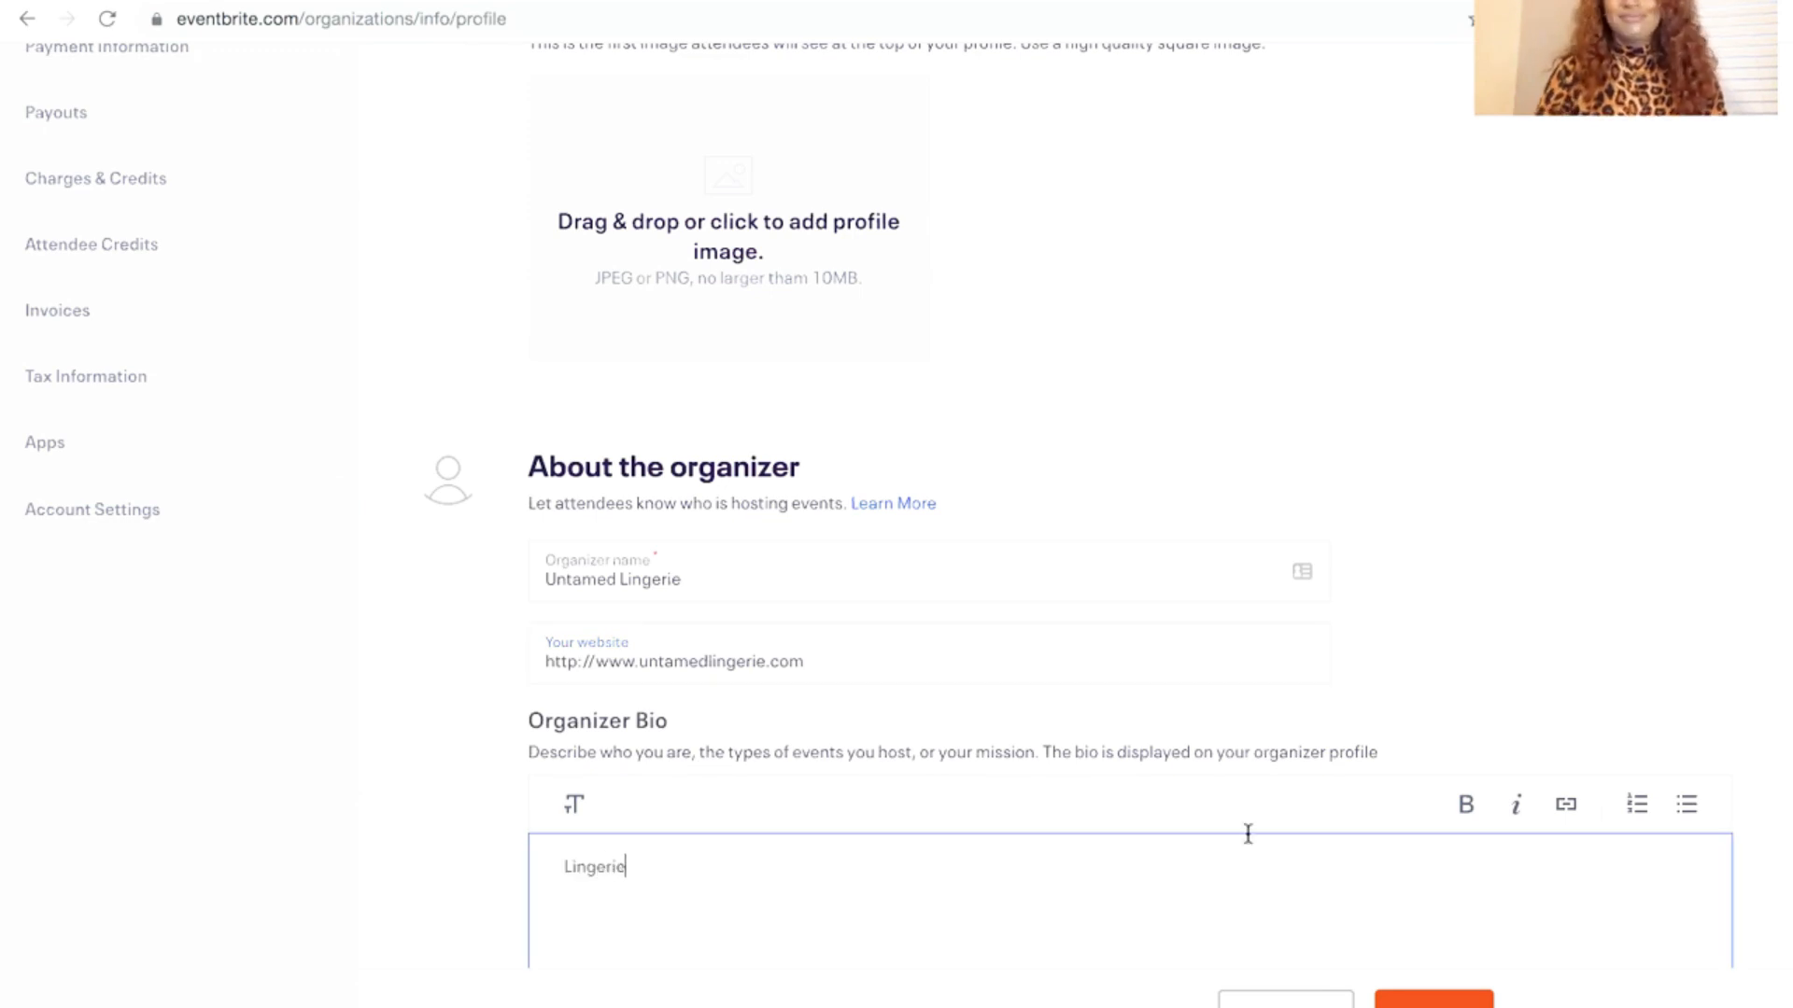
{"action": "scroll", "coordinate": [1248, 834], "scroll_direction": "down", "scroll_amount": 3}
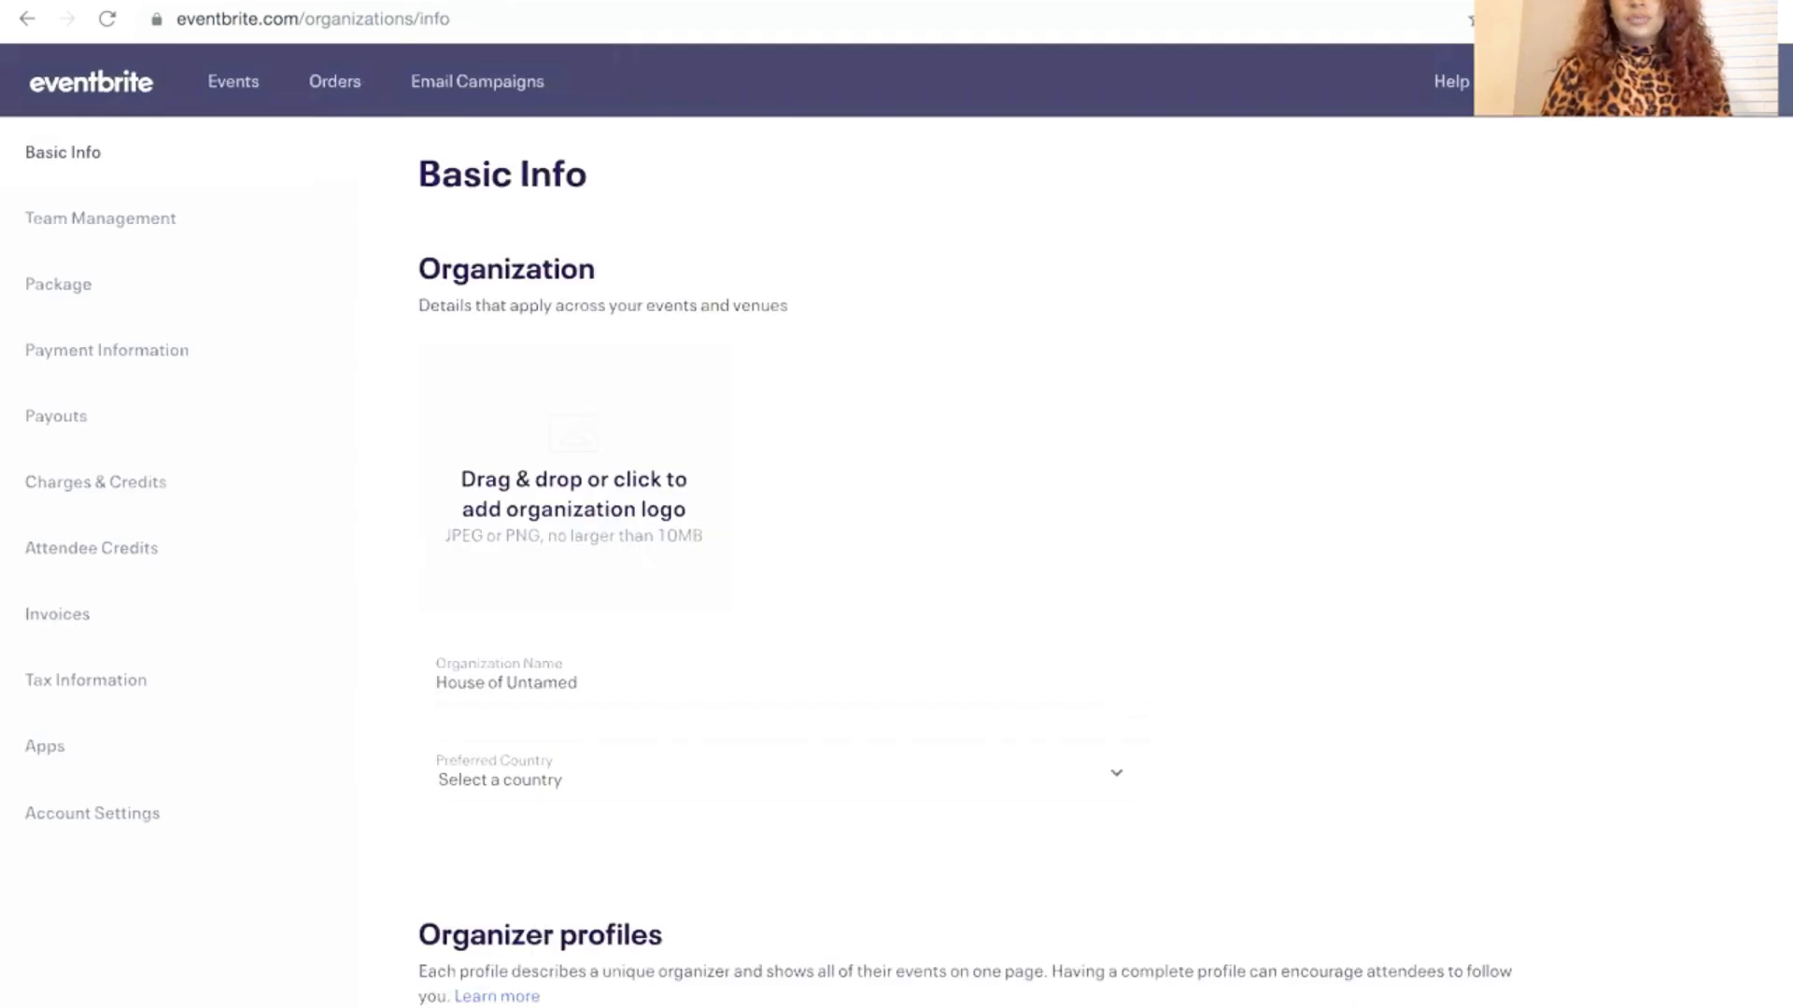
Add another organizer profile and name the organizer "Untamed Nights"
{"action": "scroll", "coordinate": [1307, 793], "scroll_direction": "down", "scroll_amount": 4}
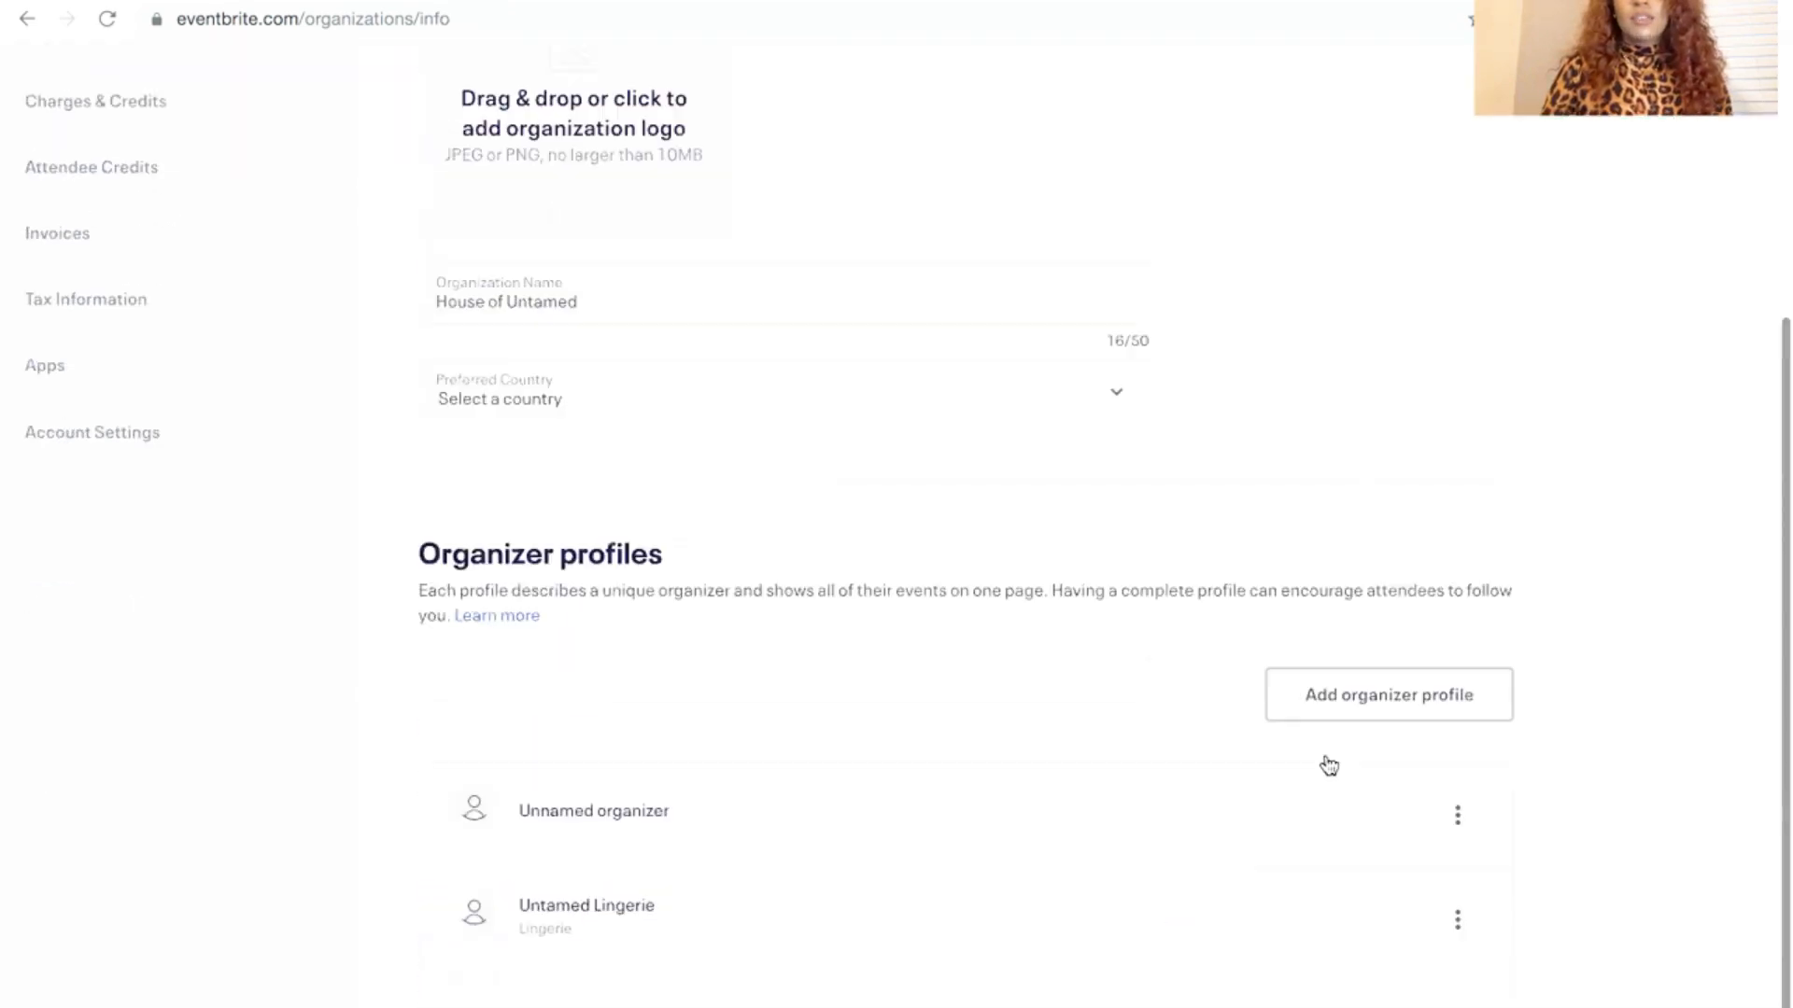
{"action": "left_click", "coordinate": [1360, 677]}
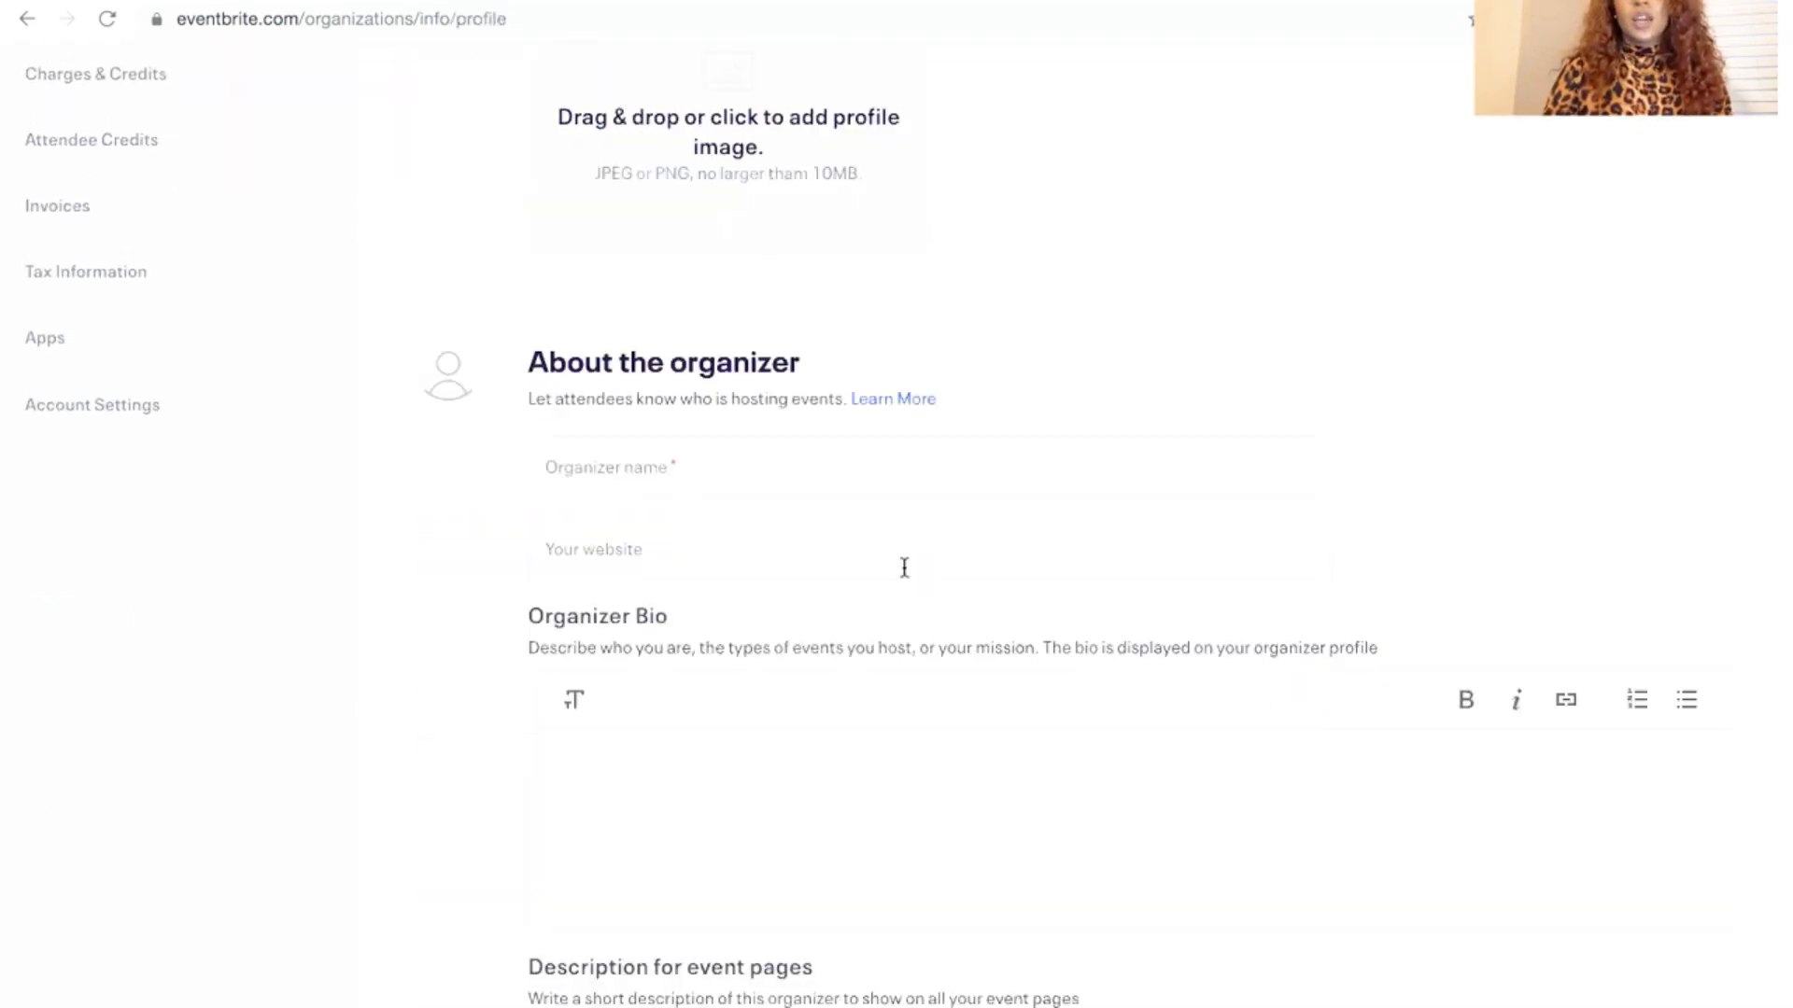
{"action": "left_click", "coordinate": [586, 488]}
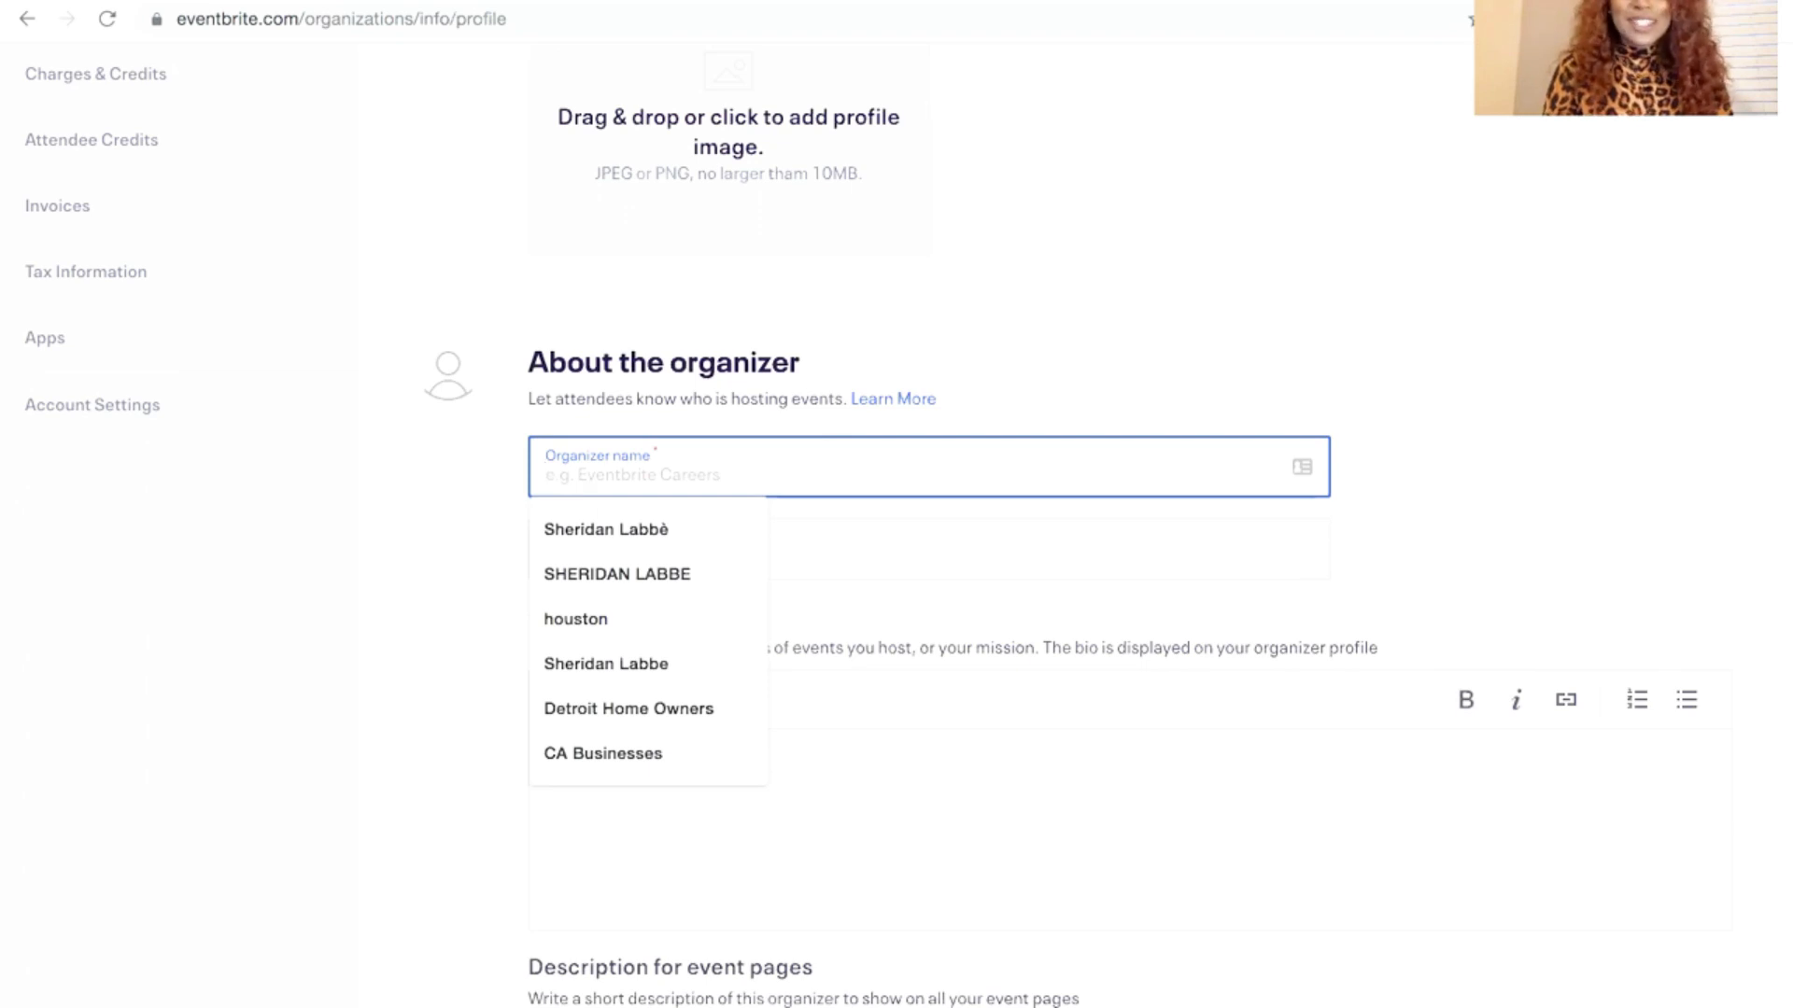
{"action": "type", "text": "Untamed Nights"}
{"action": "left_click", "coordinate": [587, 550]}
{"action": "type", "text": "ww"}
{"action": "key", "text": "BackSpace"}
{"action": "key", "text": "BackSpace"}
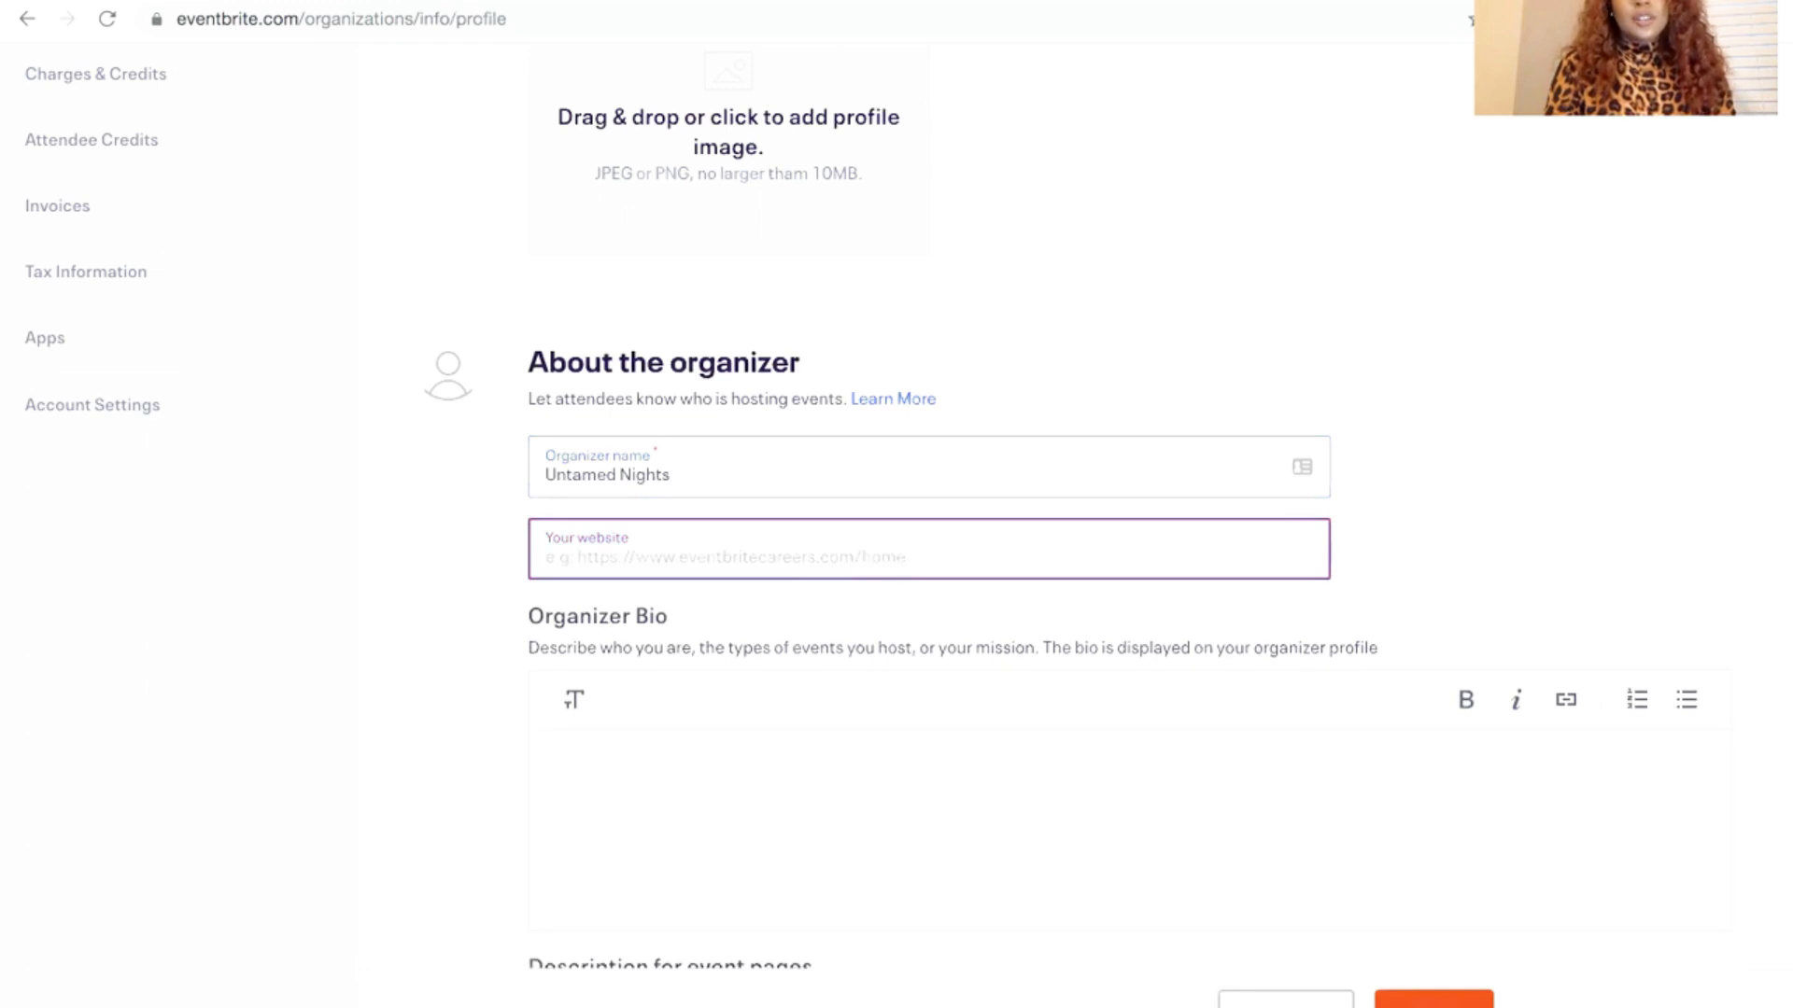
{"action": "type", "text": "http:www."}
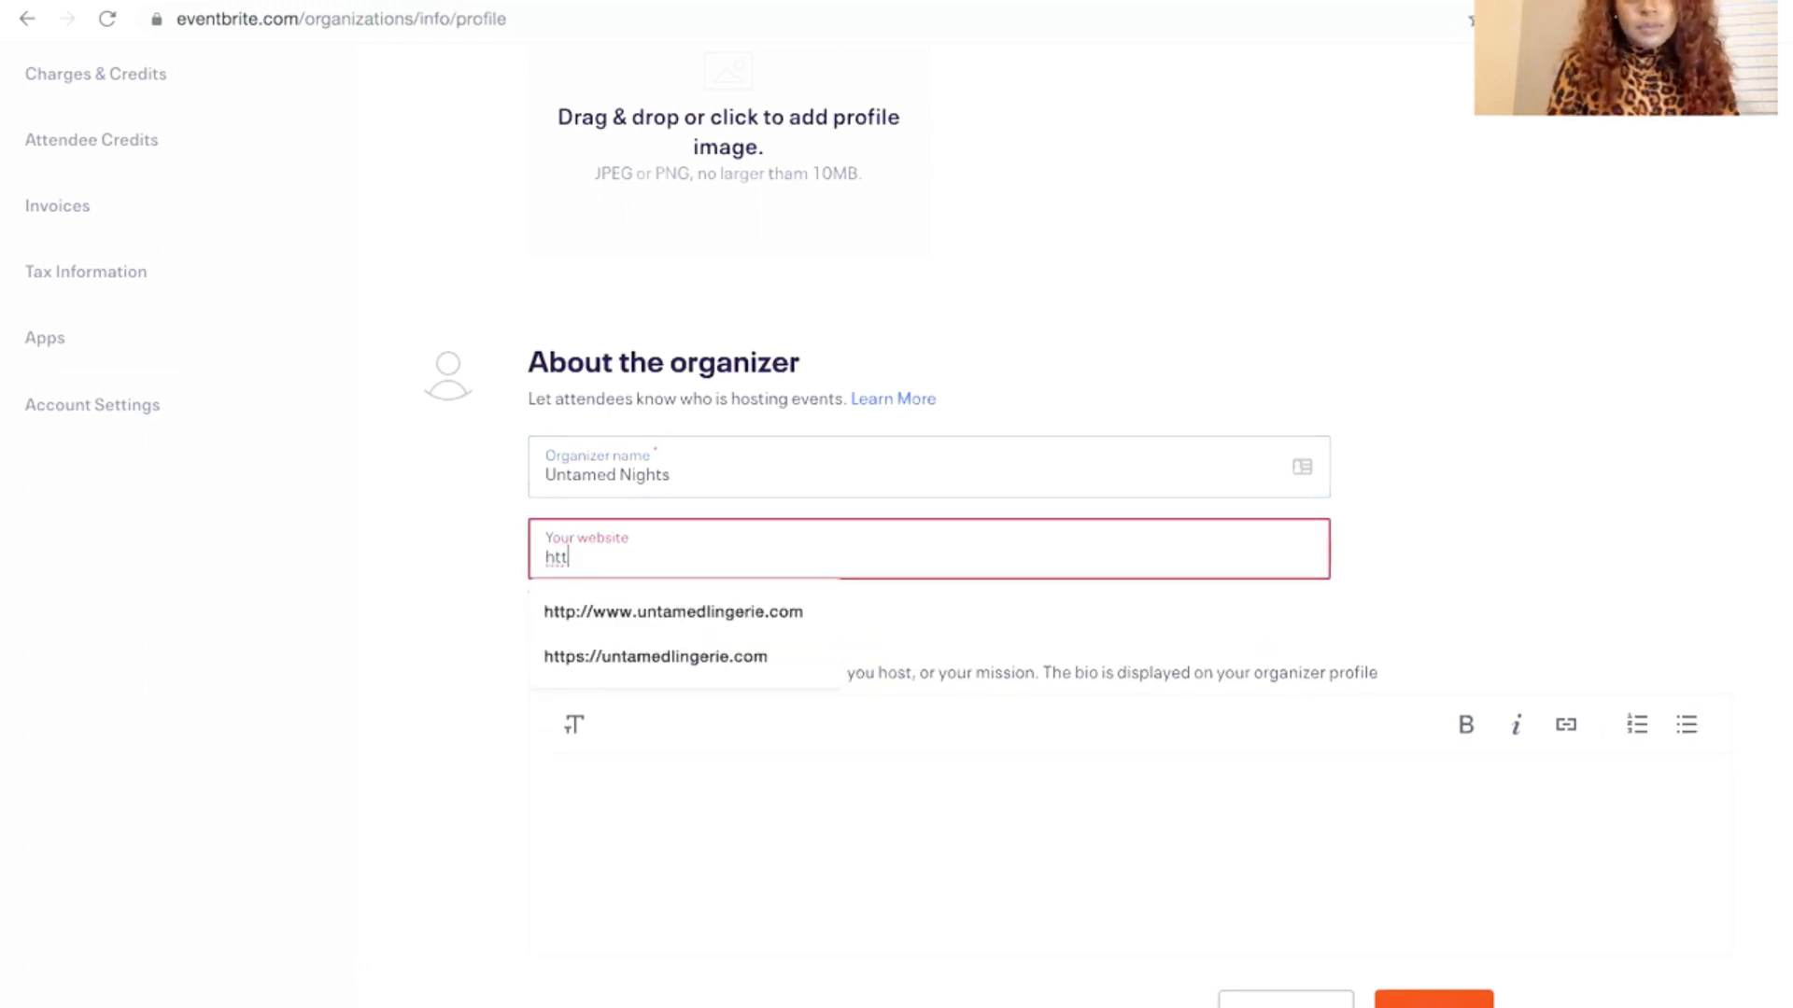
{"action": "key", "text": "BackSpace"}
{"action": "key", "text": "BackSpace"}
{"action": "key", "text": "BackSpace"}
{"action": "key", "text": "BackSpace"}
{"action": "key", "text": "BackSpace"}
{"action": "type", "text": "//"}
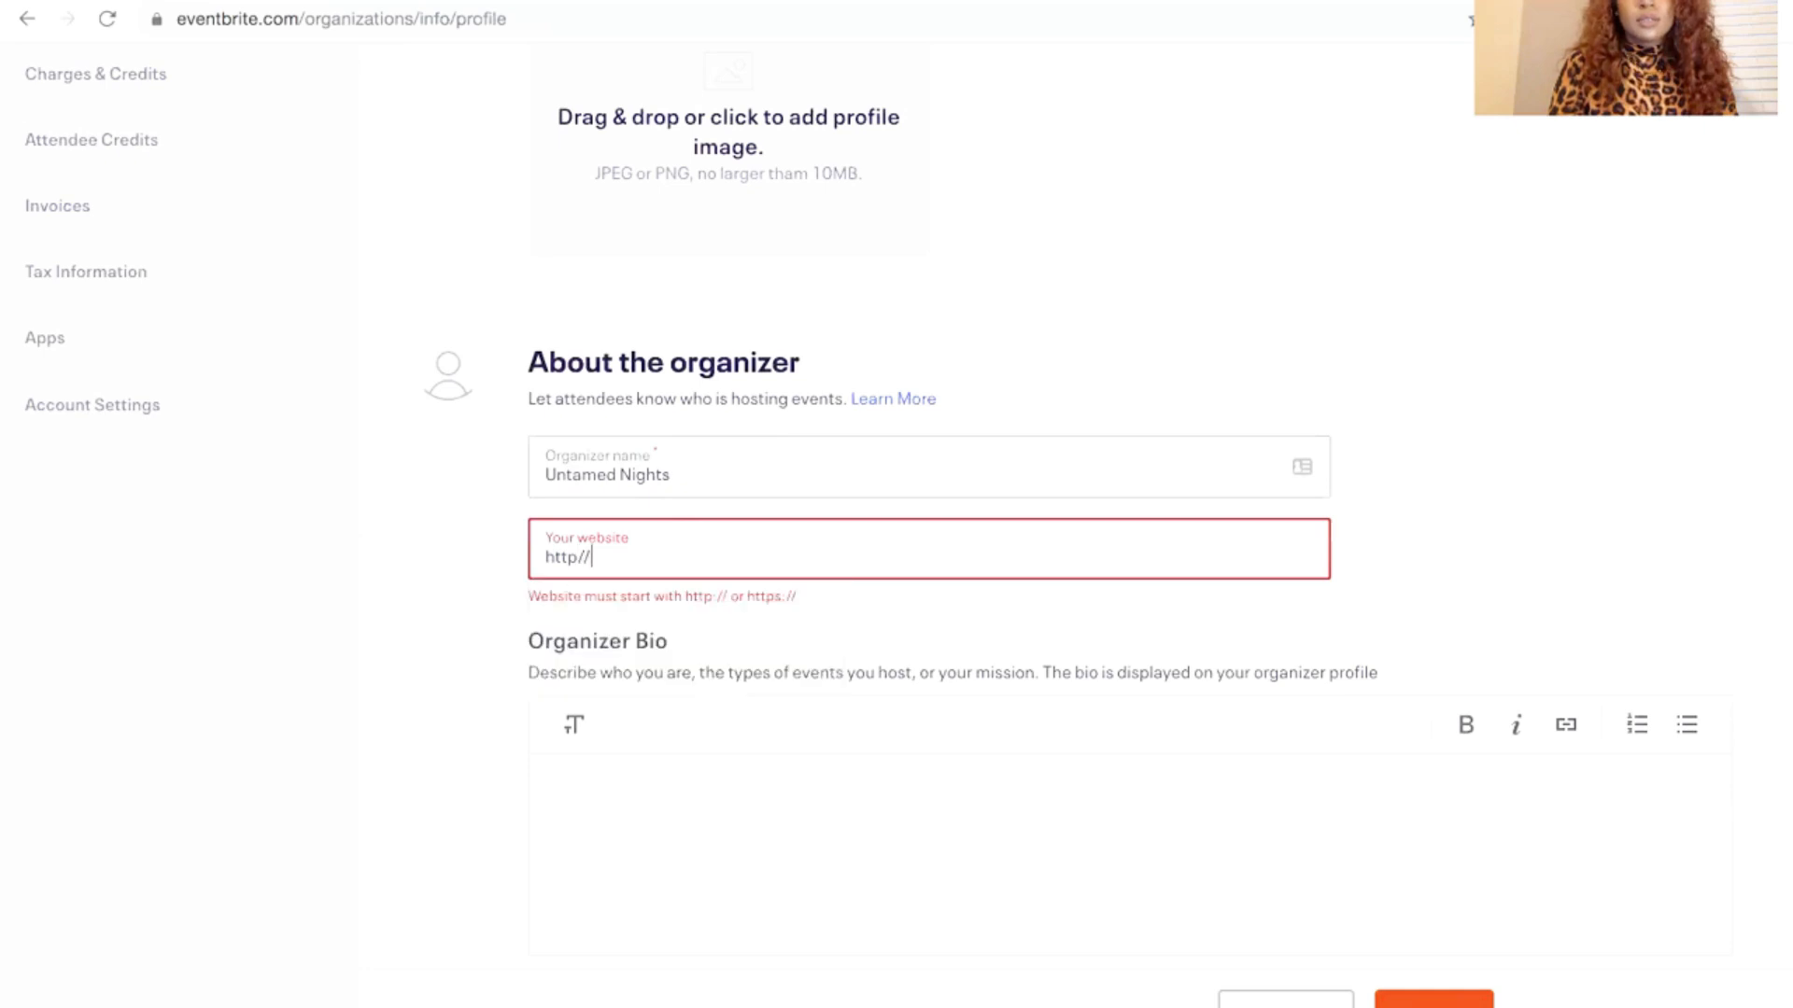
{"action": "type", "text": "www.hous"}
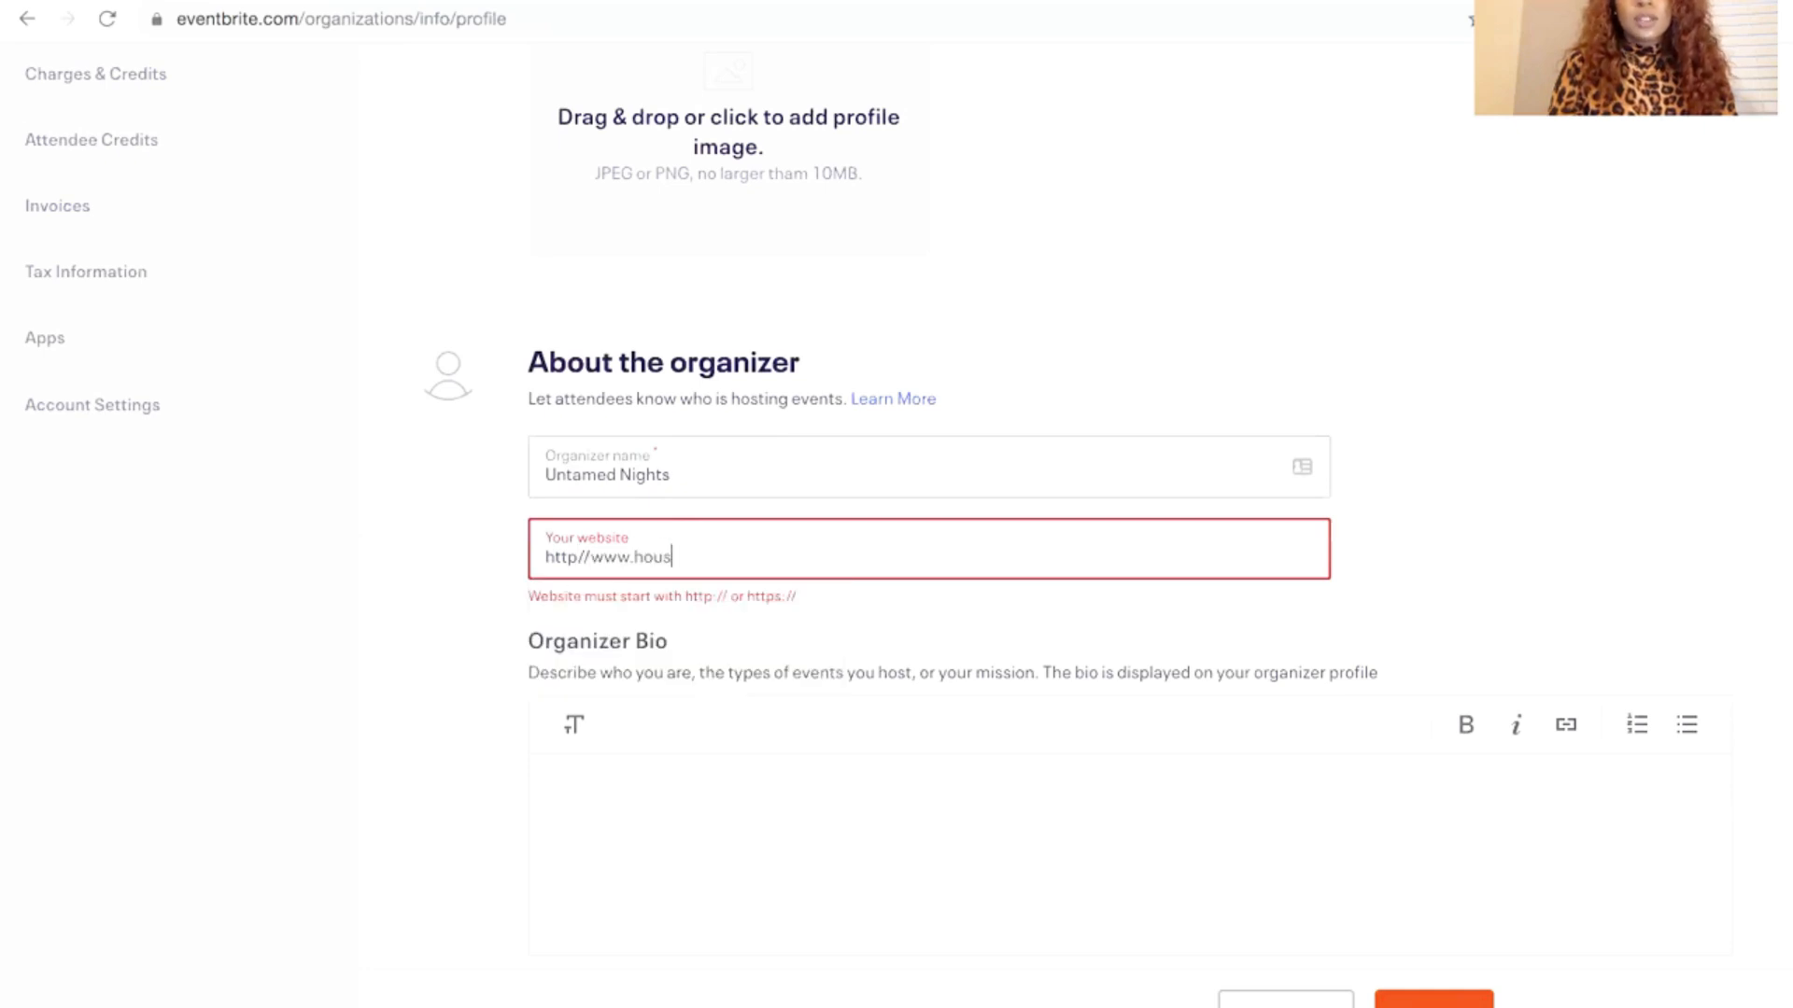
{"action": "type", "text": "ef"}
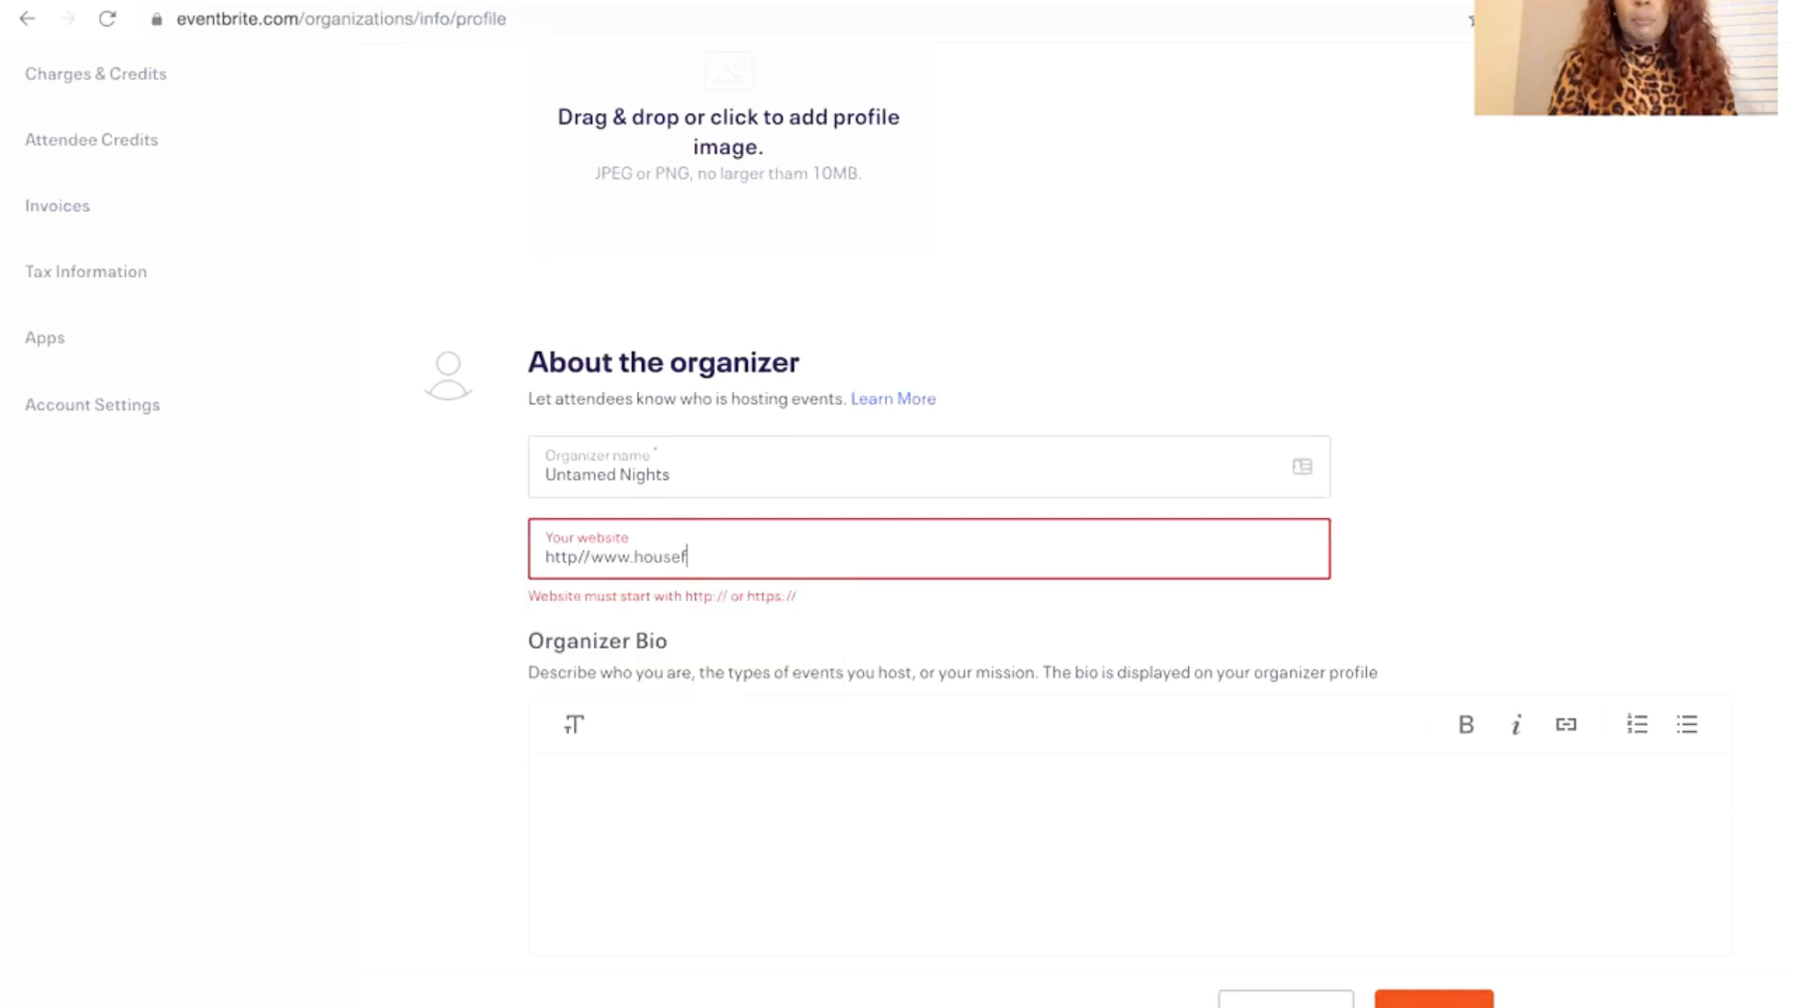
{"action": "key", "text": "BackSpace"}
{"action": "type", "text": "ofn"}
{"action": "key", "text": "BackSpace"}
{"action": "type", "text": "untamed.co"}
{"action": "left_click", "coordinate": [706, 809]}
{"action": "scroll", "coordinate": [706, 809], "scroll_direction": "down", "scroll_amount": 1}
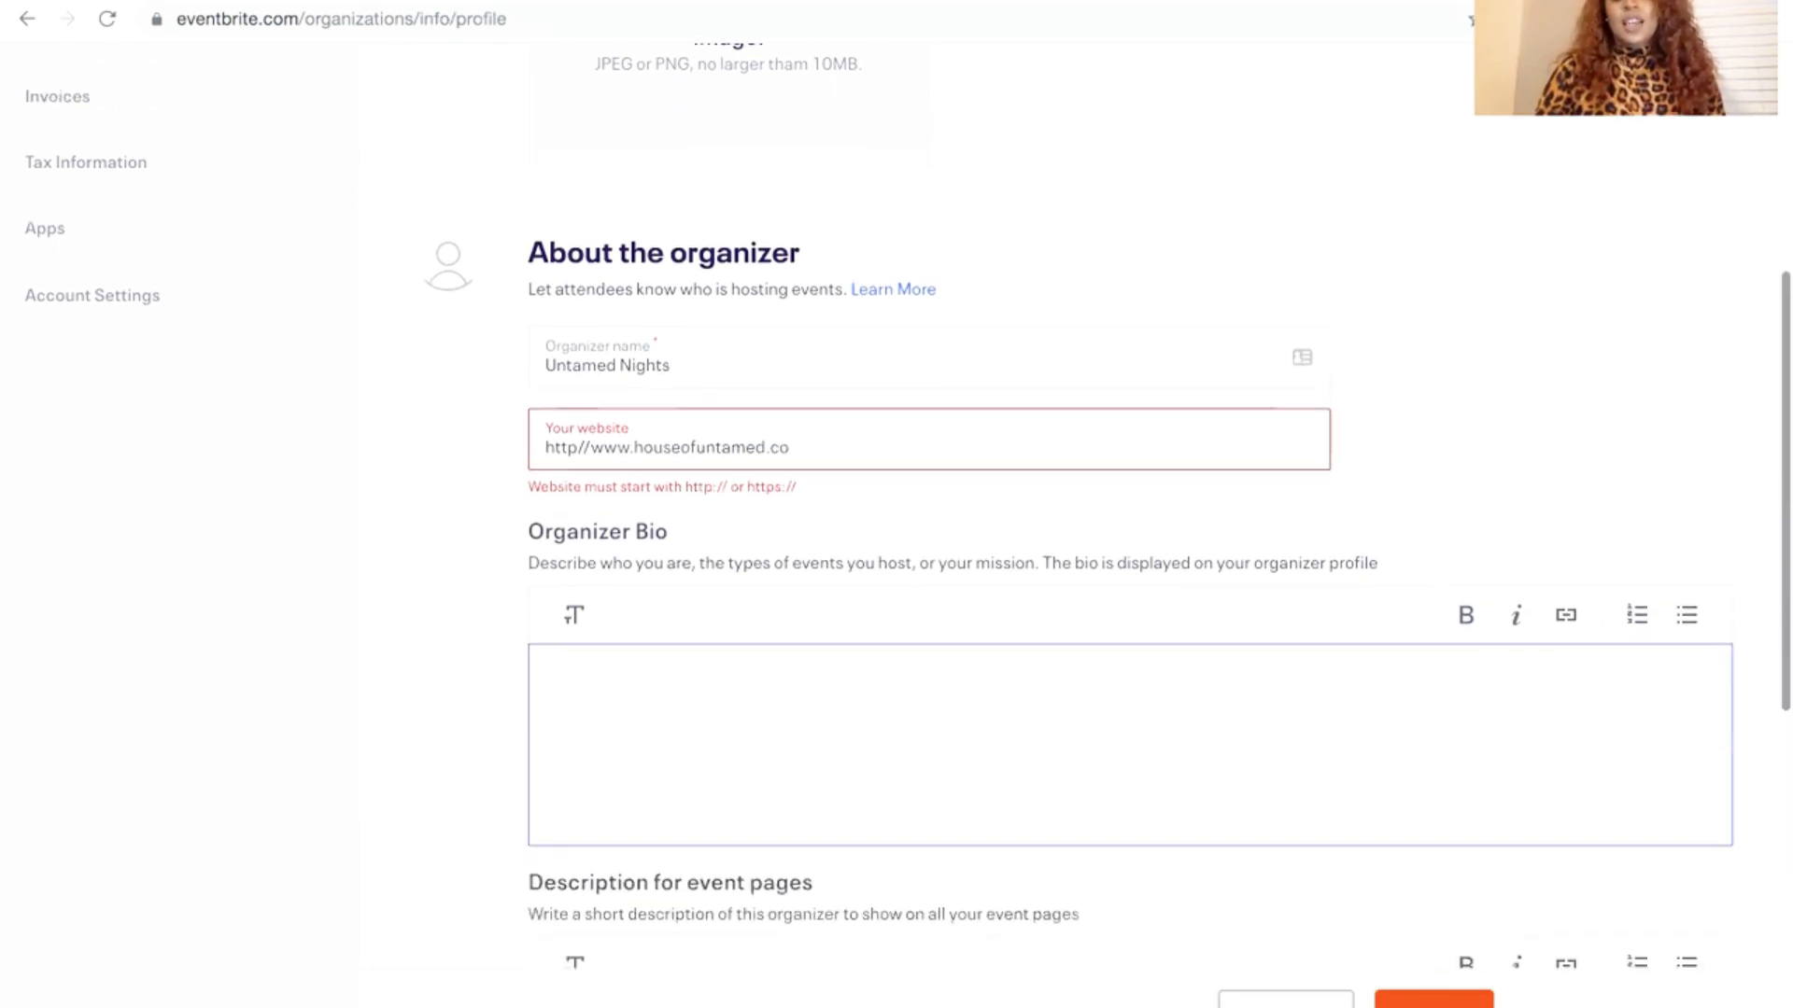
{"action": "left_click", "coordinate": [1442, 1001]}
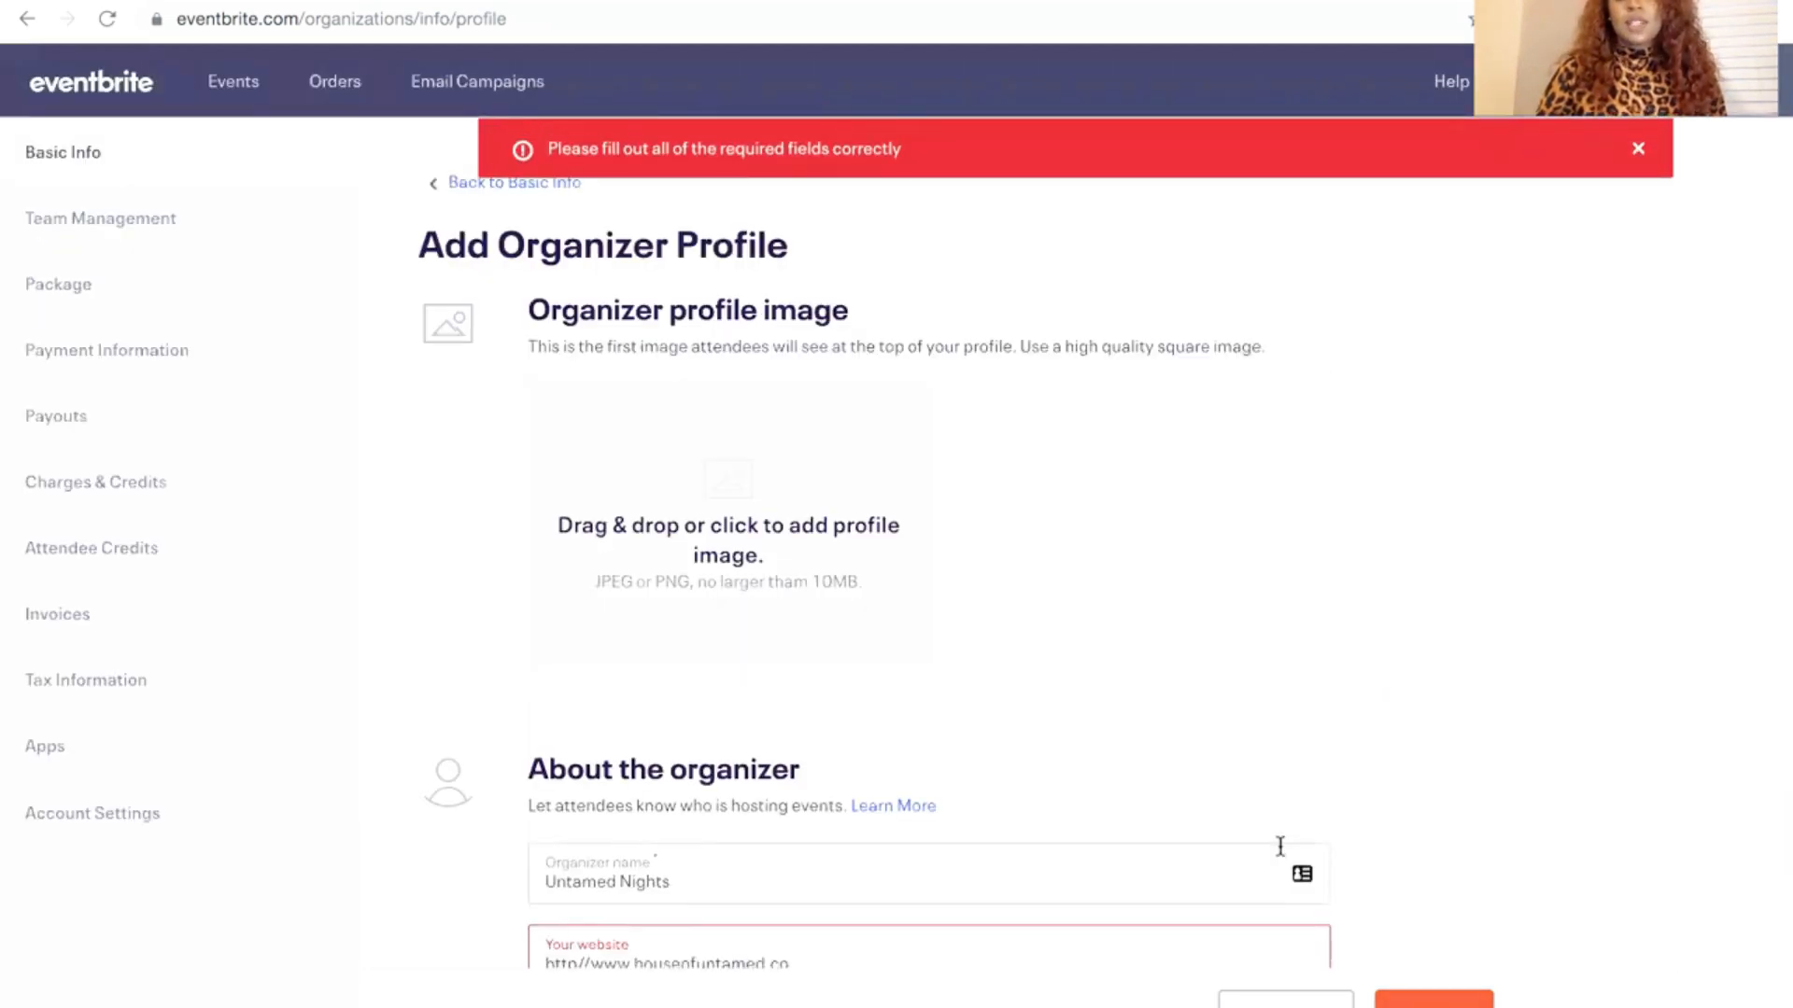
{"action": "scroll", "coordinate": [1280, 846], "scroll_direction": "down", "scroll_amount": 3}
{"action": "left_click", "coordinate": [586, 687]}
{"action": "key", "text": "BackSpace"}
{"action": "type", "text": "://"}
{"action": "left_click", "coordinate": [1438, 1001]}
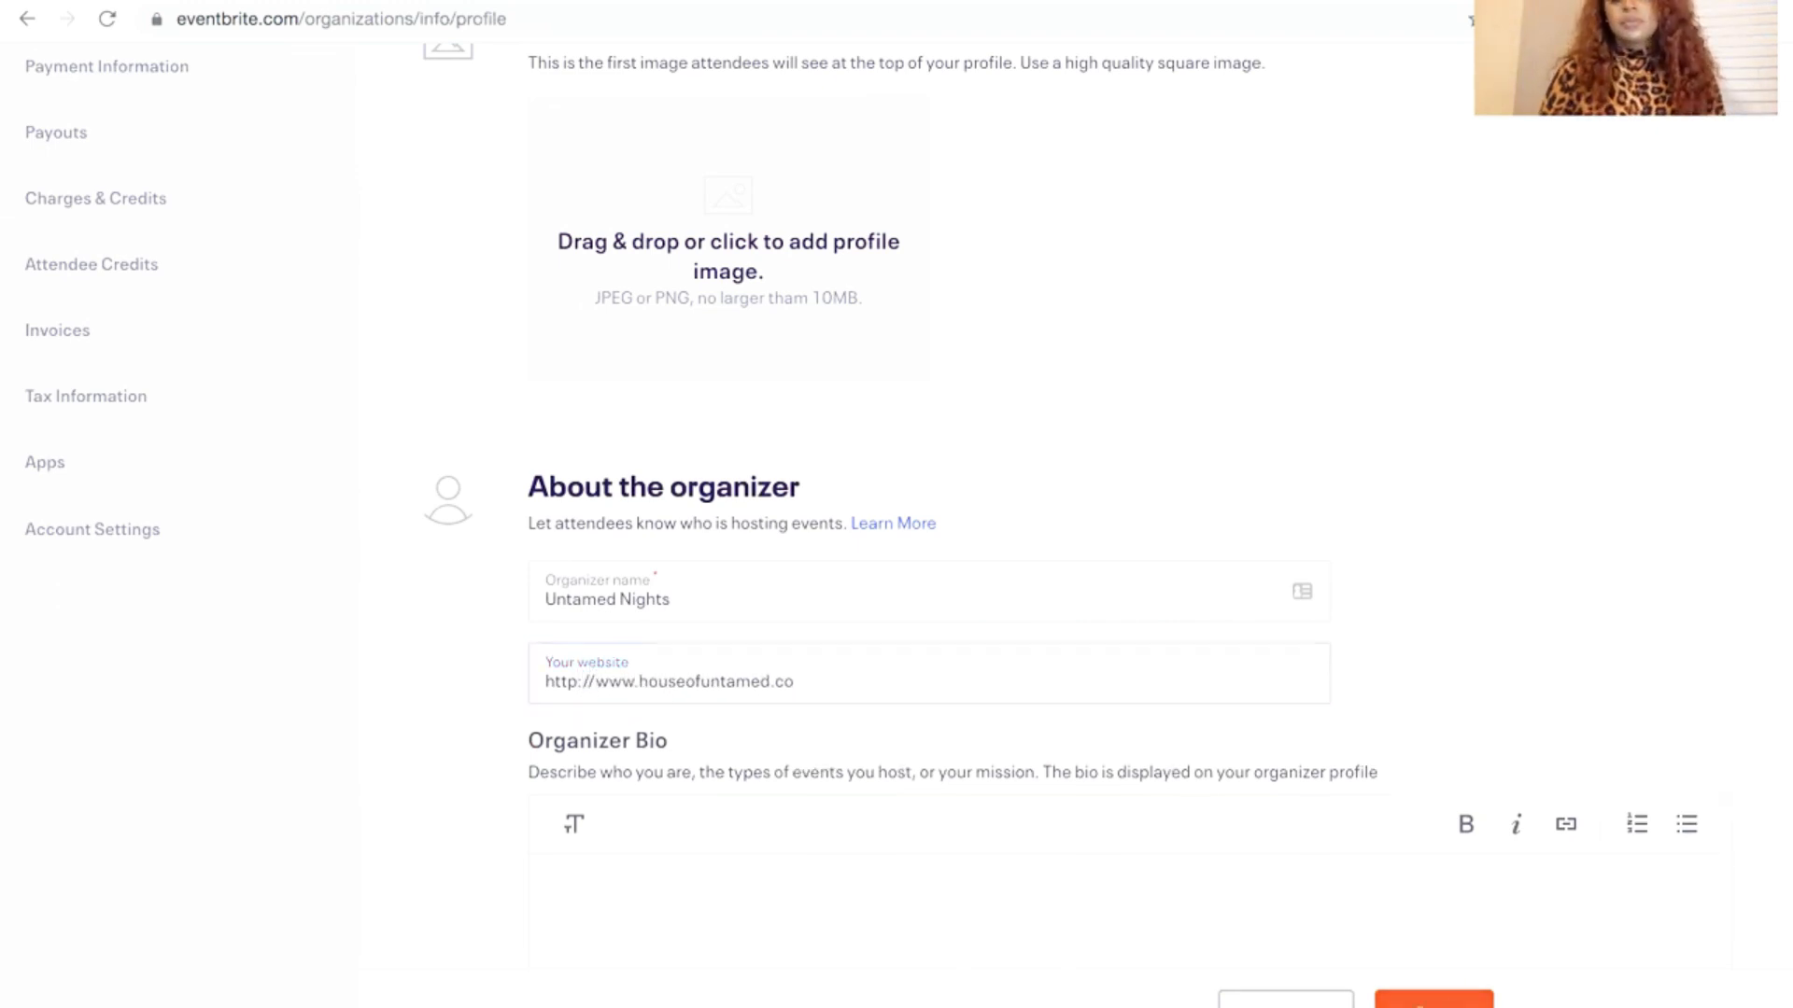
Review the team management, package, payment information and payouts sections of the organization settings
{"action": "left_click", "coordinate": [85, 237]}
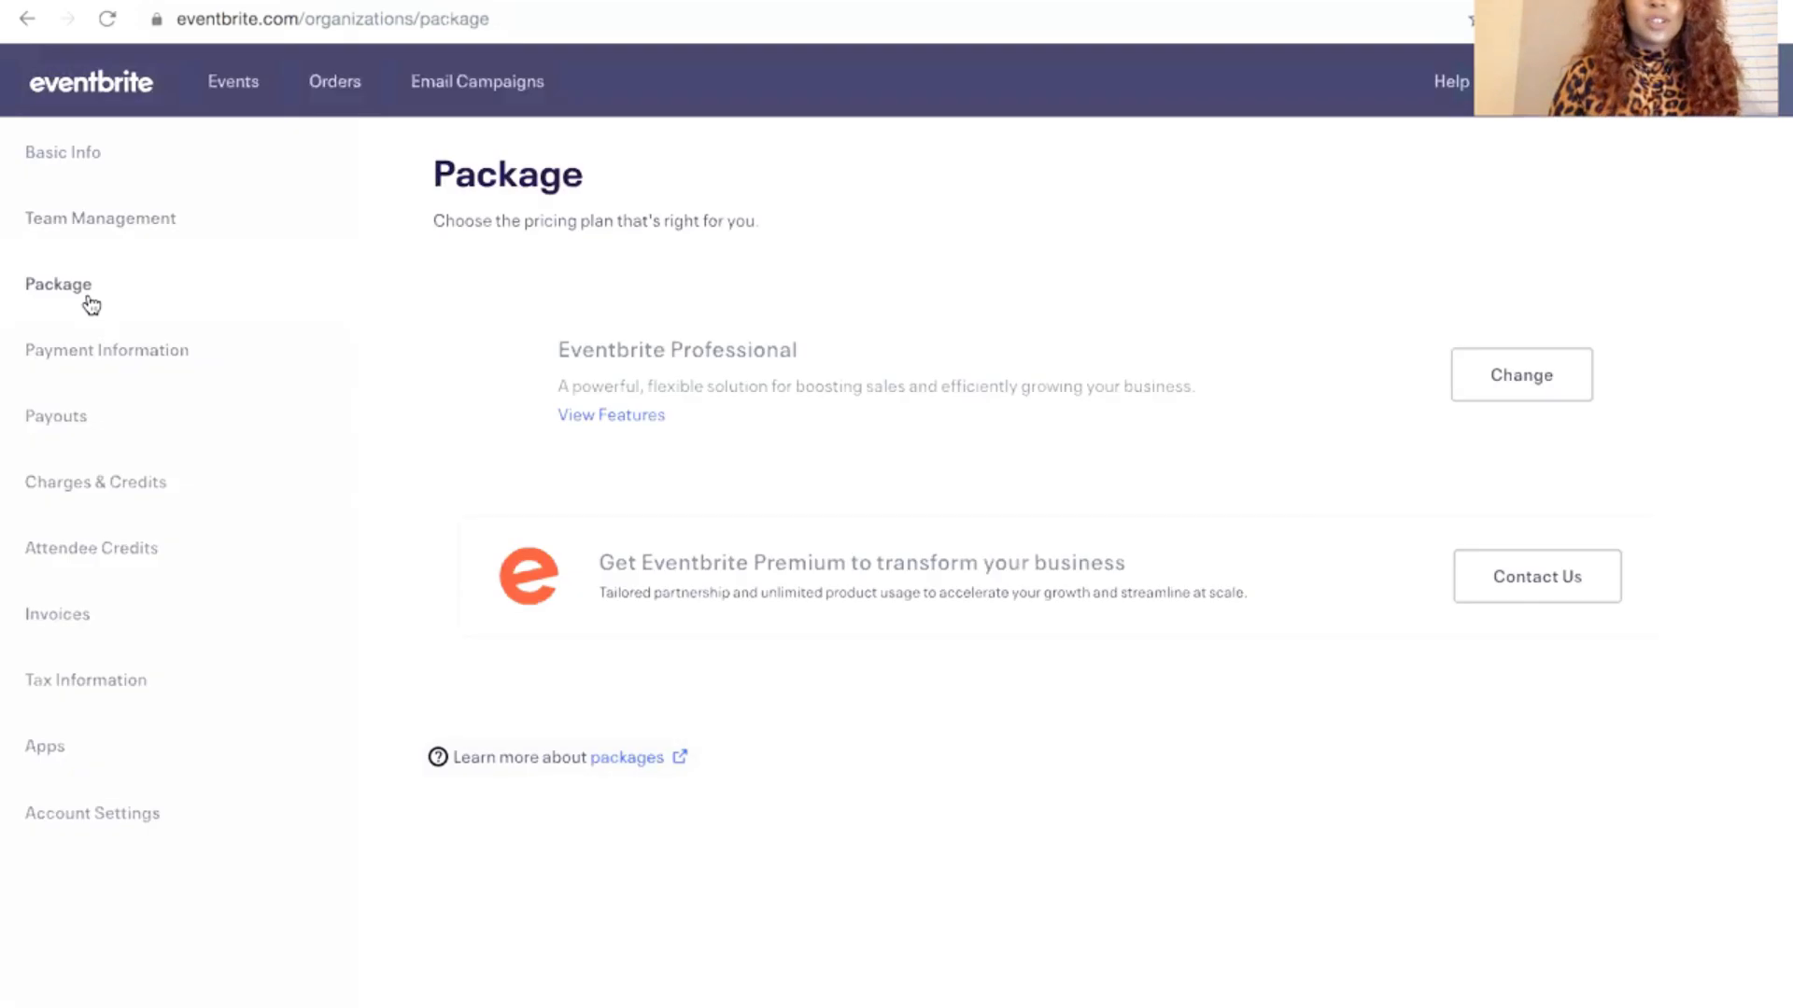
{"action": "left_click", "coordinate": [65, 350]}
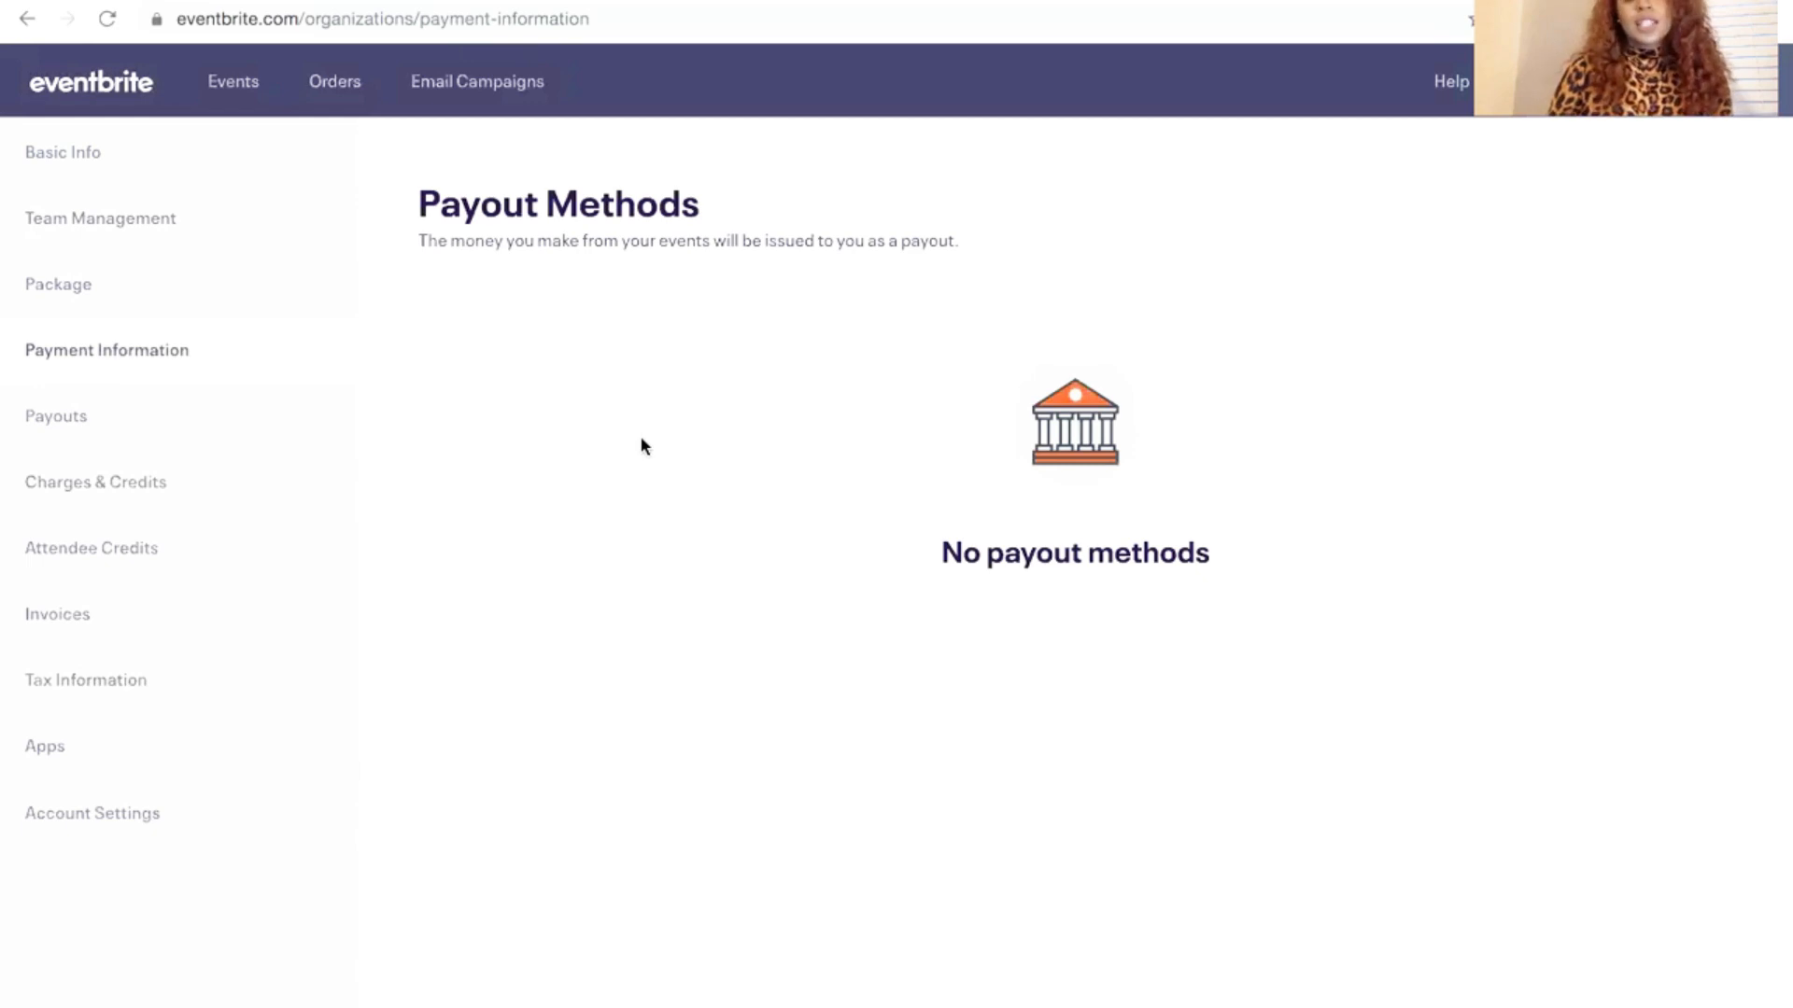
{"action": "left_click", "coordinate": [111, 437]}
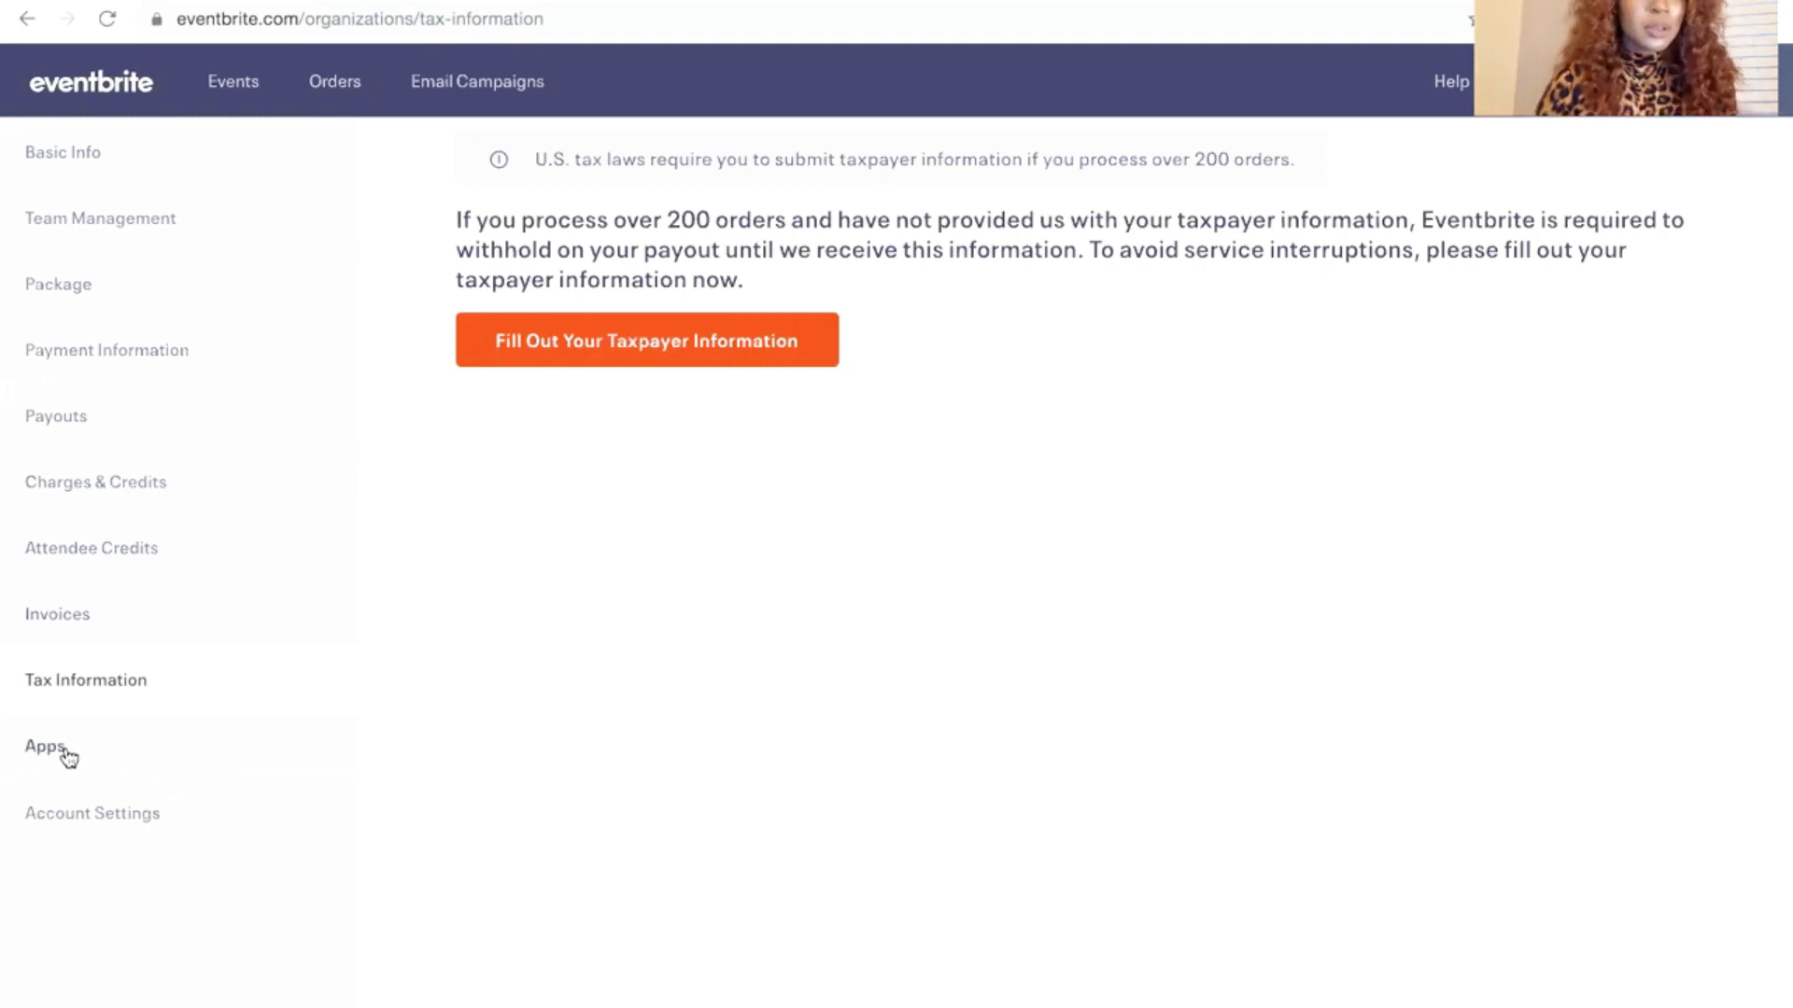
Open the account settings and look through the account's contact information
{"action": "left_click", "coordinate": [70, 828]}
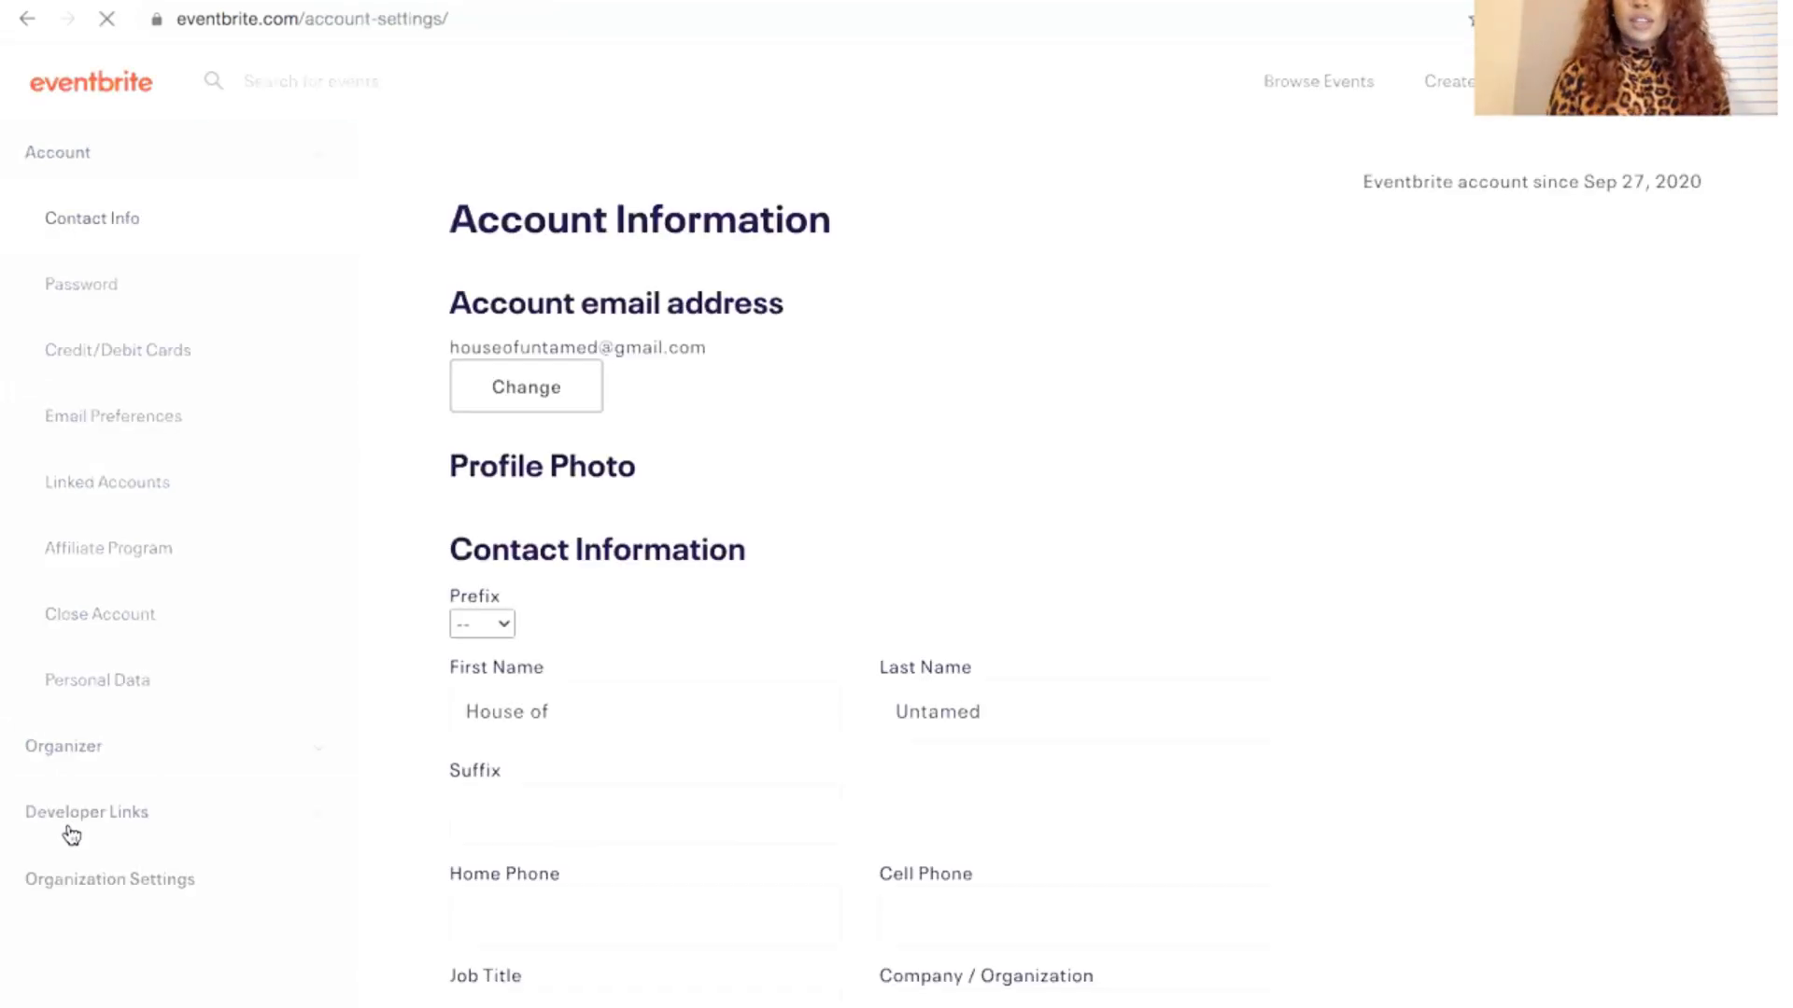
{"action": "scroll", "coordinate": [916, 670], "scroll_direction": "down", "scroll_amount": 5}
{"action": "scroll", "coordinate": [915, 661], "scroll_direction": "down", "scroll_amount": 20}
{"action": "scroll", "coordinate": [932, 660], "scroll_direction": "up", "scroll_amount": 20}
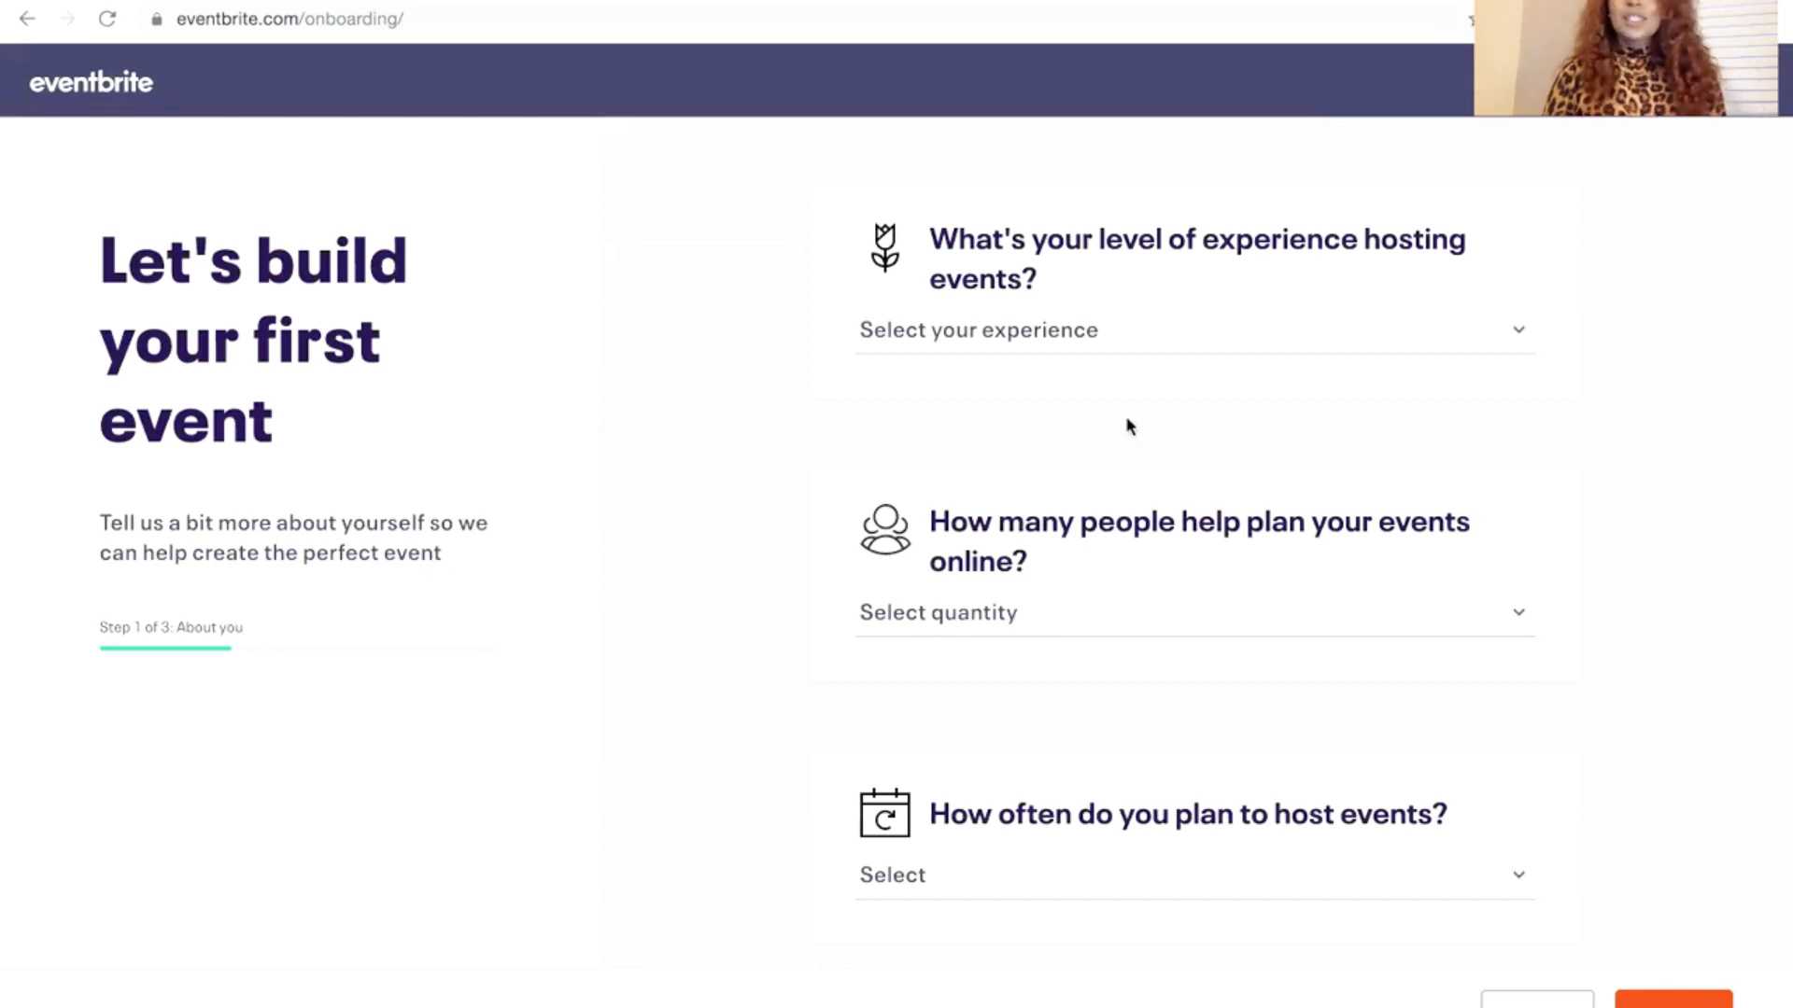
Answer the onboarding questions with "Expert" for hosting experience and "Just me" for the number of people helping plan events
{"action": "left_click", "coordinate": [1163, 335]}
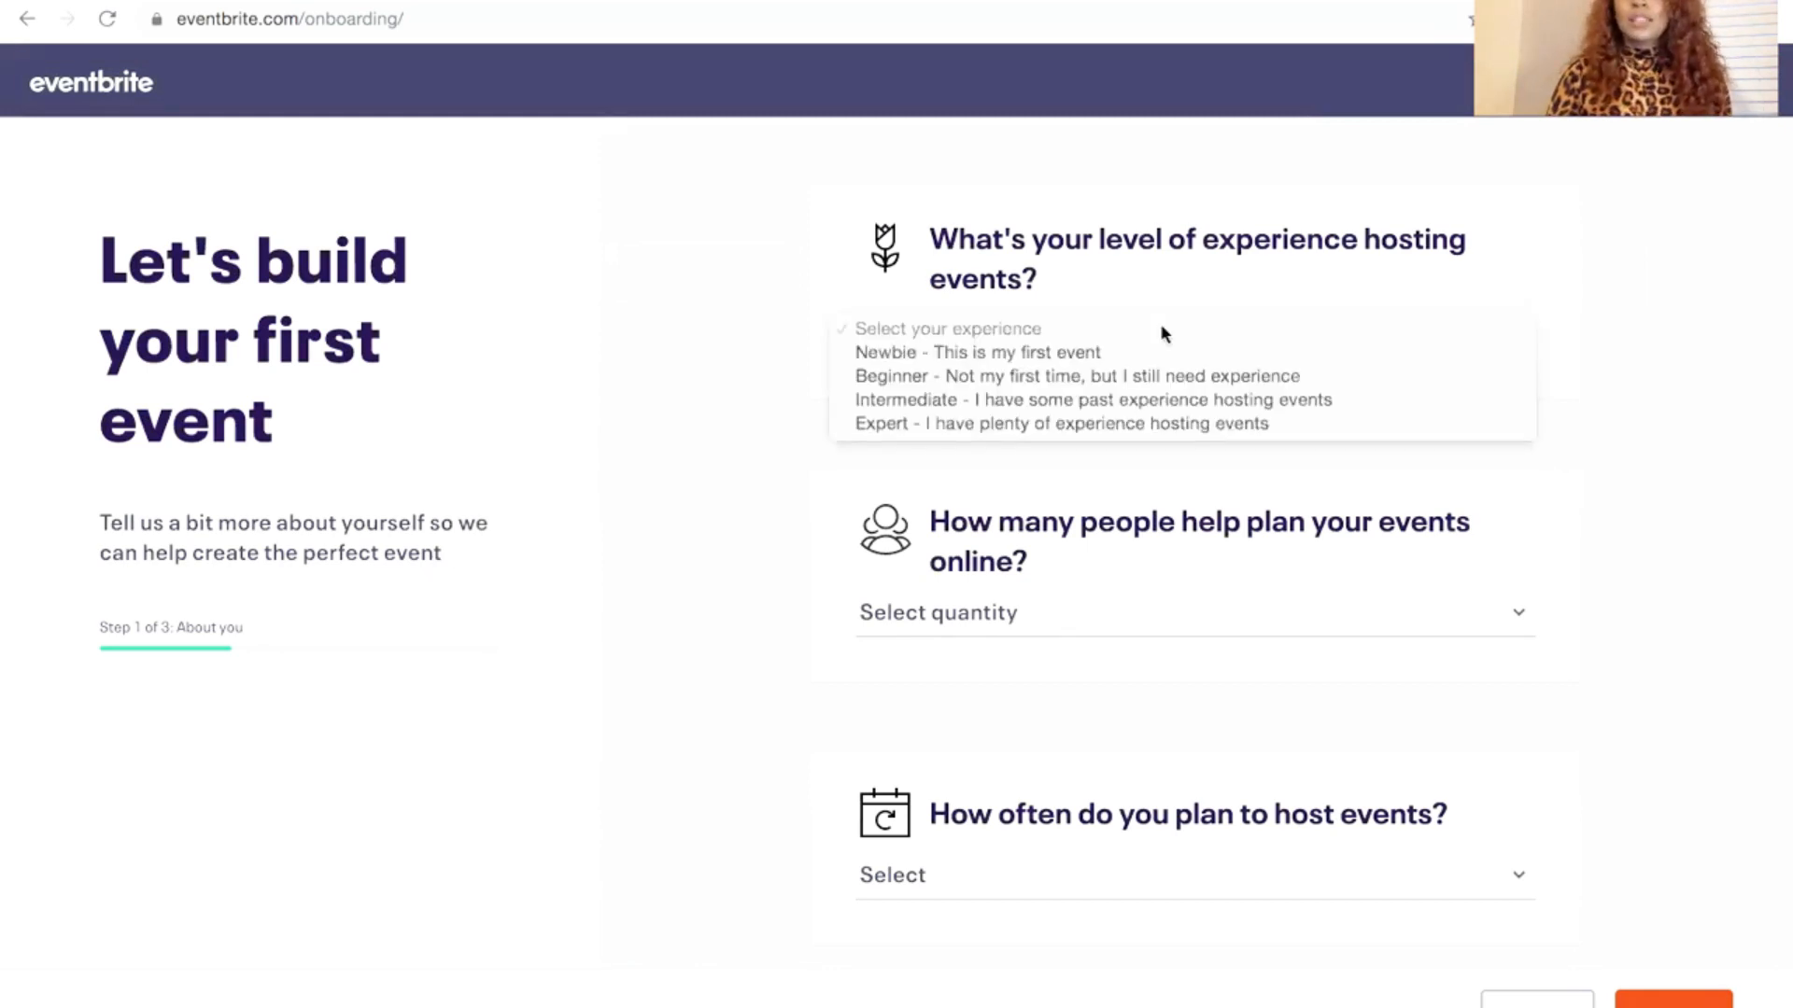
{"action": "left_click", "coordinate": [1093, 423]}
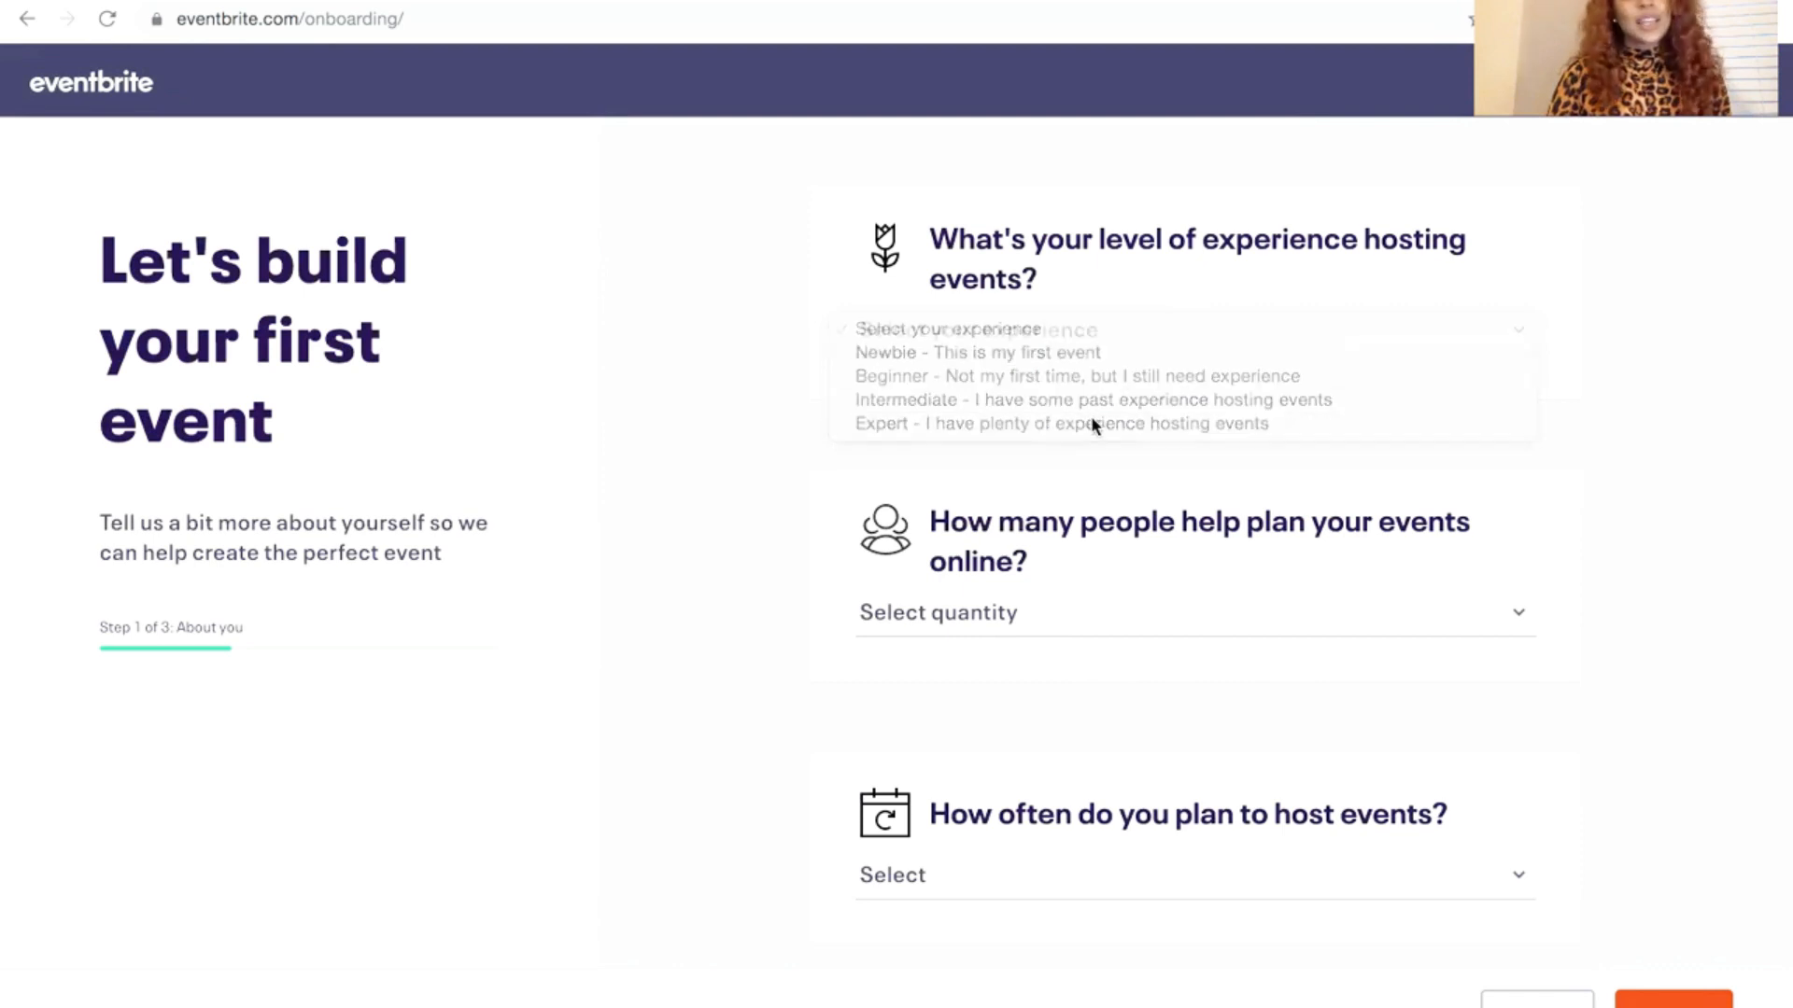
{"action": "scroll", "coordinate": [1046, 495], "scroll_direction": "down", "scroll_amount": 1}
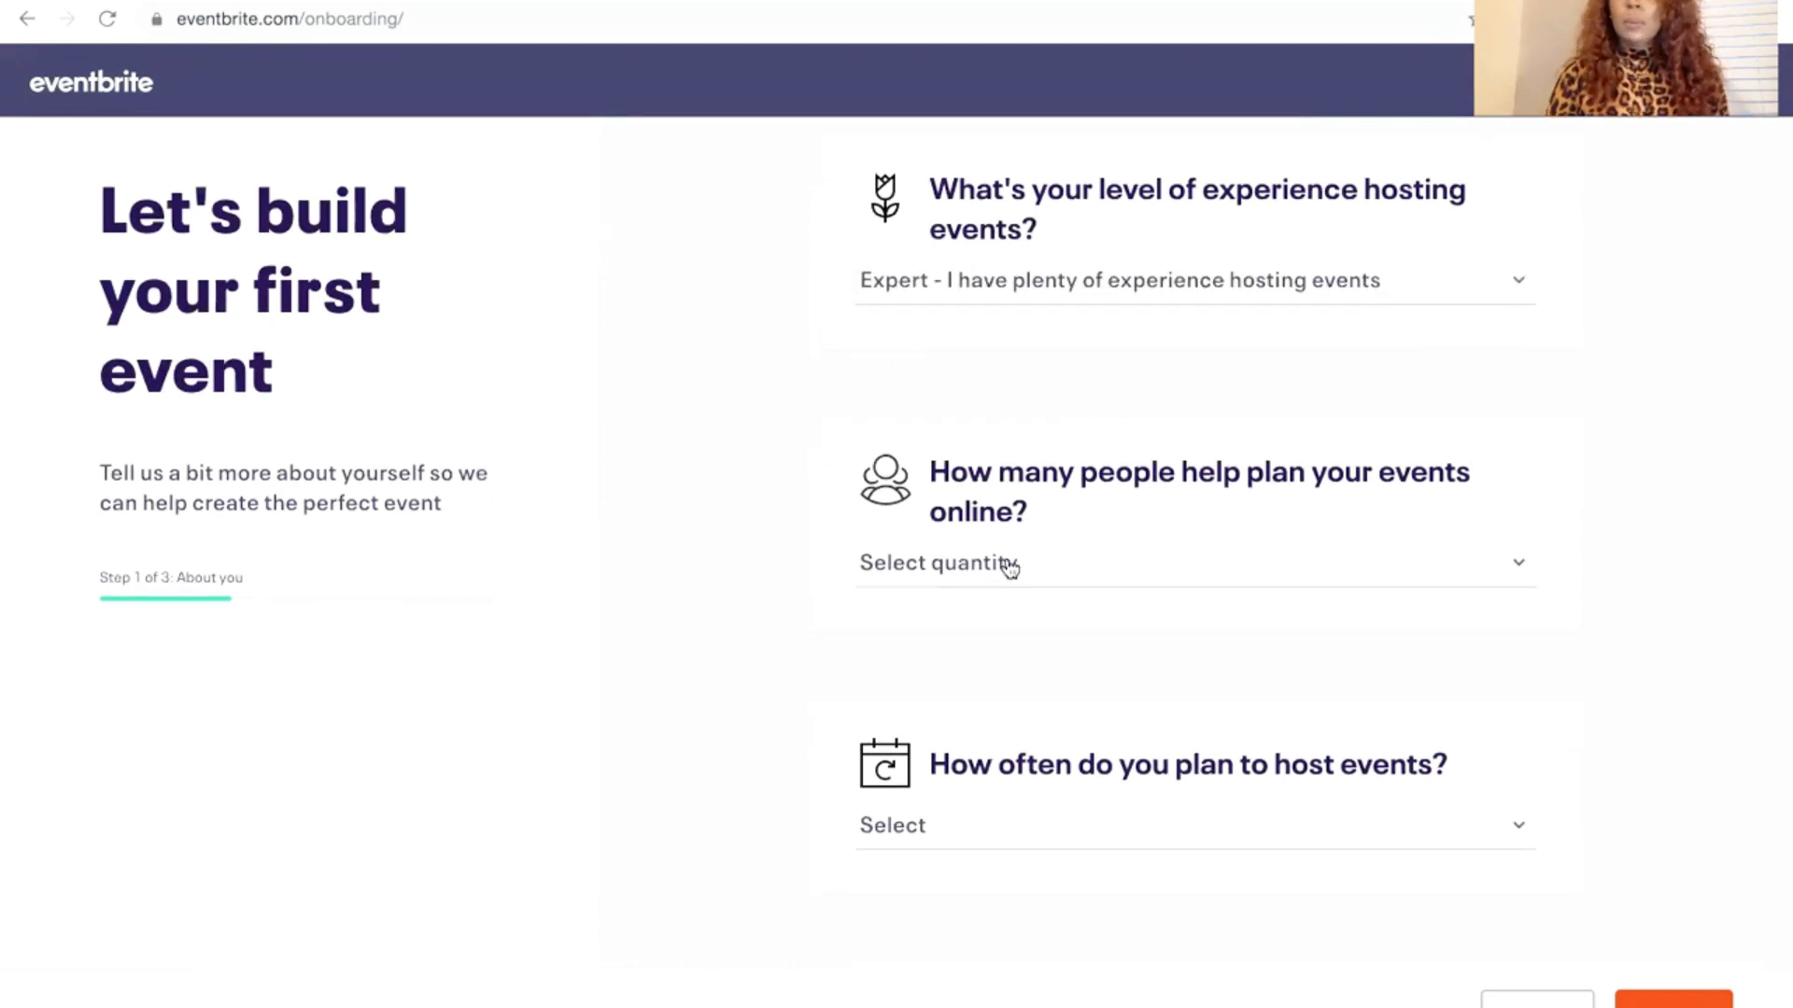
{"action": "left_click", "coordinate": [1009, 568]}
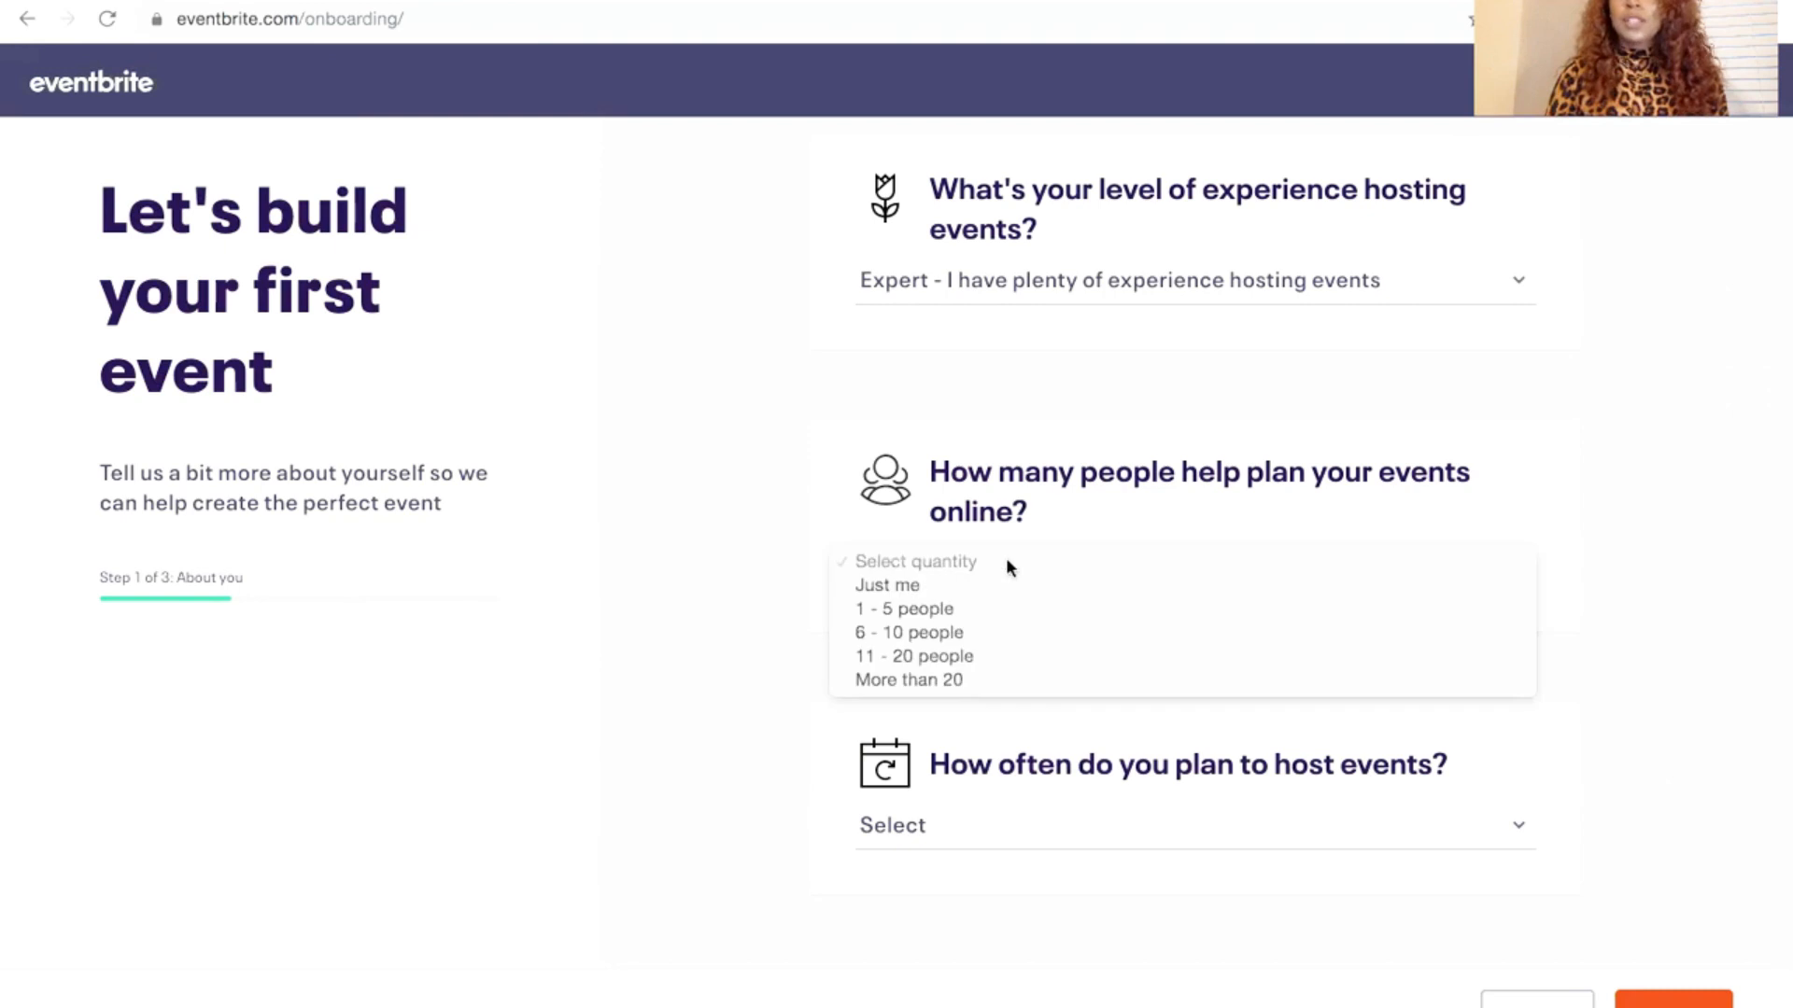
{"action": "left_click", "coordinate": [960, 591]}
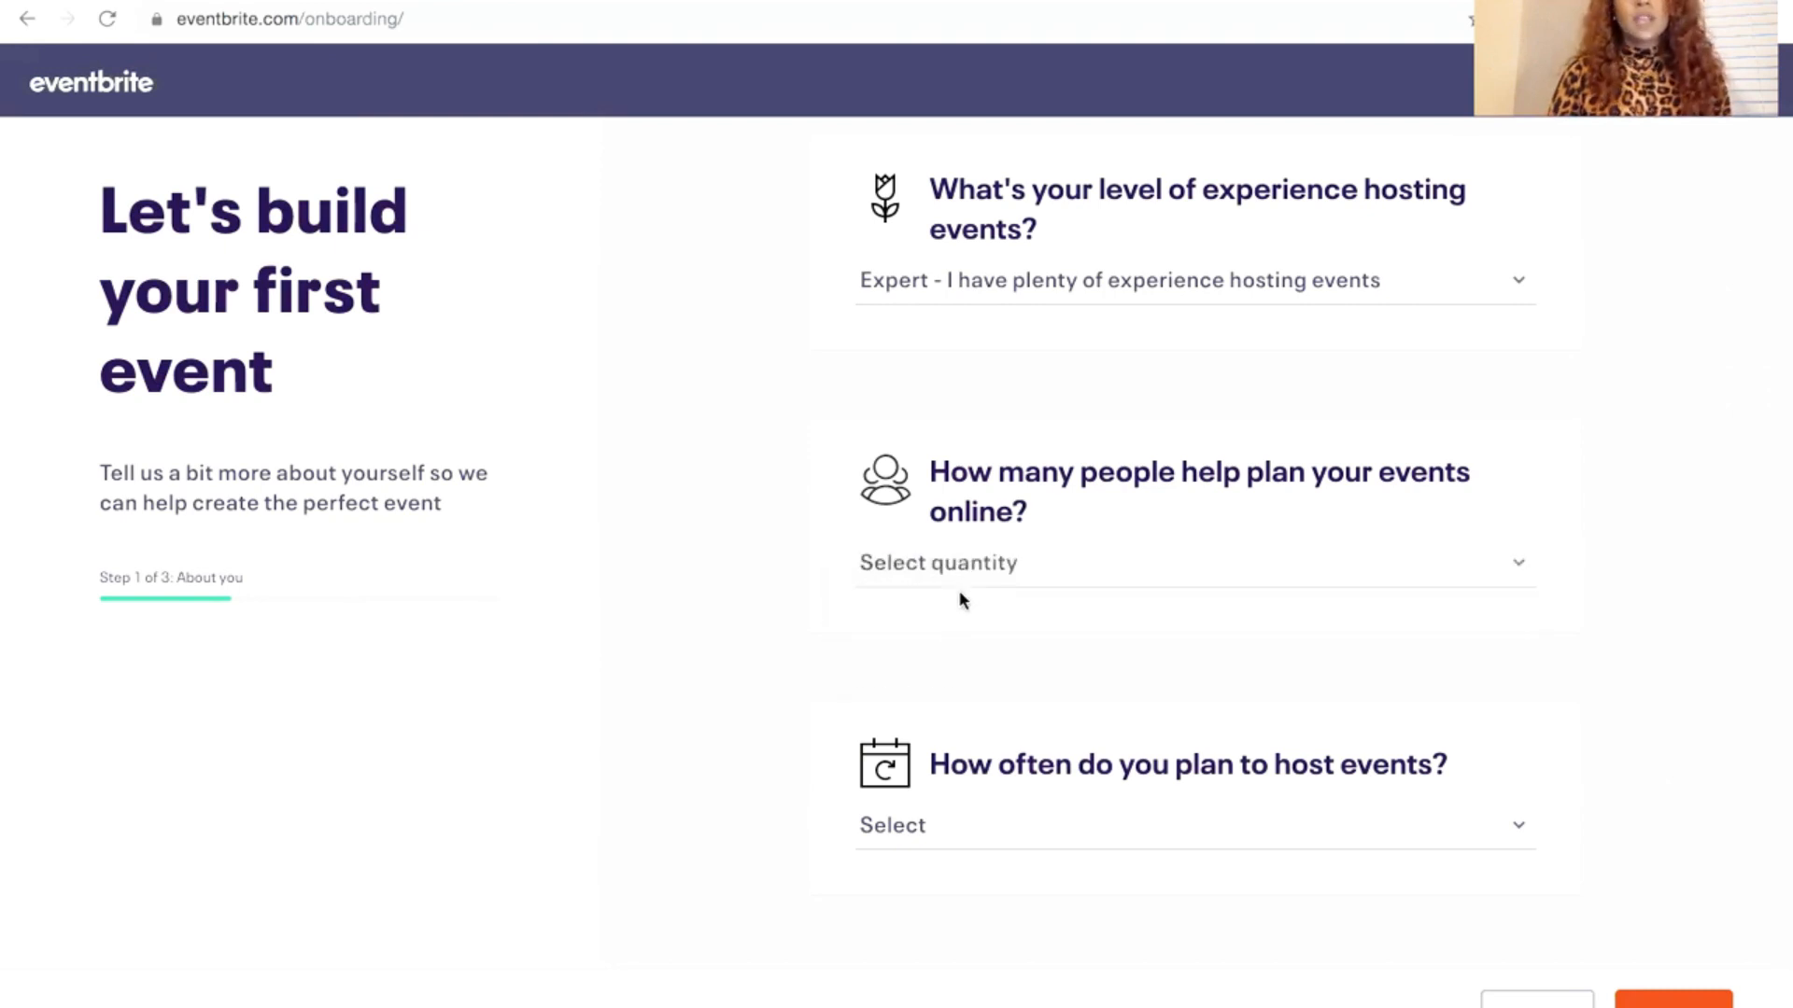
{"action": "scroll", "coordinate": [966, 609], "scroll_direction": "down", "scroll_amount": 1}
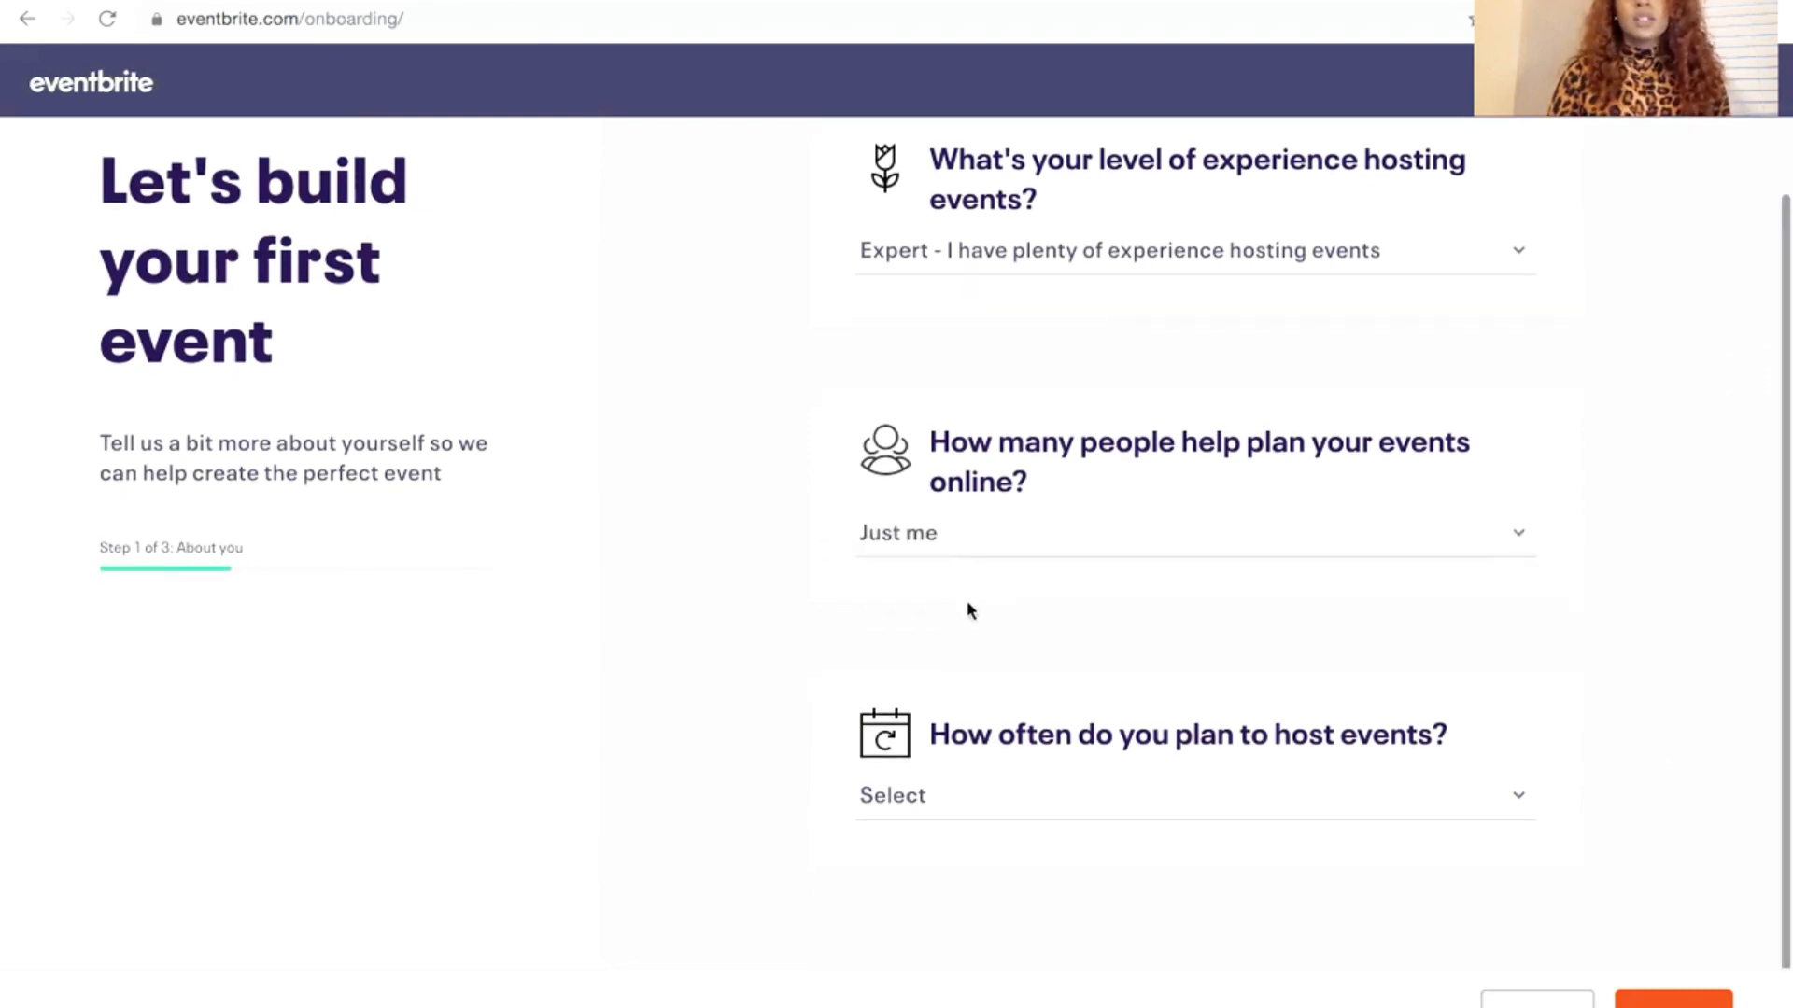
Answer "Monthly" for how often events are planned and continue to the questions about attendees
{"action": "left_click", "coordinate": [888, 793]}
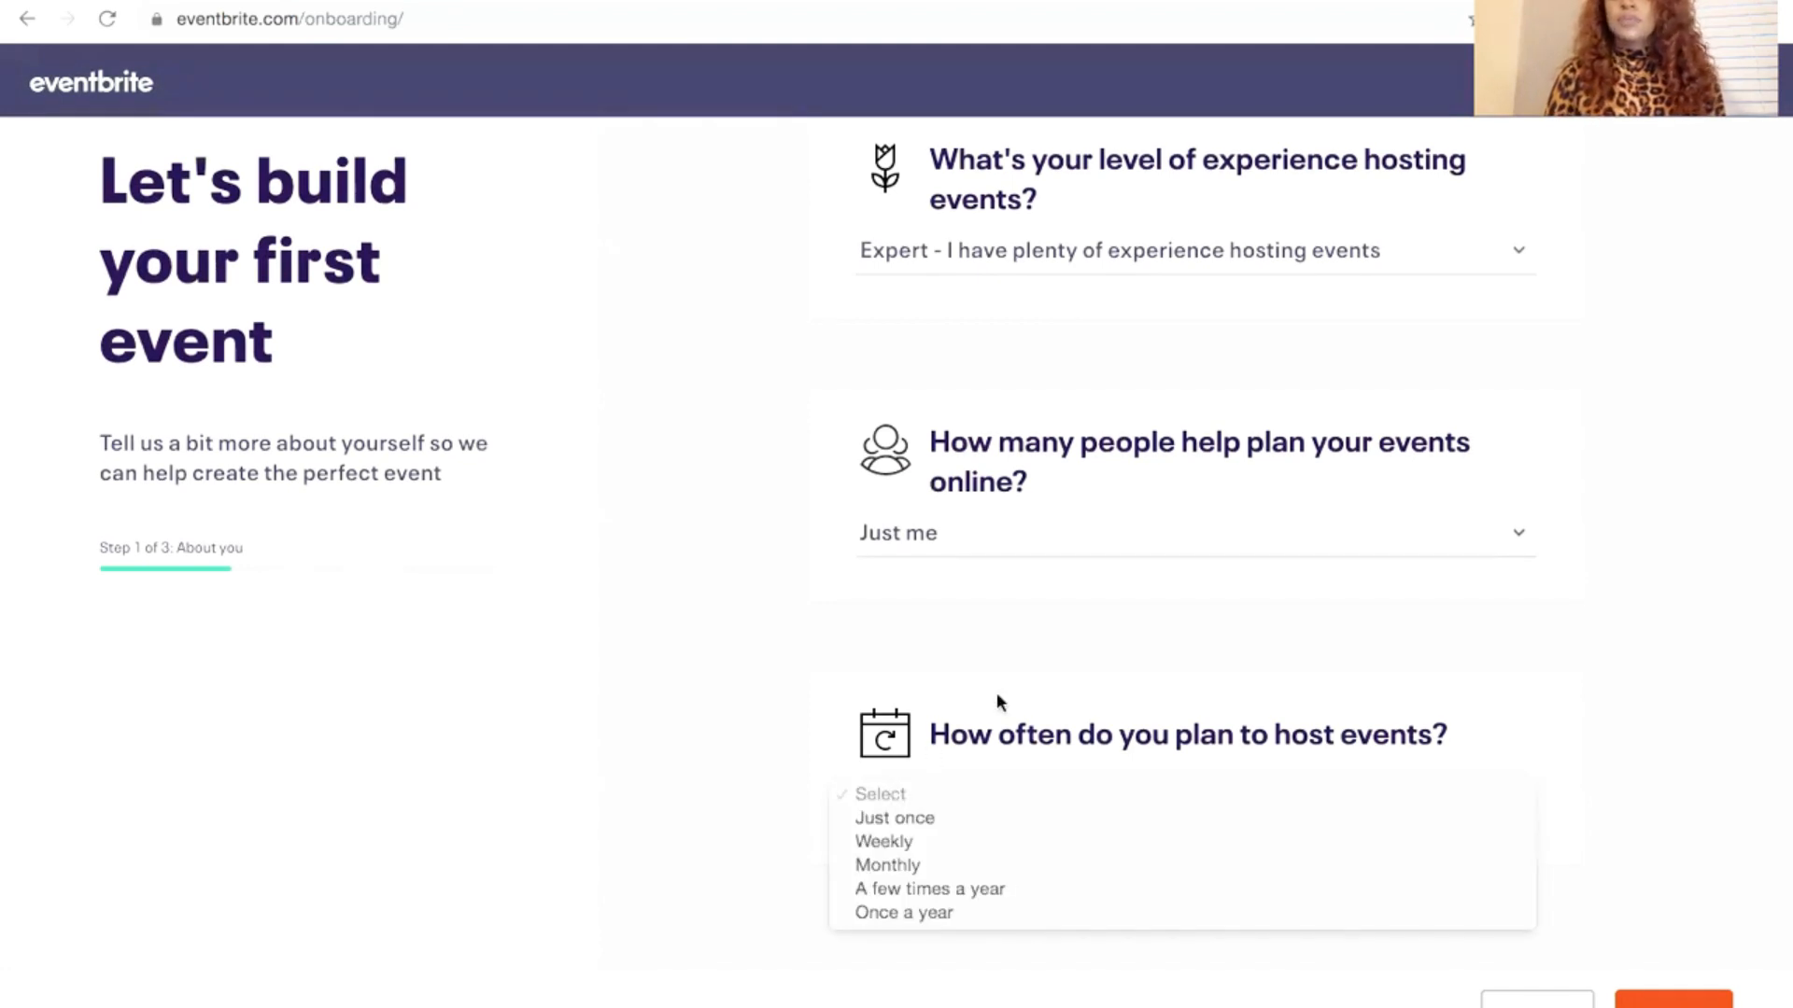
{"action": "left_click", "coordinate": [886, 866]}
{"action": "left_click", "coordinate": [1673, 999]}
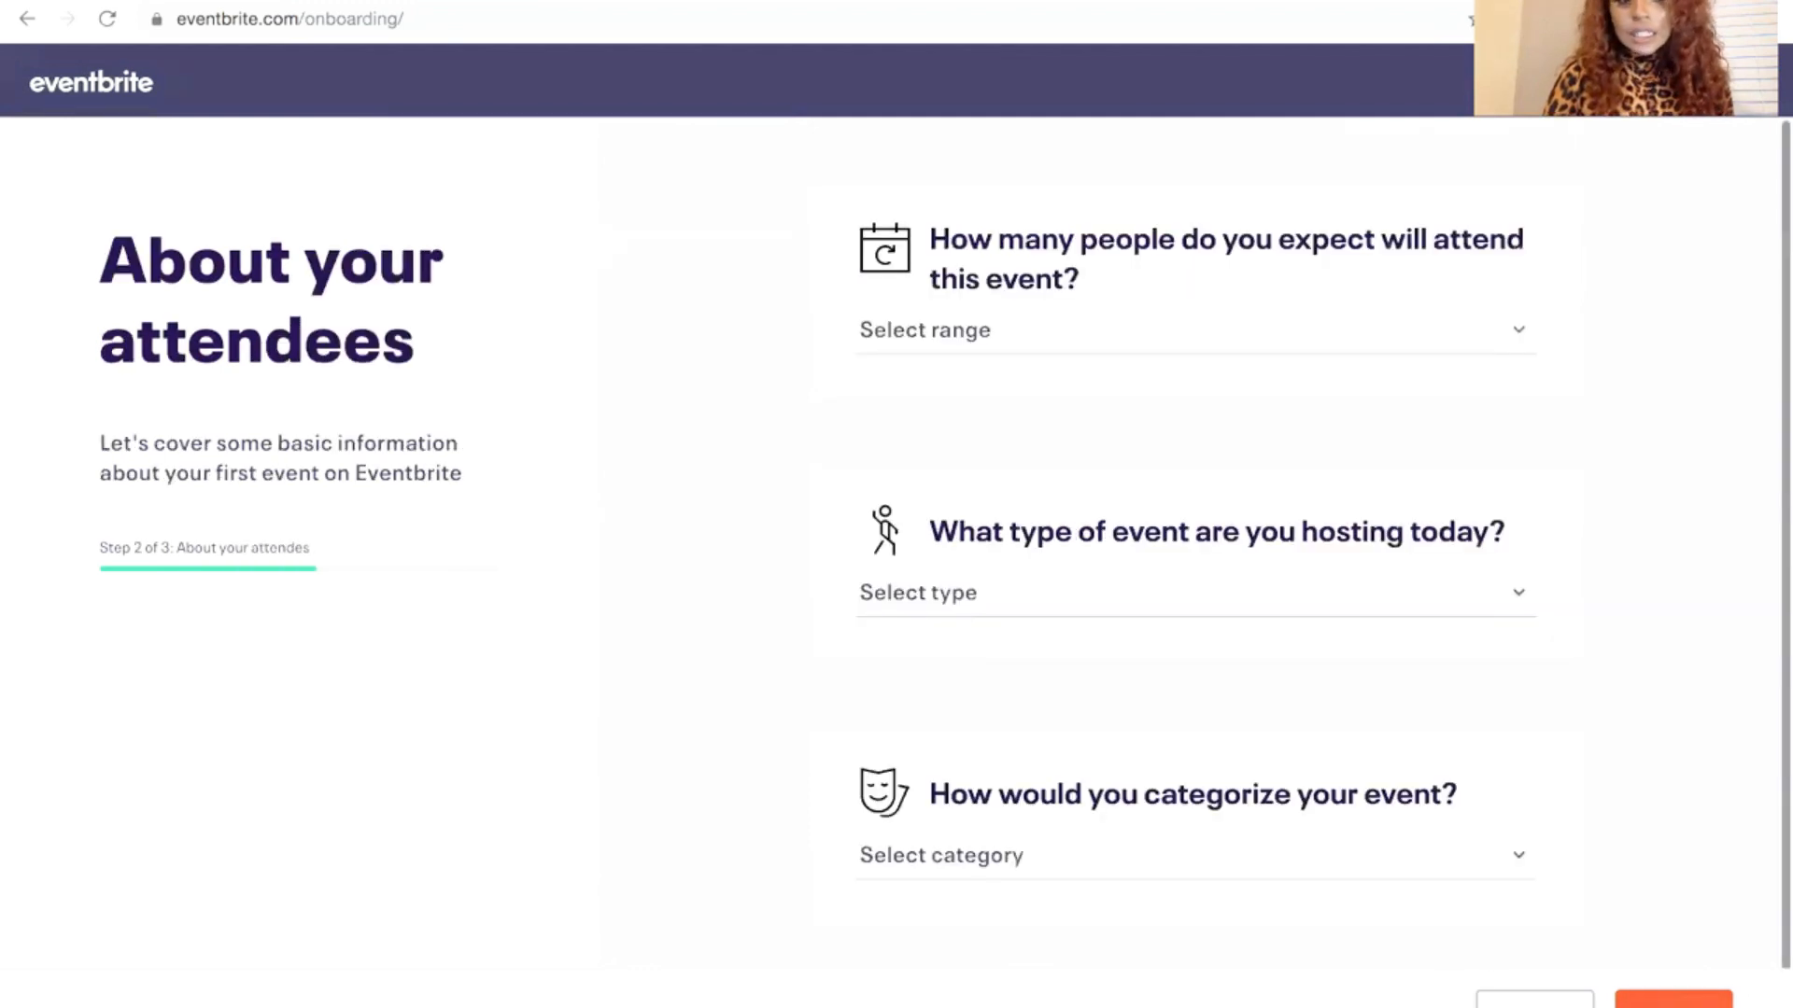
Set the expected attendance to "21 - 50 attendees" and the event type to "Party or Social Gathering"
{"action": "left_click", "coordinate": [1416, 349]}
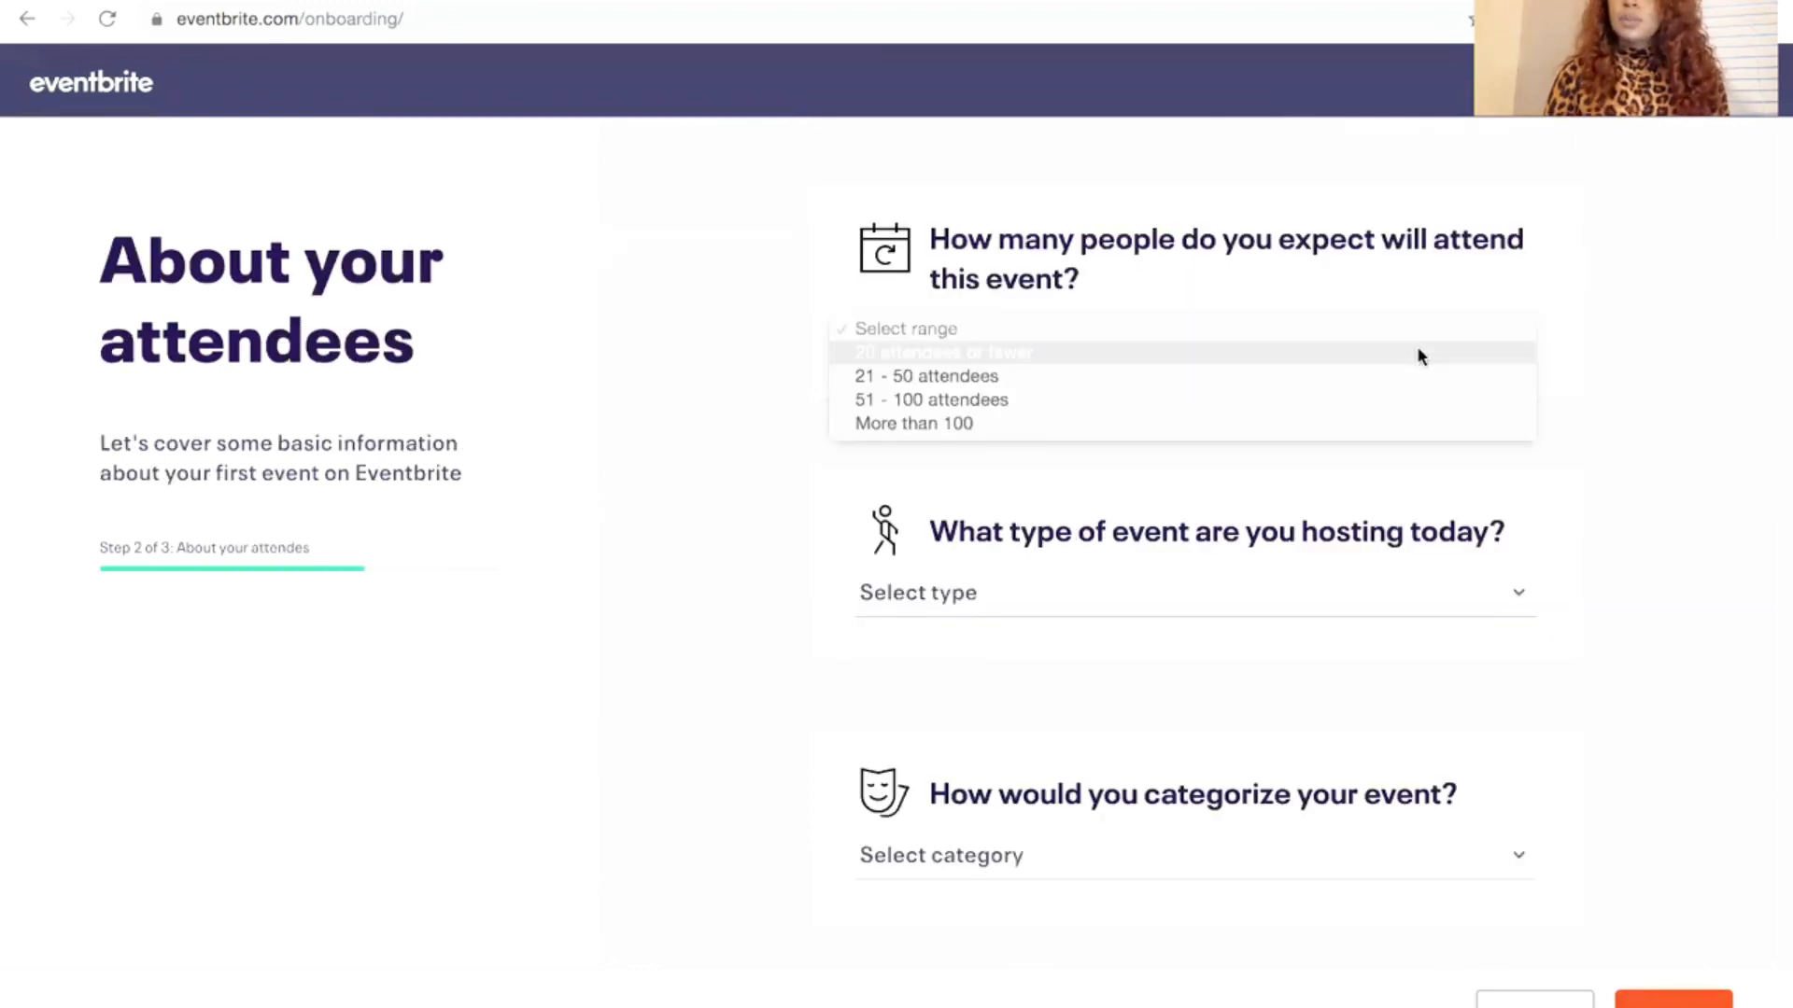
{"action": "left_click", "coordinate": [1371, 385]}
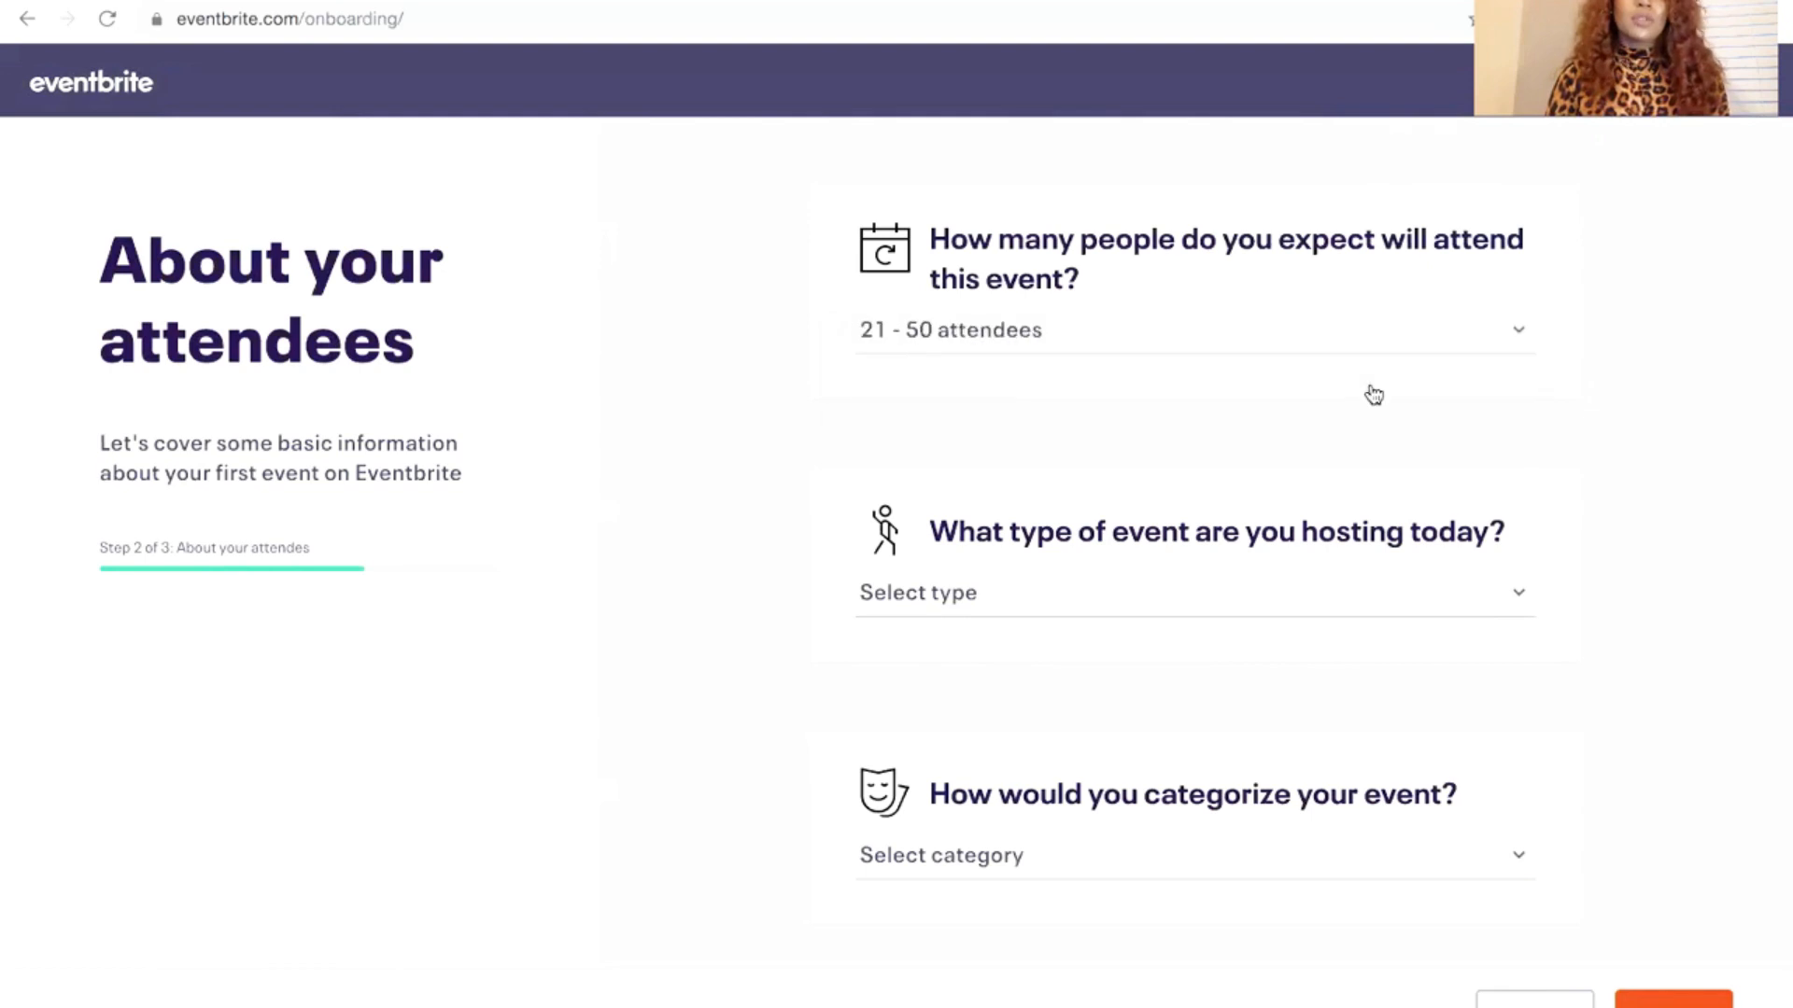
{"action": "left_click", "coordinate": [1146, 601]}
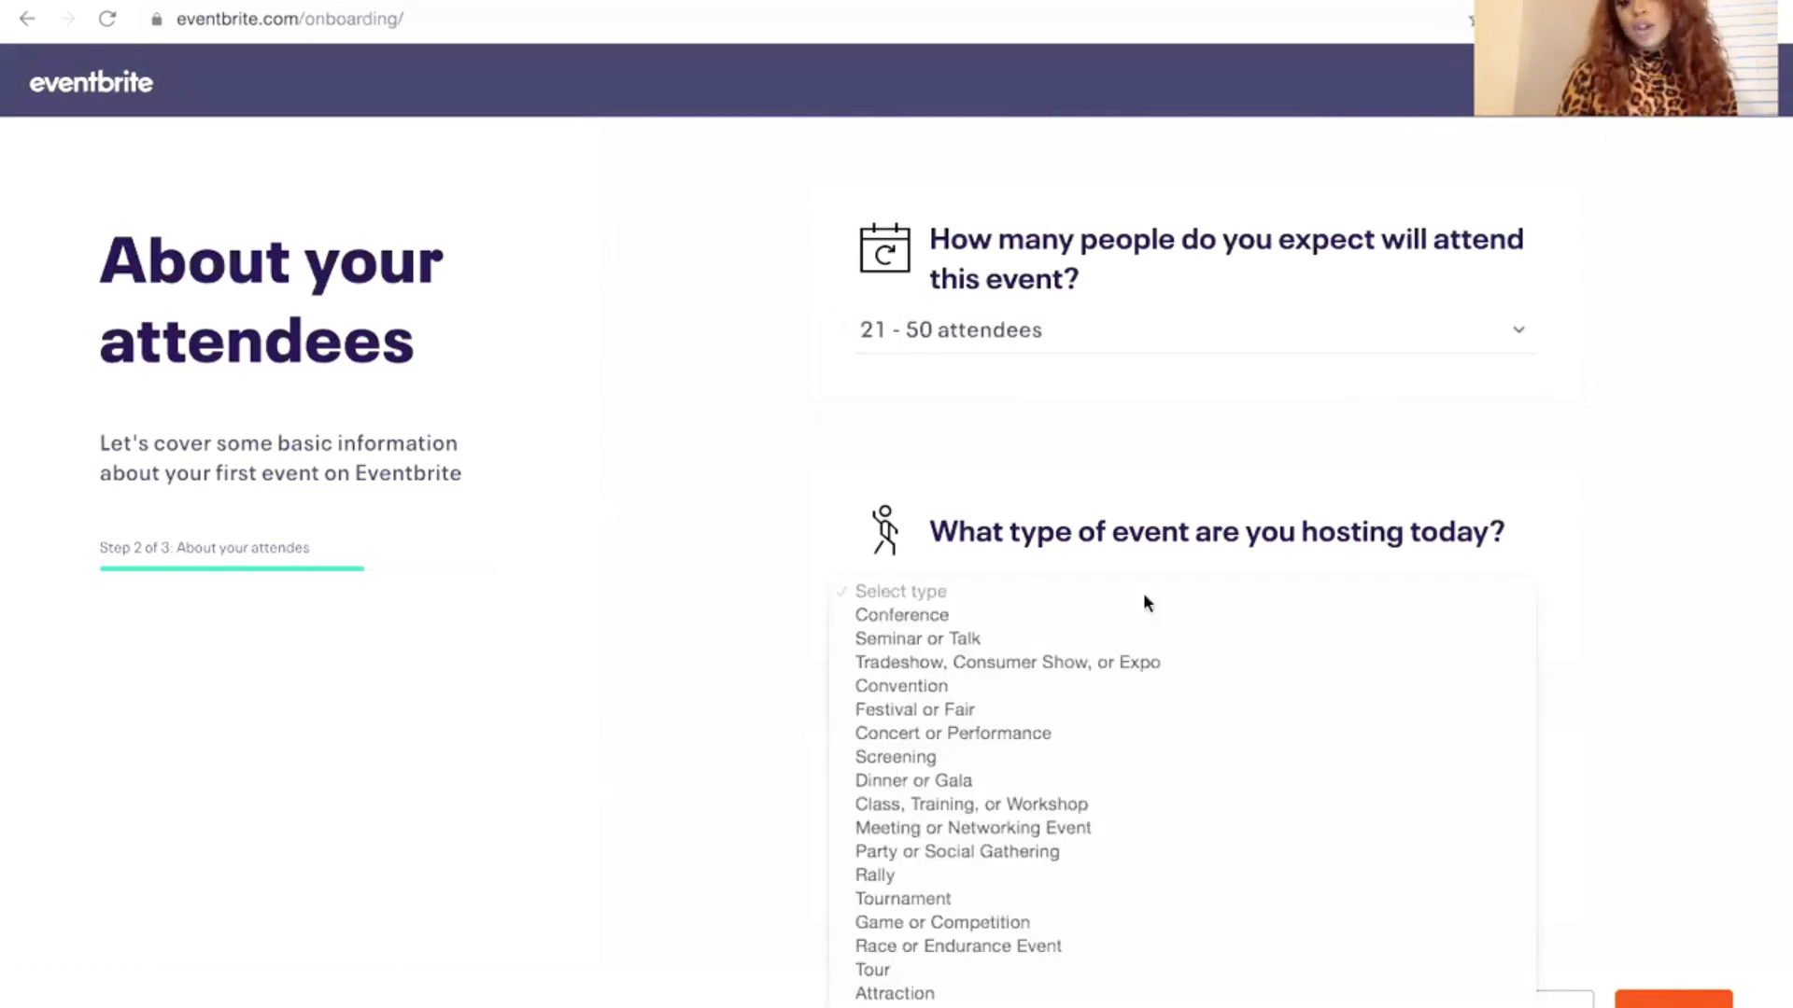
{"action": "scroll", "coordinate": [1034, 839], "scroll_direction": "down", "scroll_amount": 1}
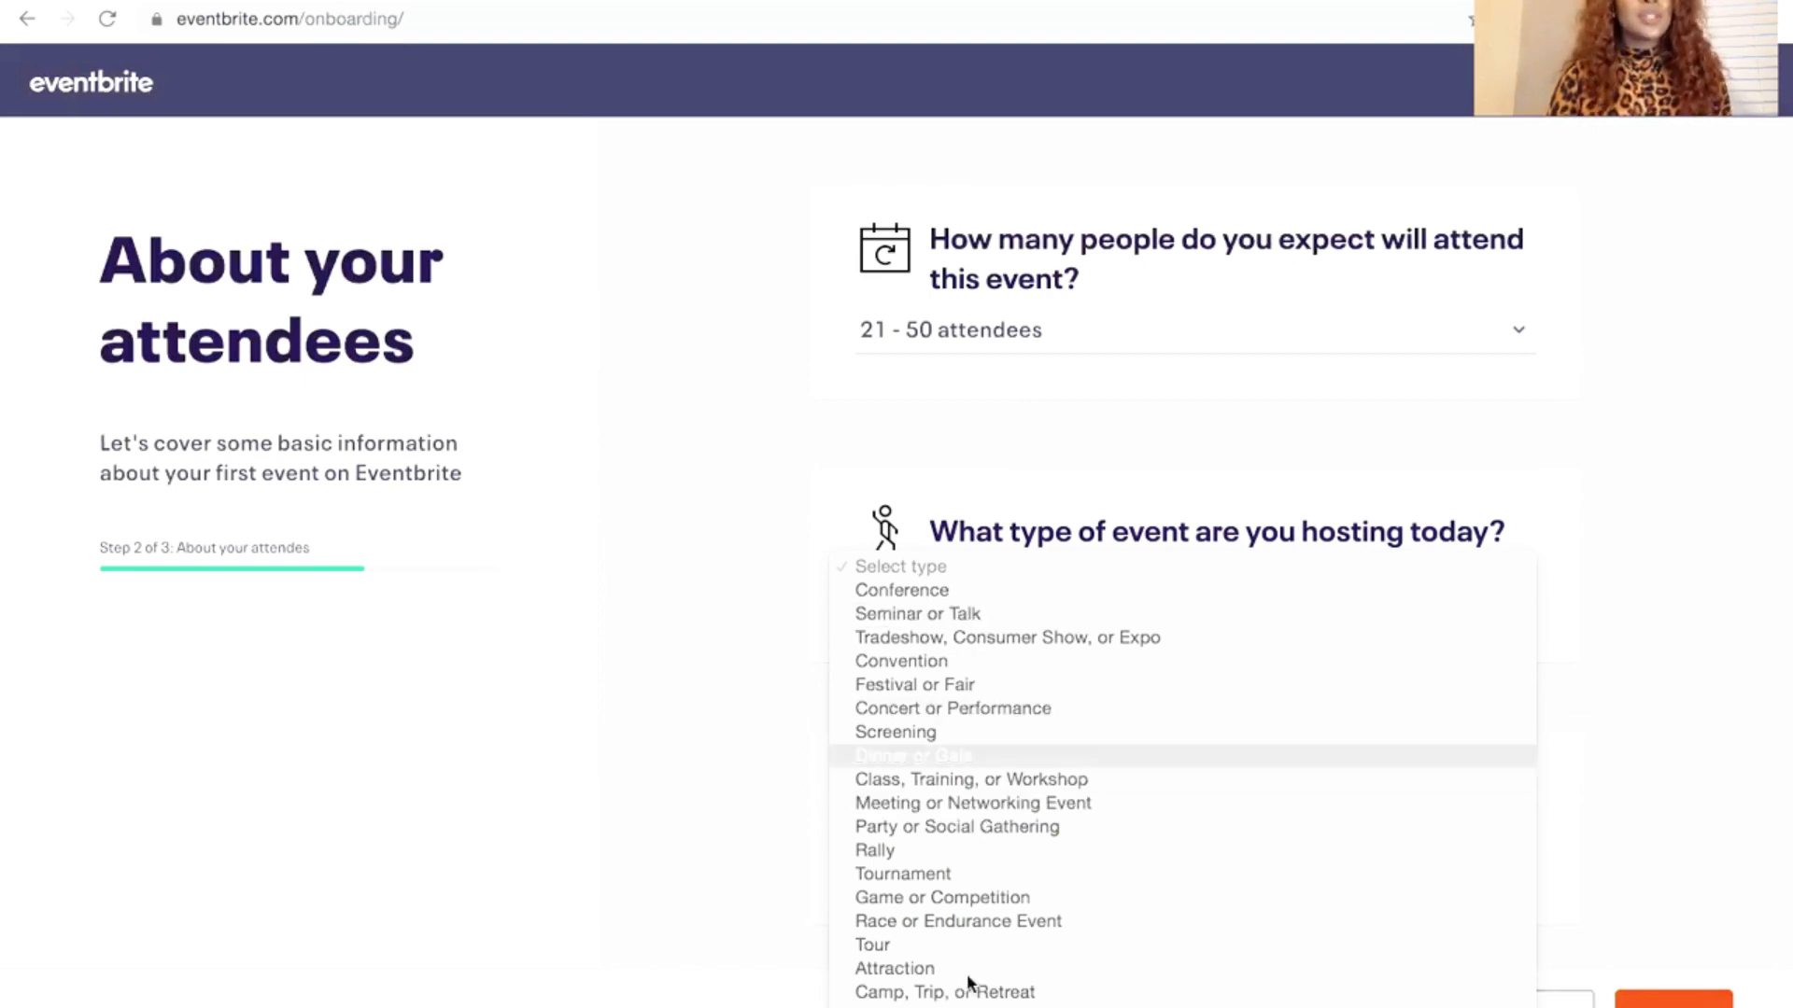
{"action": "left_click", "coordinate": [1006, 826]}
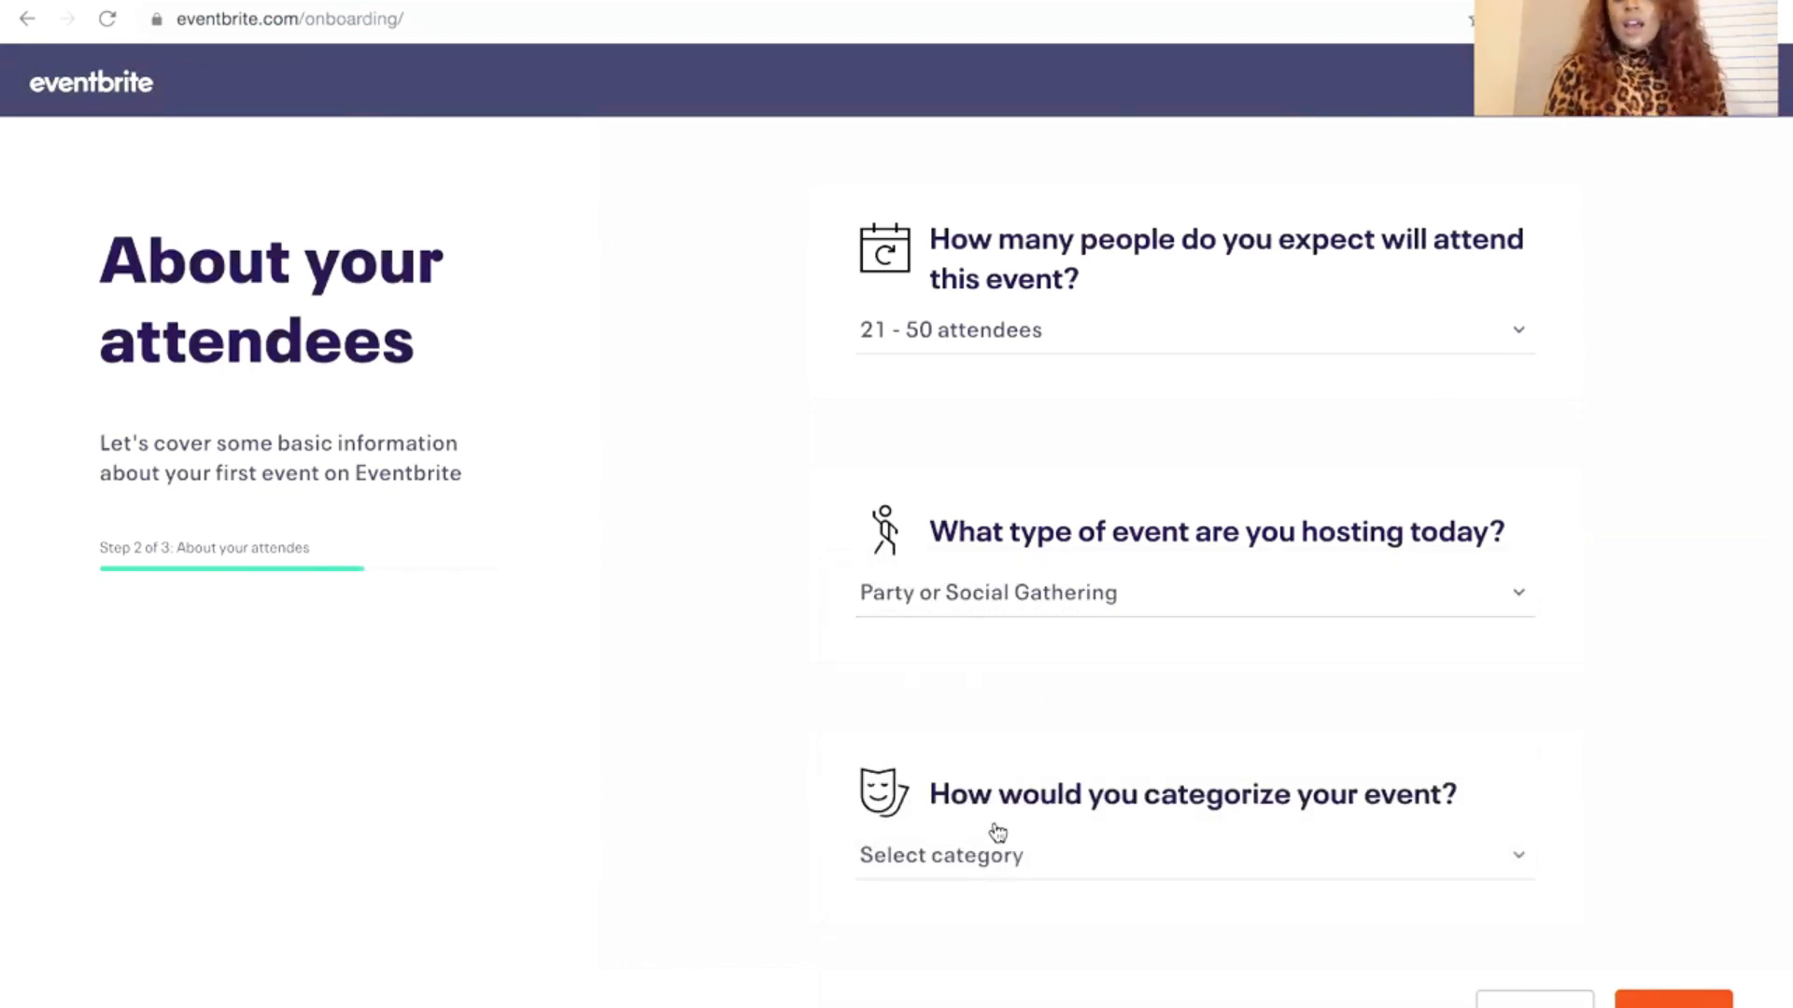
Look through the available event categories and continue to the event details questions
{"action": "left_click", "coordinate": [994, 845]}
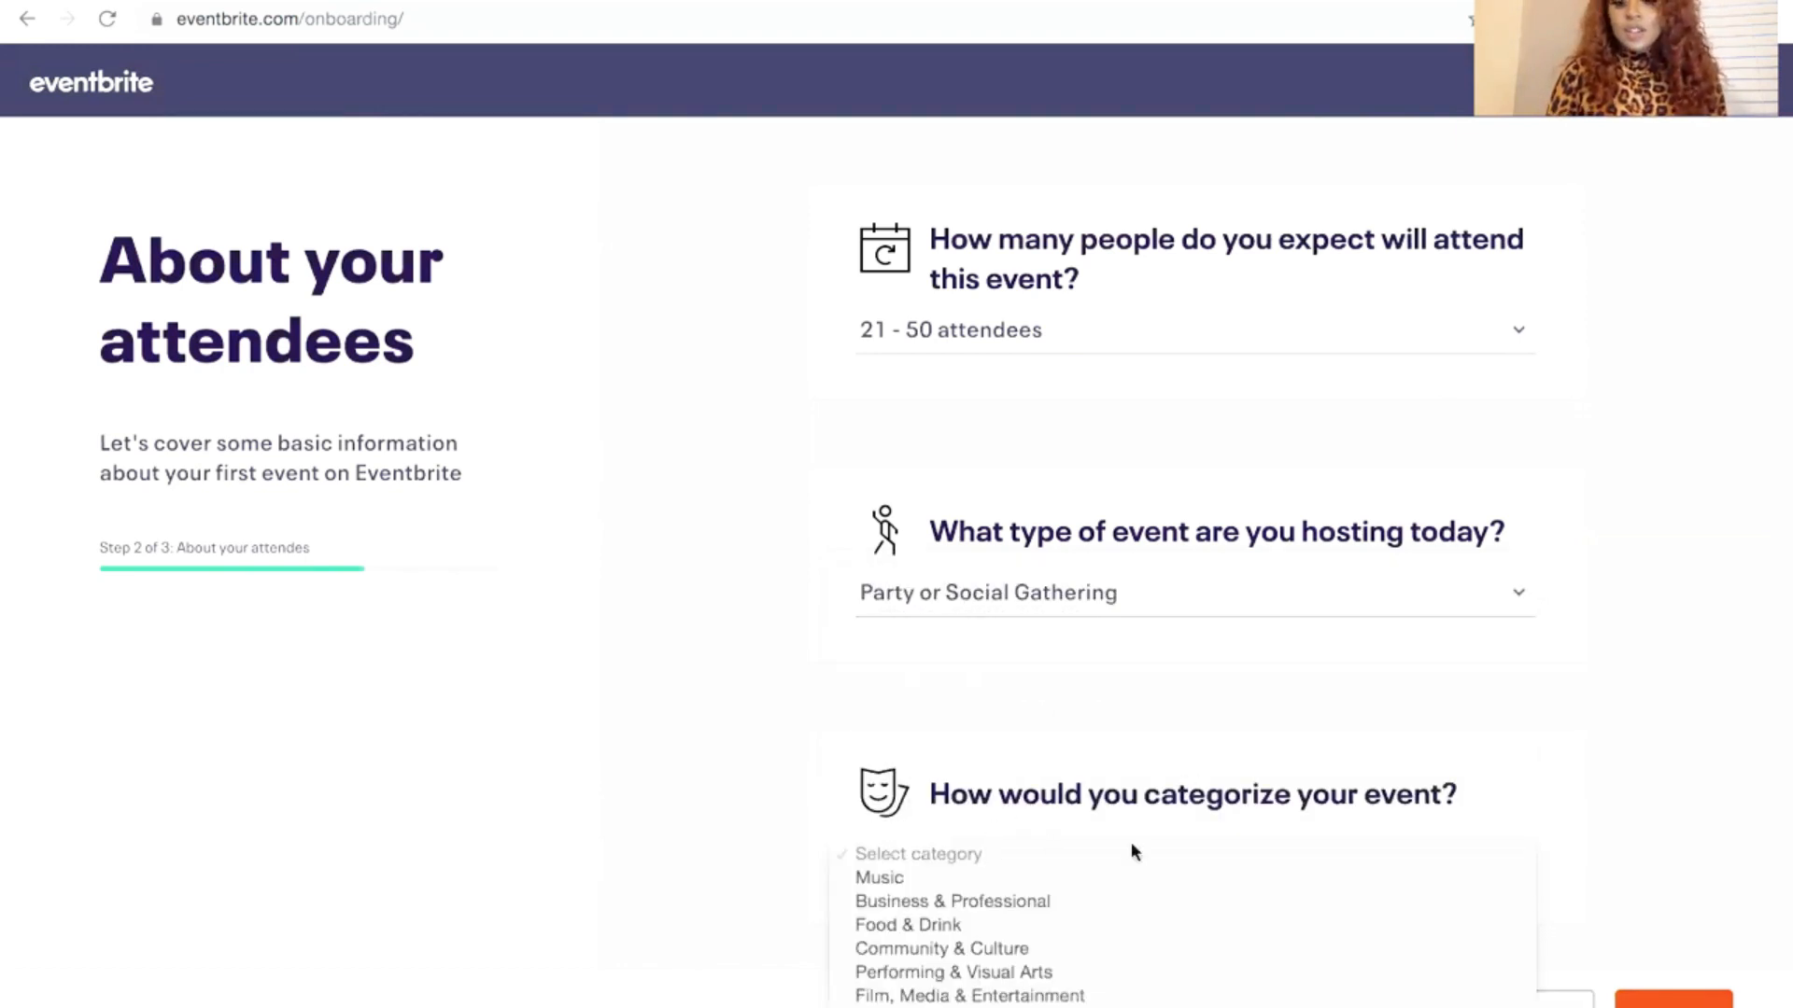
{"action": "scroll", "coordinate": [1057, 945], "scroll_direction": "down", "scroll_amount": 5}
{"action": "scroll", "coordinate": [1057, 945], "scroll_direction": "down", "scroll_amount": 1}
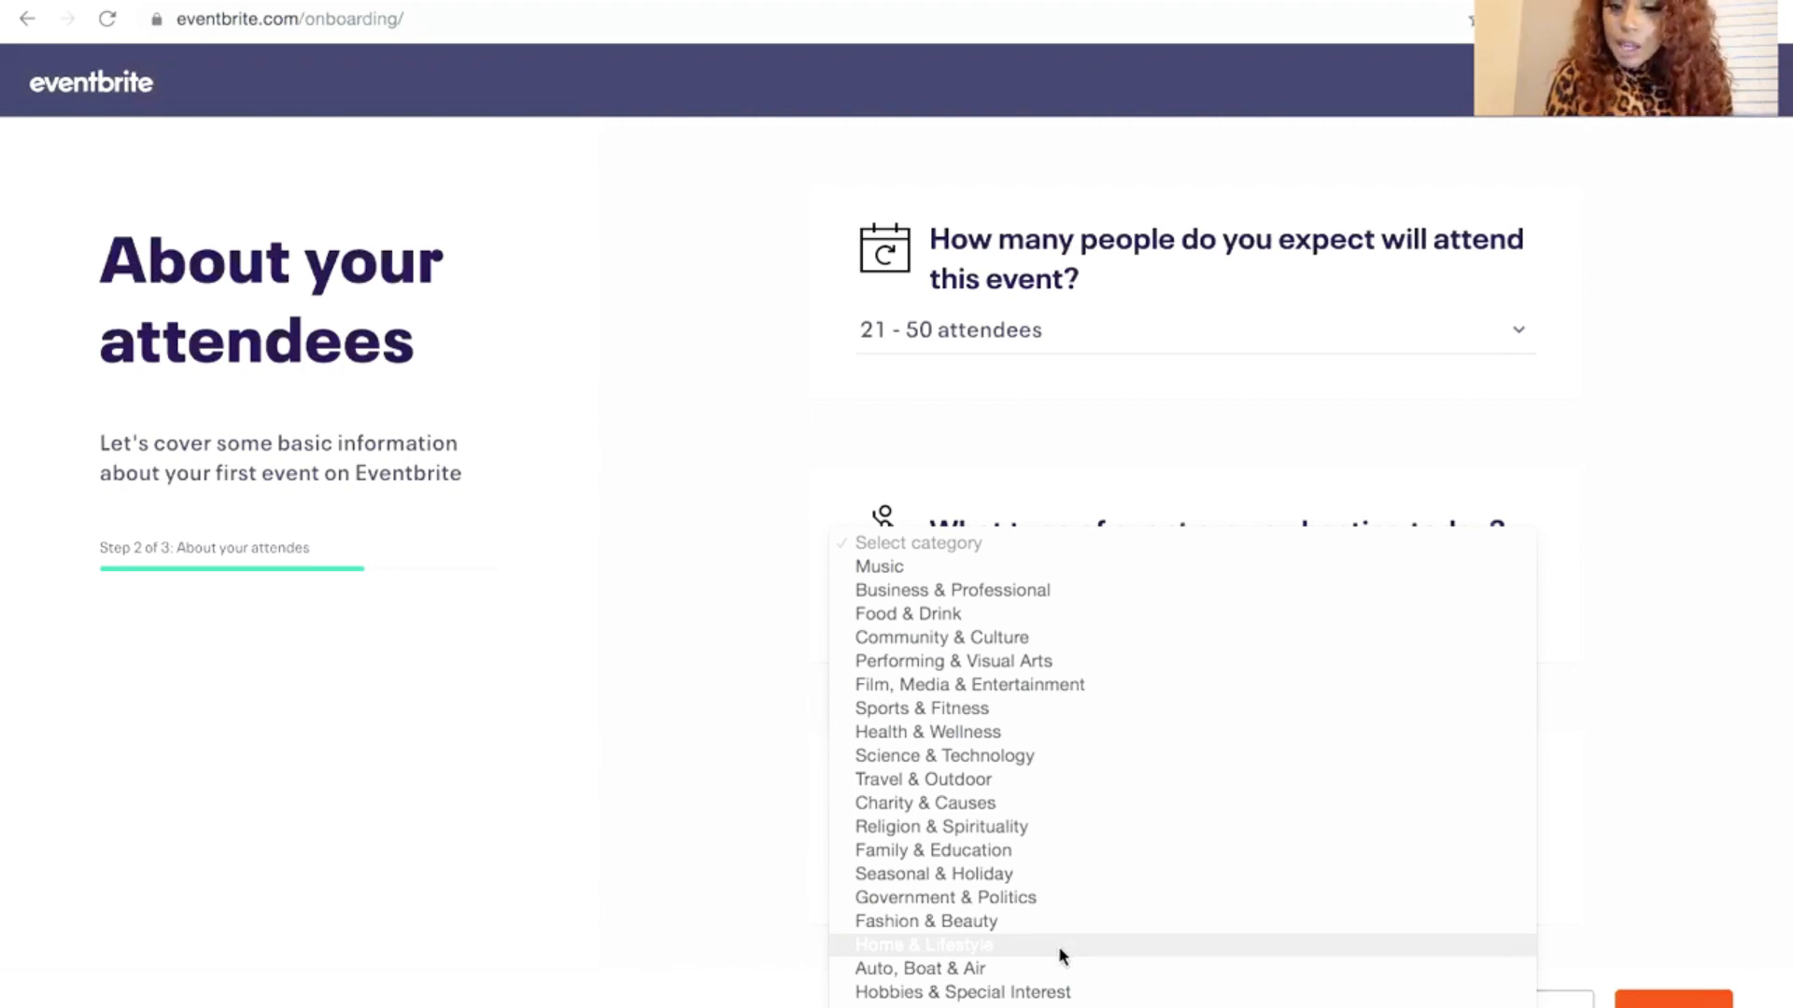
{"action": "left_click", "coordinate": [1051, 616]}
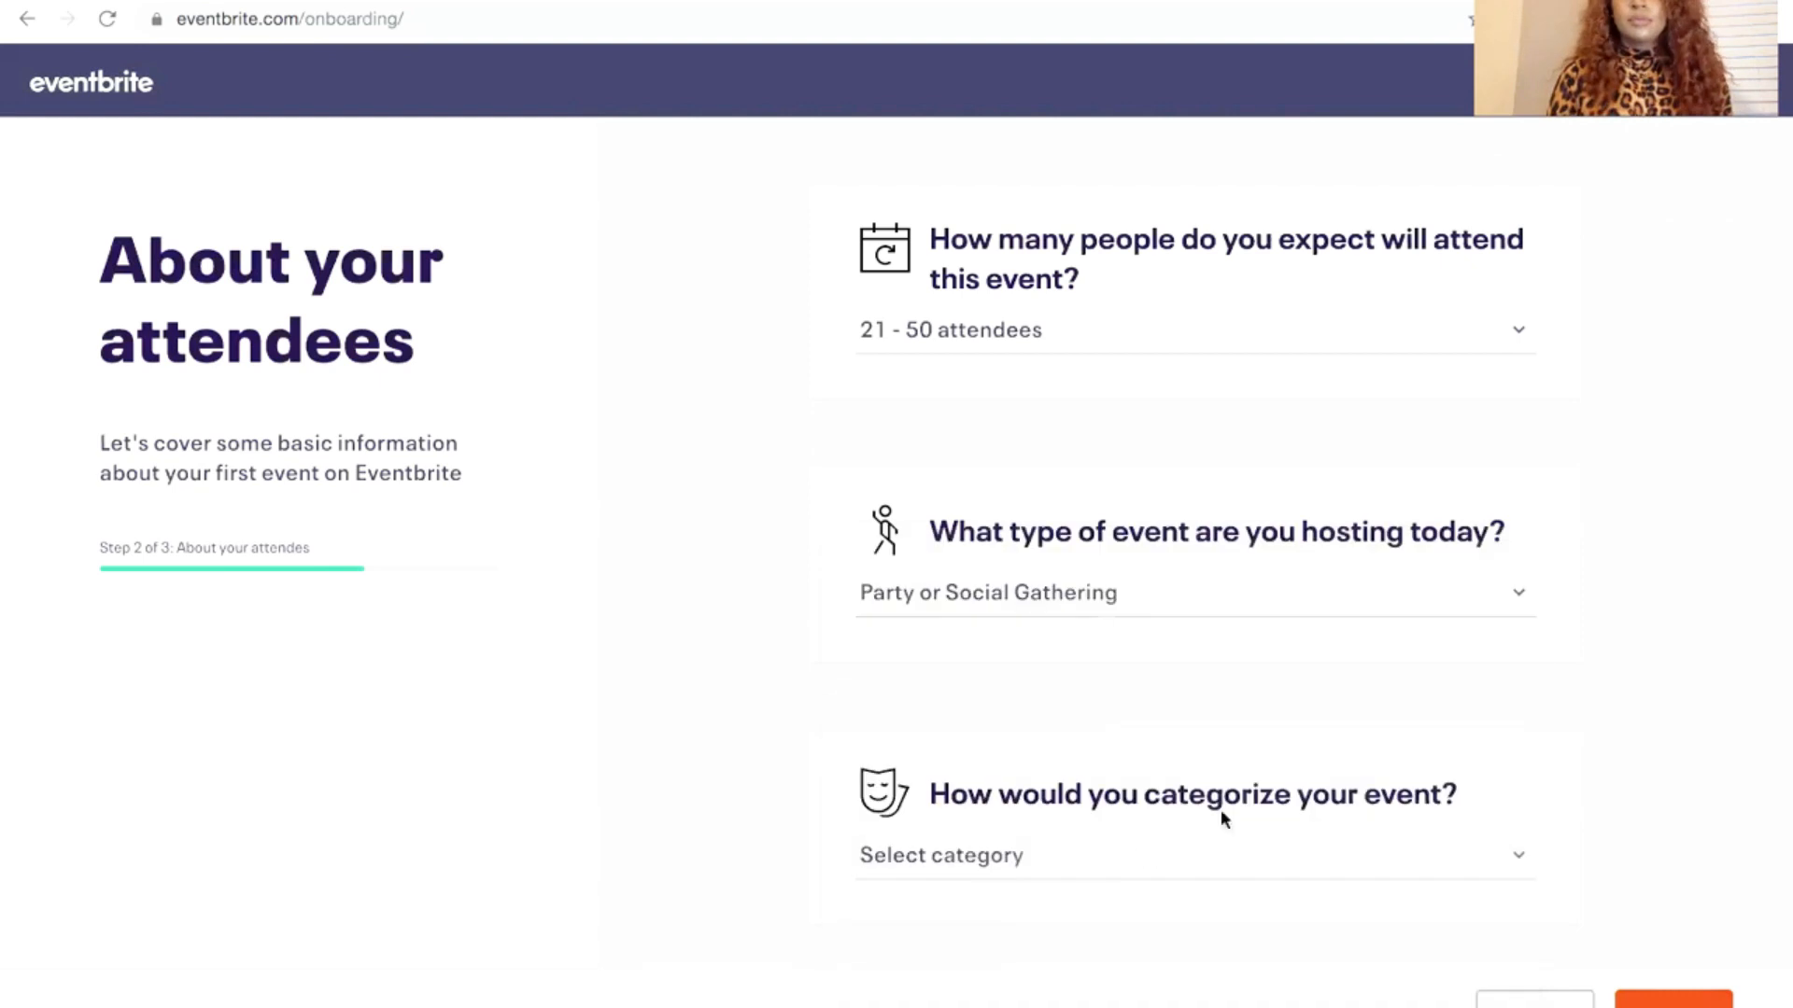
{"action": "left_click", "coordinate": [1673, 1000]}
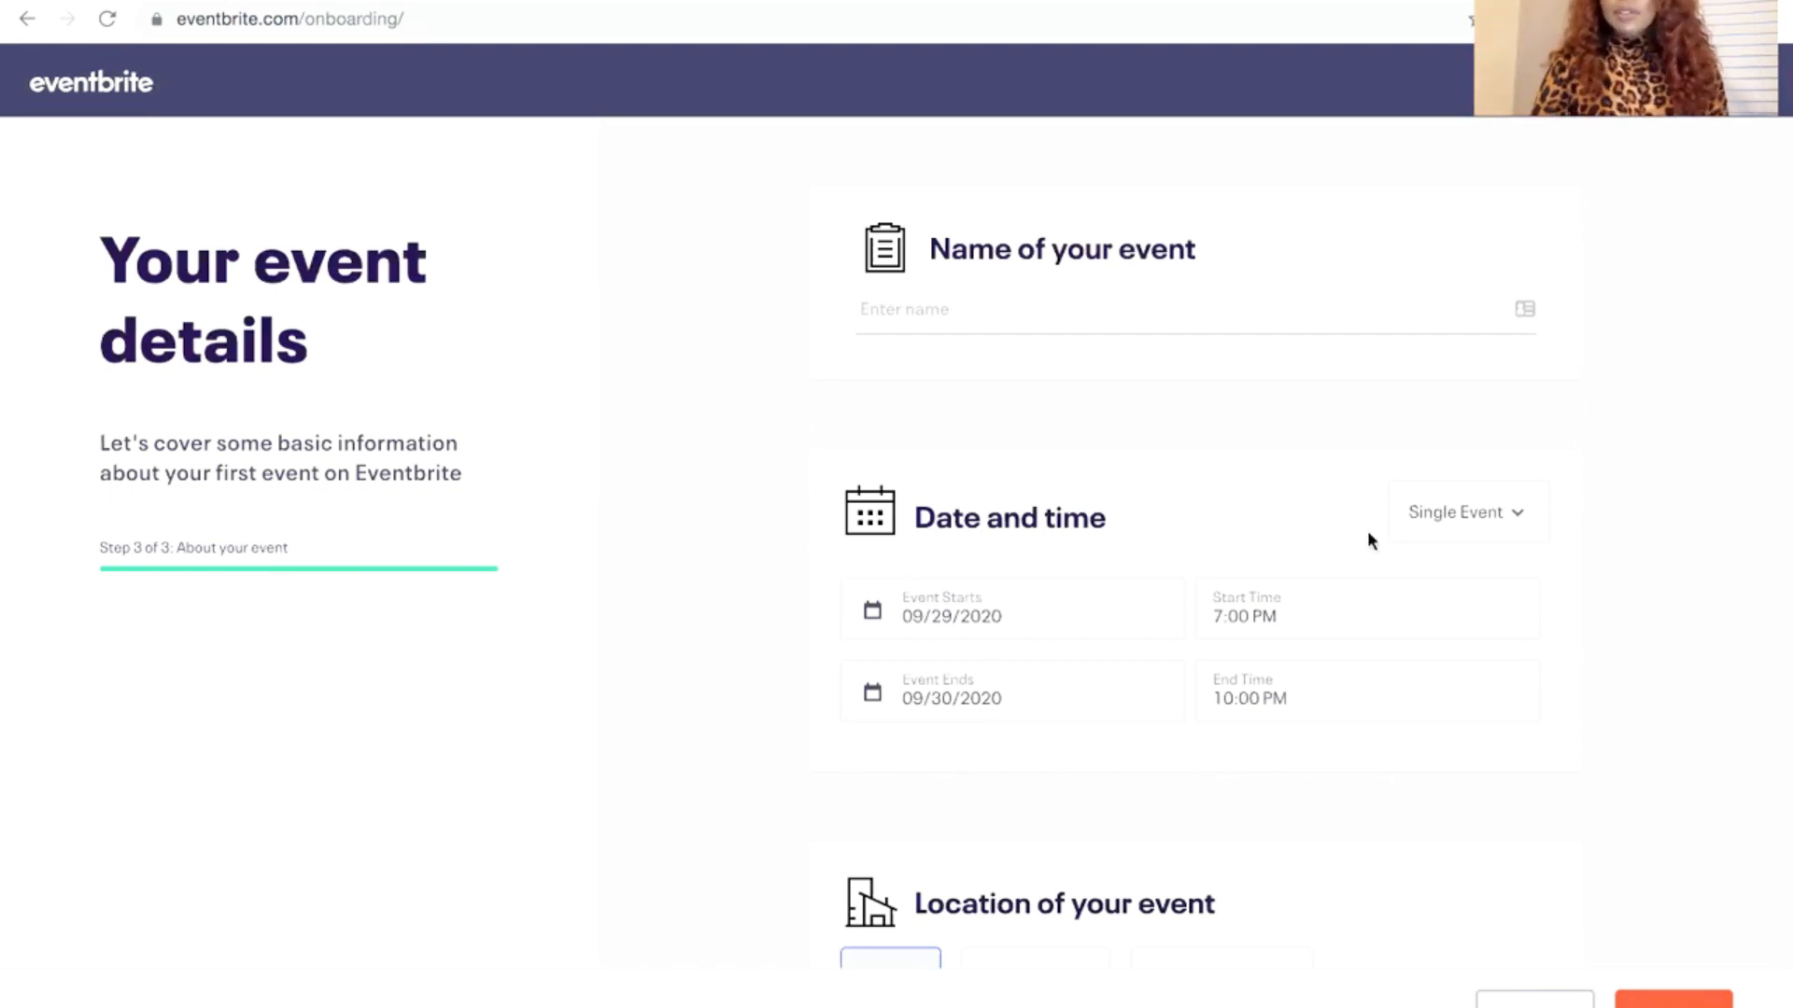
Name the event "House of Untamed Test Party"
{"action": "left_click", "coordinate": [1270, 319]}
{"action": "type", "text": "Hous"}
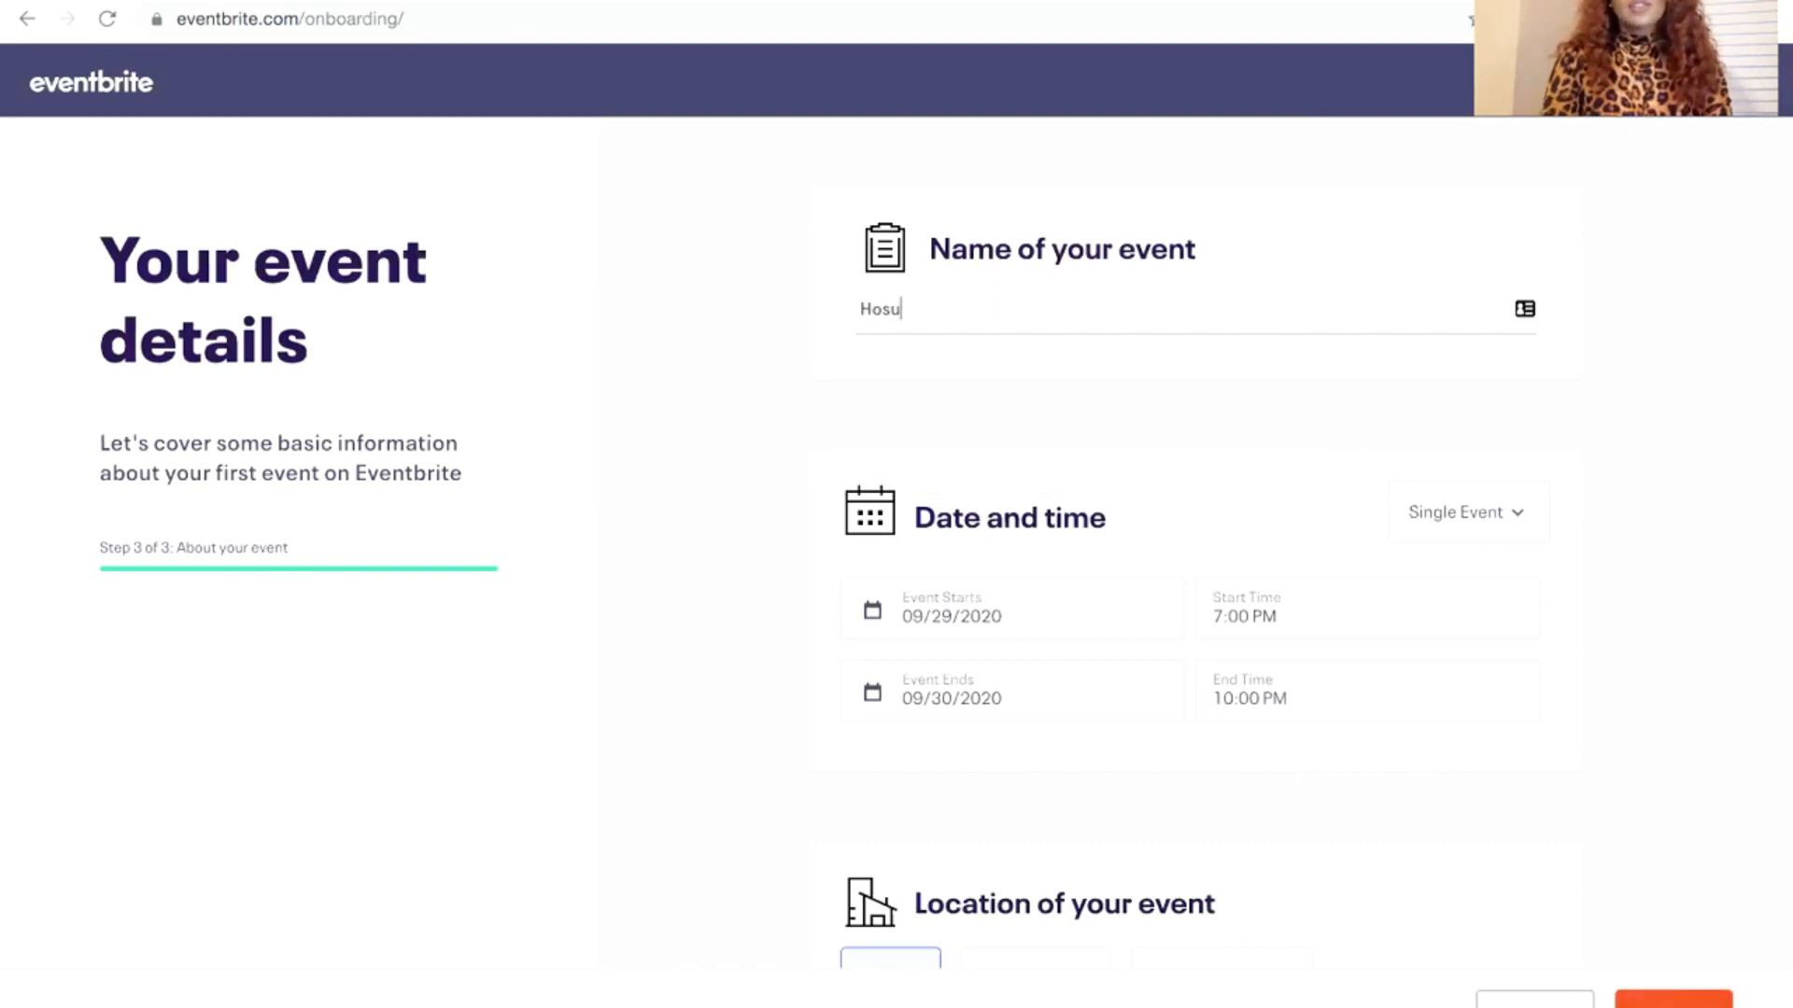
{"action": "type", "text": "e of Unt"}
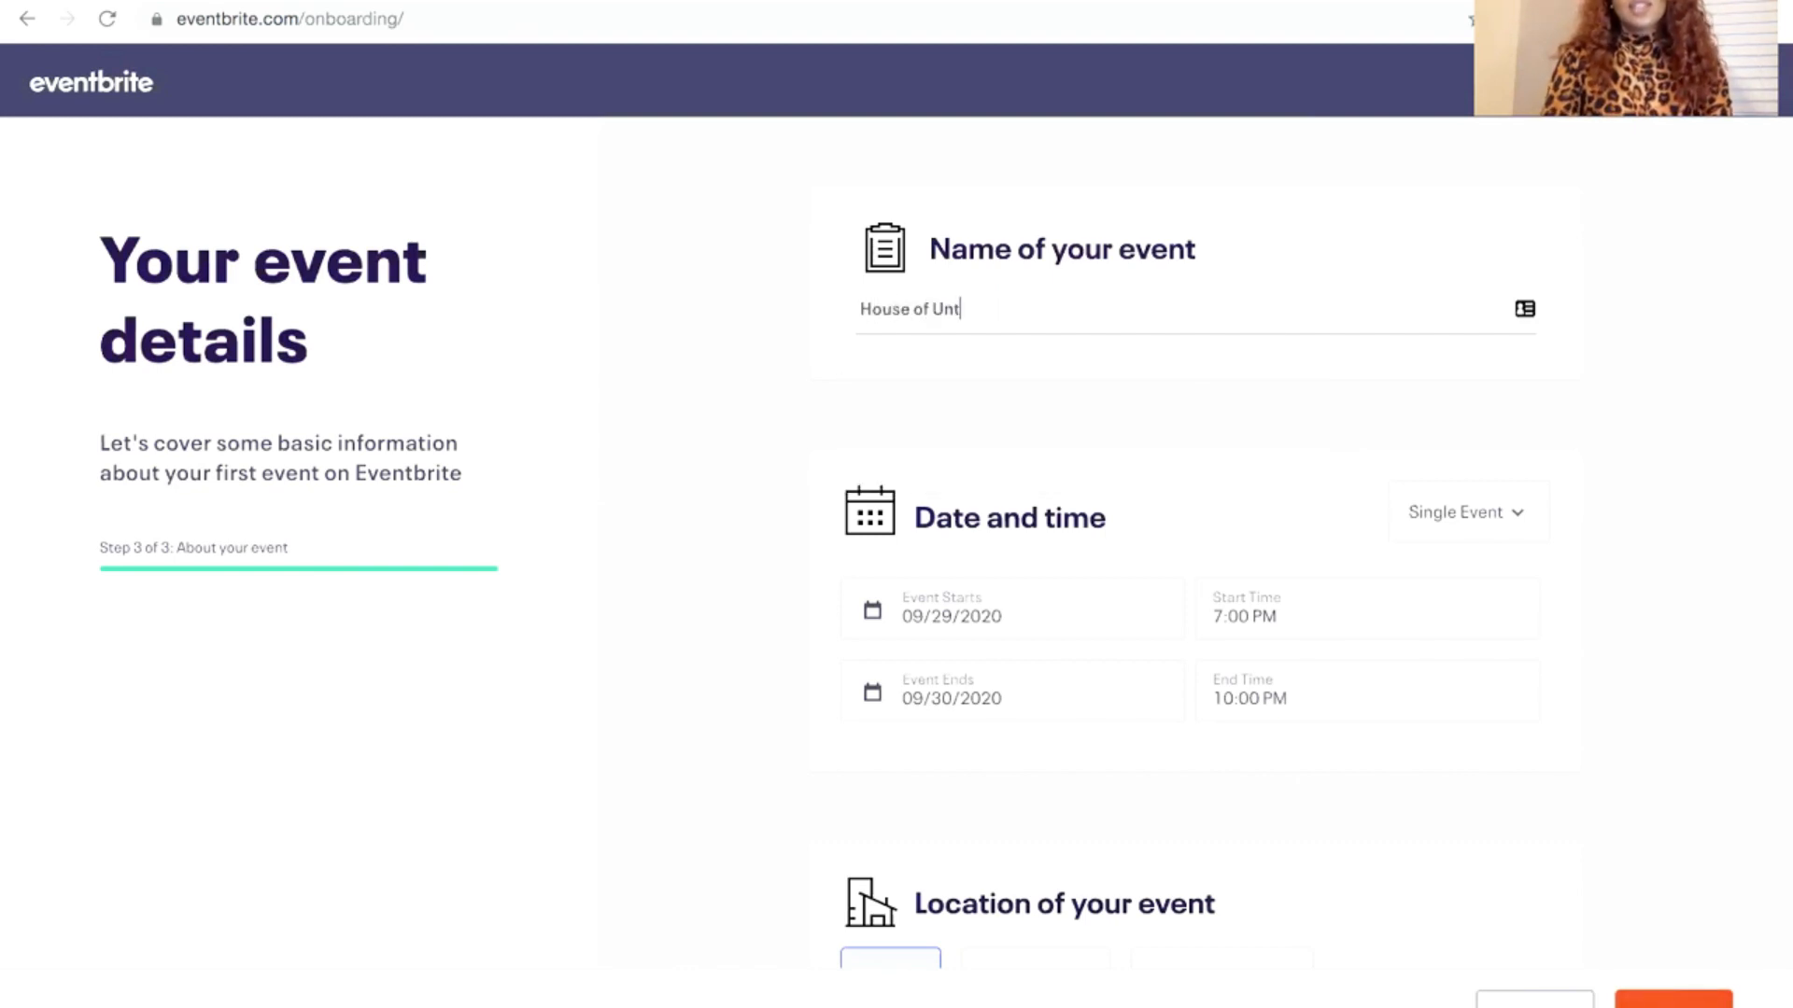
{"action": "type", "text": "amed Test Party"}
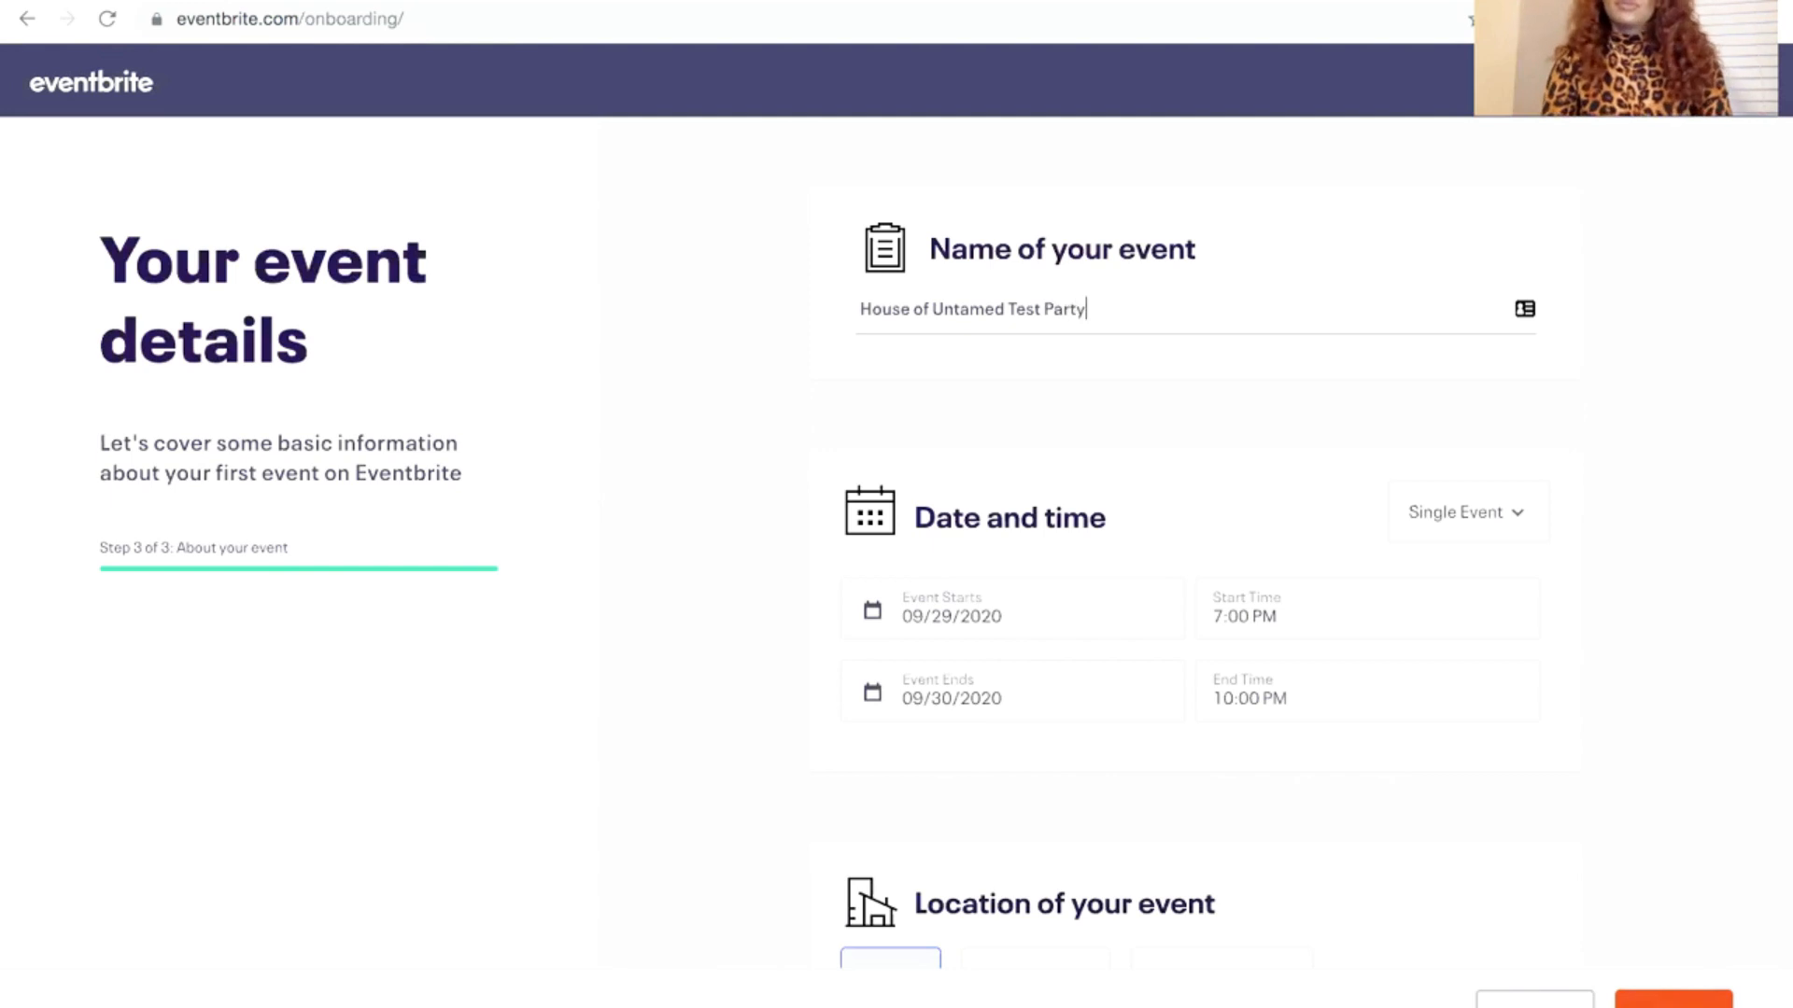
Set the event's start date to 10/31/2020 and its end time to 12:00 AM
{"action": "left_click", "coordinate": [1033, 627]}
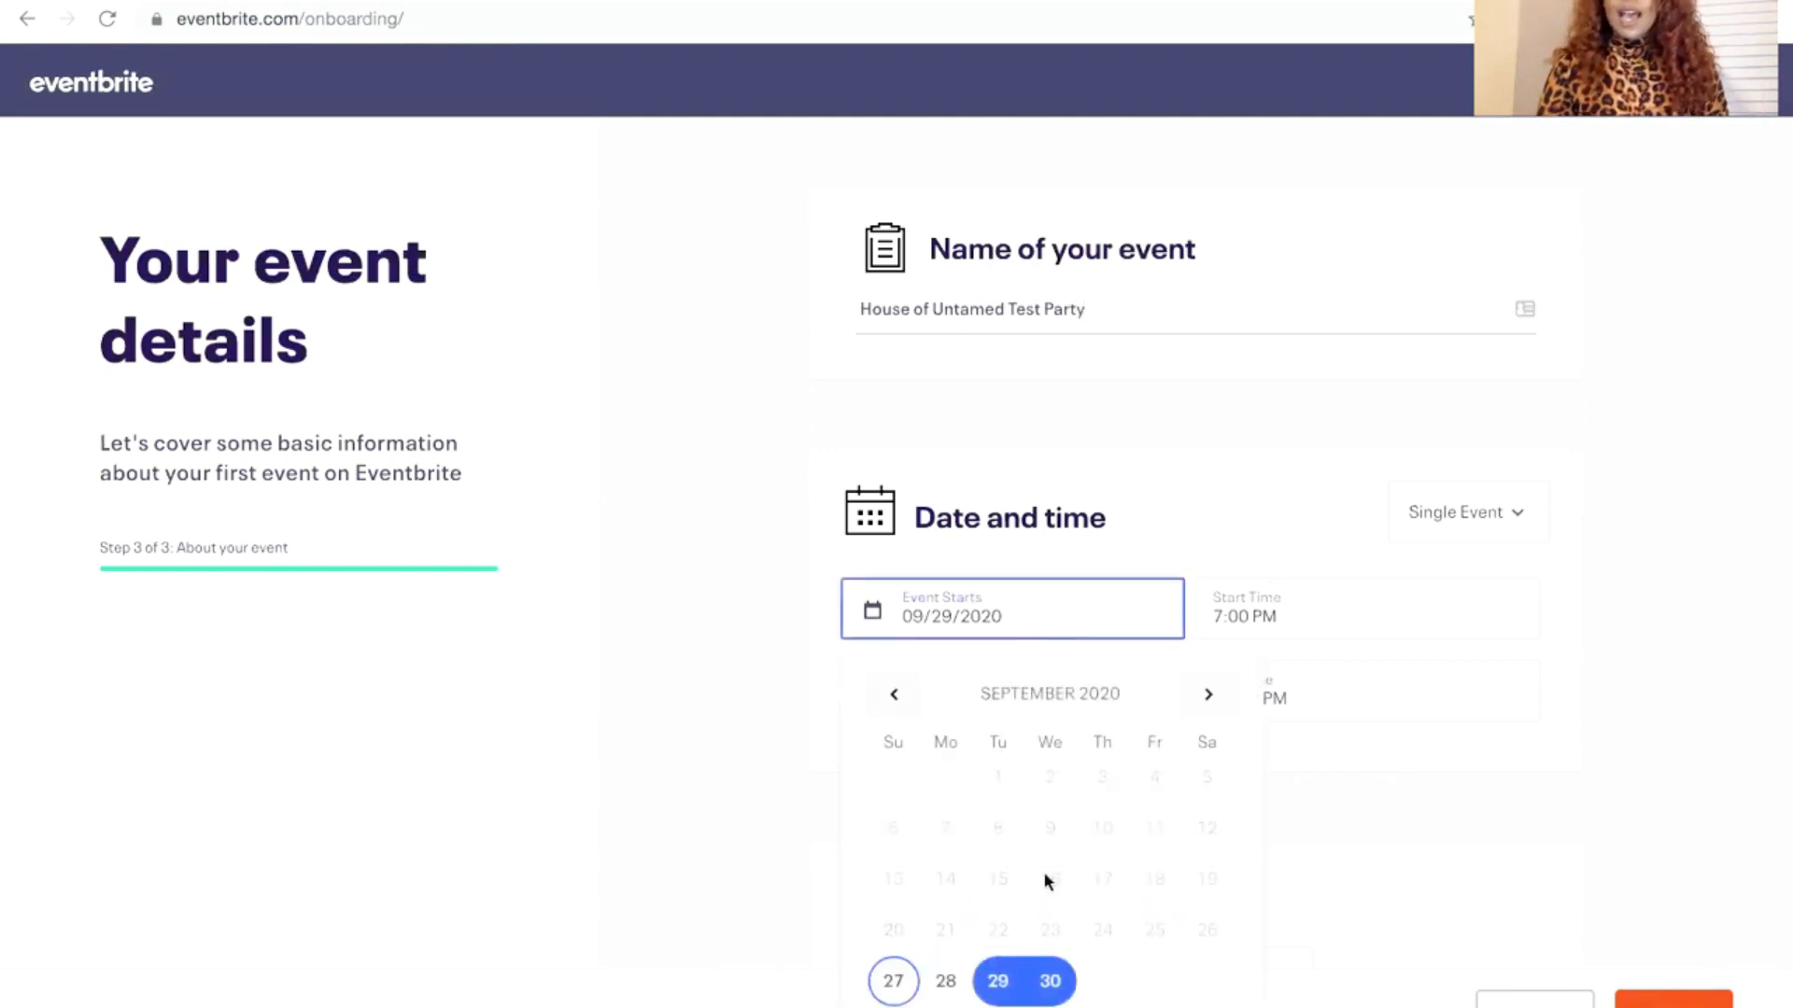
{"action": "left_click", "coordinate": [1210, 695]}
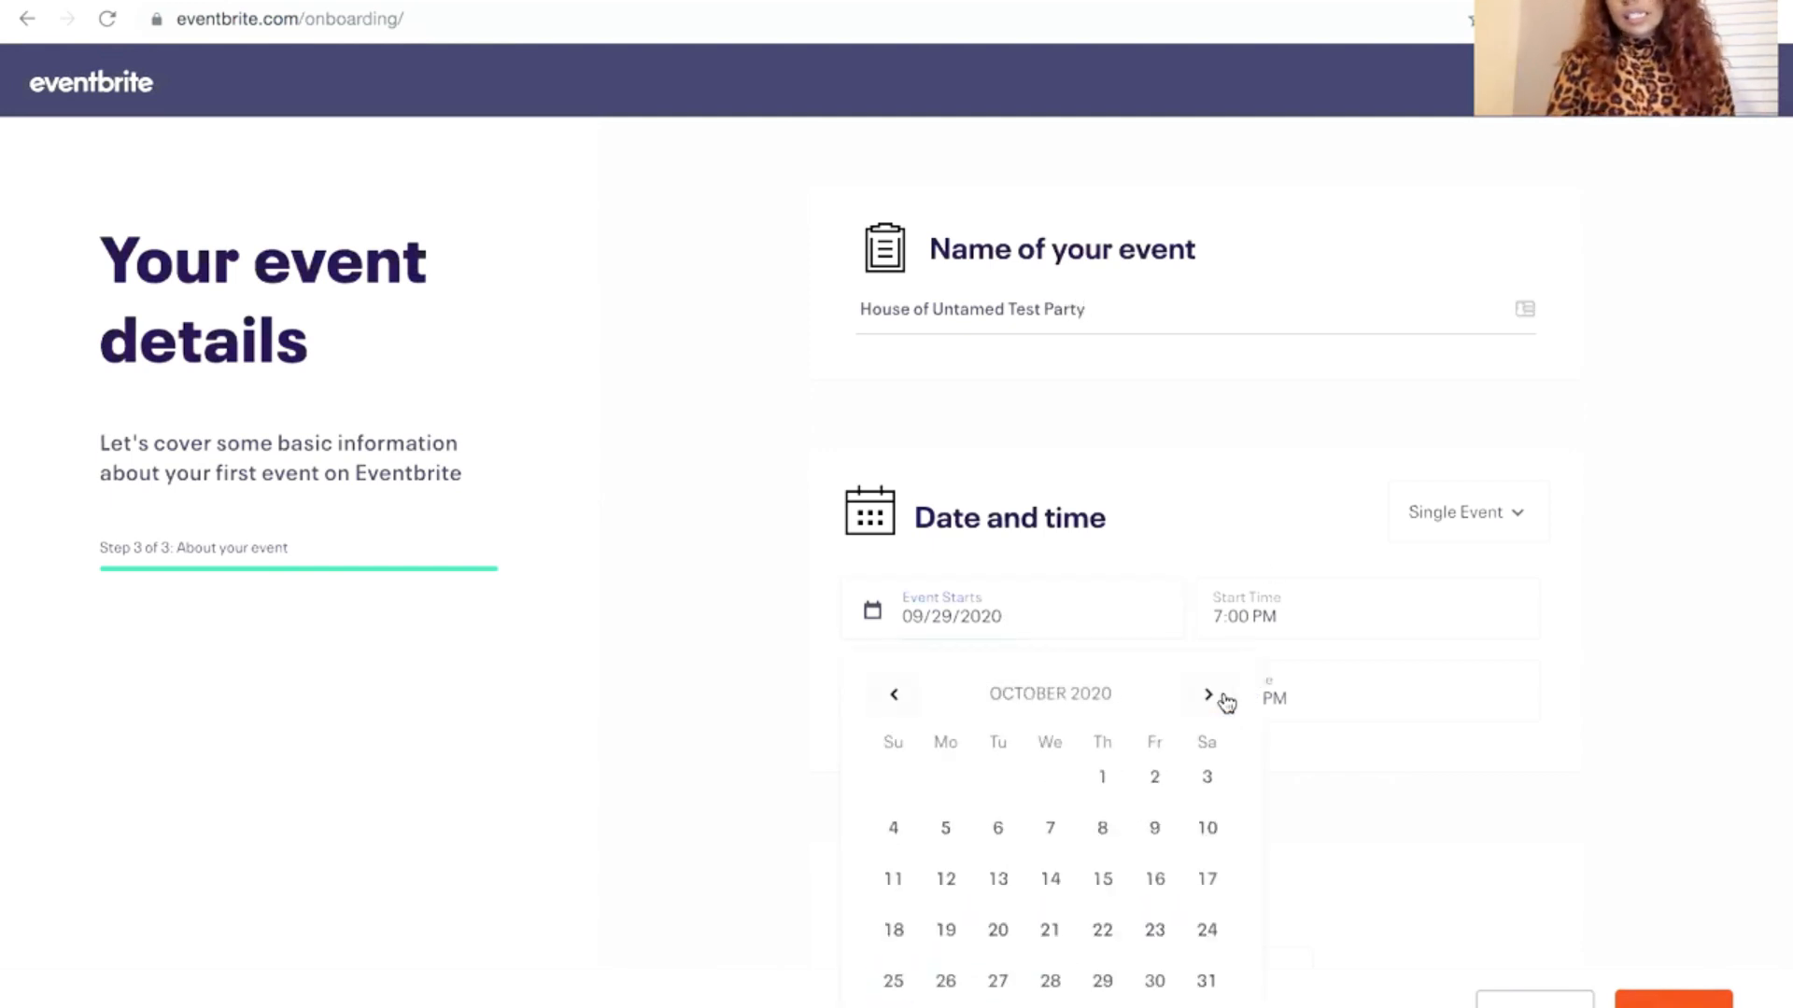
{"action": "left_click", "coordinate": [1204, 980]}
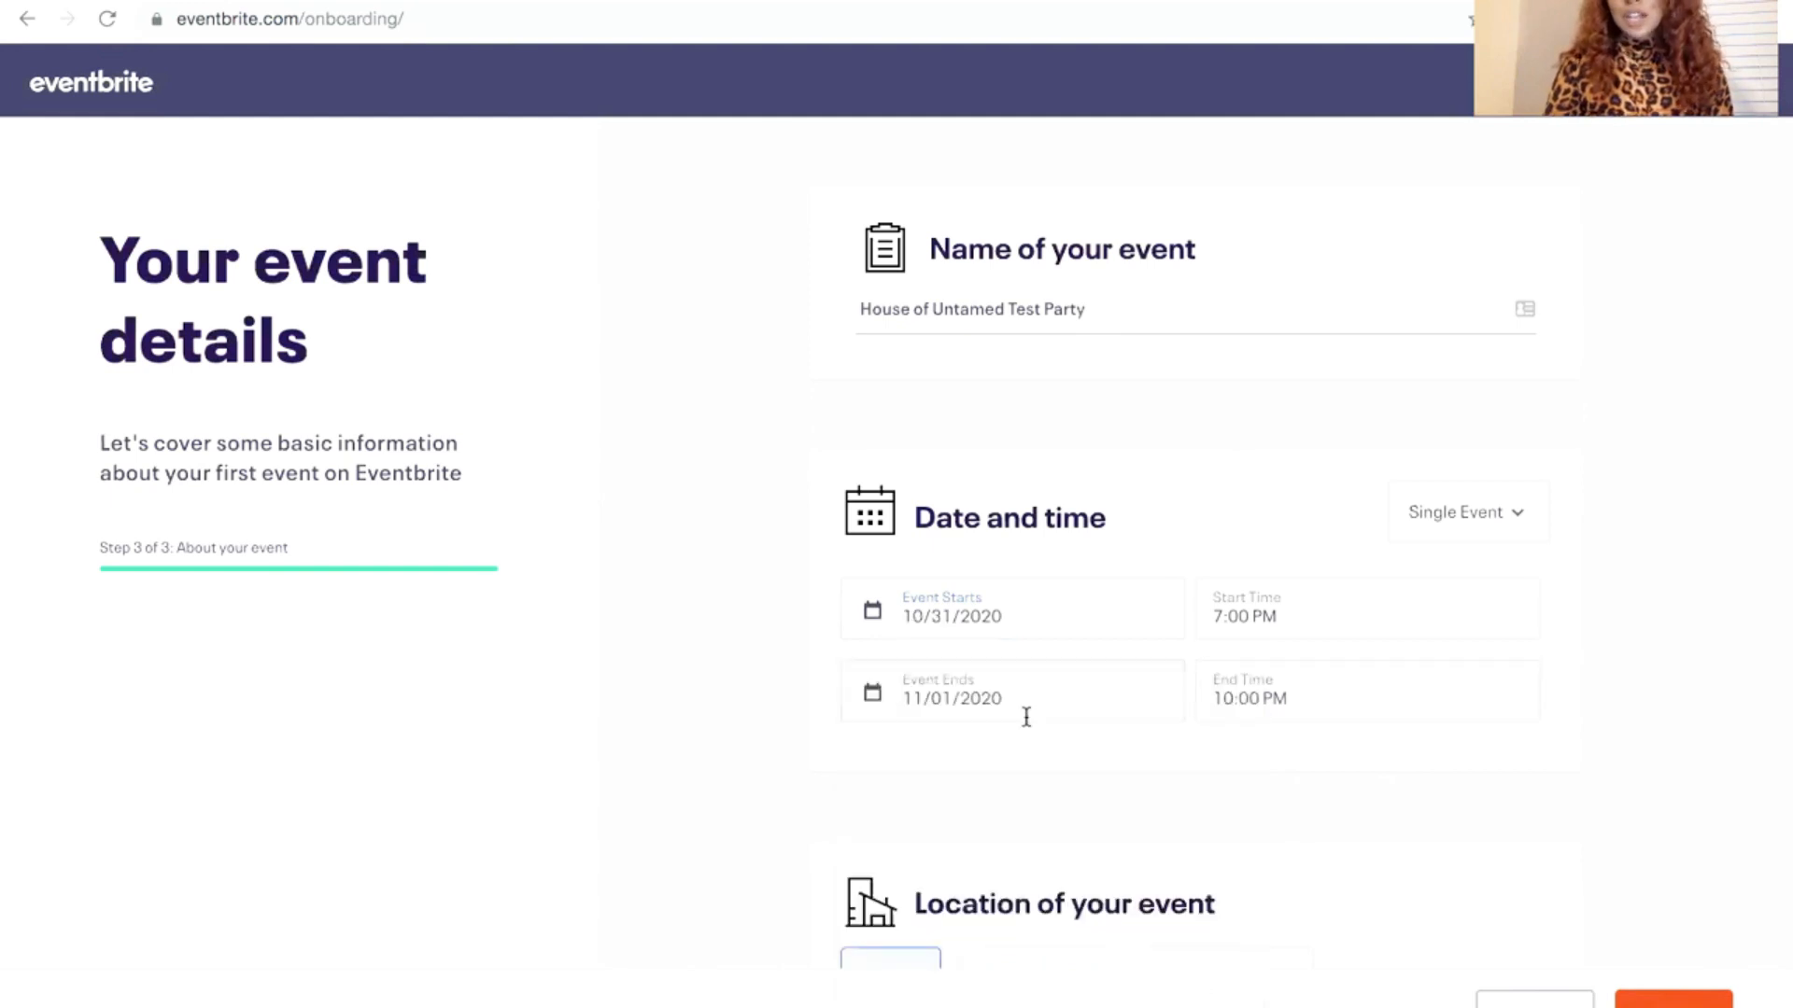
{"action": "left_click", "coordinate": [1027, 717]}
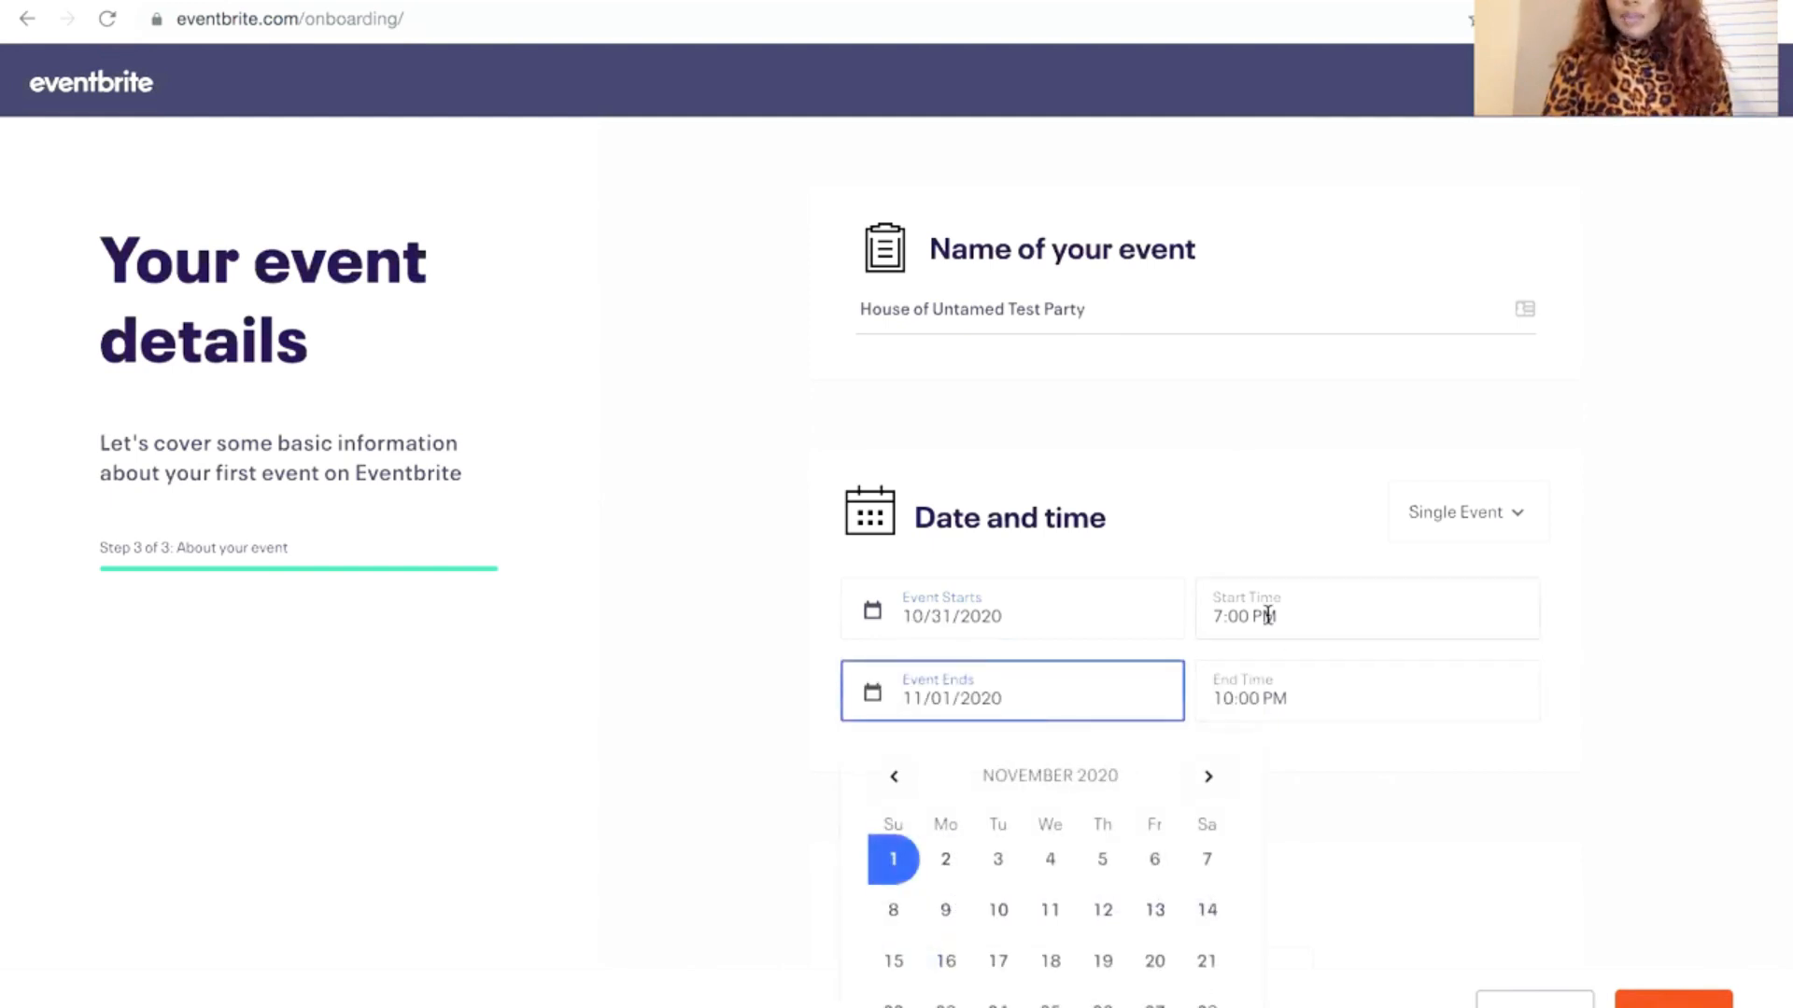
{"action": "left_click", "coordinate": [1253, 696]}
{"action": "scroll", "coordinate": [1230, 853], "scroll_direction": "up", "scroll_amount": 15}
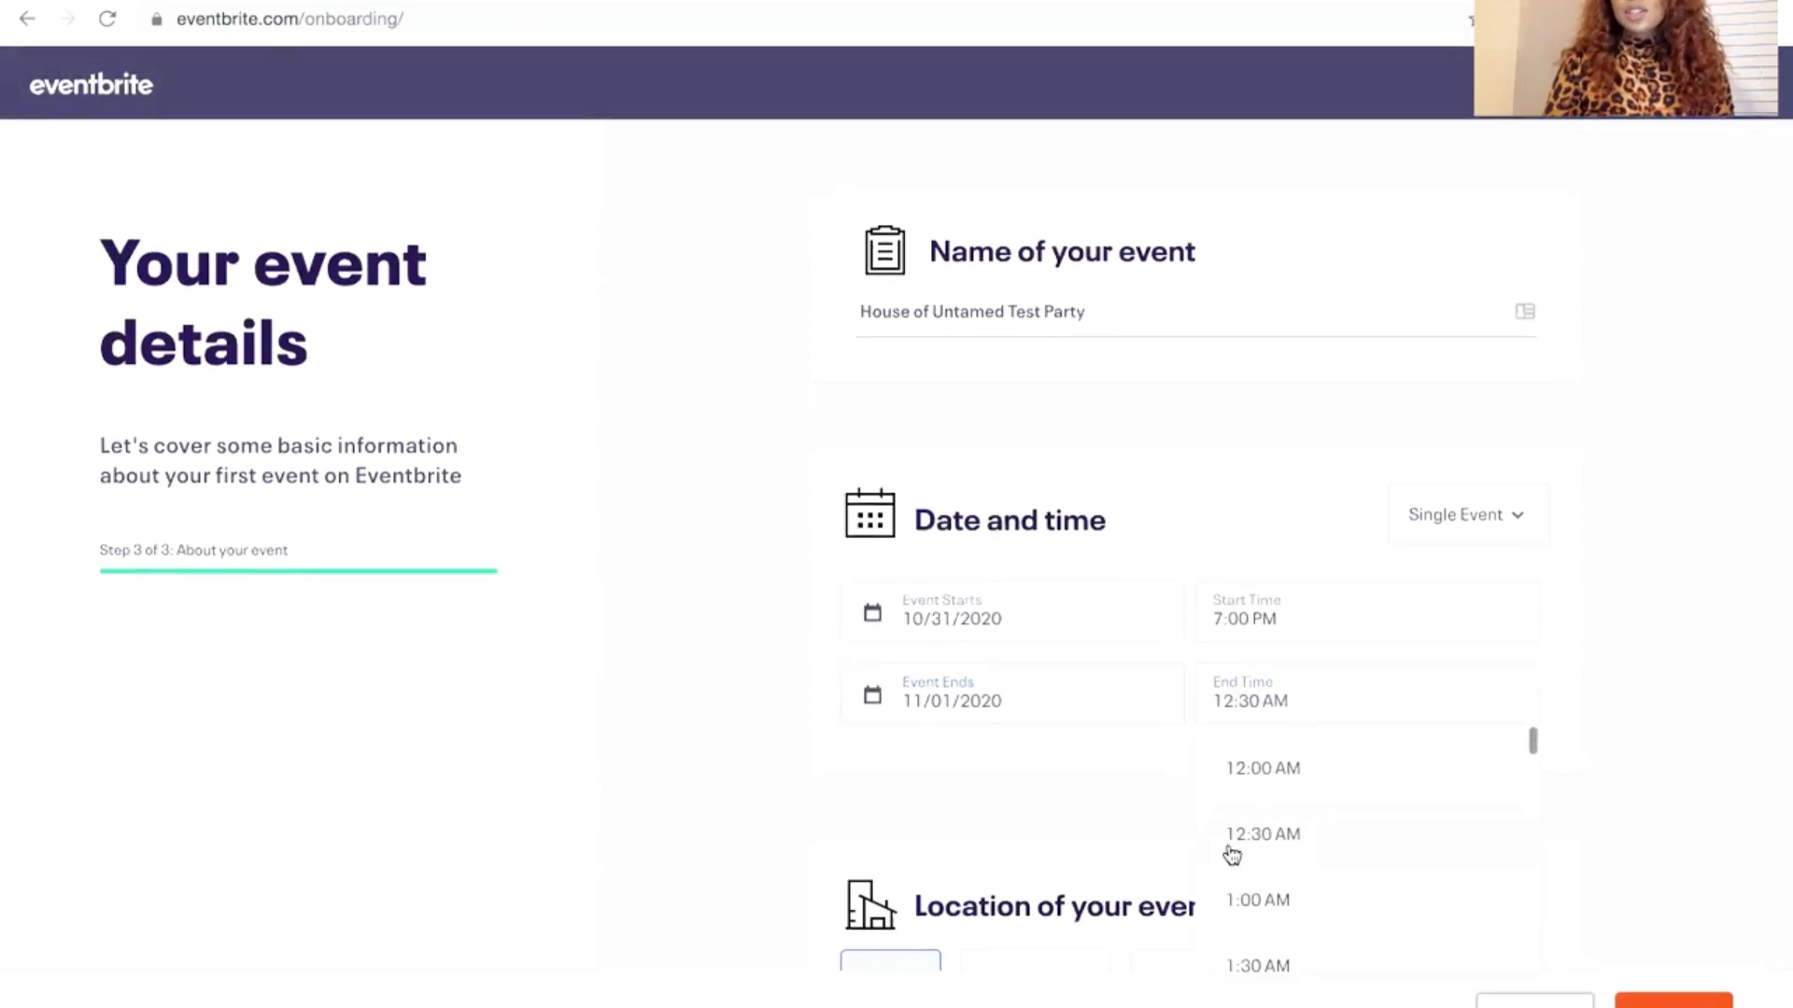
{"action": "left_click", "coordinate": [1268, 772]}
Try the "To be announced" location option and switch back to Venue
{"action": "scroll", "coordinate": [1270, 778], "scroll_direction": "down", "scroll_amount": 3}
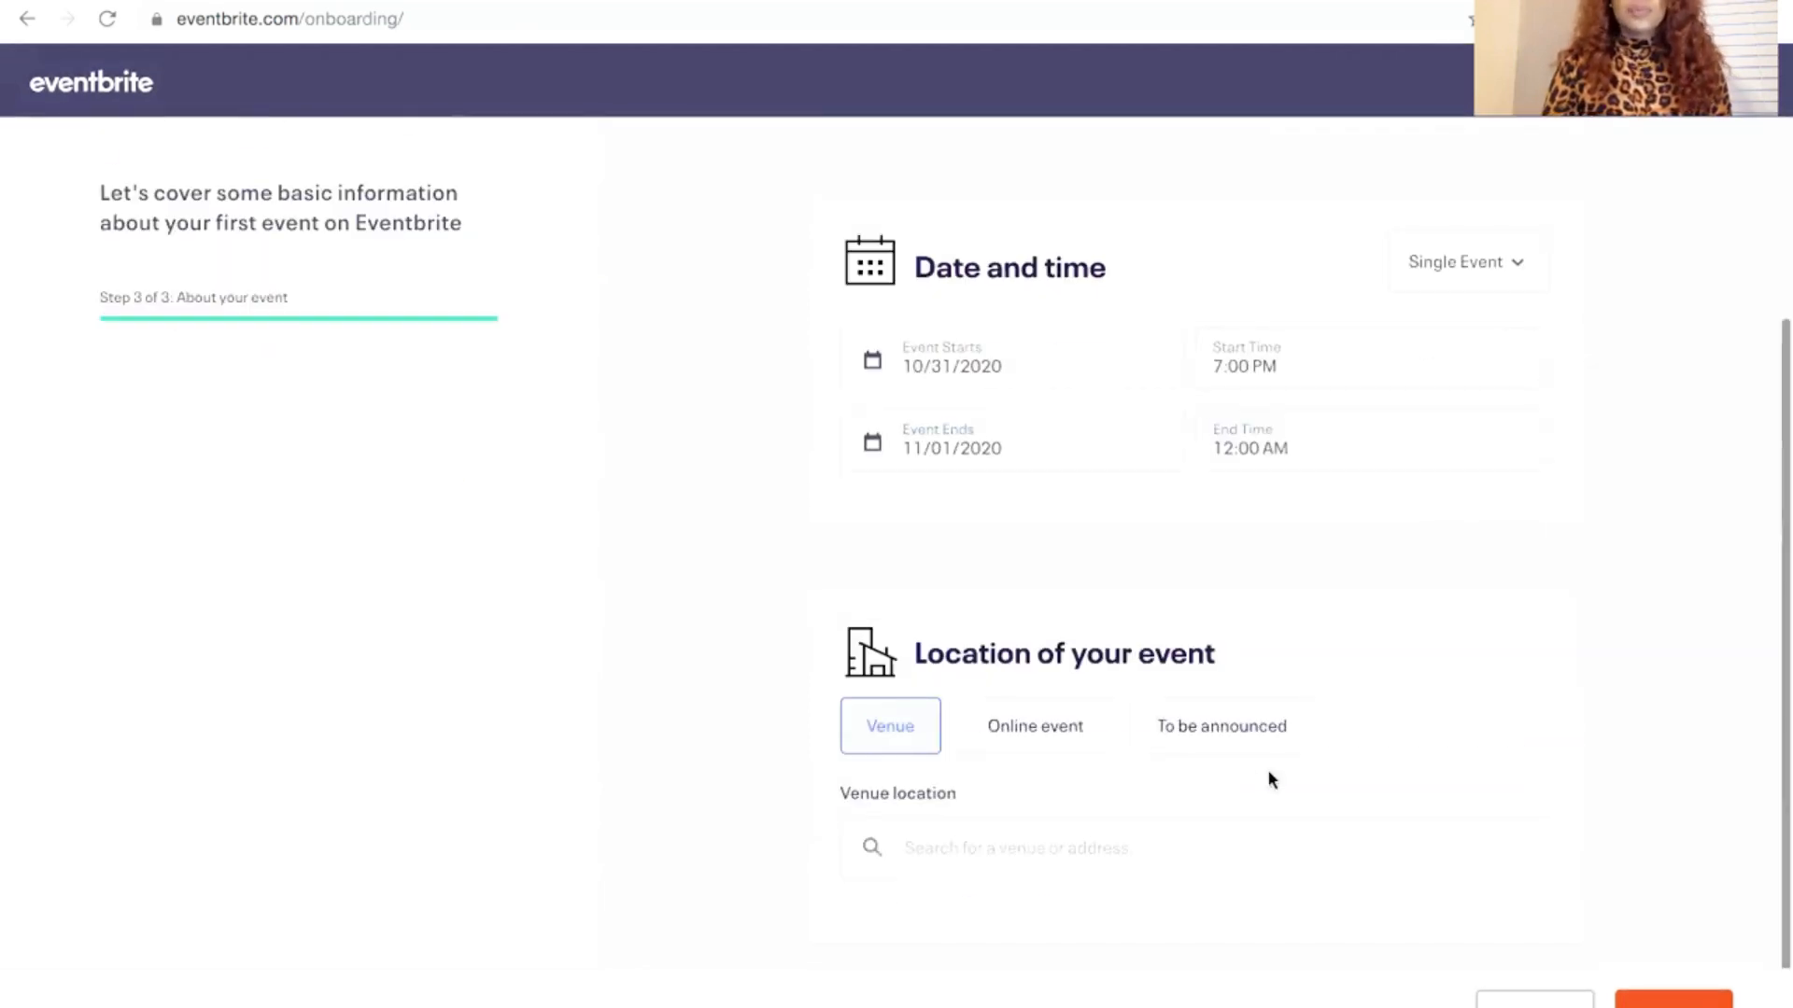
{"action": "left_click", "coordinate": [946, 854]}
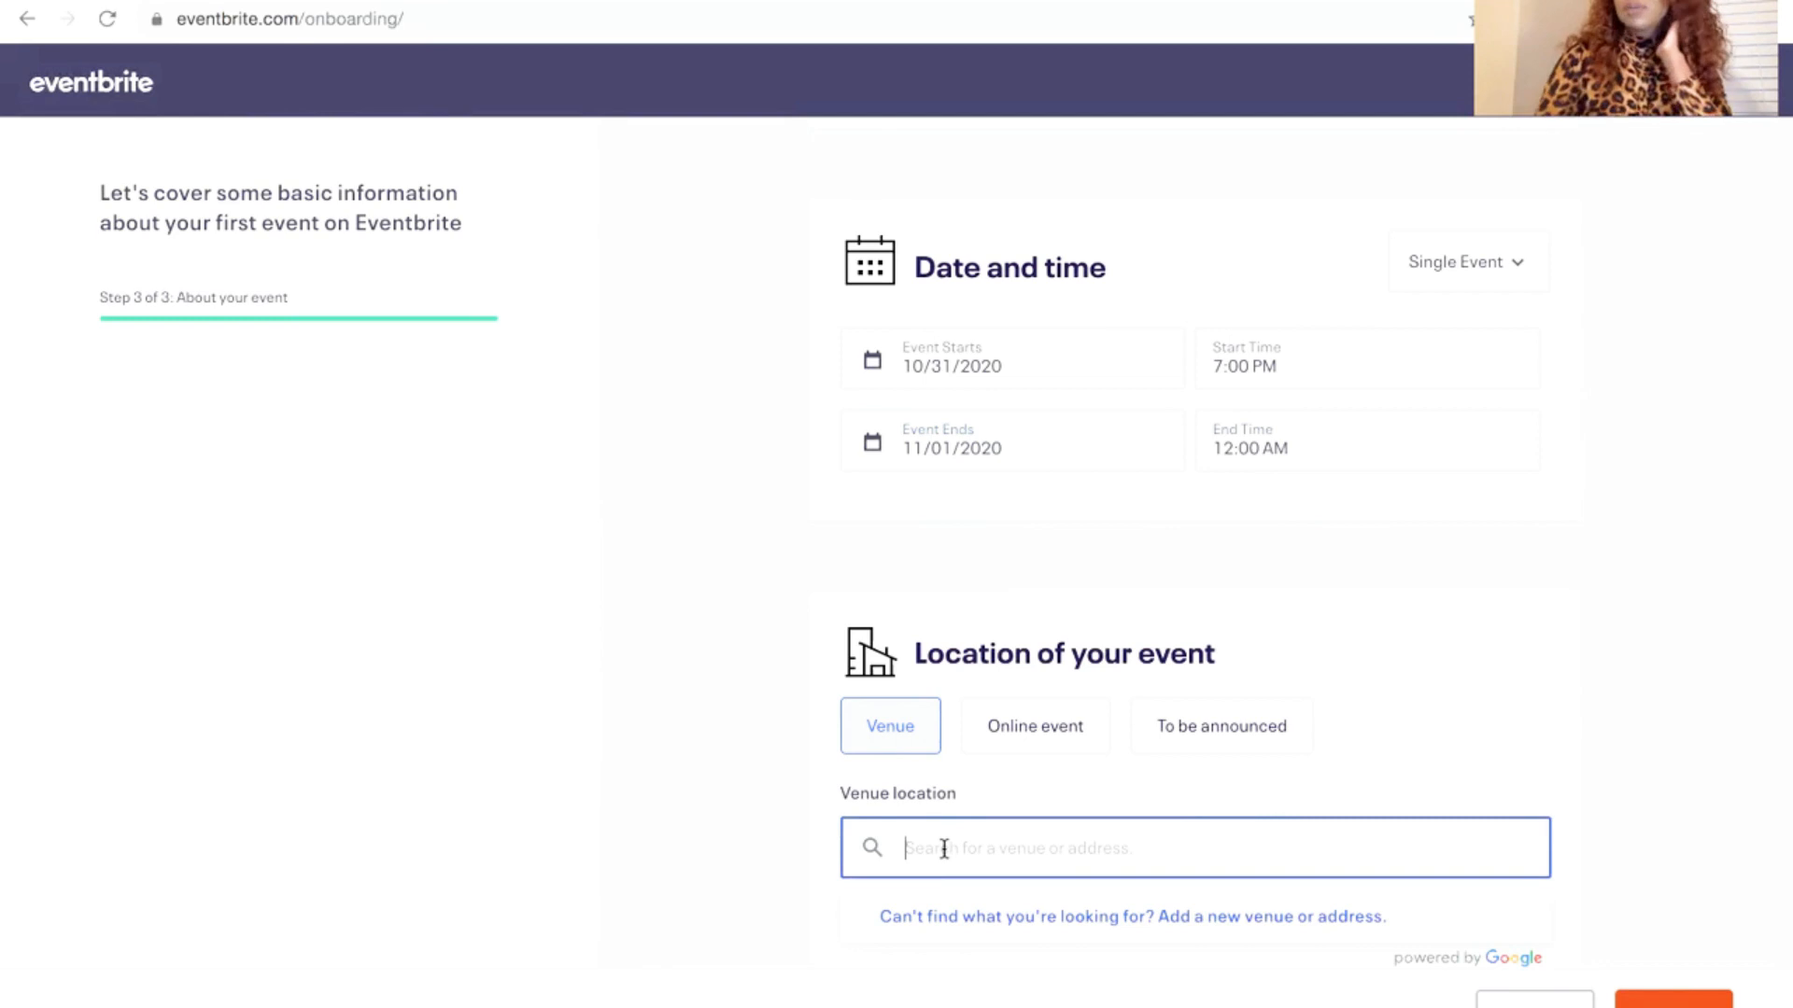
{"action": "left_click", "coordinate": [1257, 717]}
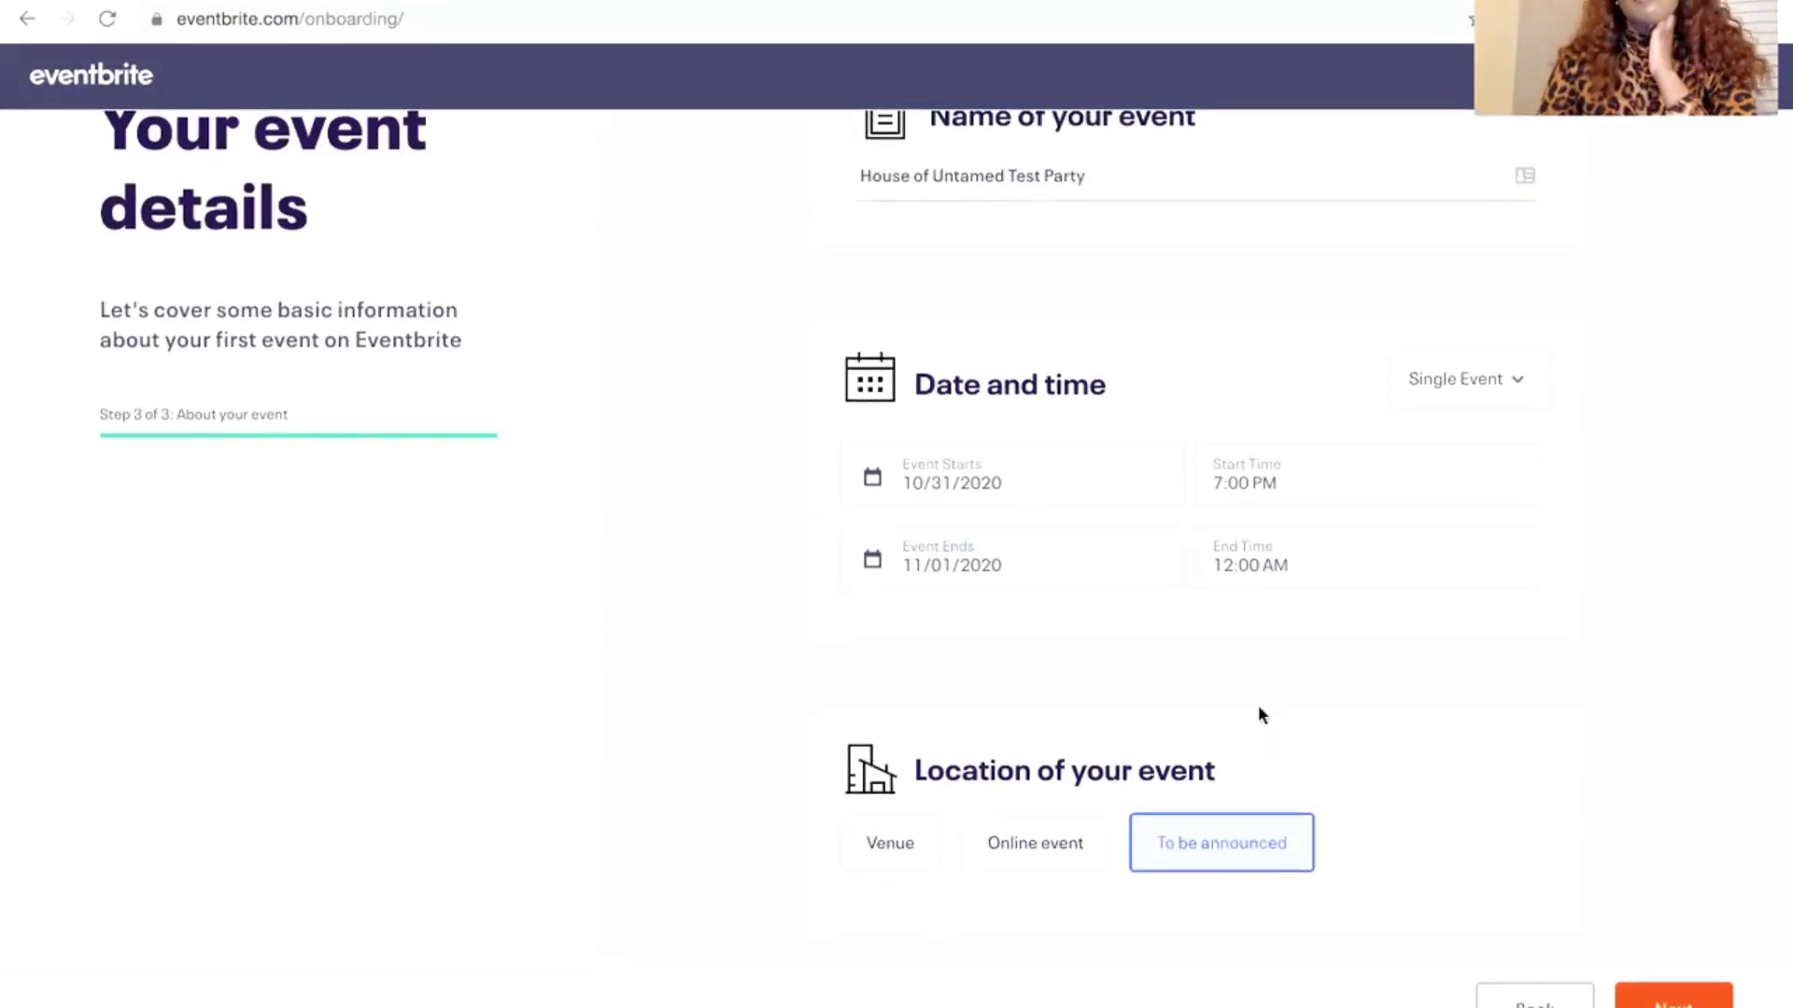
{"action": "left_click", "coordinate": [878, 870]}
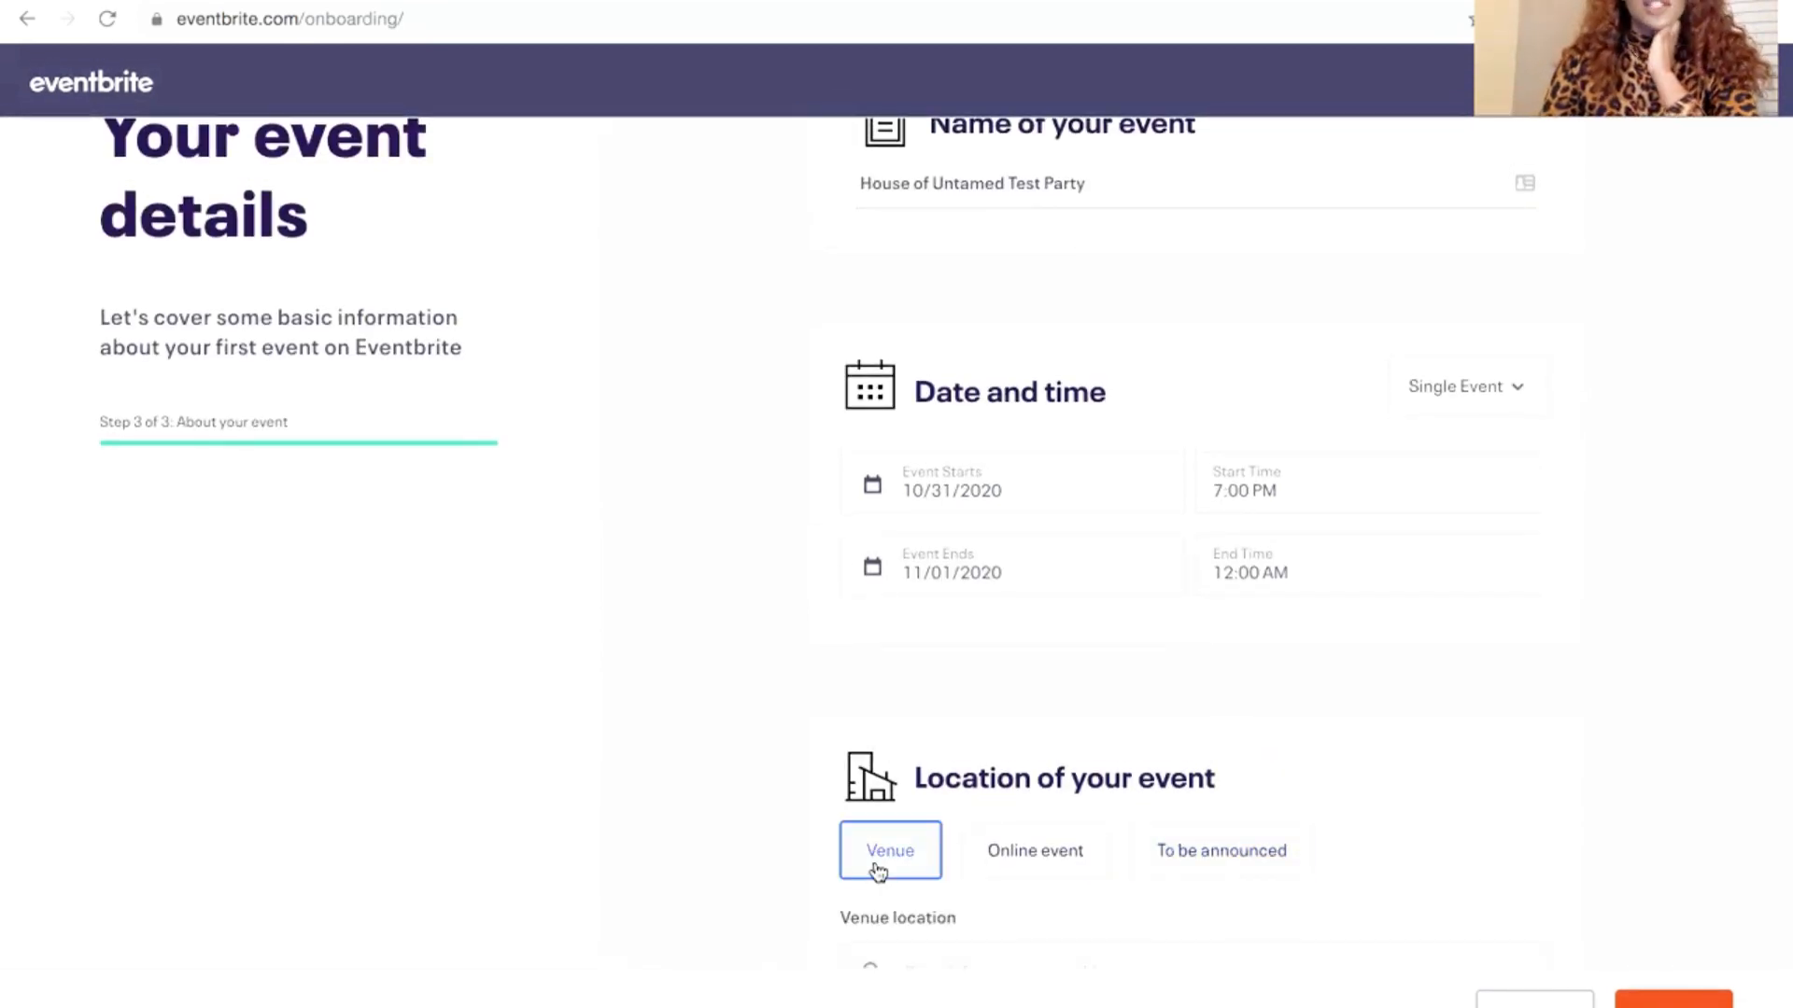
{"action": "scroll", "coordinate": [1061, 760], "scroll_direction": "down", "scroll_amount": 2}
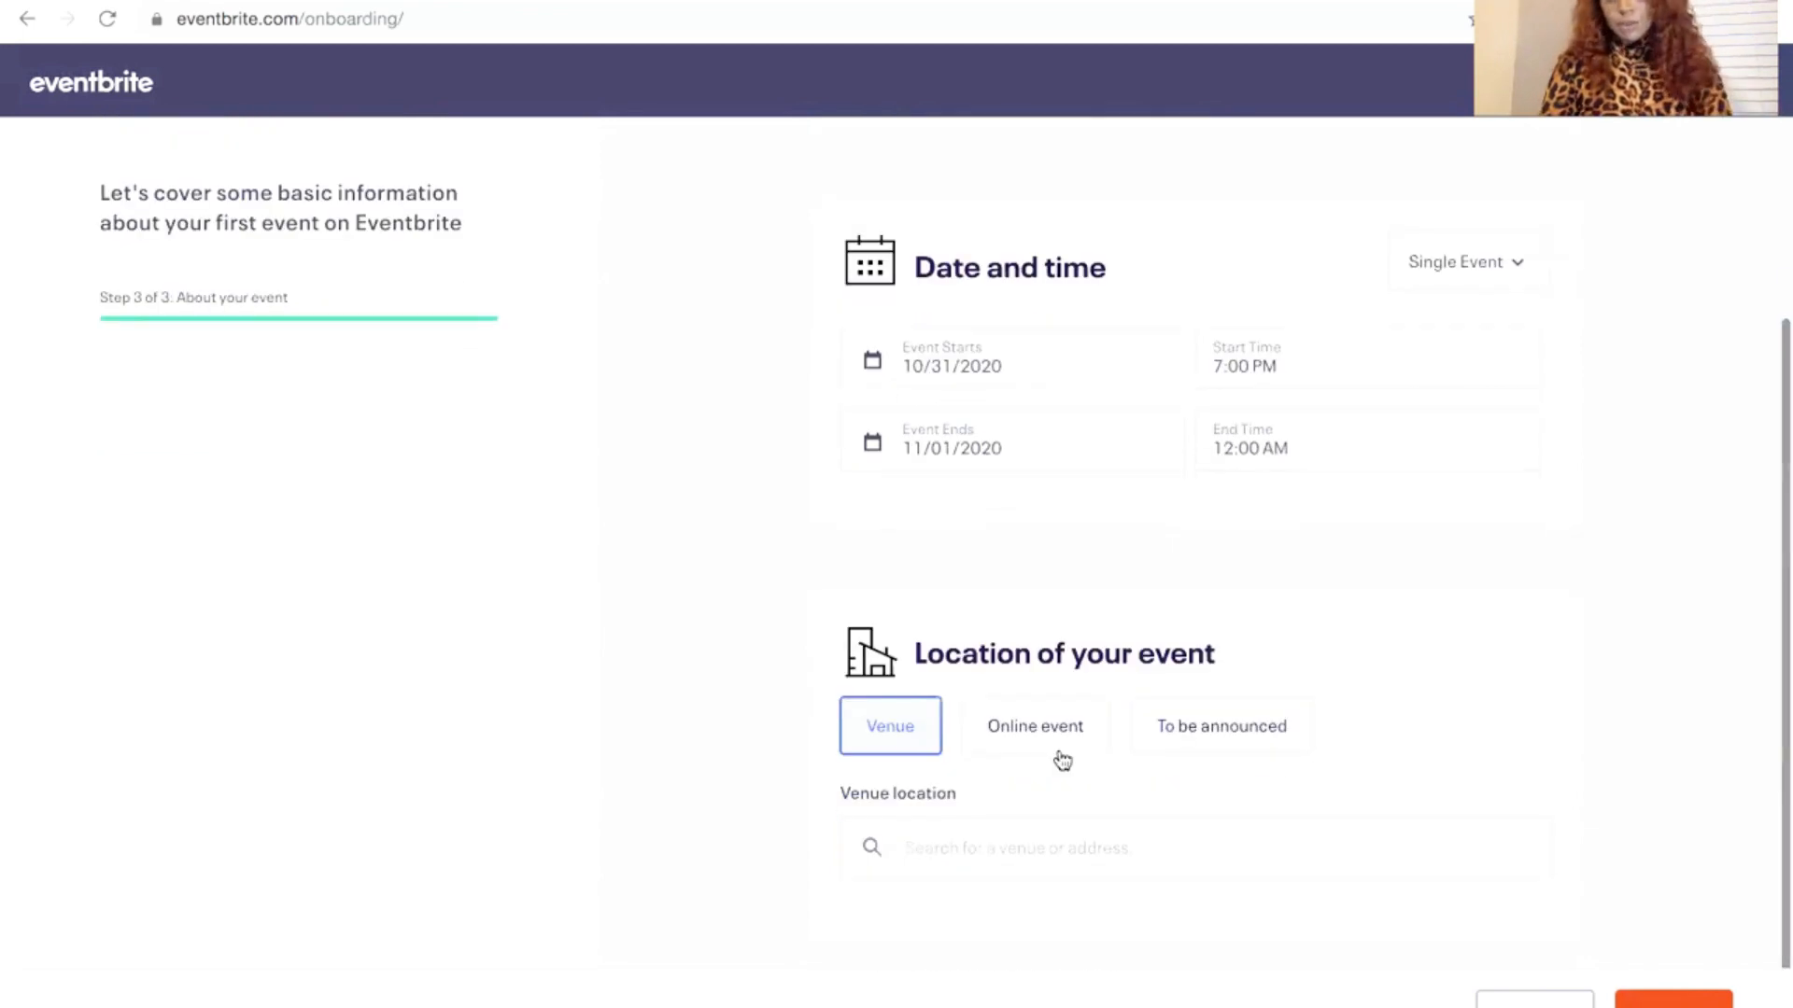
Enter "The address" as the venue location and clear it
{"action": "left_click", "coordinate": [1016, 831]}
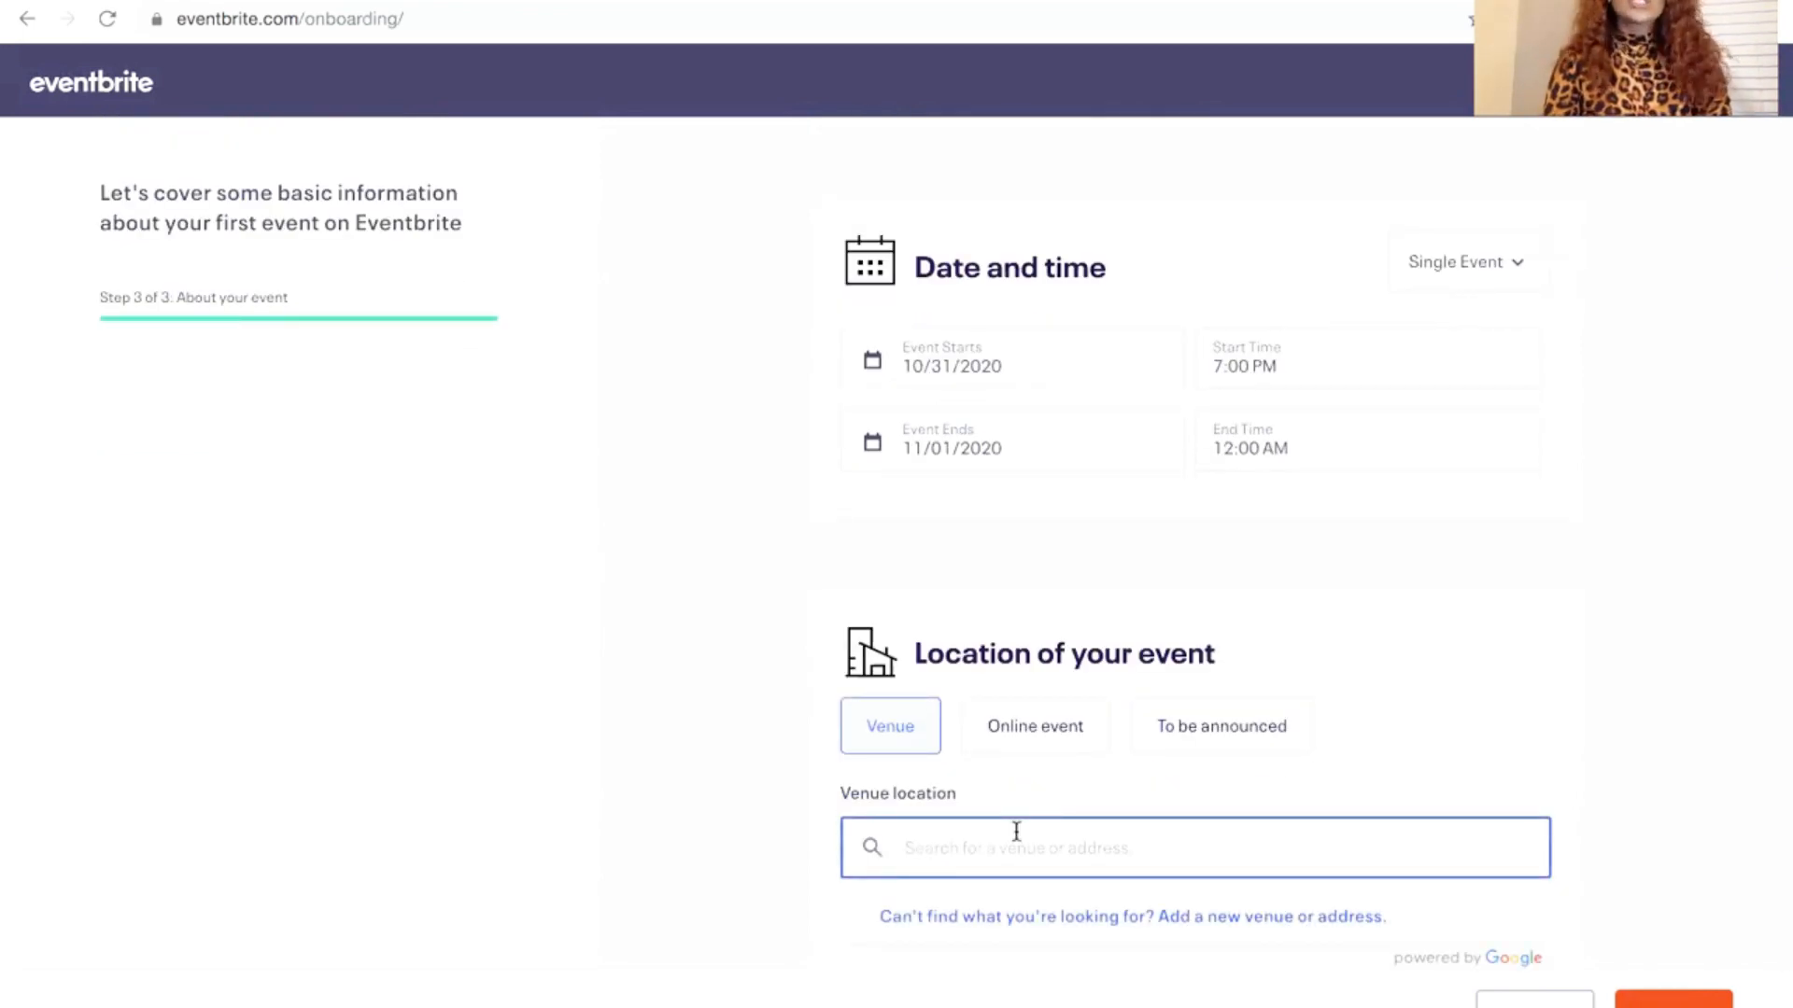
{"action": "type", "text": "The address"}
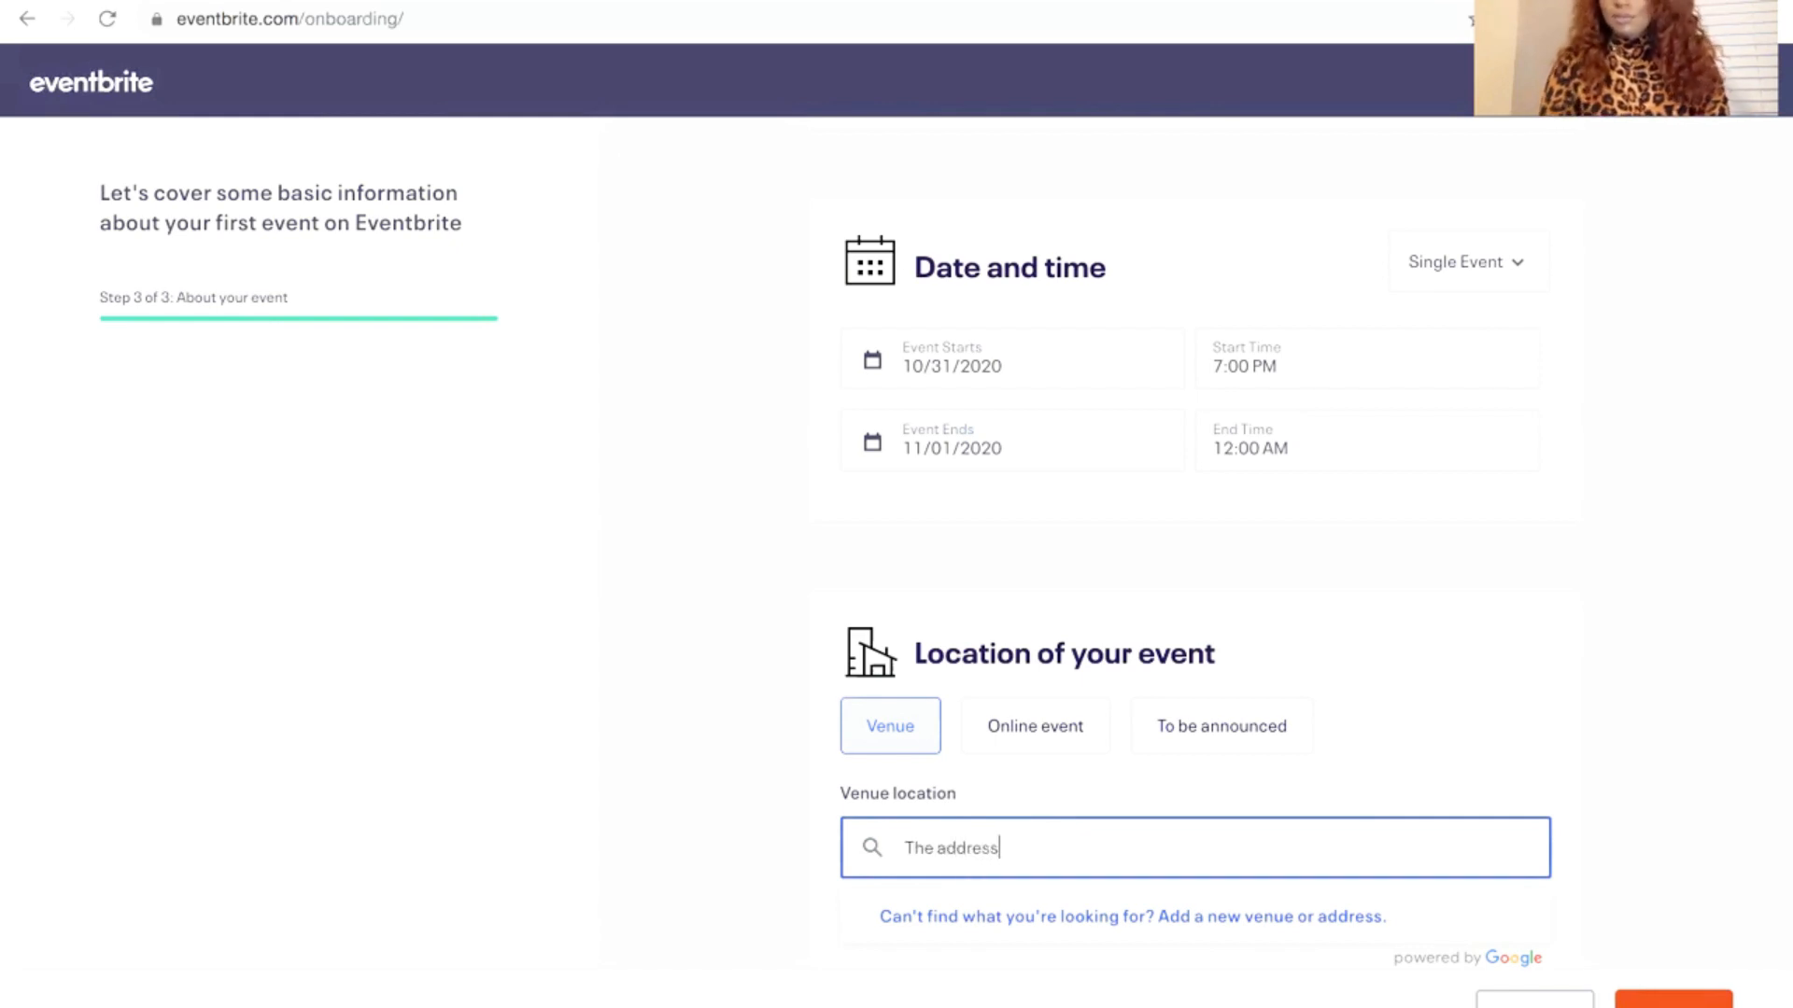
{"action": "scroll", "coordinate": [1178, 807], "scroll_direction": "down", "scroll_amount": 1}
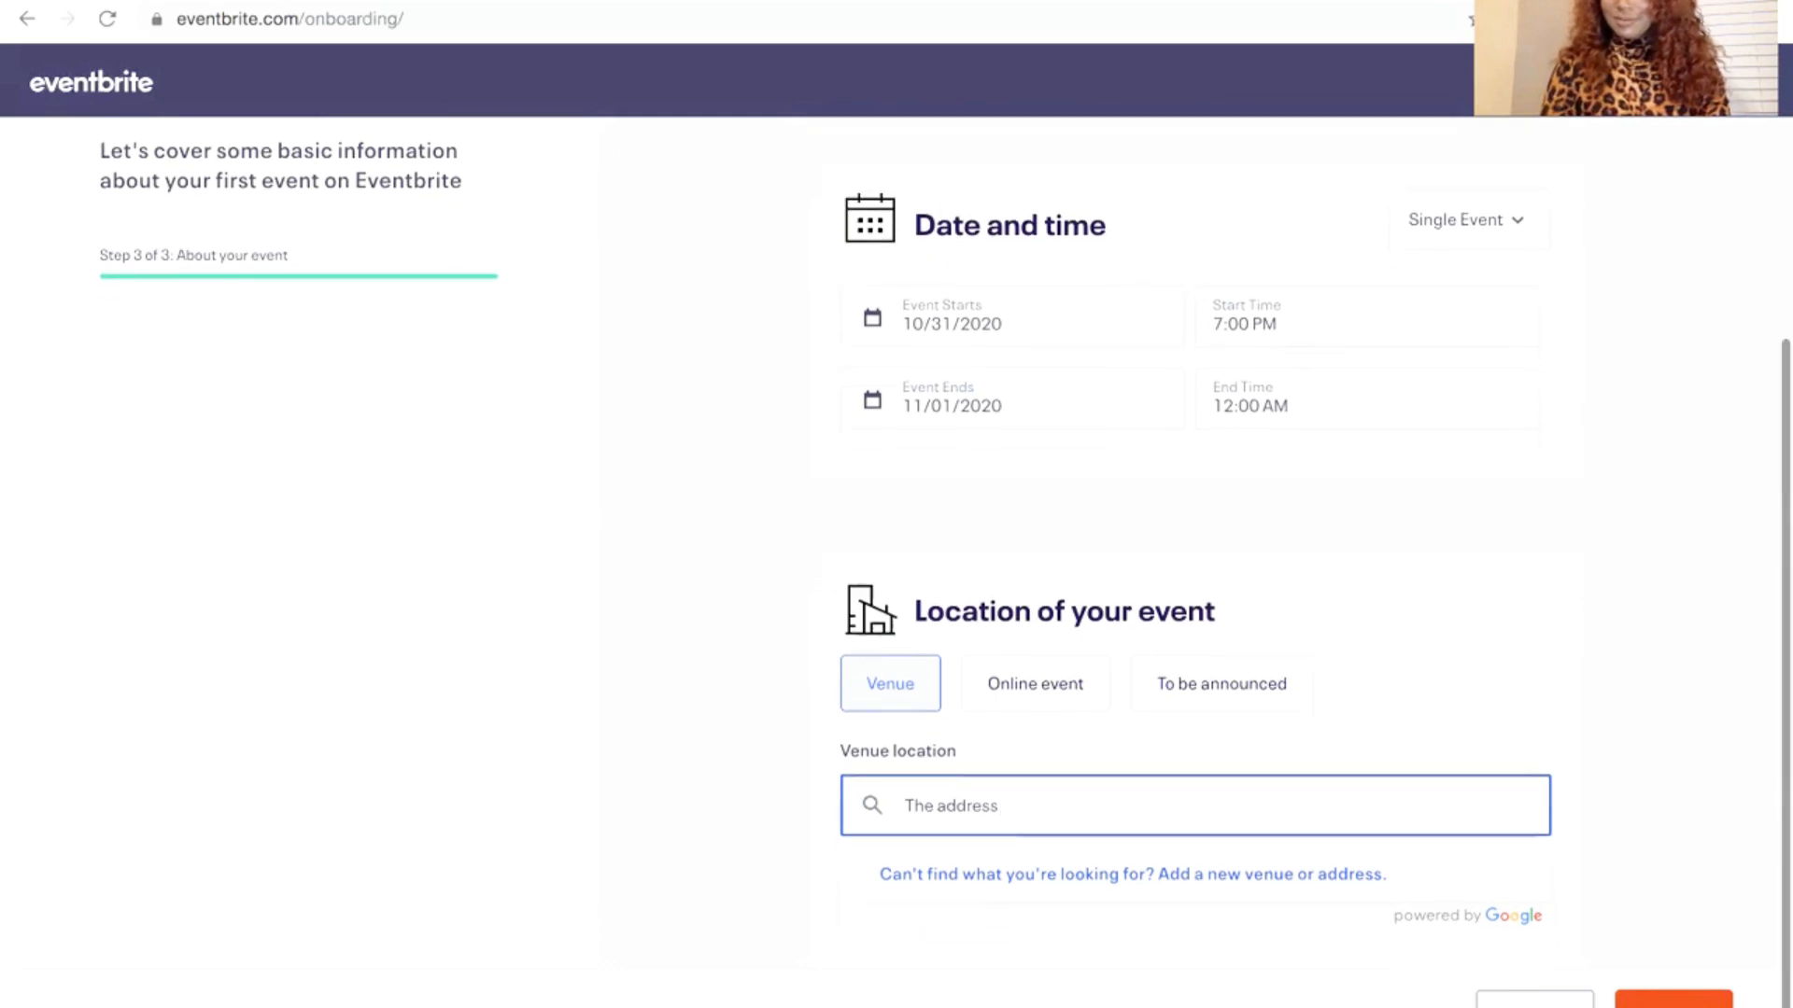
{"action": "key", "text": "BackSpace"}
{"action": "key", "text": "BackSpace"}
{"action": "key", "text": "BackSpace"}
{"action": "key", "text": "BackSpace"}
{"action": "key", "text": "BackSpace"}
{"action": "key", "text": "BackSpace"}
{"action": "key", "text": "BackSpace"}
{"action": "key", "text": "BackSpace"}
{"action": "key", "text": "BackSpace"}
{"action": "key", "text": "BackSpace"}
{"action": "key", "text": "BackSpace"}
Enter "prospect park" as the venue location and continue to the event's details page
{"action": "type", "text": "prospect park"}
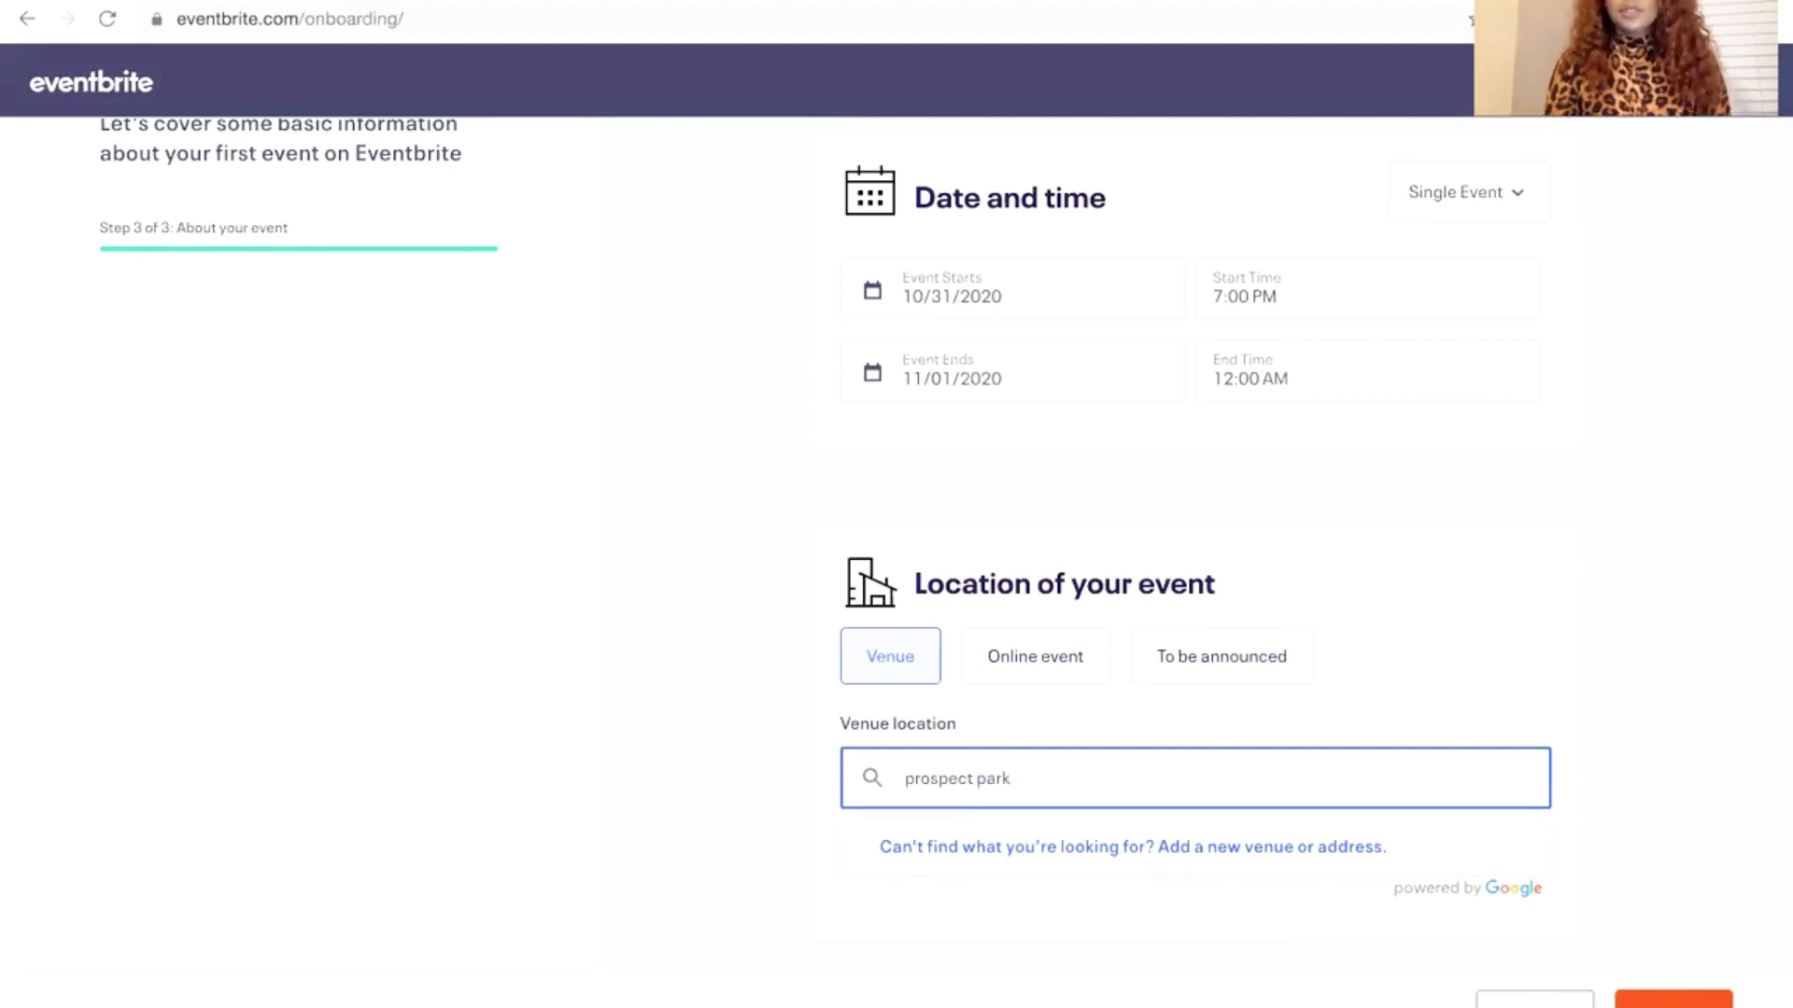
{"action": "left_click", "coordinate": [1674, 999]}
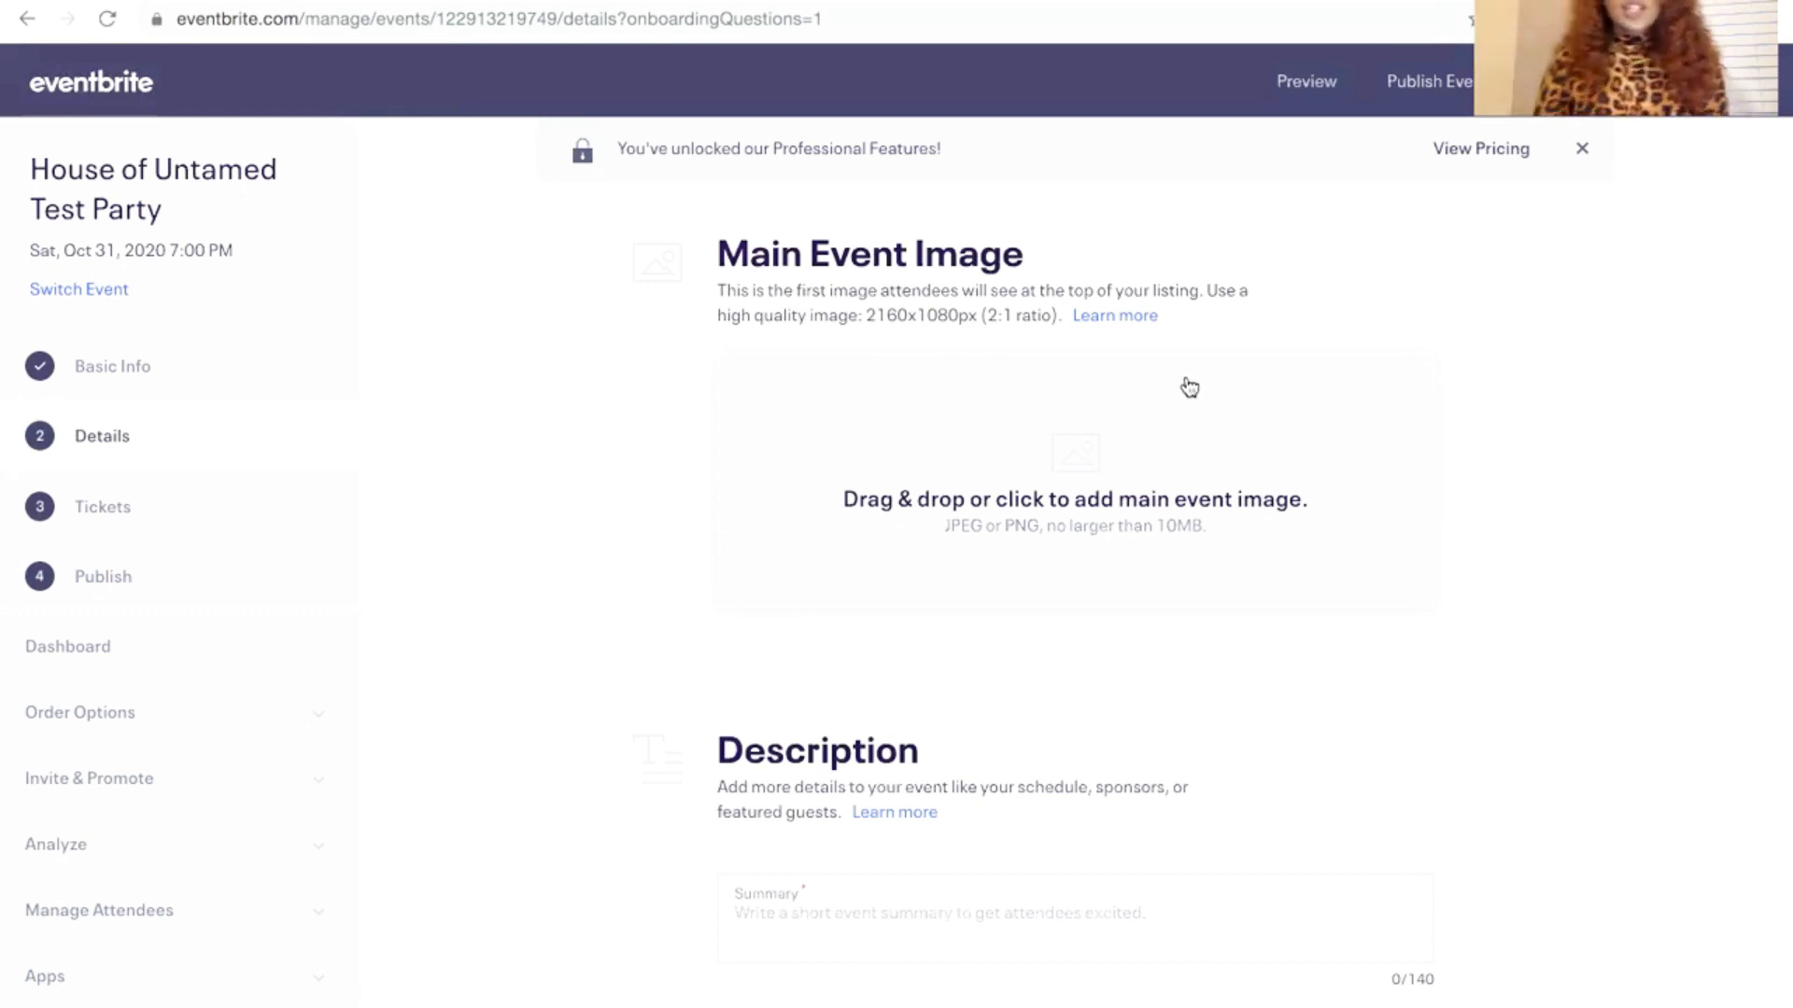
Look over the main event image, summary and description sections of the event details
{"action": "scroll", "coordinate": [1214, 355], "scroll_direction": "down", "scroll_amount": 5}
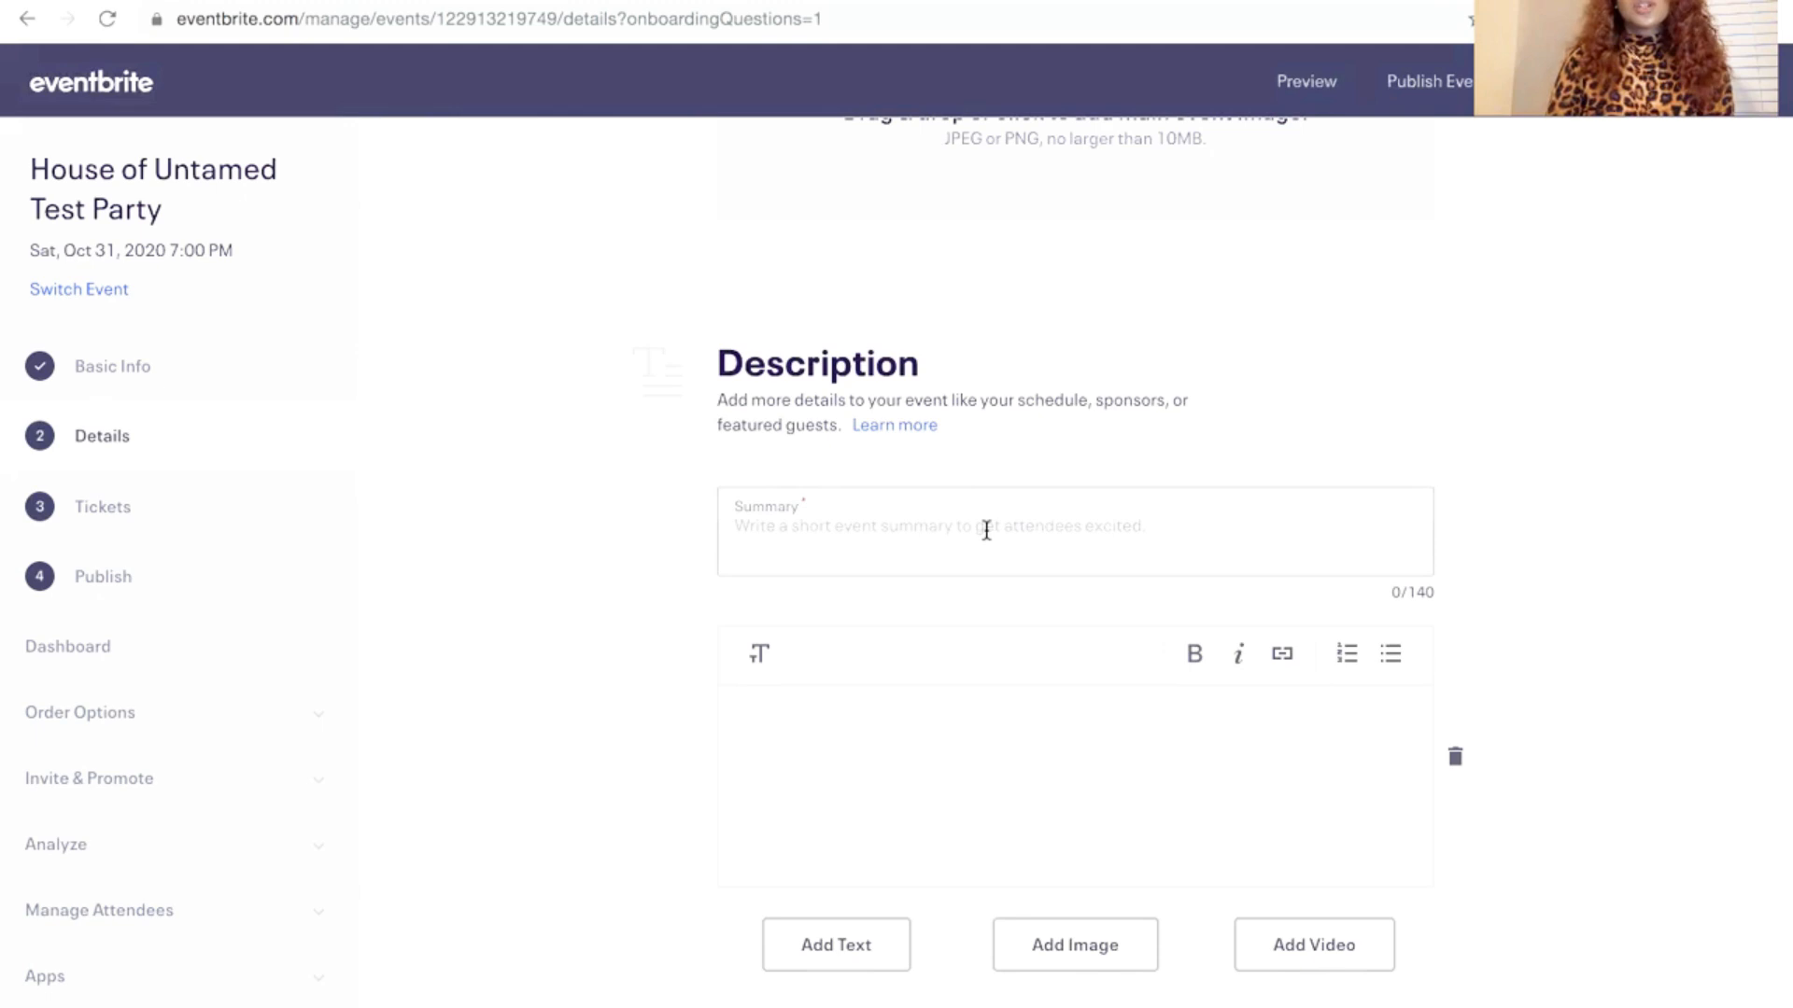
{"action": "left_click", "coordinate": [986, 530]}
{"action": "scroll", "coordinate": [984, 528], "scroll_direction": "up", "scroll_amount": 4}
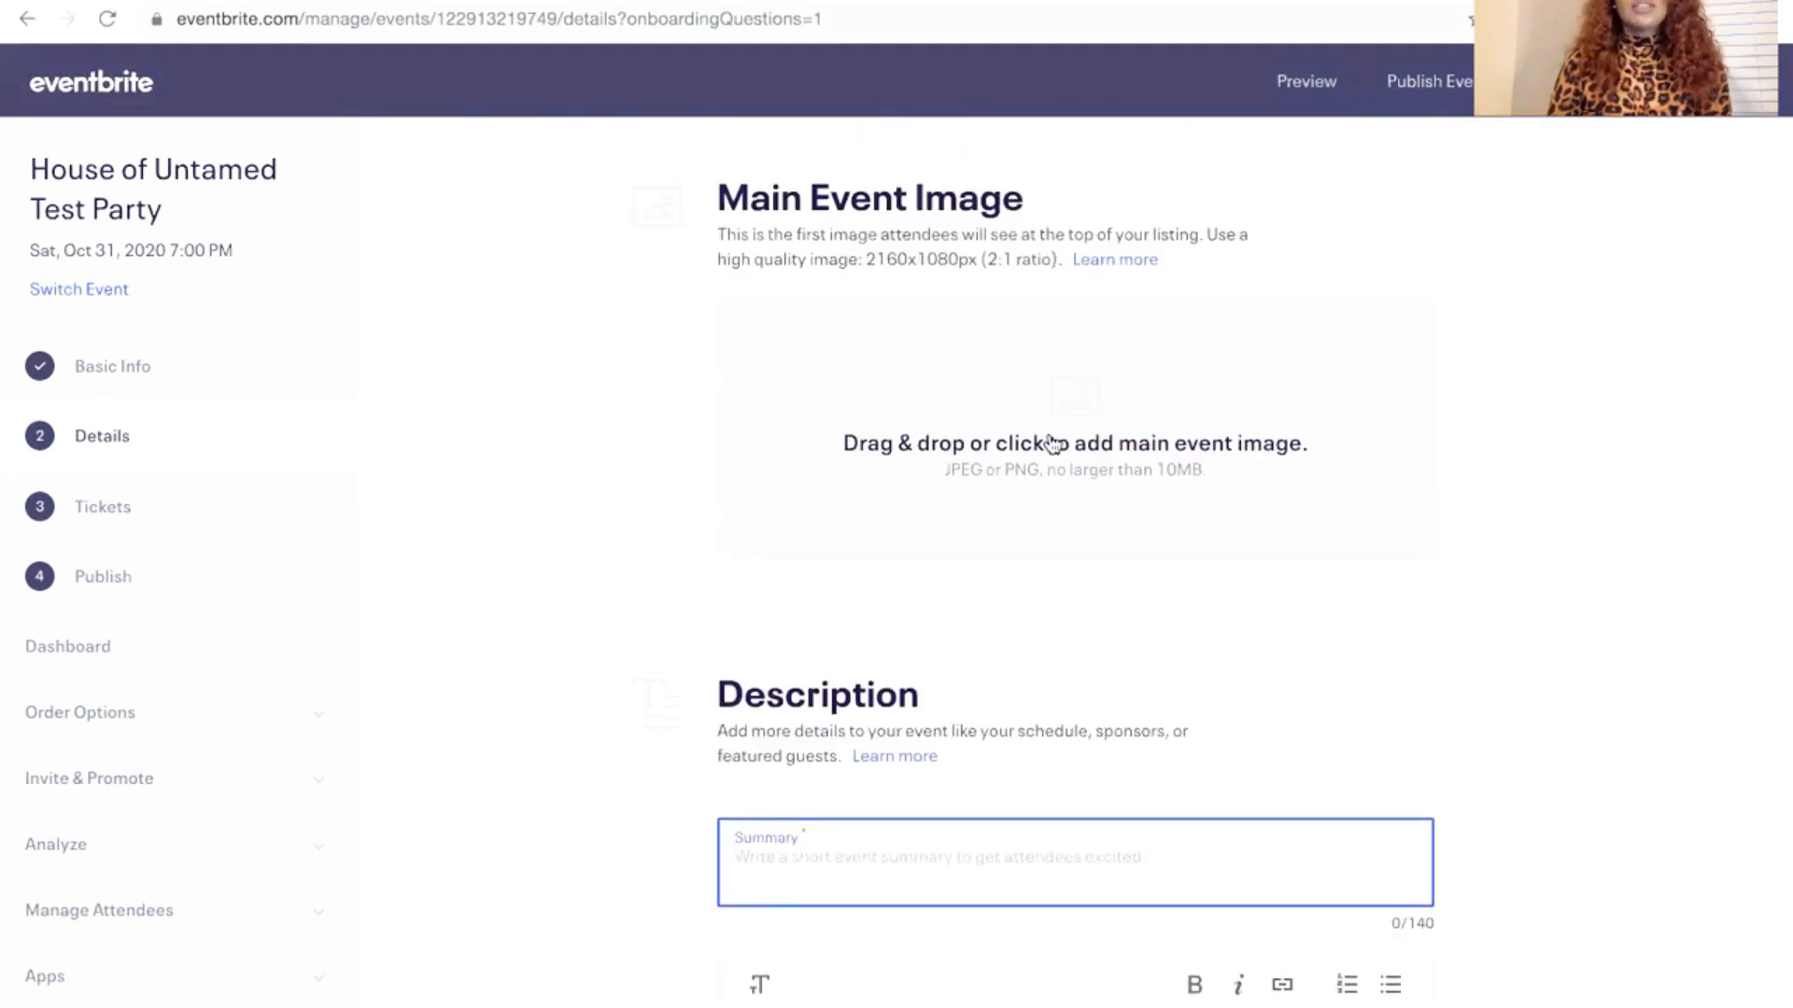
{"action": "scroll", "coordinate": [1052, 443], "scroll_direction": "down", "scroll_amount": 5}
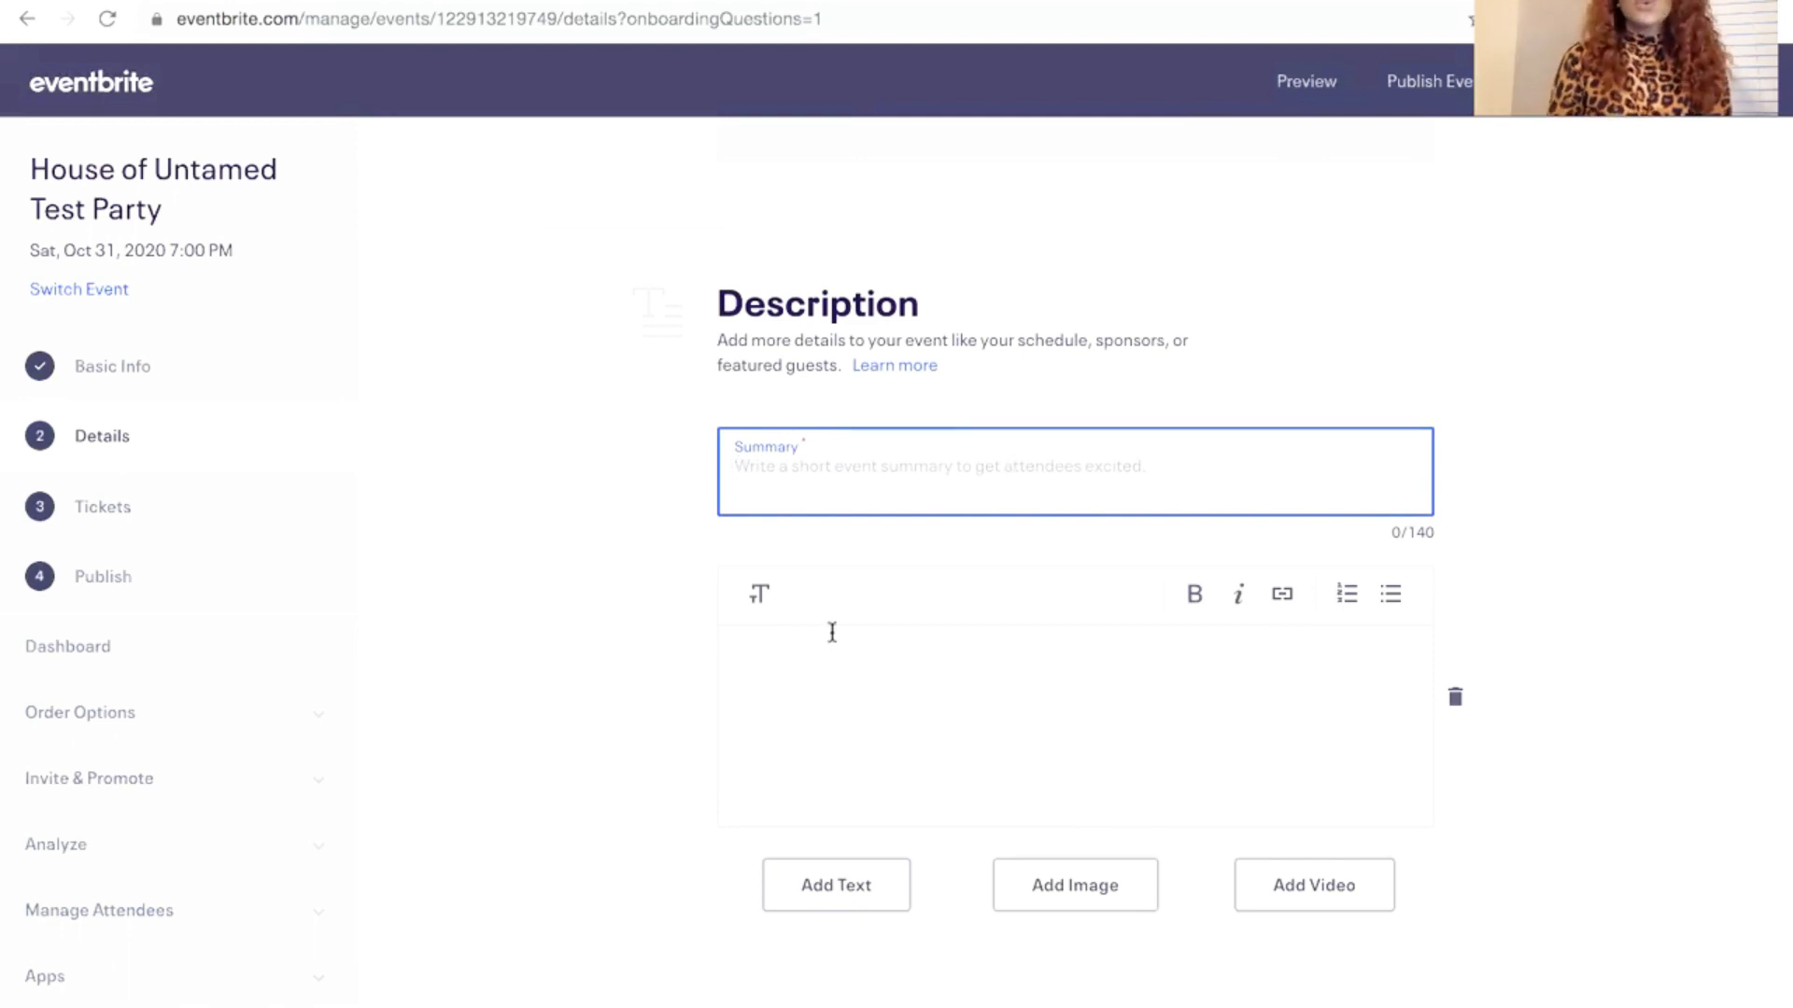
{"action": "left_click", "coordinate": [771, 658]}
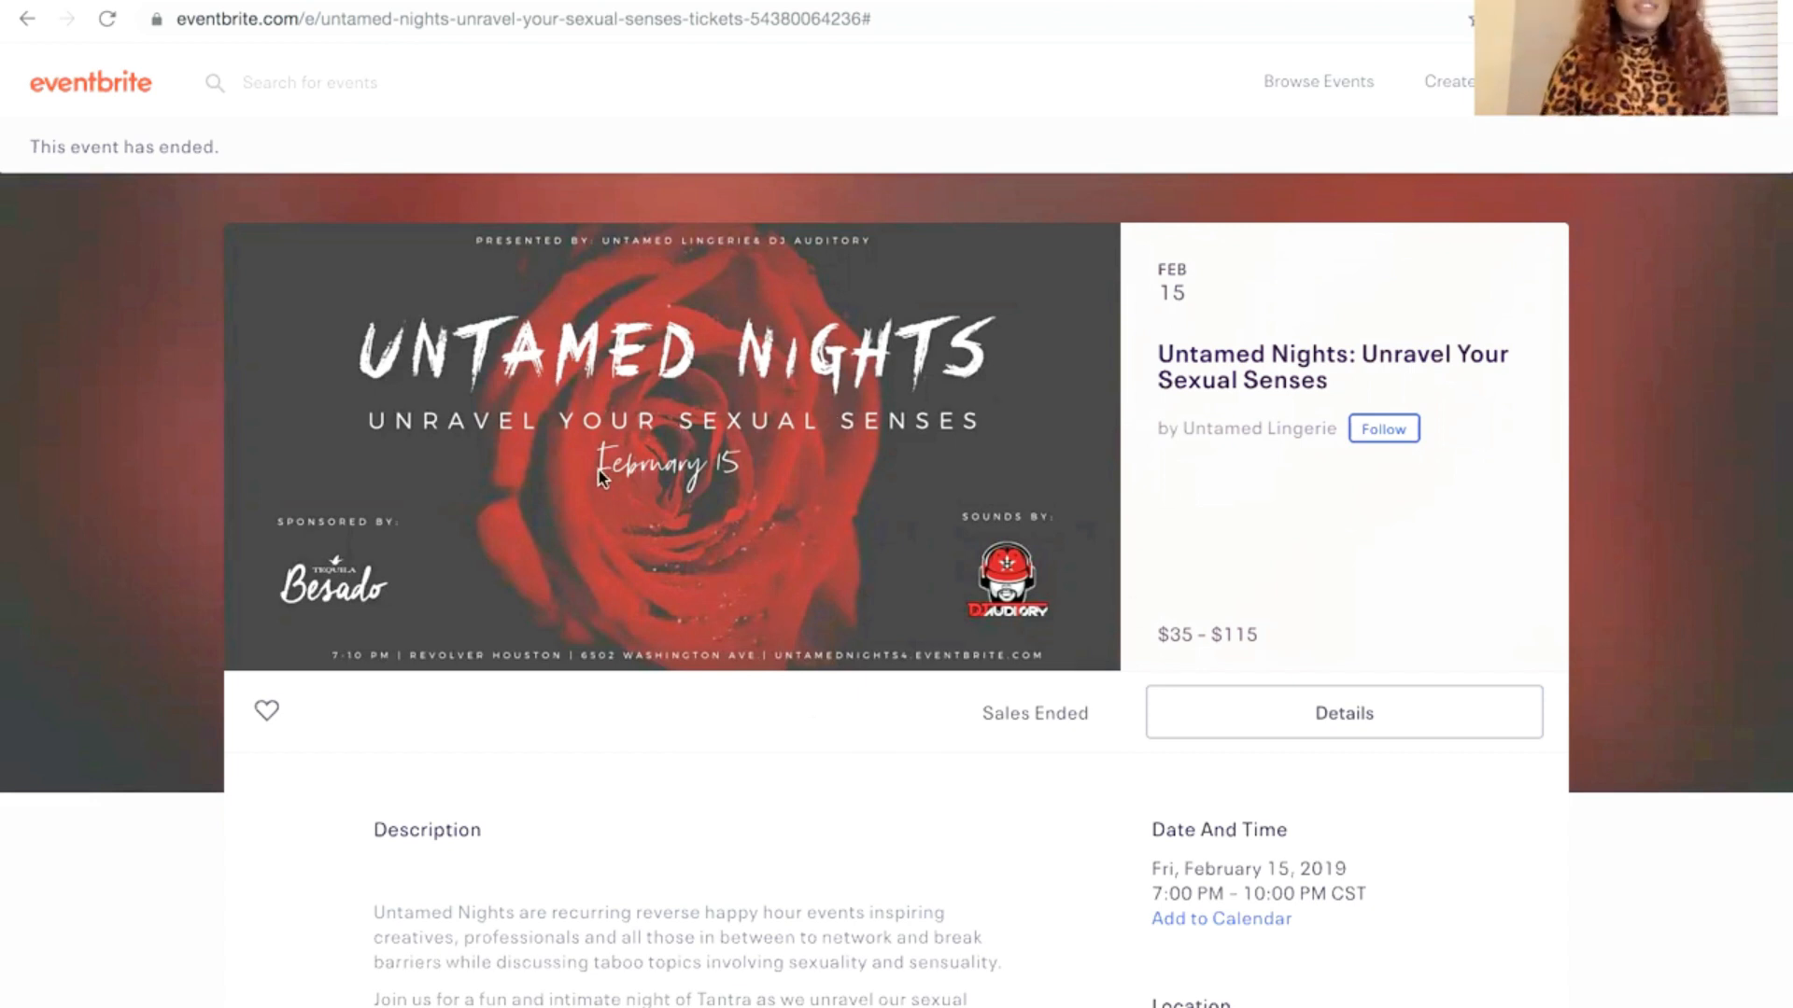
Examine the banner image and description on the past Untamed Nights event page as an example
{"action": "scroll", "coordinate": [598, 472], "scroll_direction": "down", "scroll_amount": 1}
{"action": "scroll", "coordinate": [600, 477], "scroll_direction": "down", "scroll_amount": 2}
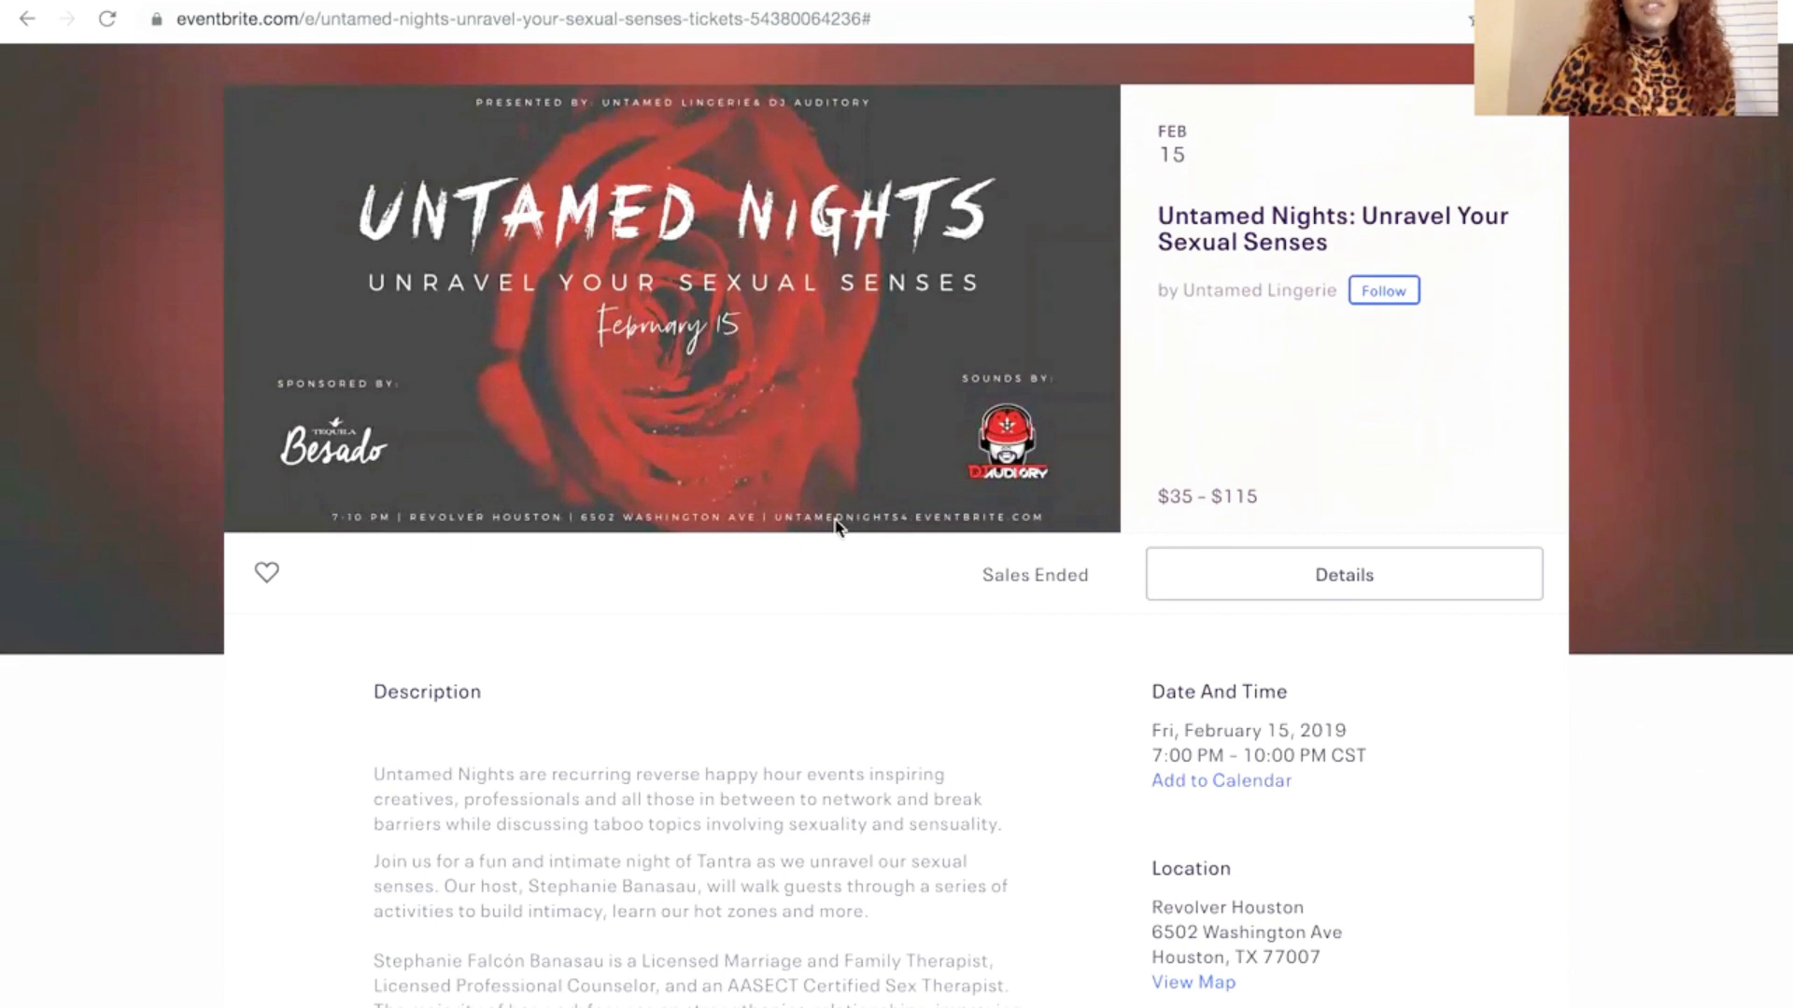
{"action": "scroll", "coordinate": [834, 515], "scroll_direction": "up", "scroll_amount": 1}
{"action": "scroll", "coordinate": [834, 515], "scroll_direction": "up", "scroll_amount": 3}
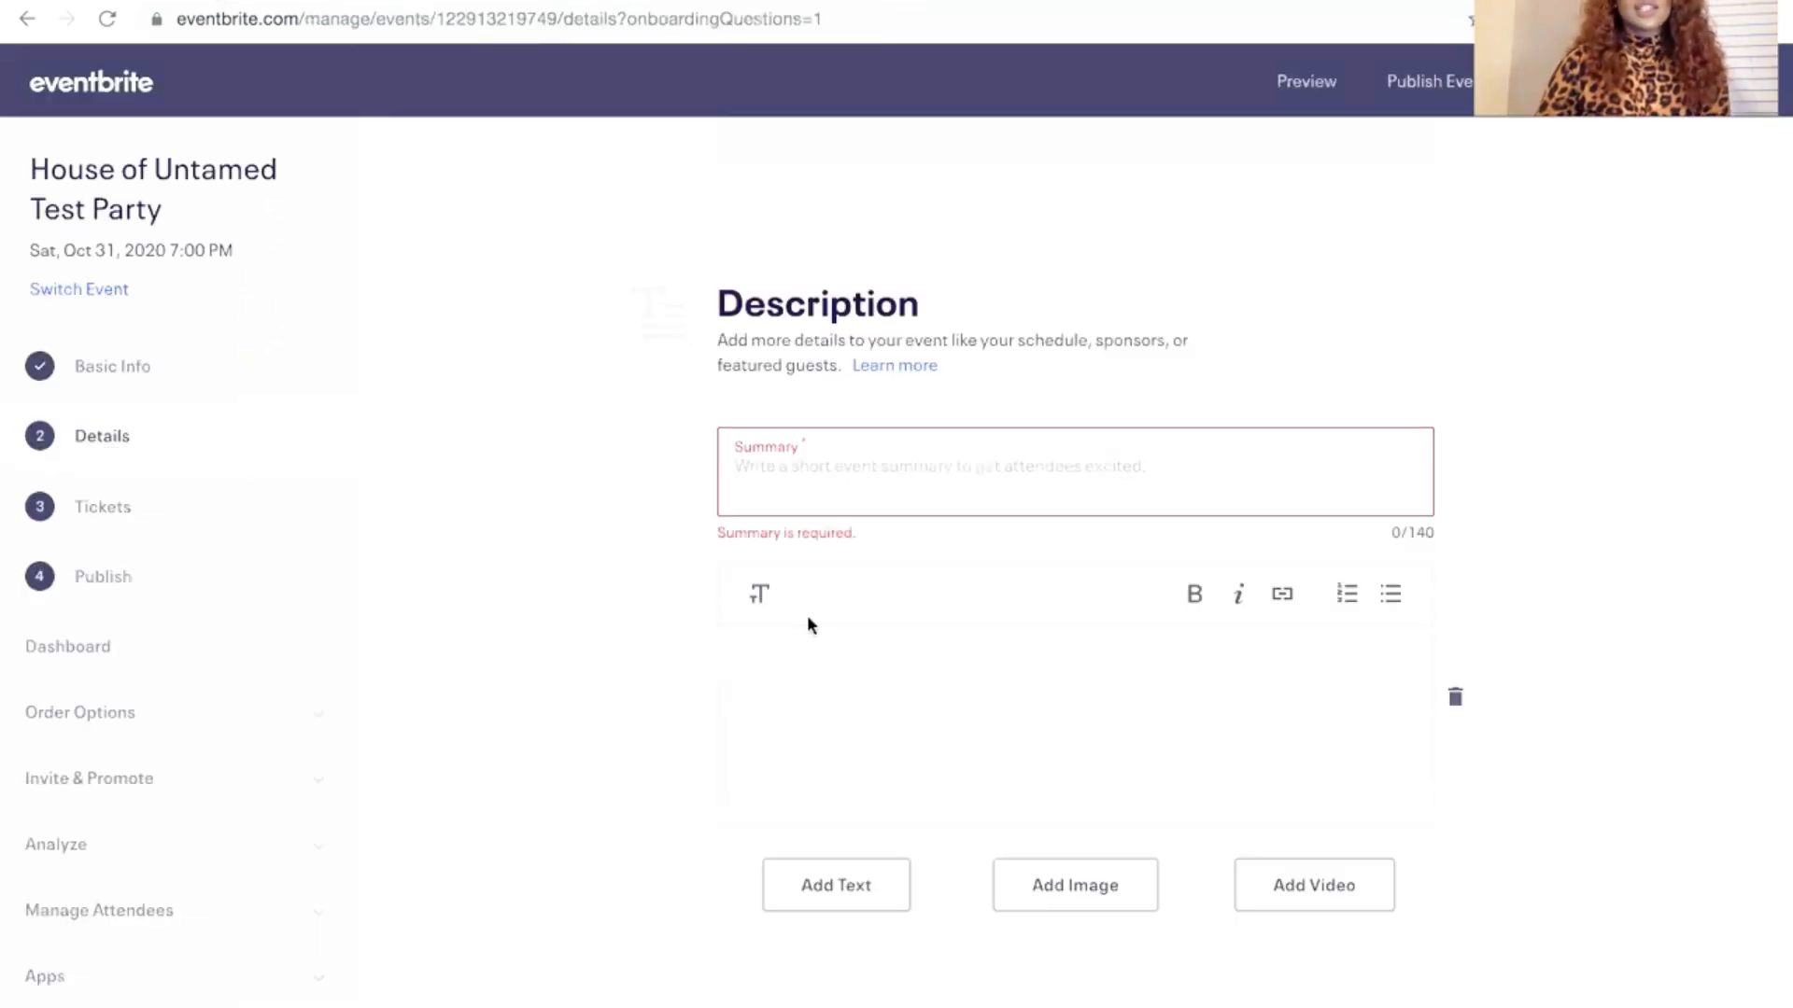
Enter "TBD" as both the event summary and the description text
{"action": "scroll", "coordinate": [807, 615], "scroll_direction": "up", "scroll_amount": 1}
{"action": "left_click", "coordinate": [820, 528]}
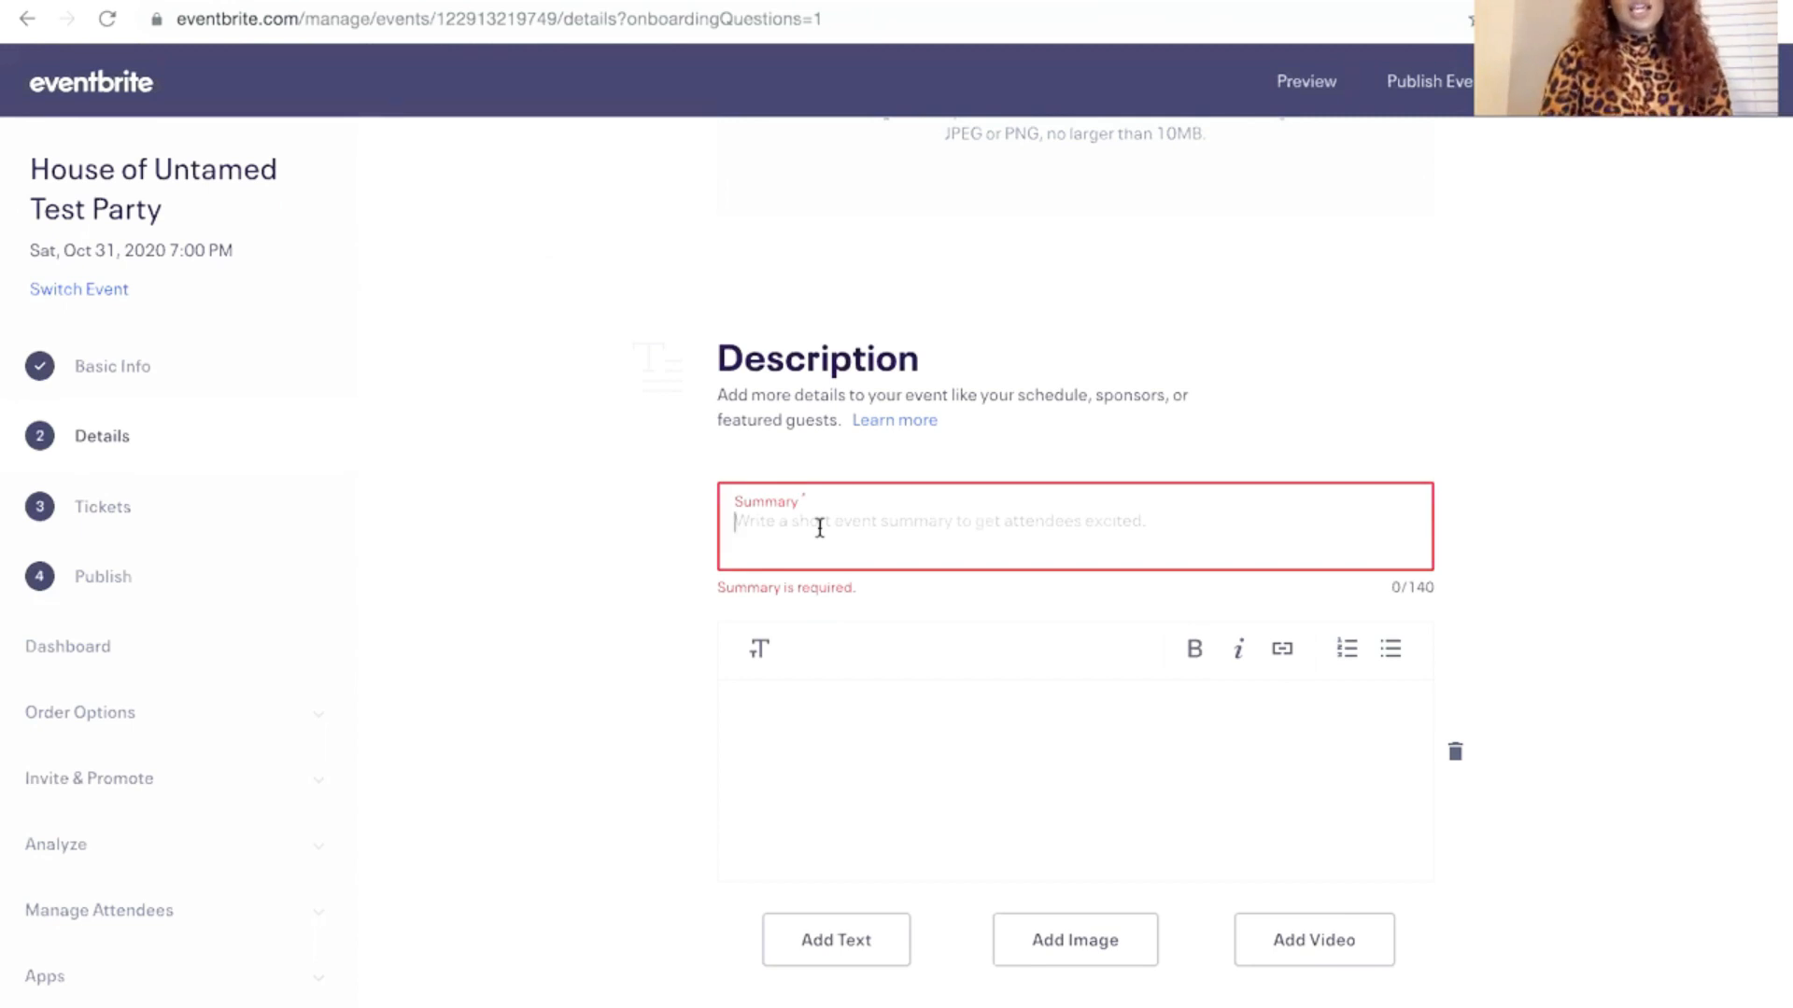
{"action": "type", "text": "TBD"}
{"action": "left_click", "coordinate": [755, 718]}
{"action": "type", "text": "TBD"}
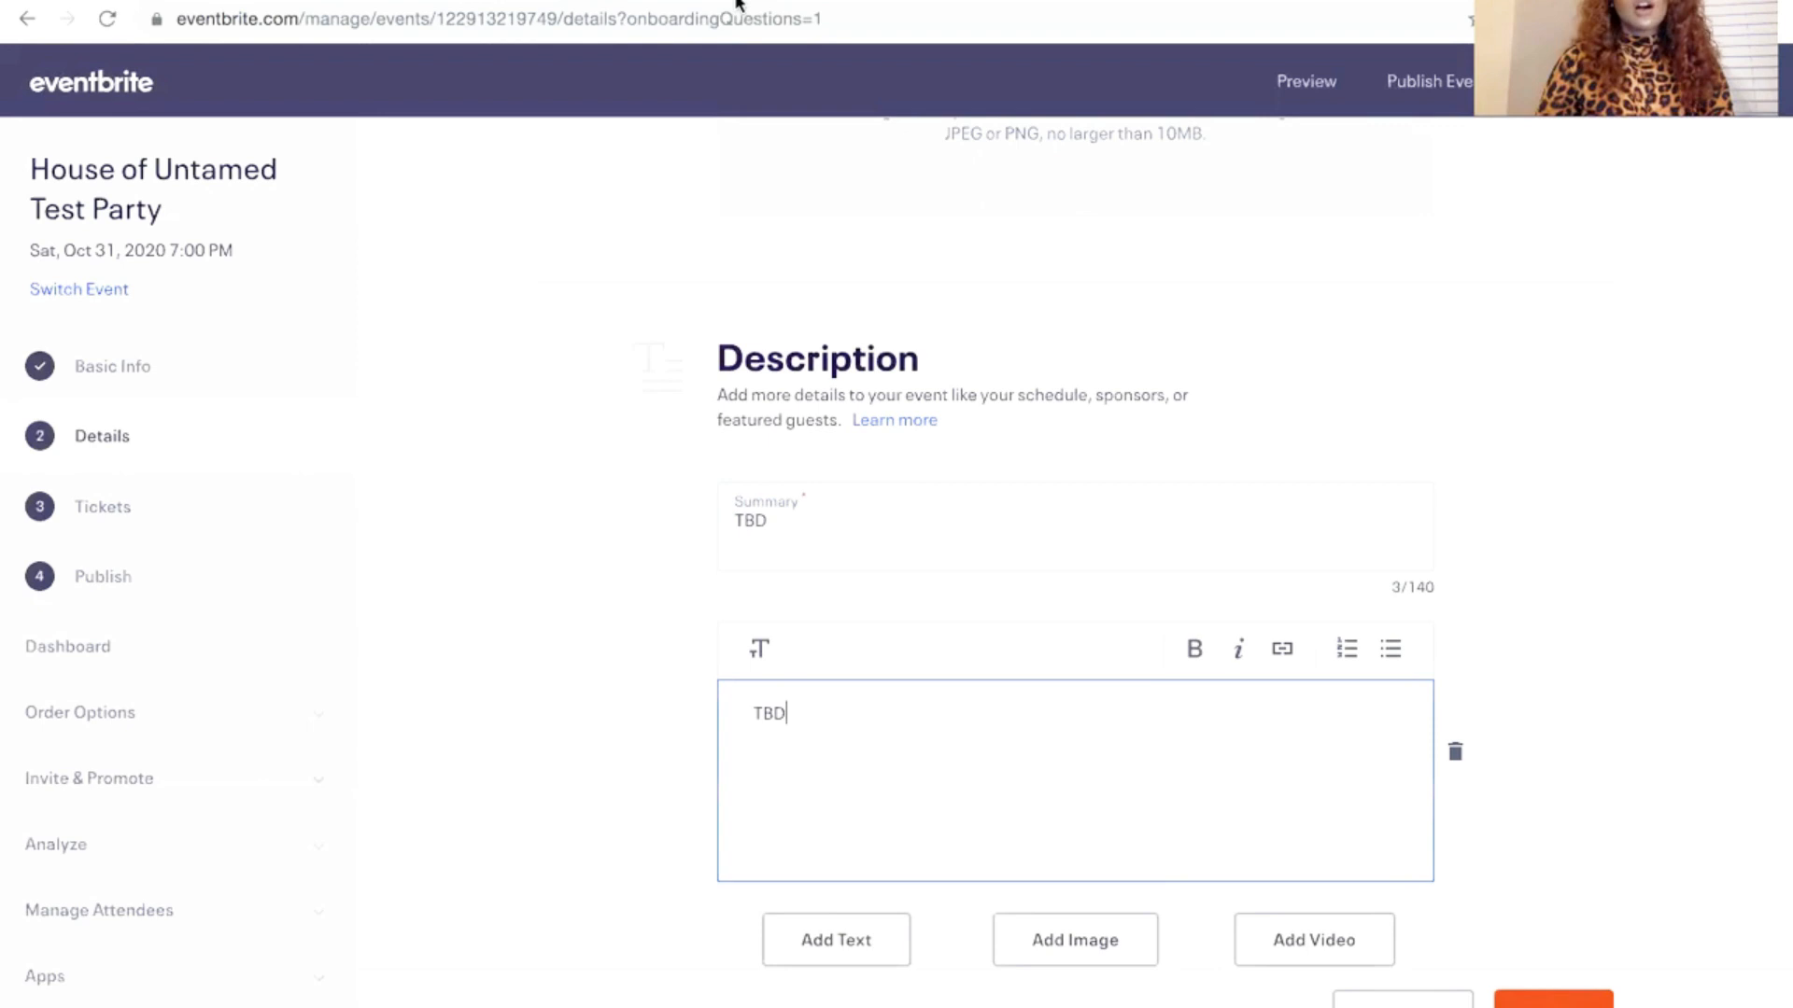
Examine the full description, tags and banner on the past Untamed Nights event page as a model for the listing
{"action": "left_click", "coordinate": [733, 1]}
{"action": "scroll", "coordinate": [608, 728], "scroll_direction": "down", "scroll_amount": 7}
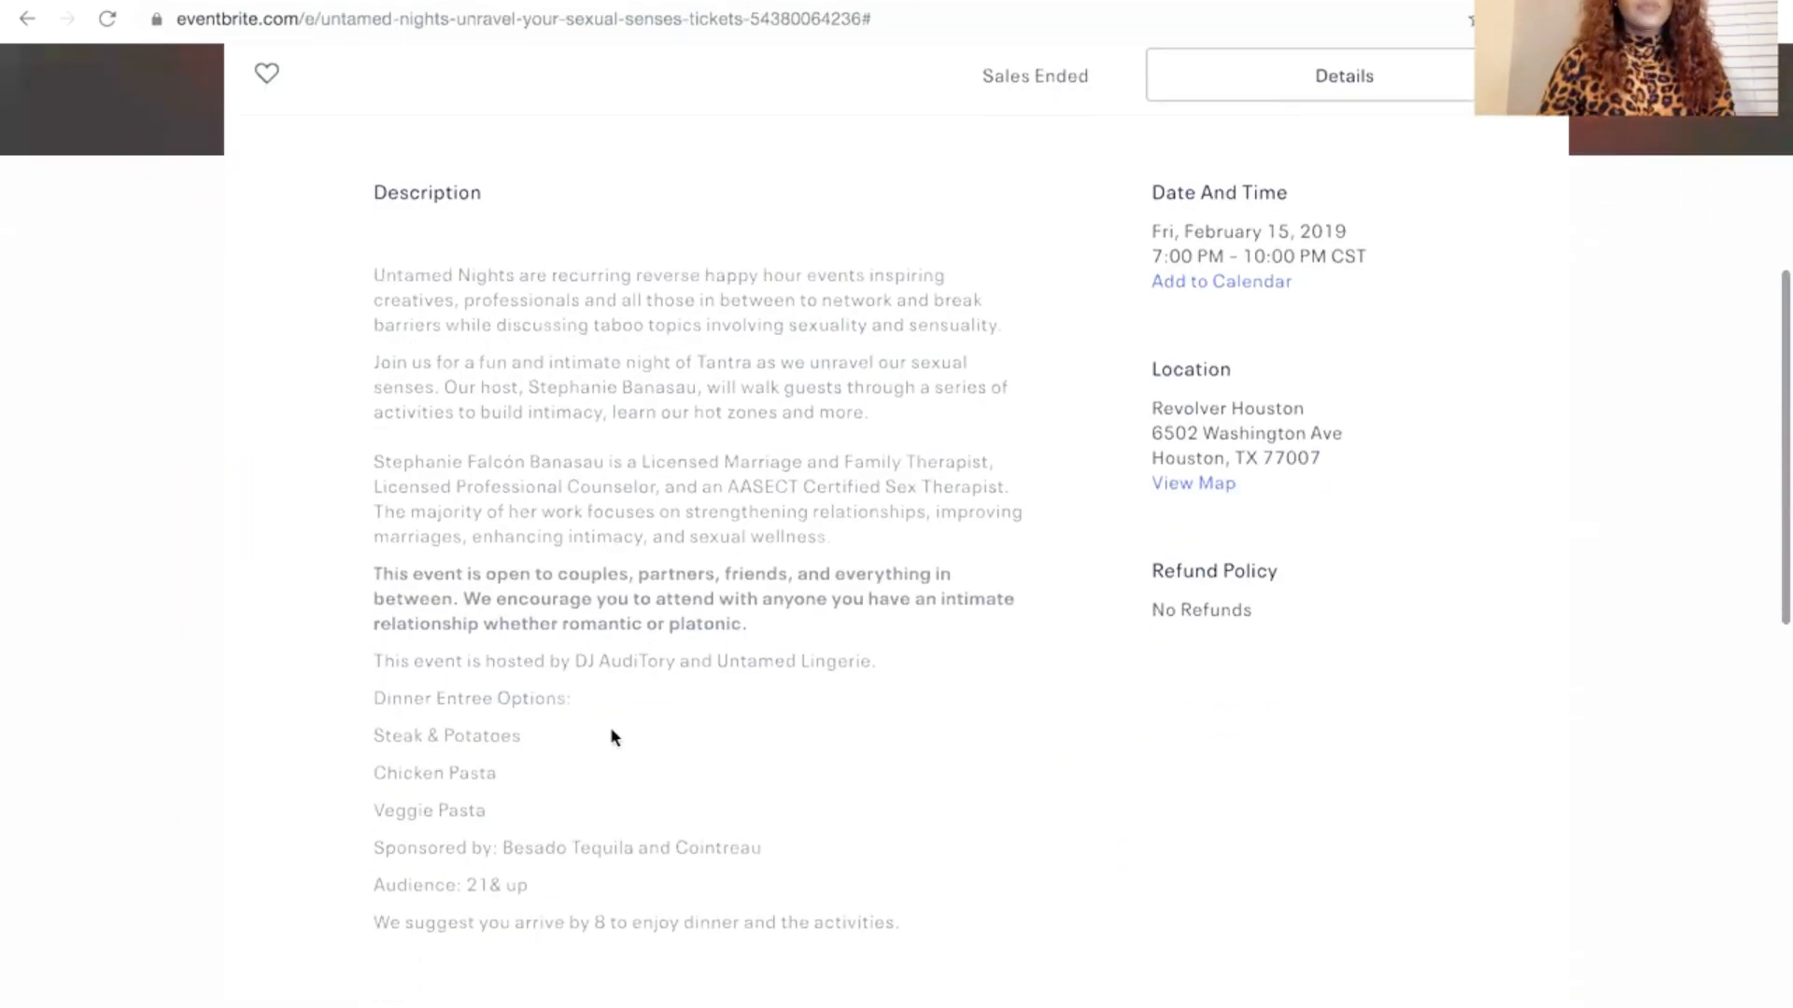
{"action": "scroll", "coordinate": [609, 726], "scroll_direction": "down", "scroll_amount": 2}
{"action": "scroll", "coordinate": [609, 727], "scroll_direction": "up", "scroll_amount": 4}
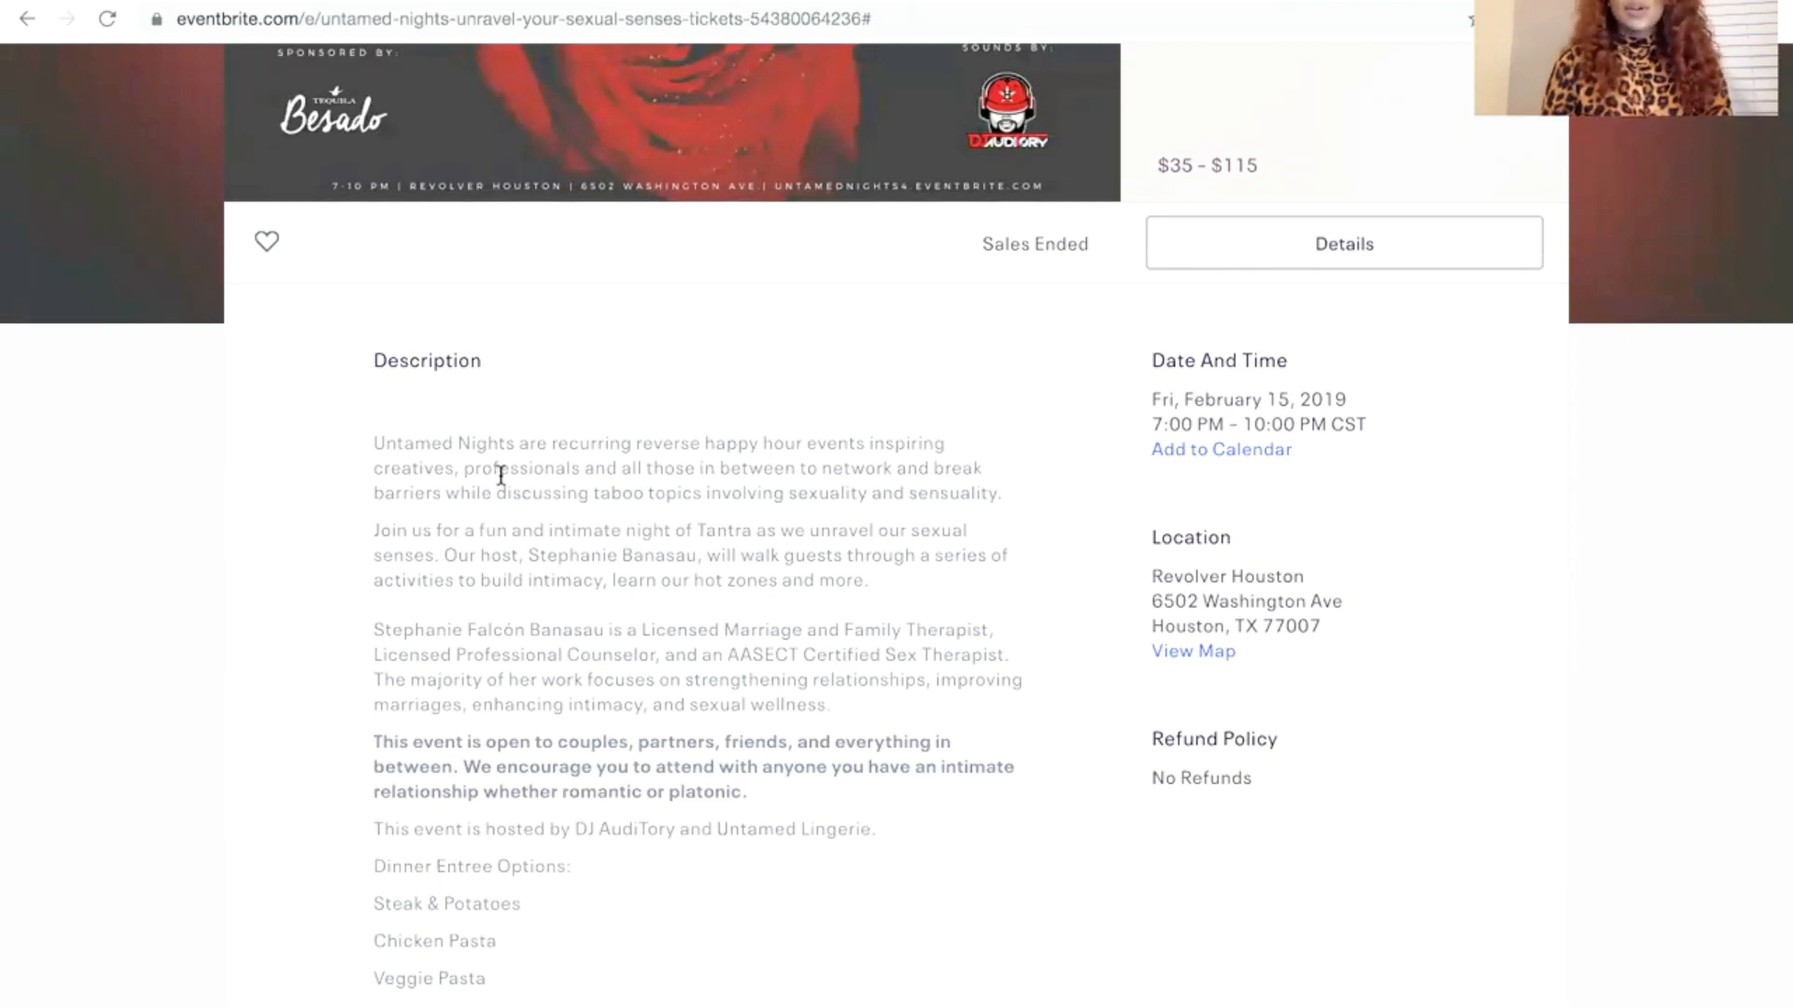
{"action": "scroll", "coordinate": [457, 558], "scroll_direction": "down", "scroll_amount": 1}
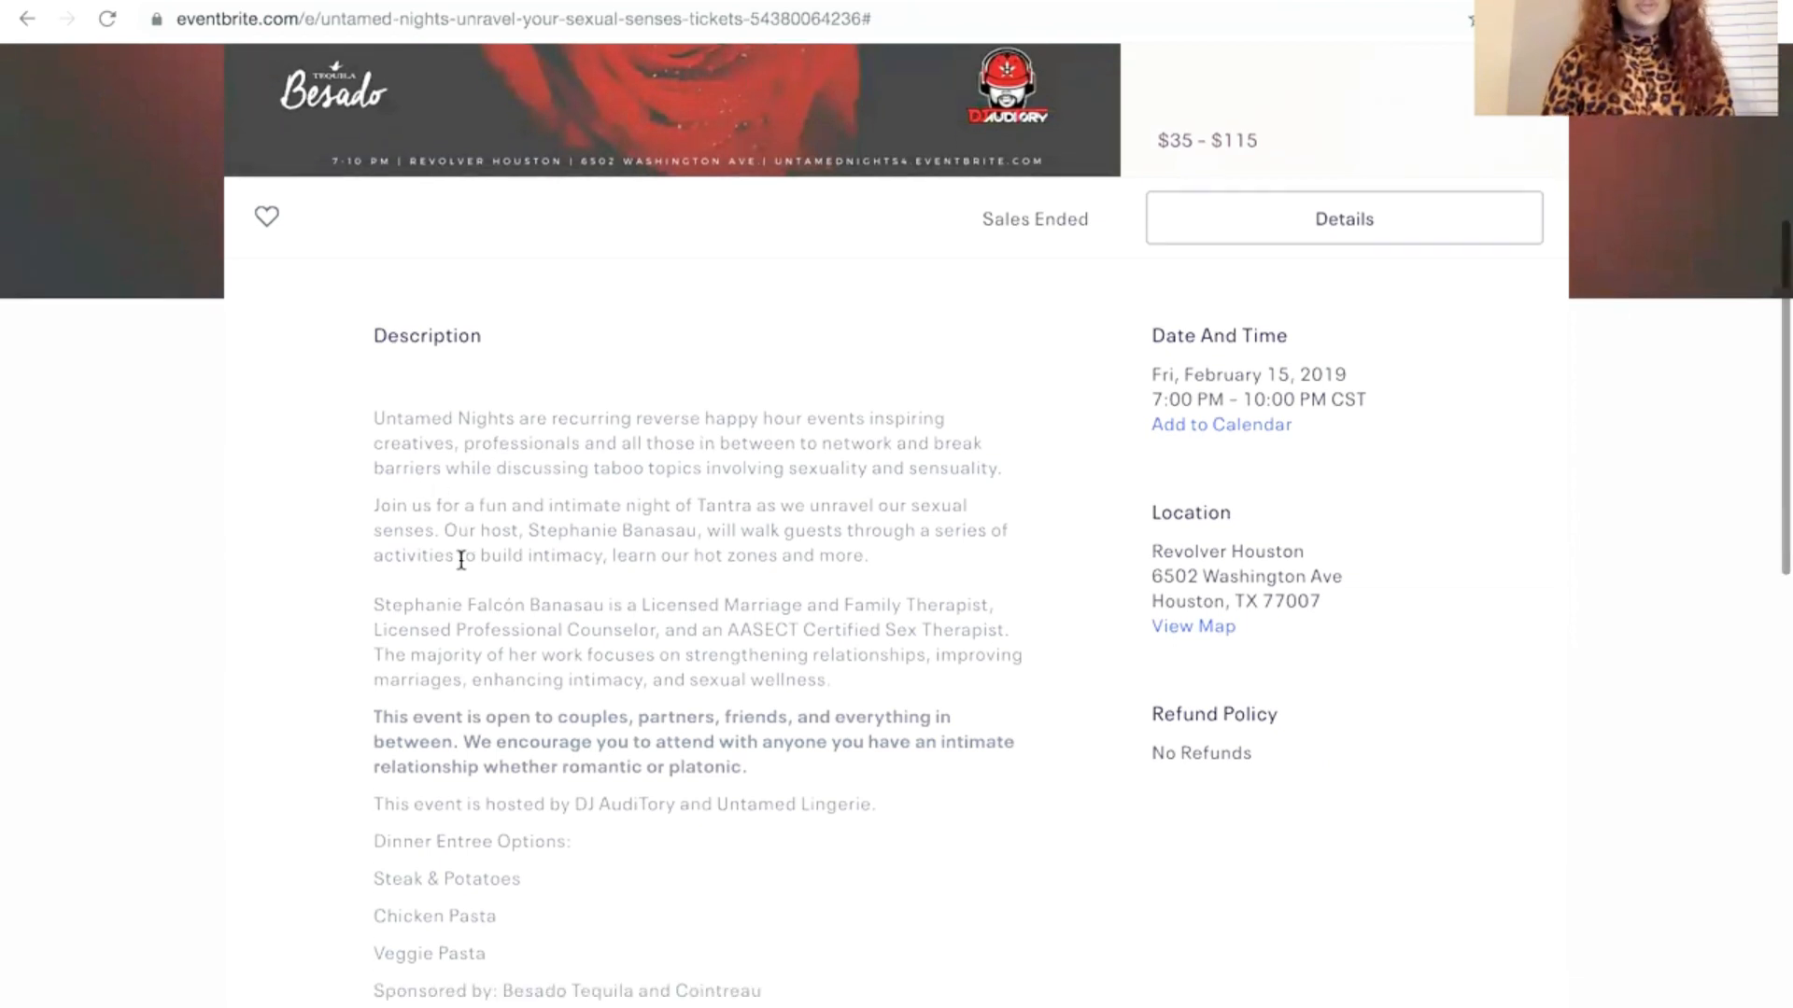
{"action": "scroll", "coordinate": [461, 560], "scroll_direction": "down", "scroll_amount": 3}
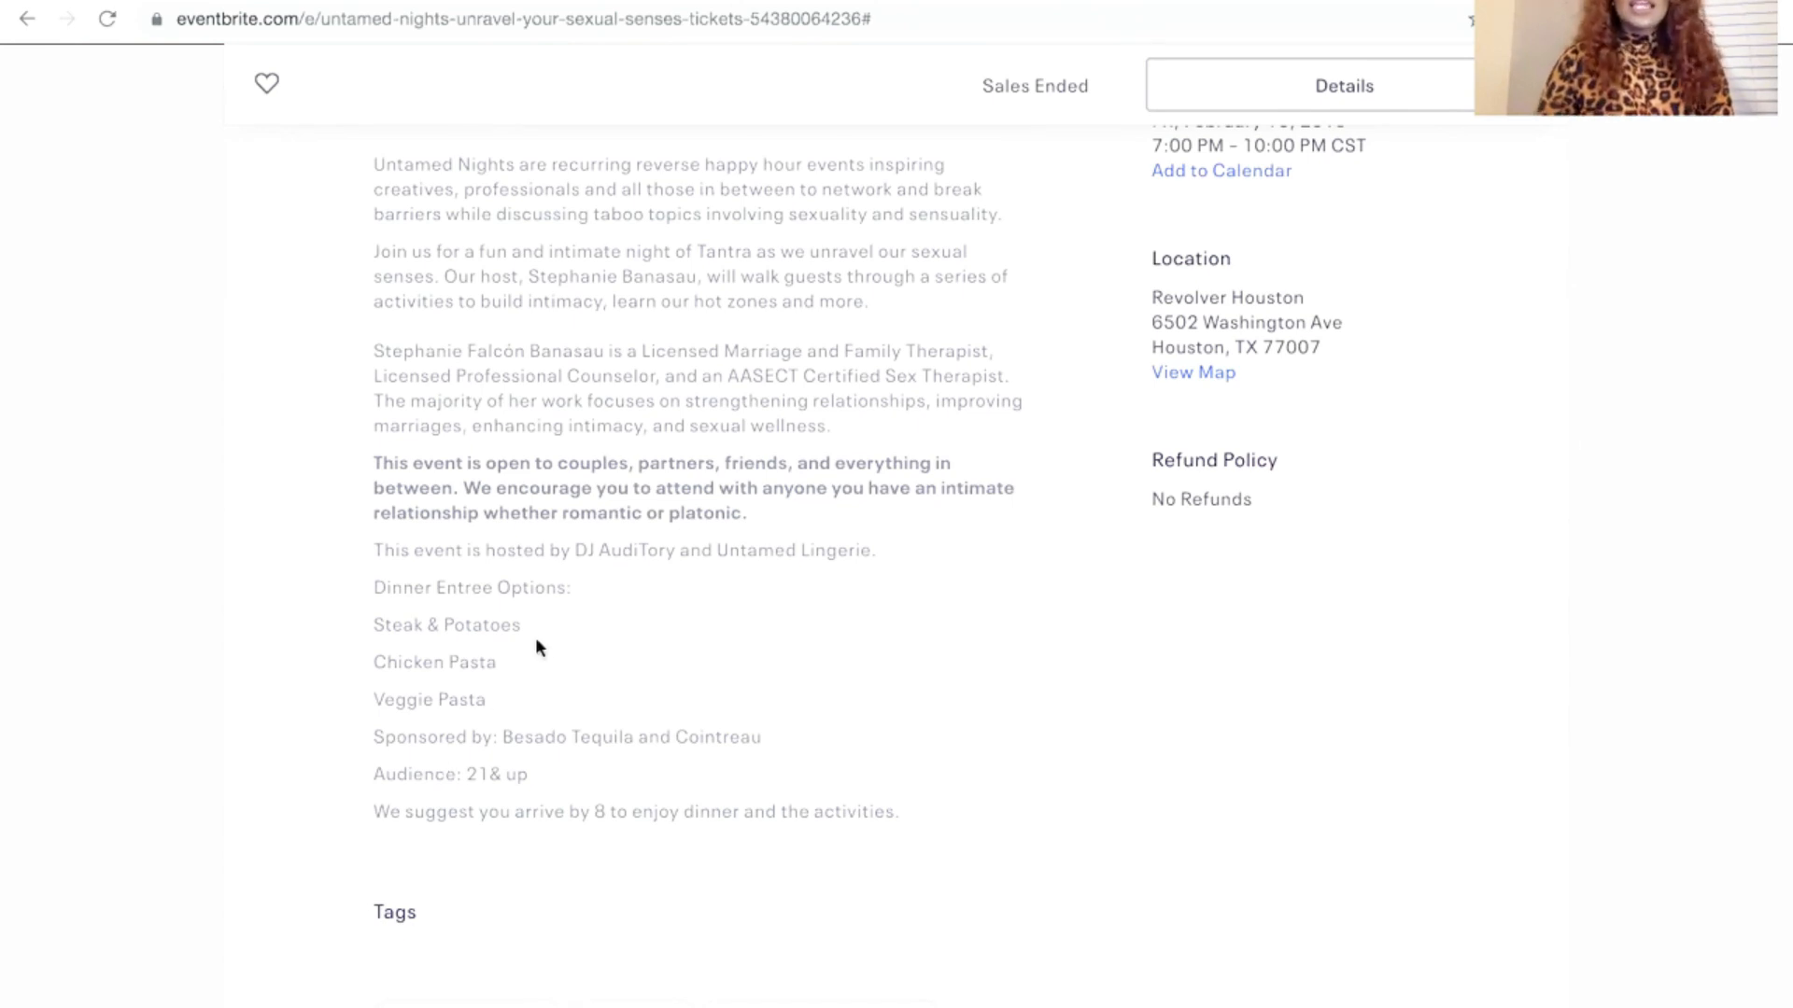
{"action": "scroll", "coordinate": [627, 620], "scroll_direction": "down", "scroll_amount": 2}
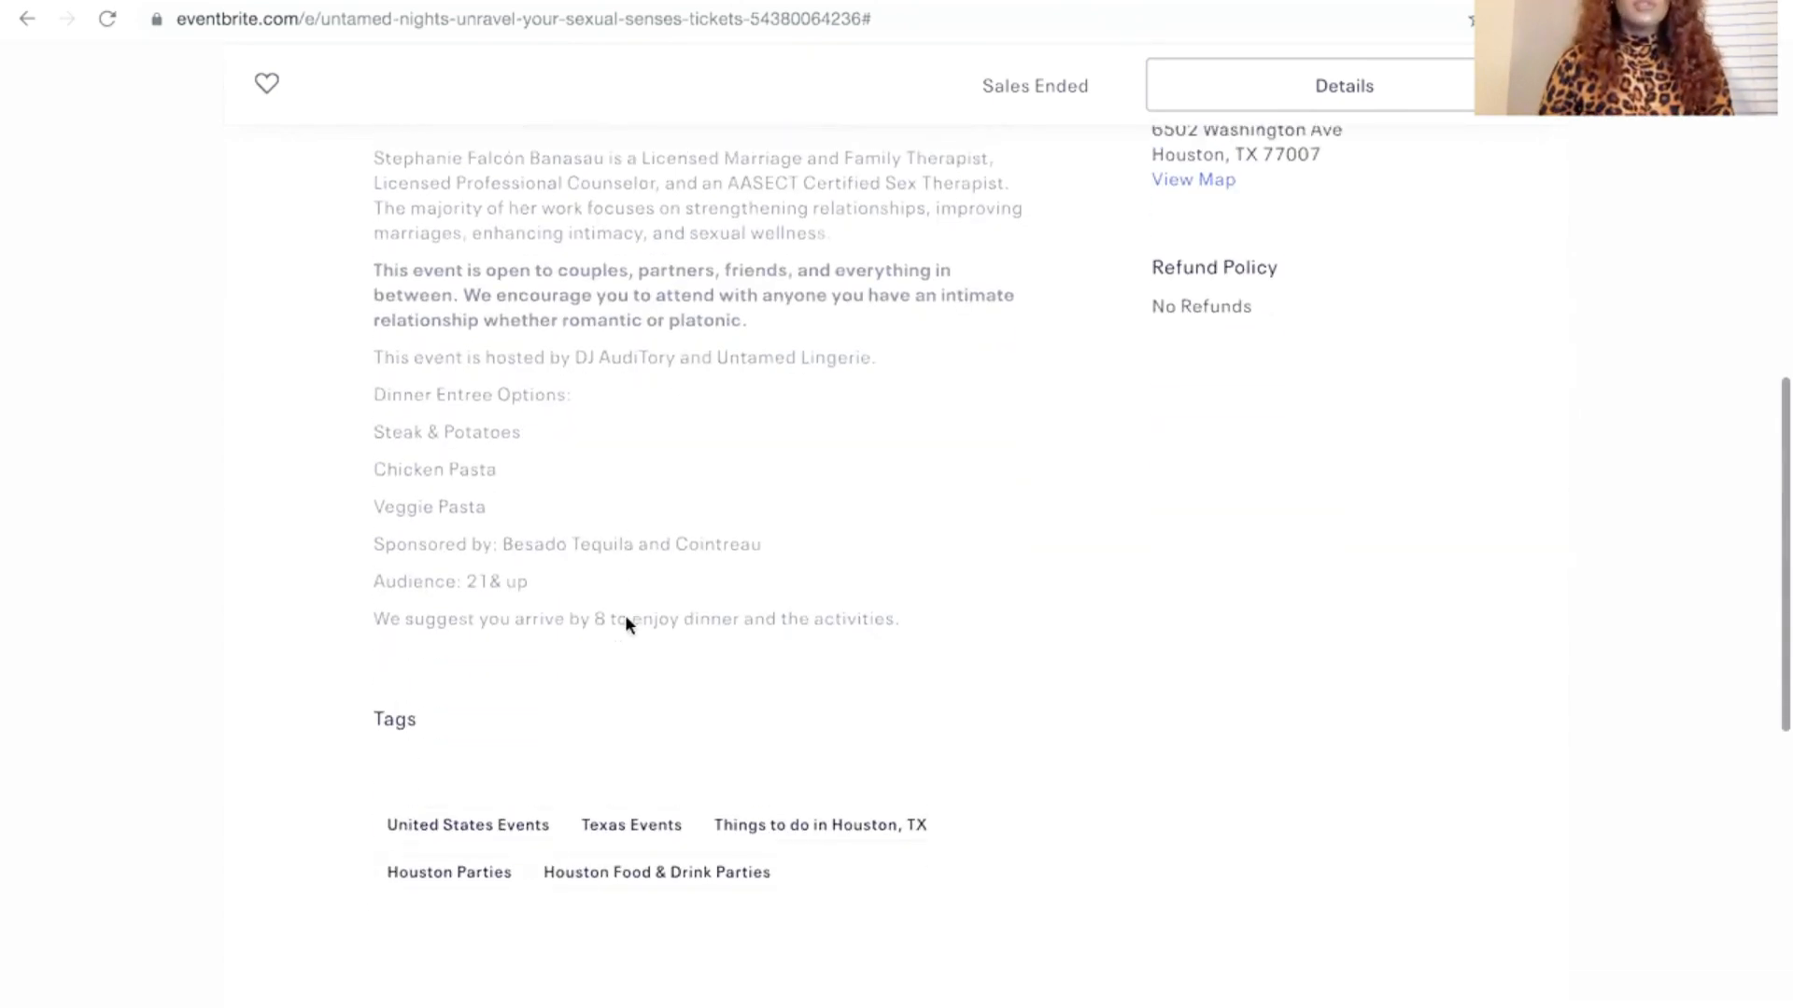
{"action": "scroll", "coordinate": [626, 620], "scroll_direction": "up", "scroll_amount": 7}
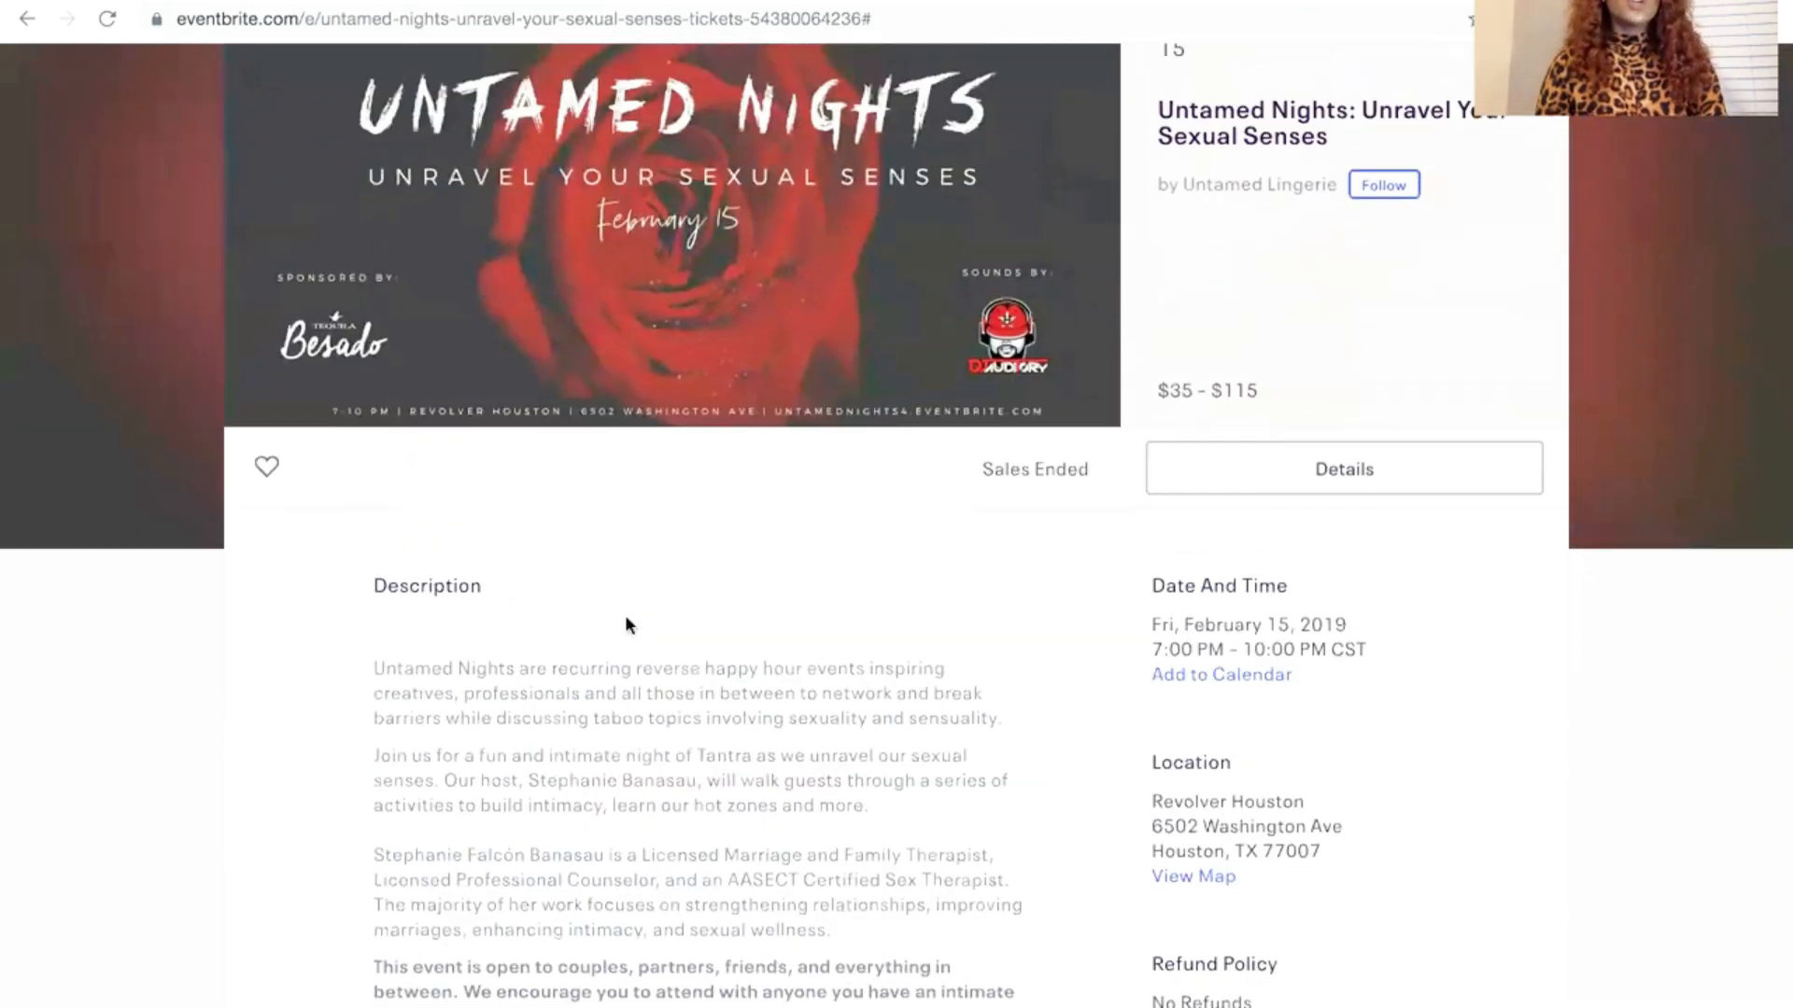
{"action": "scroll", "coordinate": [625, 614], "scroll_direction": "up", "scroll_amount": 3}
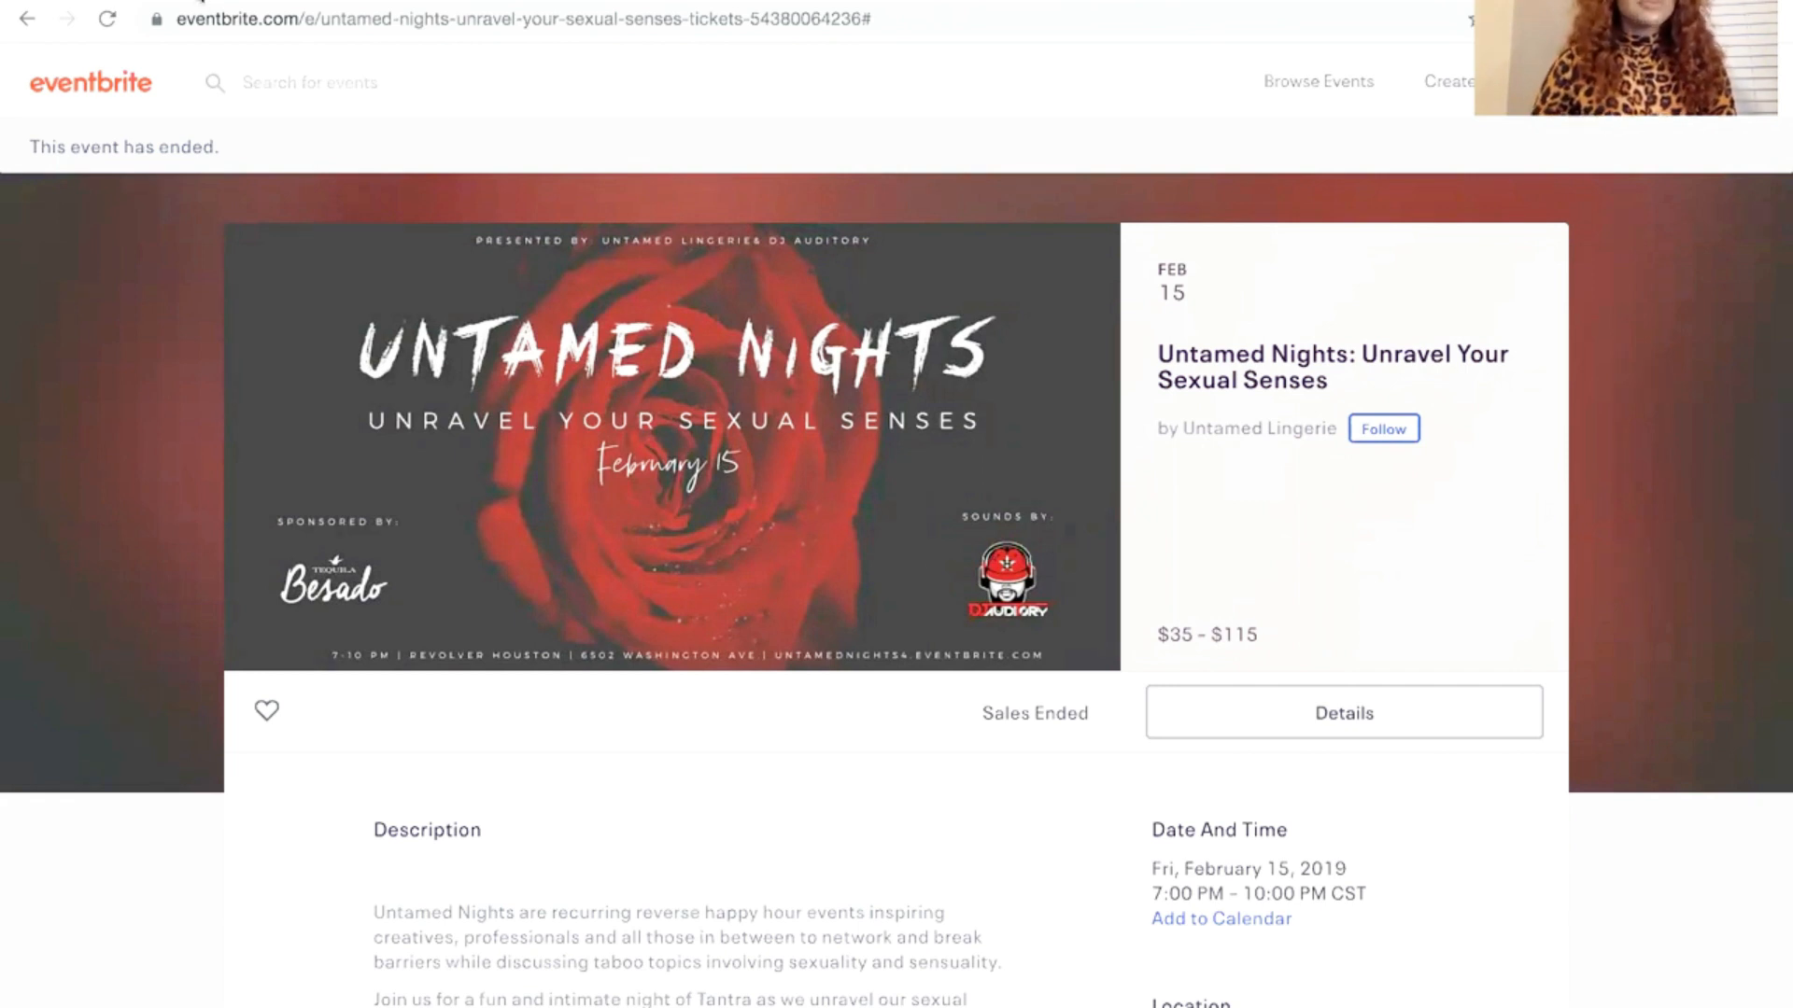
Return to the House of Untamed Test Party details and save them
{"action": "left_click", "coordinate": [201, 2]}
{"action": "scroll", "coordinate": [1320, 569], "scroll_direction": "down", "scroll_amount": 1}
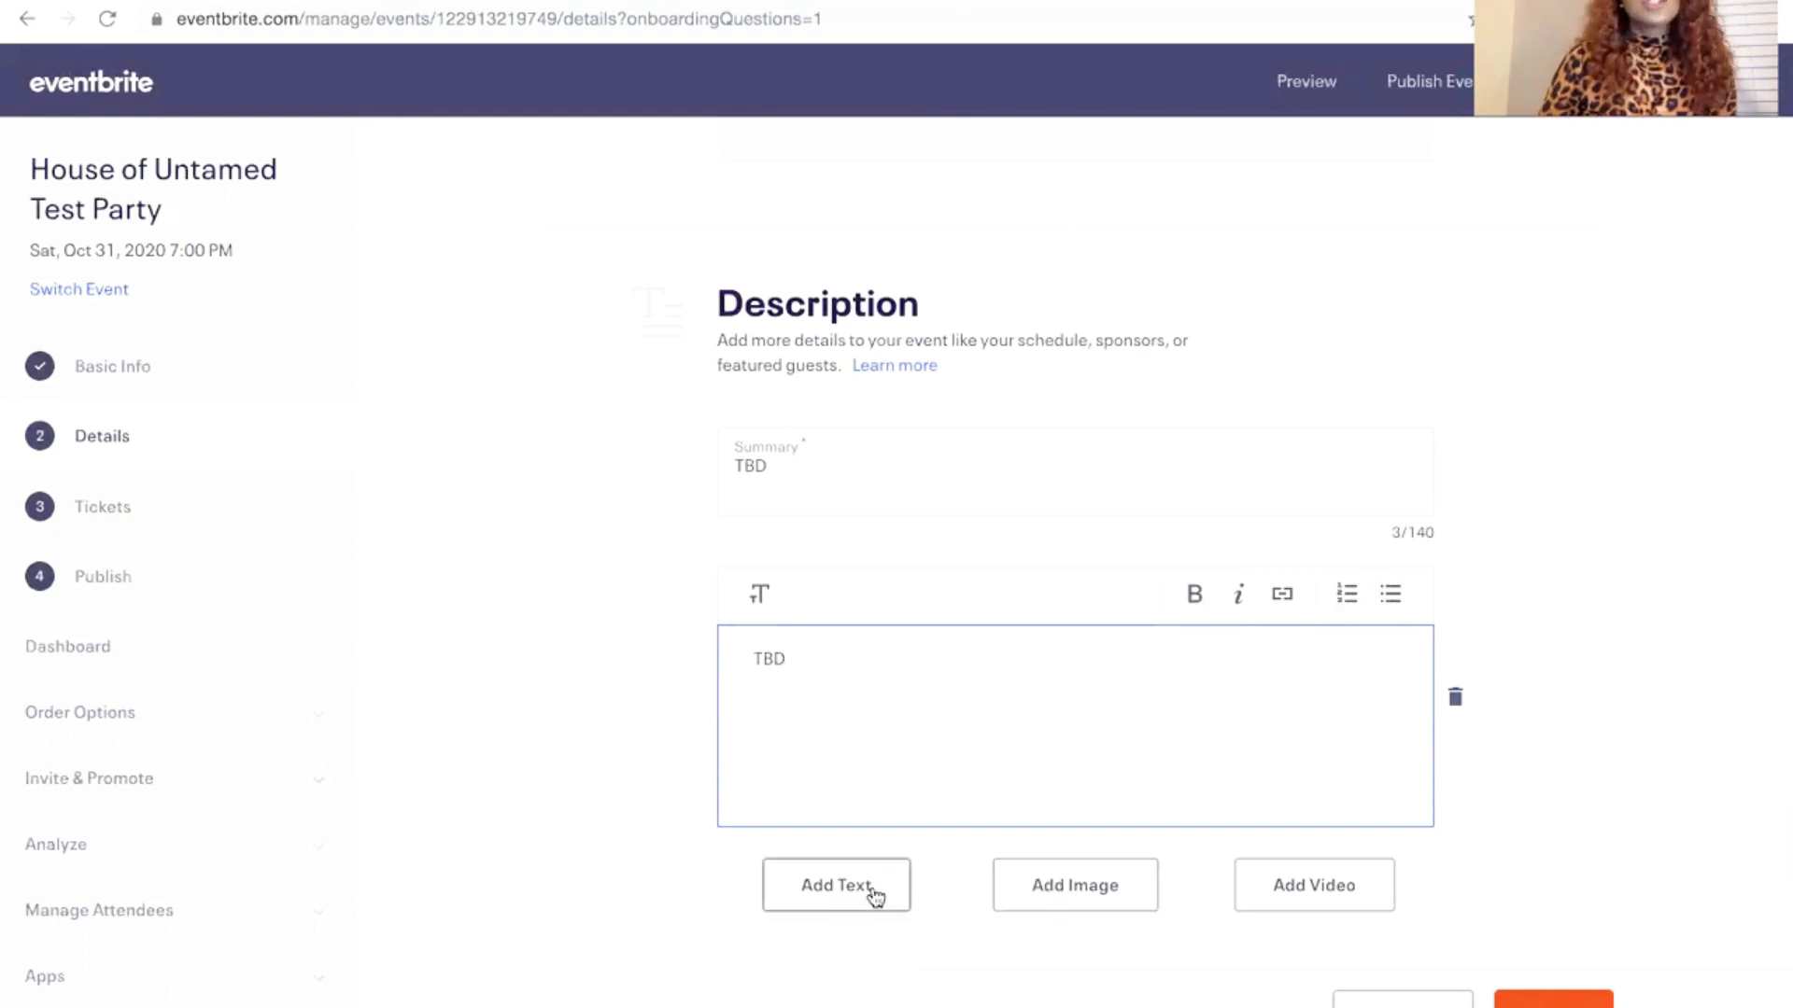
{"action": "left_click", "coordinate": [1554, 1000]}
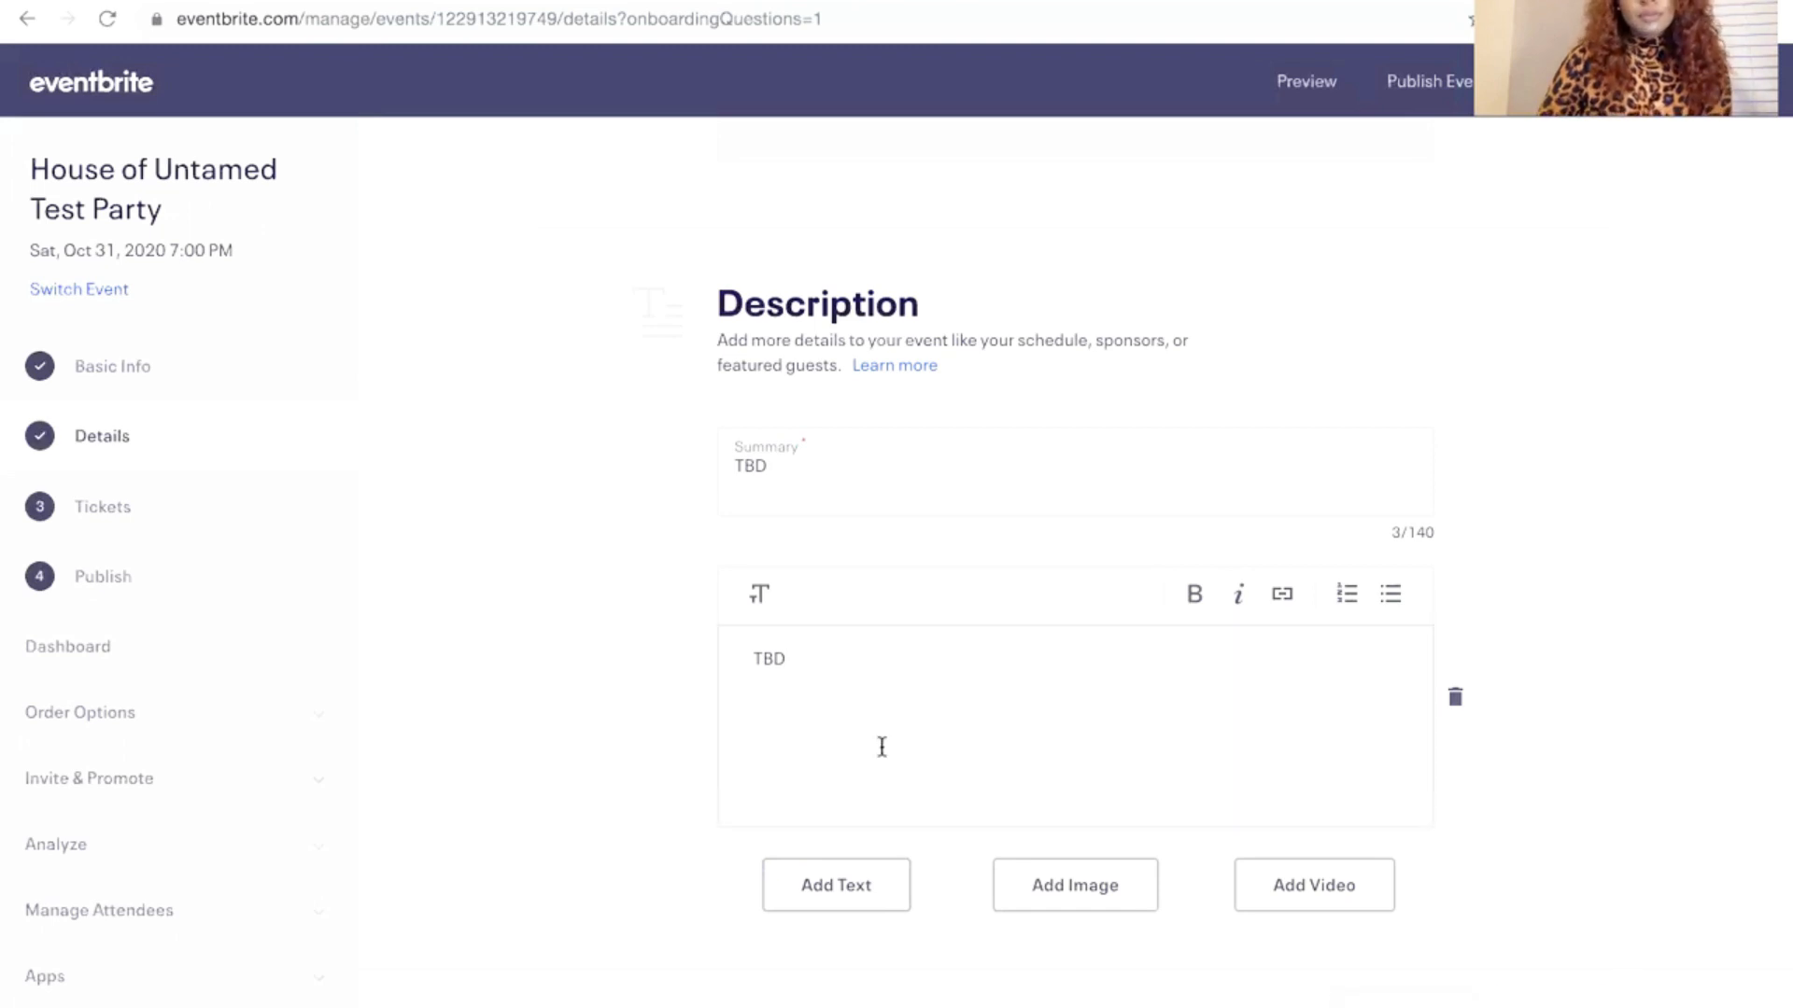
Review the event's main image area and its basic info, including organizer, category, location, date and time
{"action": "scroll", "coordinate": [882, 747], "scroll_direction": "up", "scroll_amount": 3}
{"action": "scroll", "coordinate": [882, 747], "scroll_direction": "up", "scroll_amount": 2}
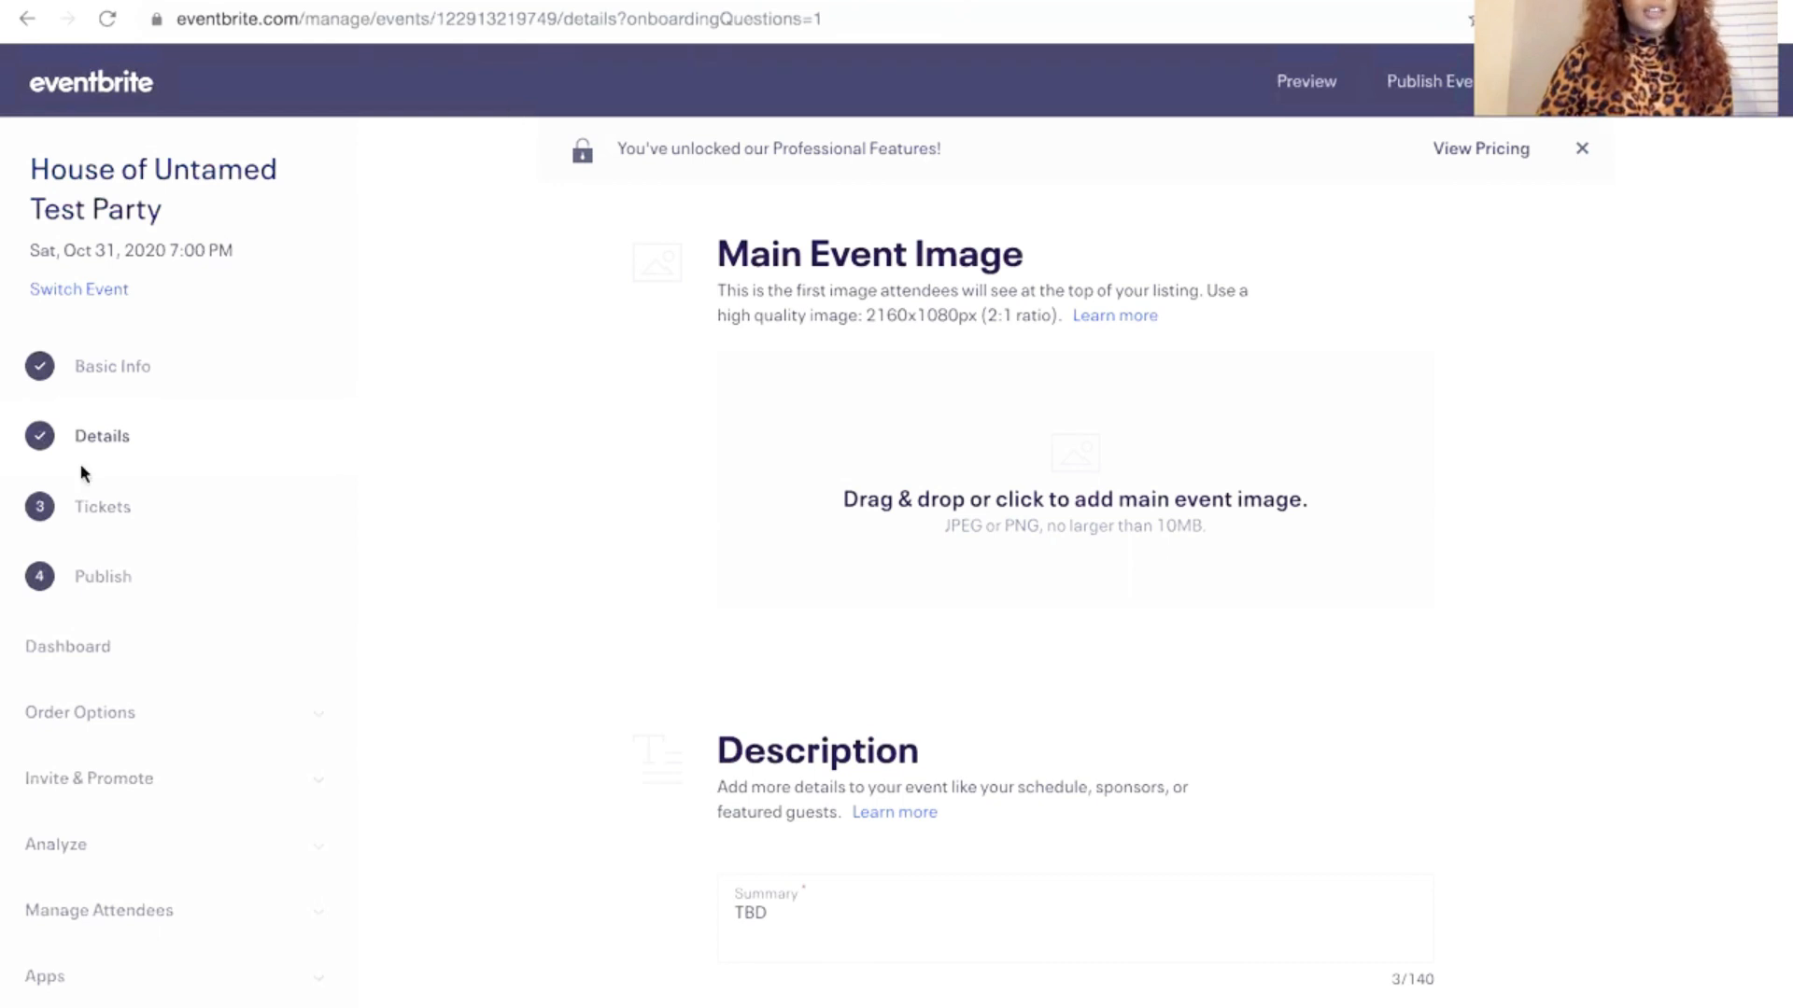
{"action": "left_click", "coordinate": [142, 389]}
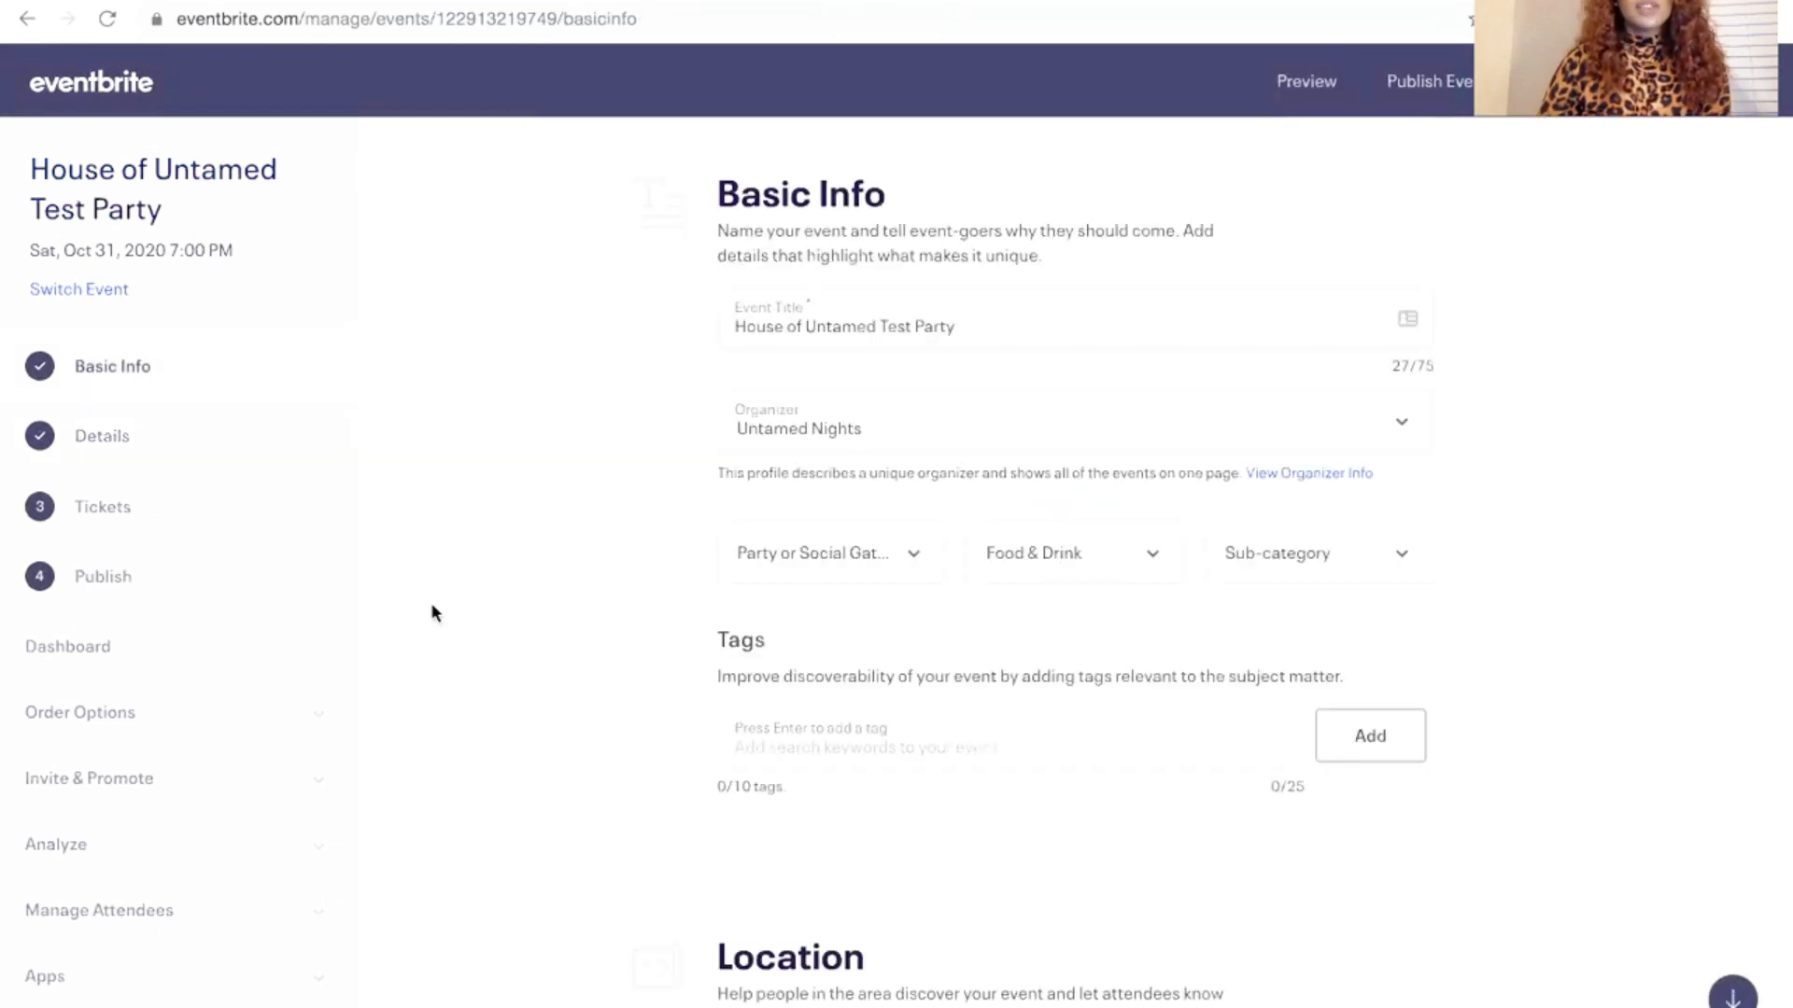
{"action": "scroll", "coordinate": [431, 605], "scroll_direction": "down", "scroll_amount": 8}
{"action": "scroll", "coordinate": [431, 605], "scroll_direction": "up", "scroll_amount": 8}
{"action": "scroll", "coordinate": [431, 605], "scroll_direction": "down", "scroll_amount": 8}
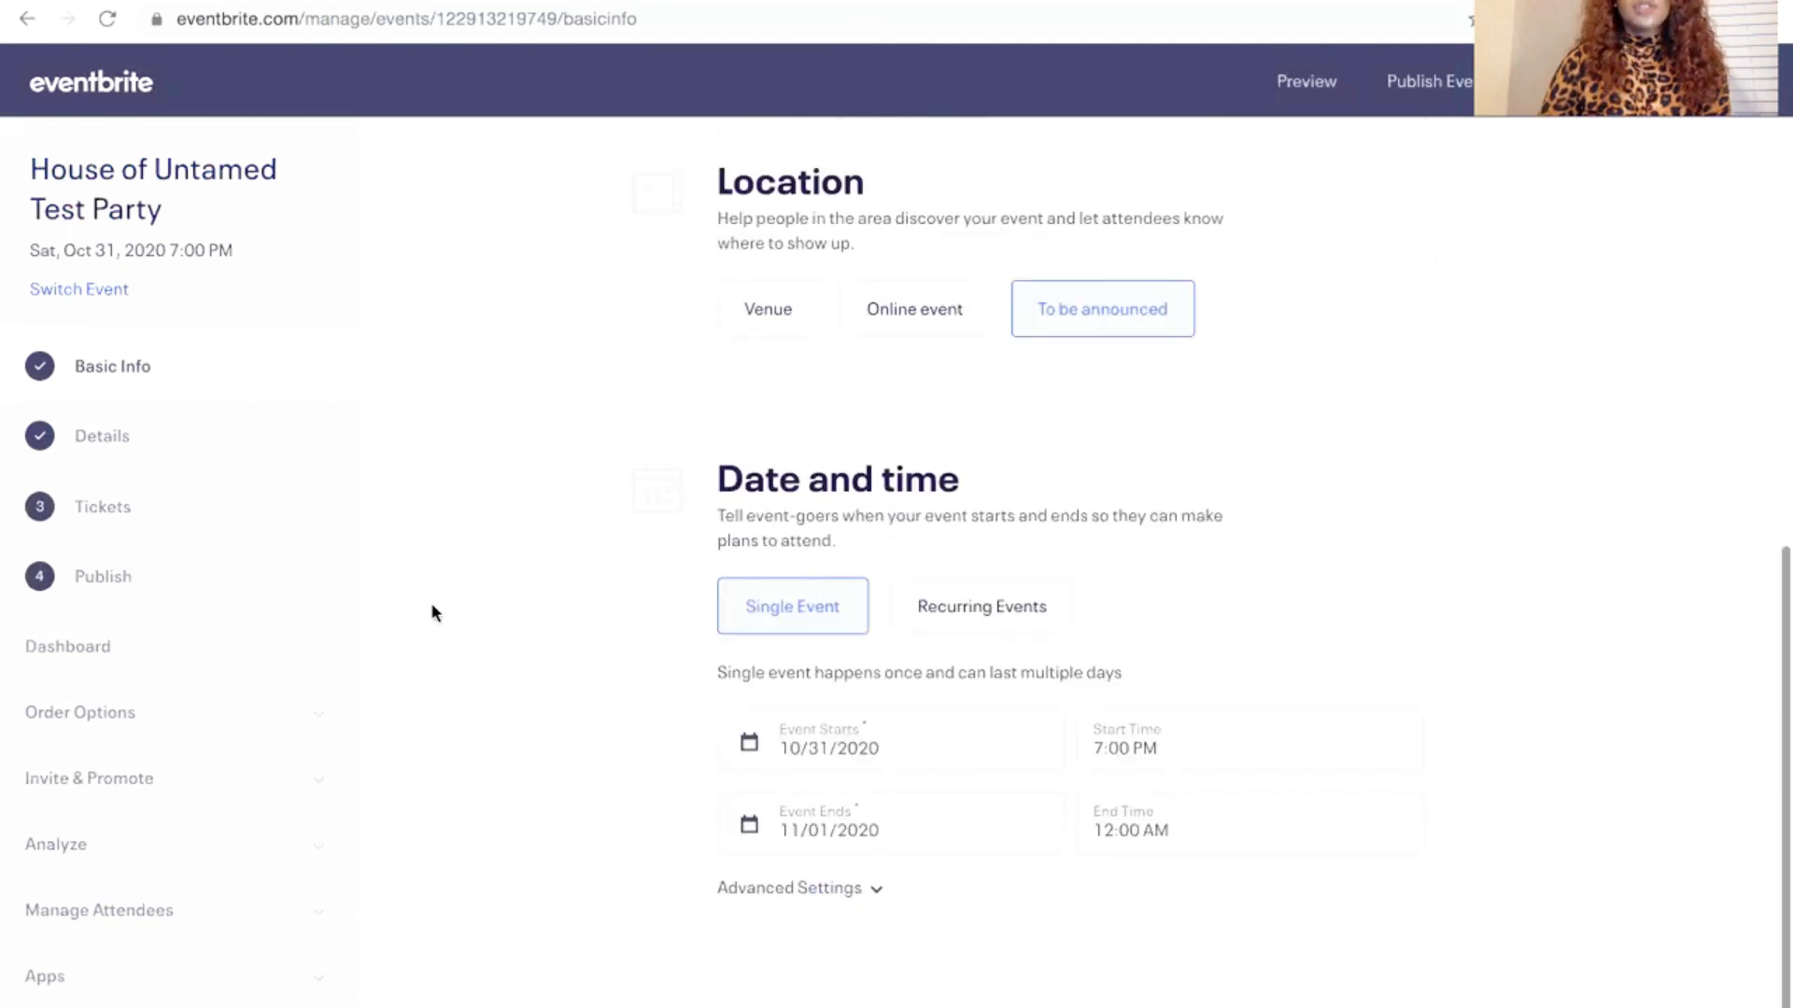
Start a paid General Admission ticket with quantity 50 and price $75.00, and review its online fee breakdown
{"action": "left_click", "coordinate": [128, 510]}
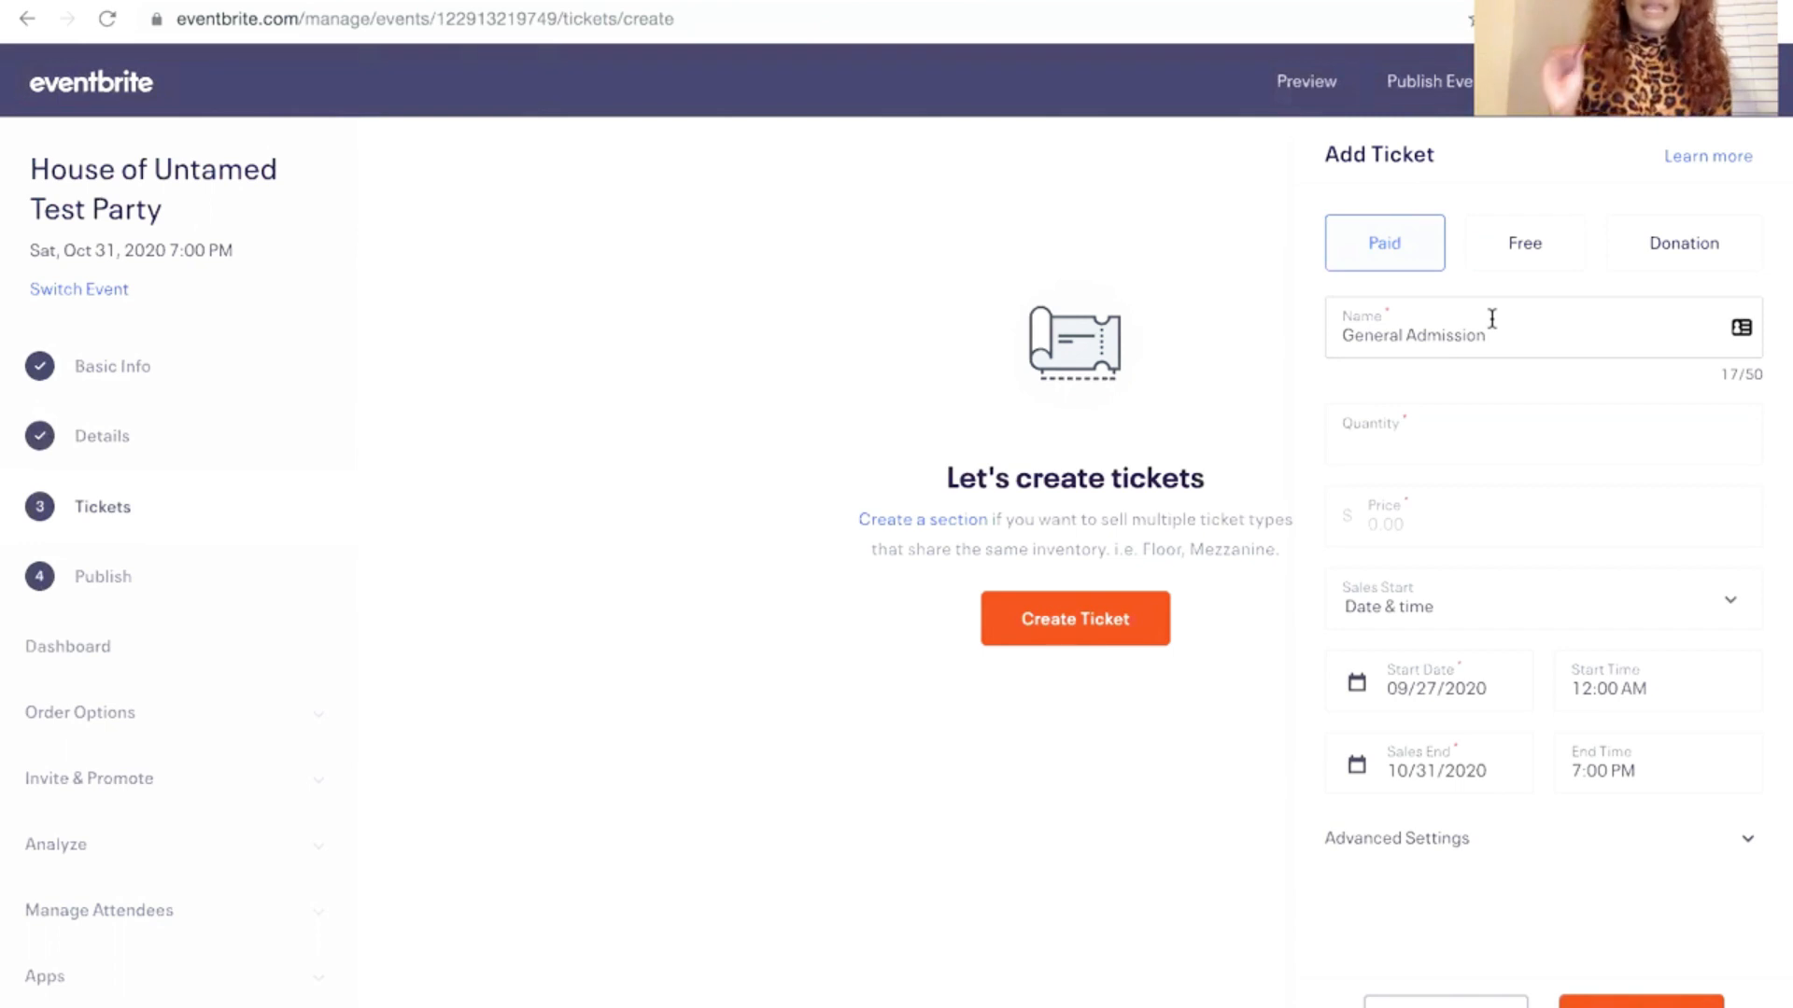
{"action": "left_click", "coordinate": [1420, 436]}
{"action": "type", "text": "50"}
{"action": "left_click", "coordinate": [1423, 525]}
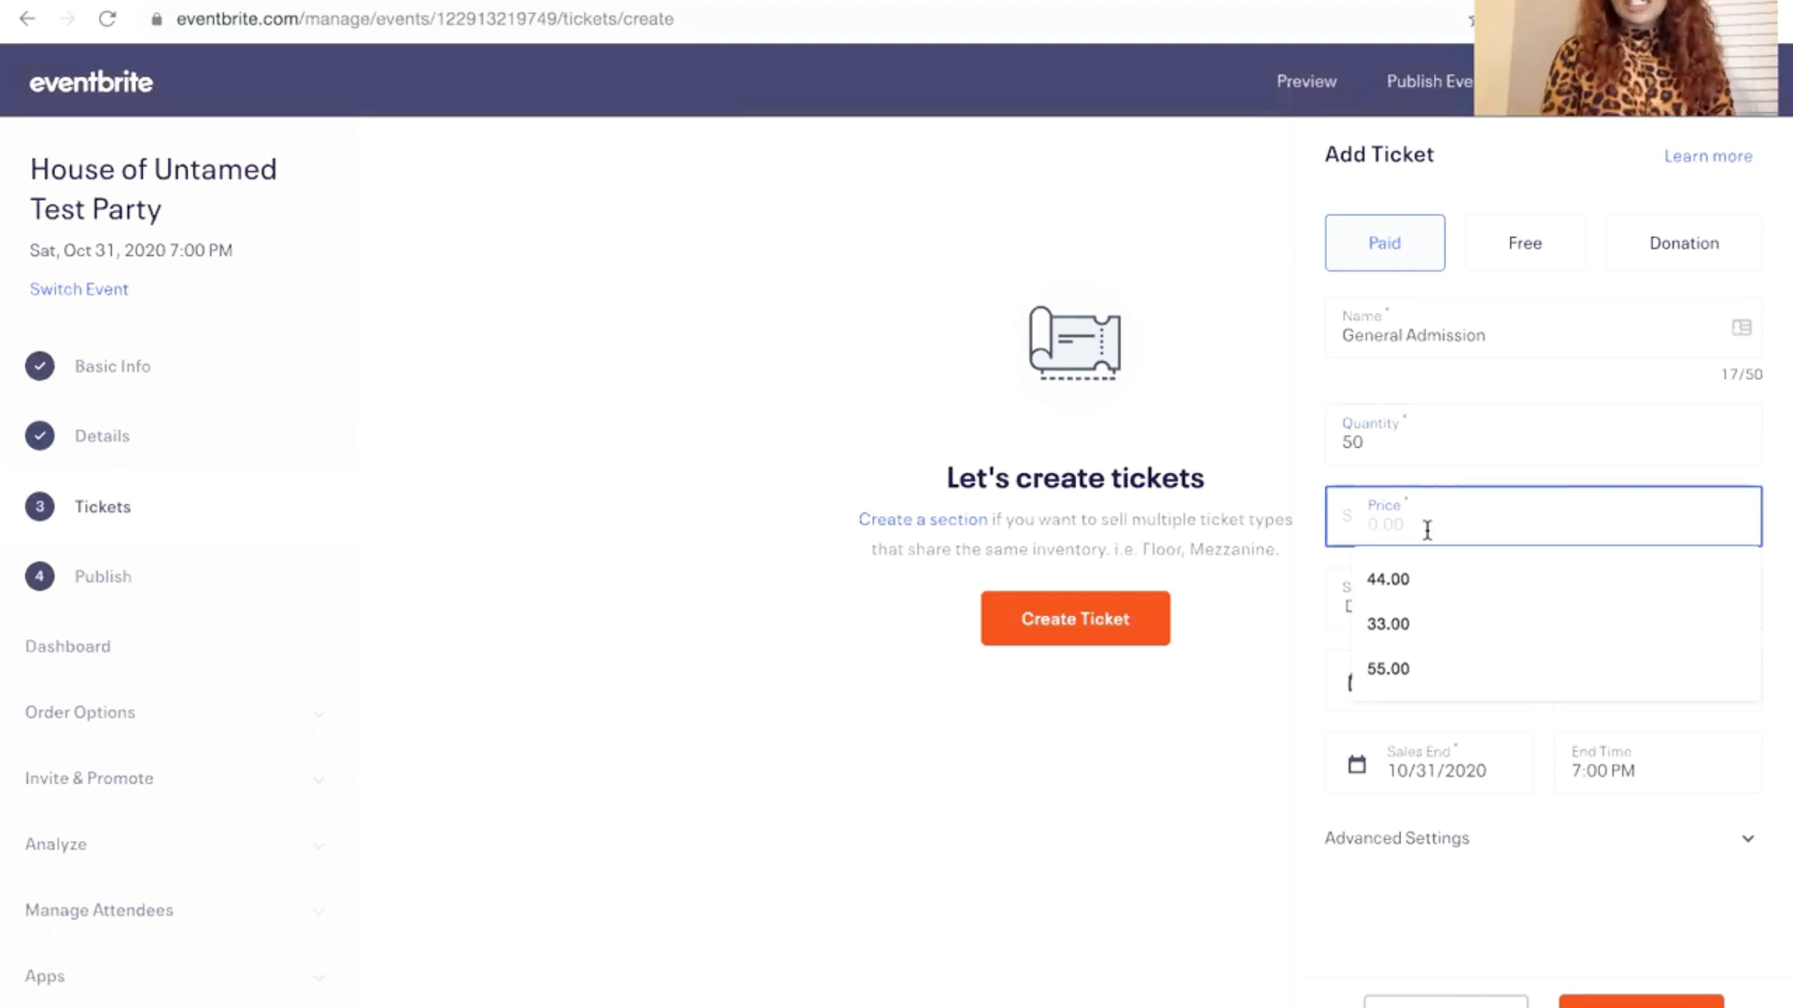
{"action": "type", "text": "75.00"}
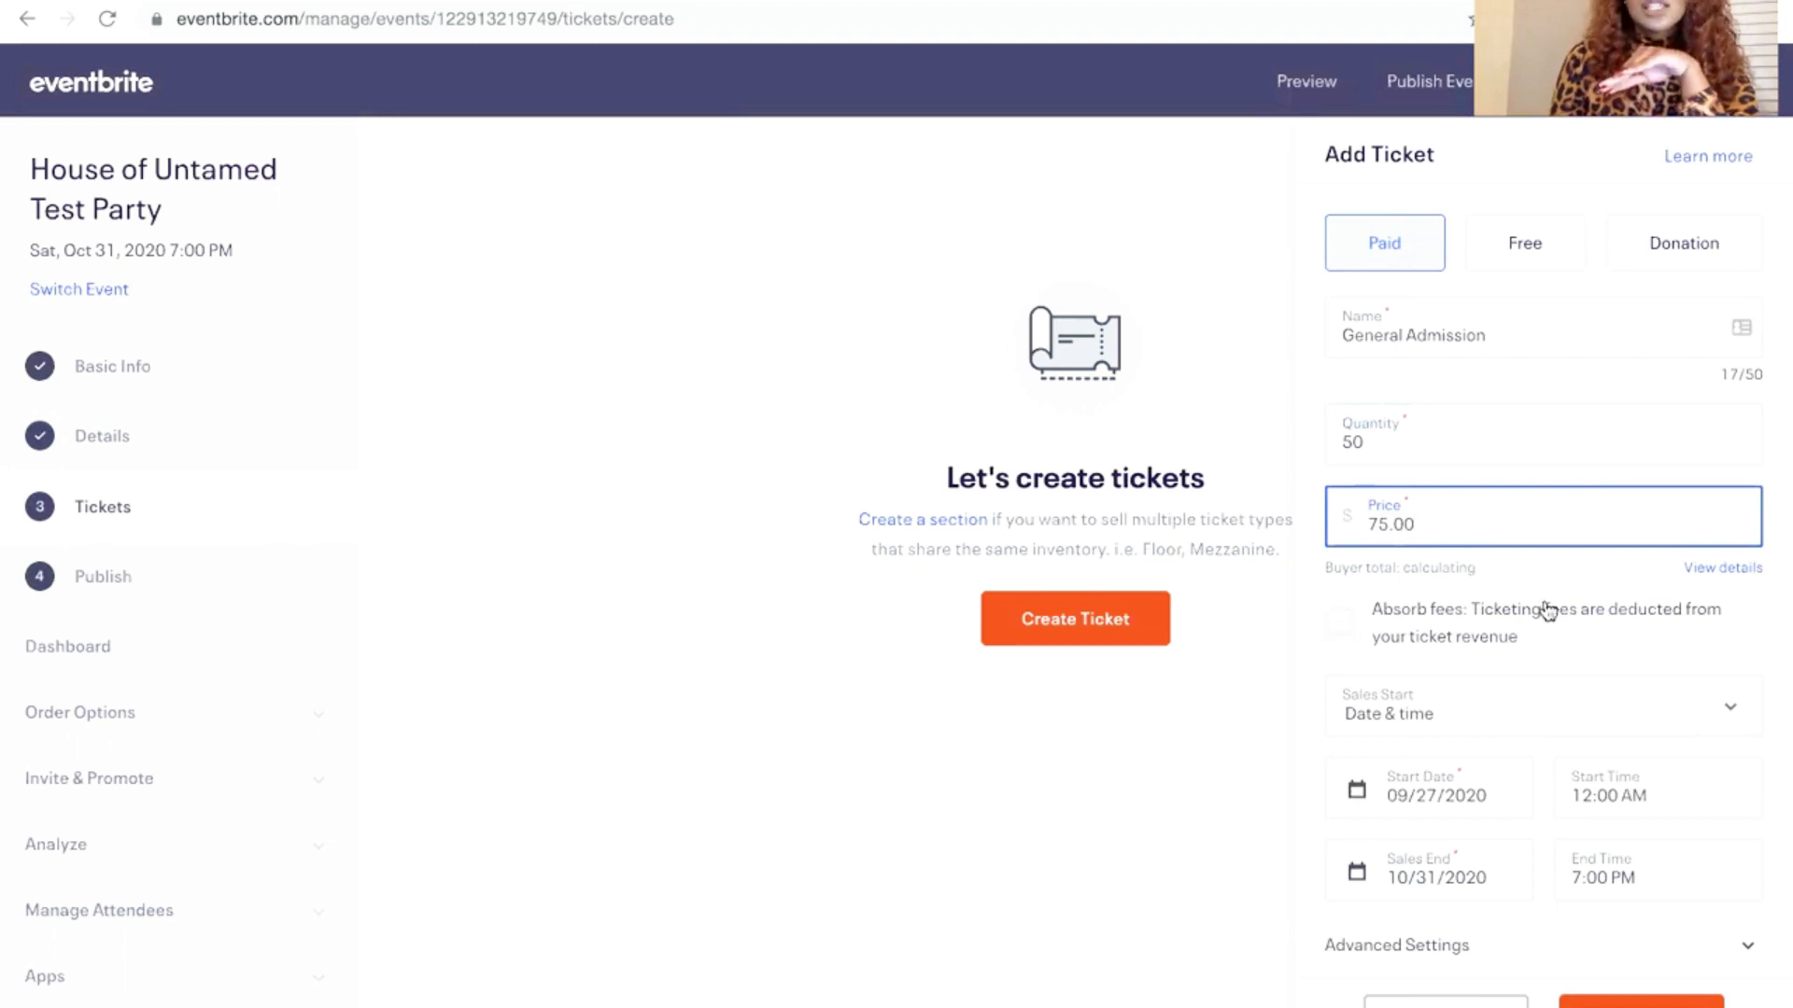
{"action": "left_click", "coordinate": [1718, 574]}
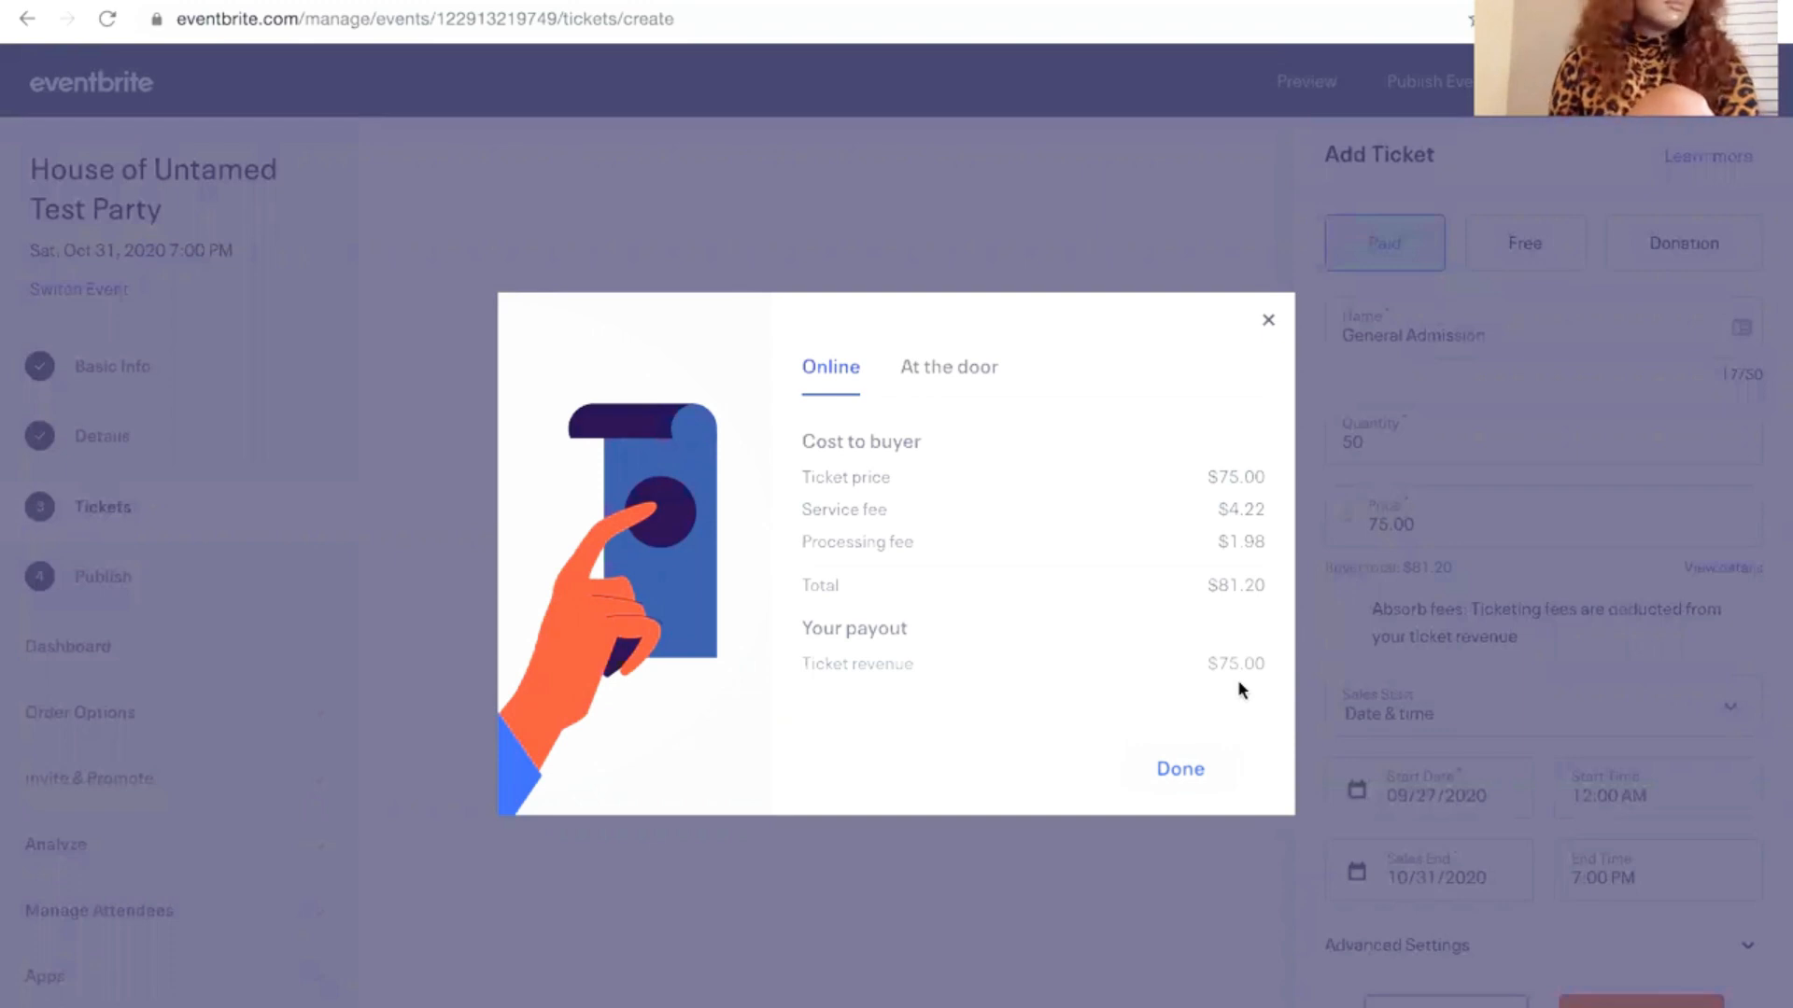
{"action": "left_click", "coordinate": [1267, 322]}
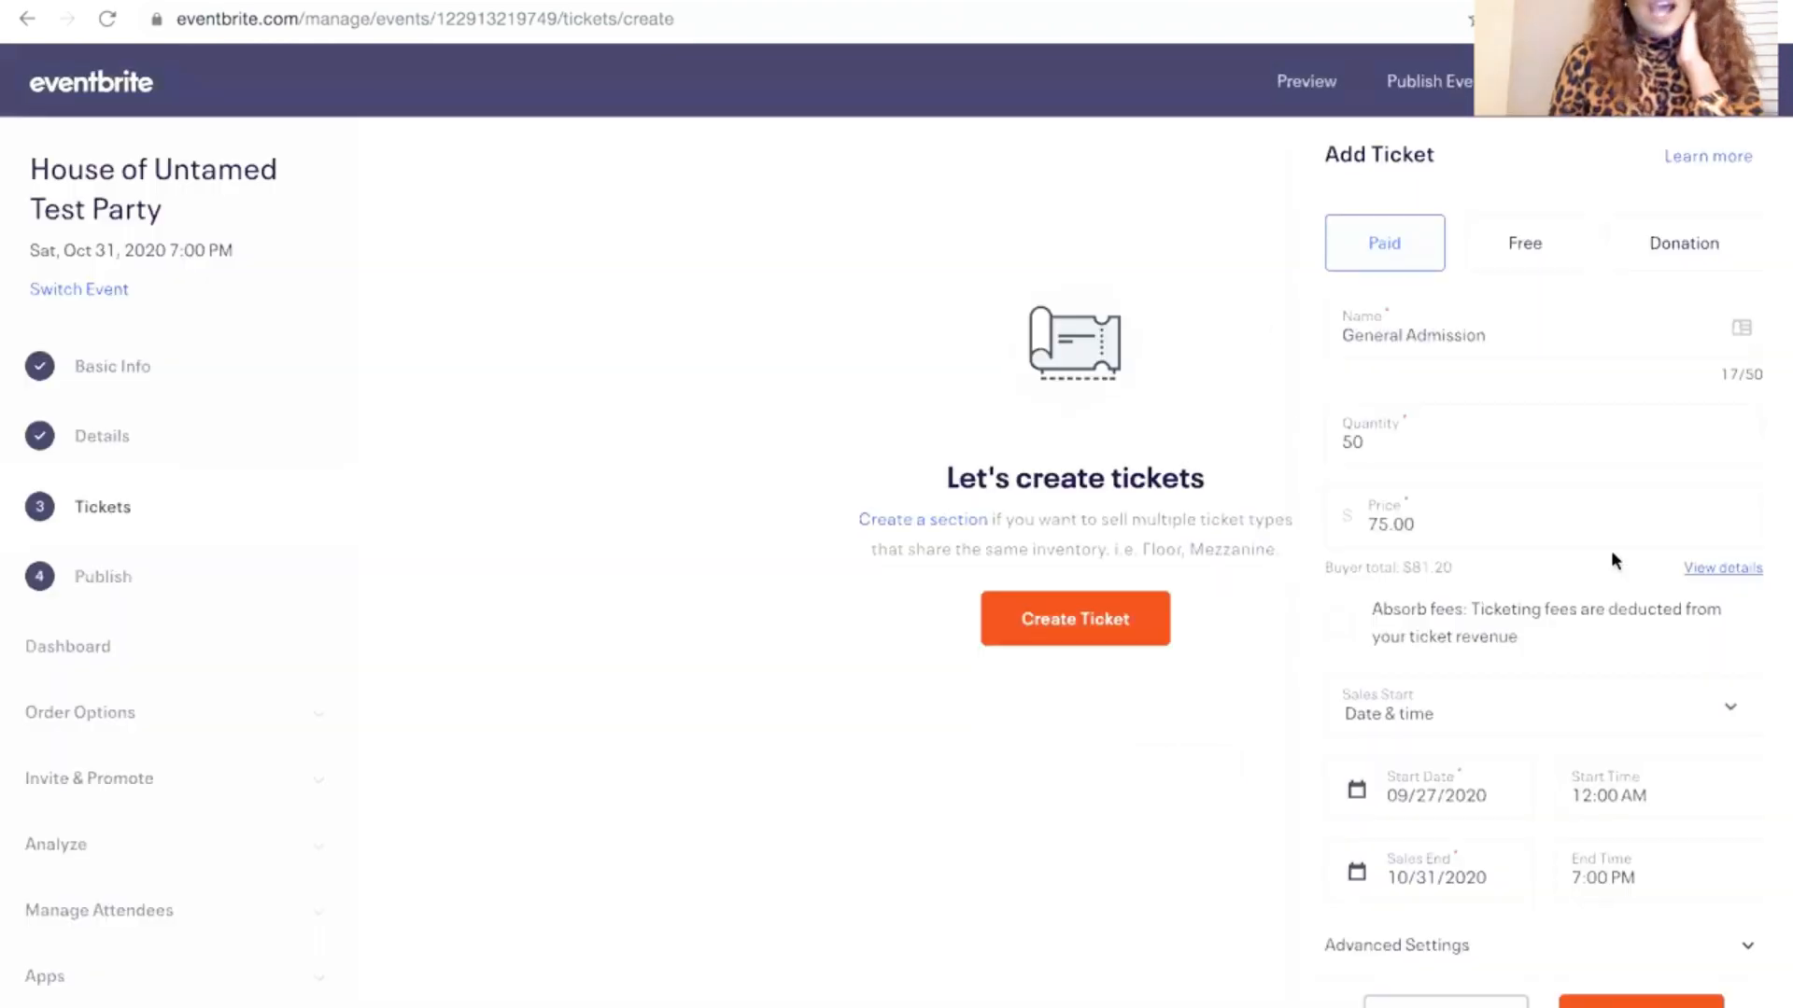
Set the ticket price to $80.00 and absorb the ticketing fees from the ticket revenue
{"action": "scroll", "coordinate": [1609, 551], "scroll_direction": "down", "scroll_amount": 1}
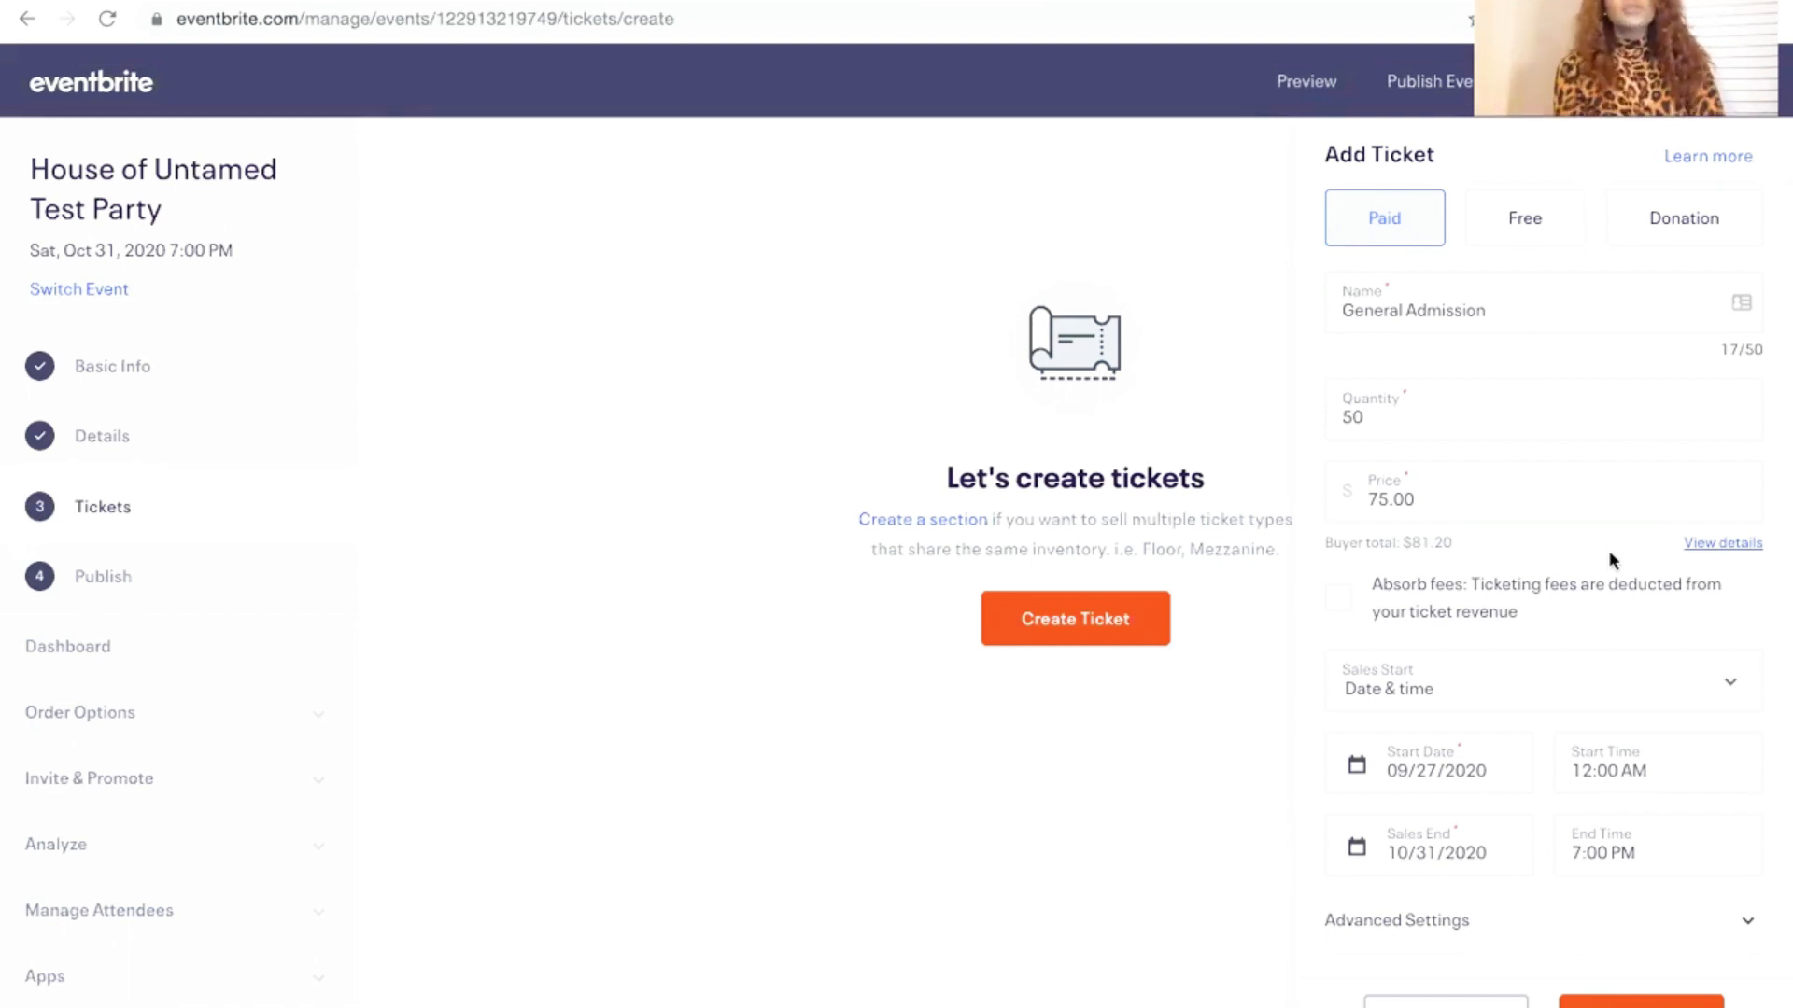
{"action": "double_click", "coordinate": [1473, 513]}
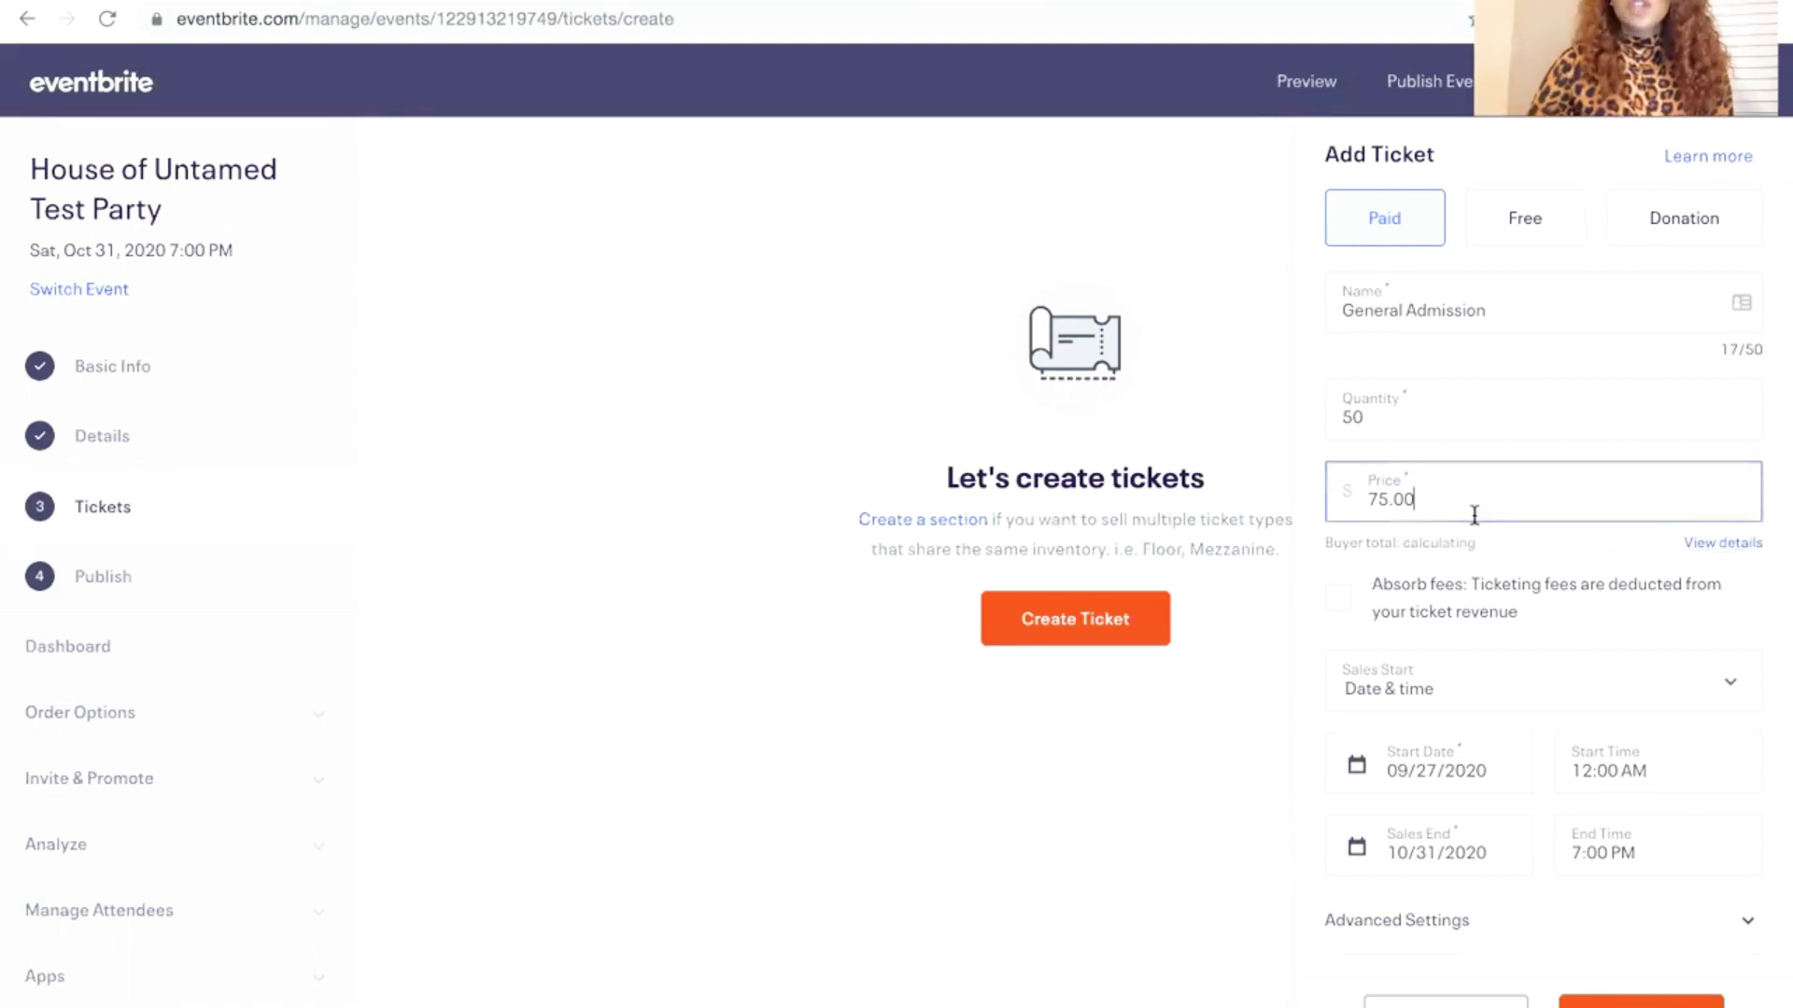
{"action": "type", "text": "80"}
{"action": "left_click", "coordinate": [1490, 554]}
{"action": "triple_click", "coordinate": [1431, 539]}
{"action": "double_click", "coordinate": [1414, 502]}
{"action": "left_click", "coordinate": [1412, 578]}
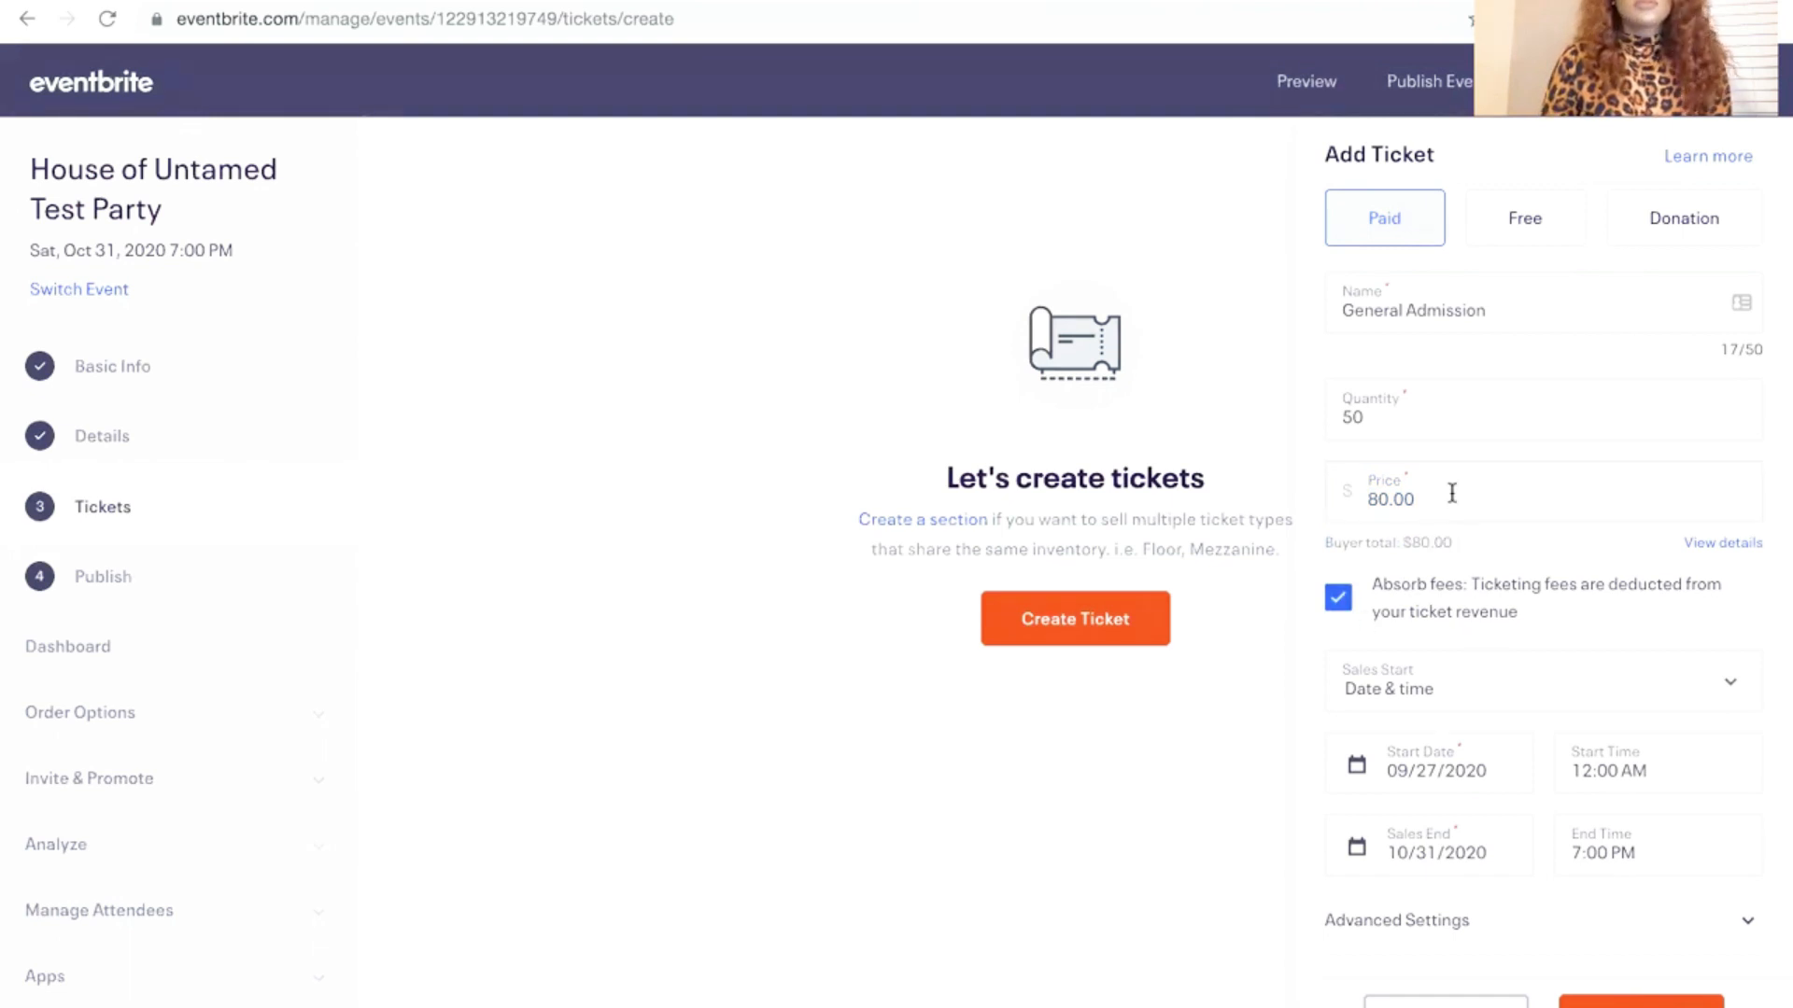
Check the available sales start triggers, start dates and start times for the ticket
{"action": "left_click", "coordinate": [1429, 705]}
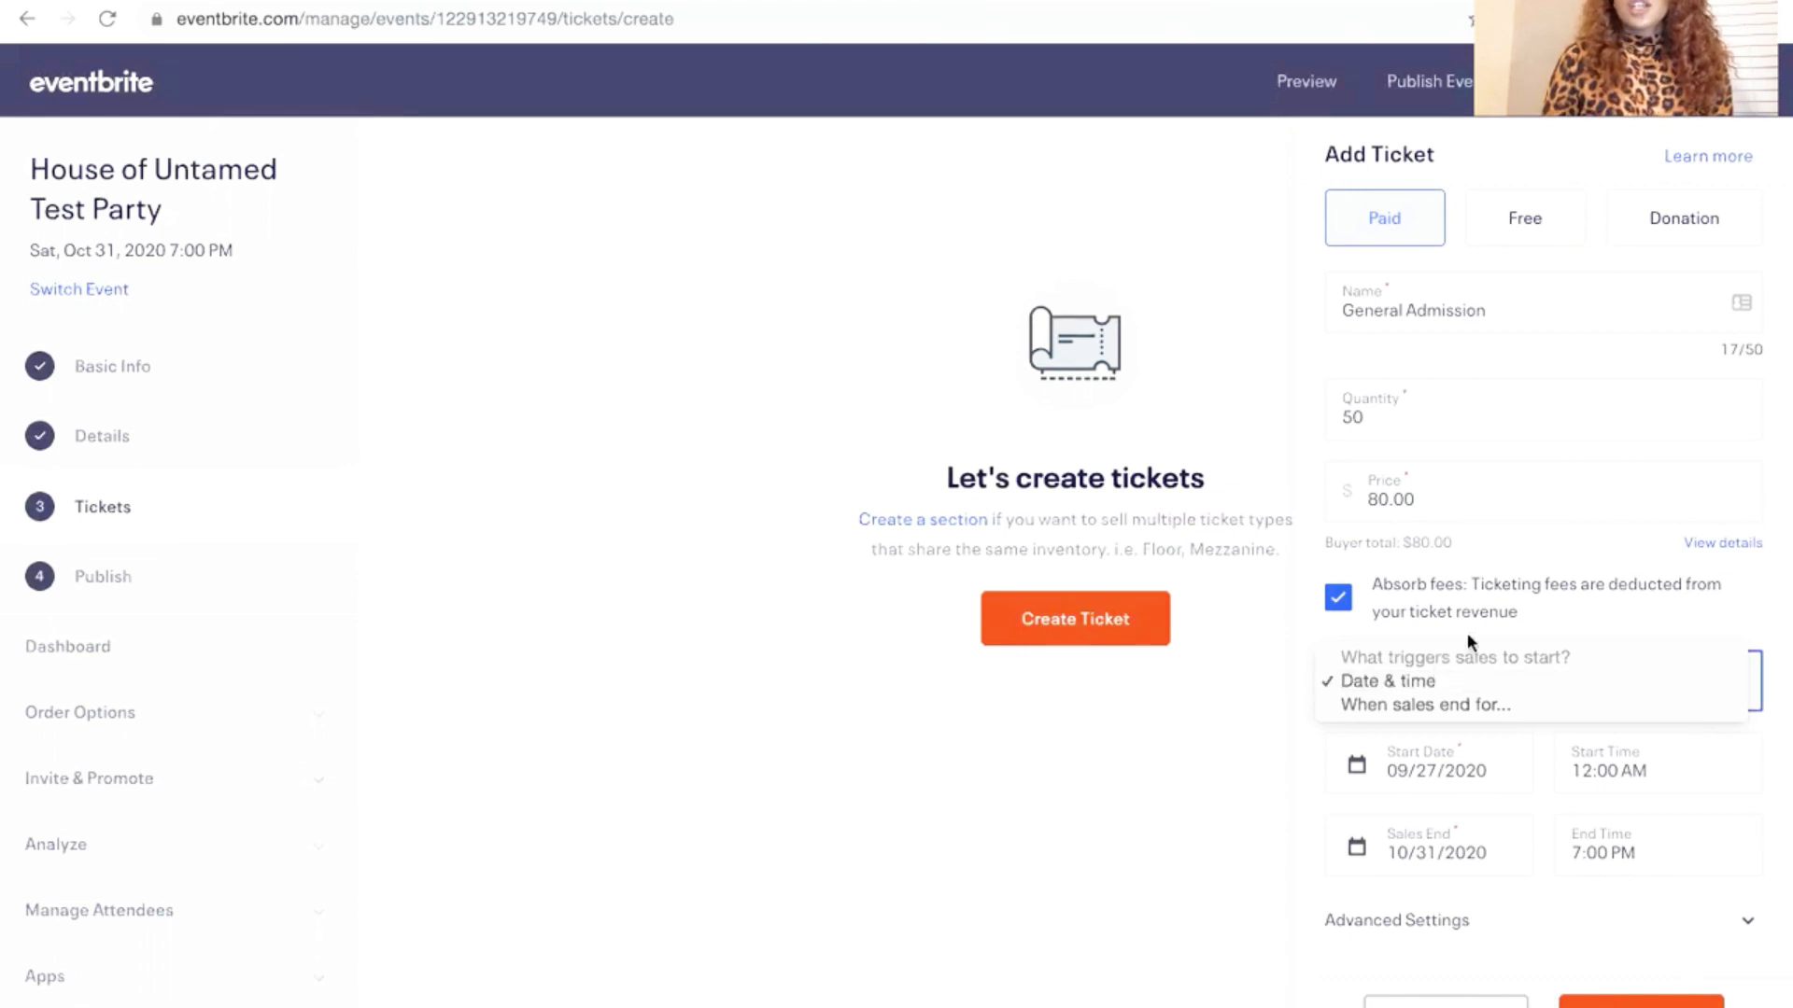
{"action": "left_click", "coordinate": [1581, 610]}
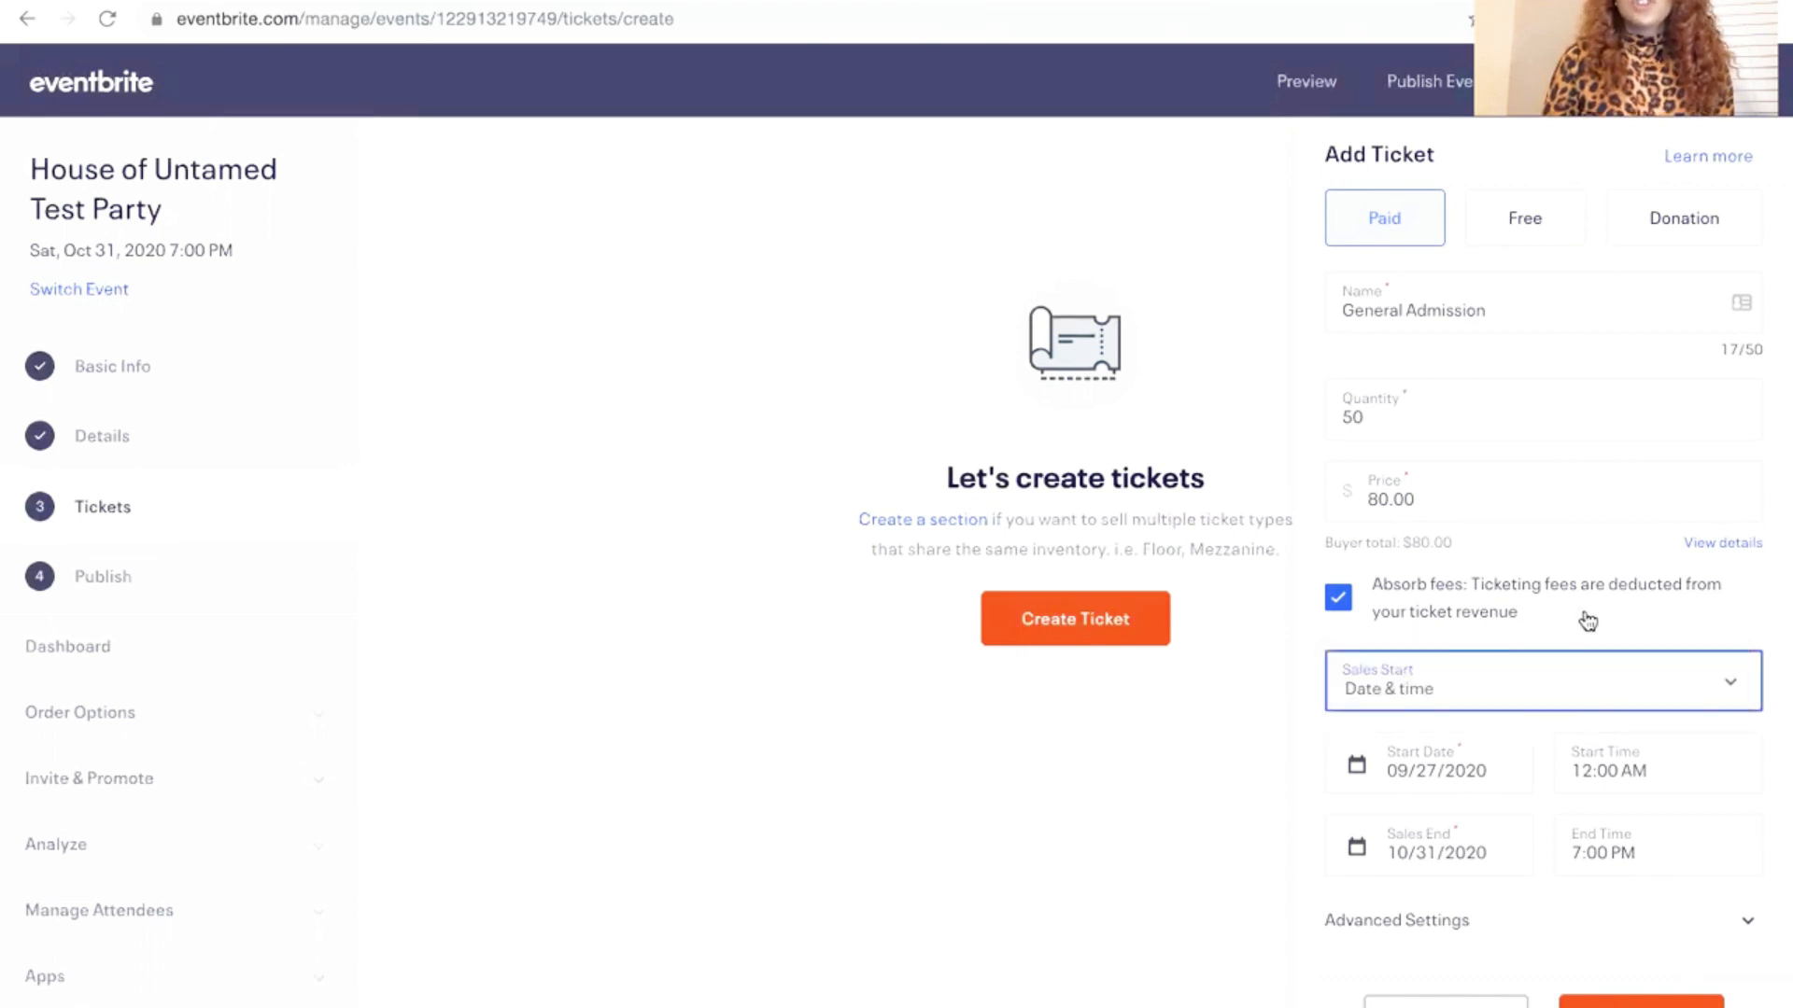
{"action": "left_click", "coordinate": [1383, 779]}
{"action": "scroll", "coordinate": [1588, 591], "scroll_direction": "down", "scroll_amount": 3}
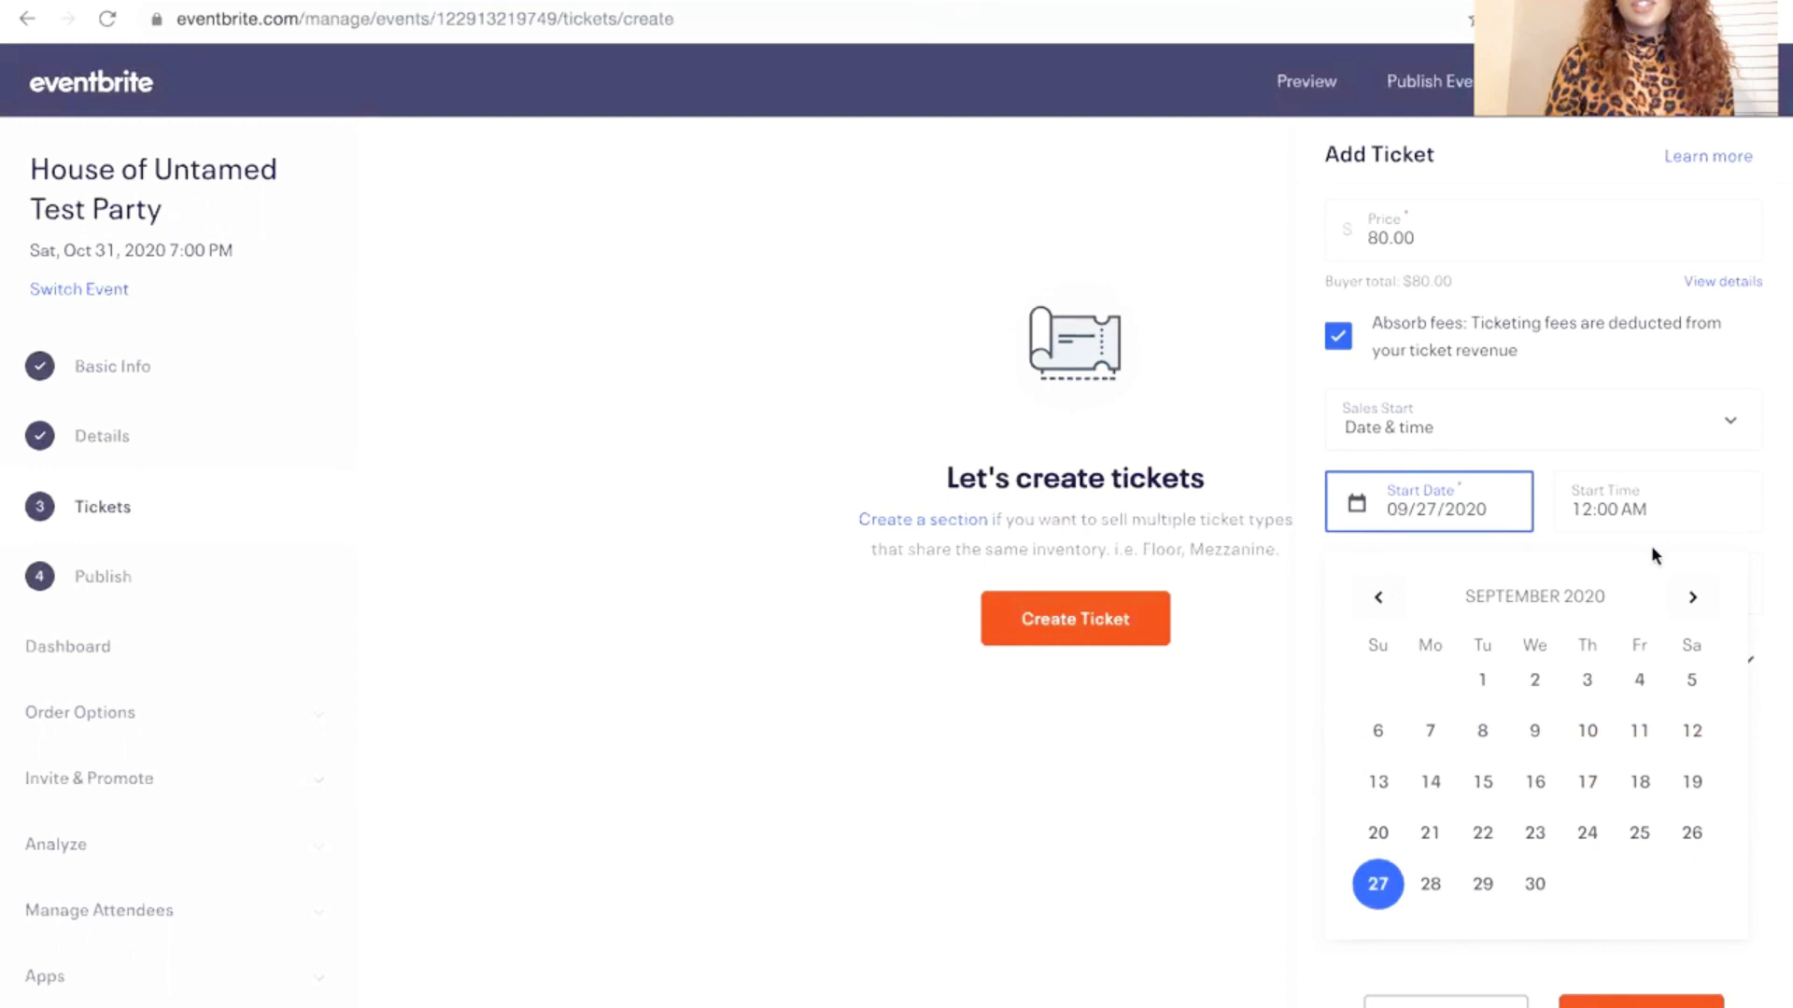
{"action": "left_click", "coordinate": [1671, 525]}
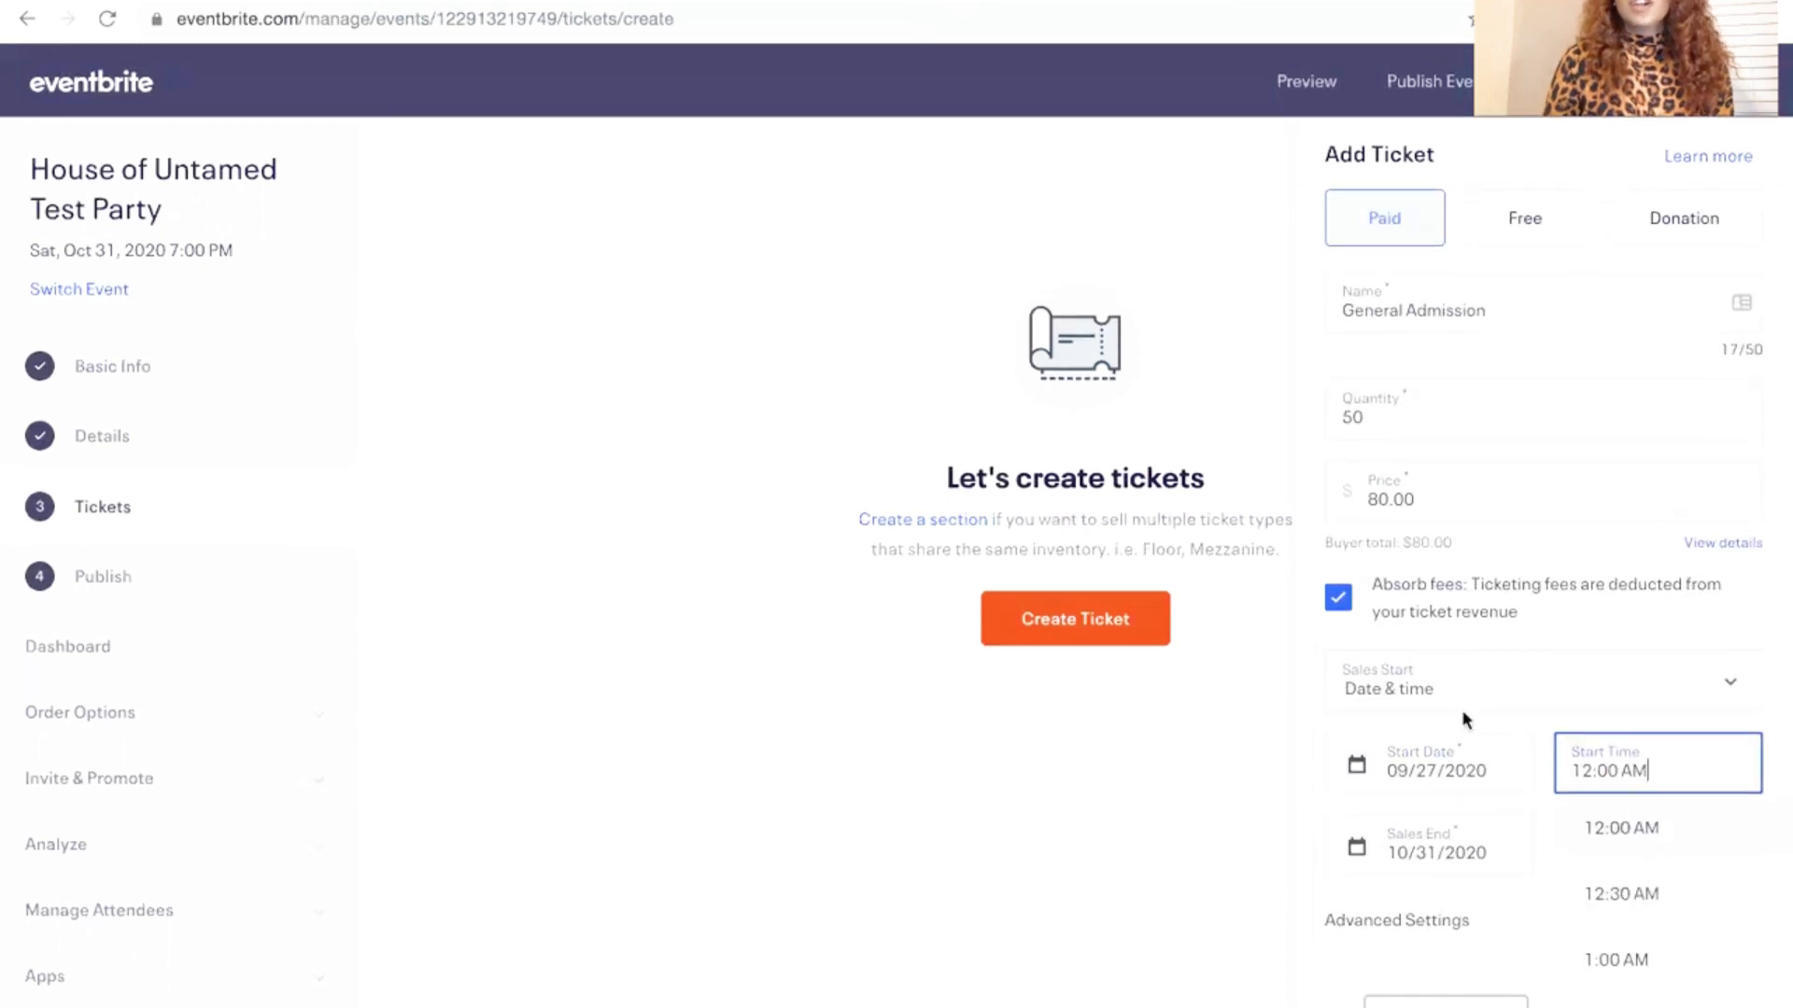
Rename the ticket "Early Bird Hottie Week Pass"
{"action": "triple_click", "coordinate": [1481, 313]}
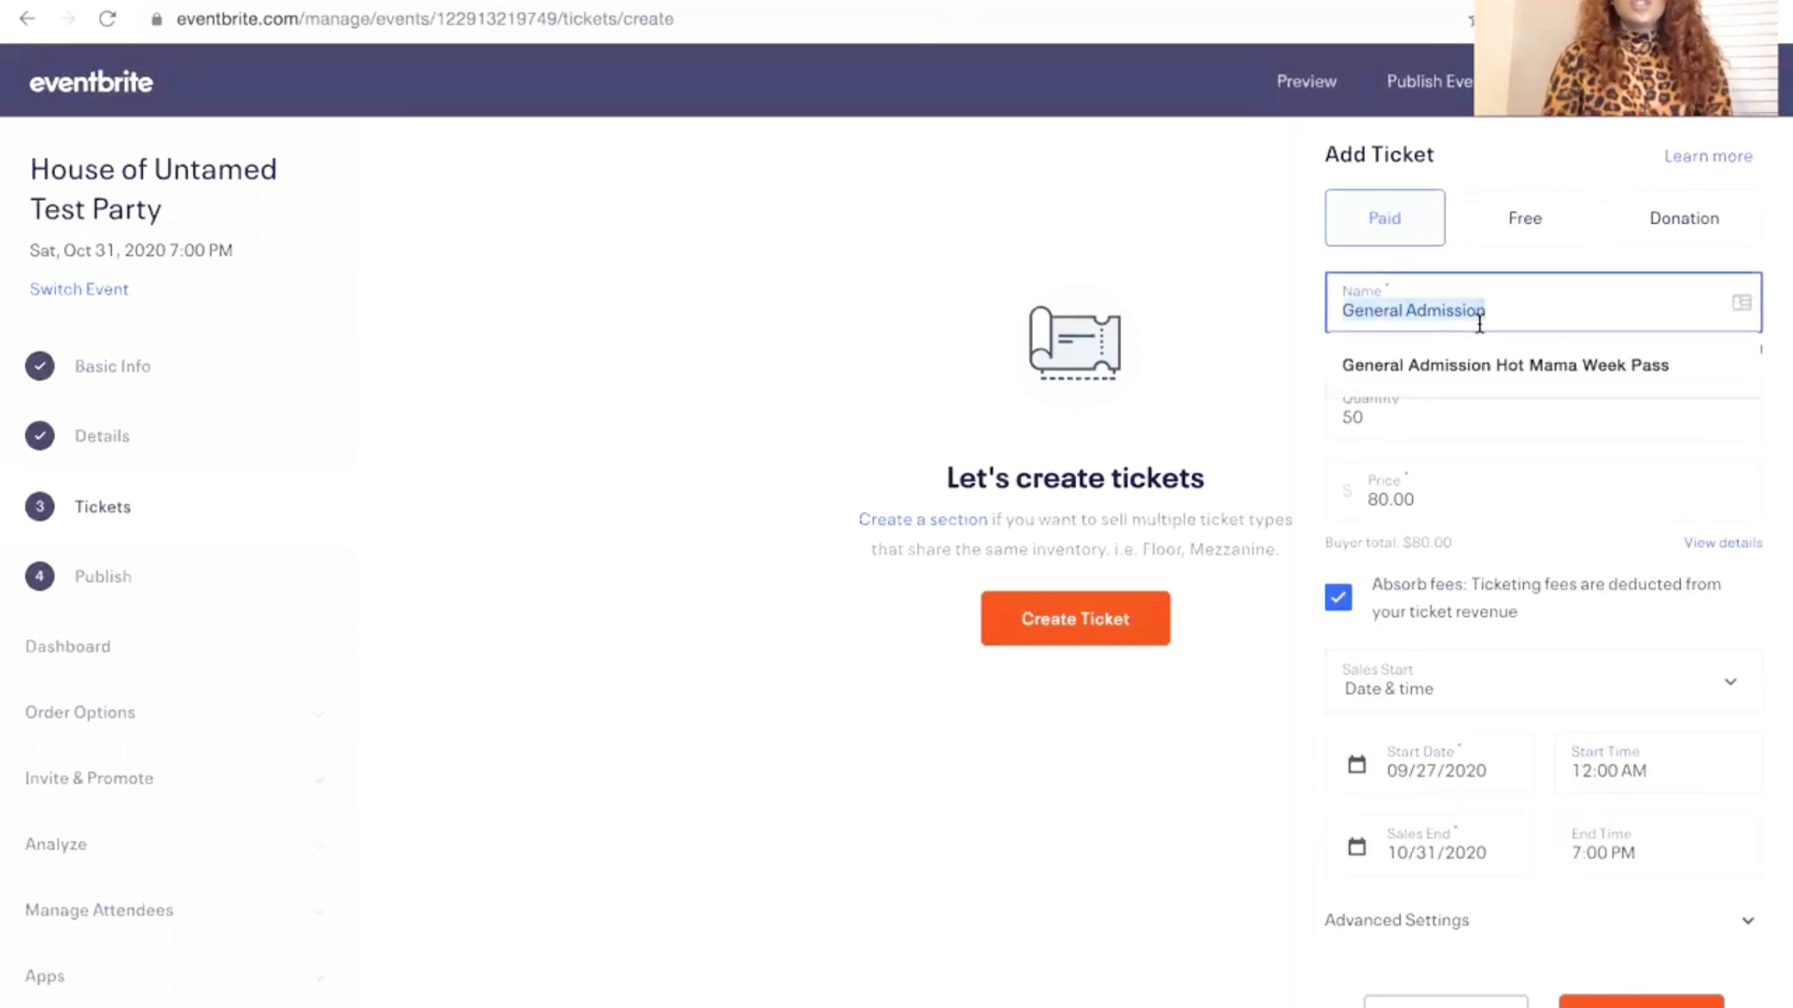
{"action": "type", "text": "Early Bird Hottie Week Pass"}
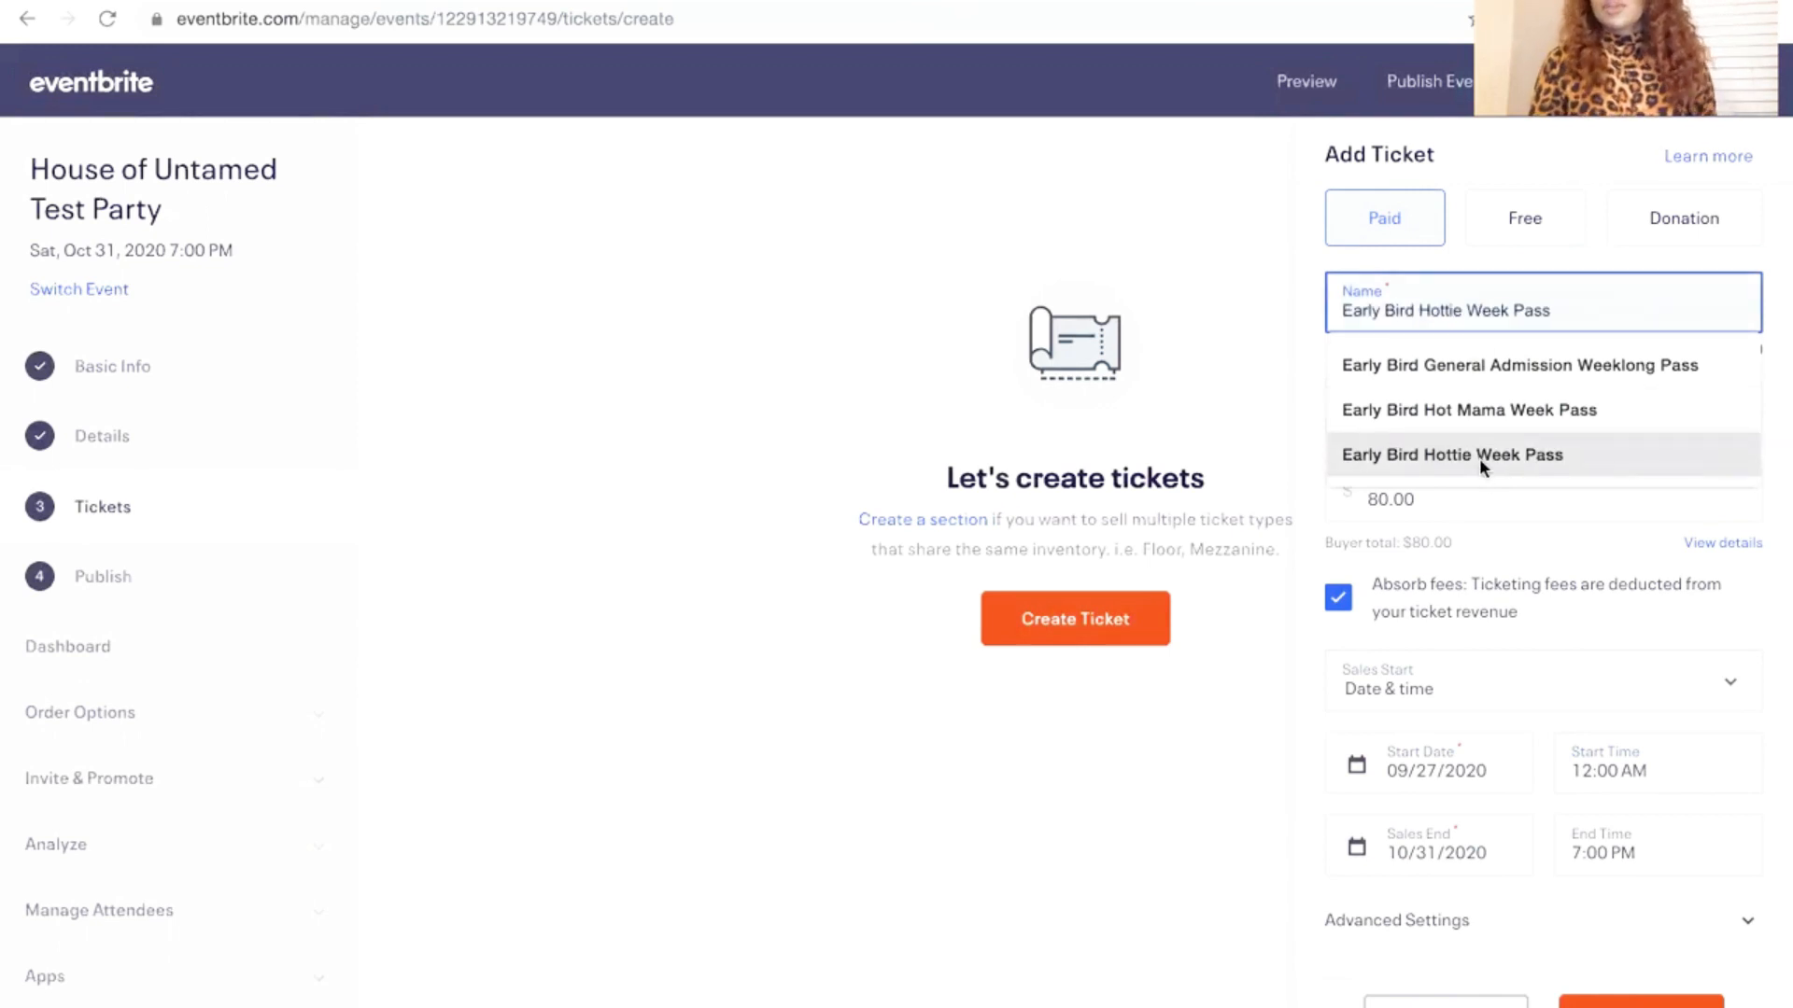
{"action": "left_click", "coordinate": [1482, 464]}
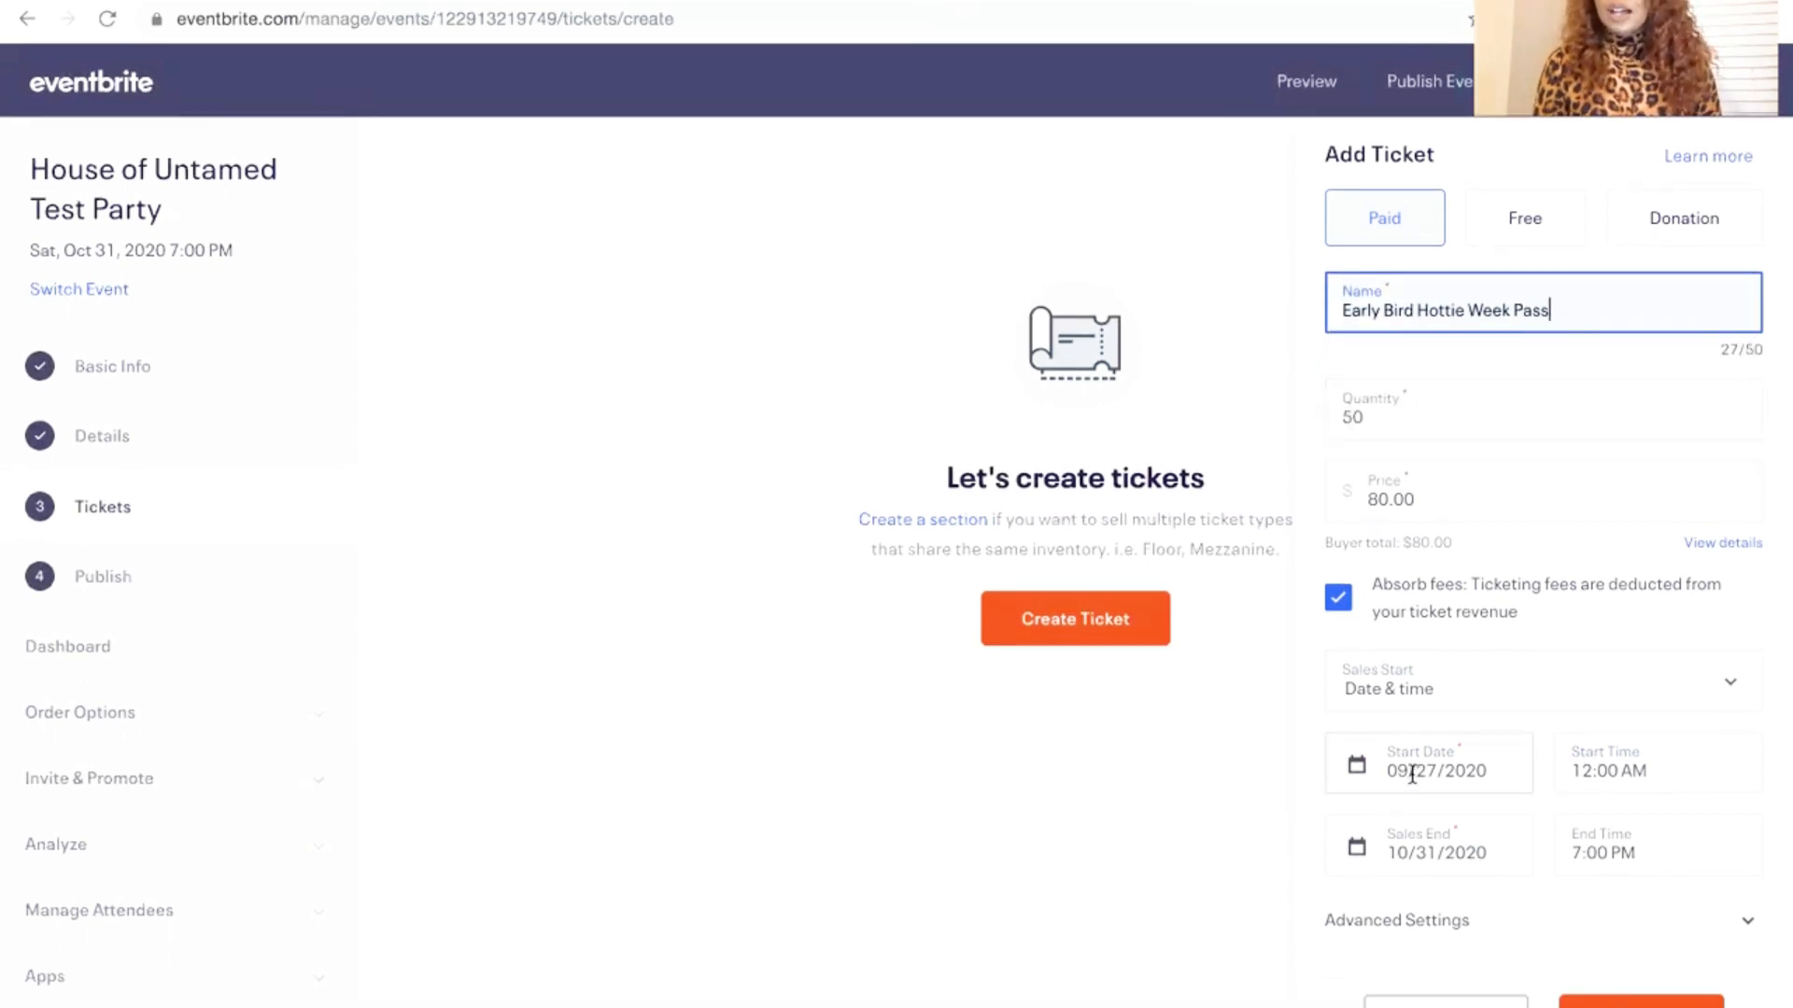
Set the ticket sales to end on 10/17/2020 at 11:30 PM and save the ticket
{"action": "left_click", "coordinate": [1394, 850]}
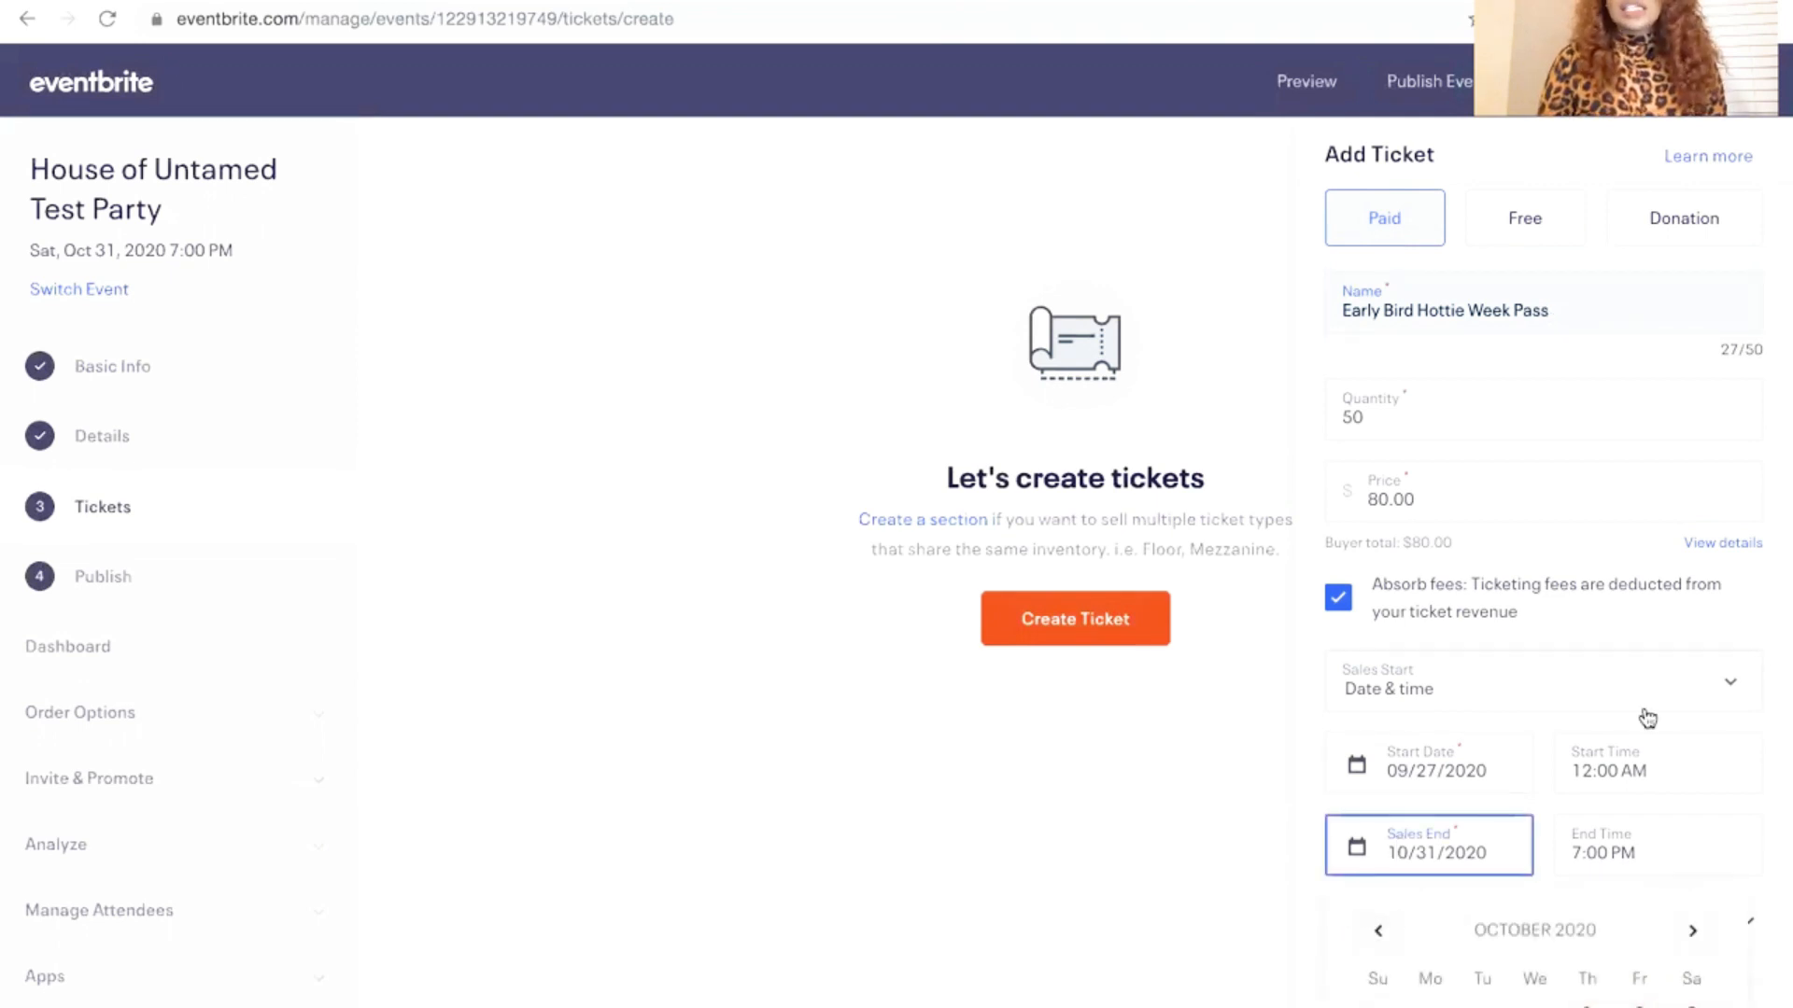
{"action": "scroll", "coordinate": [1649, 720], "scroll_direction": "down", "scroll_amount": 3}
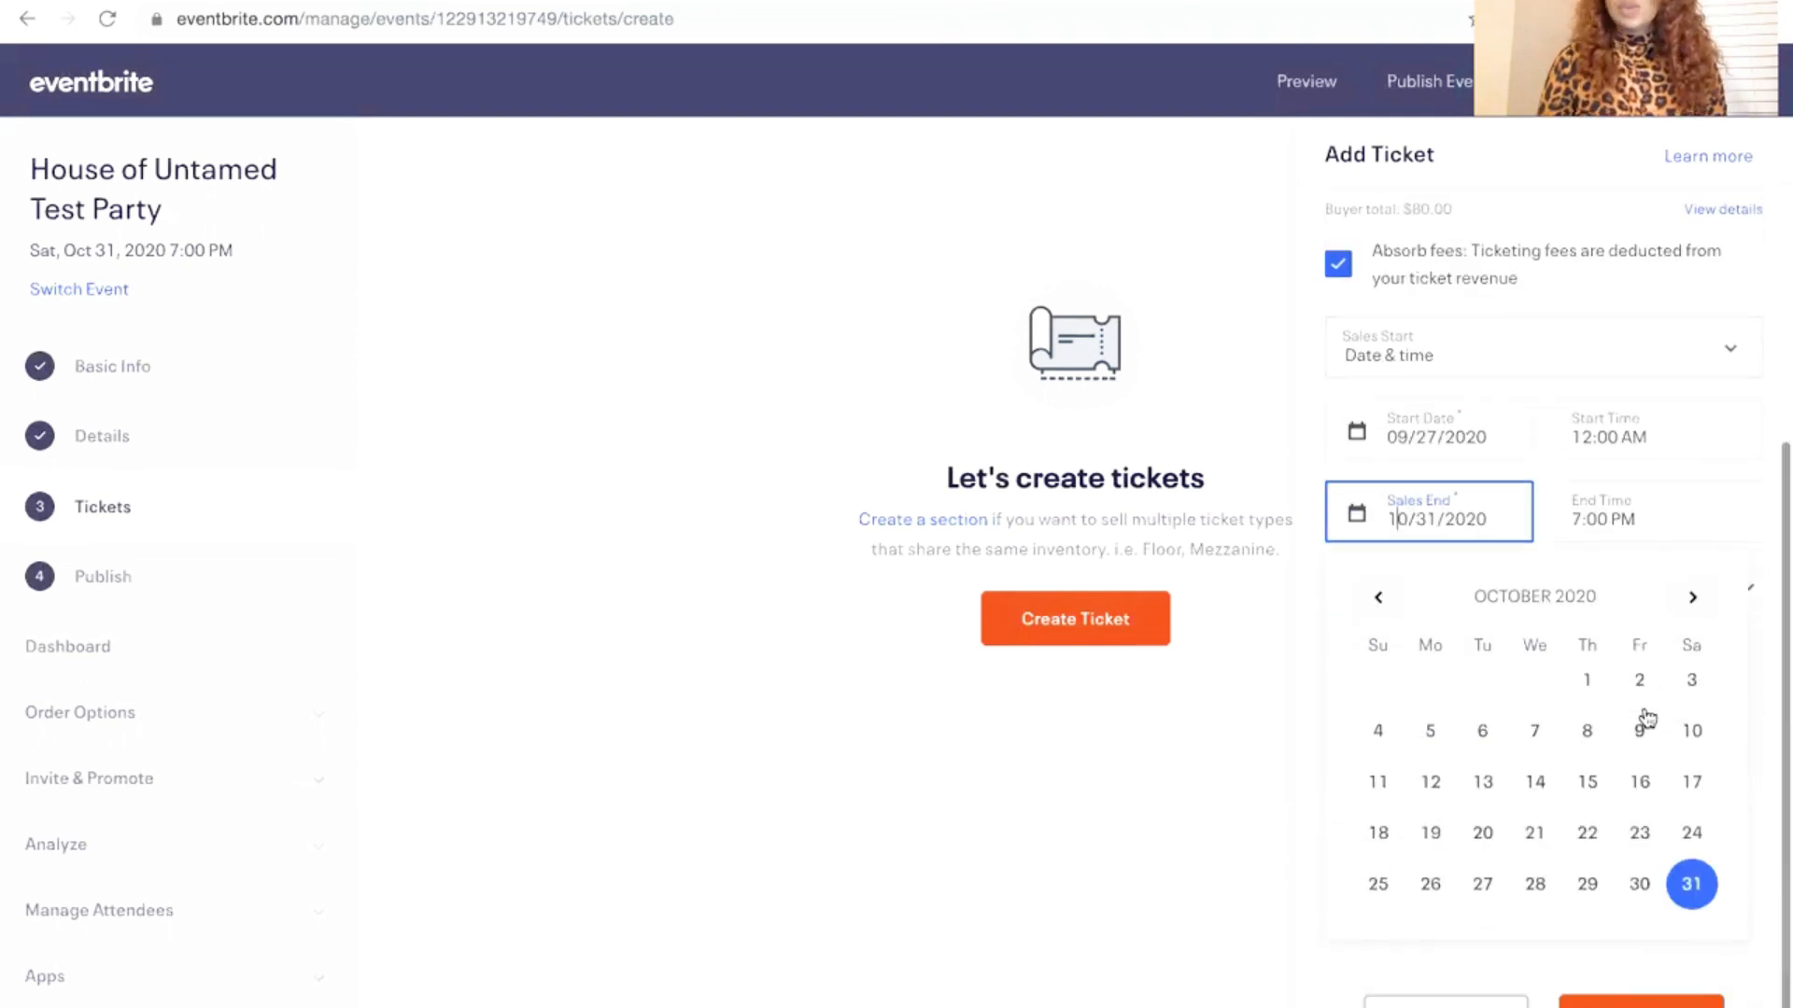
{"action": "left_click", "coordinate": [1382, 607]}
{"action": "left_click", "coordinate": [1699, 602]}
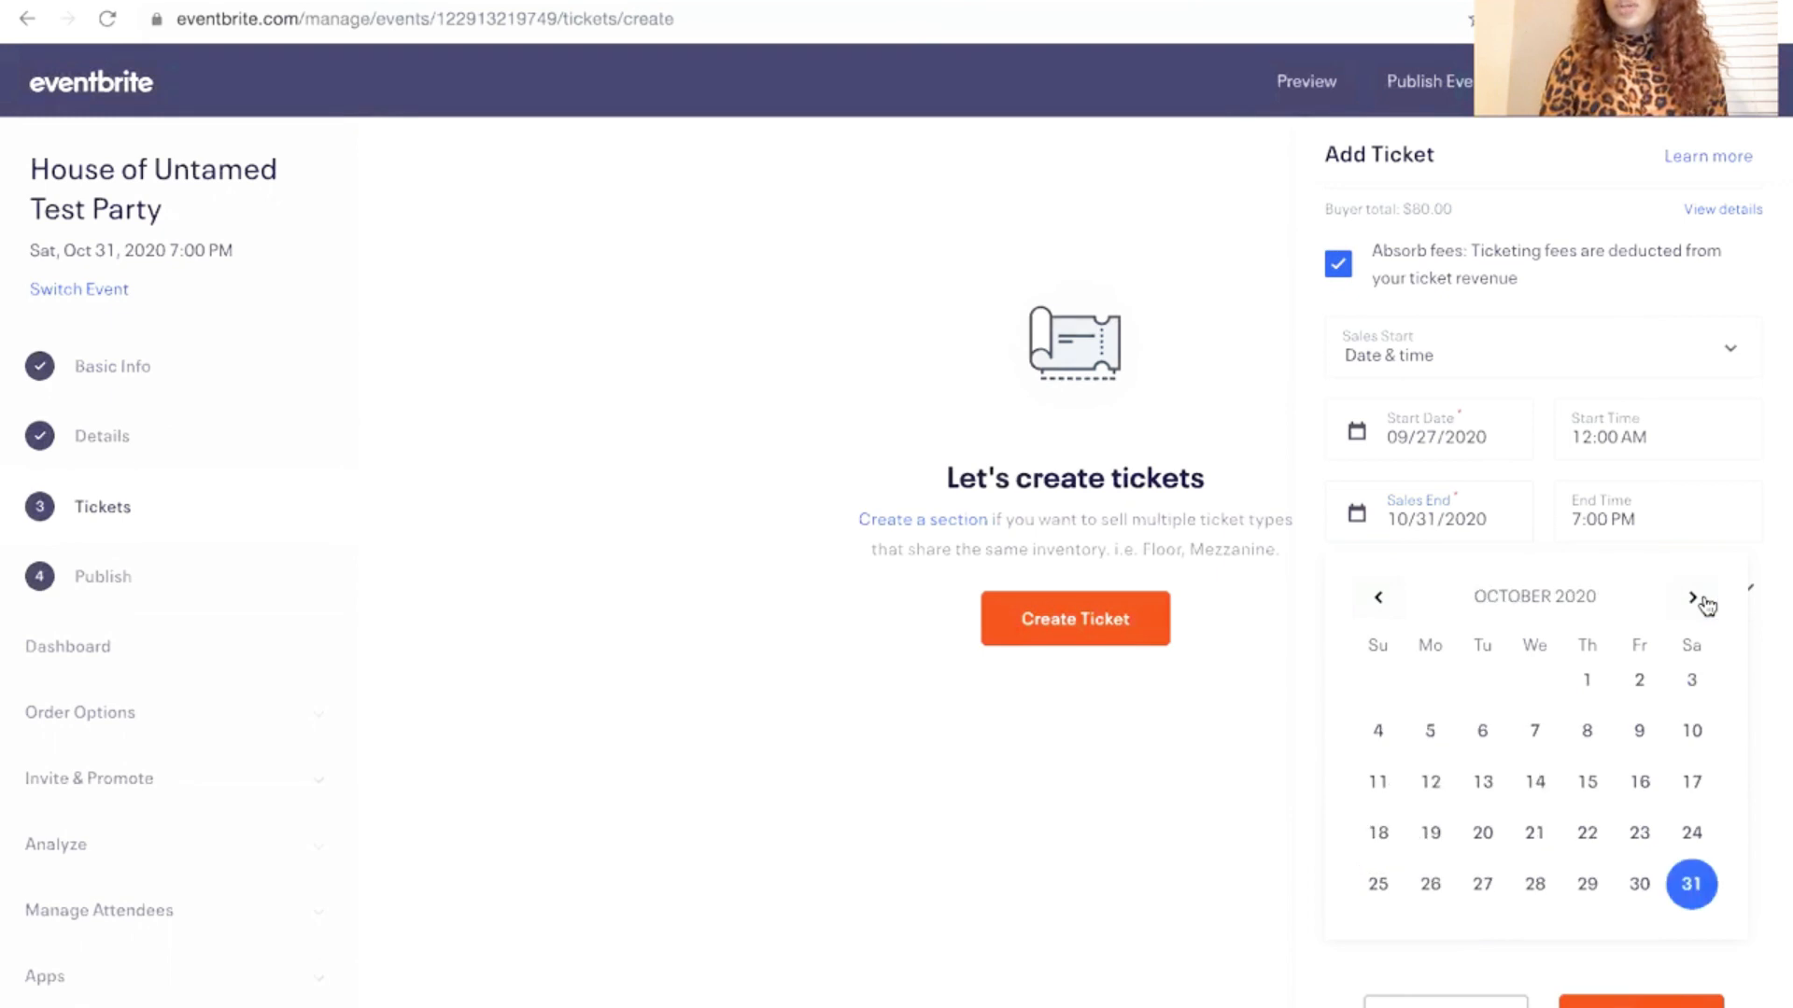
{"action": "left_click", "coordinate": [1693, 783]}
{"action": "left_click", "coordinate": [1602, 840]}
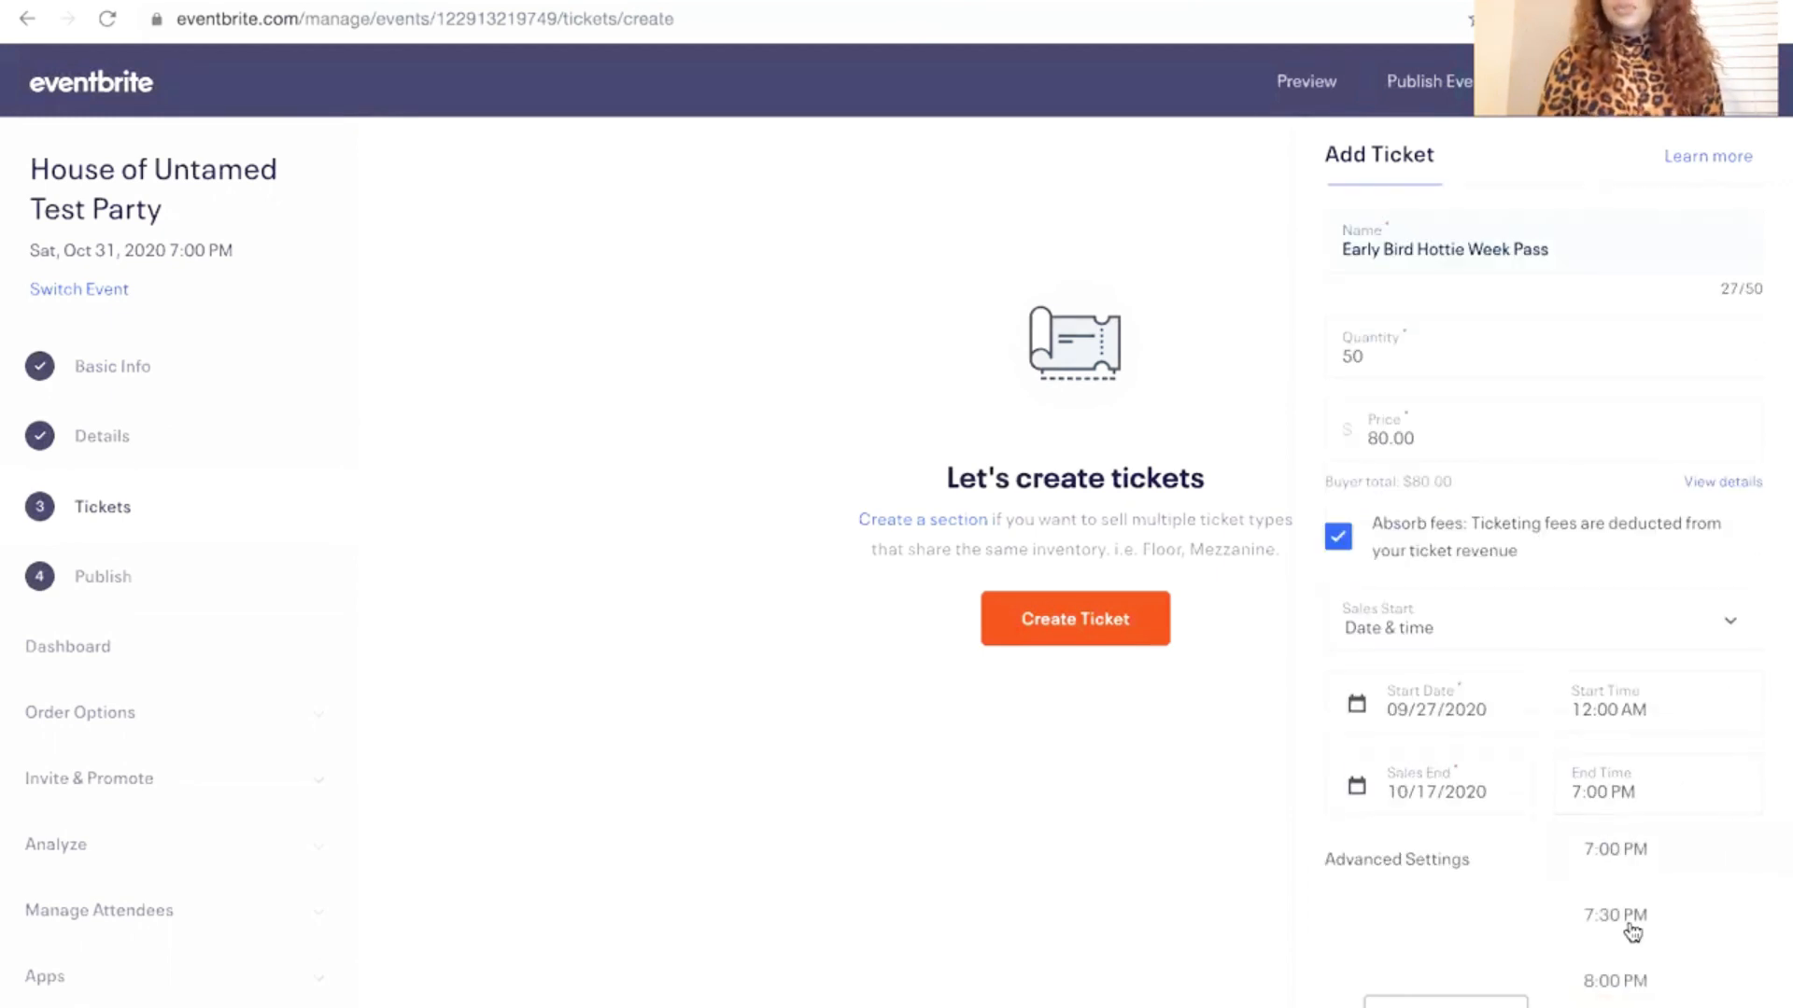
{"action": "scroll", "coordinate": [1632, 934], "scroll_direction": "down", "scroll_amount": 3}
{"action": "left_click", "coordinate": [1633, 1004]}
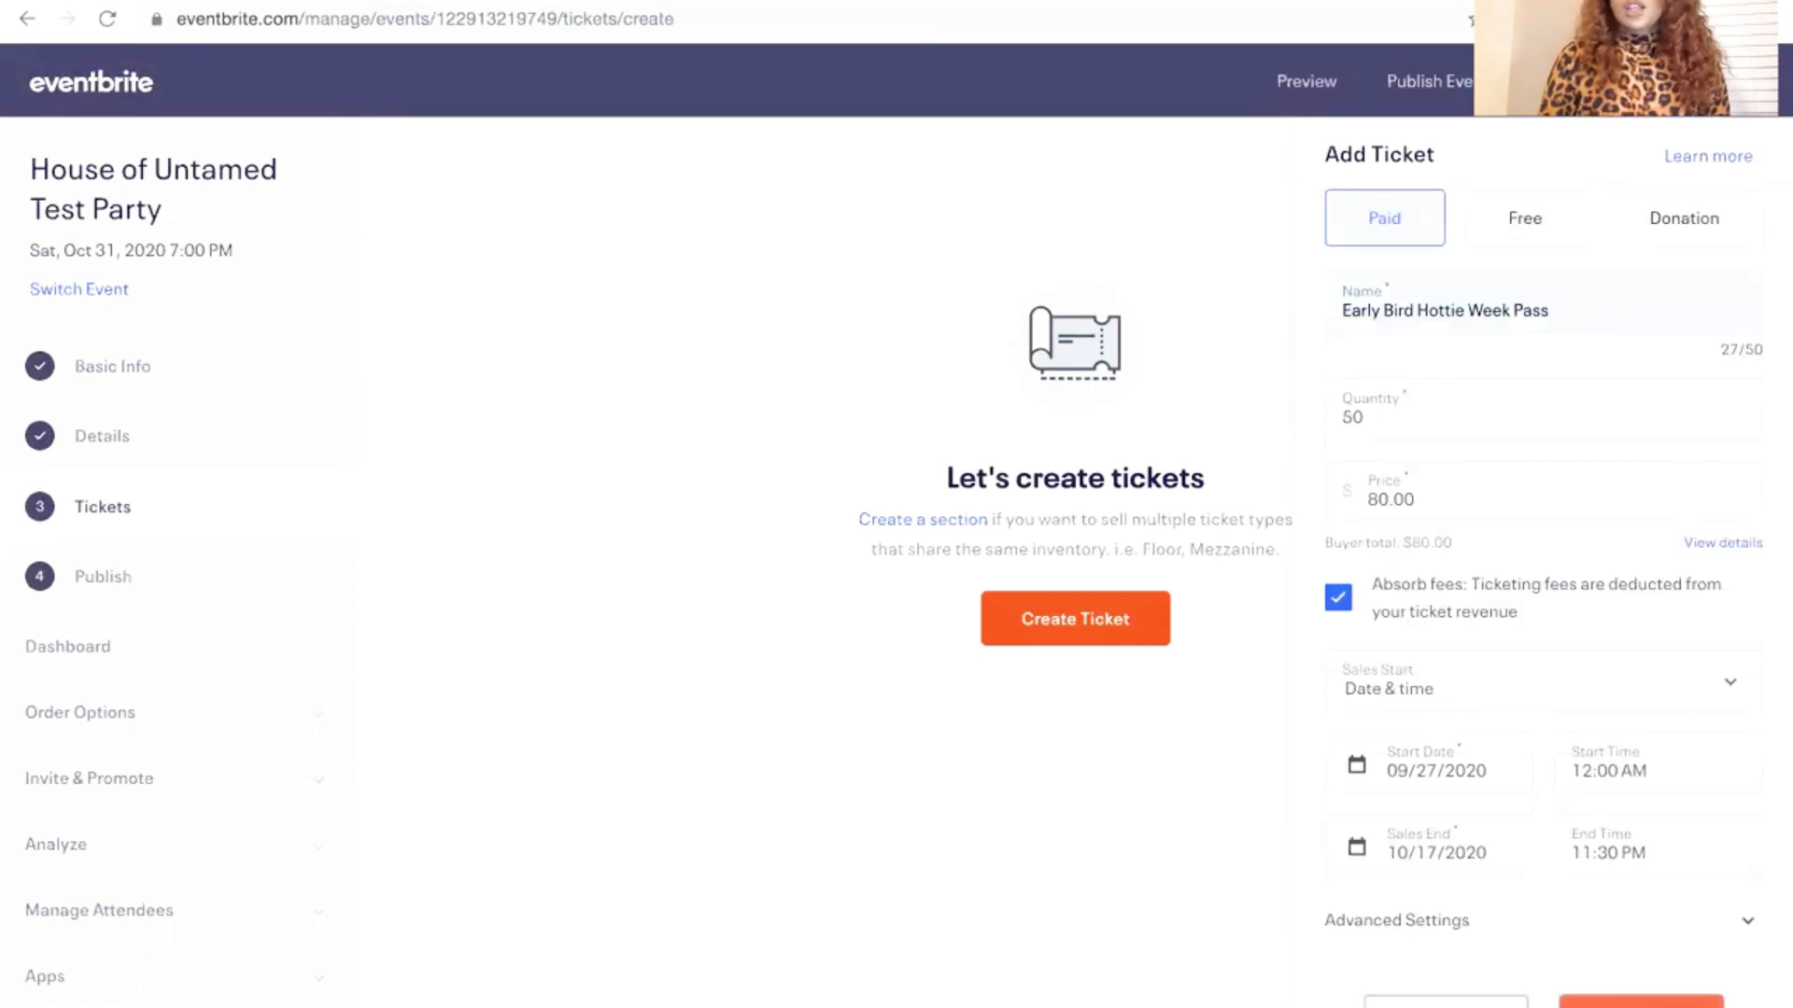
{"action": "left_click", "coordinate": [1641, 1002]}
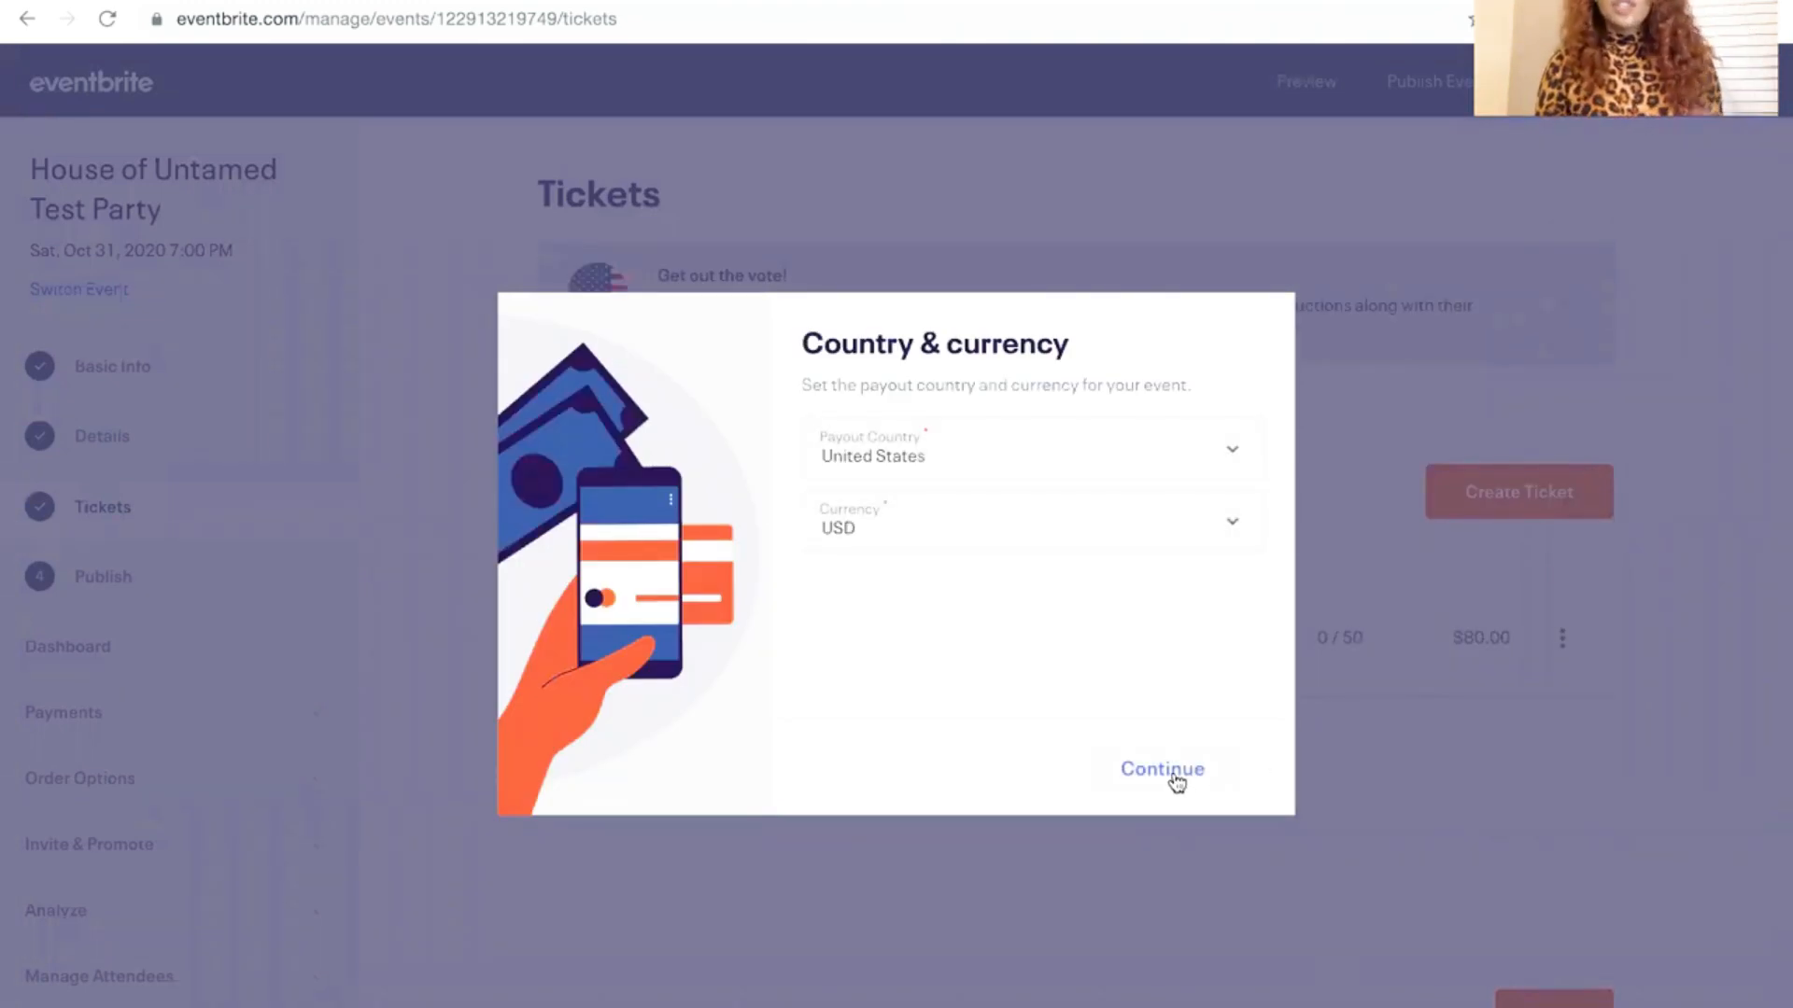
Confirm United States as the payout country and USD as the event currency
{"action": "left_click", "coordinate": [1174, 780]}
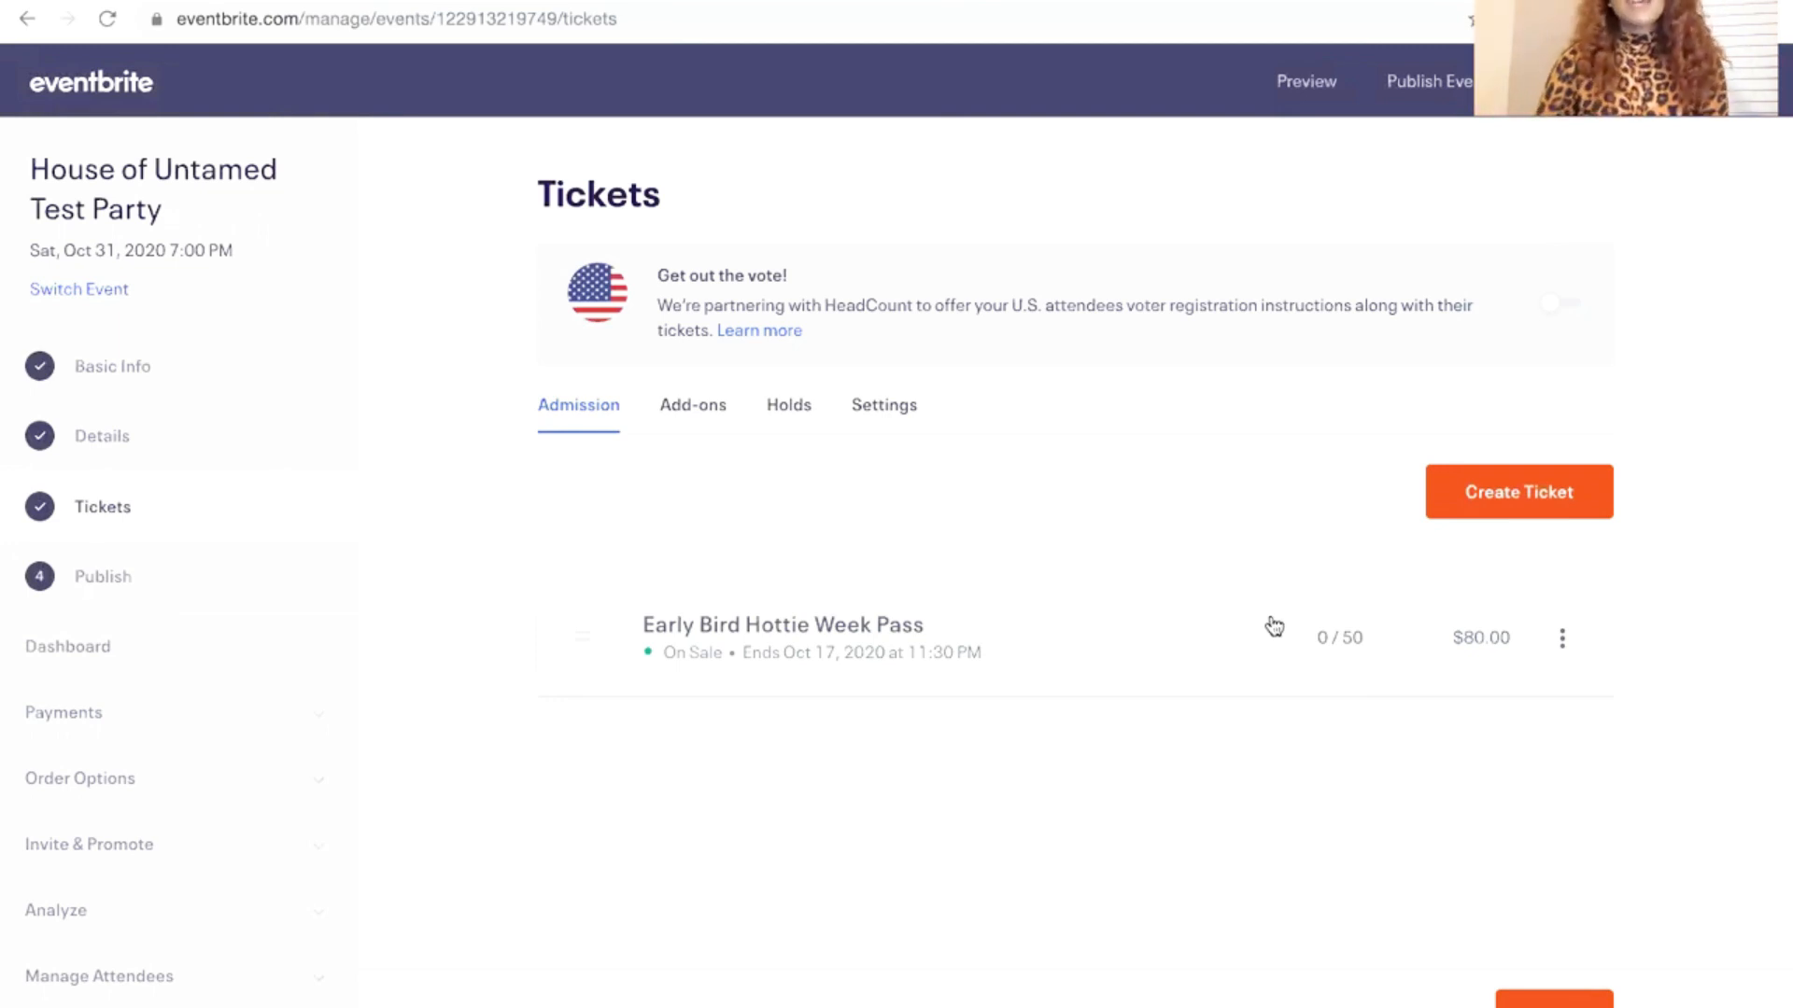
Check the blank new-ticket form and the advanced settings of the Early Bird Hottie Week Pass ticket
{"action": "left_click", "coordinate": [1500, 493]}
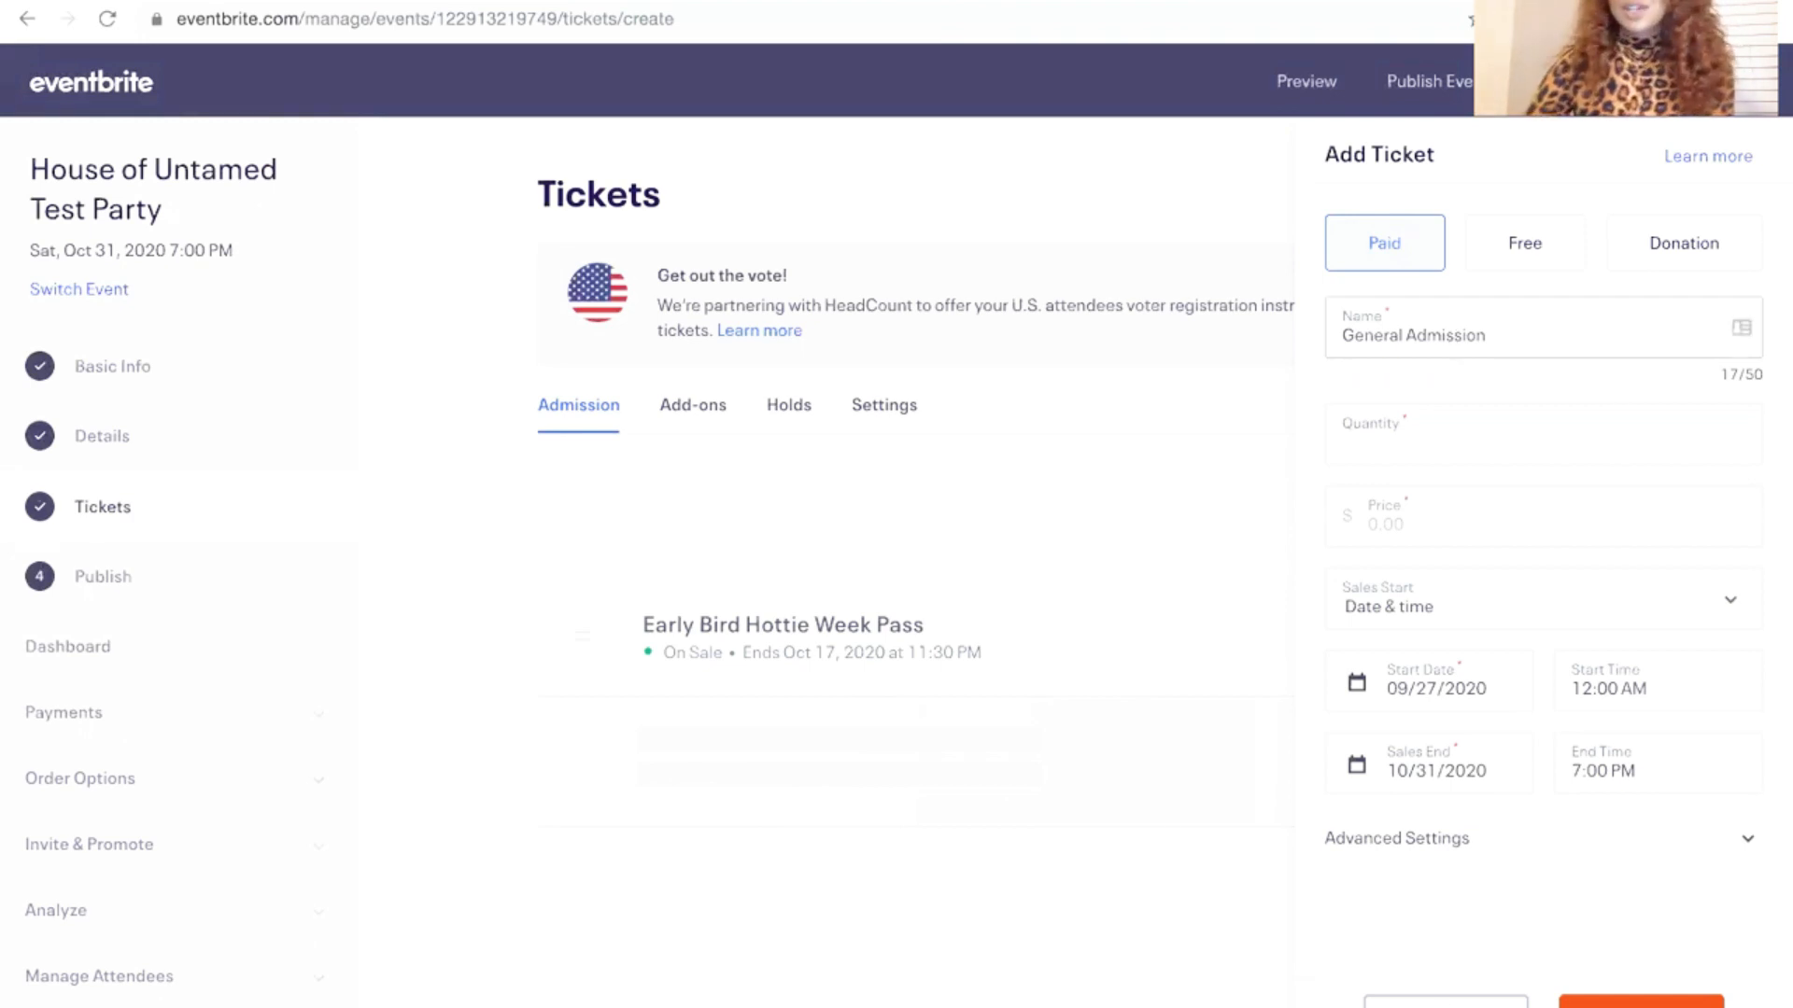
{"action": "left_click", "coordinate": [1457, 999]}
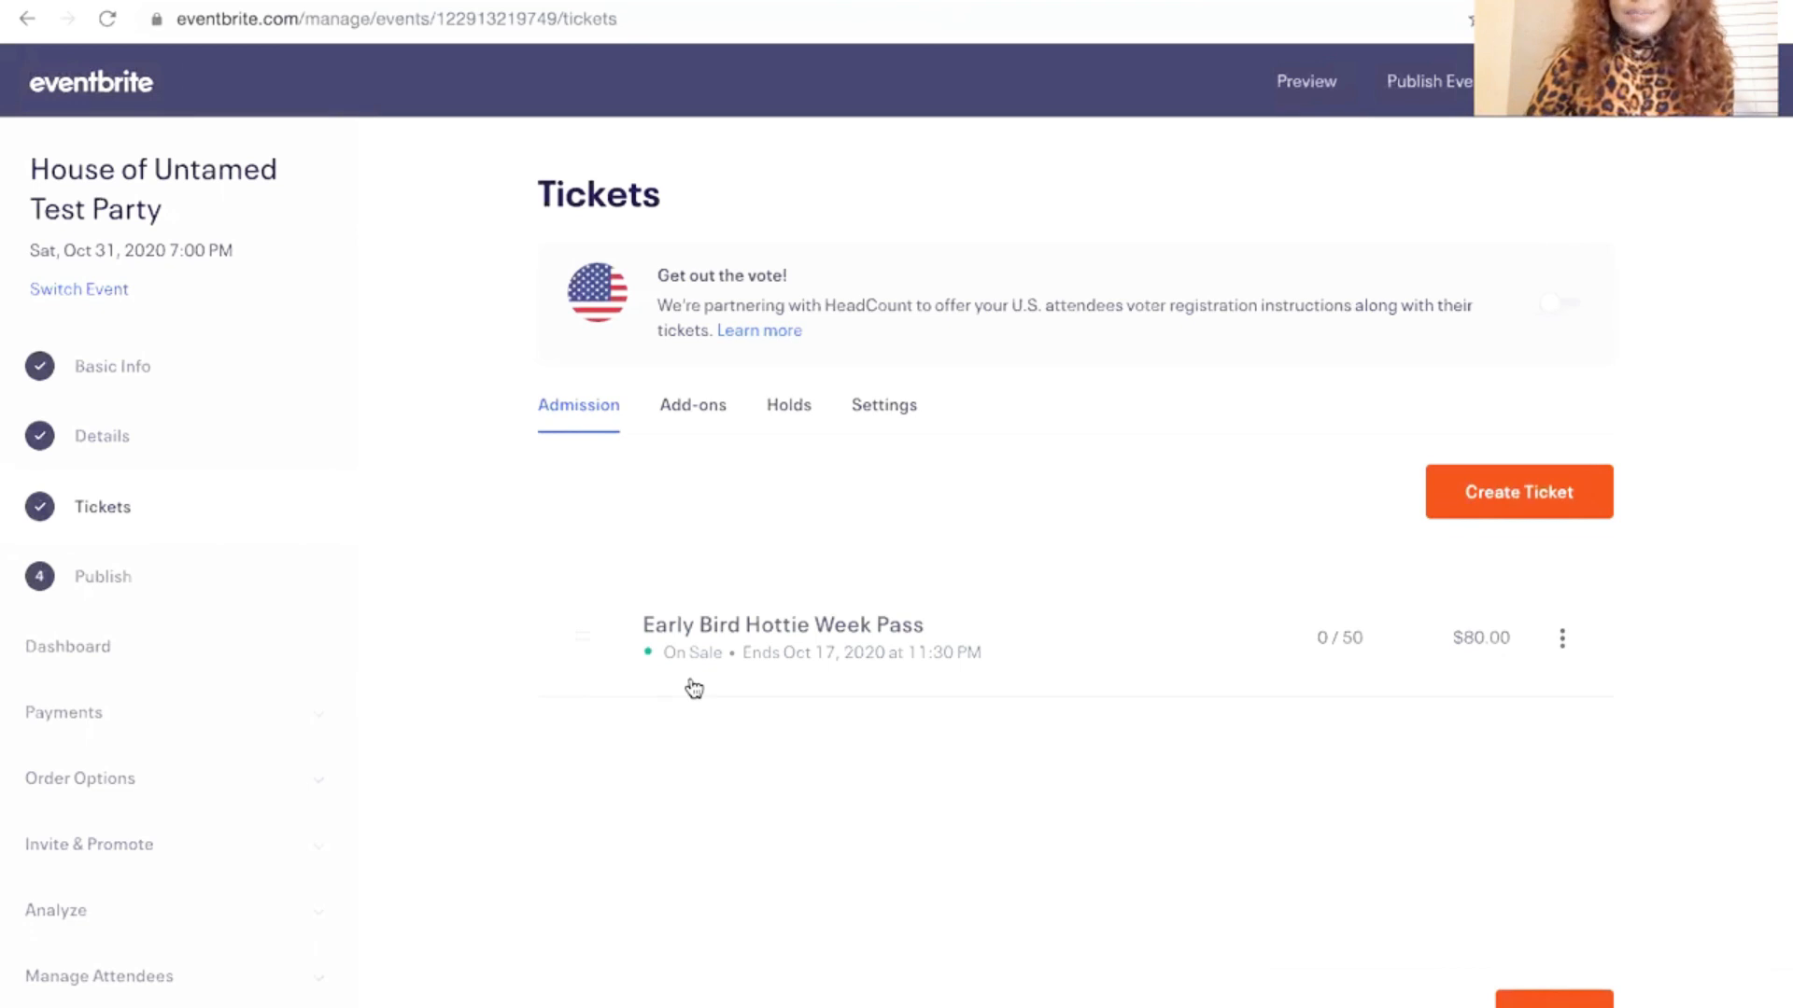
{"action": "scroll", "coordinate": [694, 688], "scroll_direction": "down", "scroll_amount": 1}
{"action": "left_click", "coordinate": [1581, 573]}
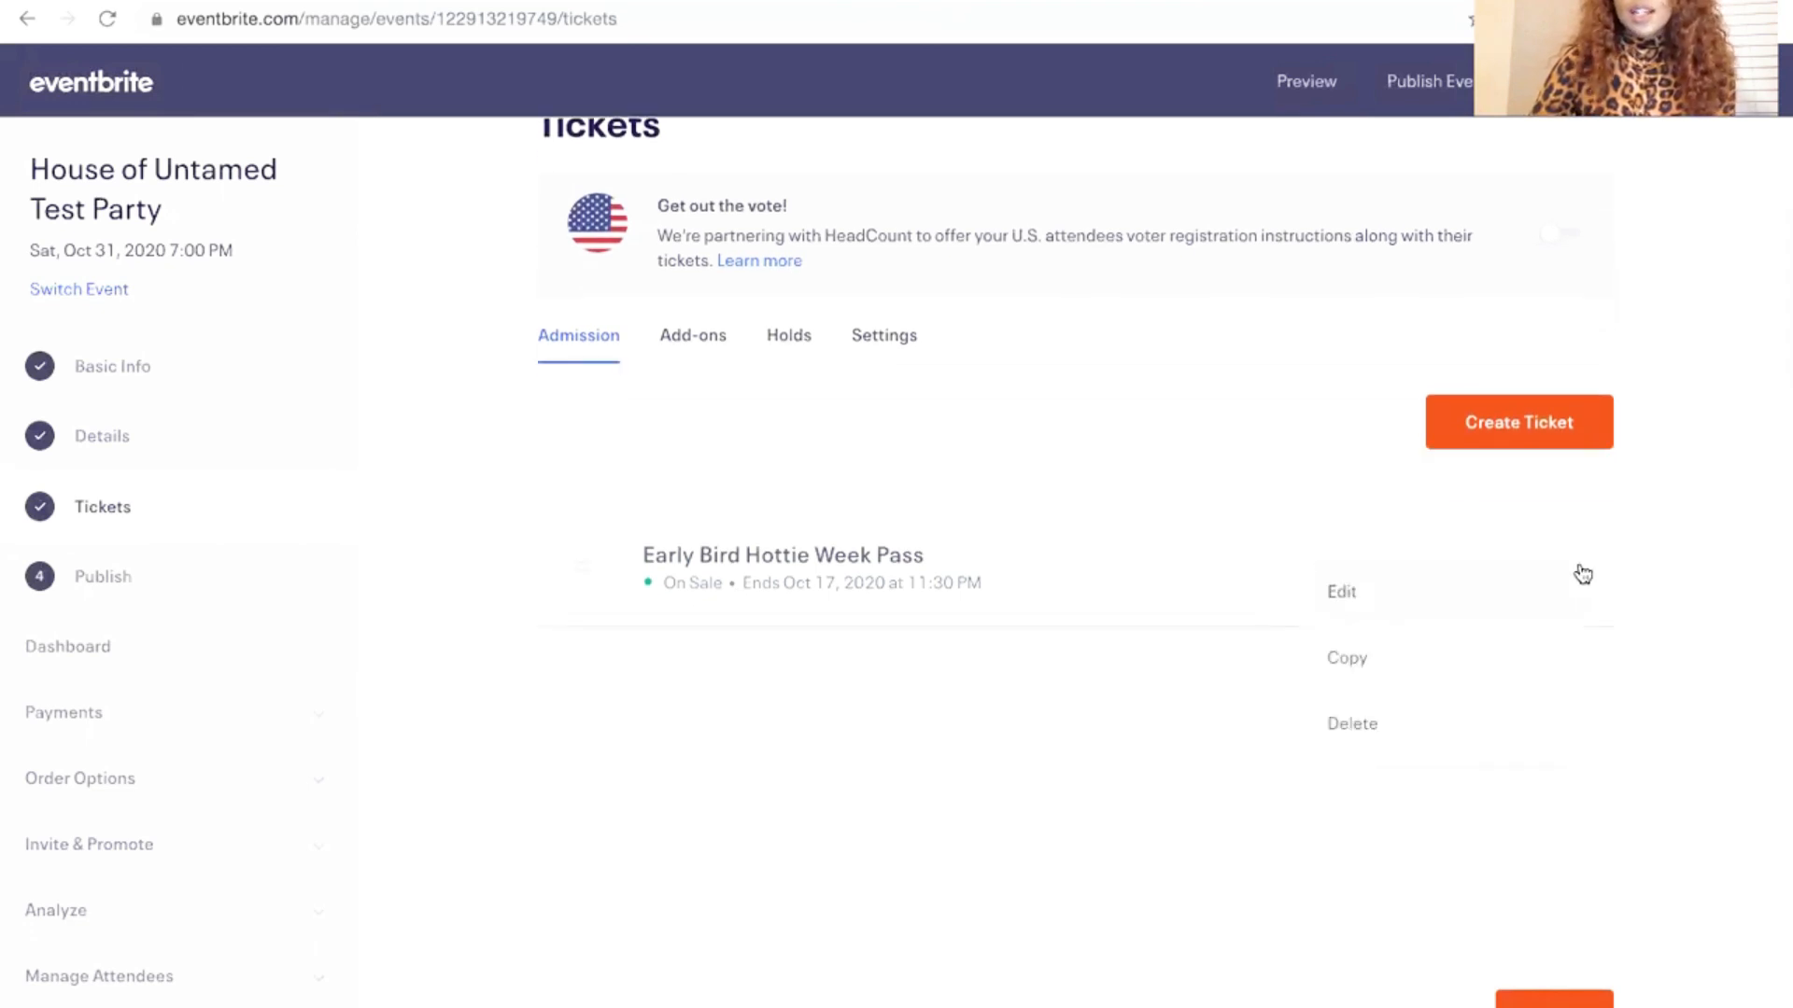
{"action": "left_click", "coordinate": [891, 566]}
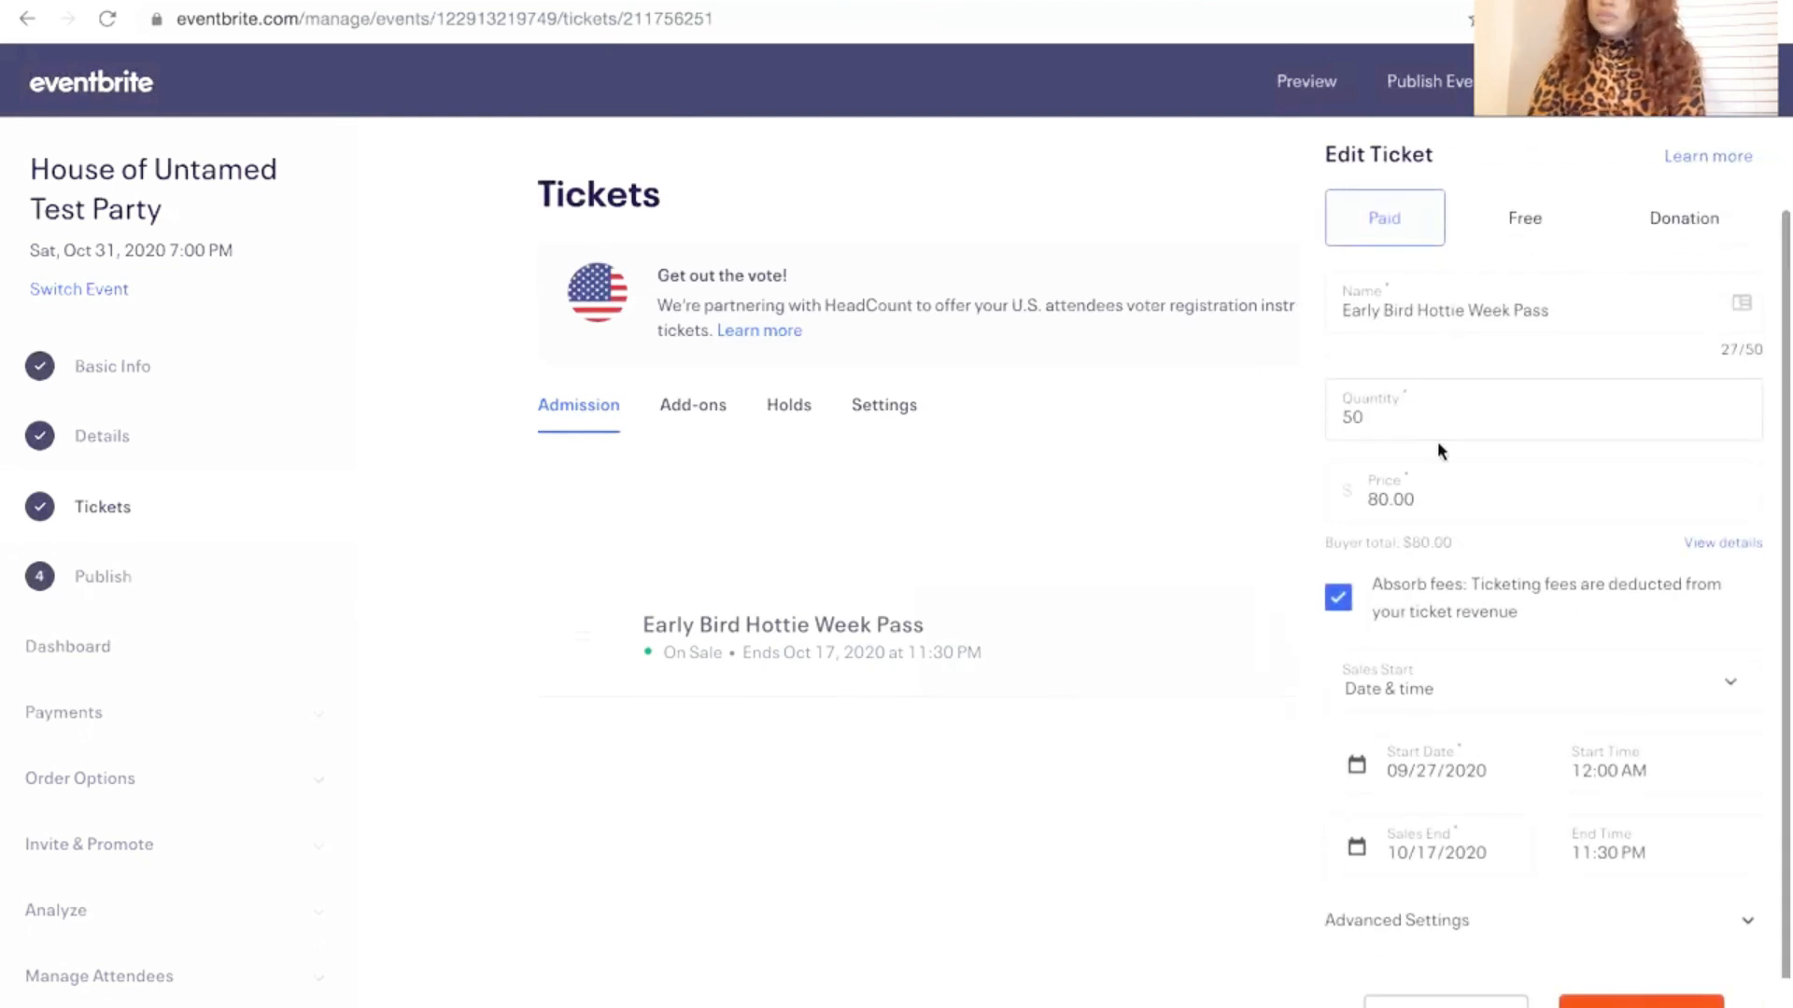
{"action": "left_click", "coordinate": [1561, 921]}
{"action": "scroll", "coordinate": [1645, 691], "scroll_direction": "down", "scroll_amount": 5}
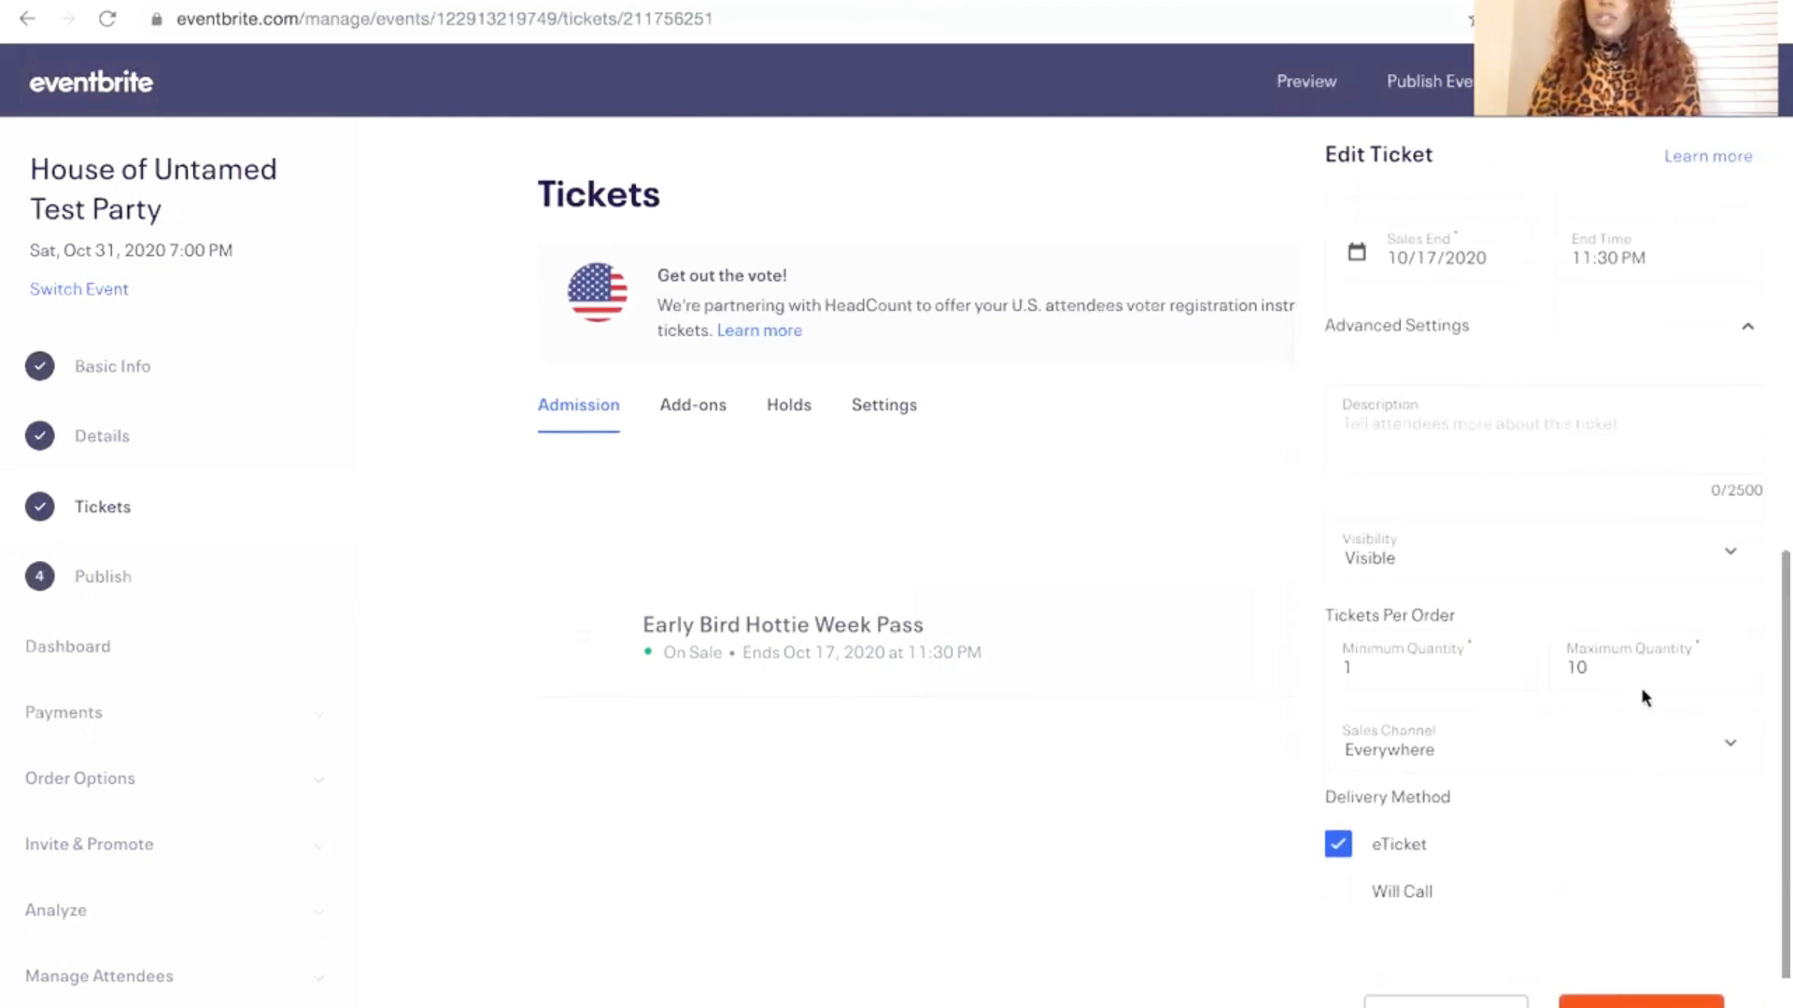
{"action": "left_click", "coordinate": [1598, 453]}
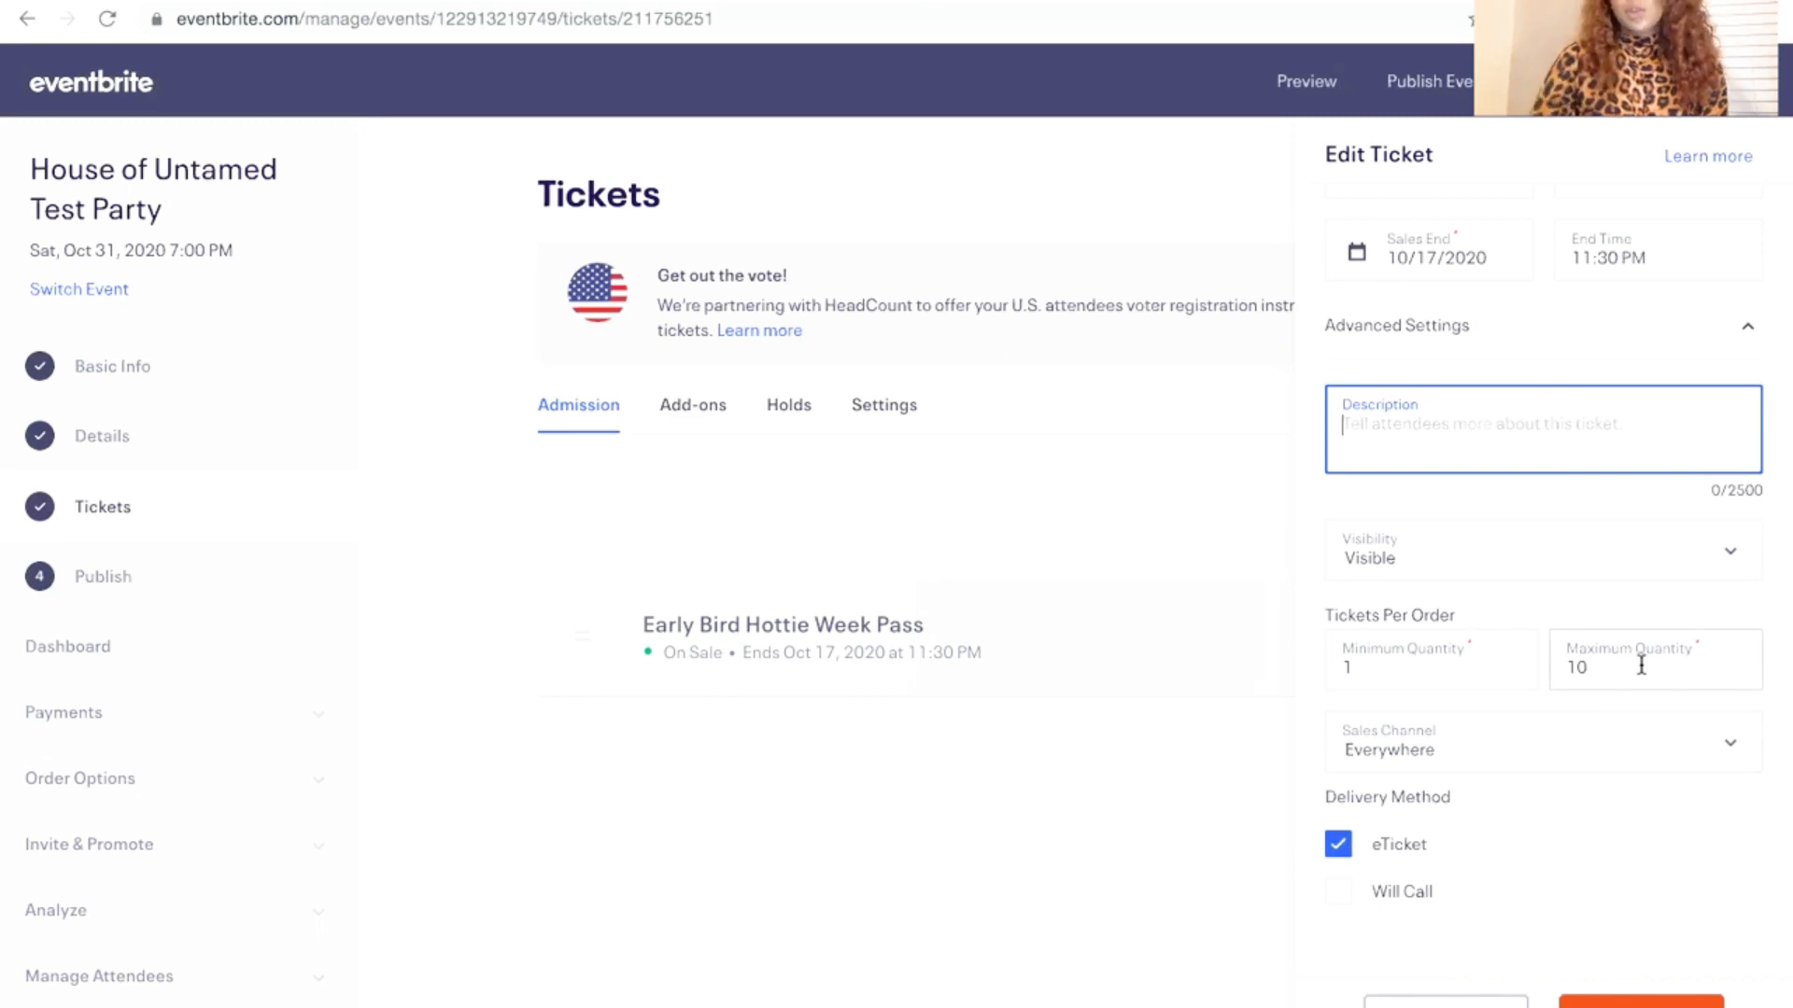
{"action": "left_click", "coordinate": [1388, 1000]}
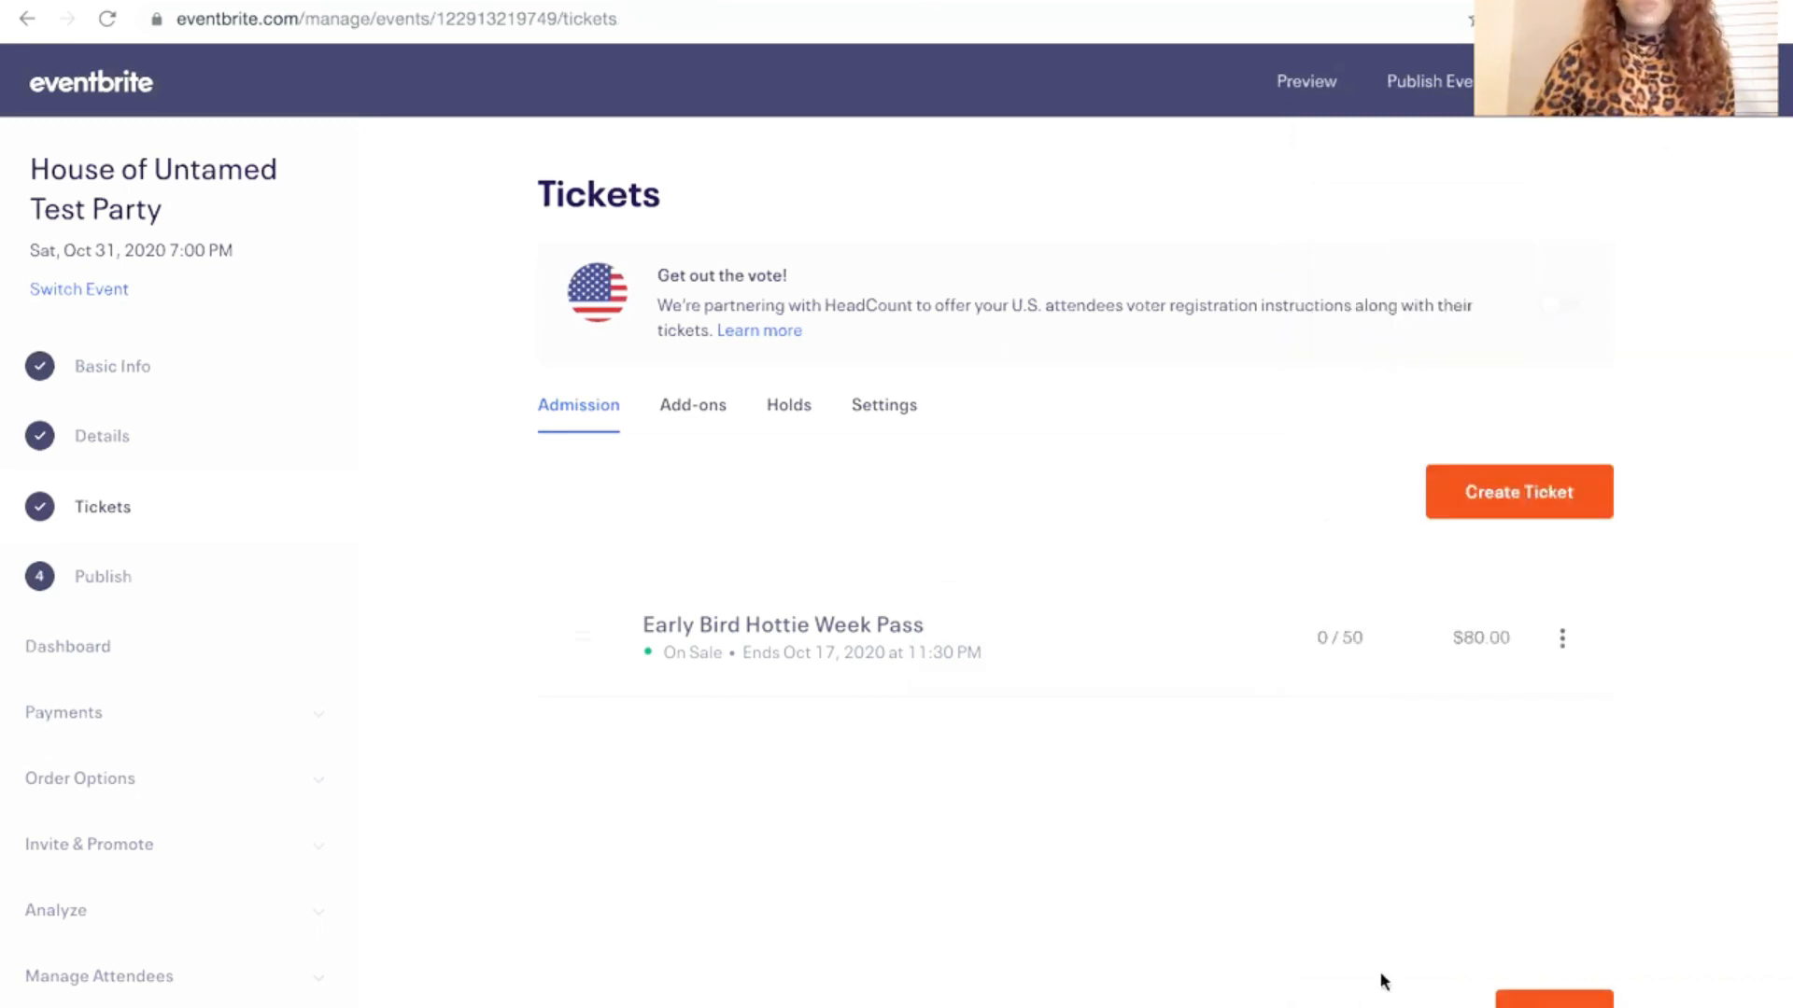
Examine the fields available for creating an event add-on, leaving the form without creating one
{"action": "left_click", "coordinate": [691, 407]}
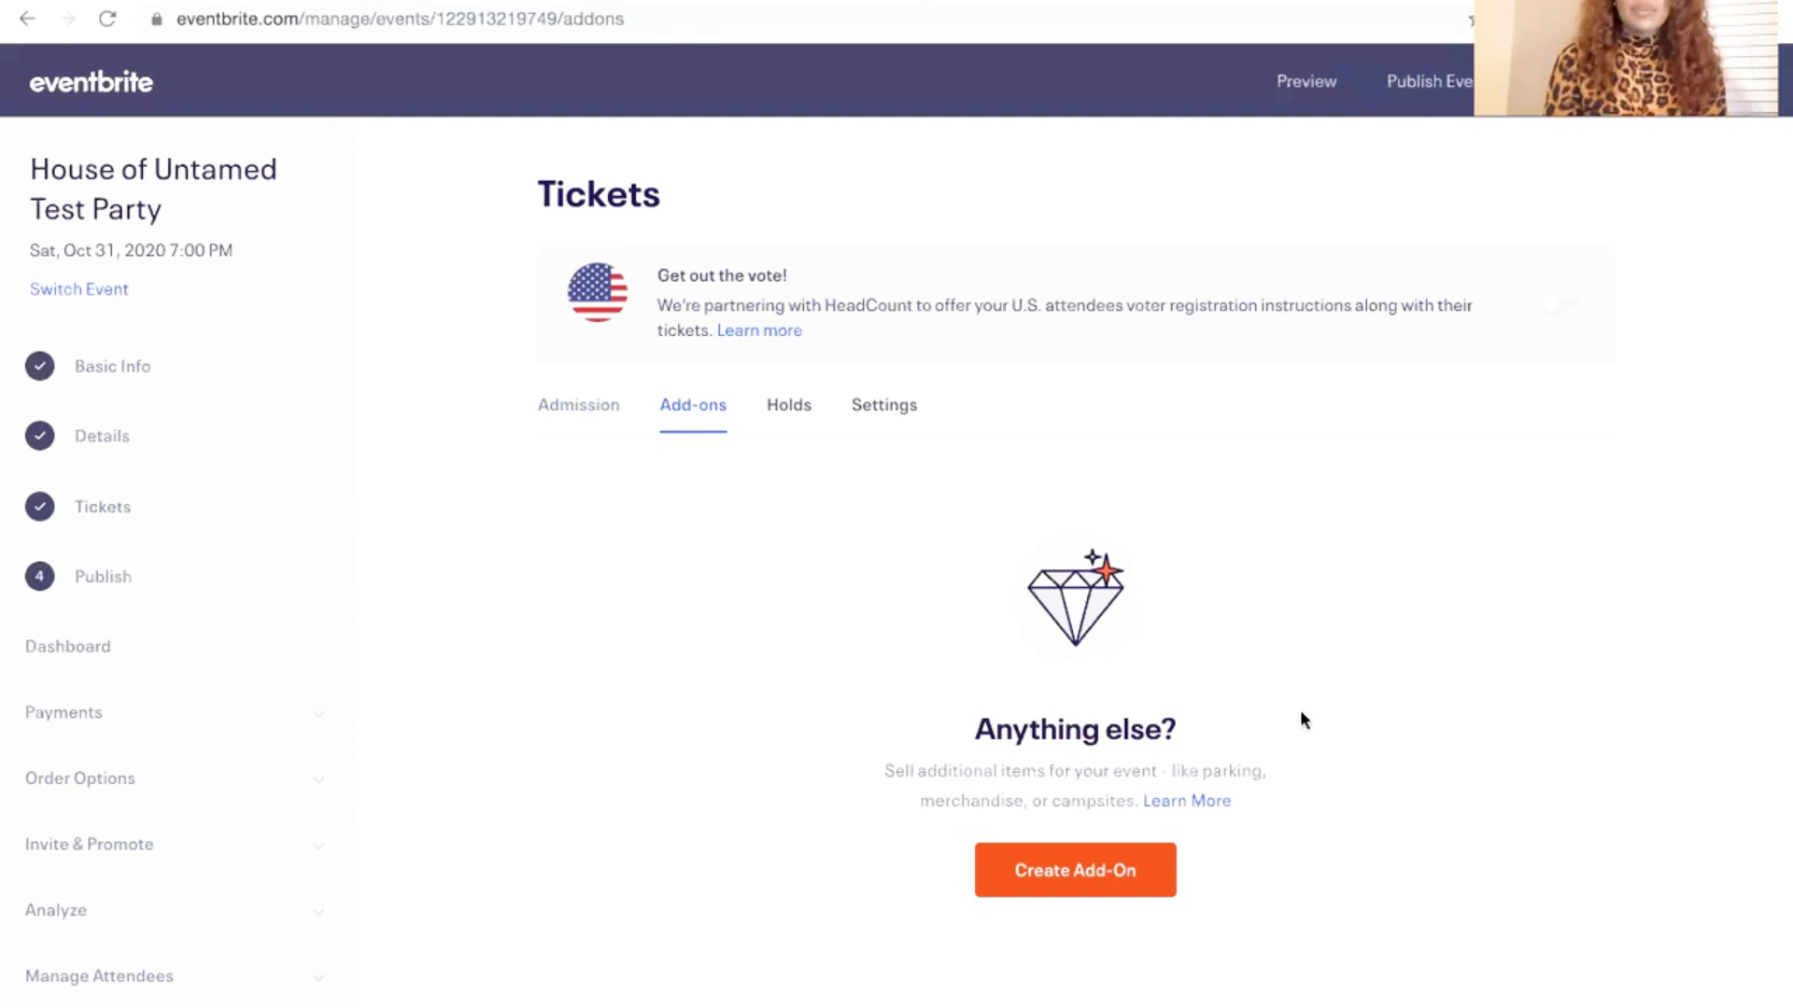
{"action": "left_click", "coordinate": [1116, 864]}
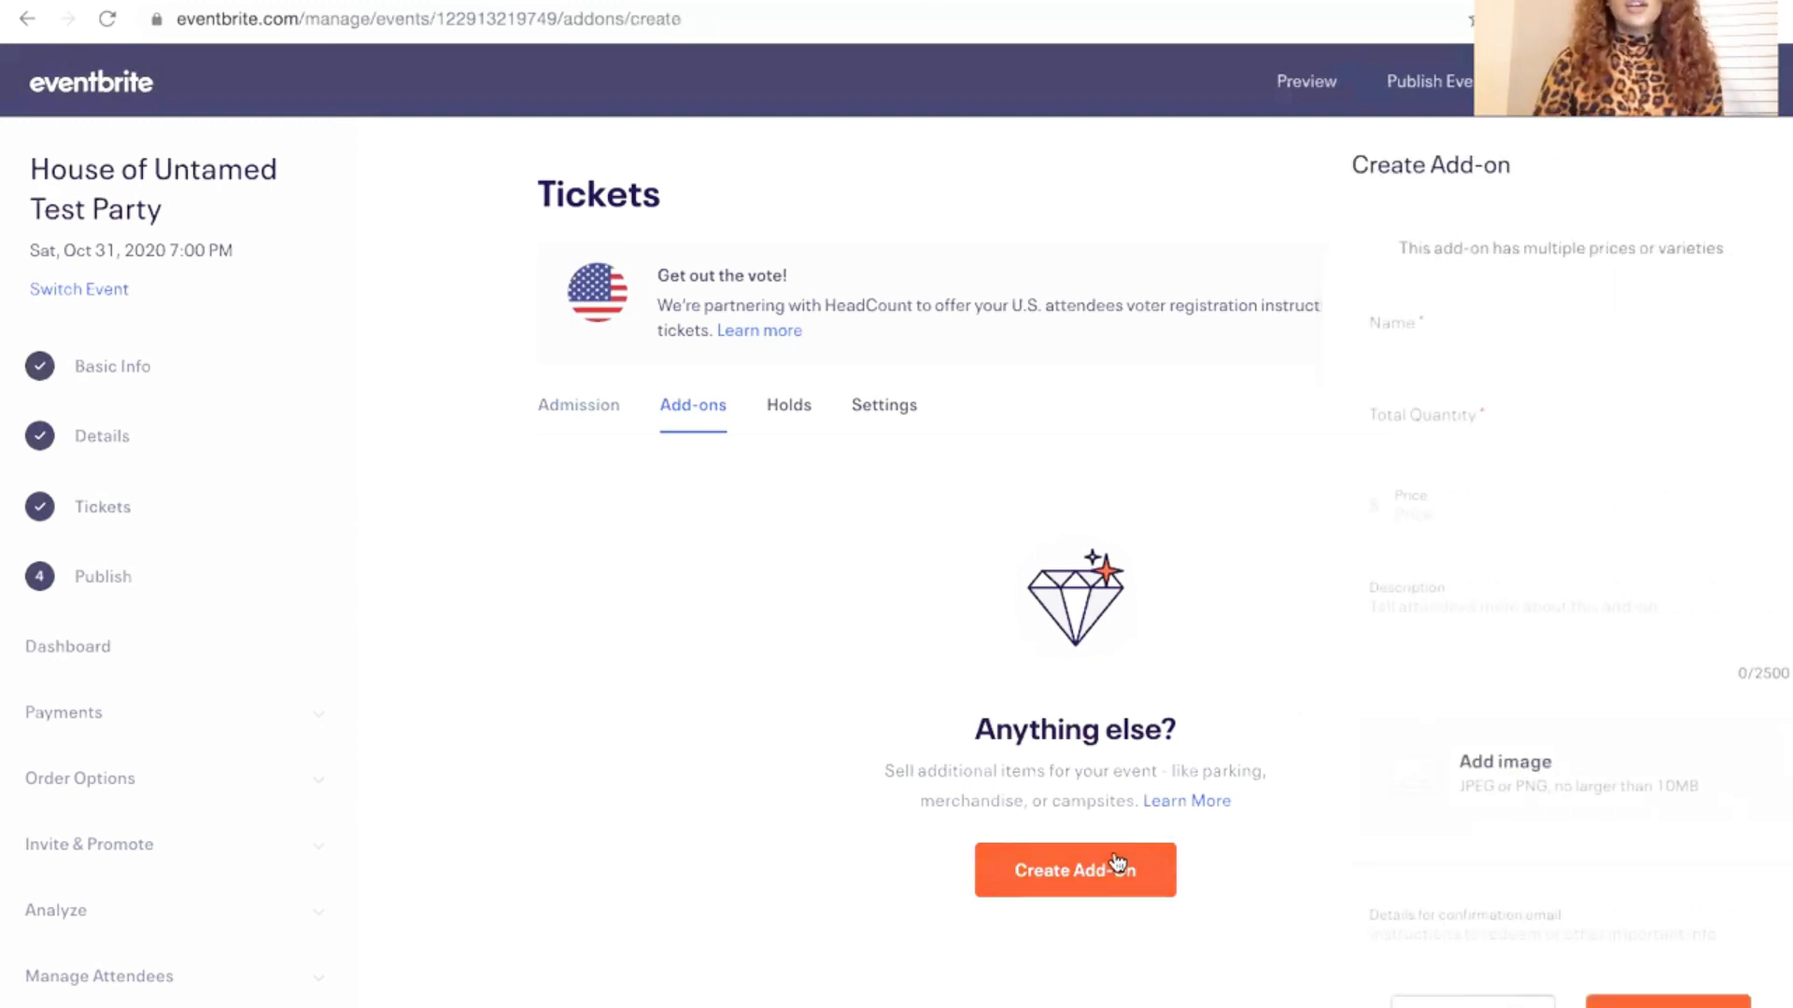
{"action": "scroll", "coordinate": [1434, 635], "scroll_direction": "down", "scroll_amount": 3}
{"action": "scroll", "coordinate": [1434, 637], "scroll_direction": "up", "scroll_amount": 3}
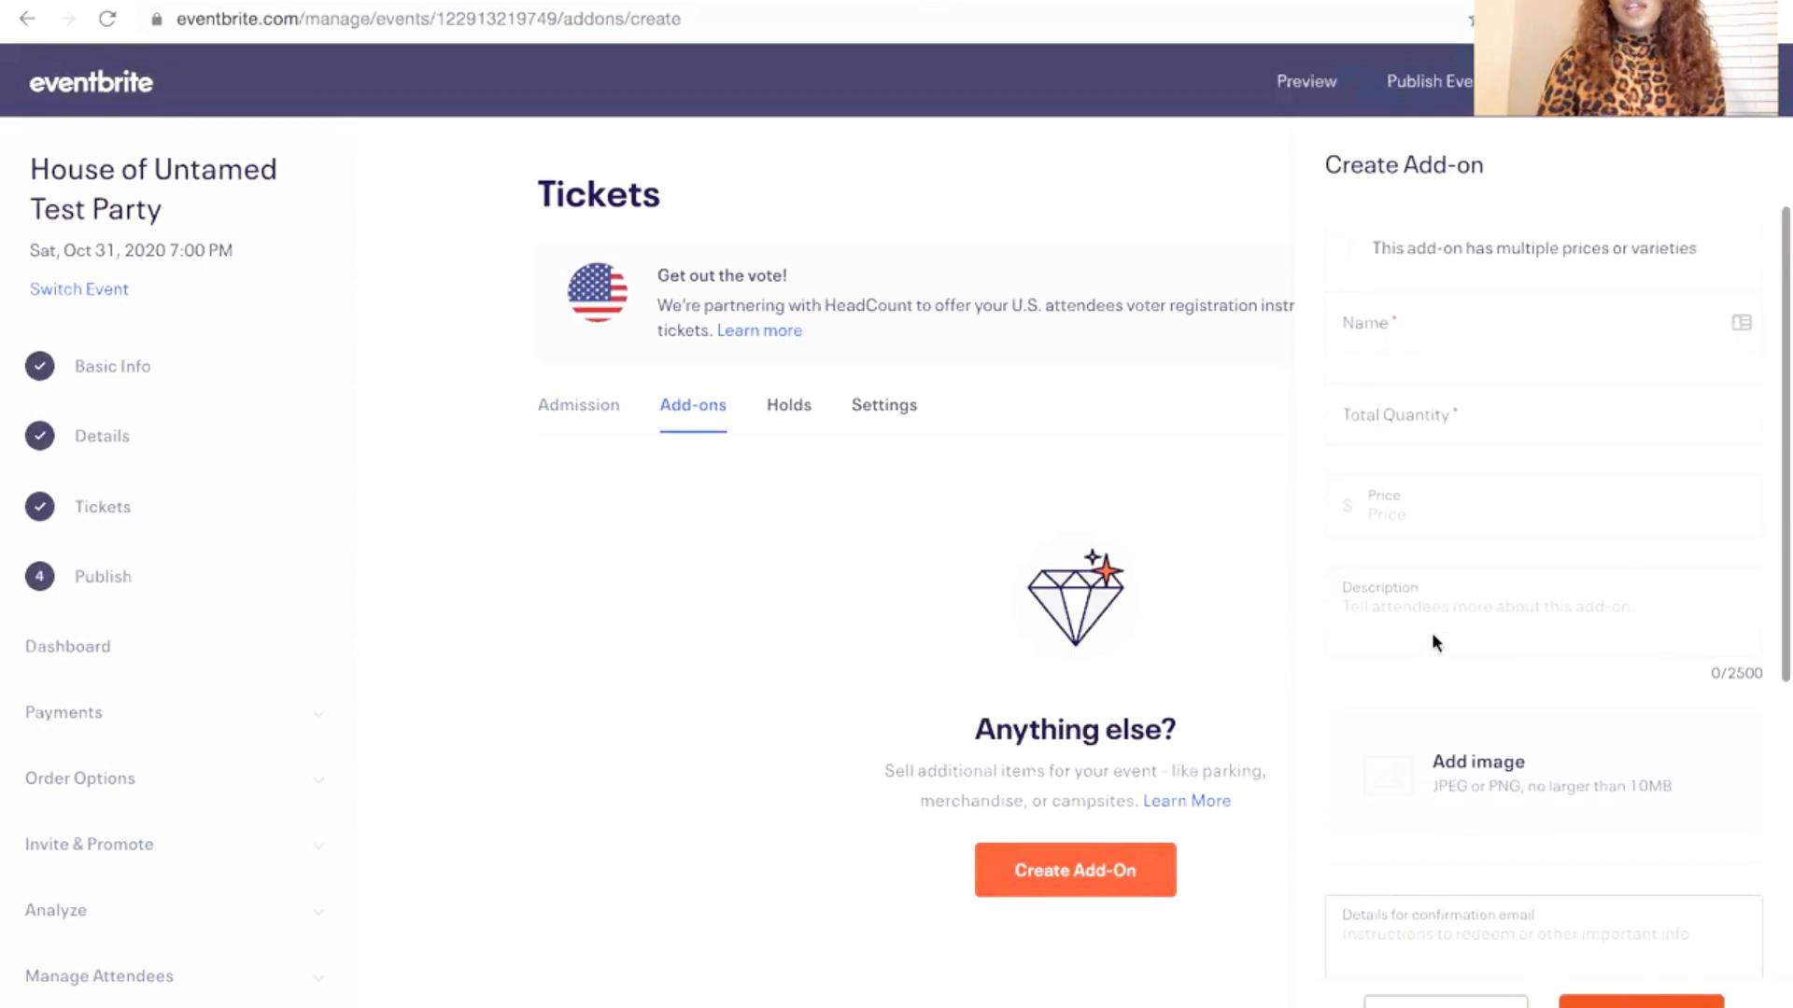
{"action": "left_click", "coordinate": [1423, 1002]}
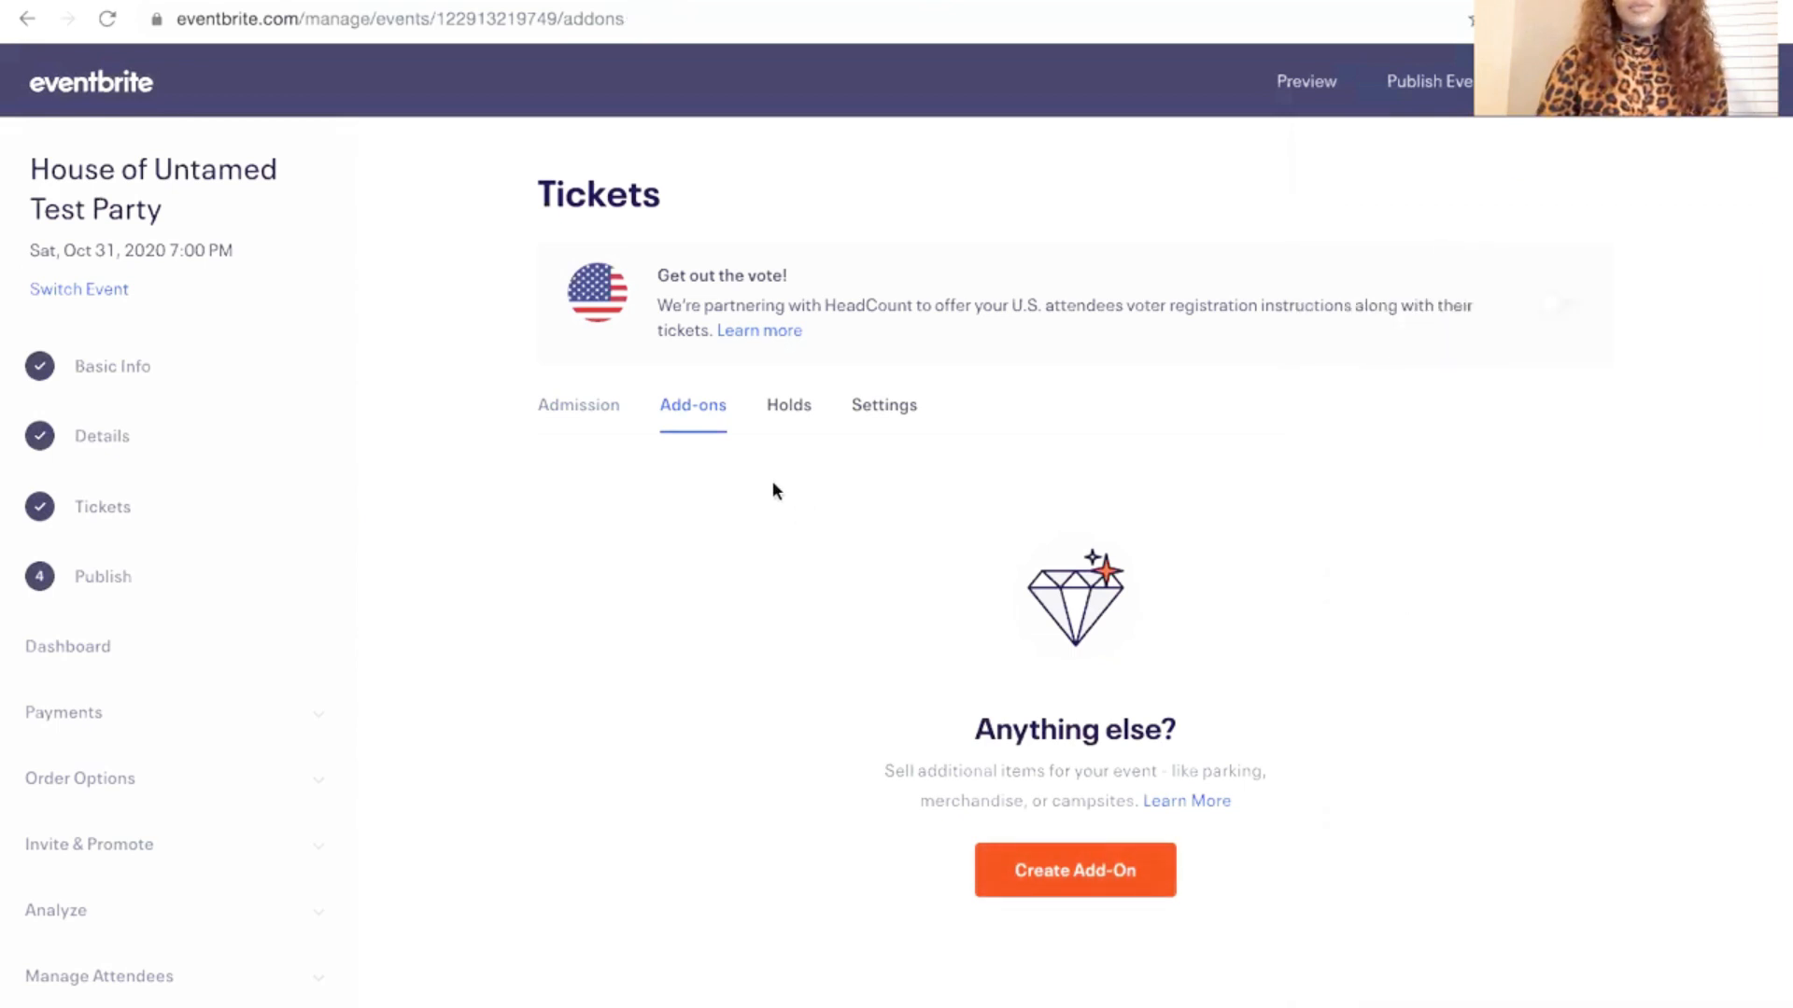
Check the display setting for remaining tickets and the page for ticket holds
{"action": "left_click", "coordinate": [860, 407]}
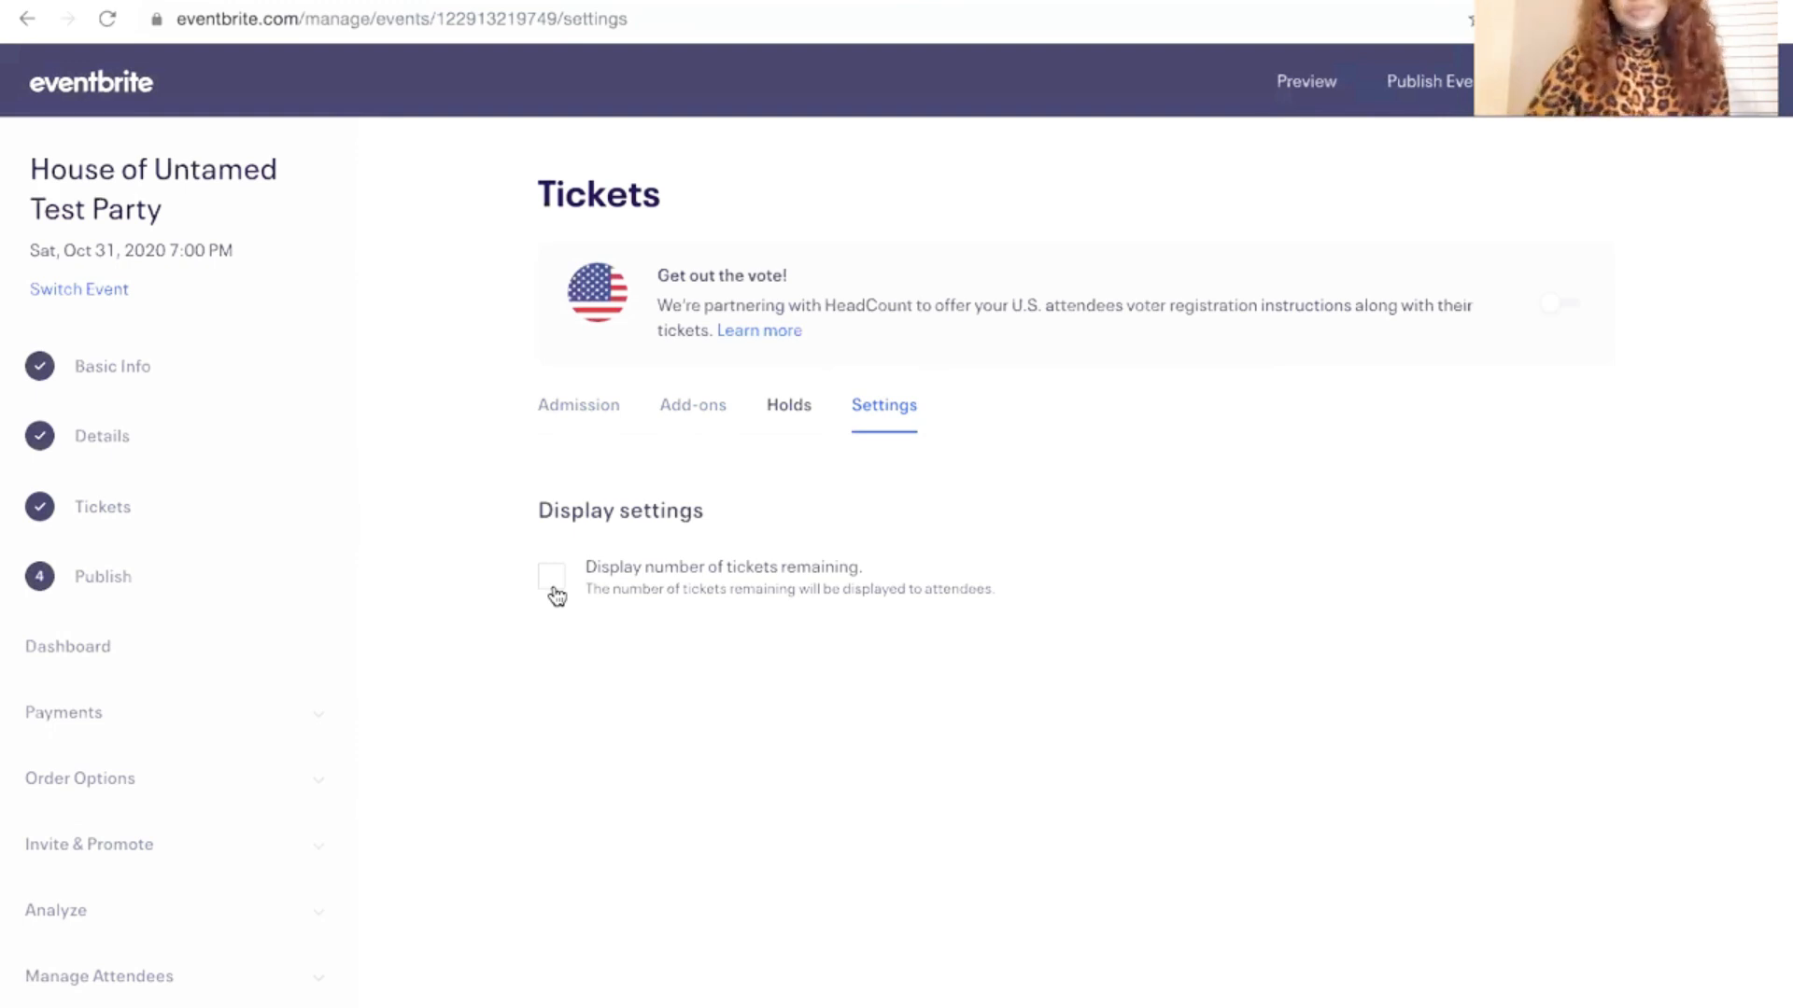
{"action": "left_click", "coordinate": [789, 422]}
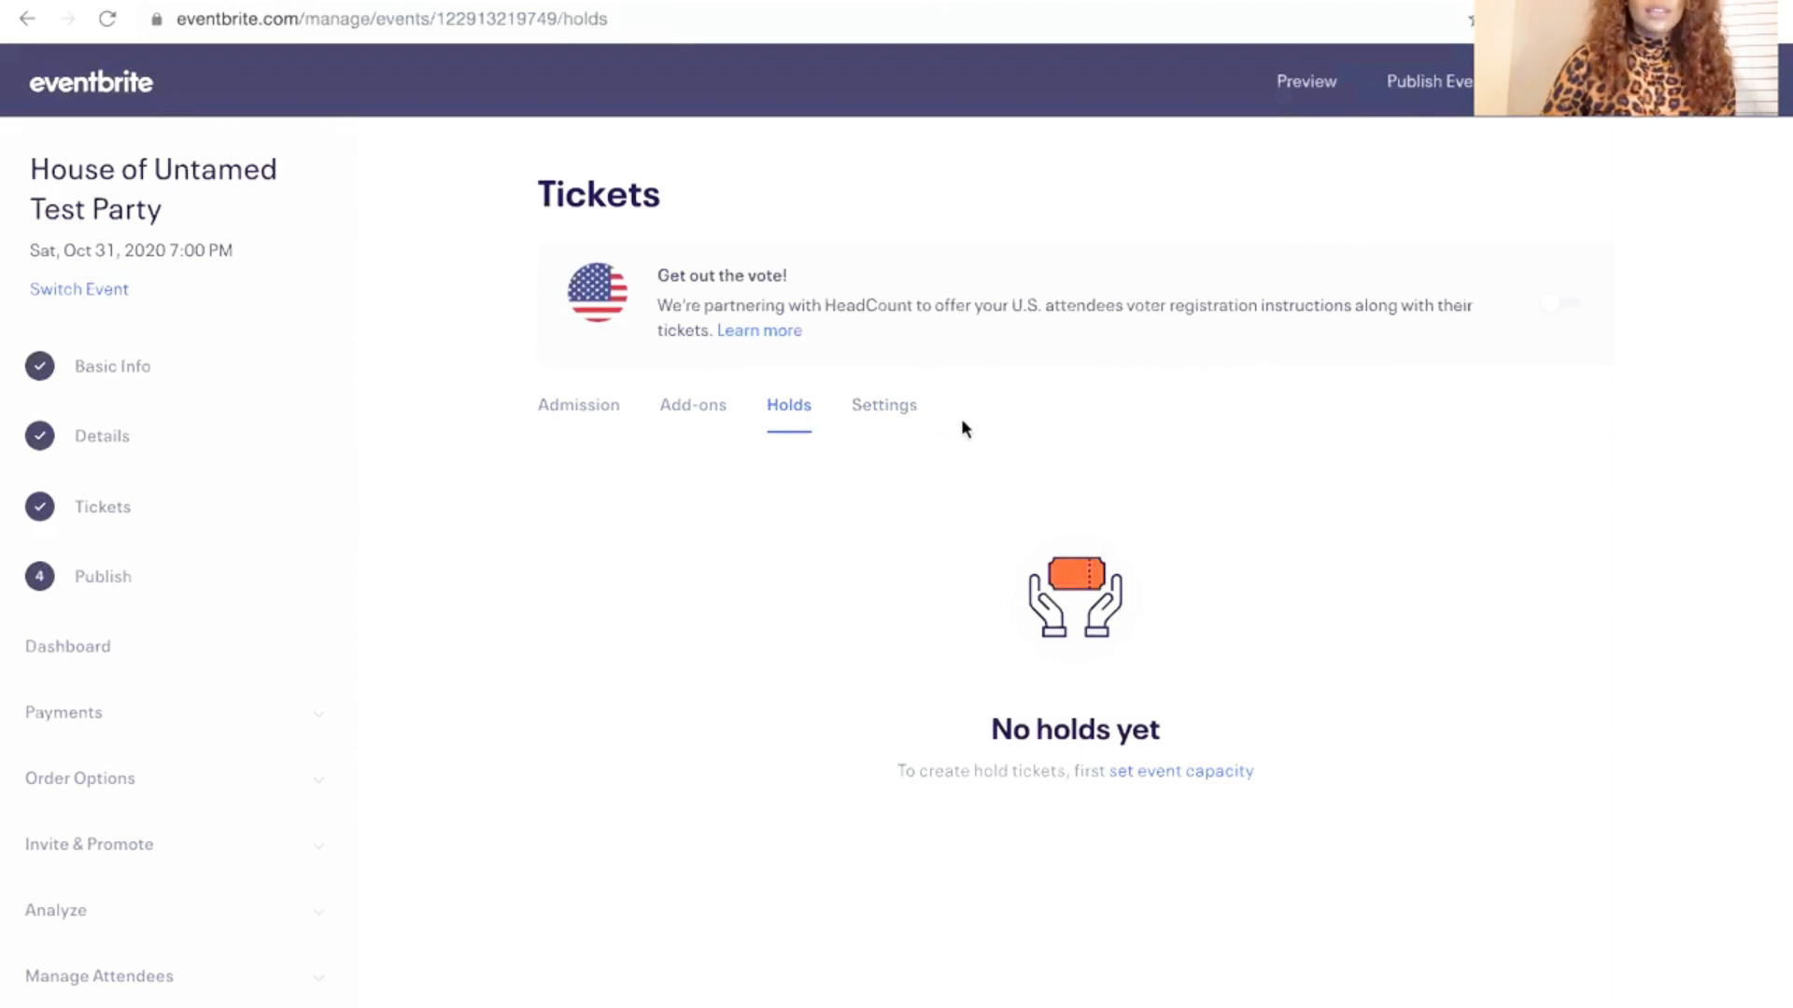
Set the event's privacy to Private, viewable by anyone with the link, and publish it immediately
{"action": "left_click", "coordinate": [119, 577]}
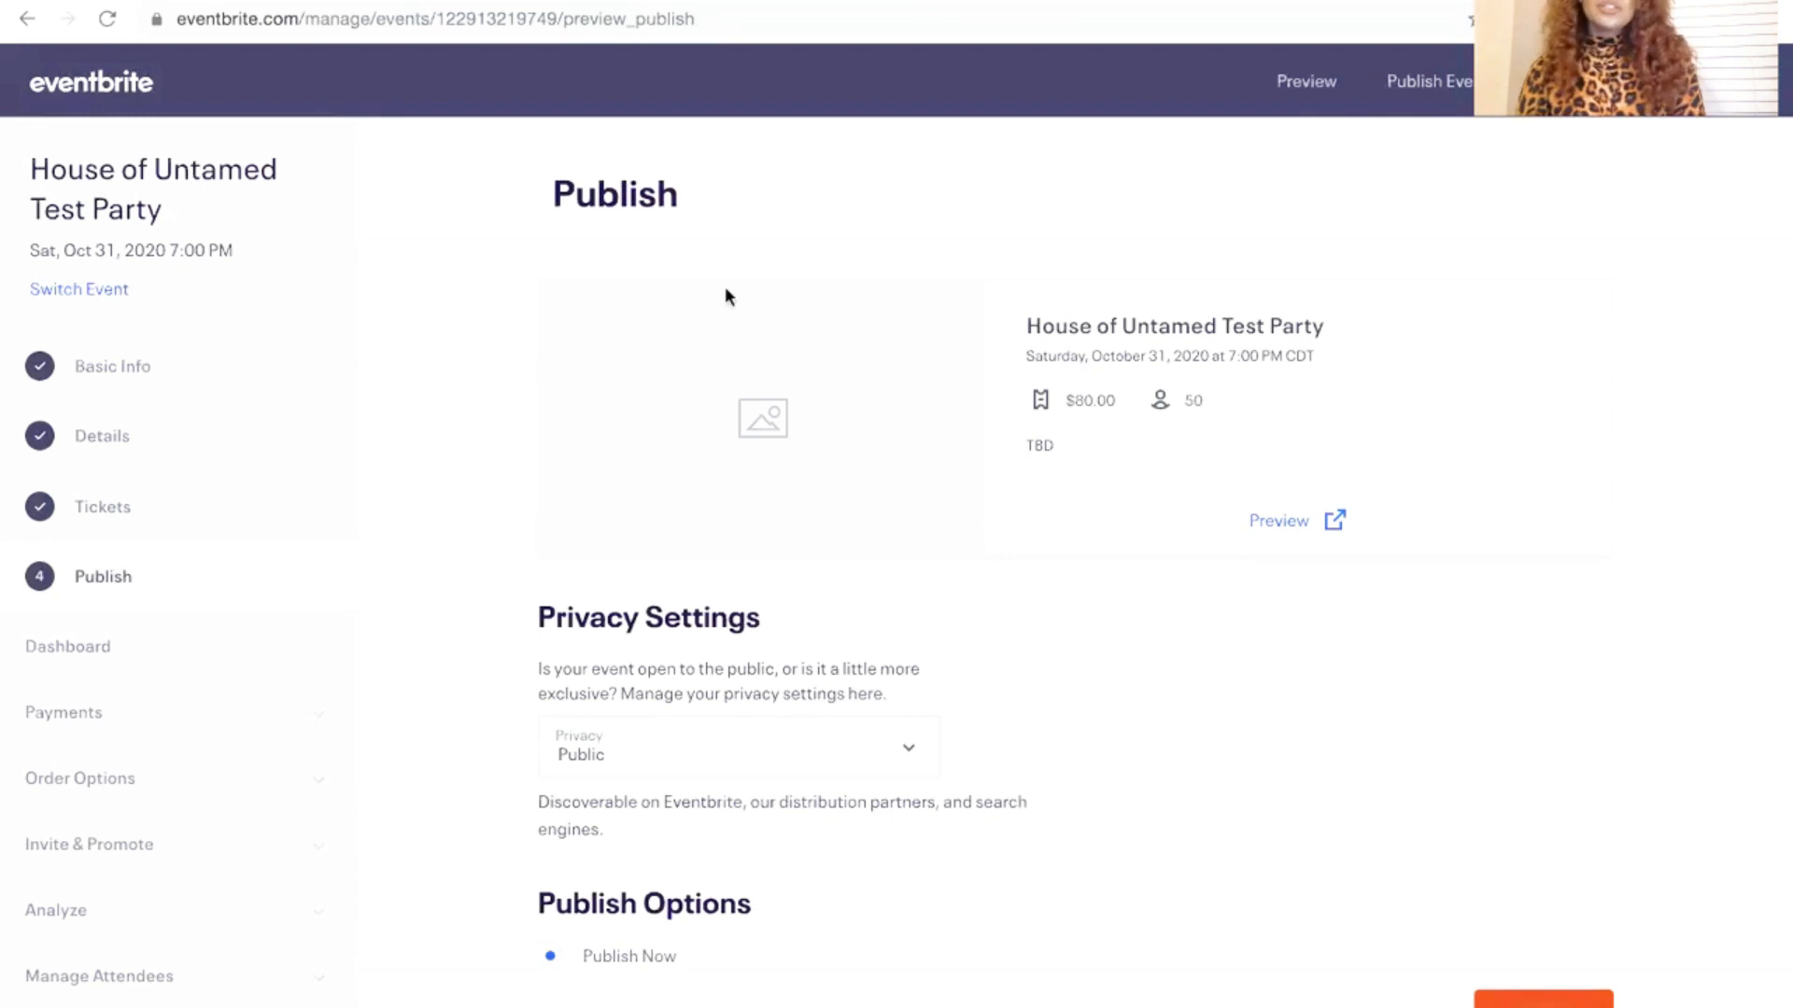
{"action": "scroll", "coordinate": [713, 455], "scroll_direction": "down", "scroll_amount": 2}
{"action": "left_click", "coordinate": [620, 596]}
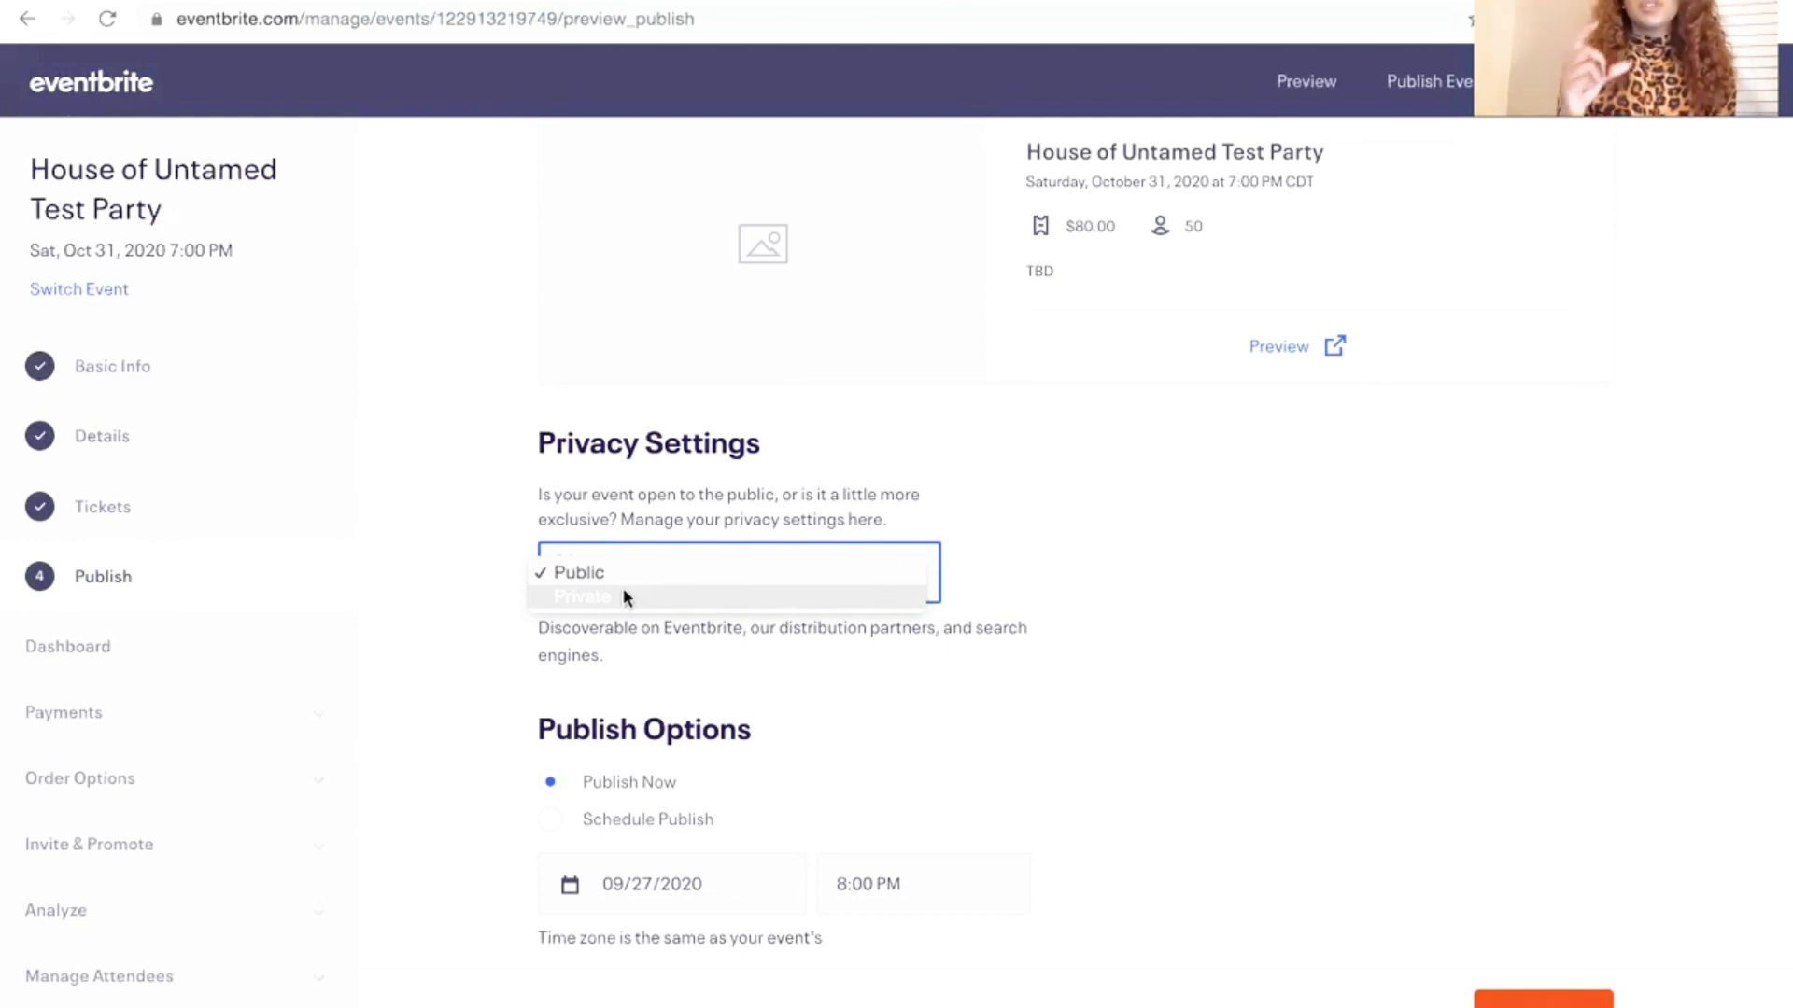
{"action": "left_click", "coordinate": [630, 715]}
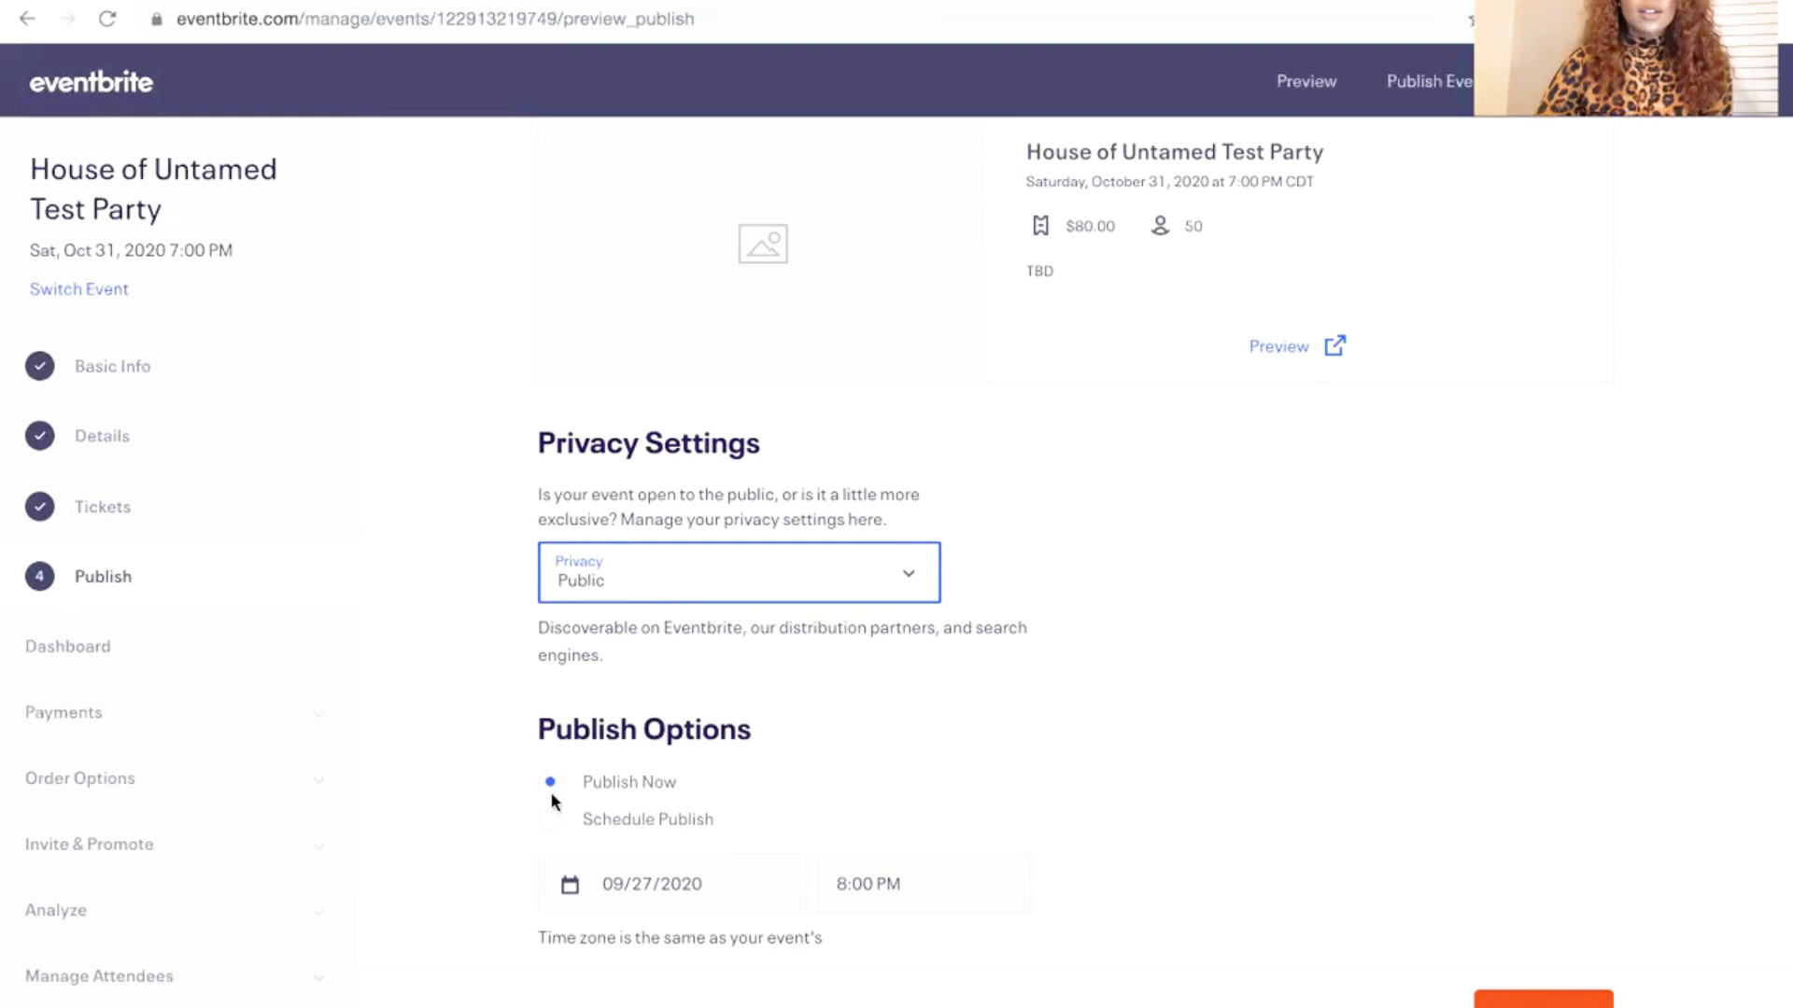
{"action": "left_click", "coordinate": [647, 580]}
{"action": "left_click", "coordinate": [635, 603]}
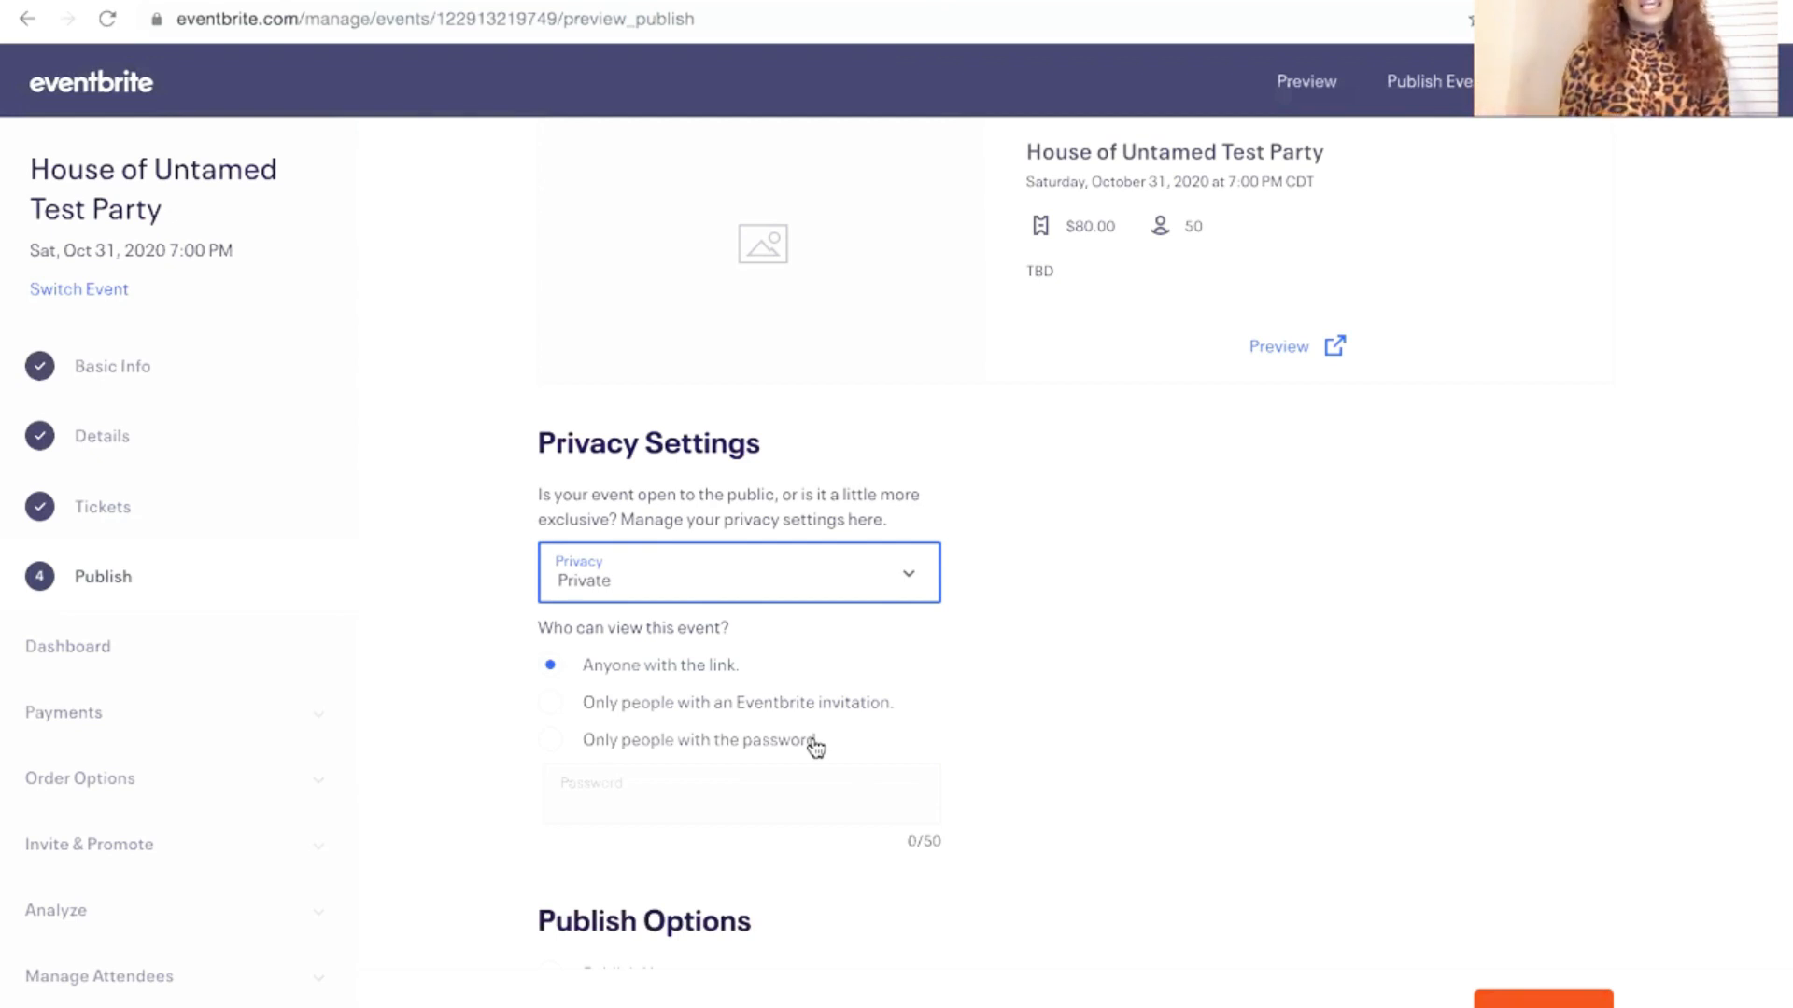
{"action": "scroll", "coordinate": [815, 747], "scroll_direction": "down", "scroll_amount": 2}
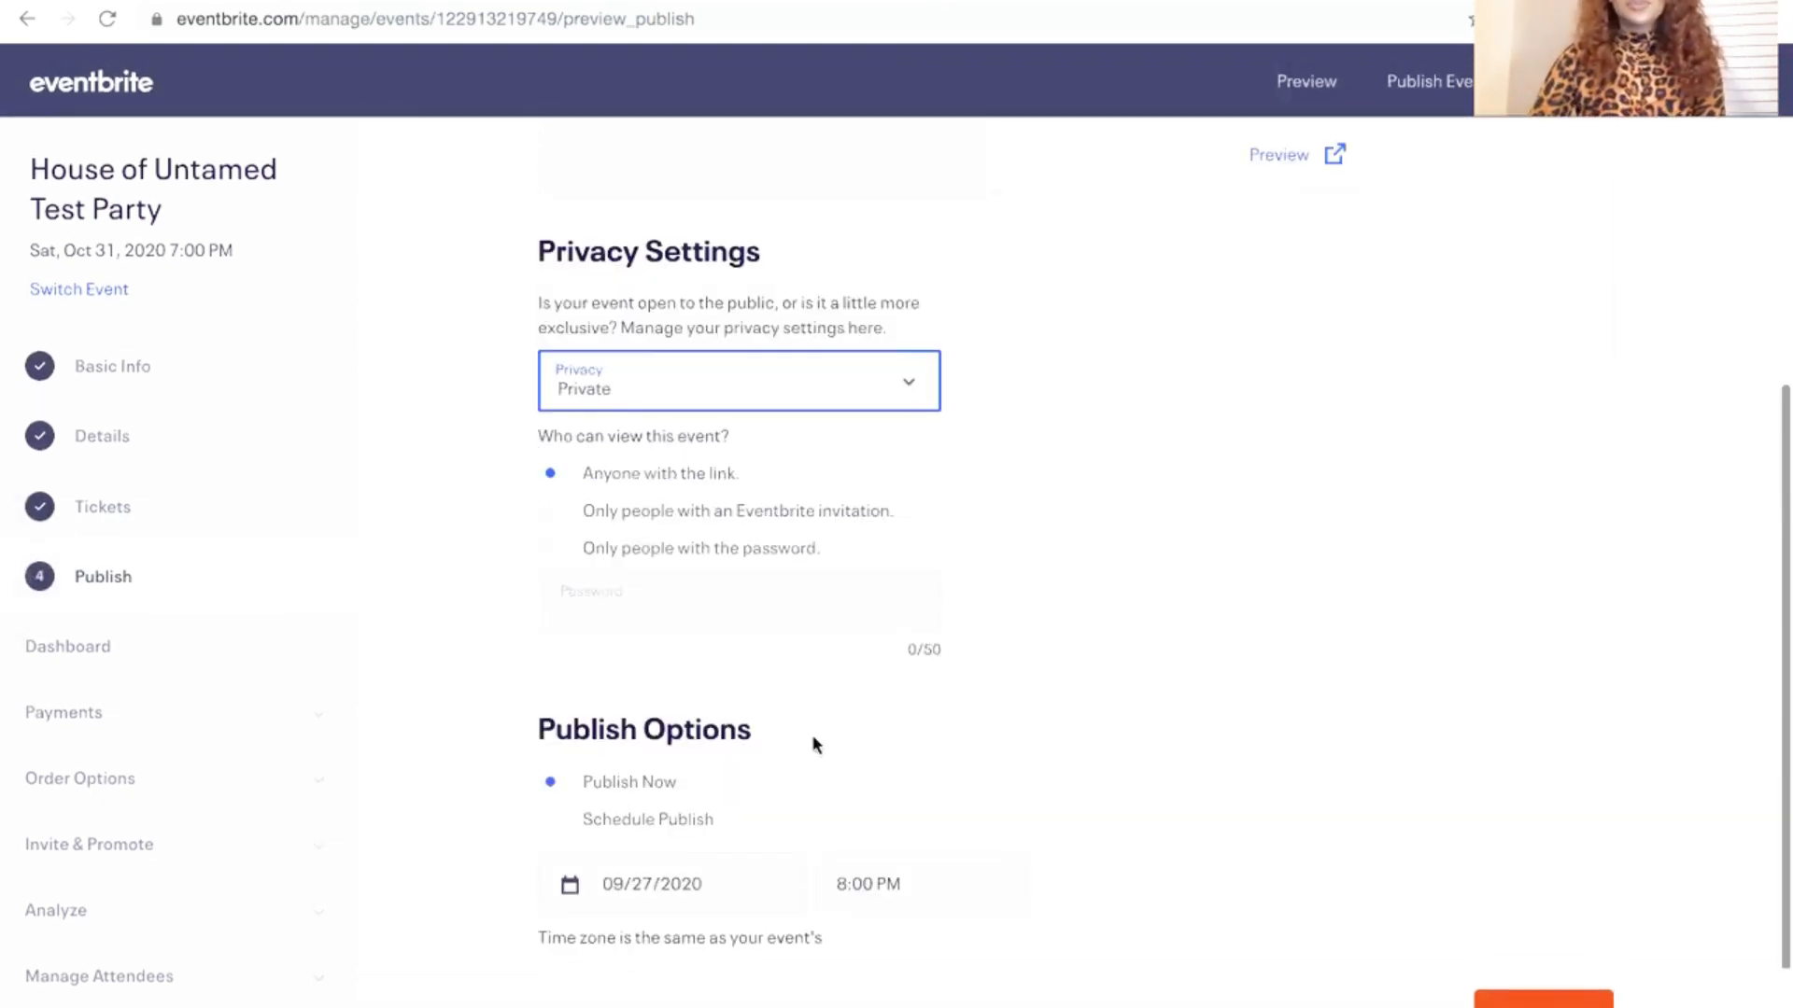
{"action": "left_click", "coordinate": [1531, 999]}
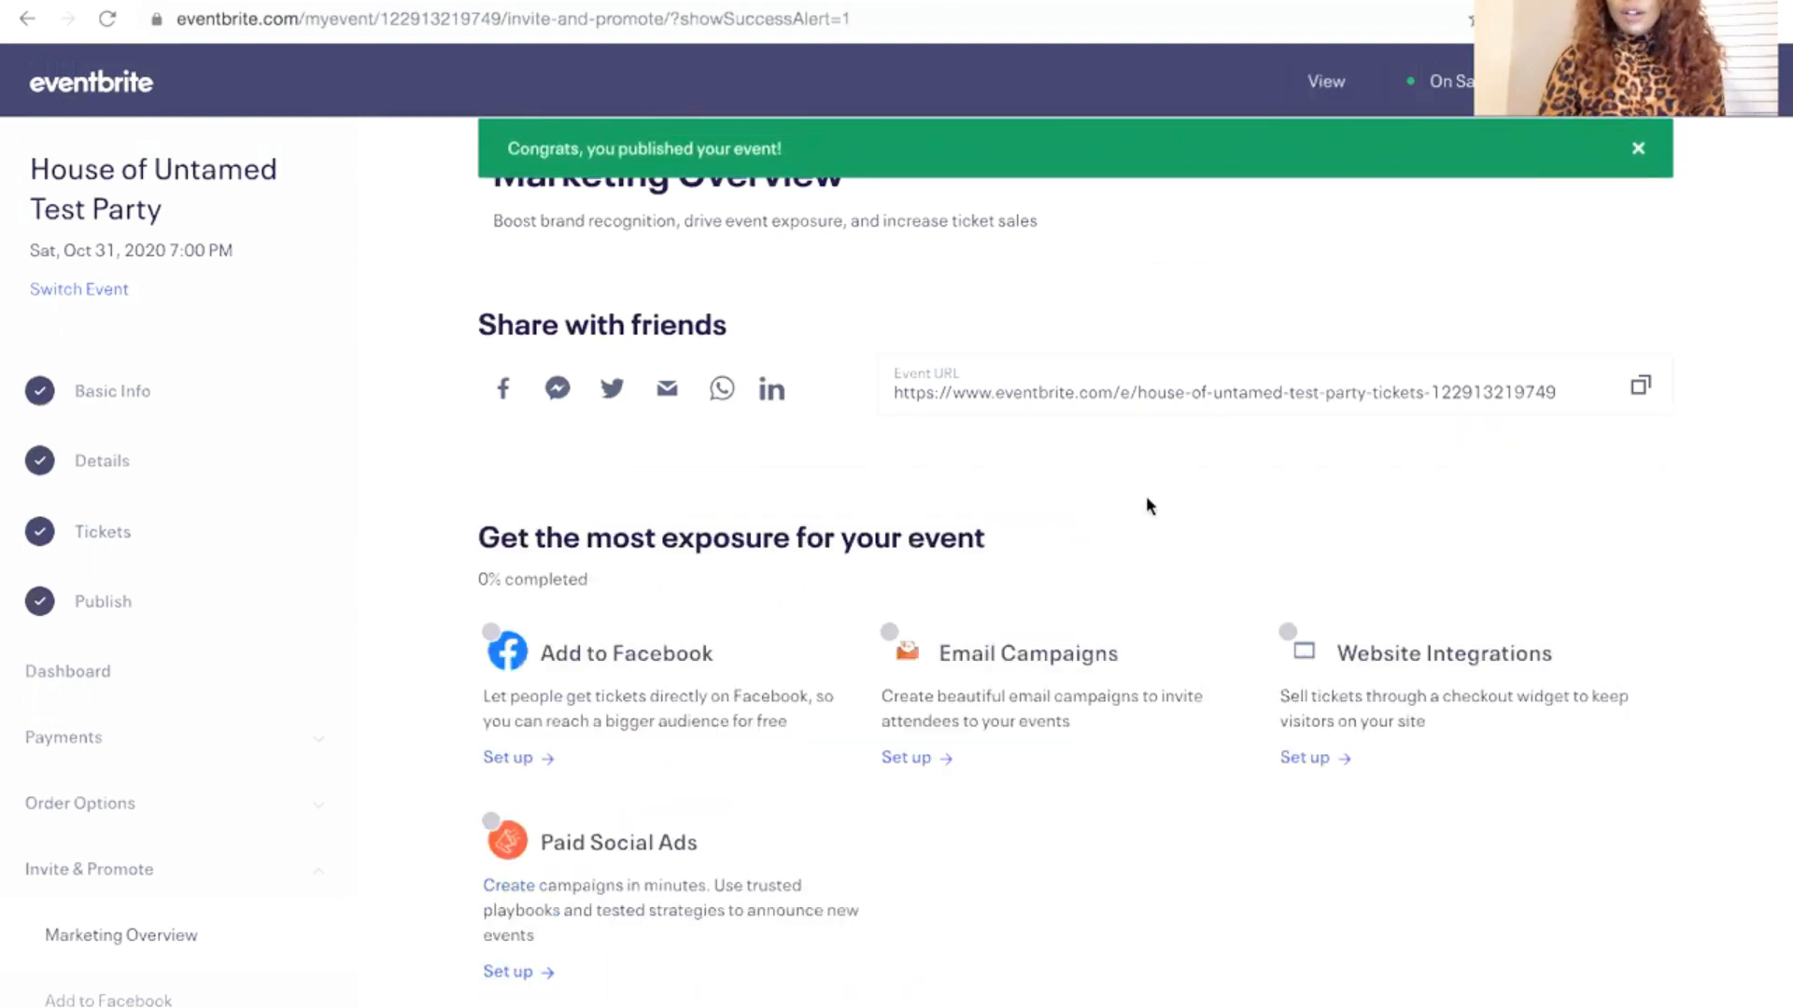
Look over the sharing and promotion options on the event's marketing overview
{"action": "scroll", "coordinate": [1148, 506], "scroll_direction": "down", "scroll_amount": 7}
{"action": "scroll", "coordinate": [1148, 506], "scroll_direction": "up", "scroll_amount": 7}
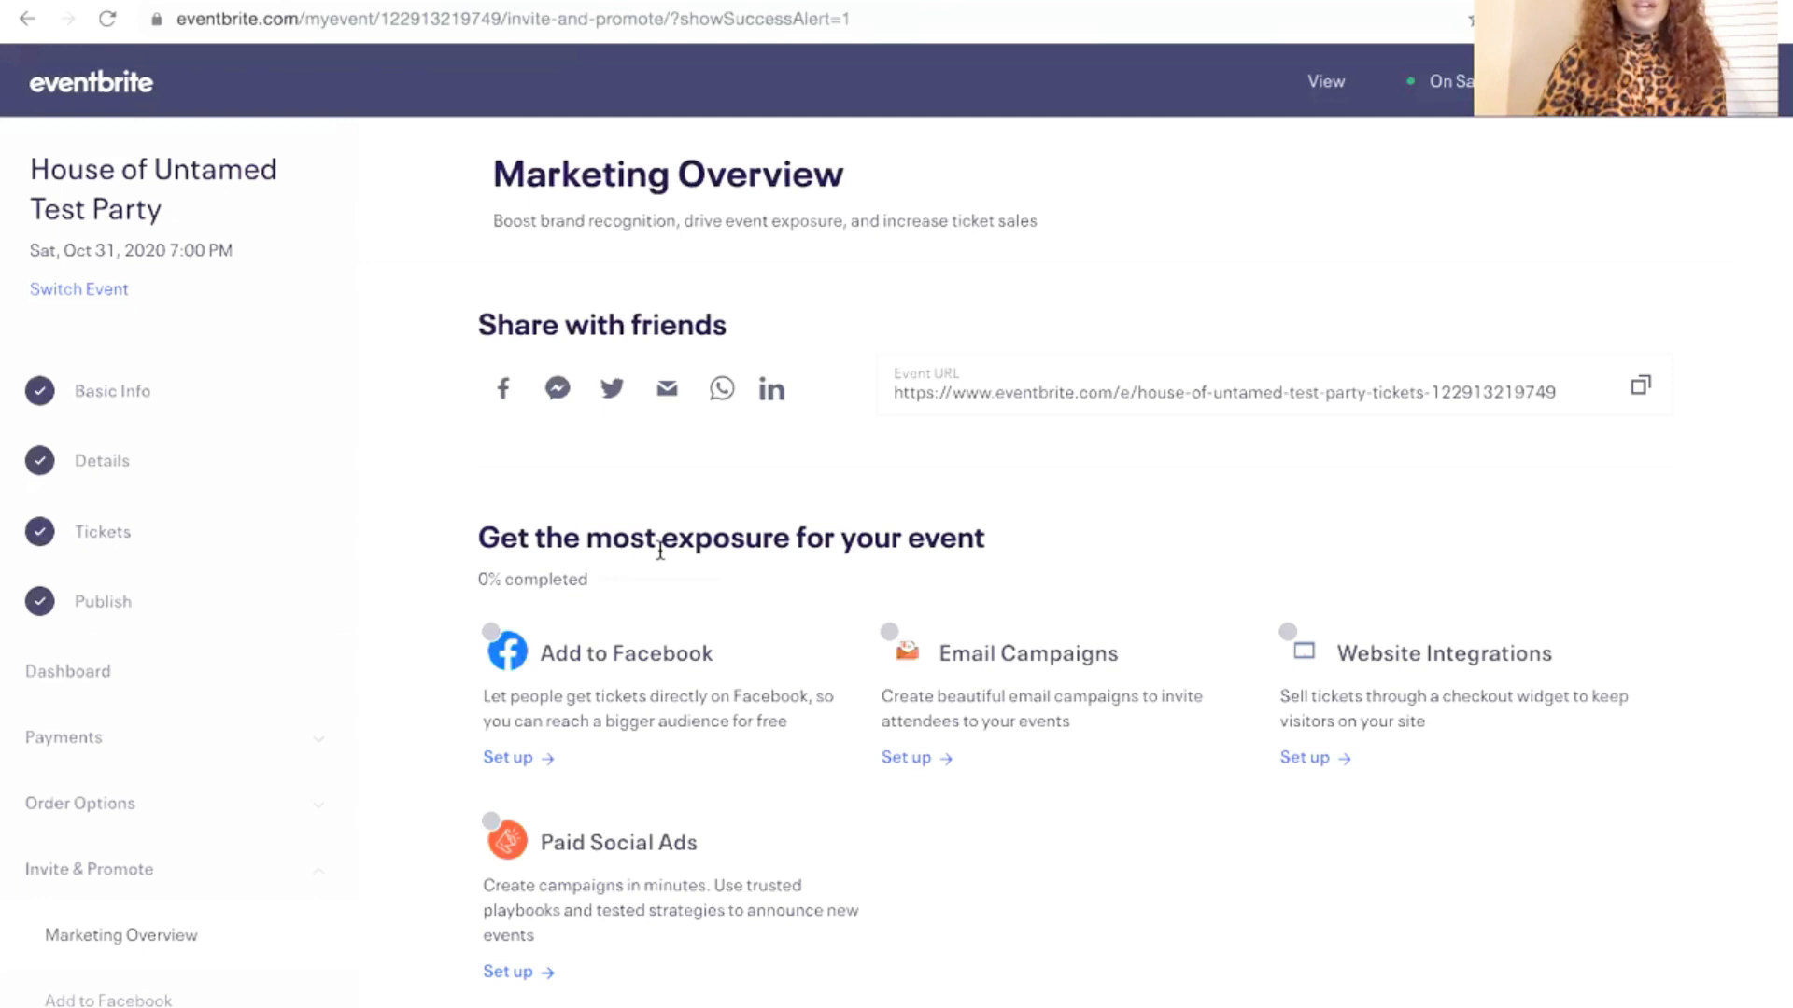
Switch to the Facebook event Untamed Speed Dating & Game Night and review its details, insights and full description
{"action": "left_click", "coordinate": [1100, 2]}
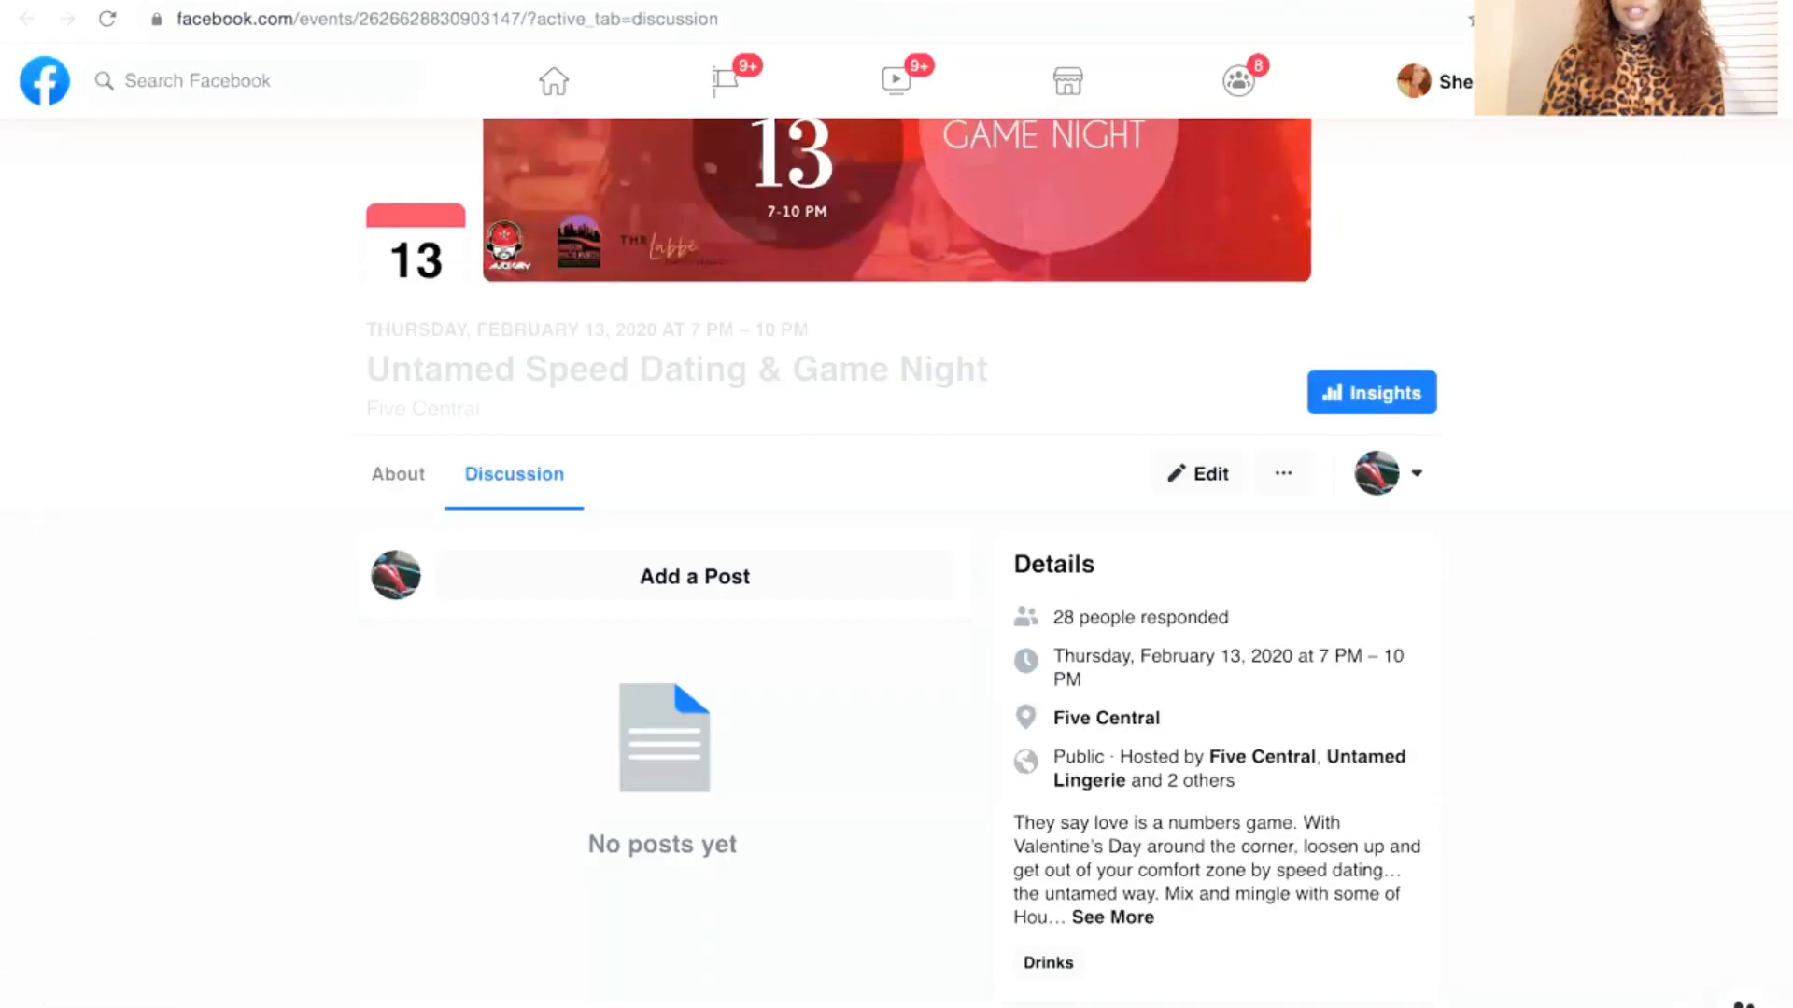
{"action": "left_click", "coordinate": [398, 478]}
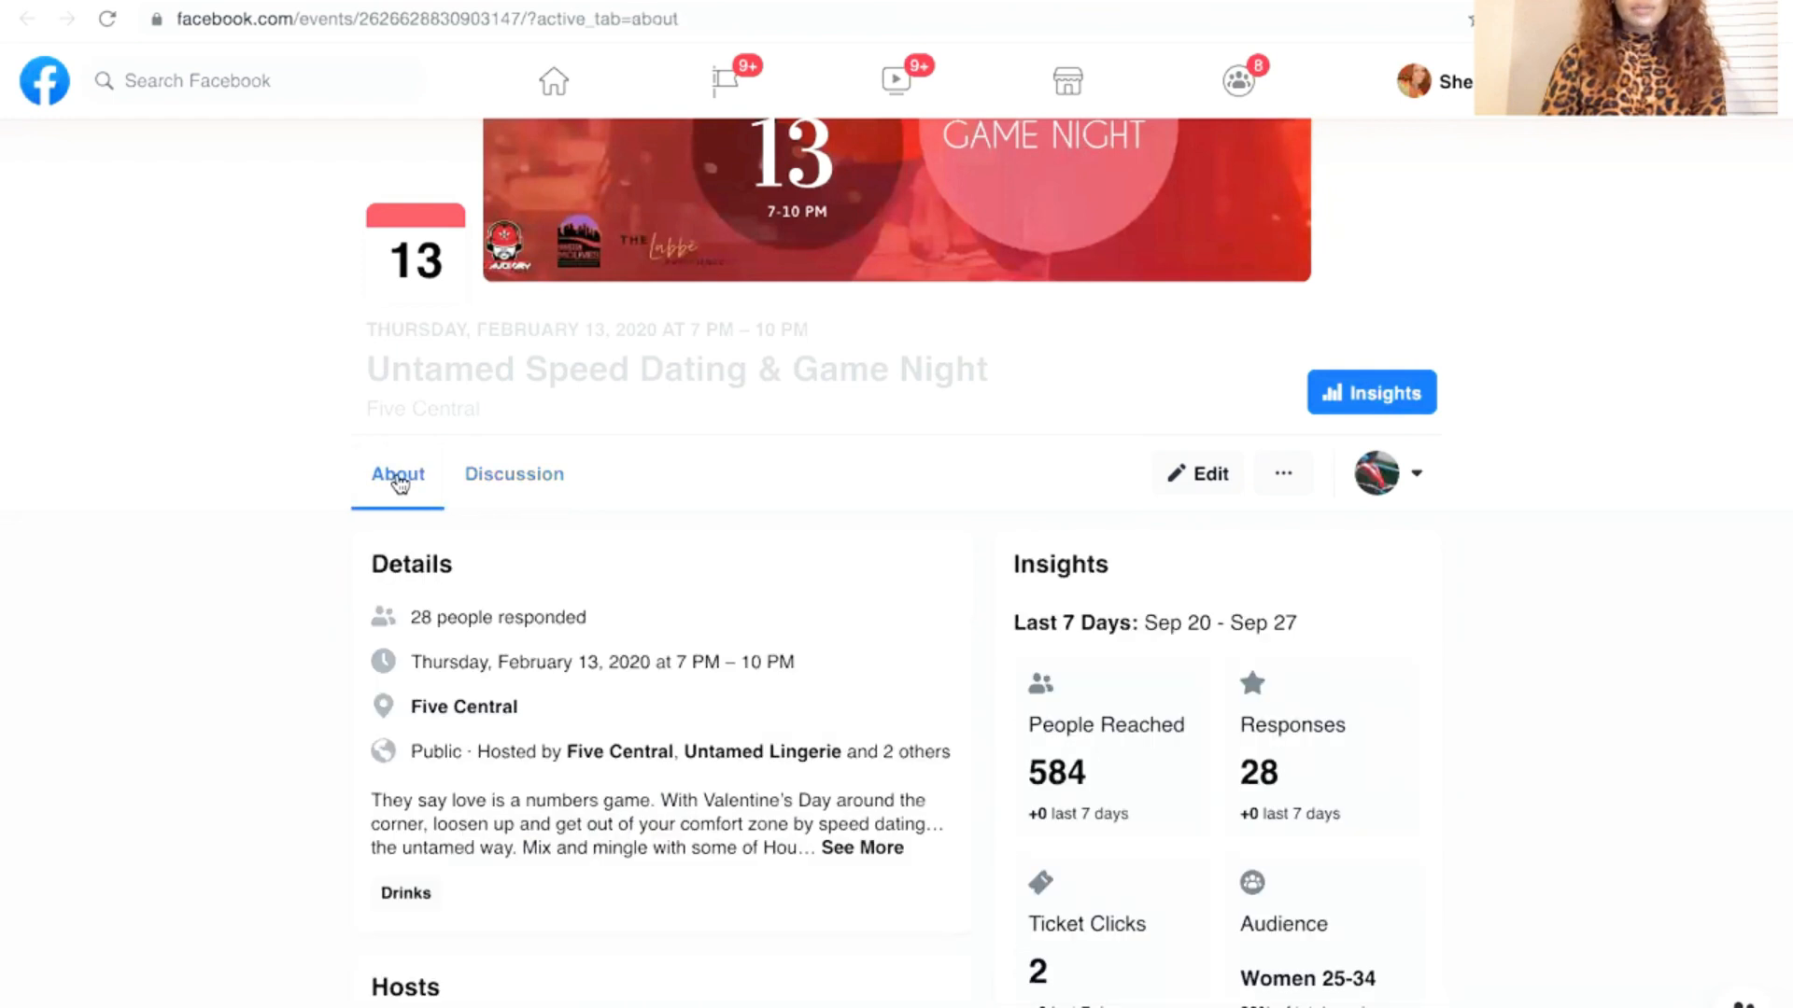
{"action": "scroll", "coordinate": [820, 592], "scroll_direction": "up", "scroll_amount": 3}
{"action": "scroll", "coordinate": [819, 594], "scroll_direction": "down", "scroll_amount": 5}
{"action": "scroll", "coordinate": [820, 595], "scroll_direction": "down", "scroll_amount": 5}
{"action": "scroll", "coordinate": [819, 592], "scroll_direction": "up", "scroll_amount": 8}
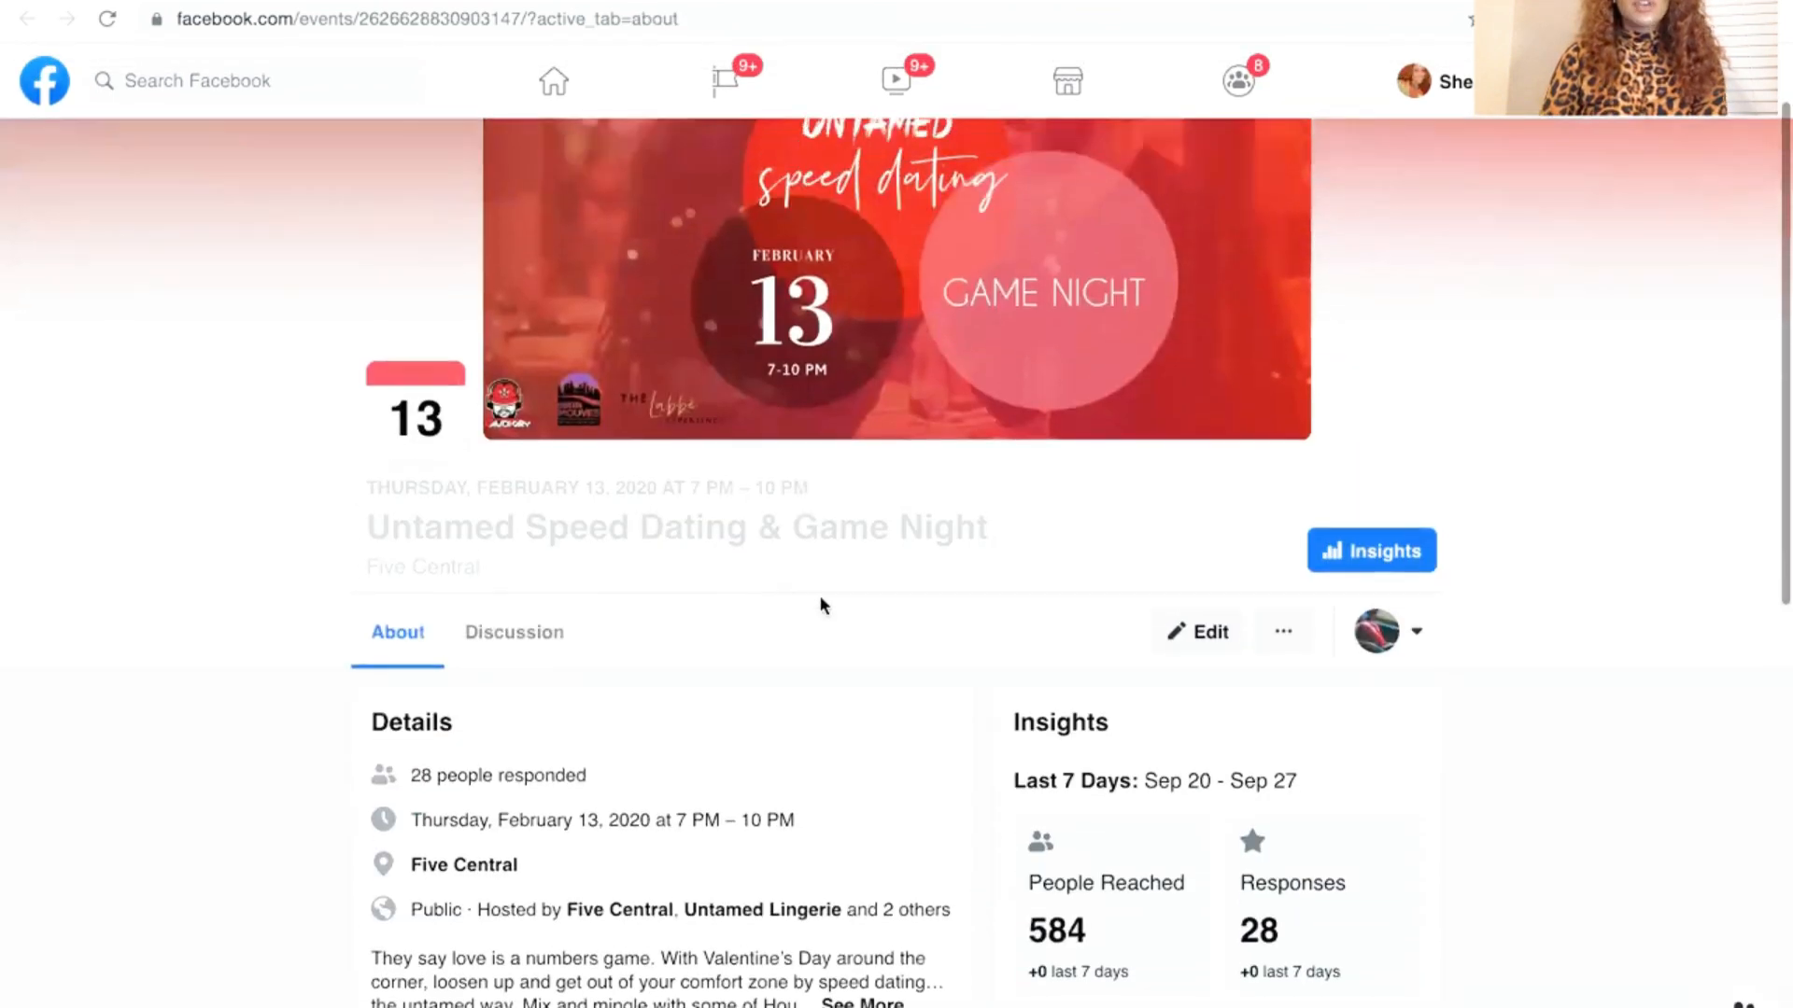
{"action": "scroll", "coordinate": [820, 598], "scroll_direction": "down", "scroll_amount": 4}
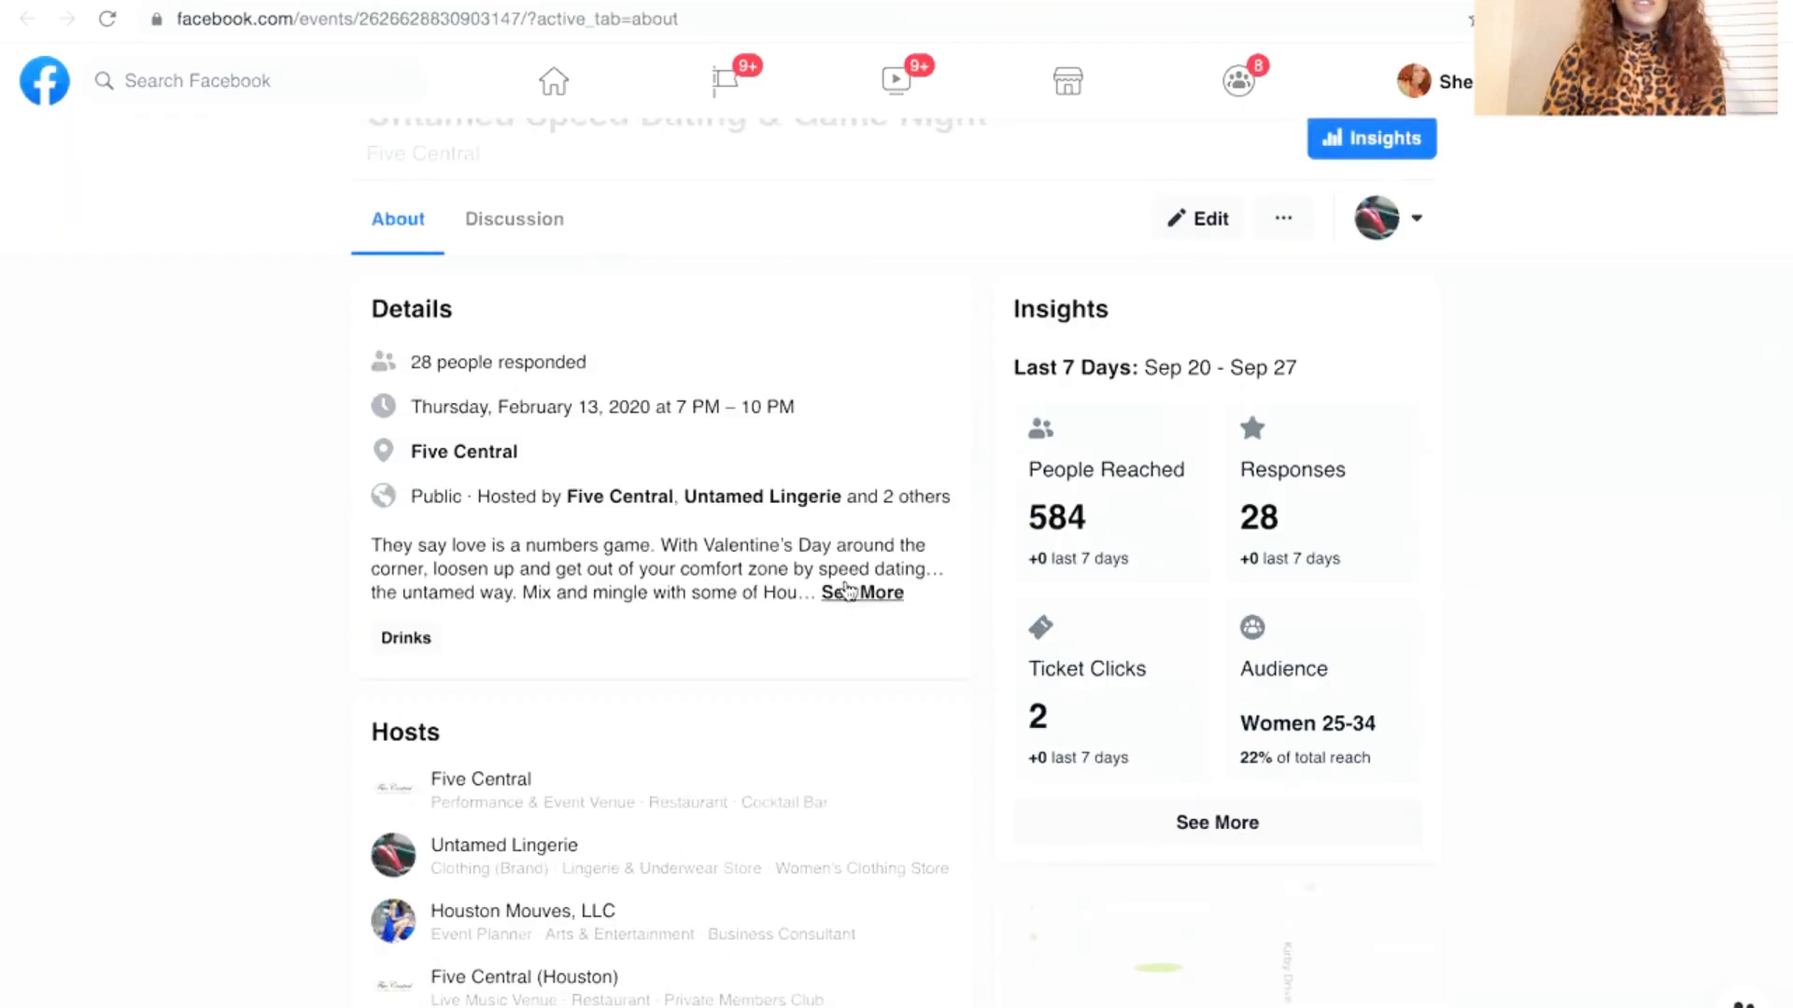
{"action": "left_click", "coordinate": [846, 592]}
{"action": "scroll", "coordinate": [844, 586], "scroll_direction": "down", "scroll_amount": 4}
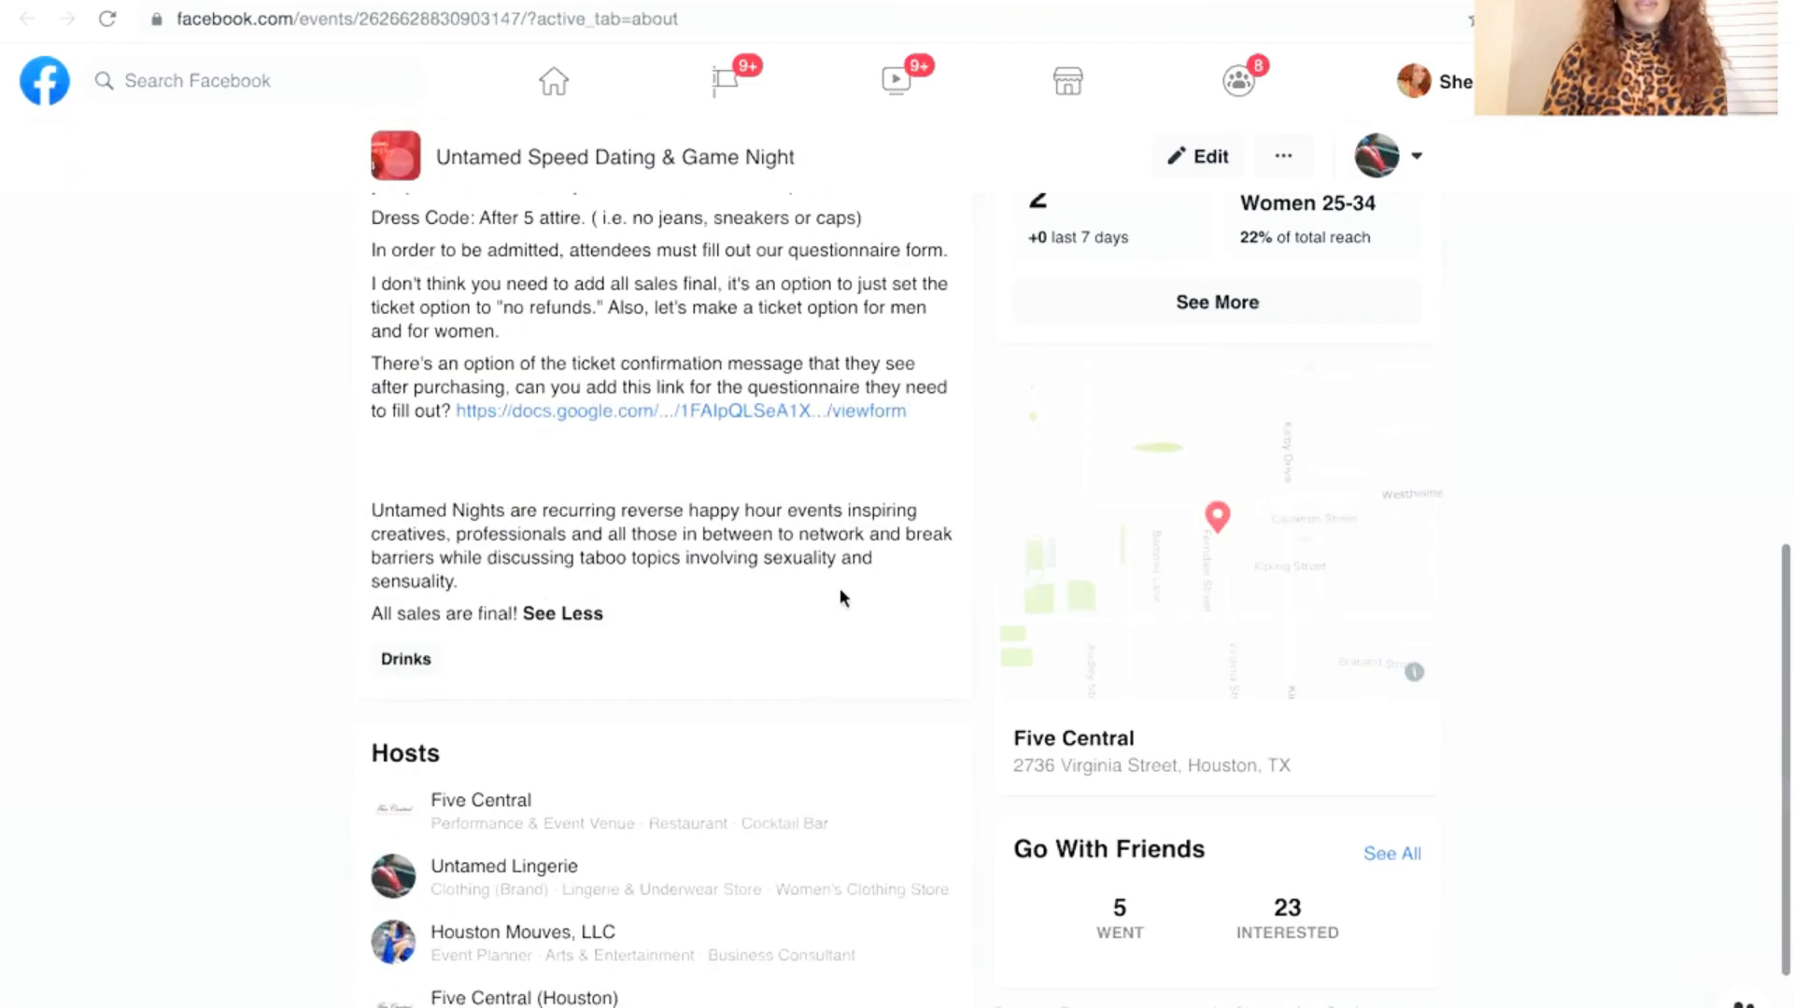
{"action": "scroll", "coordinate": [838, 586], "scroll_direction": "up", "scroll_amount": 9}
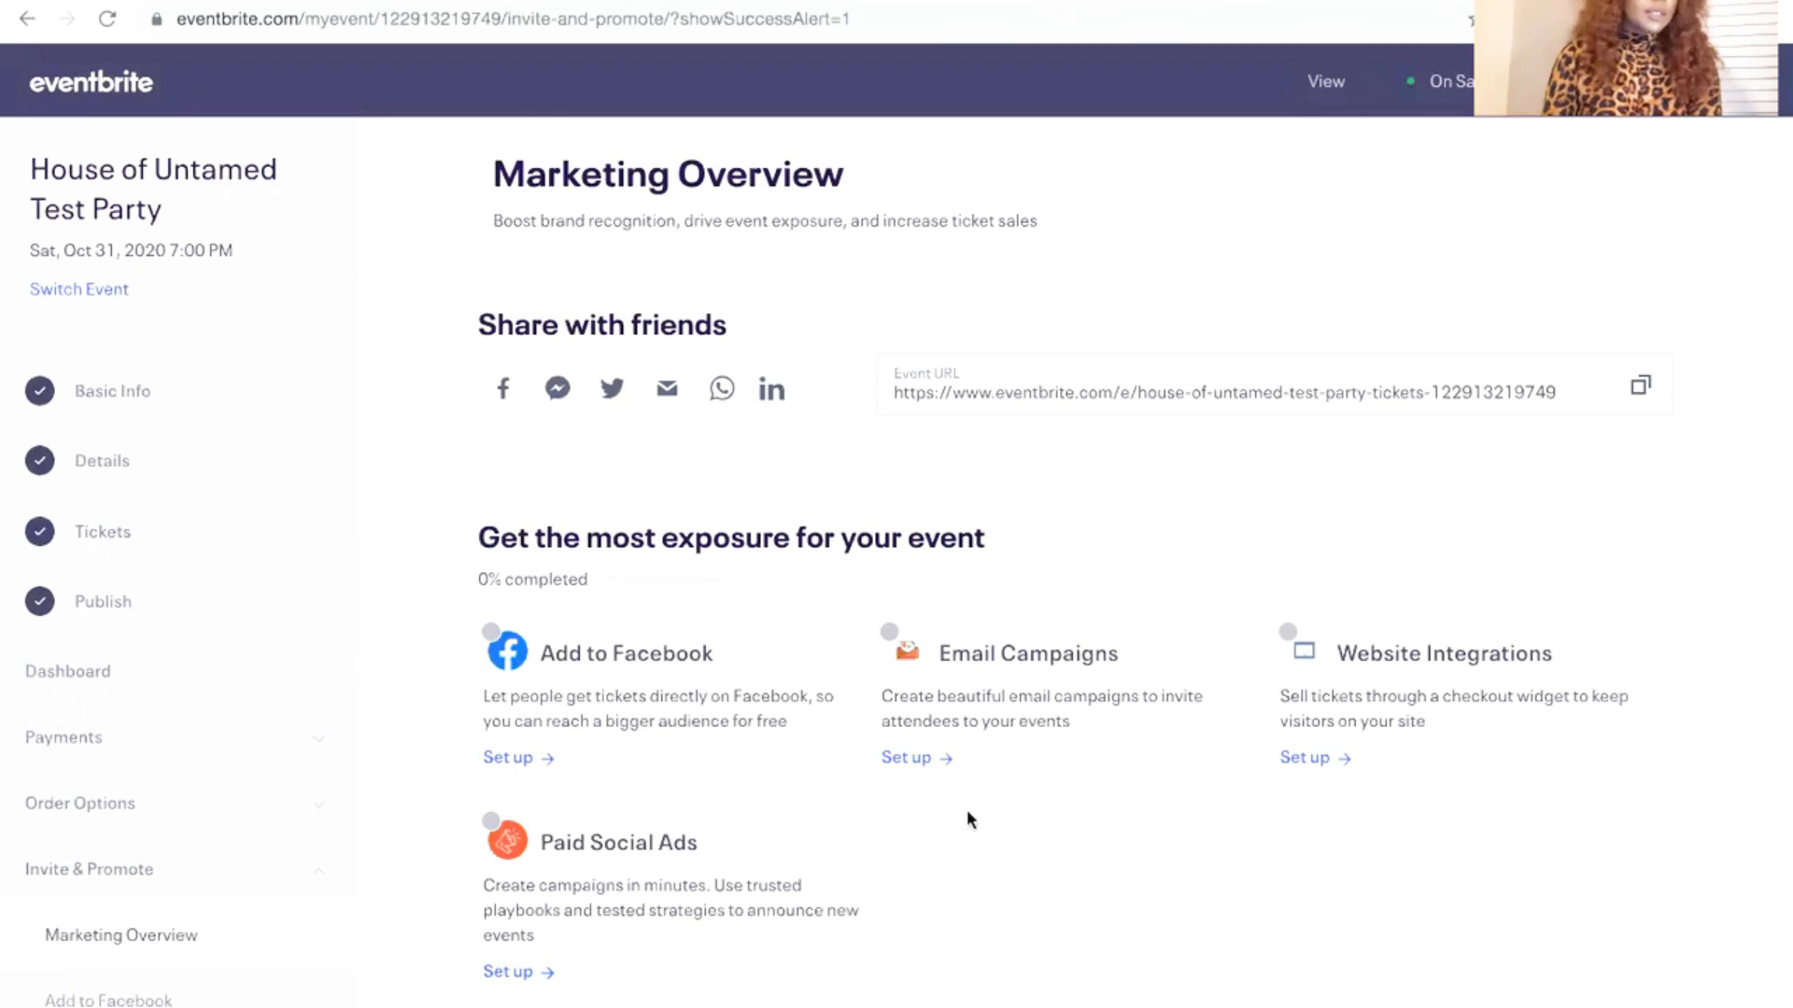
From Eventbrite's marketing overview, start a new promo code that applies to all tickets in the current event
{"action": "scroll", "coordinate": [968, 816], "scroll_direction": "down", "scroll_amount": 2}
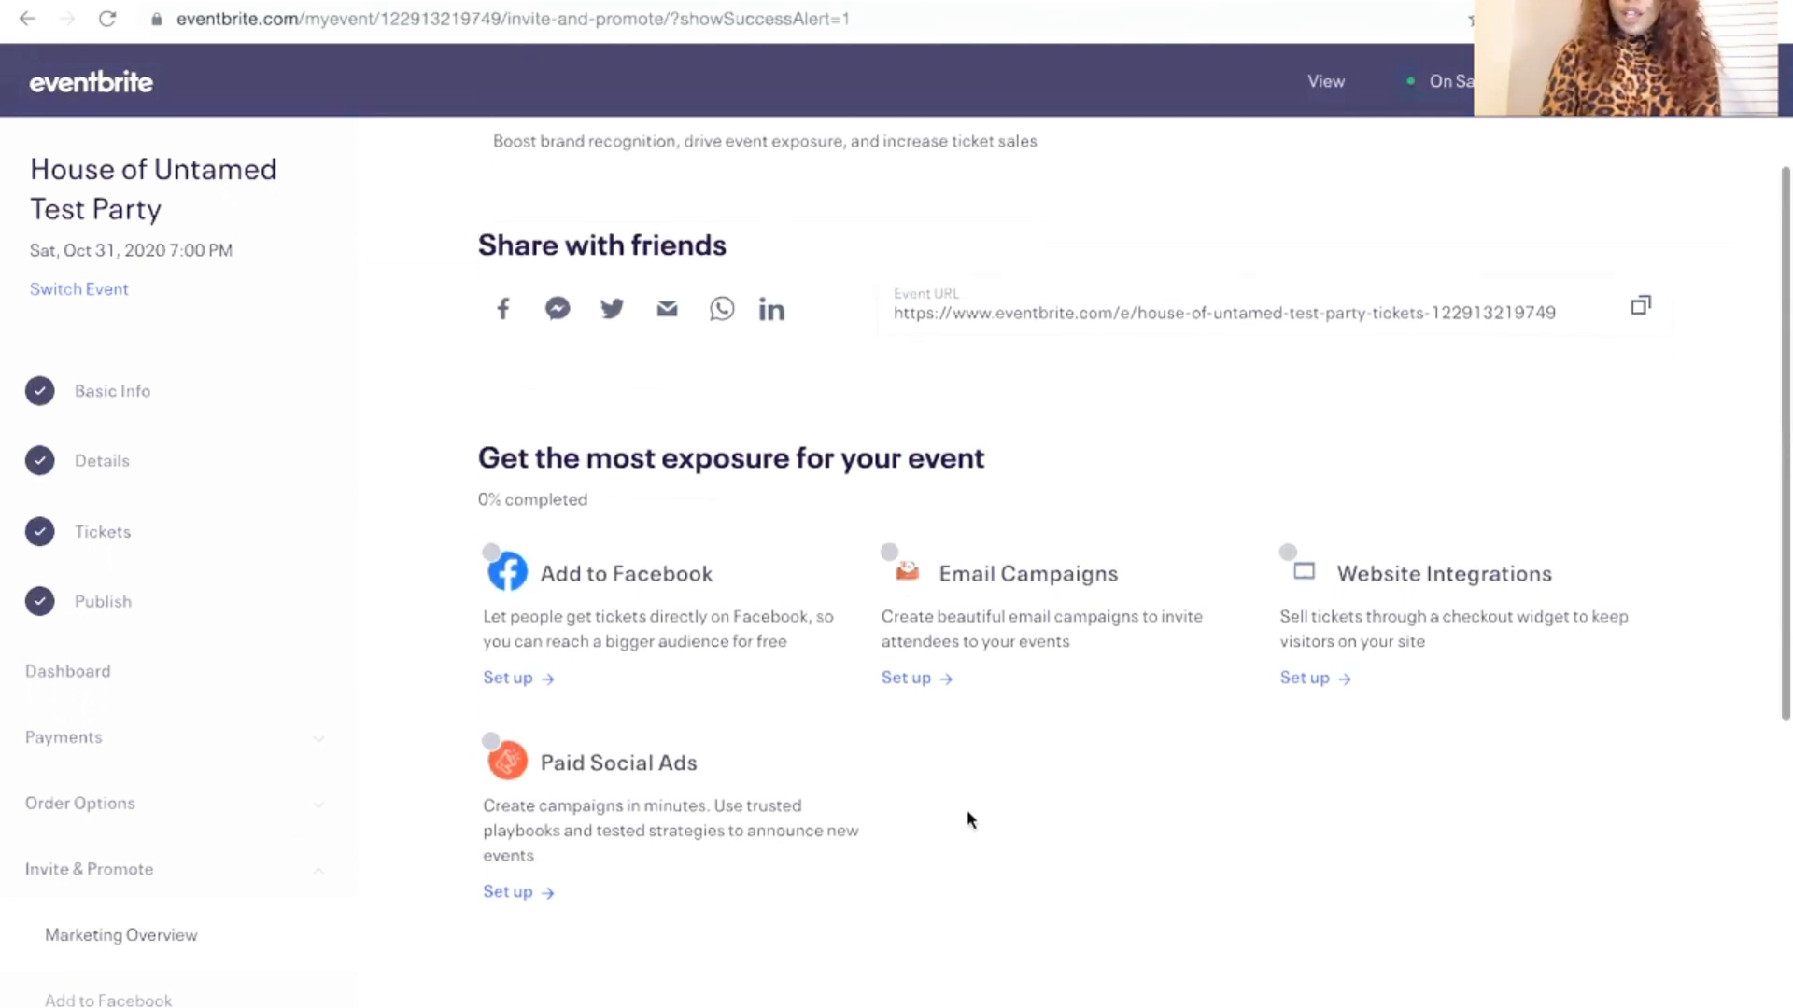
{"action": "scroll", "coordinate": [966, 819], "scroll_direction": "down", "scroll_amount": 1}
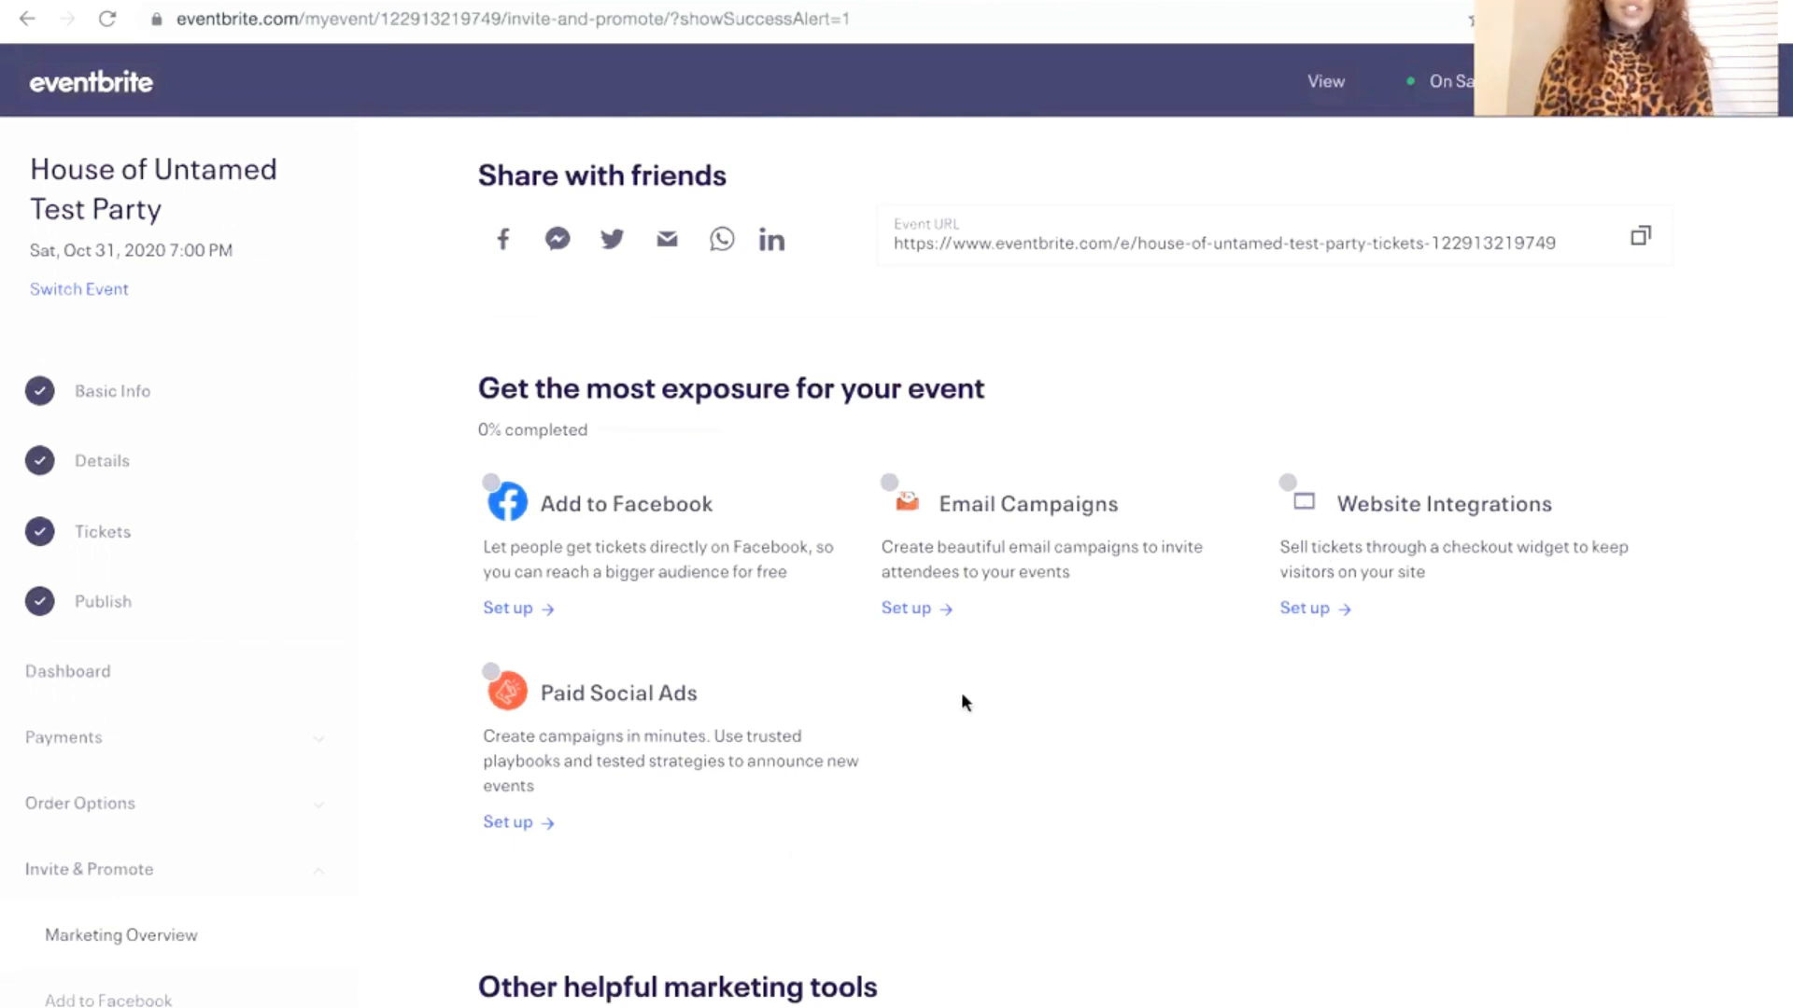
{"action": "scroll", "coordinate": [961, 700], "scroll_direction": "down", "scroll_amount": 5}
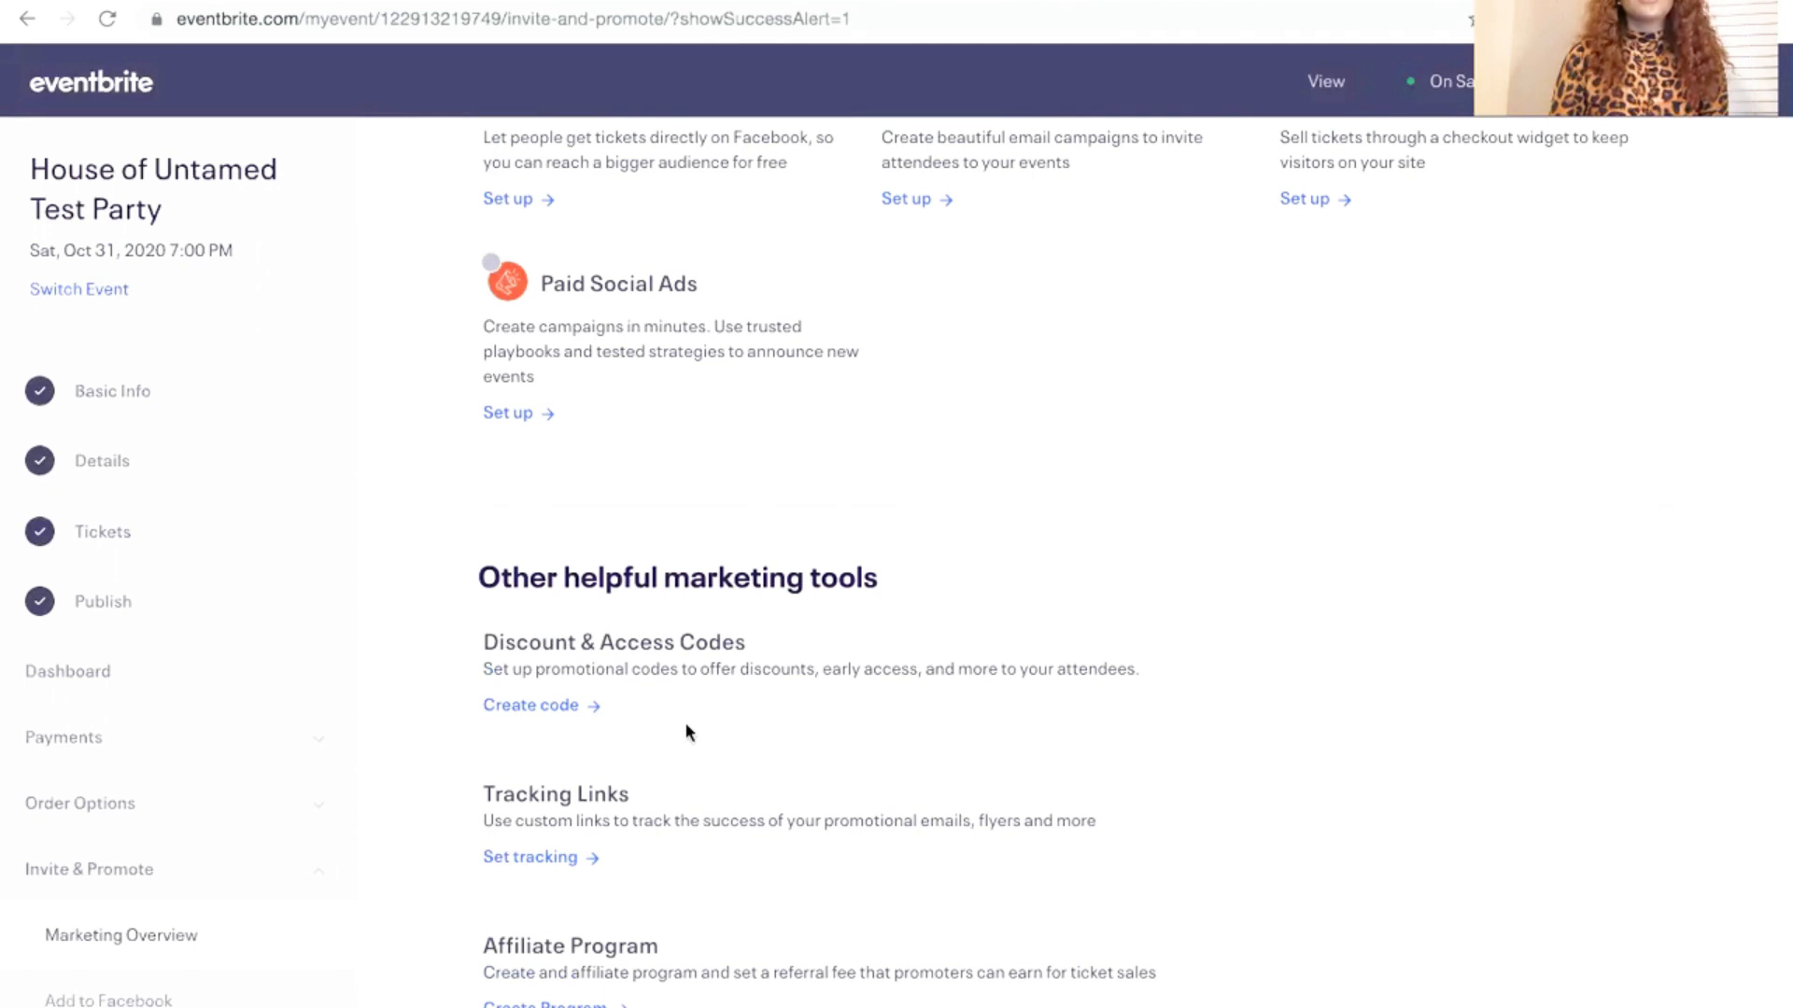
{"action": "left_click", "coordinate": [574, 711]}
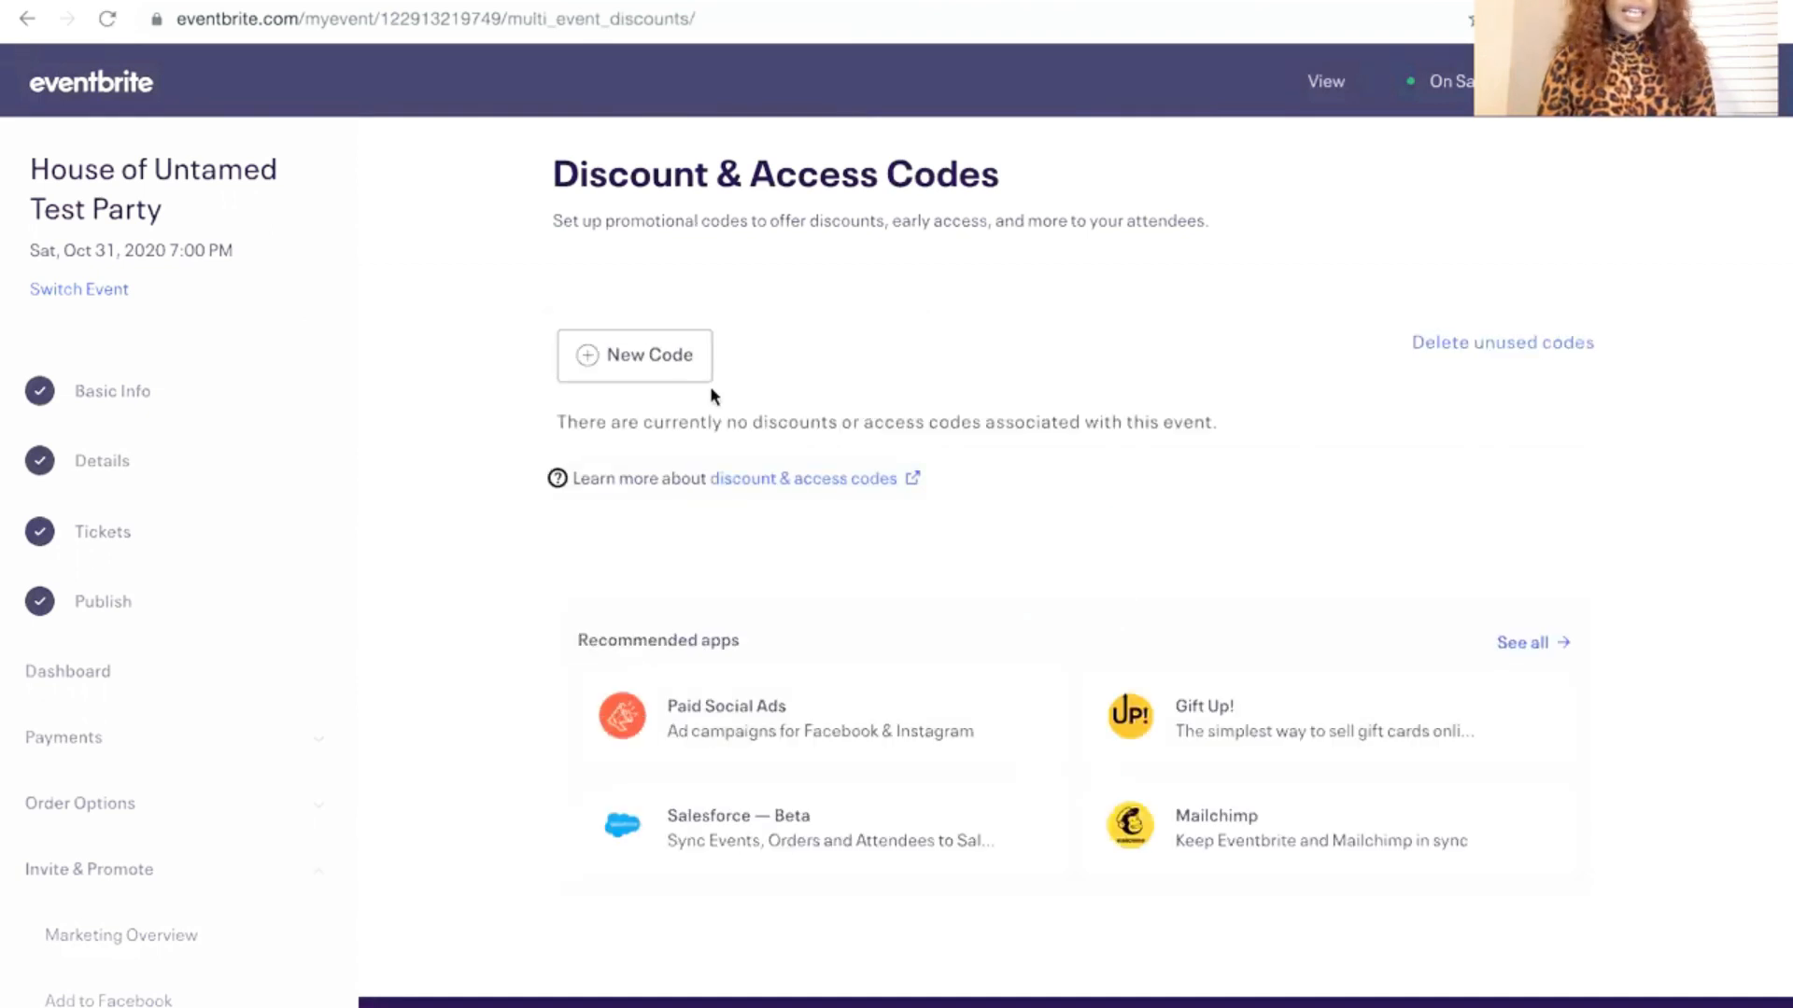
{"action": "left_click", "coordinate": [658, 372]}
{"action": "left_click", "coordinate": [654, 410]}
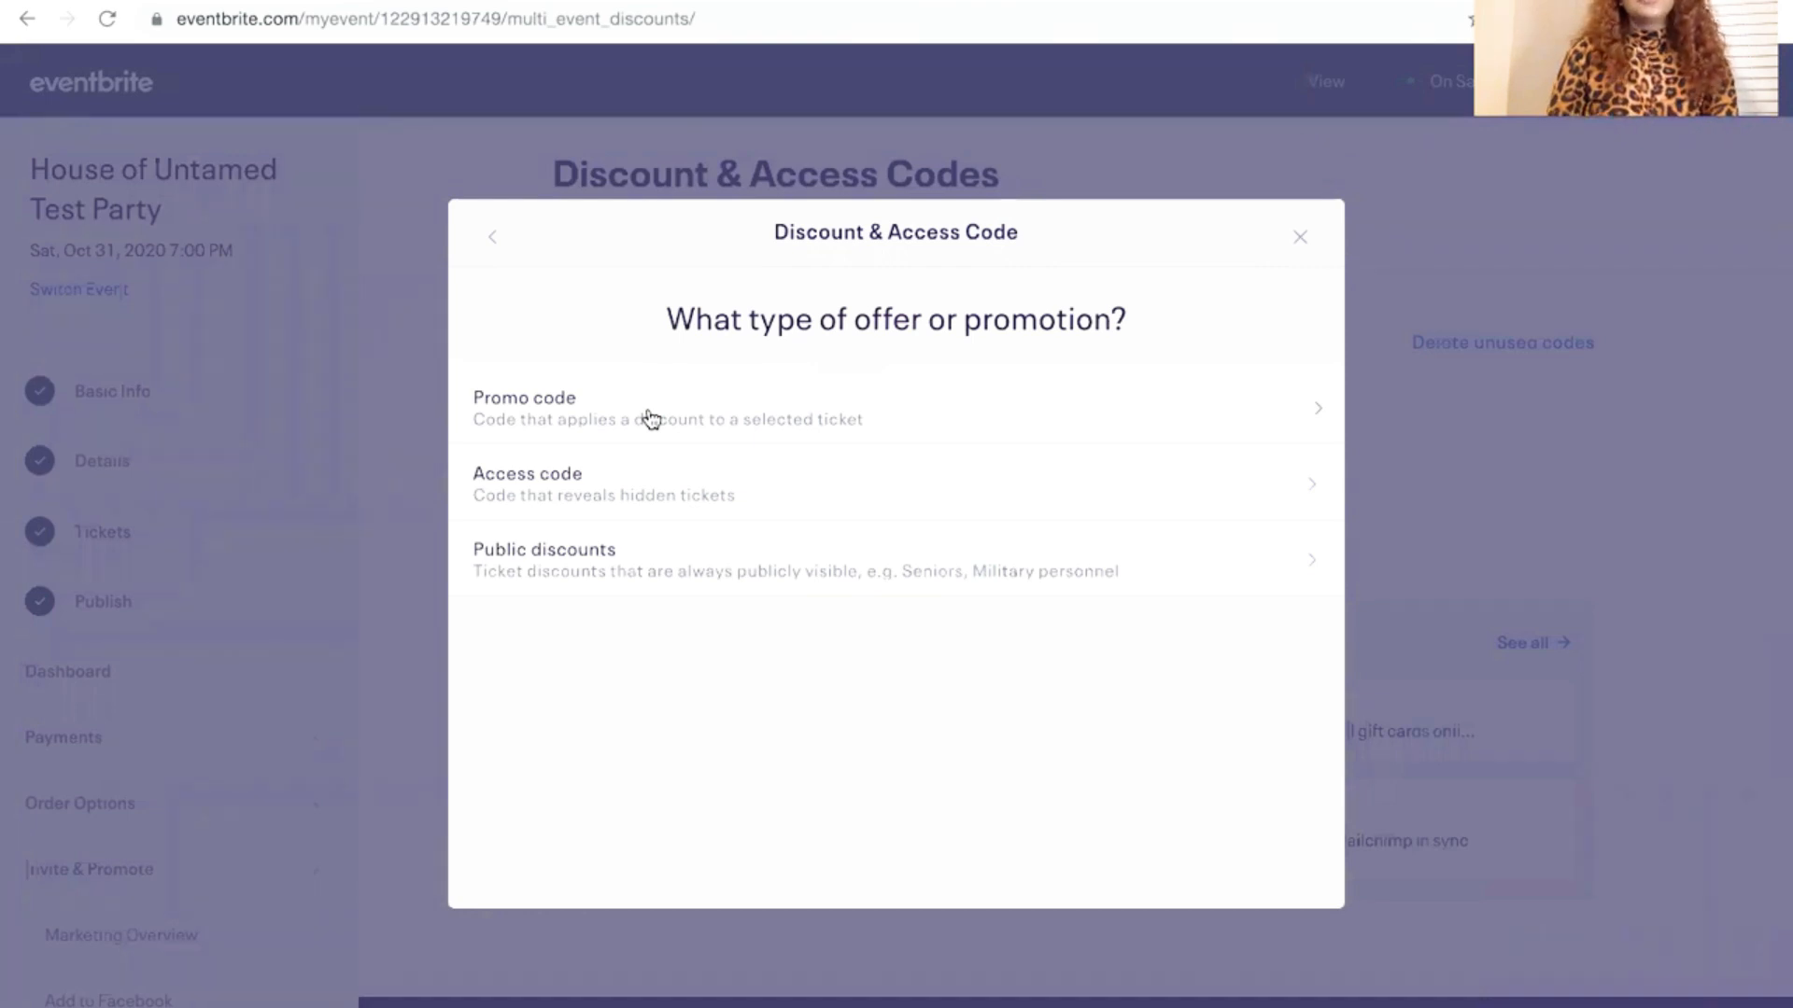
{"action": "left_click", "coordinate": [651, 418]}
{"action": "left_click", "coordinate": [651, 420]}
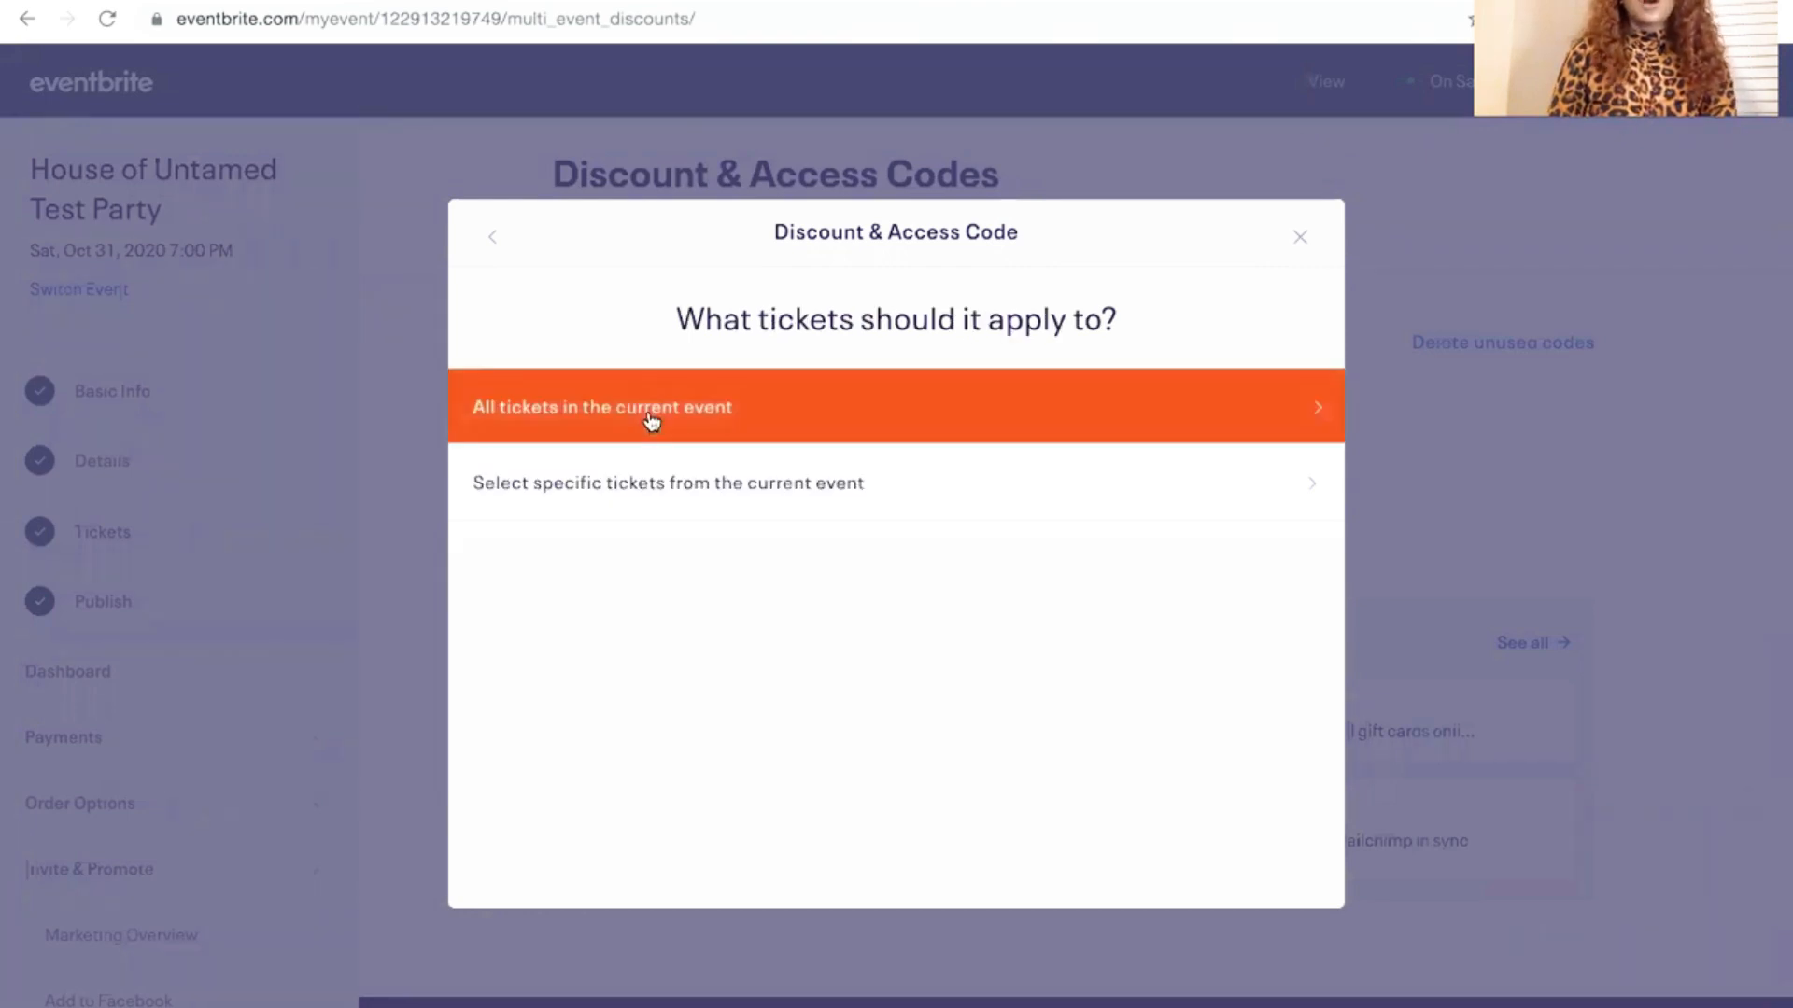
{"action": "left_click", "coordinate": [650, 409]}
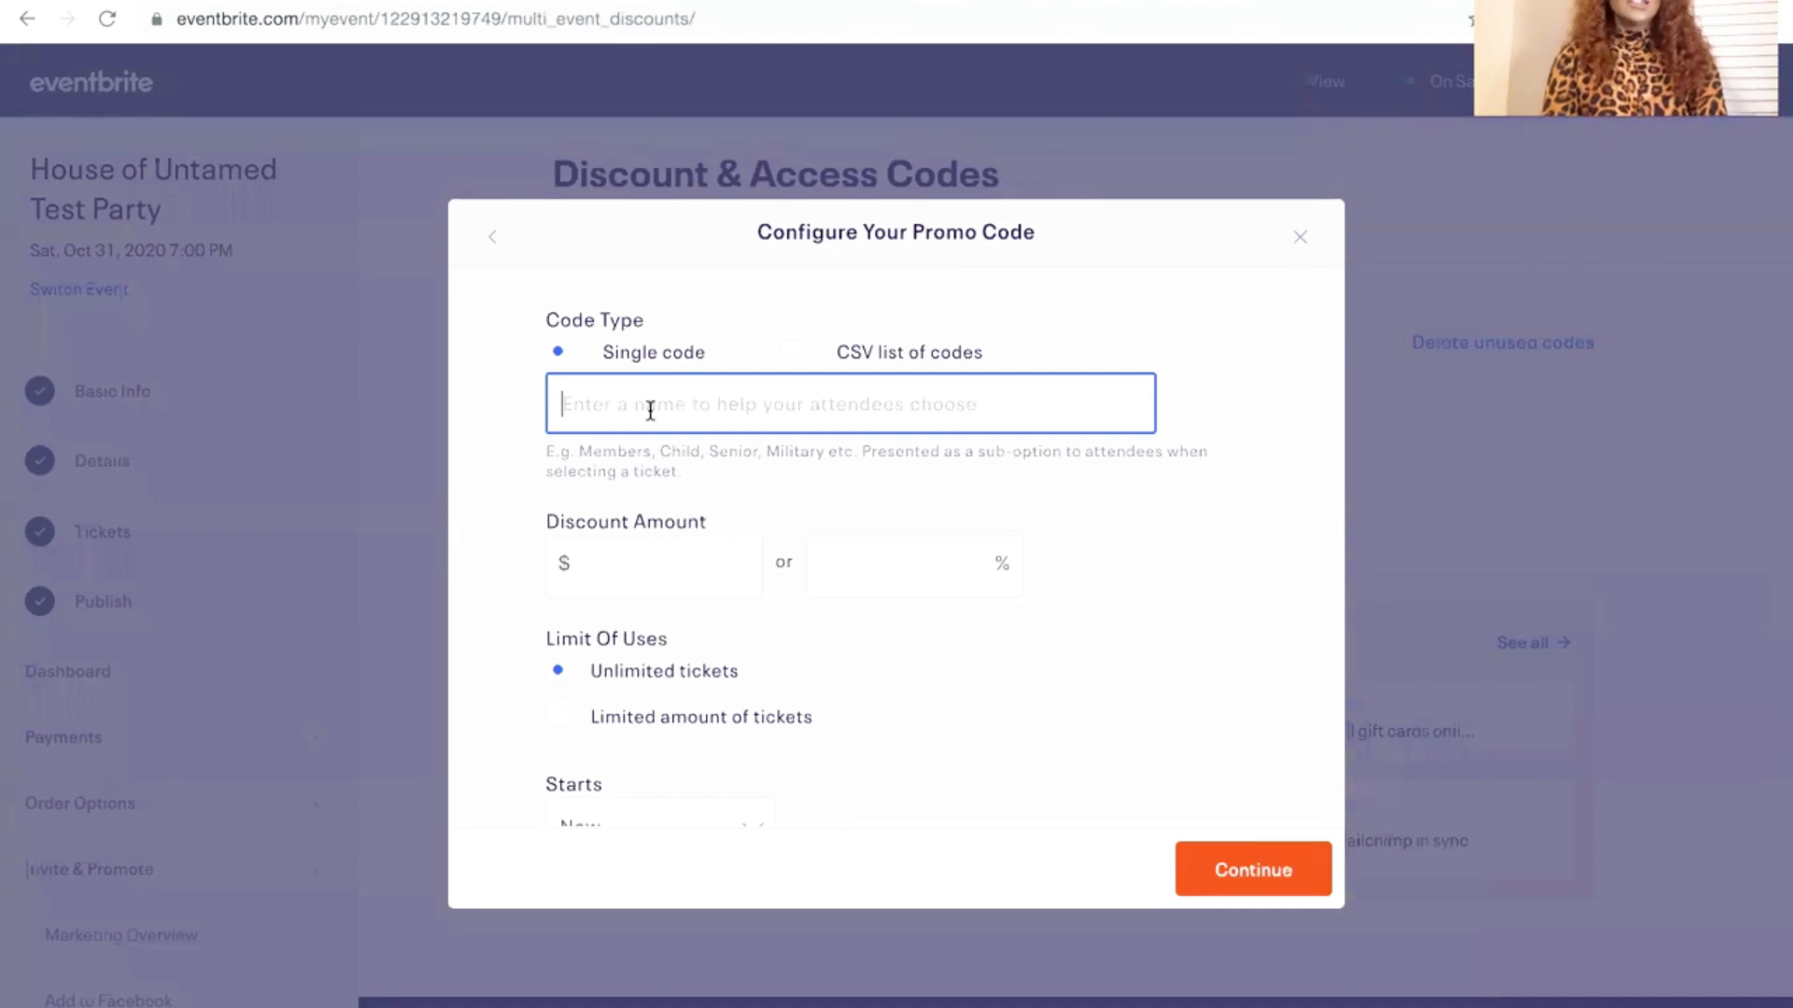
Name the single promo code FLASH20 and set its discount amount to $5
{"action": "type", "text": "FLASH20"}
{"action": "left_click", "coordinate": [916, 563]}
{"action": "type", "text": "2"}
{"action": "key", "text": "BackSpace"}
{"action": "left_click", "coordinate": [708, 565]}
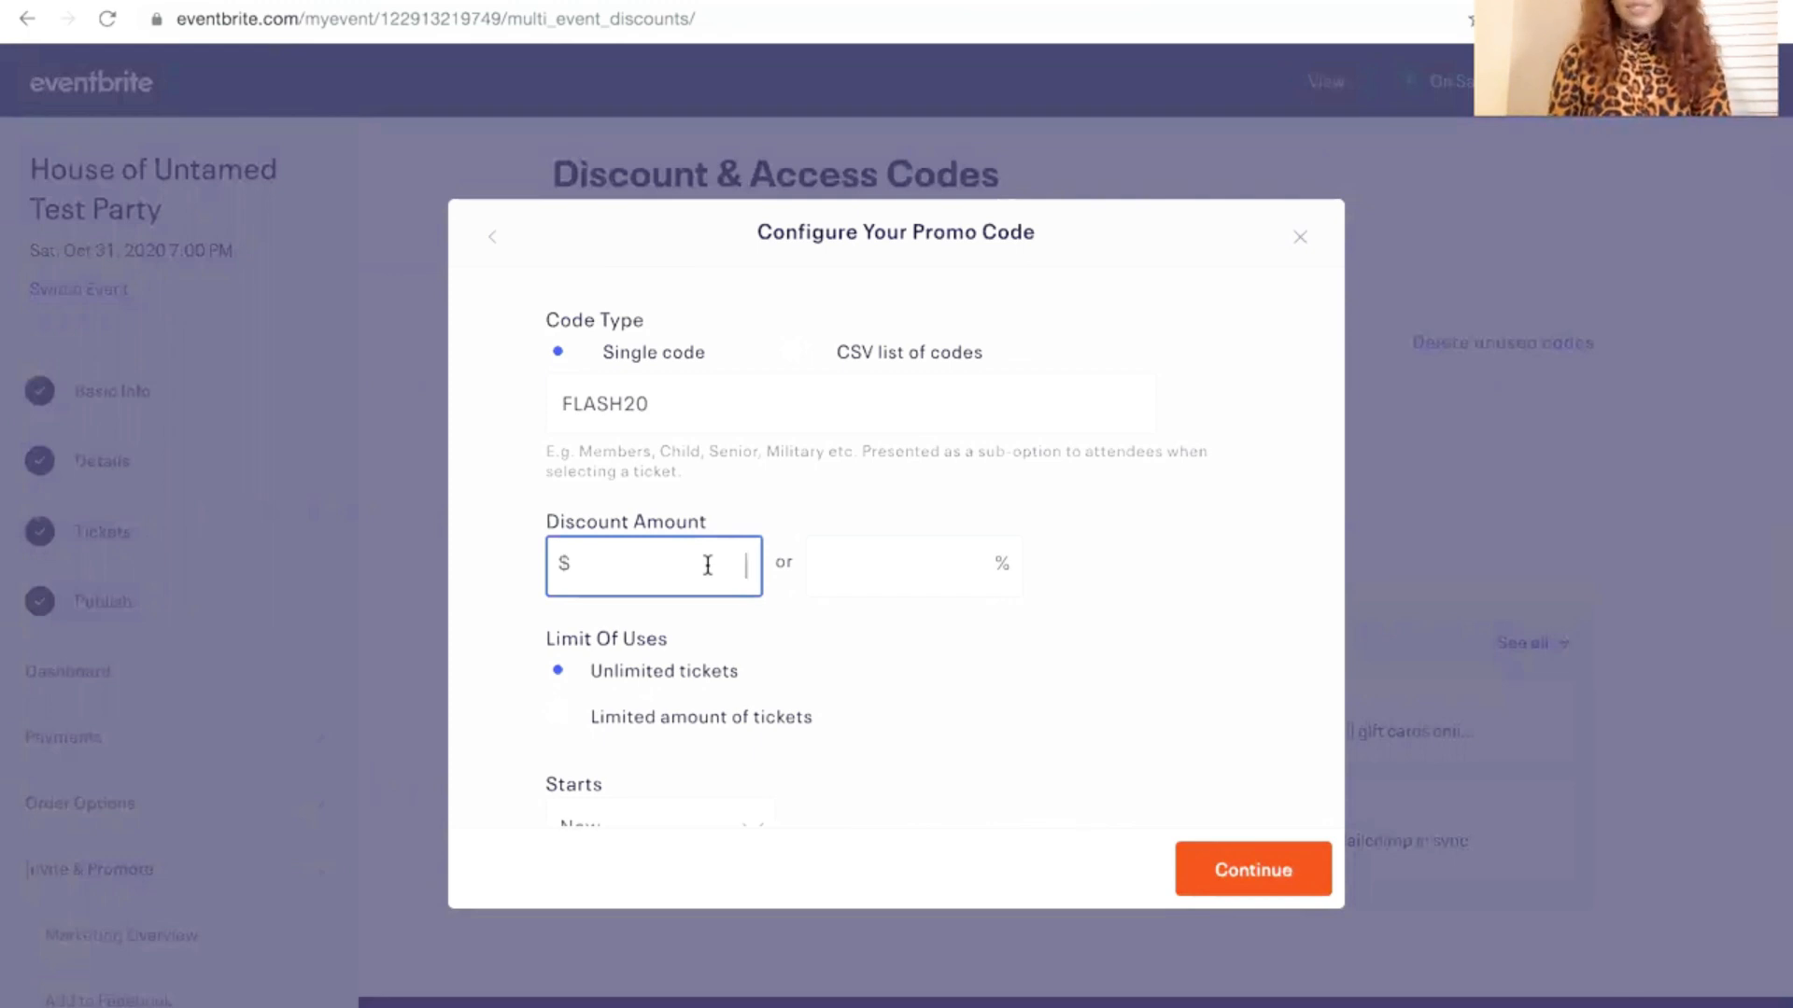
{"action": "type", "text": "5"}
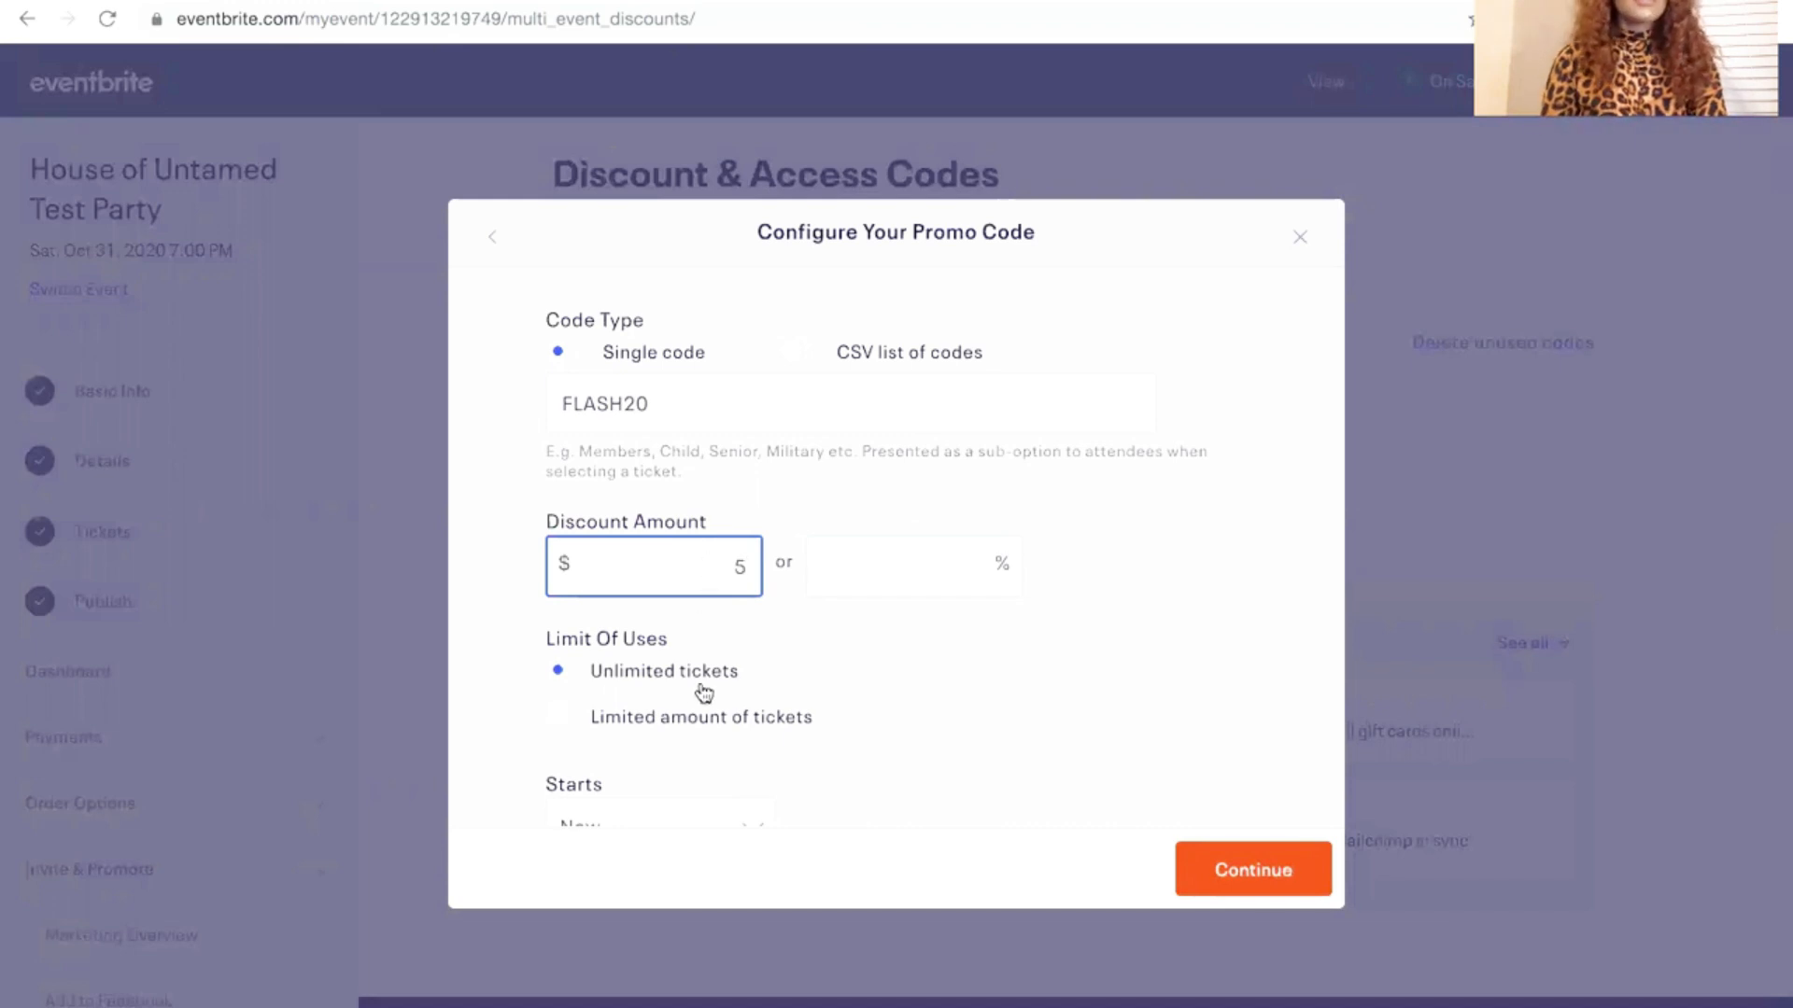
Limit the promo code's uses to 20 tickets
{"action": "left_click", "coordinate": [927, 706]}
{"action": "scroll", "coordinate": [926, 705], "scroll_direction": "down", "scroll_amount": 2}
{"action": "scroll", "coordinate": [926, 705], "scroll_direction": "up", "scroll_amount": 2}
{"action": "scroll", "coordinate": [919, 705], "scroll_direction": "down", "scroll_amount": 1}
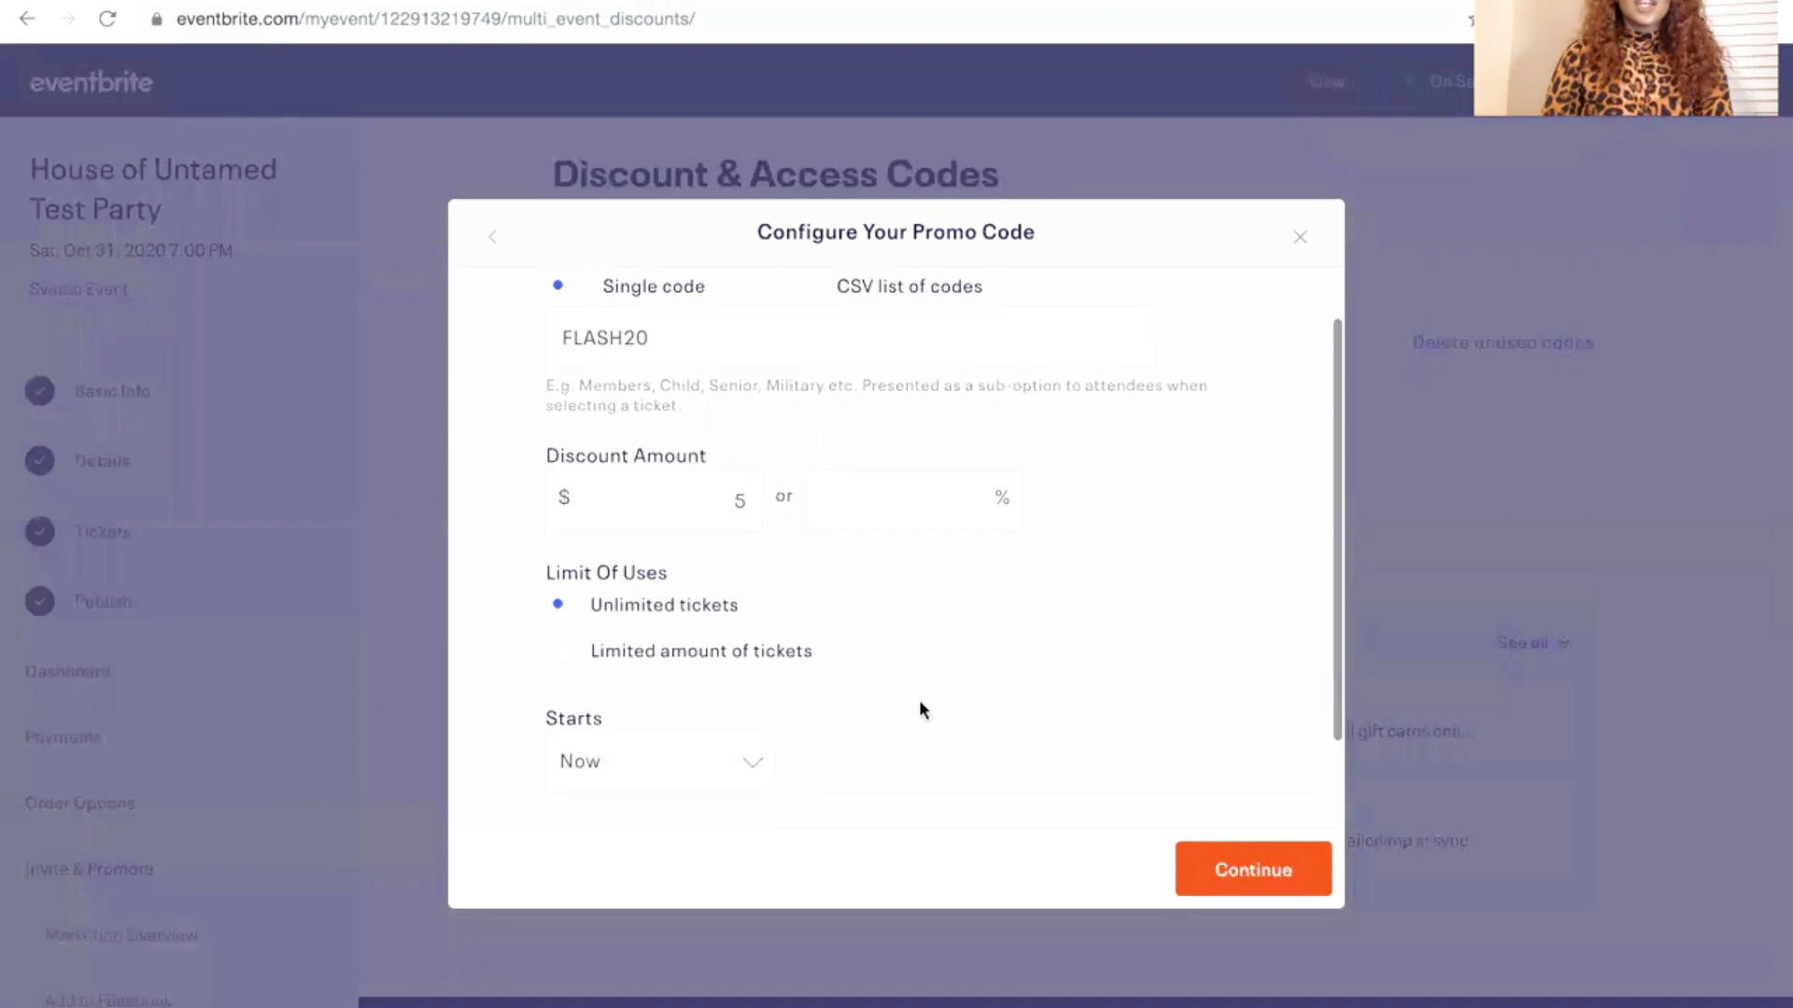
{"action": "left_click", "coordinate": [564, 653]}
{"action": "scroll", "coordinate": [650, 584], "scroll_direction": "down", "scroll_amount": 2}
{"action": "left_click", "coordinate": [658, 551]}
{"action": "type", "text": "20"}
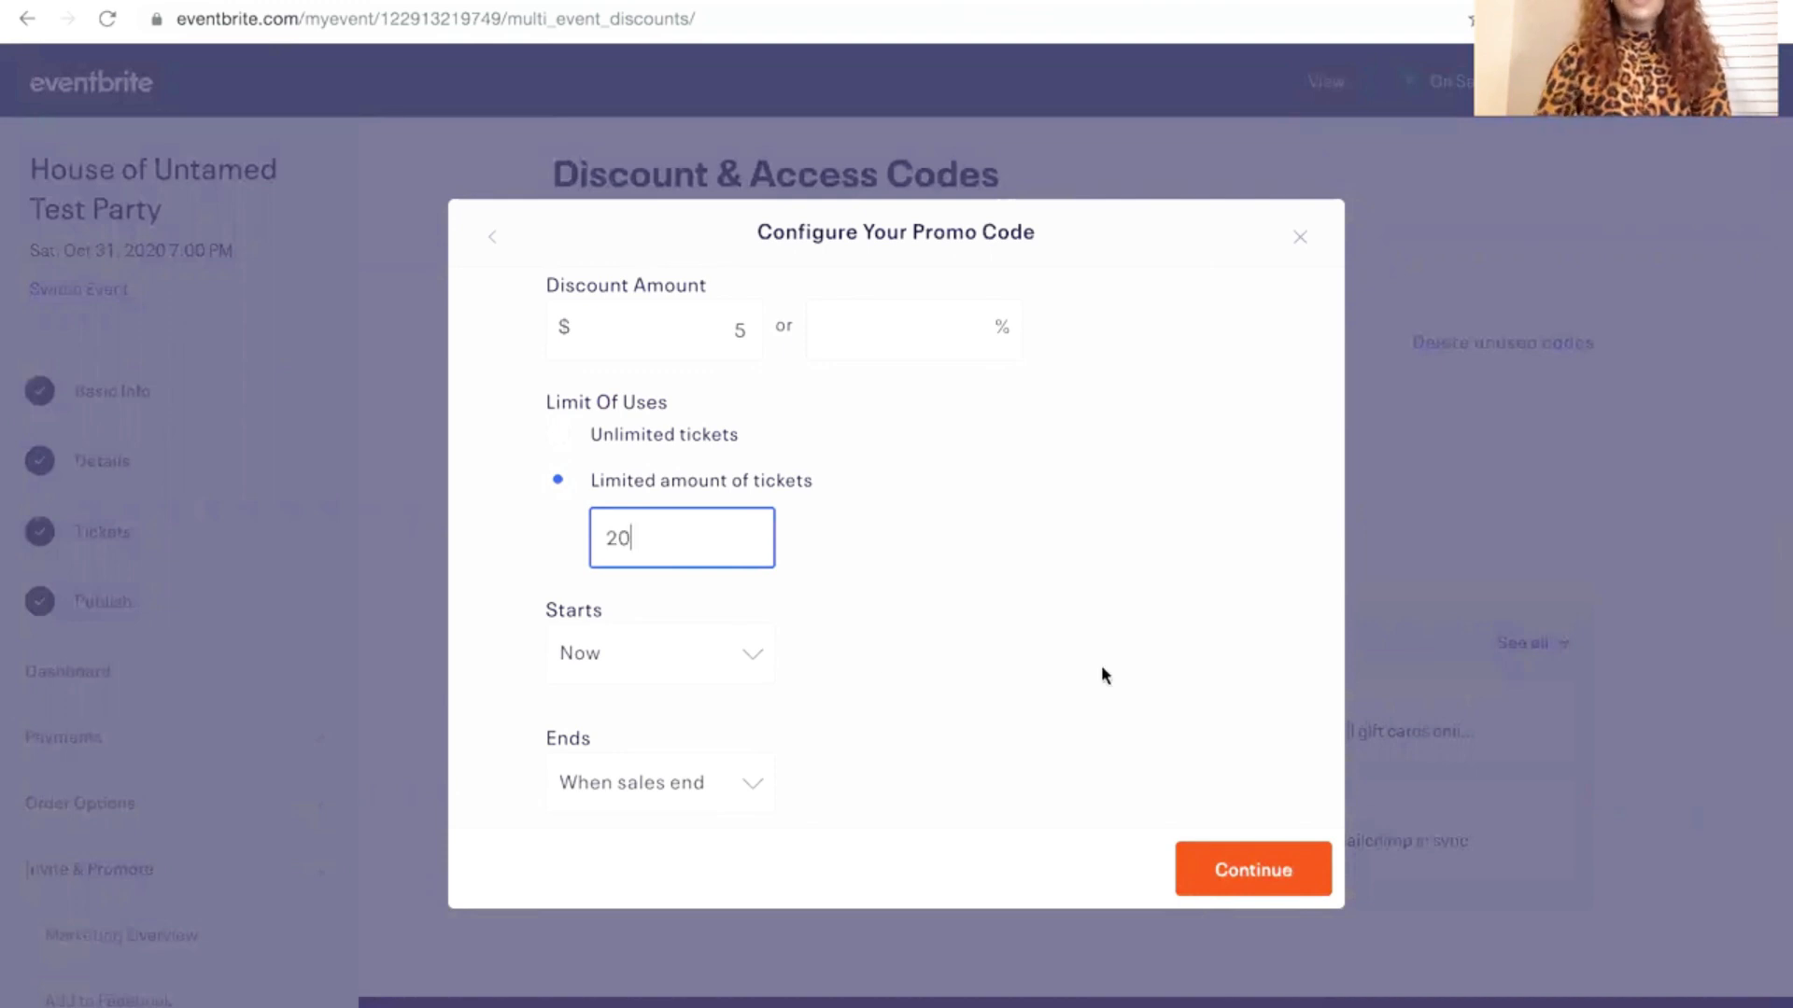
{"action": "left_click", "coordinate": [1106, 658]}
Set the promo code to end on the specific date 10/10/2020 at 11:59pm and save the code
{"action": "left_click", "coordinate": [650, 781]}
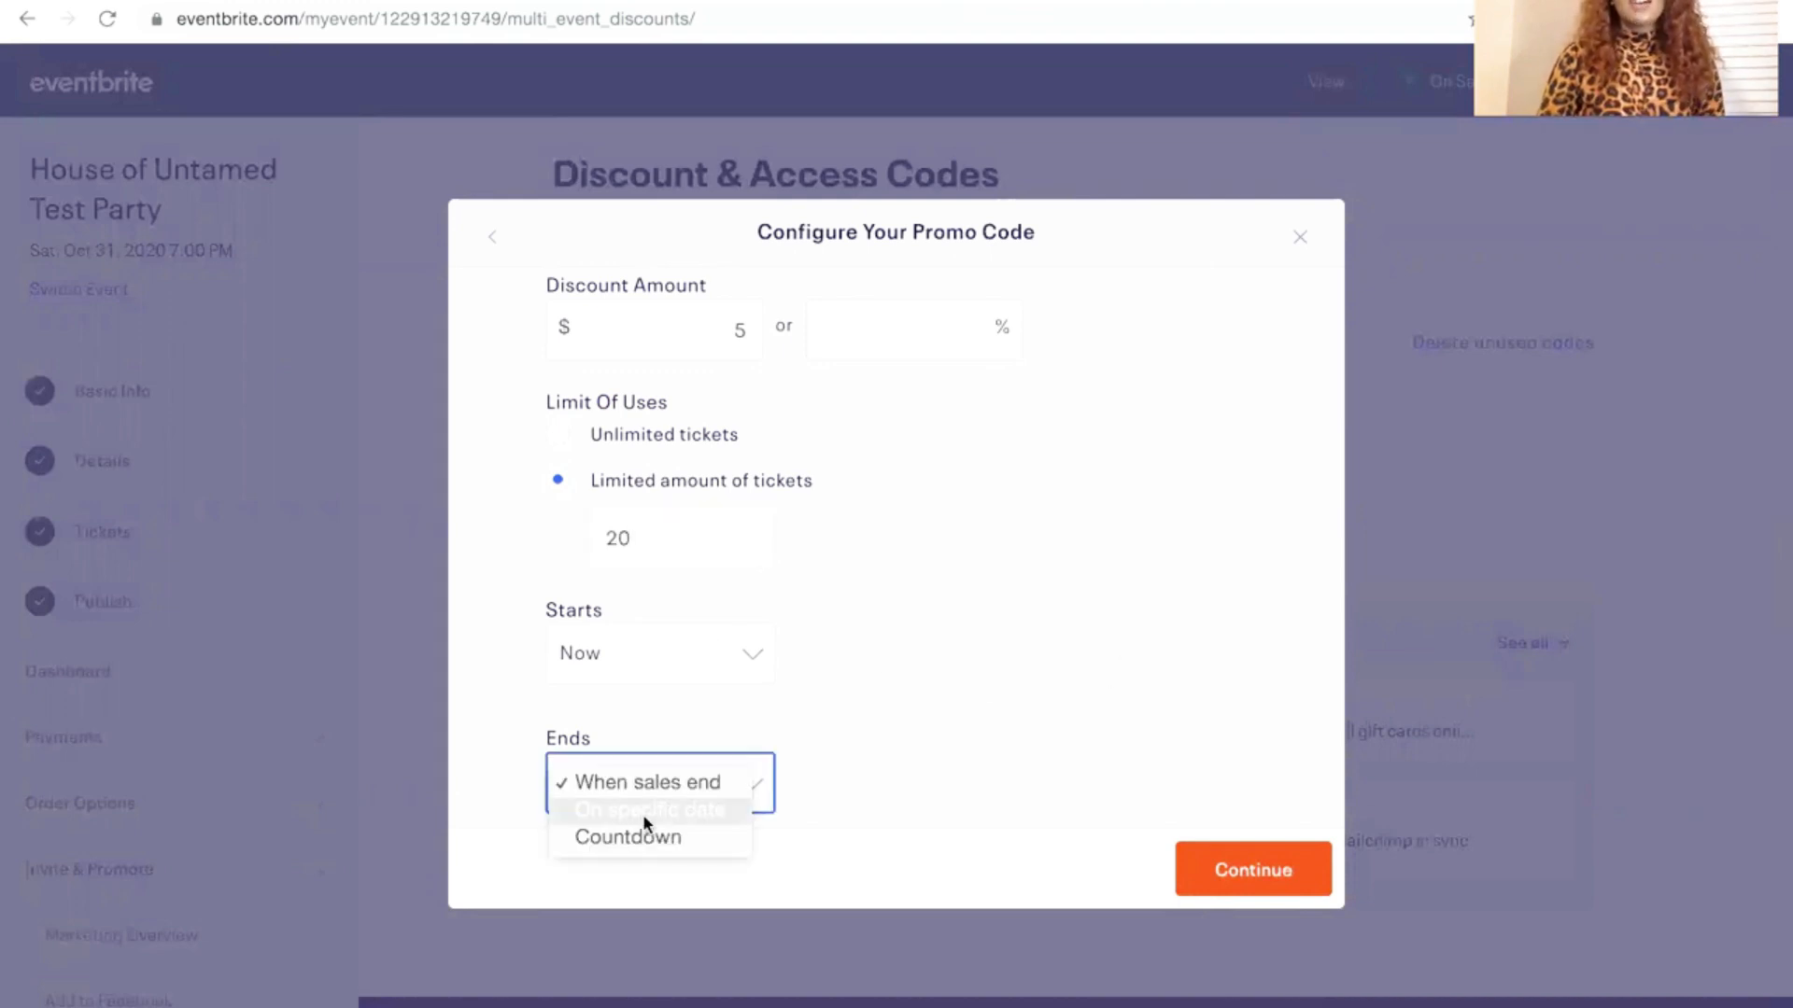
{"action": "left_click", "coordinate": [644, 816]}
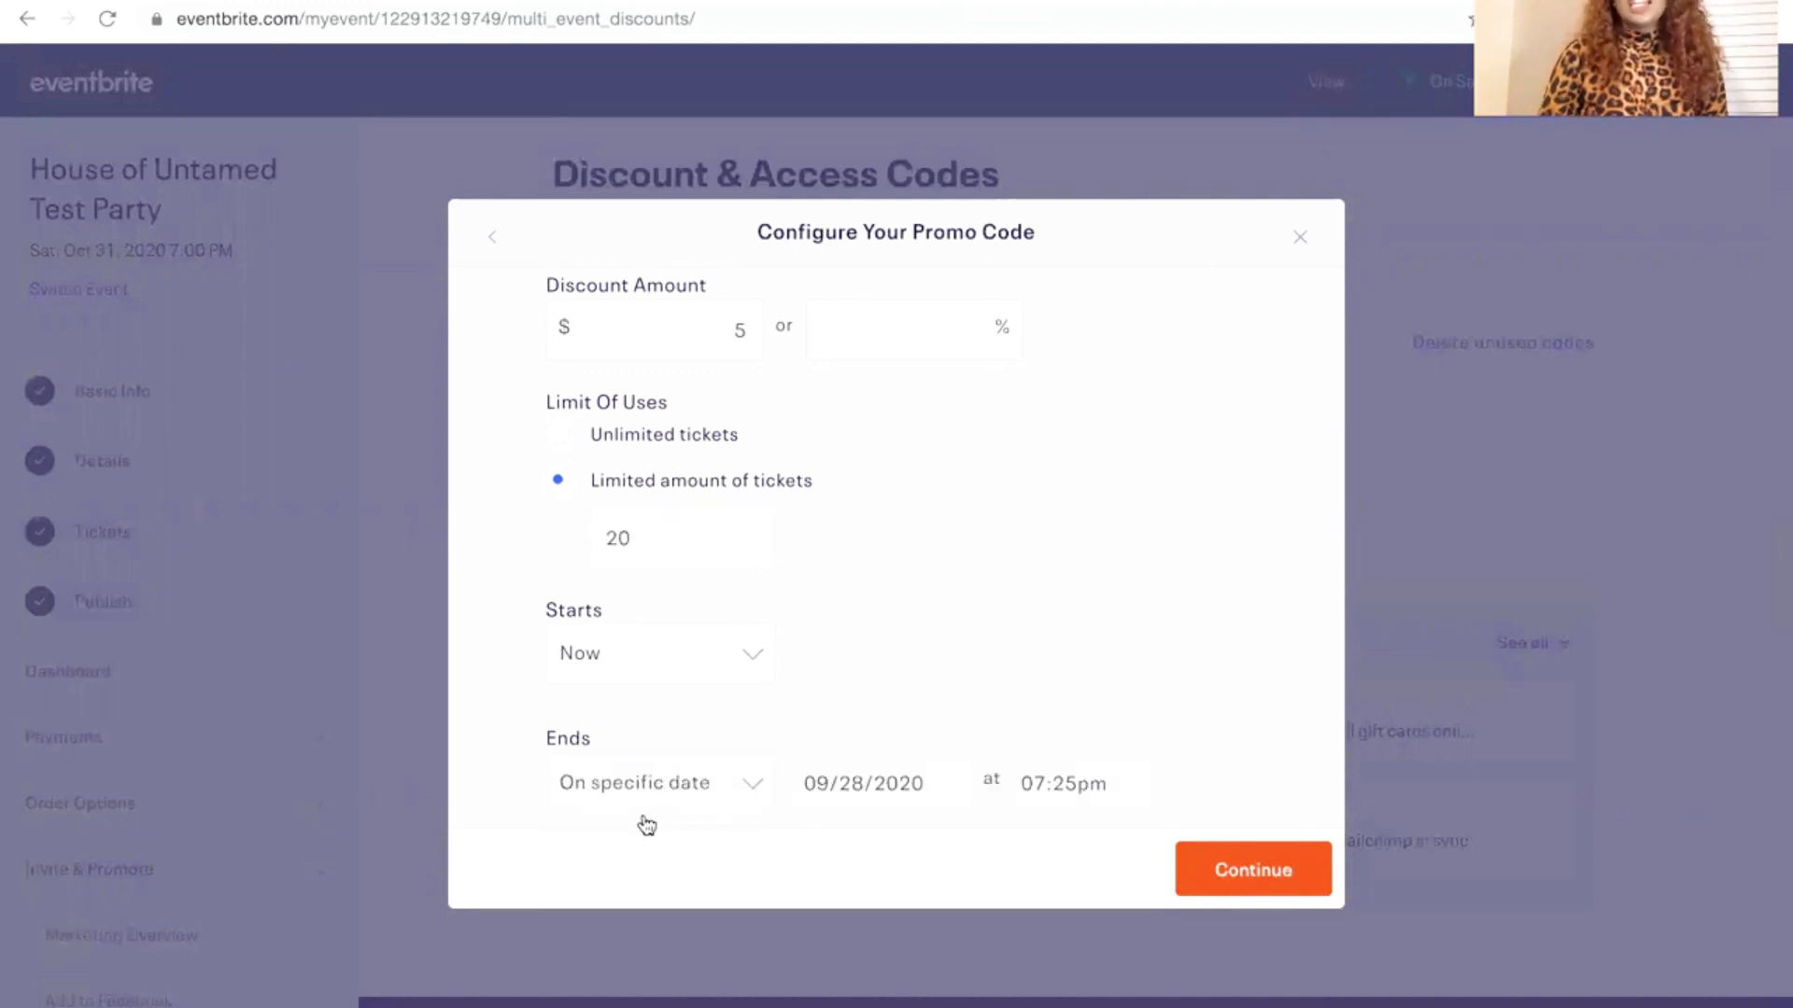
{"action": "left_click", "coordinate": [894, 785]}
{"action": "left_click", "coordinate": [1140, 420]}
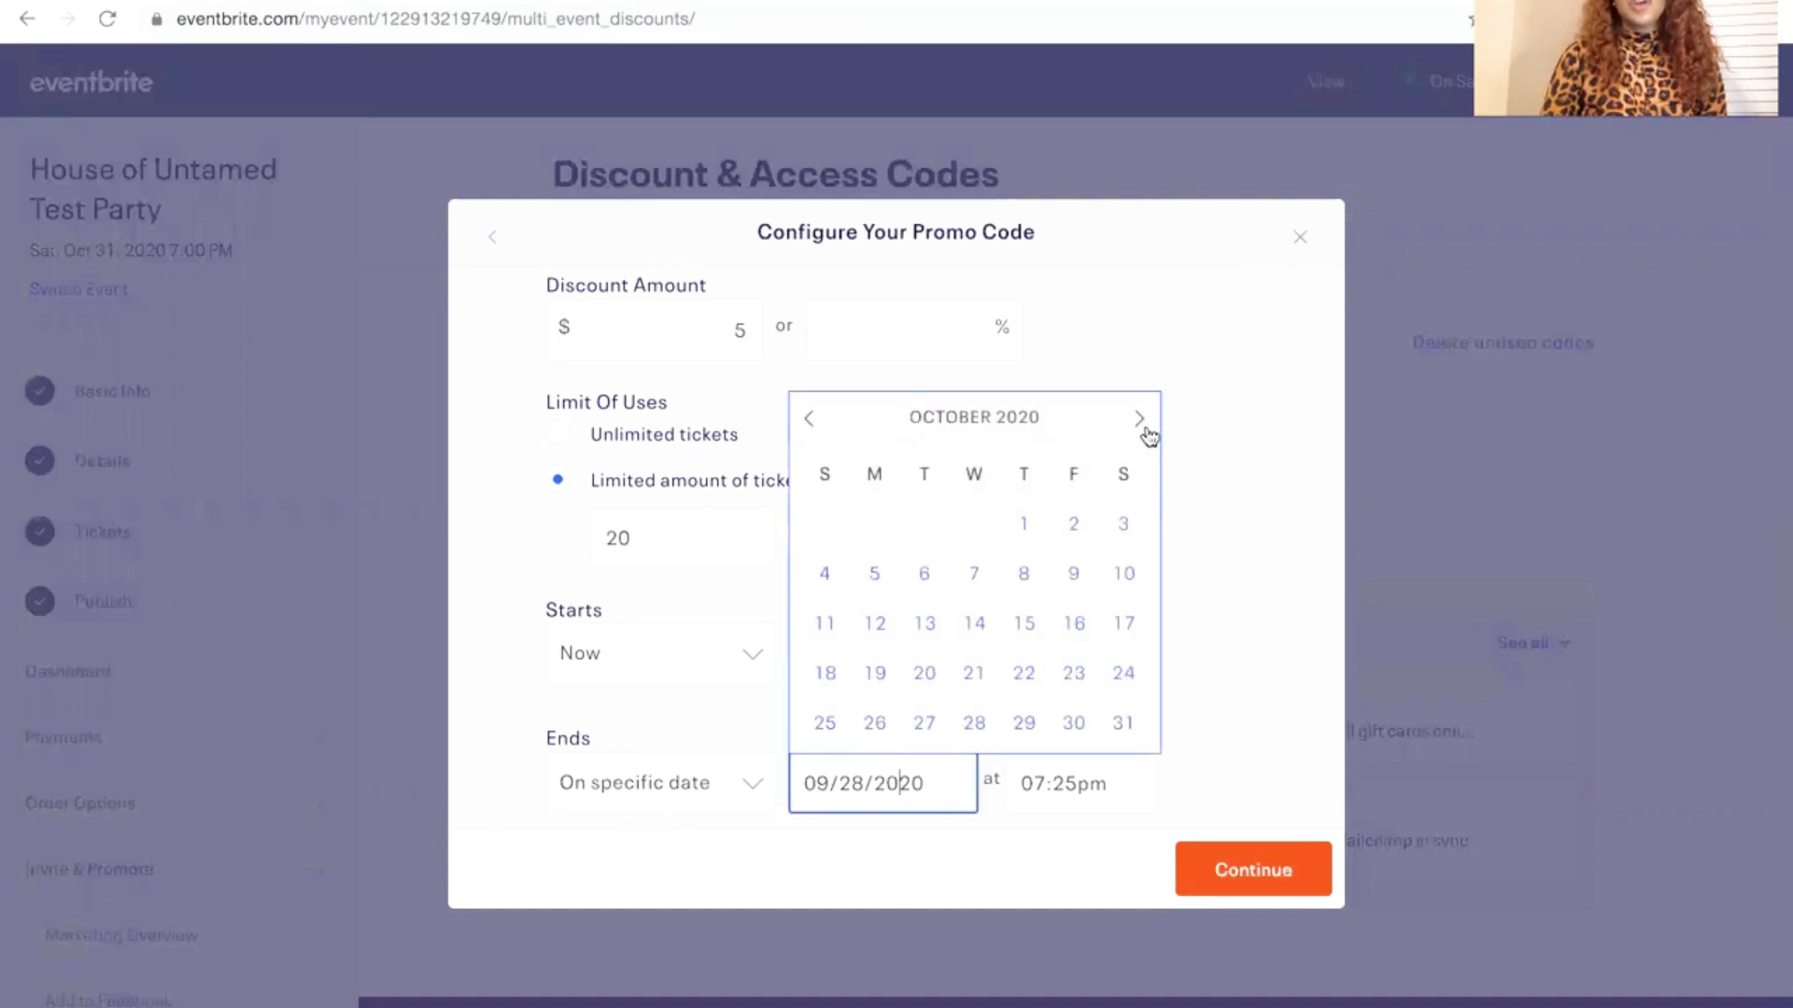
{"action": "left_click", "coordinate": [1118, 587]}
{"action": "left_click", "coordinate": [1105, 784]}
{"action": "scroll", "coordinate": [1100, 669], "scroll_direction": "down", "scroll_amount": 4}
{"action": "scroll", "coordinate": [1100, 669], "scroll_direction": "down", "scroll_amount": 5}
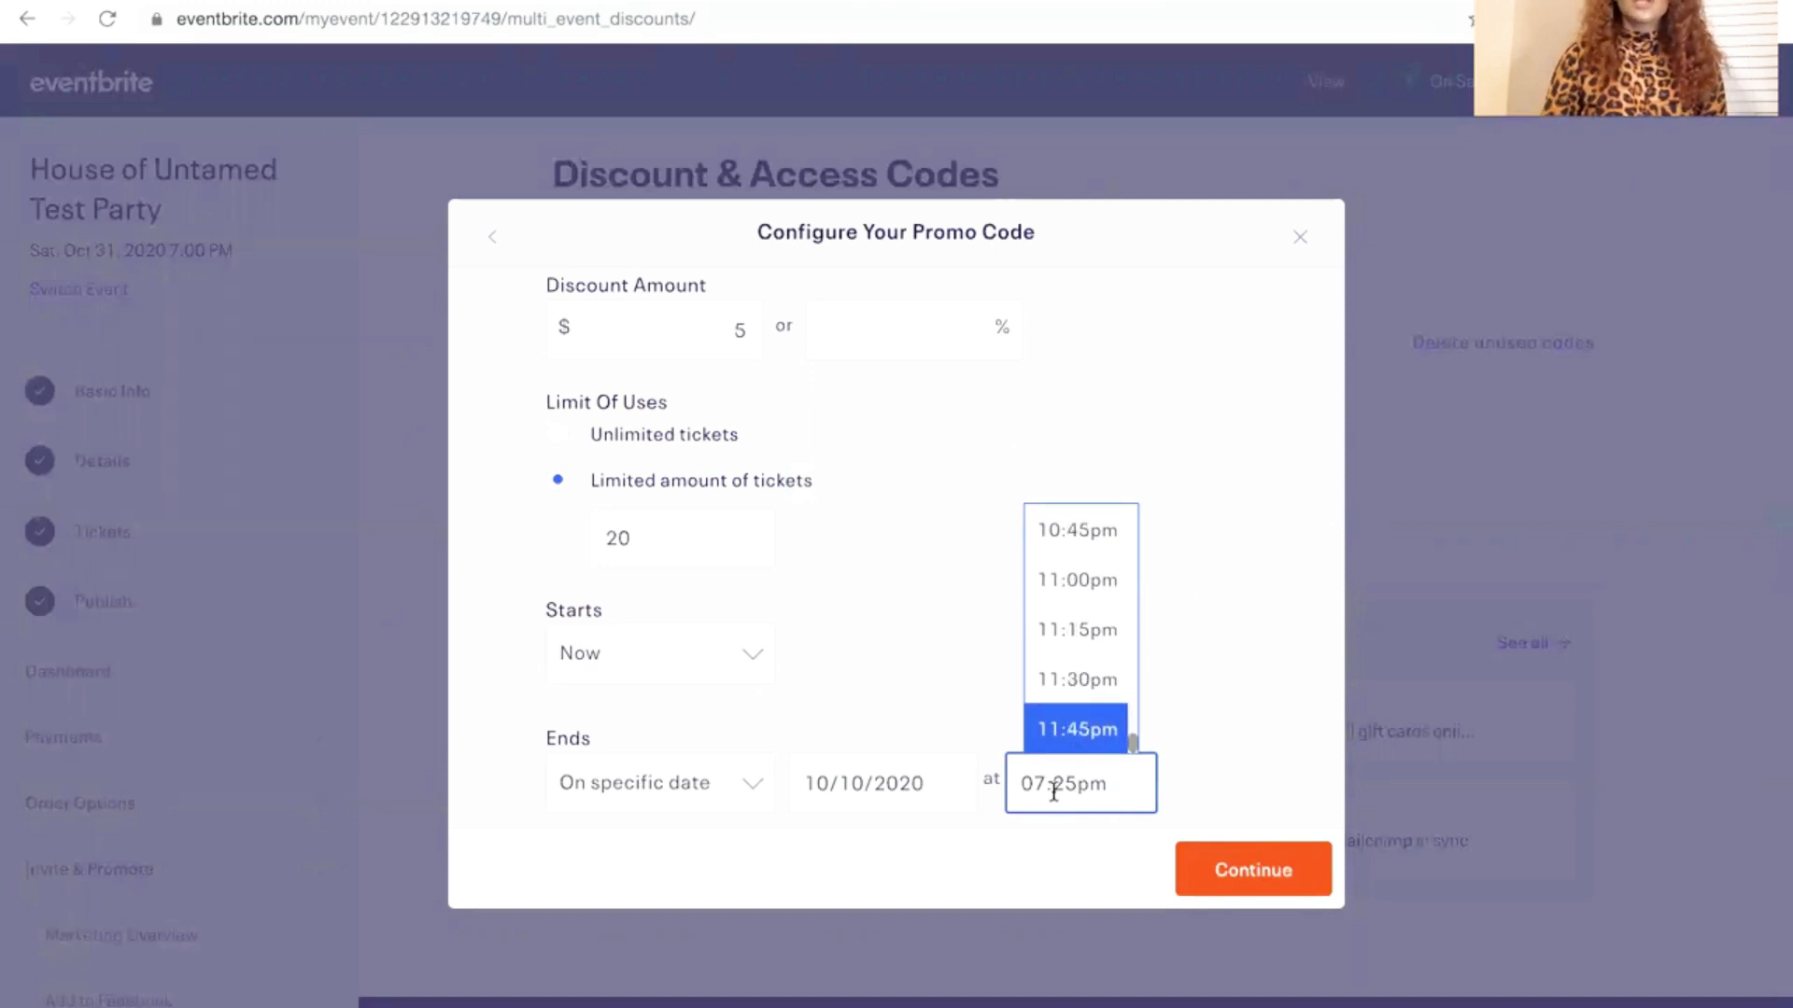
{"action": "left_click_drag", "start_coordinate": [1077, 785], "coordinate": [964, 787]}
{"action": "type", "text": "11:59"}
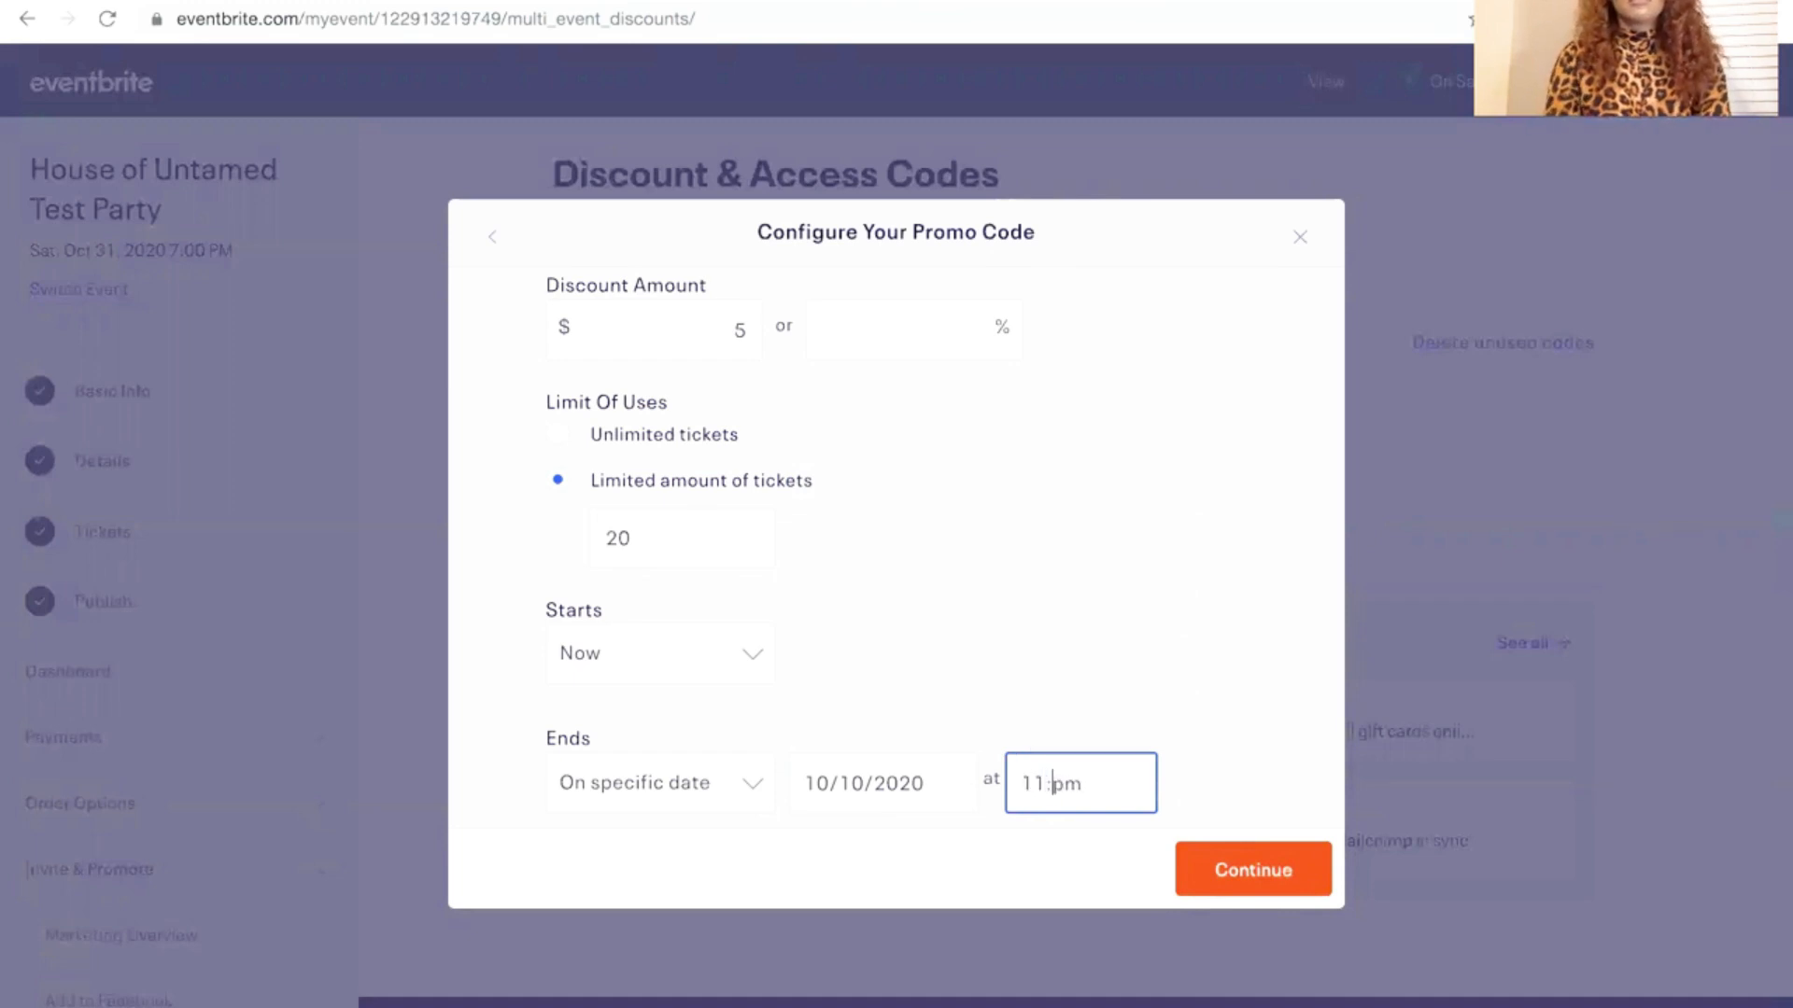
{"action": "left_click", "coordinate": [1235, 873]}
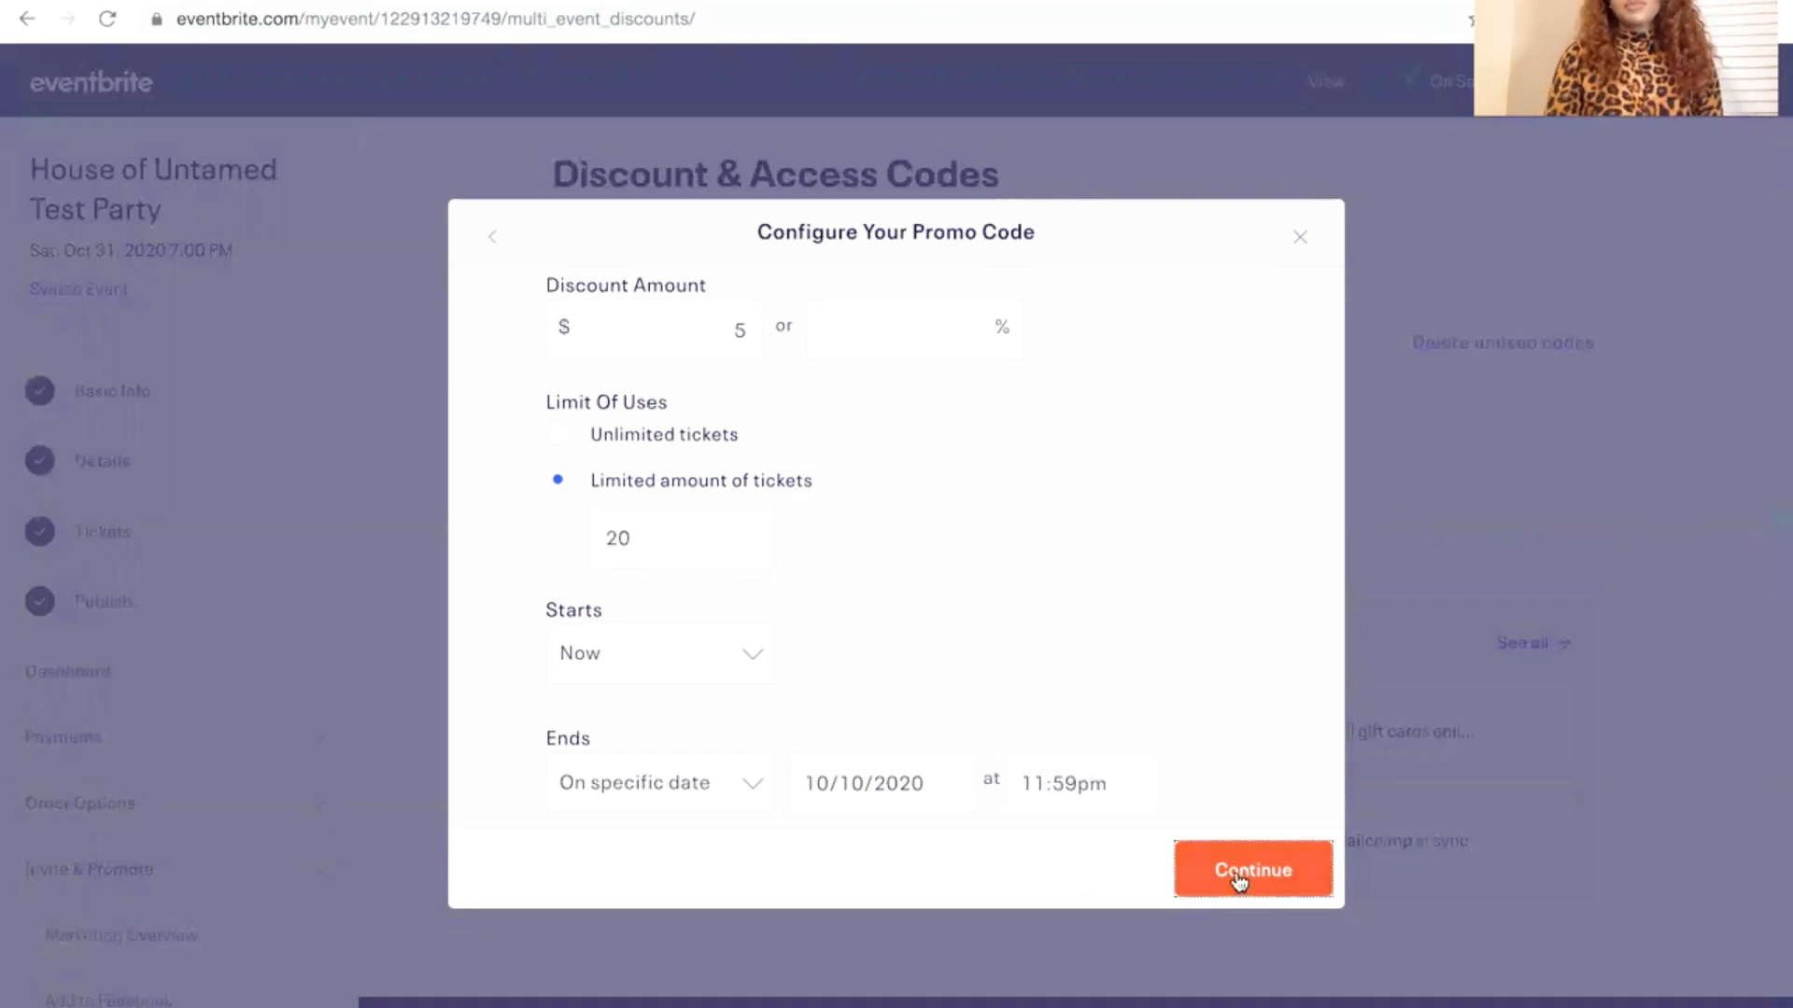
{"action": "left_click", "coordinate": [1235, 873]}
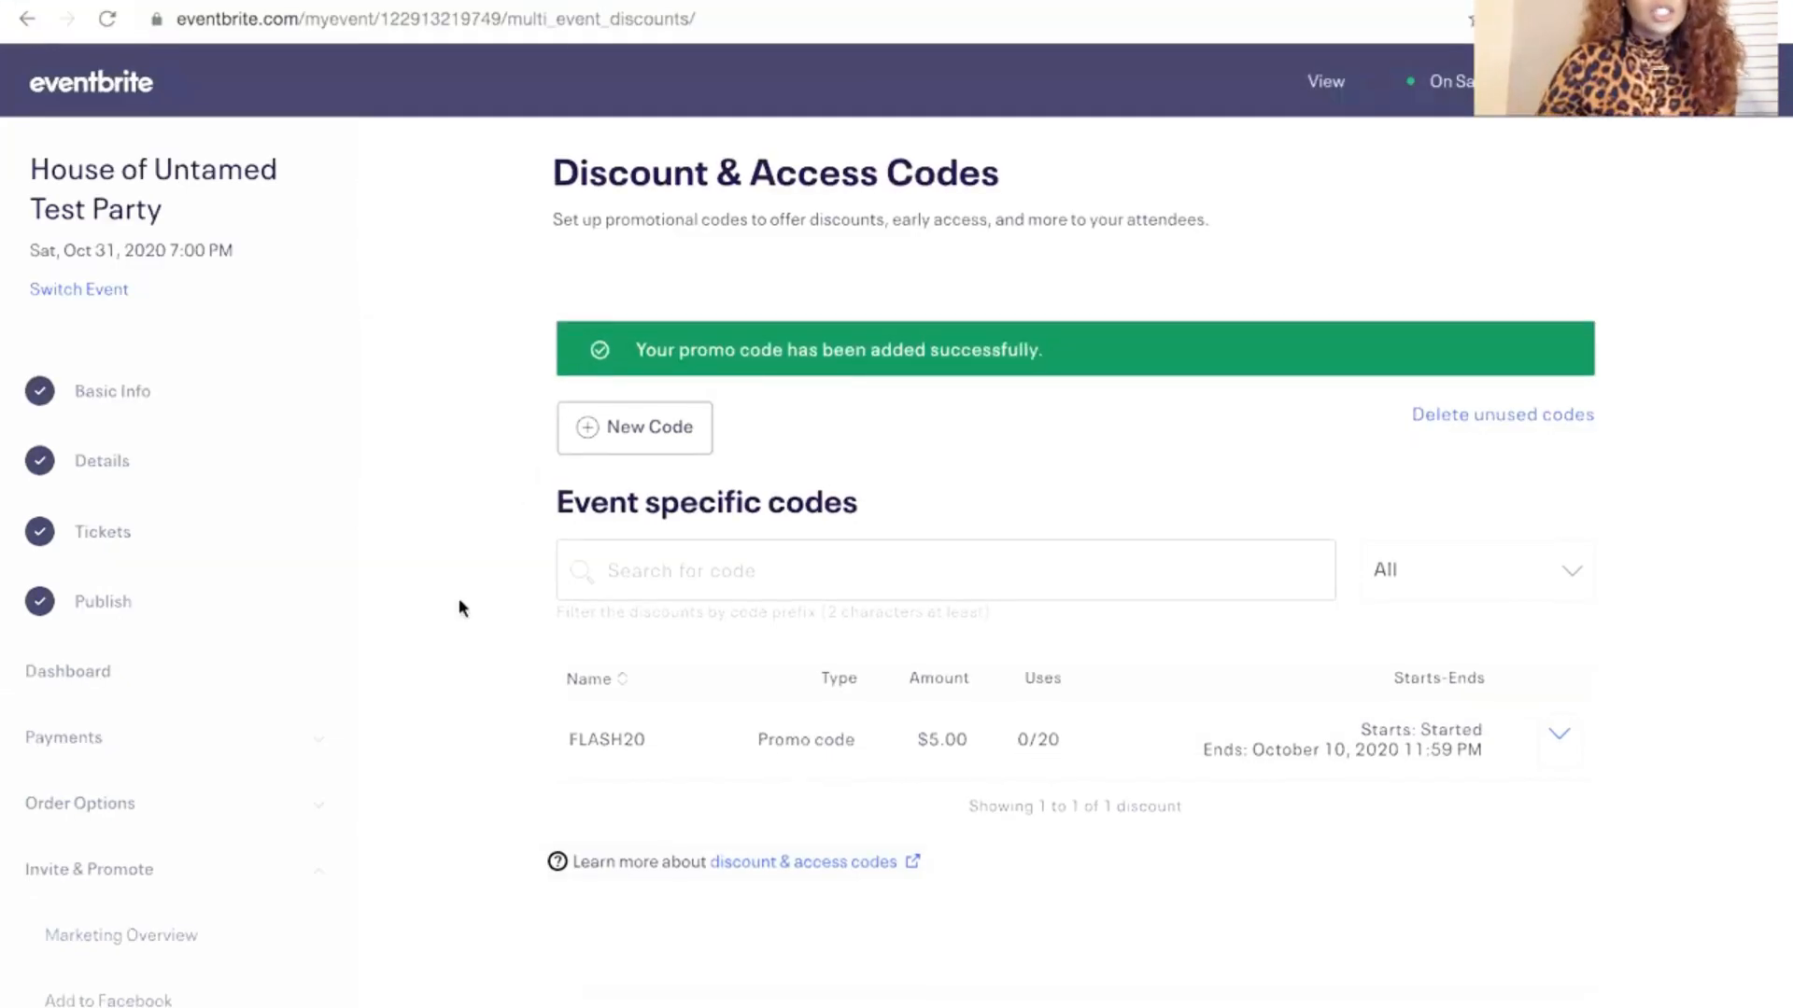
Open the event dashboard and review its sales figures, ticket types, common reports, recent orders and promotional traffic
{"action": "scroll", "coordinate": [458, 603], "scroll_direction": "down", "scroll_amount": 4}
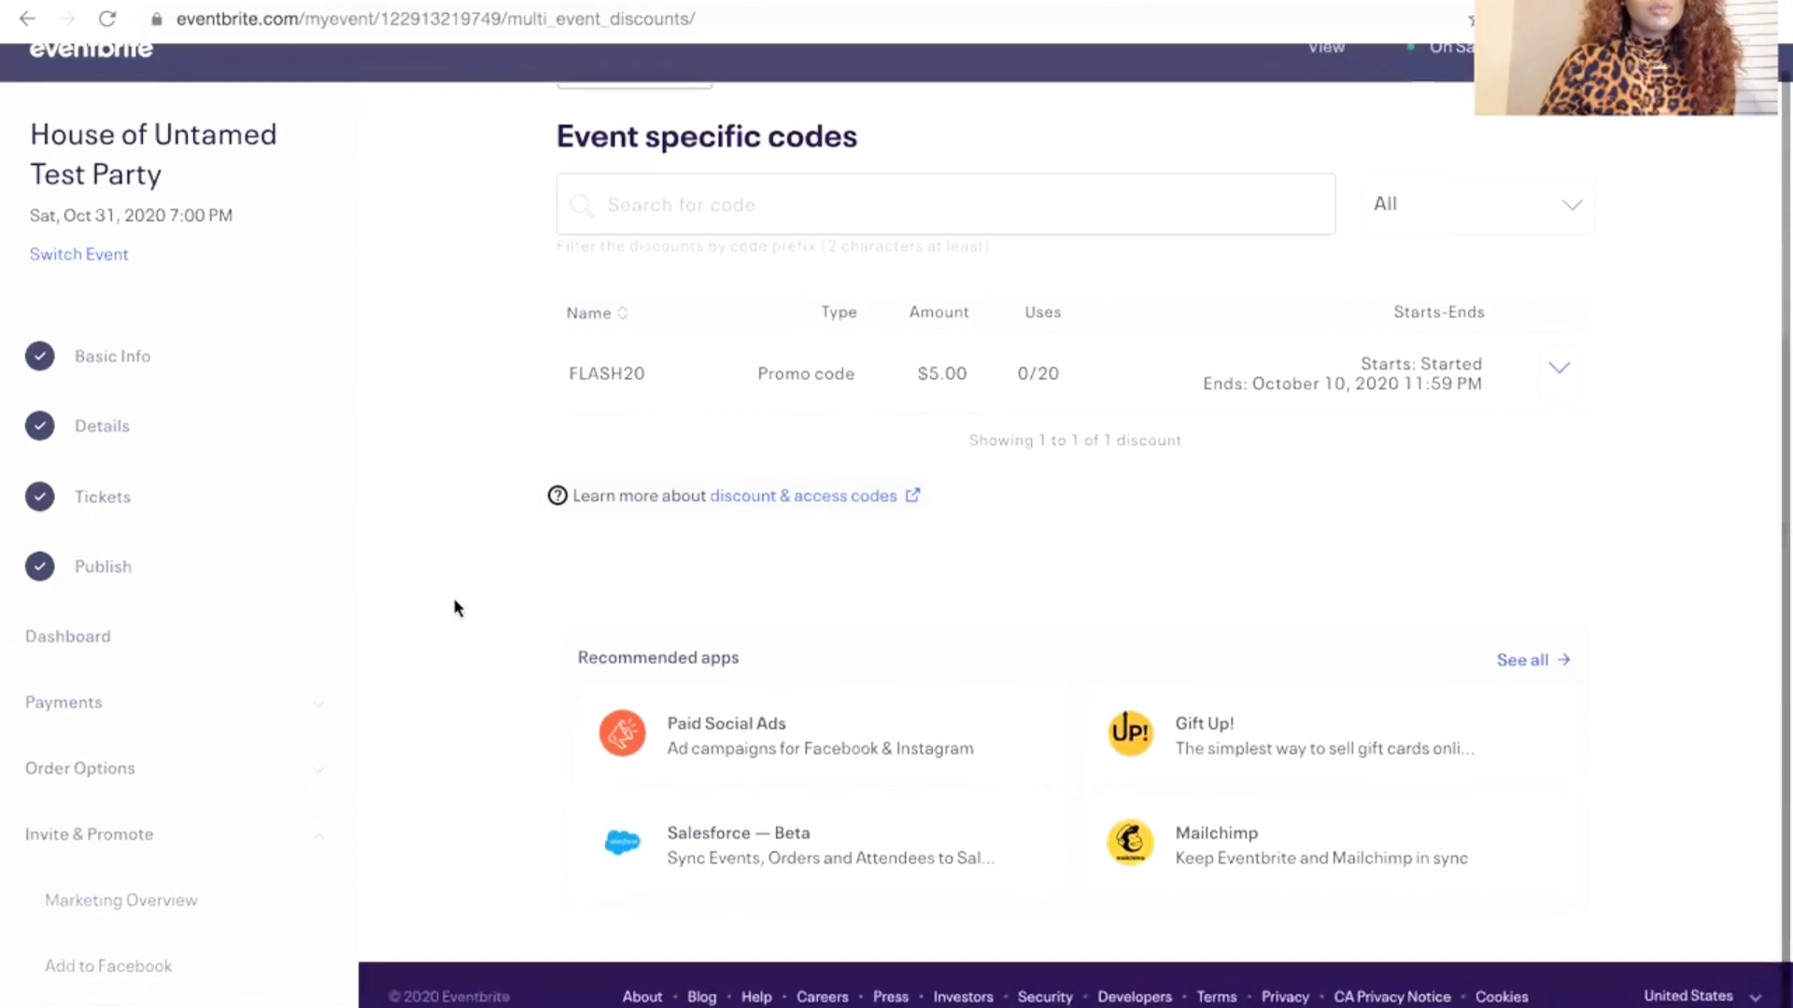
{"action": "left_click", "coordinate": [79, 667]}
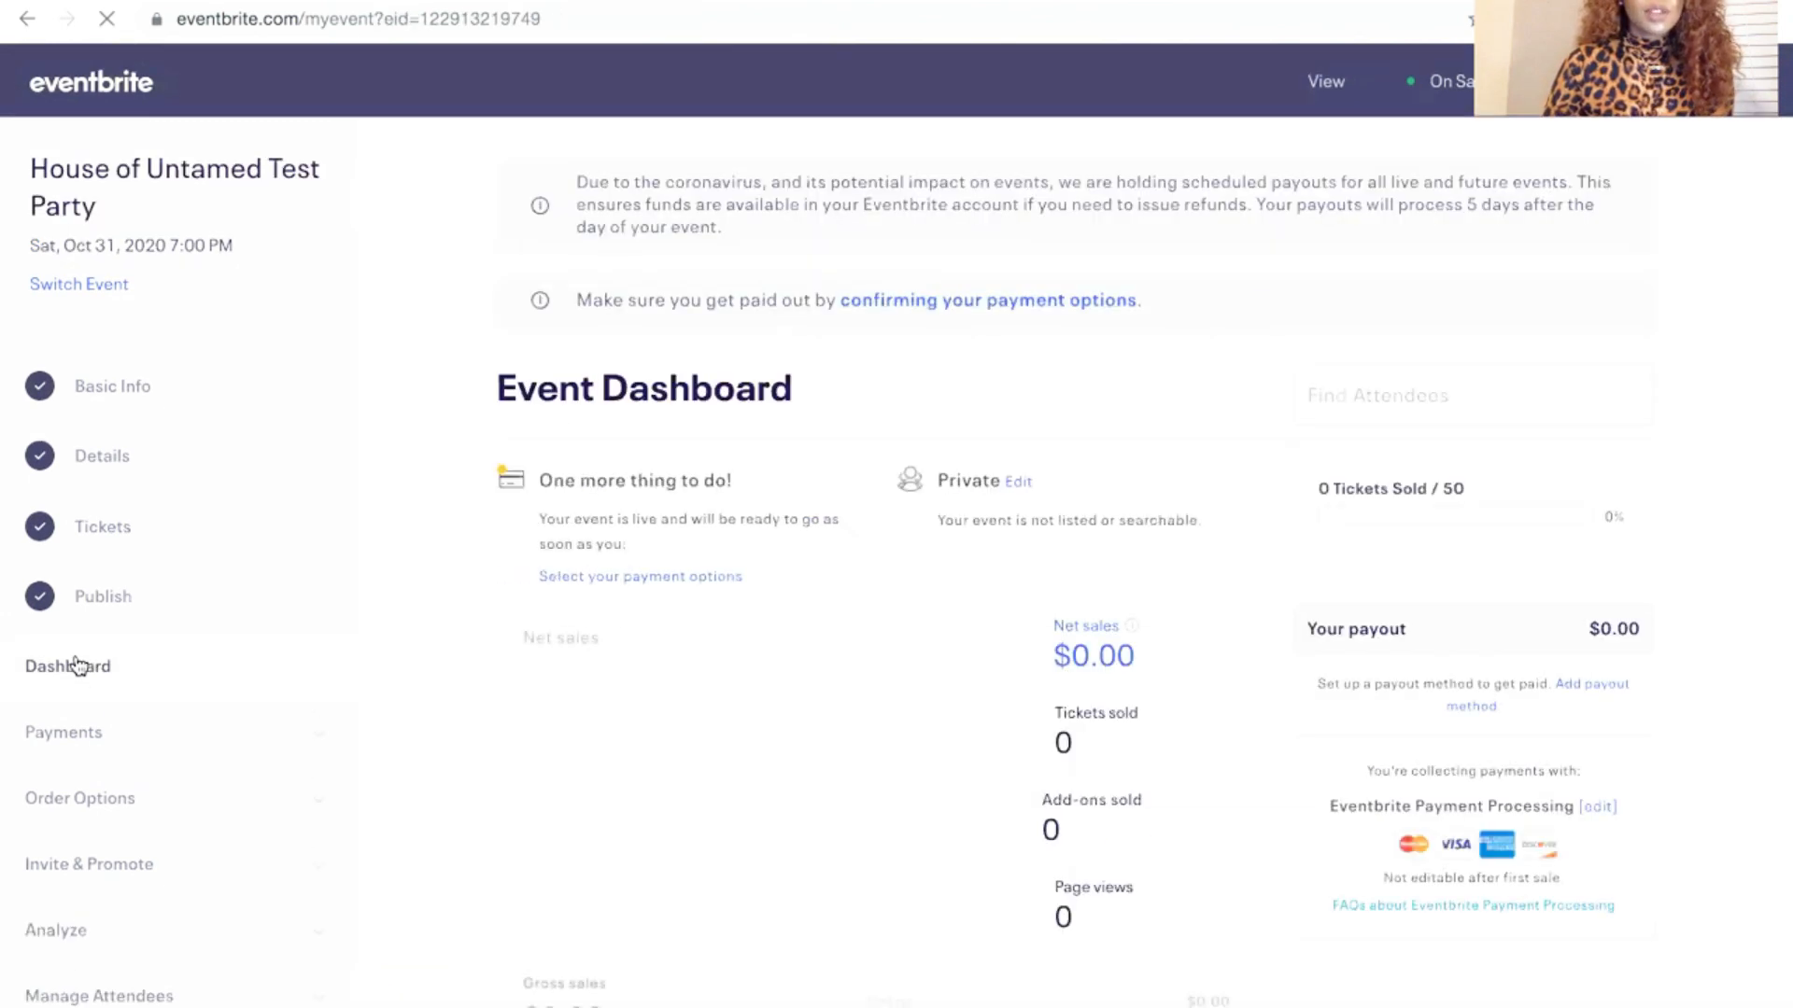
{"action": "scroll", "coordinate": [971, 389], "scroll_direction": "down", "scroll_amount": 2}
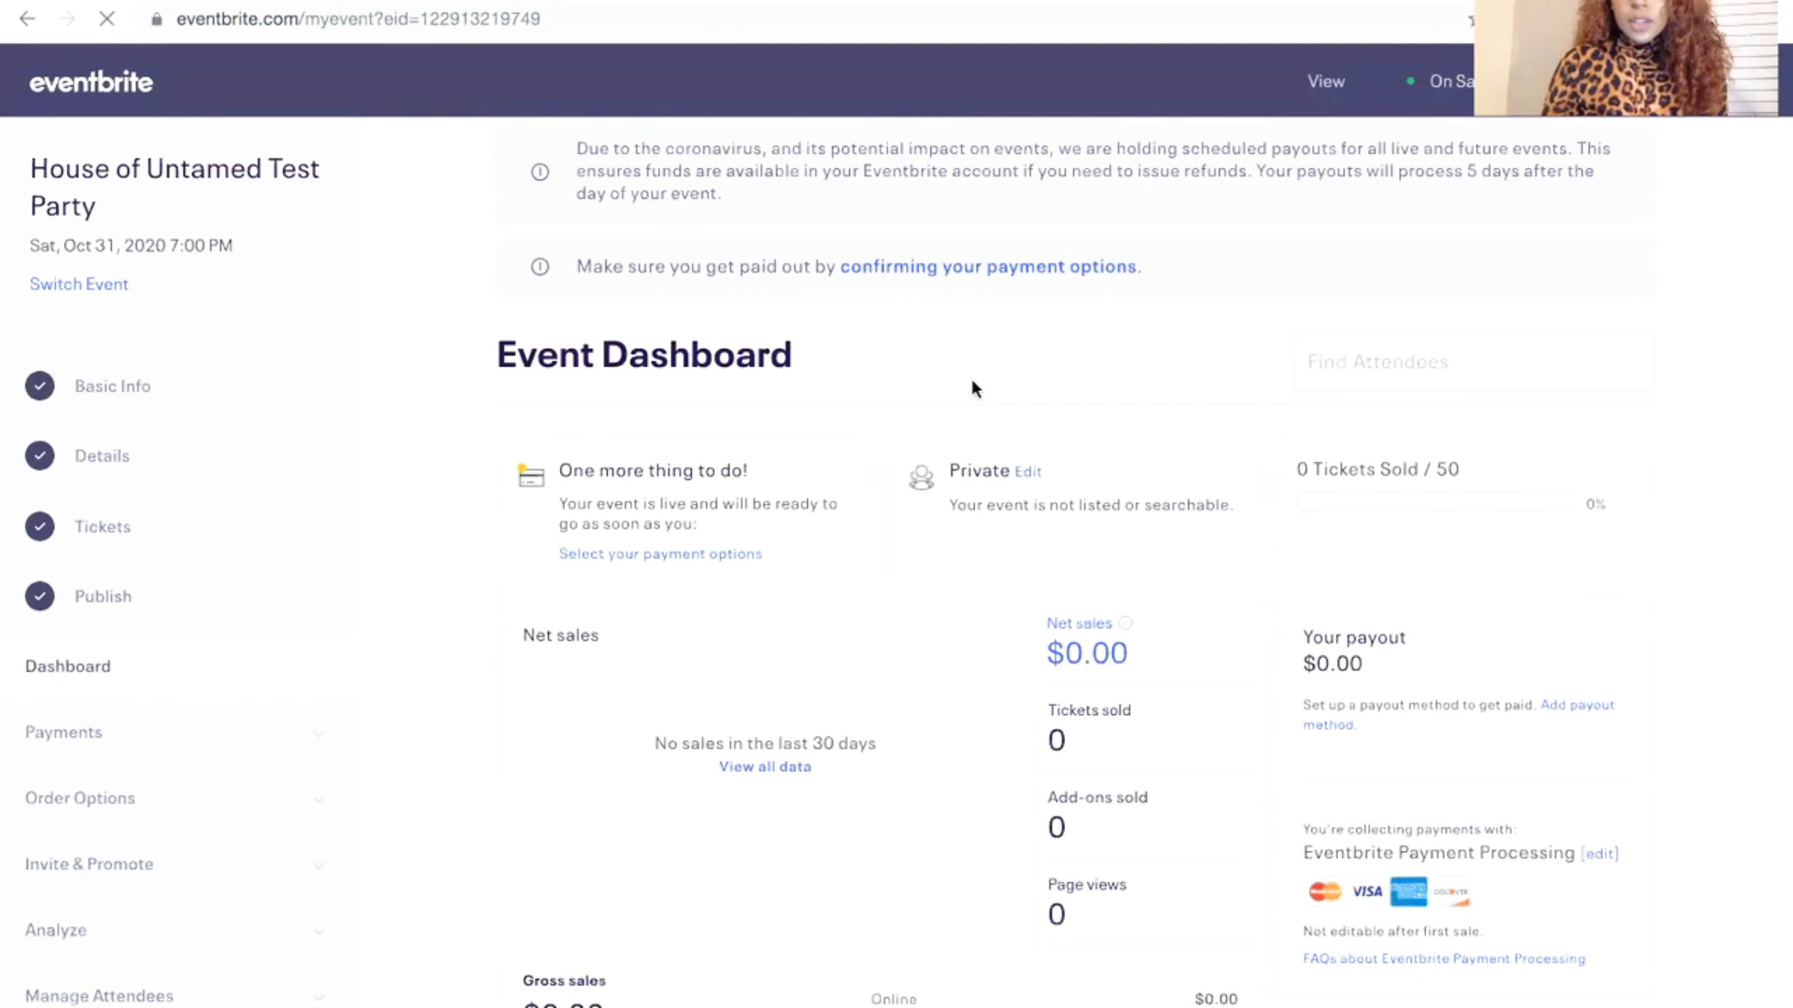
{"action": "scroll", "coordinate": [971, 380], "scroll_direction": "down", "scroll_amount": 5}
{"action": "scroll", "coordinate": [972, 389], "scroll_direction": "up", "scroll_amount": 6}
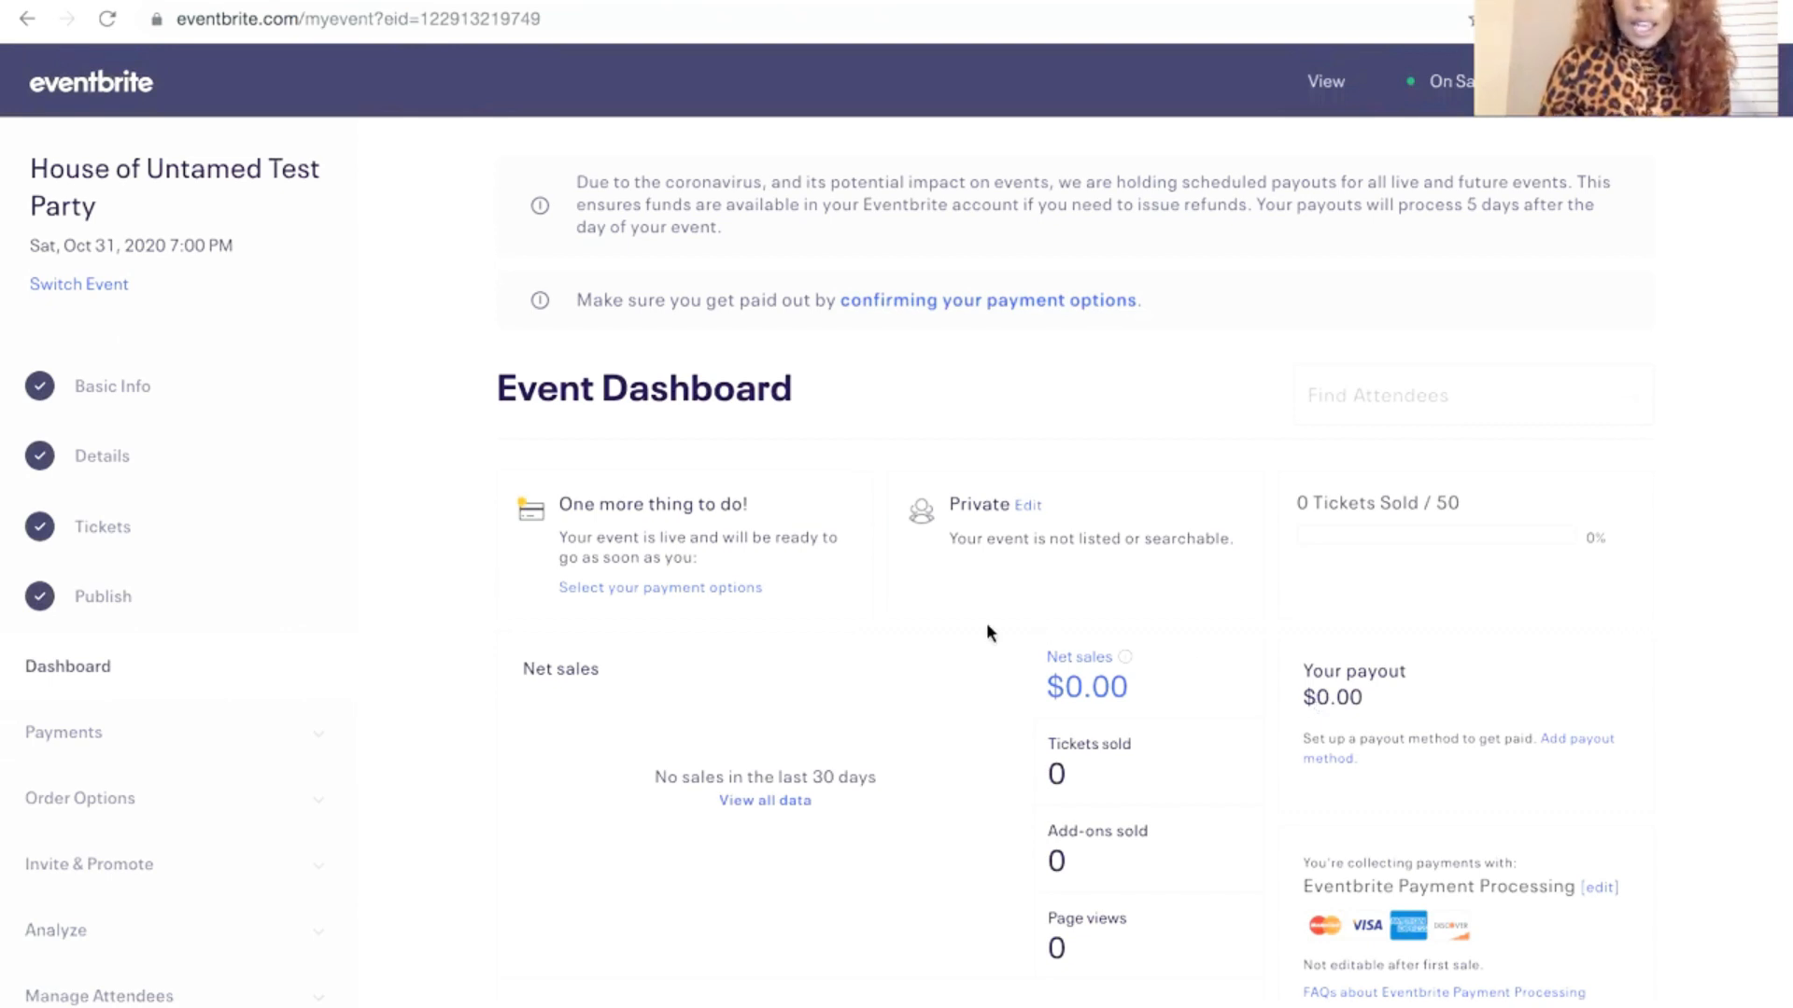
{"action": "scroll", "coordinate": [987, 633], "scroll_direction": "down", "scroll_amount": 10}
{"action": "scroll", "coordinate": [988, 633], "scroll_direction": "up", "scroll_amount": 5}
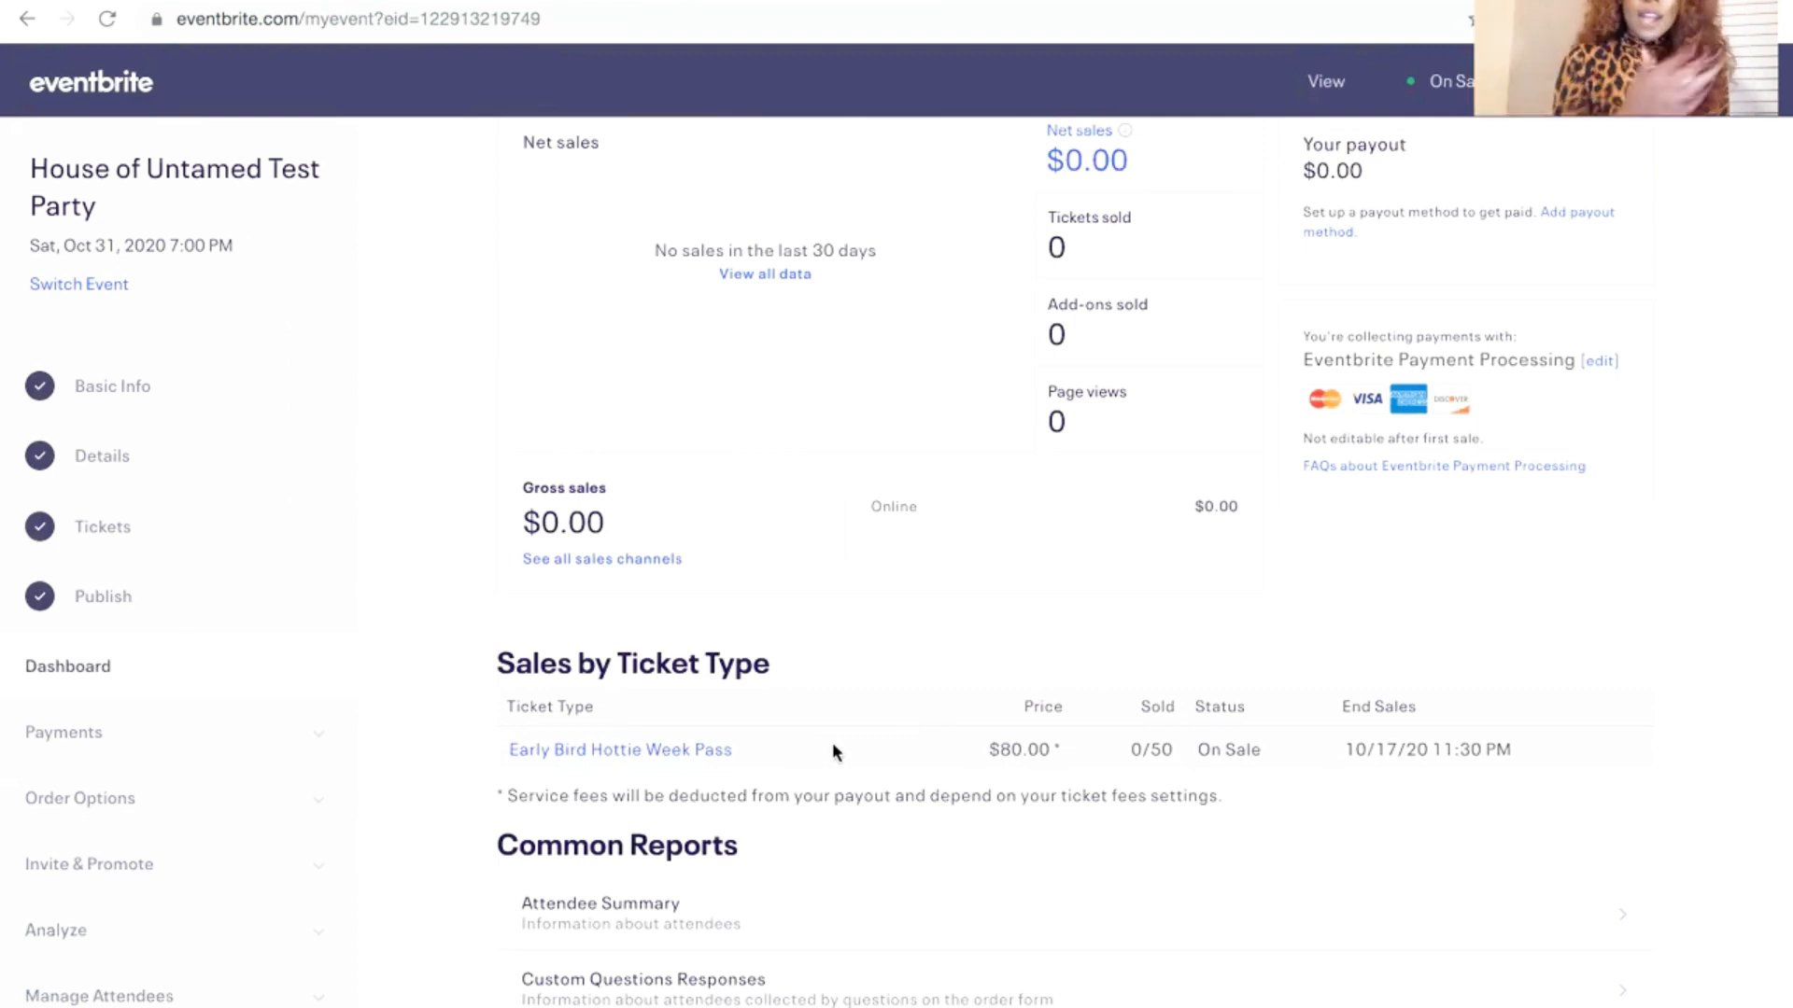
{"action": "scroll", "coordinate": [836, 736], "scroll_direction": "down", "scroll_amount": 5}
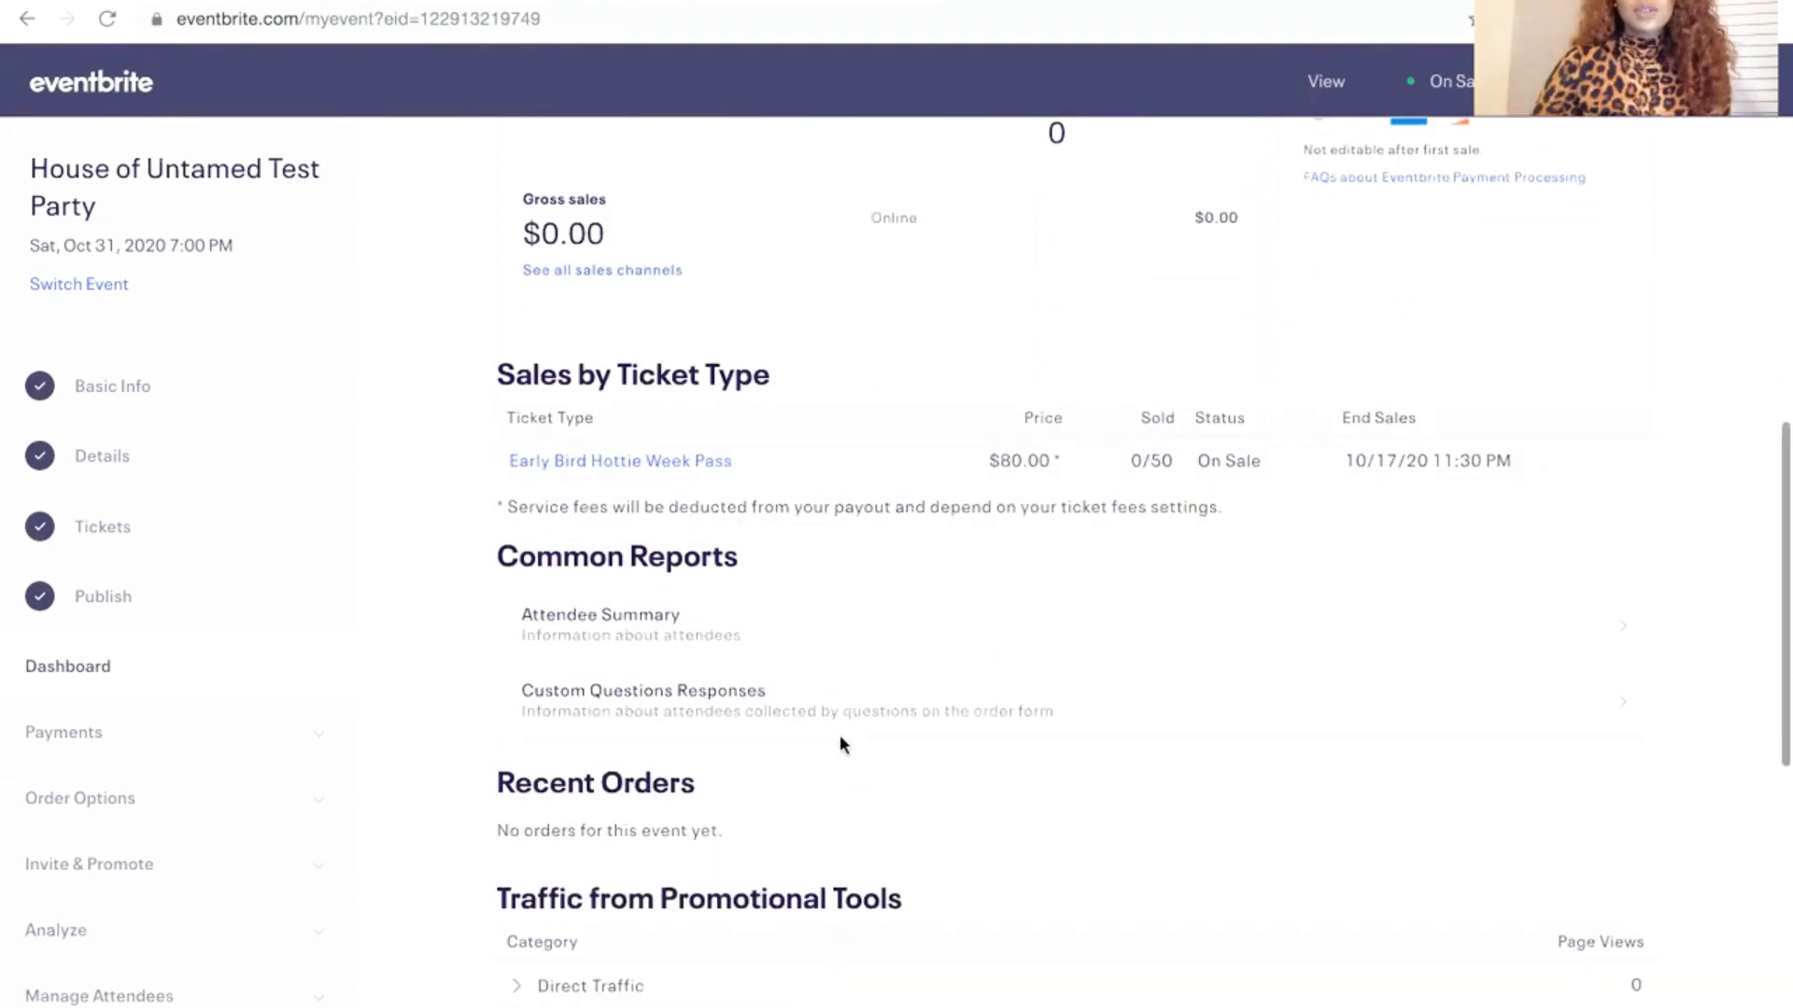
{"action": "scroll", "coordinate": [839, 736], "scroll_direction": "down", "scroll_amount": 2}
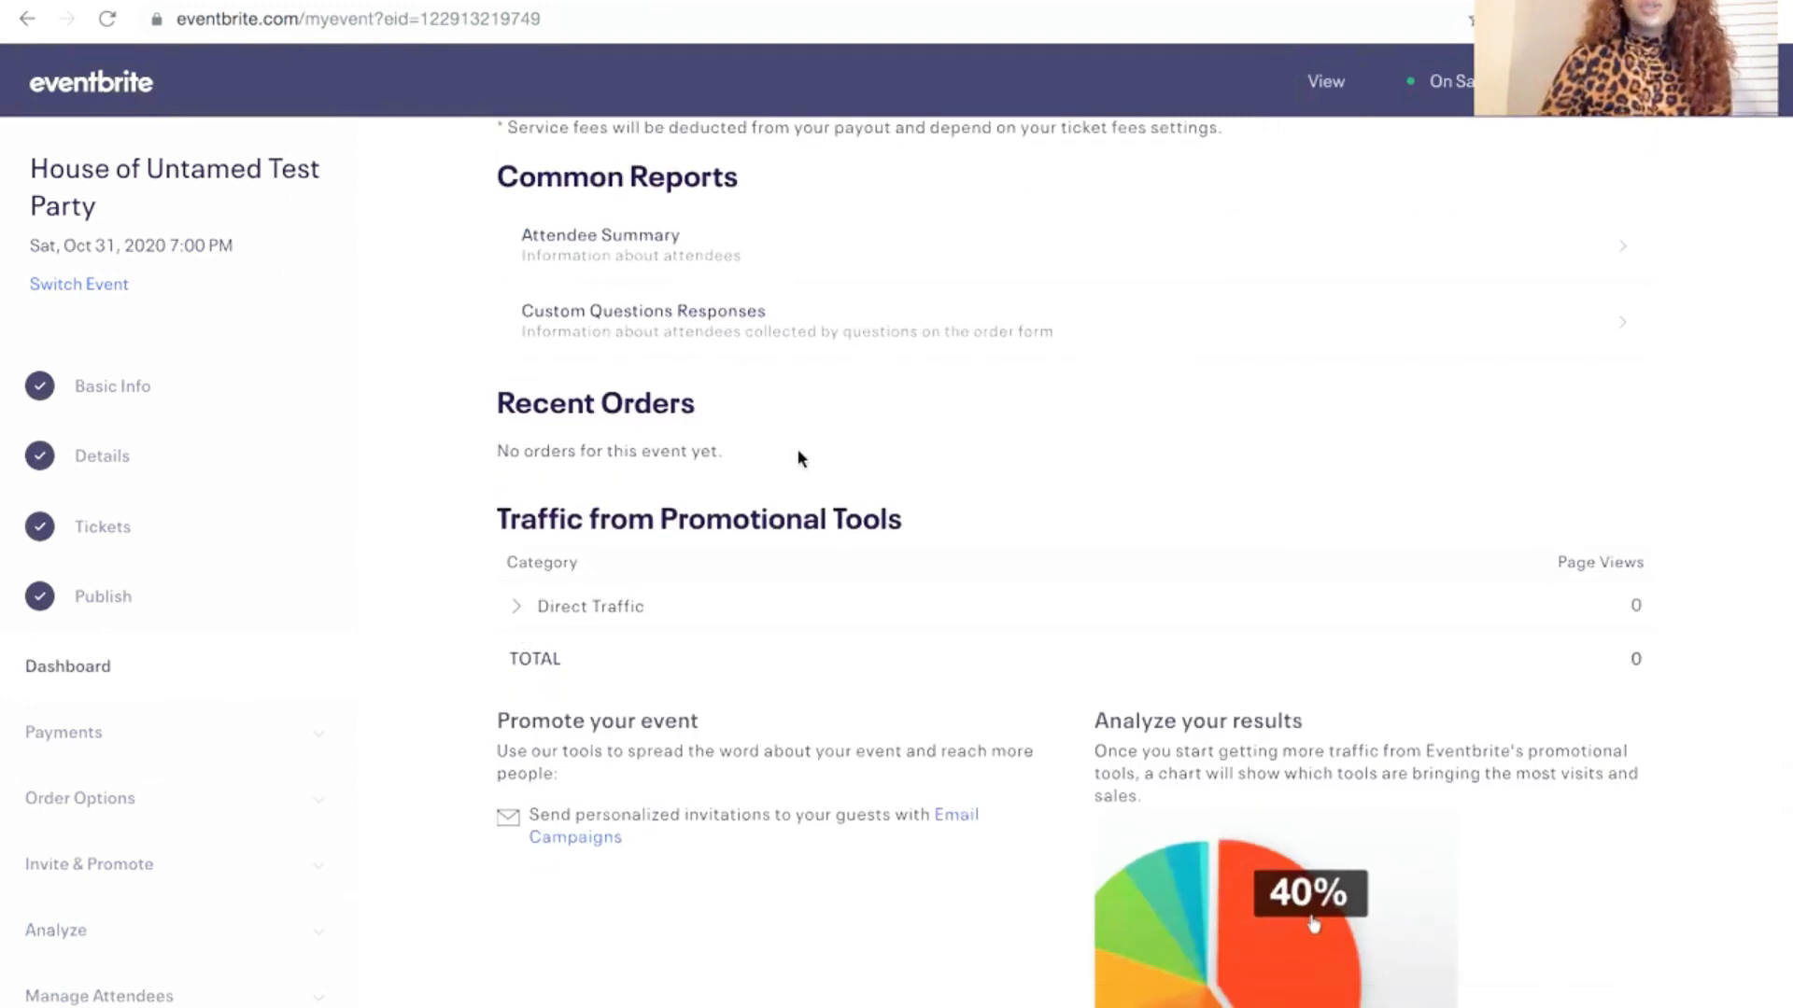
{"action": "scroll", "coordinate": [798, 452], "scroll_direction": "up", "scroll_amount": 1}
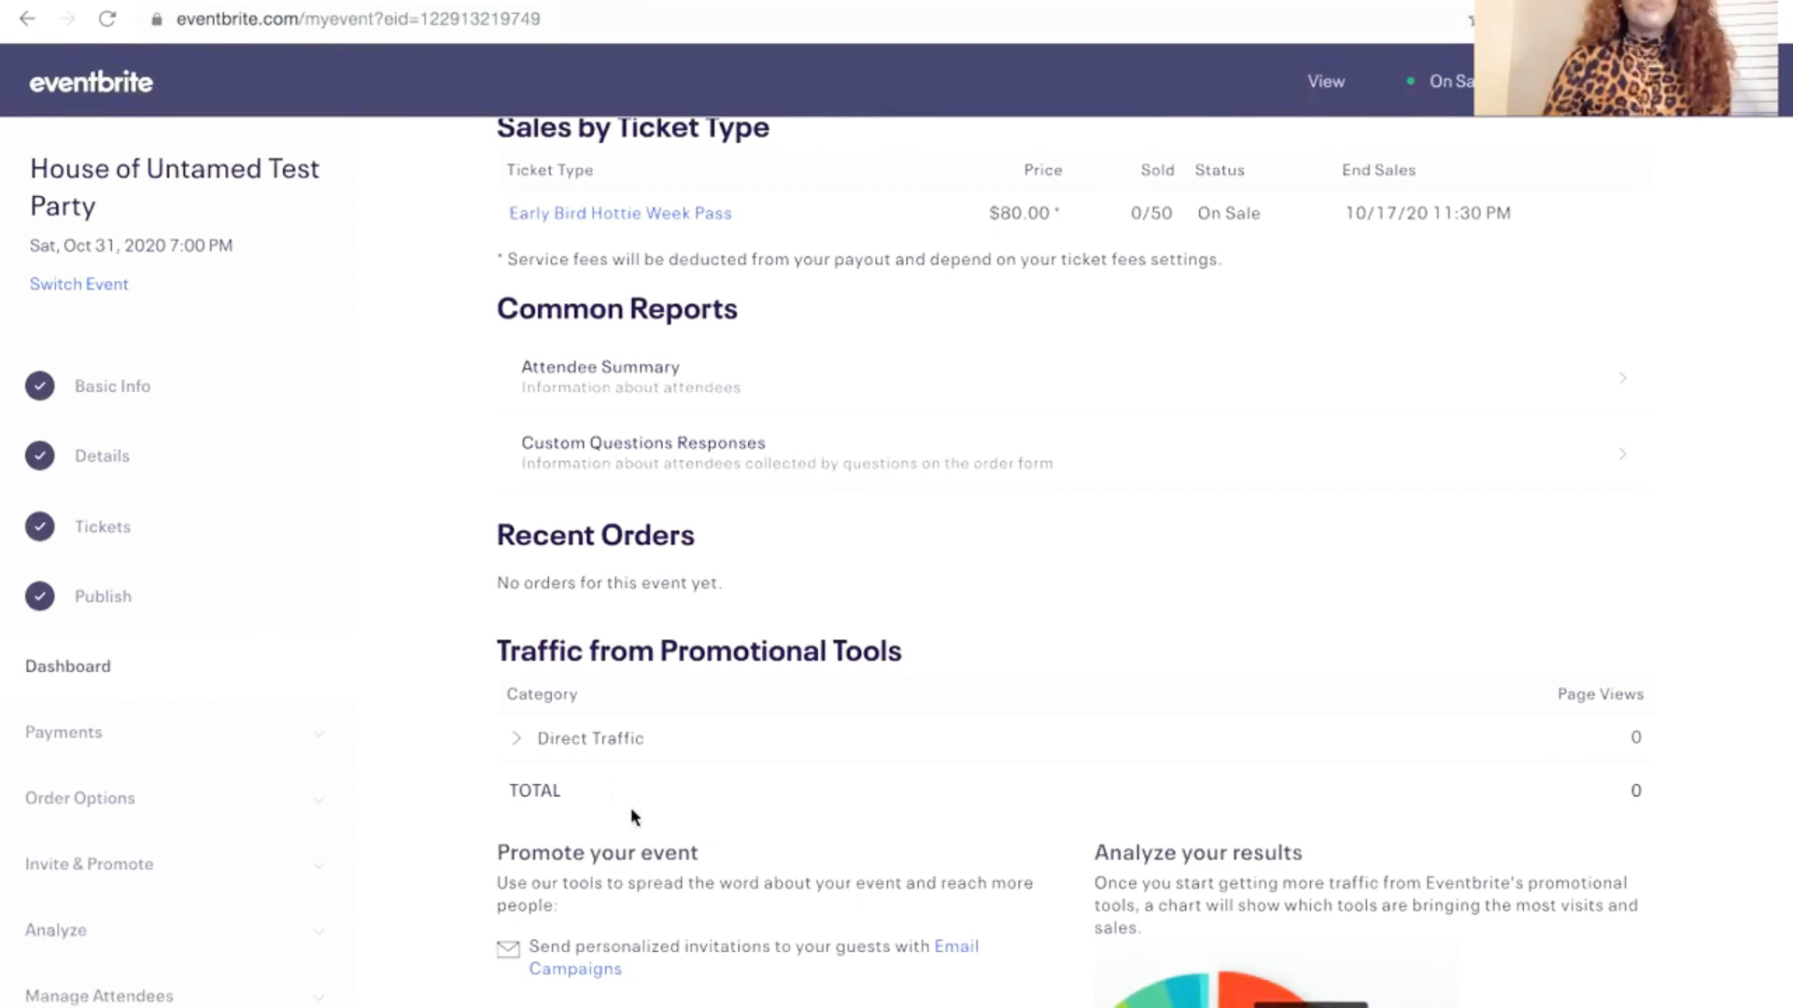
{"action": "mouse_move", "coordinate": [546, 745]}
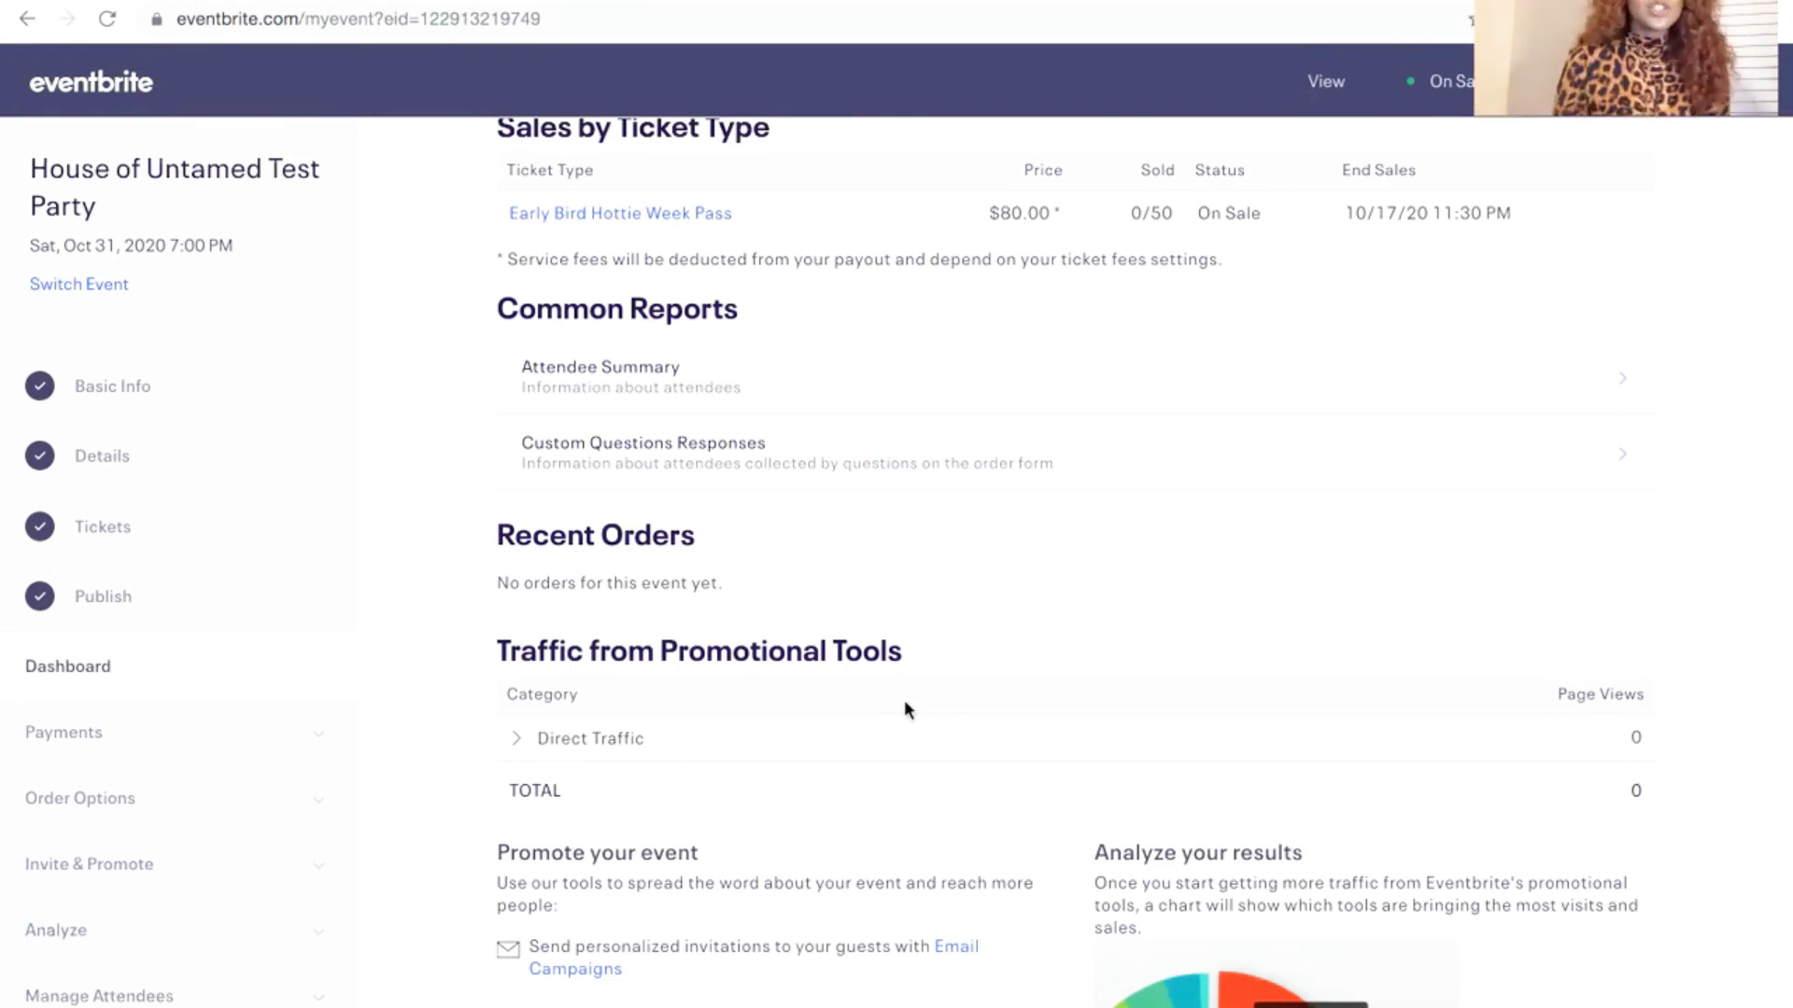
{"action": "scroll", "coordinate": [937, 599], "scroll_direction": "up", "scroll_amount": 10}
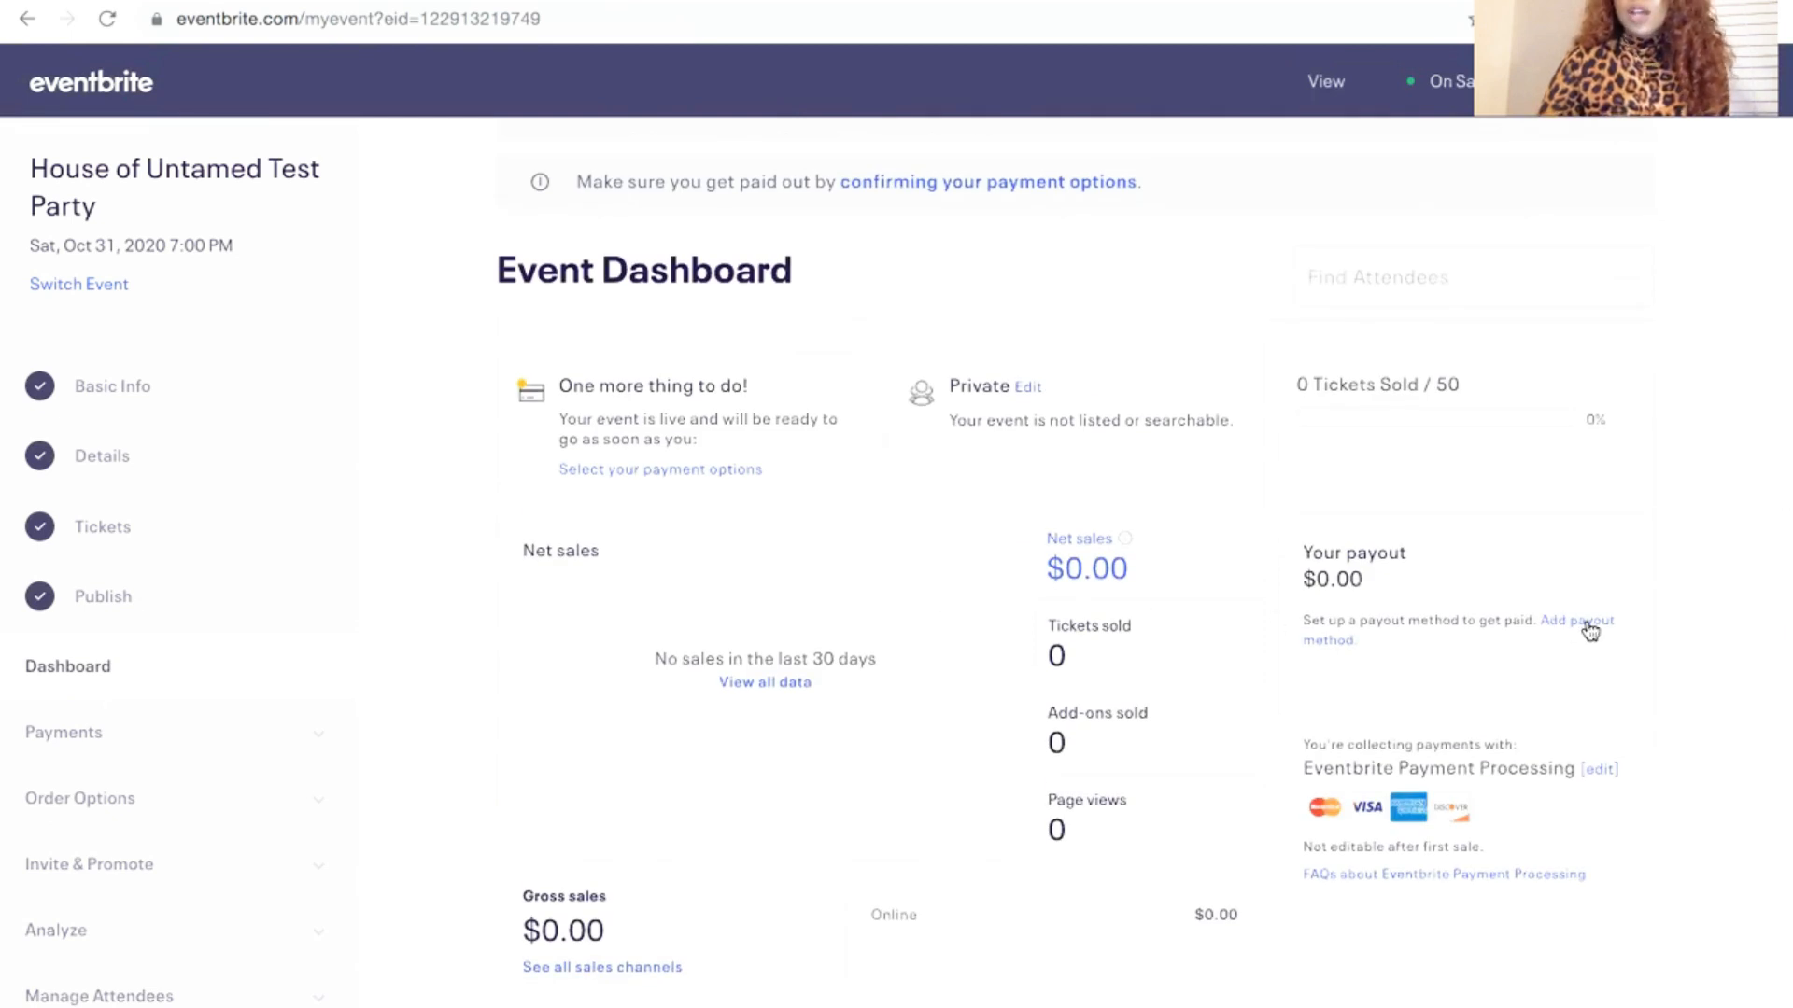
Examine the bank account form for adding a payout method, then close it without filling anything in
{"action": "left_click", "coordinate": [1590, 632]}
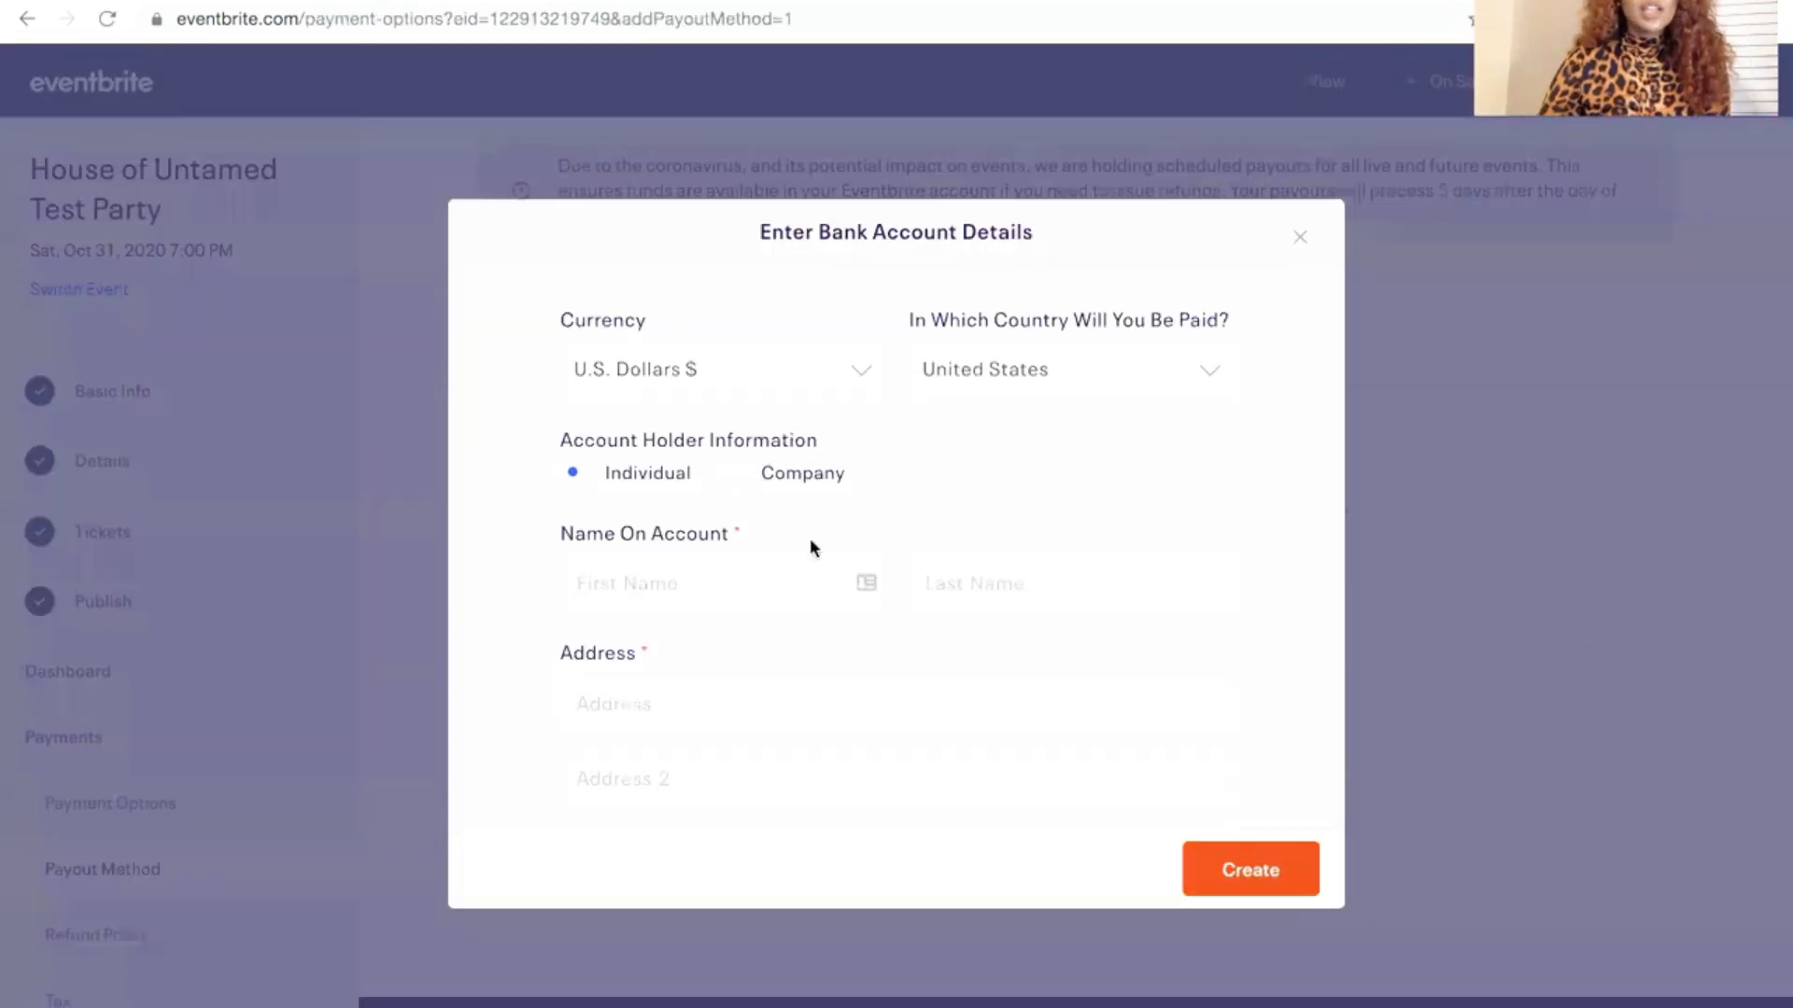
{"action": "scroll", "coordinate": [810, 540], "scroll_direction": "down", "scroll_amount": 8}
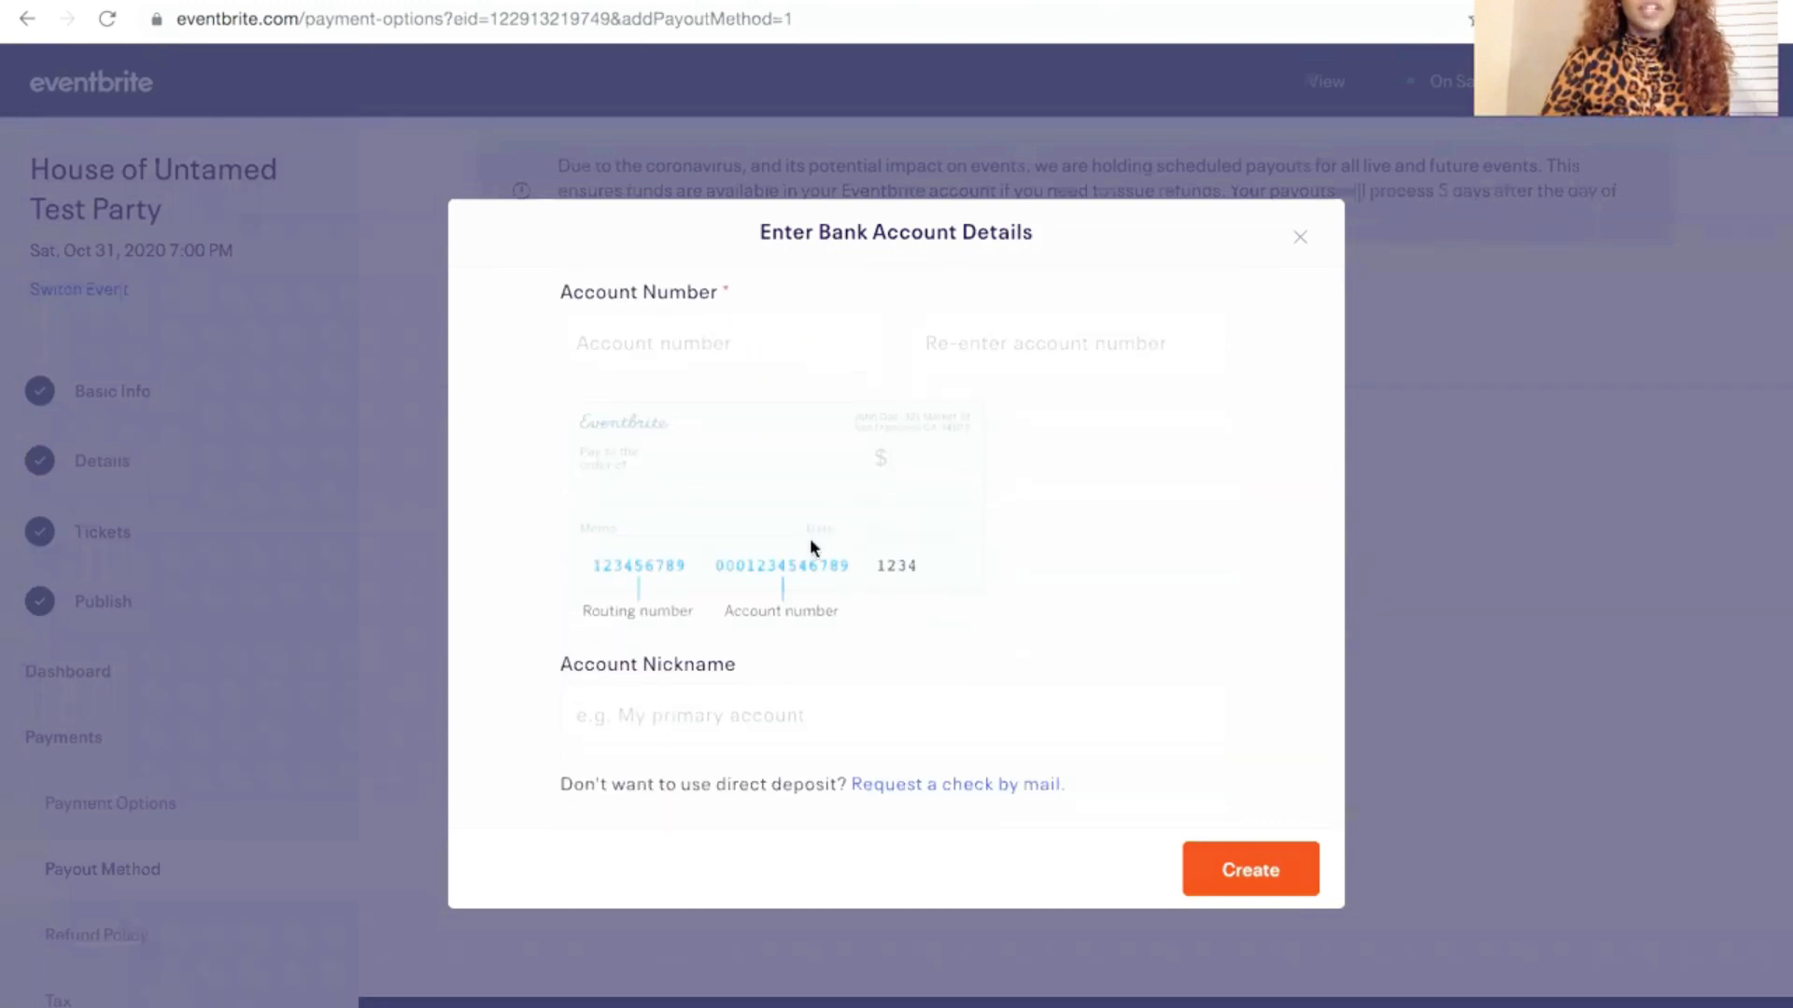
{"action": "scroll", "coordinate": [810, 540], "scroll_direction": "up", "scroll_amount": 8}
{"action": "scroll", "coordinate": [809, 539], "scroll_direction": "down", "scroll_amount": 8}
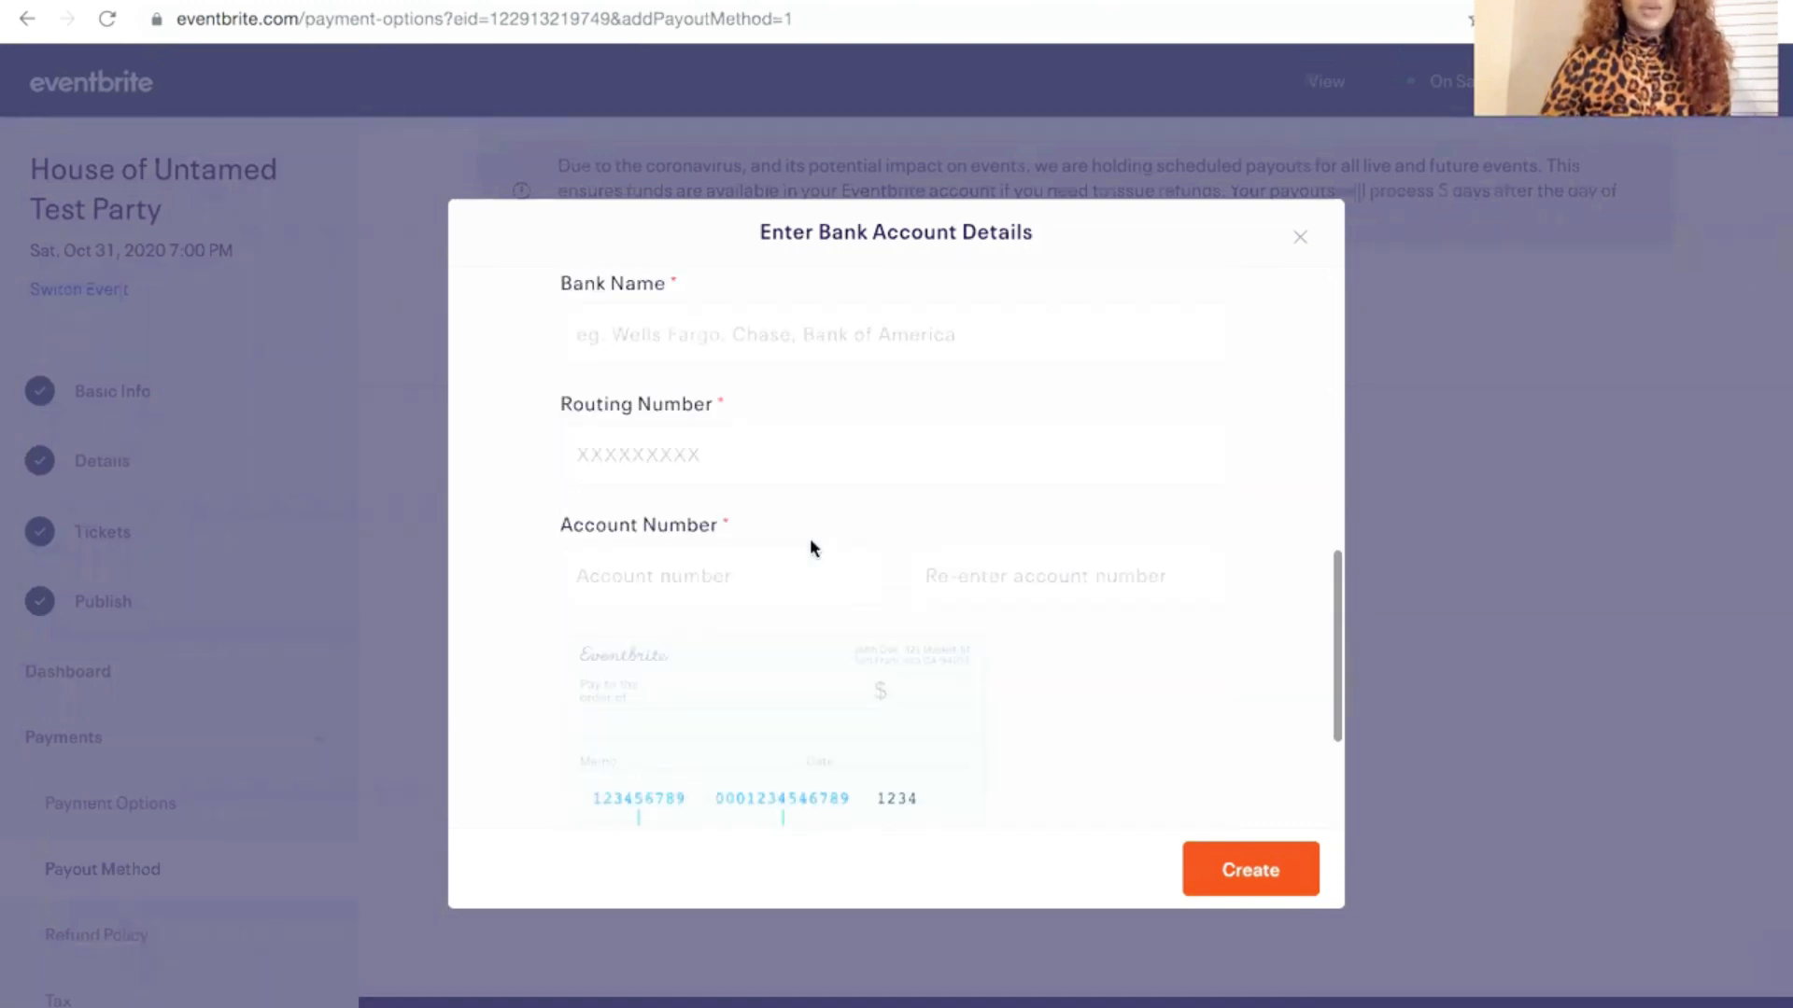
{"action": "scroll", "coordinate": [809, 538], "scroll_direction": "up", "scroll_amount": 8}
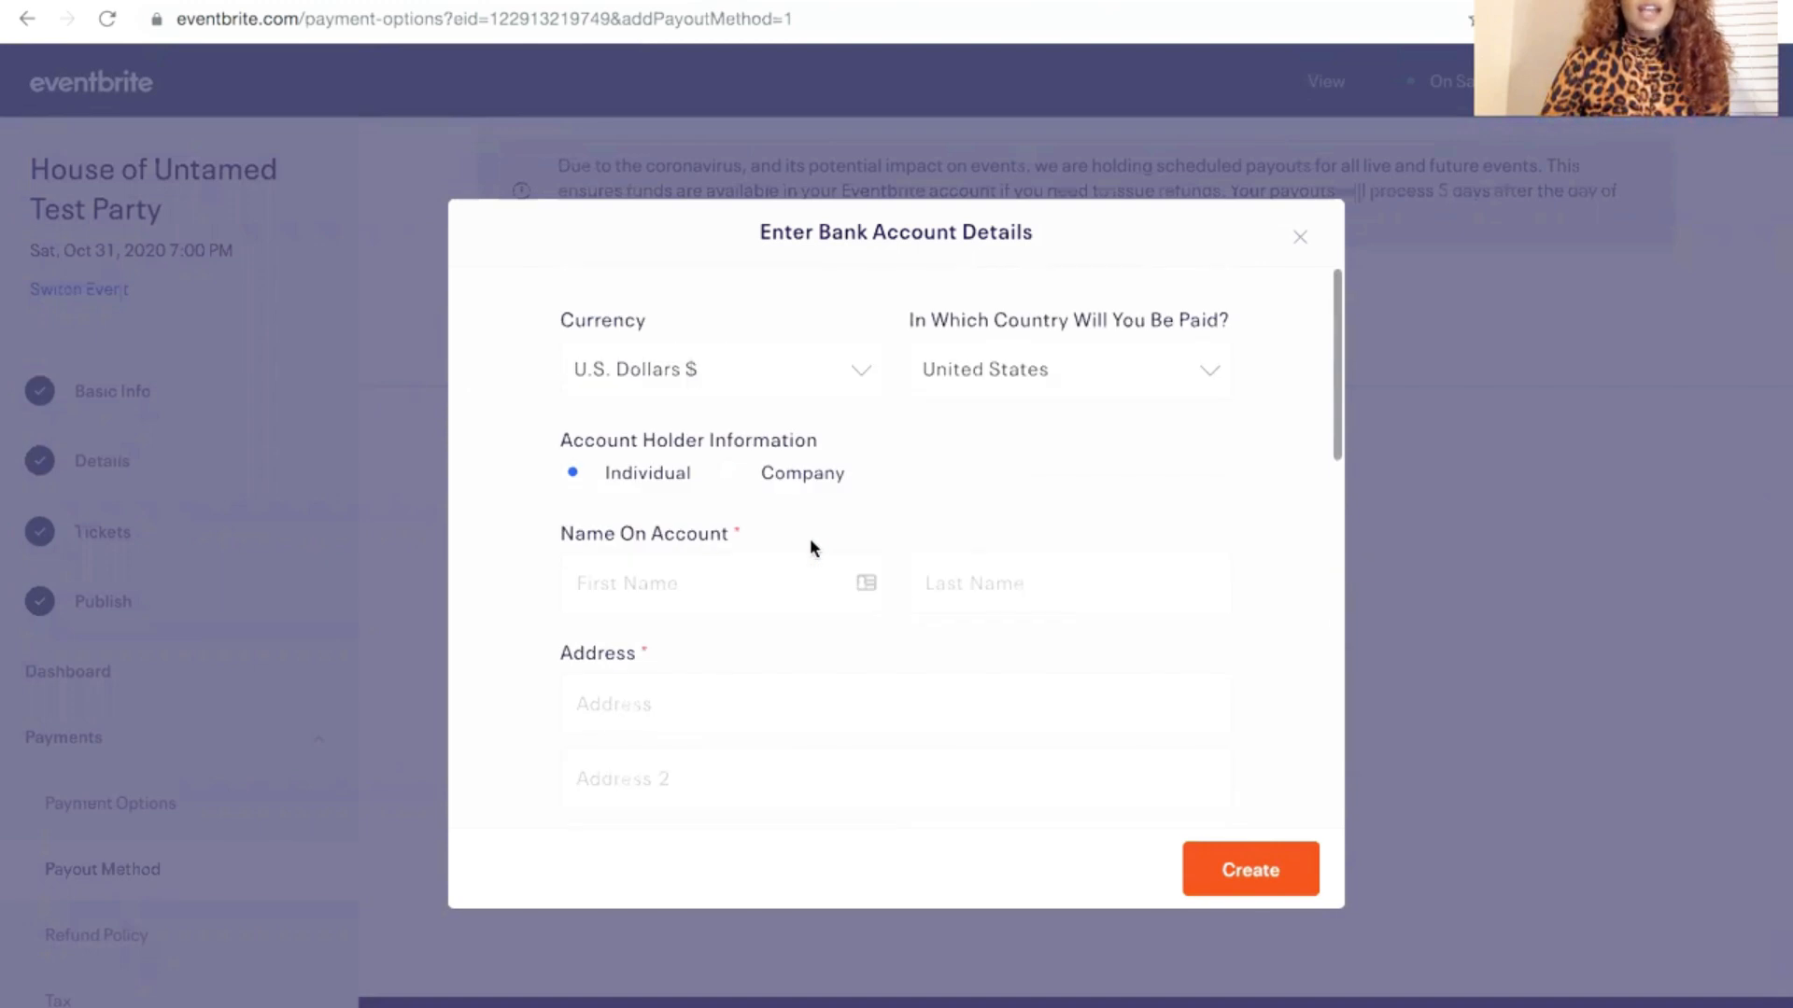
{"action": "left_click", "coordinate": [1299, 238]}
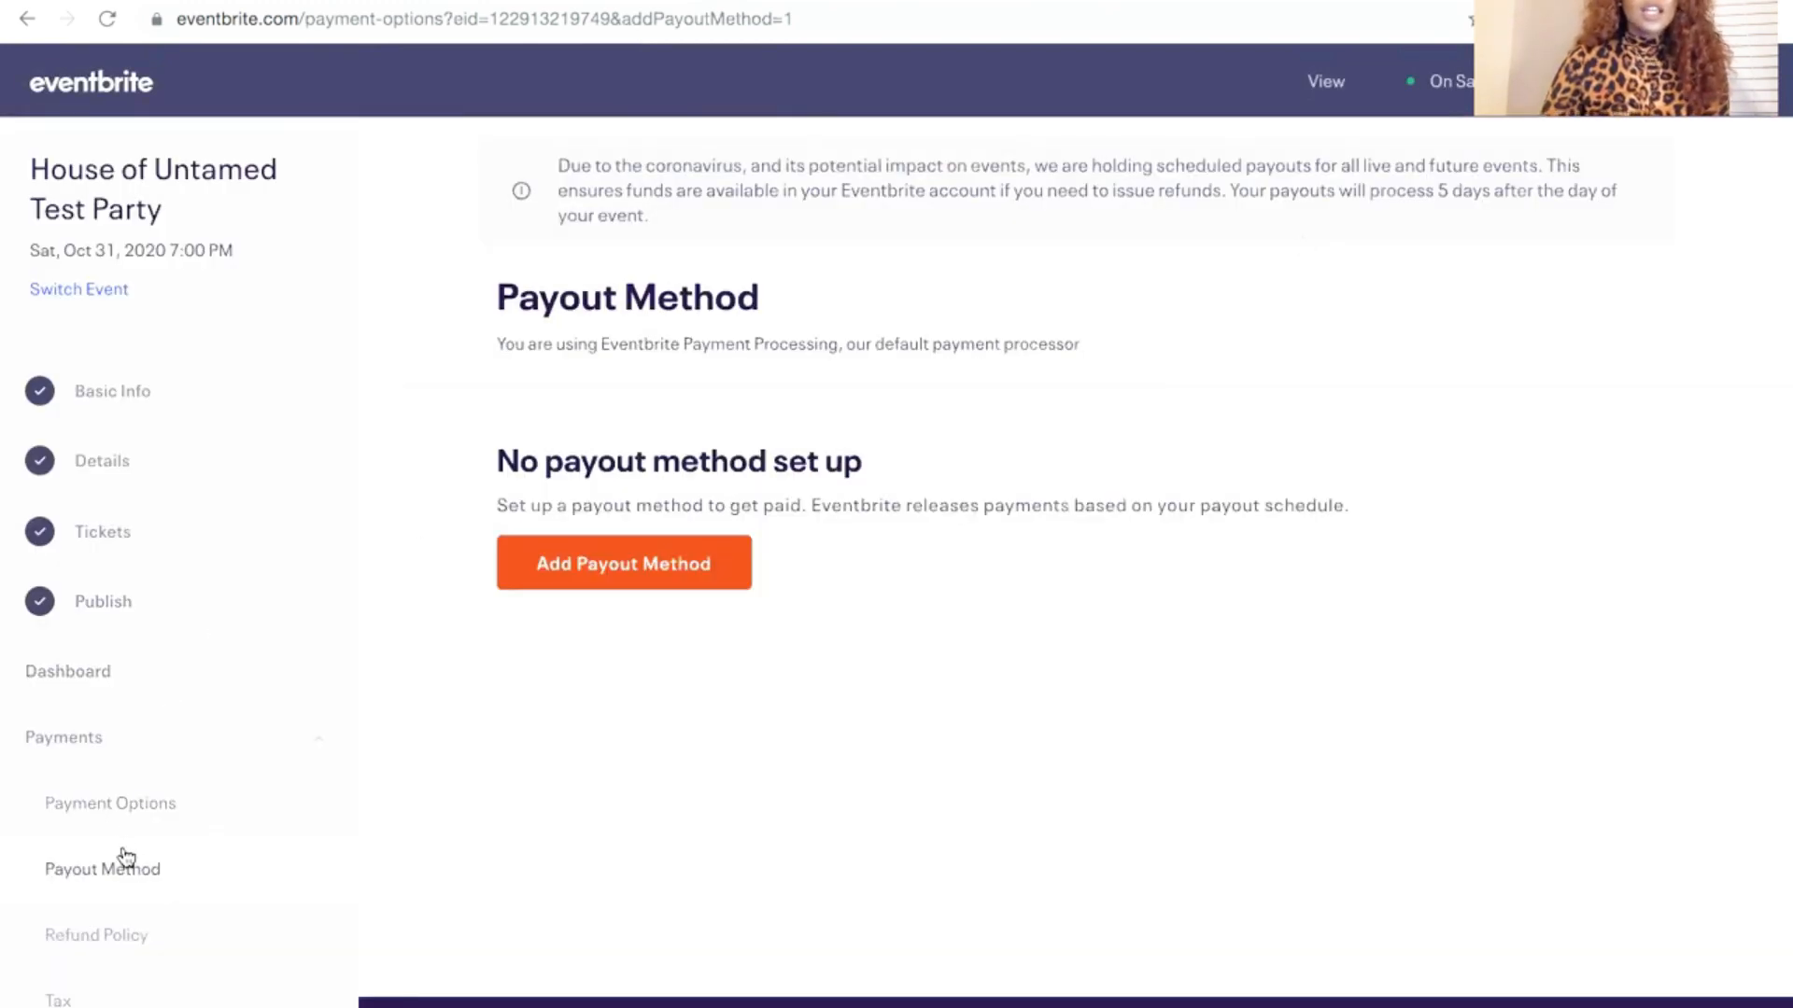
Return to the event dashboard, open the Attendee Summary report and review its filters, export options and results table
{"action": "left_click", "coordinate": [147, 693]}
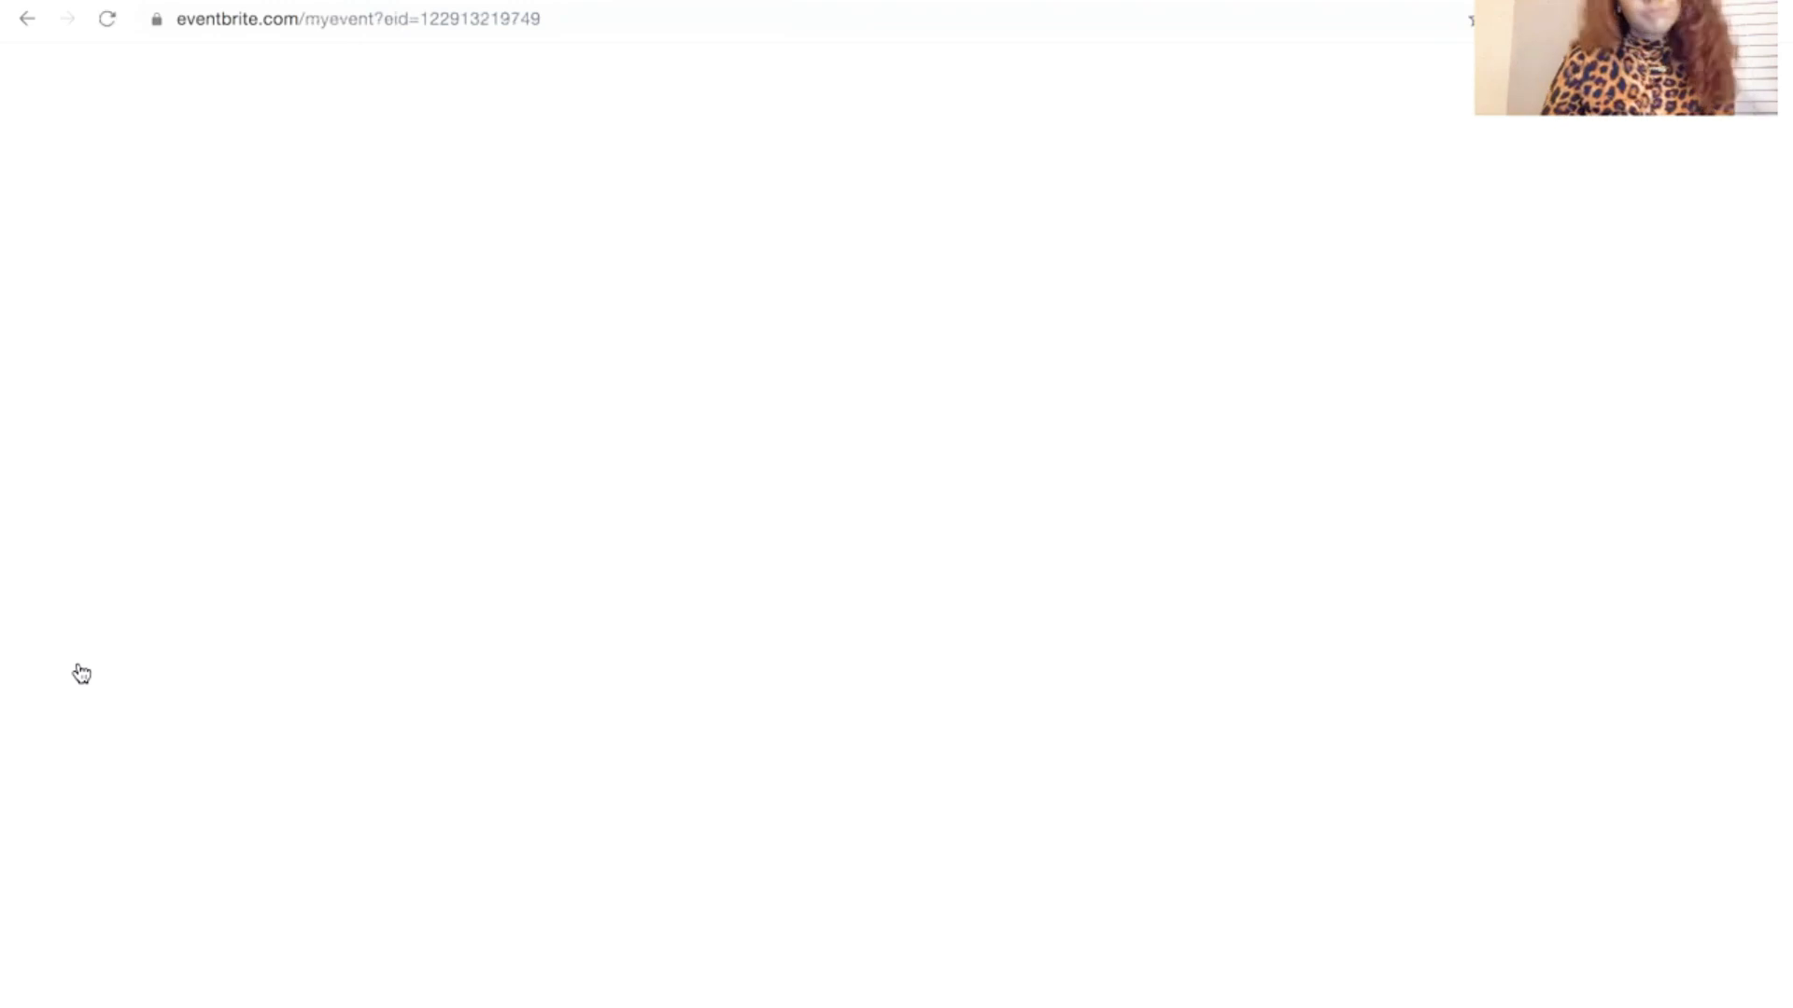
{"action": "scroll", "coordinate": [792, 732], "scroll_direction": "down", "scroll_amount": 6}
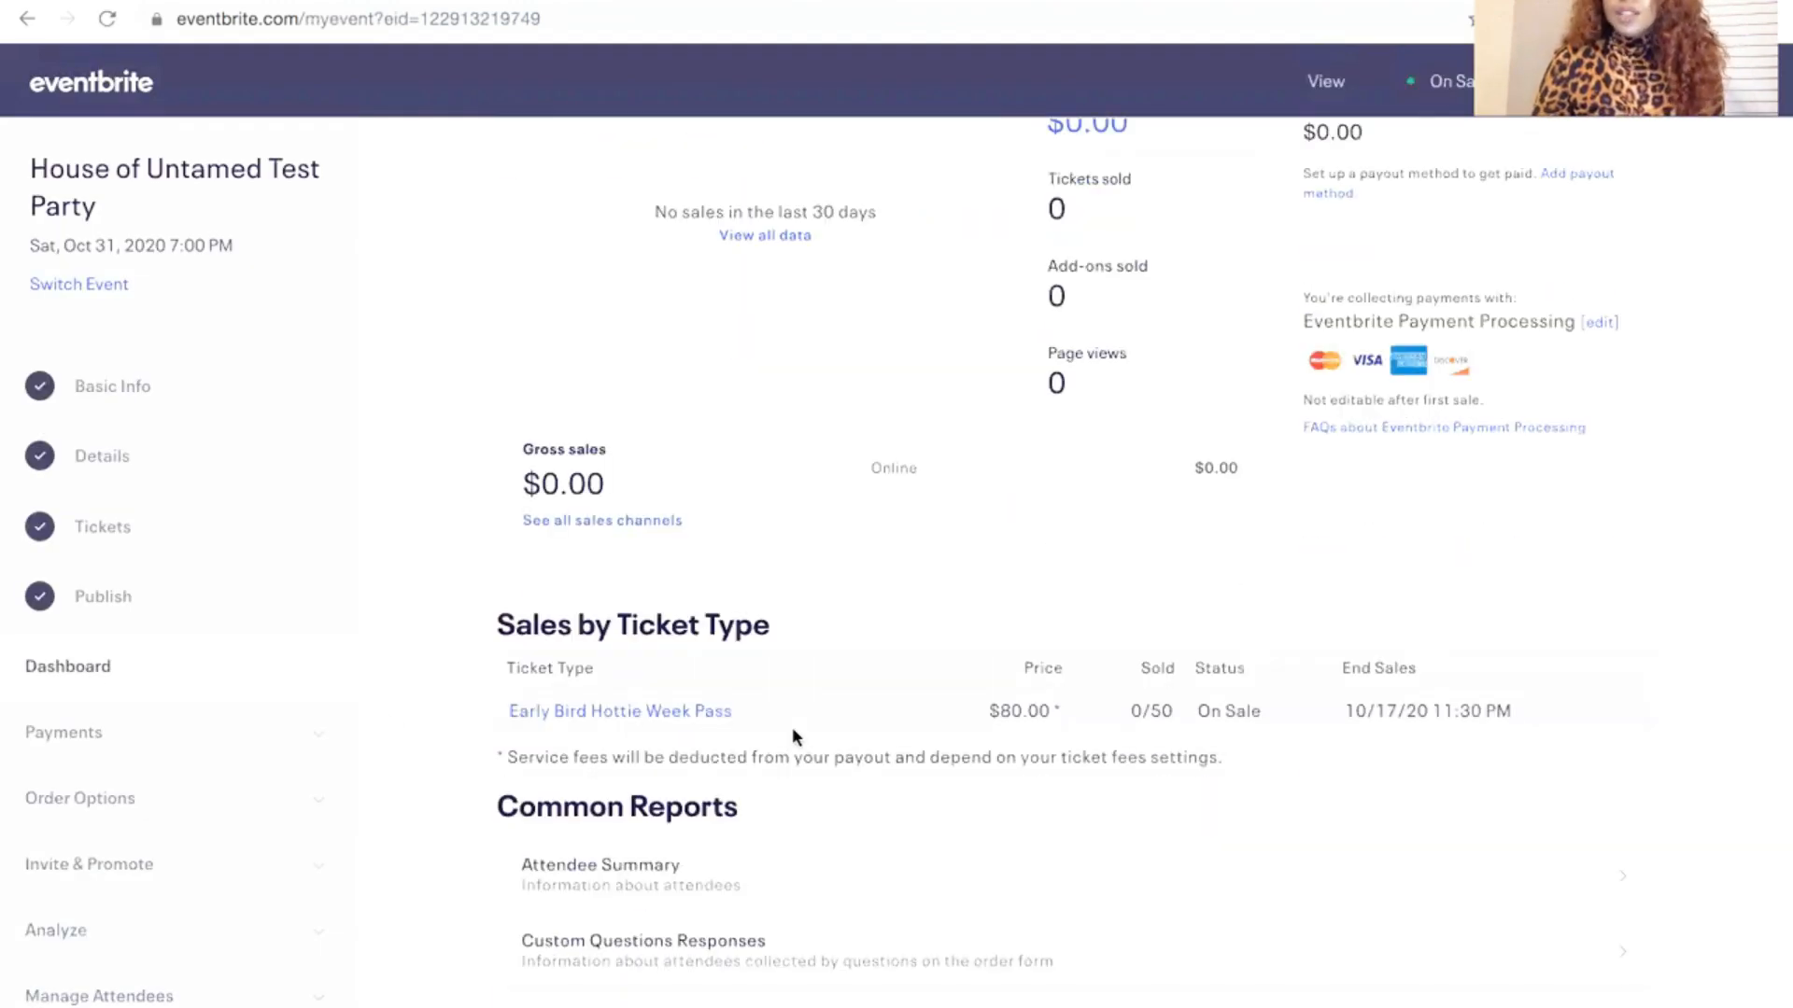
{"action": "scroll", "coordinate": [792, 733], "scroll_direction": "up", "scroll_amount": 2}
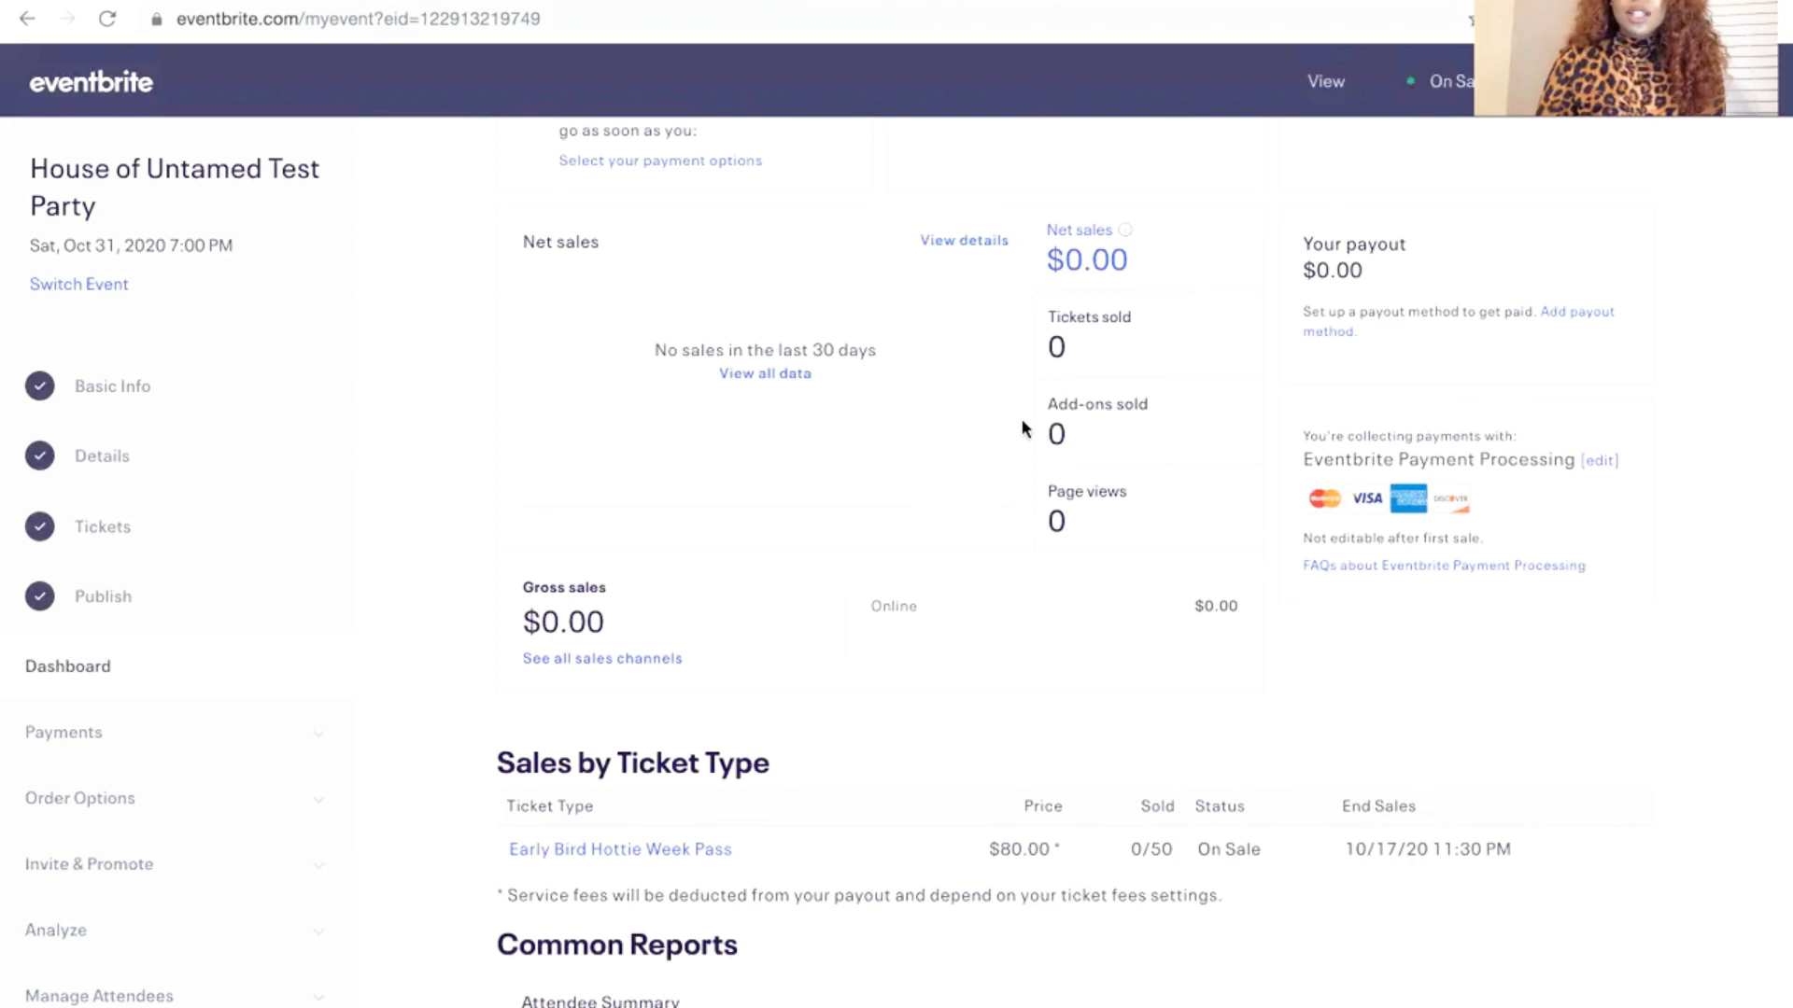
{"action": "scroll", "coordinate": [719, 698], "scroll_direction": "down", "scroll_amount": 4}
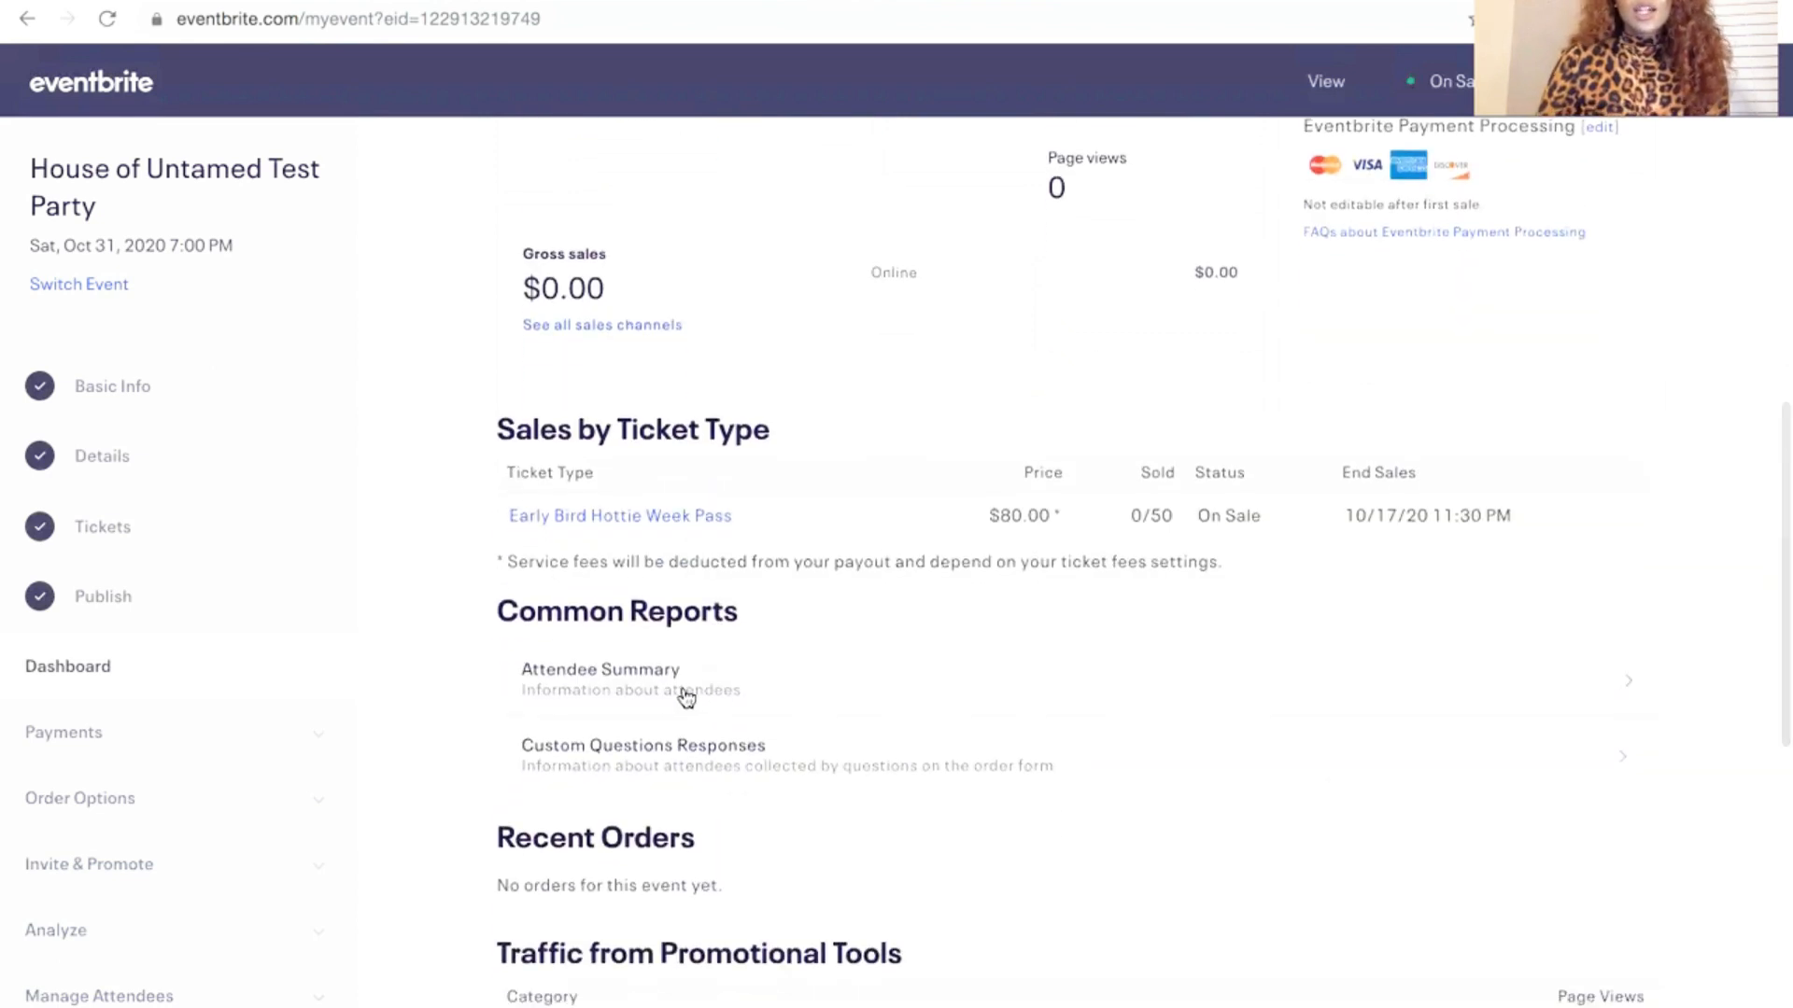
{"action": "left_click", "coordinate": [685, 696]}
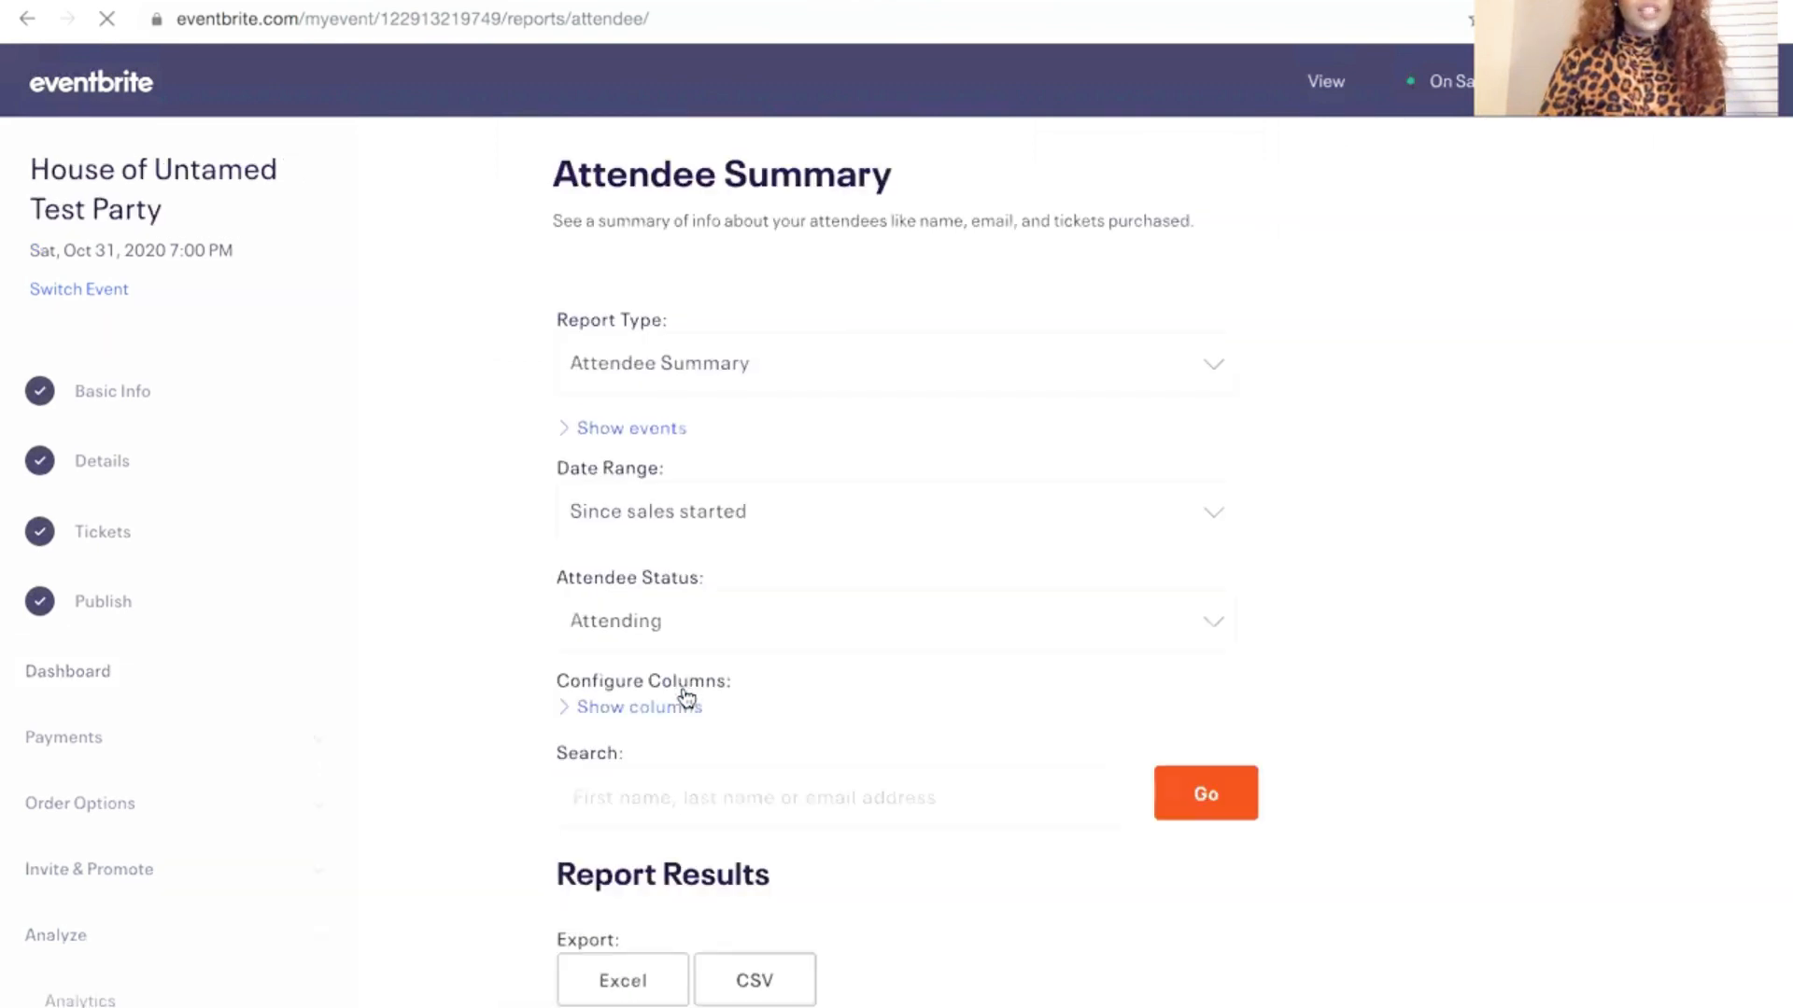
{"action": "scroll", "coordinate": [686, 696], "scroll_direction": "down", "scroll_amount": 9}
{"action": "scroll", "coordinate": [686, 696], "scroll_direction": "up", "scroll_amount": 5}
{"action": "scroll", "coordinate": [685, 696], "scroll_direction": "up", "scroll_amount": 4}
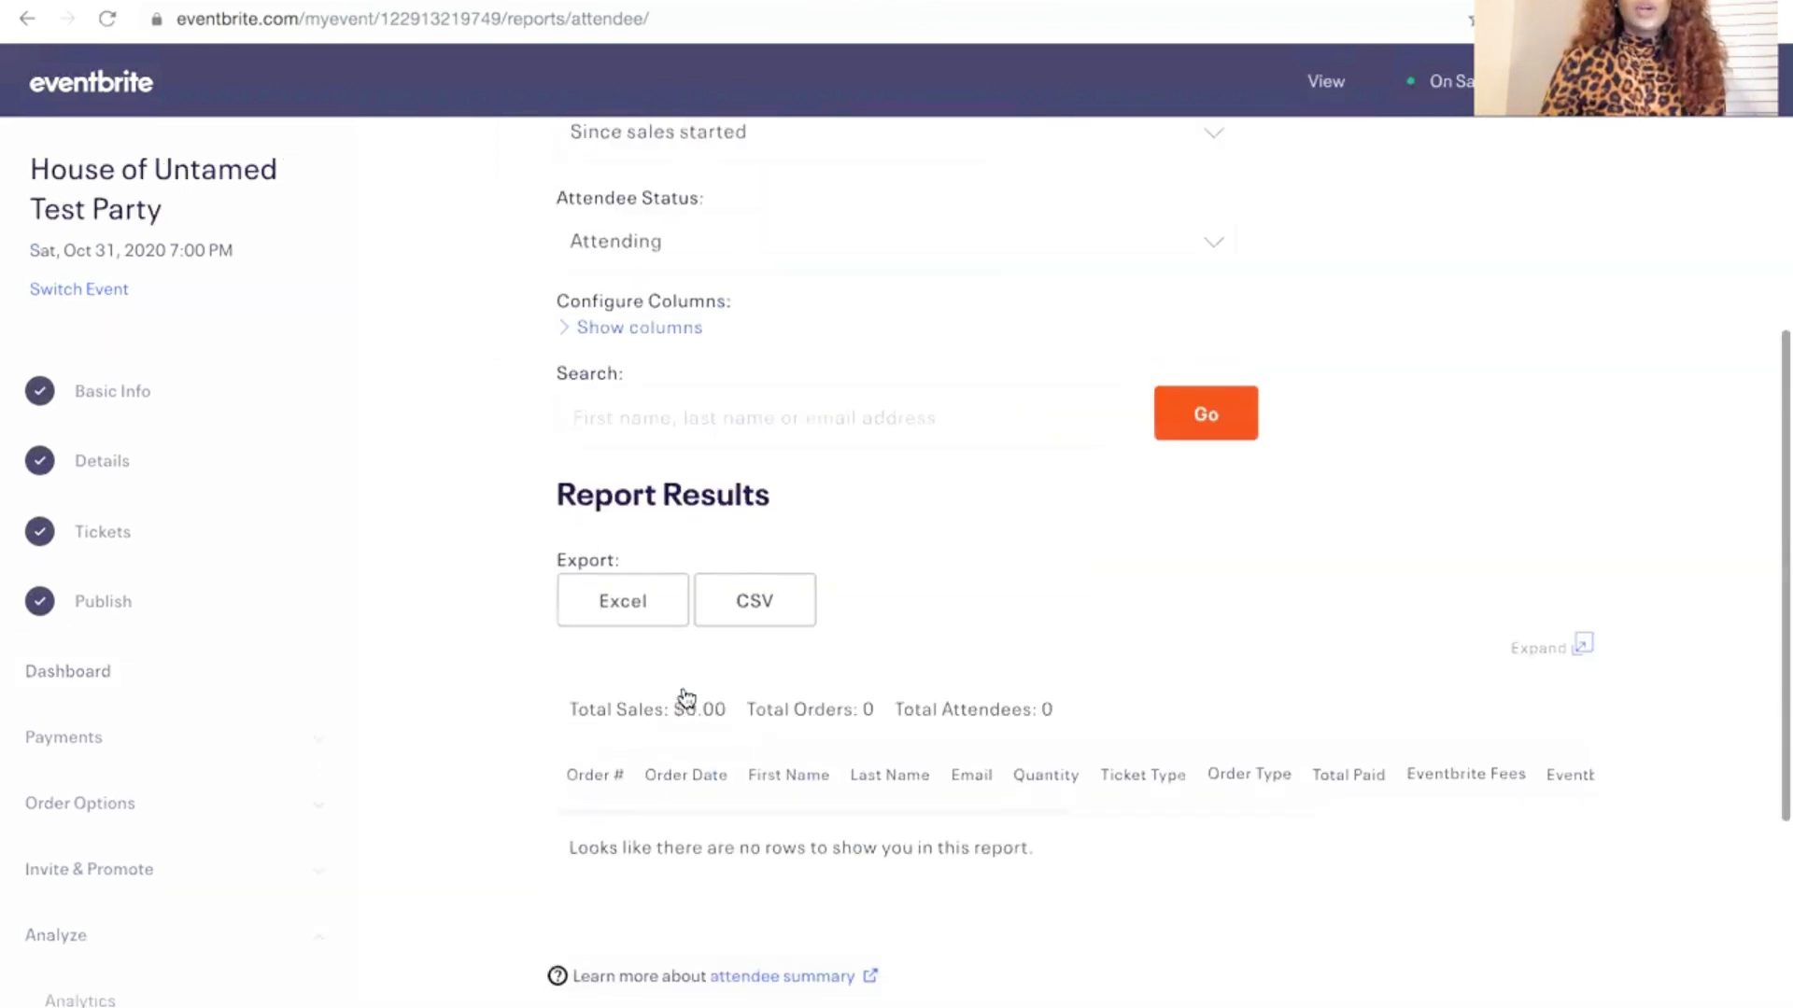
{"action": "scroll", "coordinate": [896, 616], "scroll_direction": "down", "scroll_amount": 5}
{"action": "scroll", "coordinate": [915, 605], "scroll_direction": "down", "scroll_amount": 5}
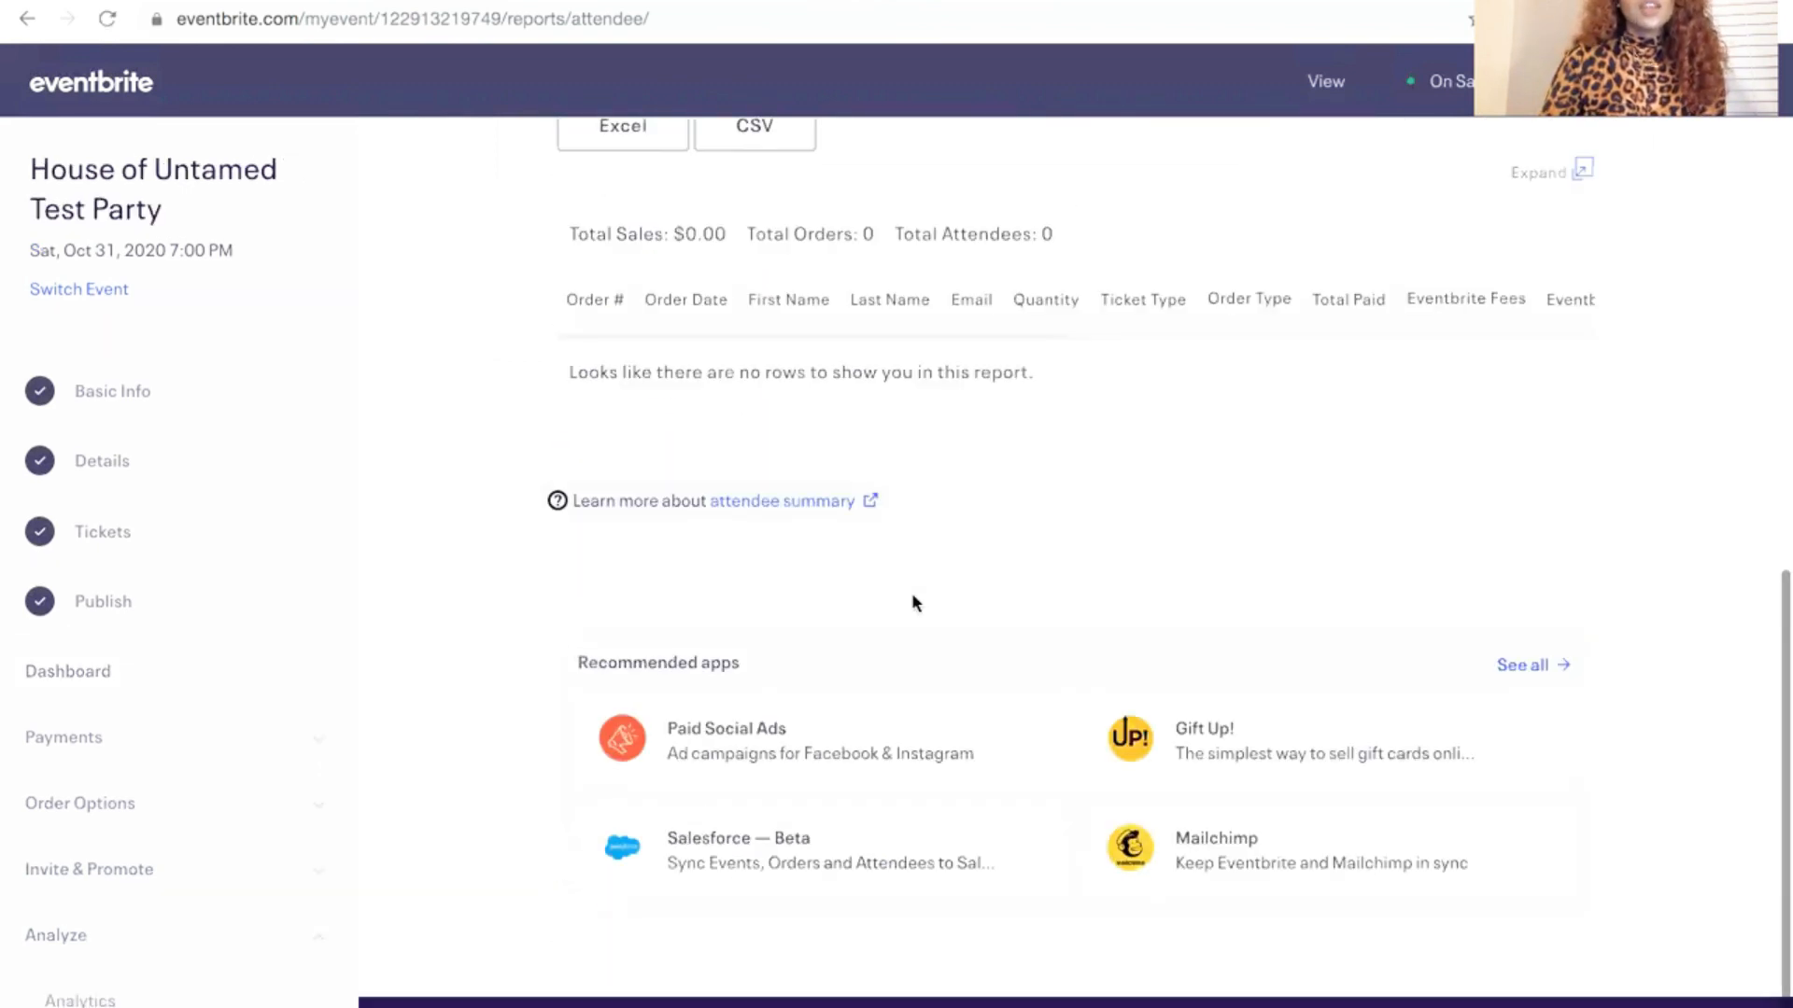
{"action": "scroll", "coordinate": [915, 605], "scroll_direction": "up", "scroll_amount": 9}
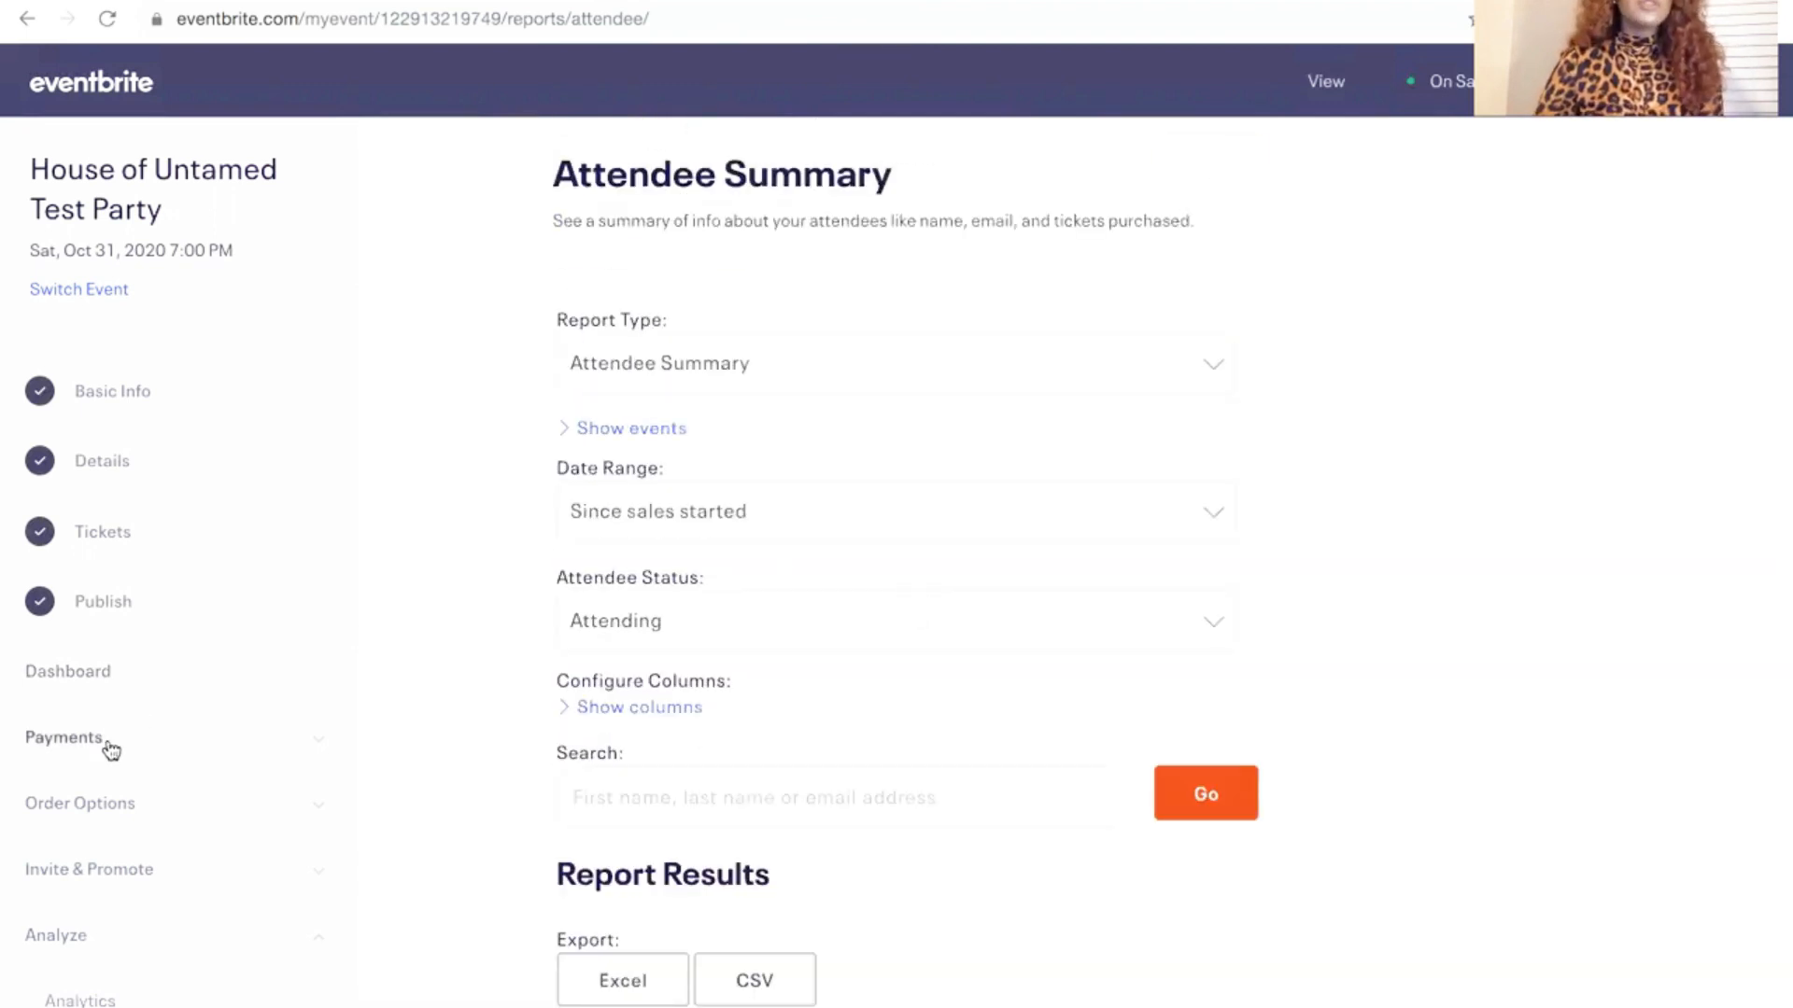
{"action": "scroll", "coordinate": [168, 603], "scroll_direction": "down", "scroll_amount": 3}
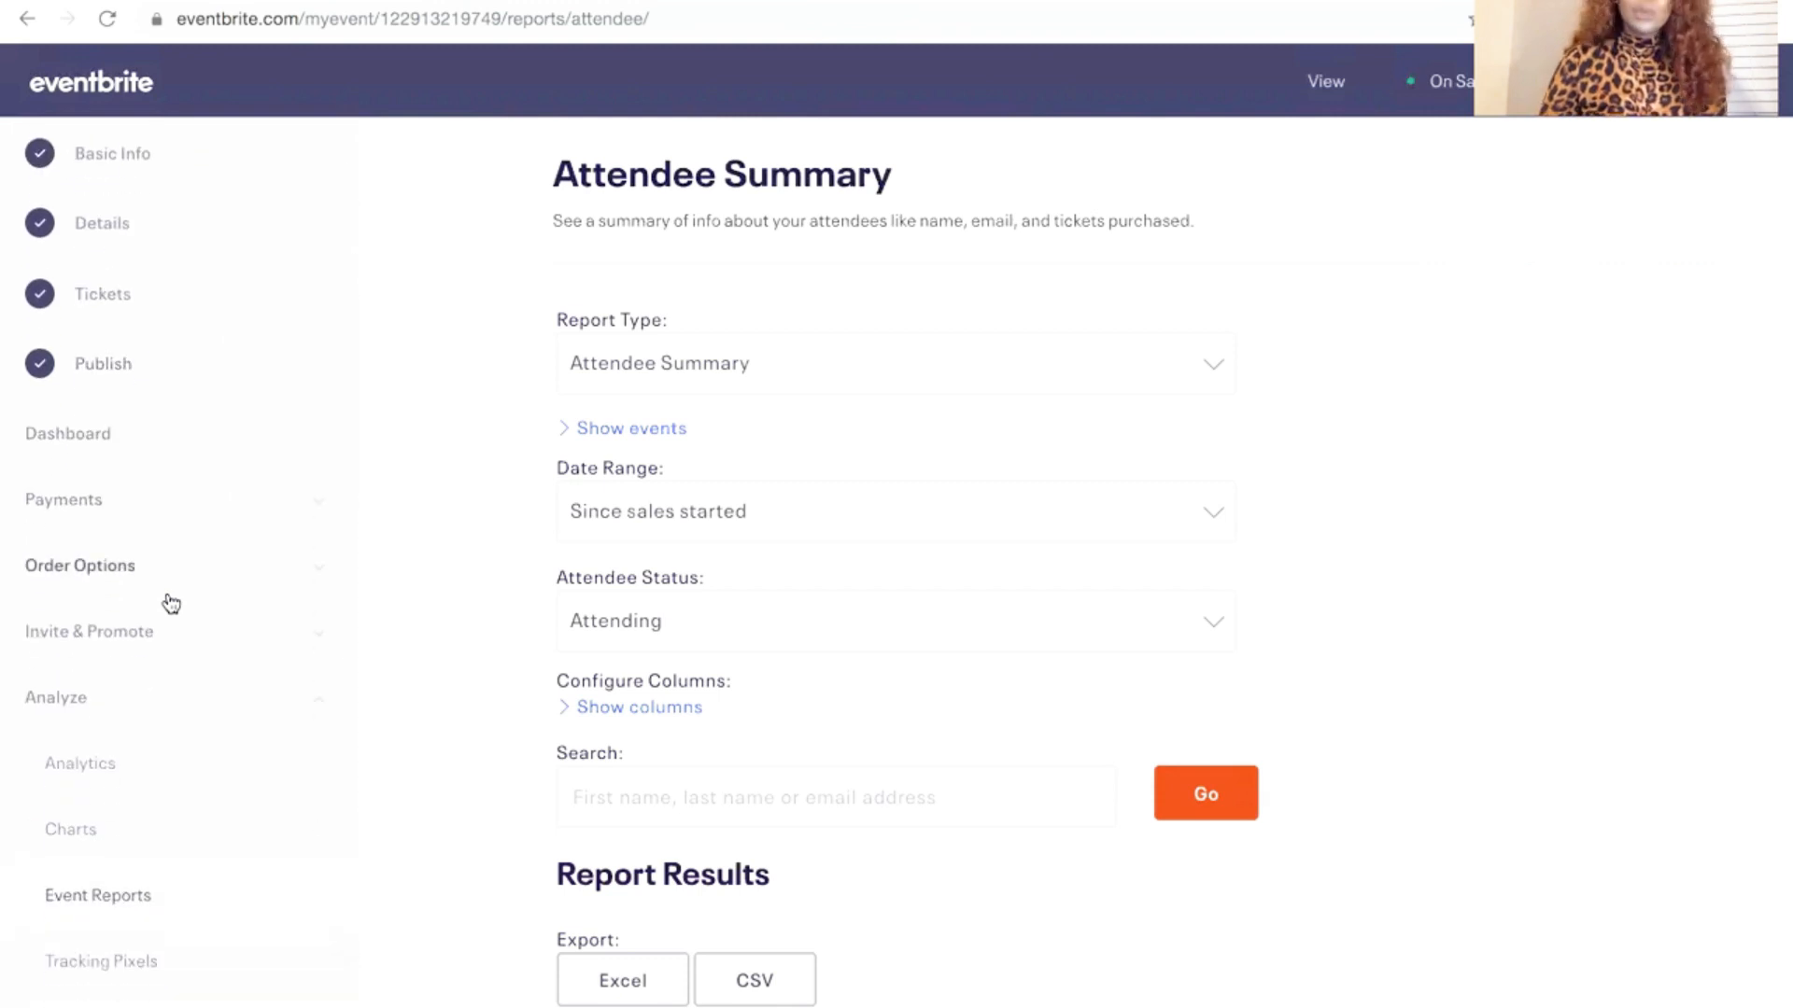
Open the event's payment options and review the payout country, currency, payment processing and offline payment choices
{"action": "left_click", "coordinate": [116, 570]}
{"action": "left_click", "coordinate": [83, 505]}
{"action": "left_click", "coordinate": [96, 577]}
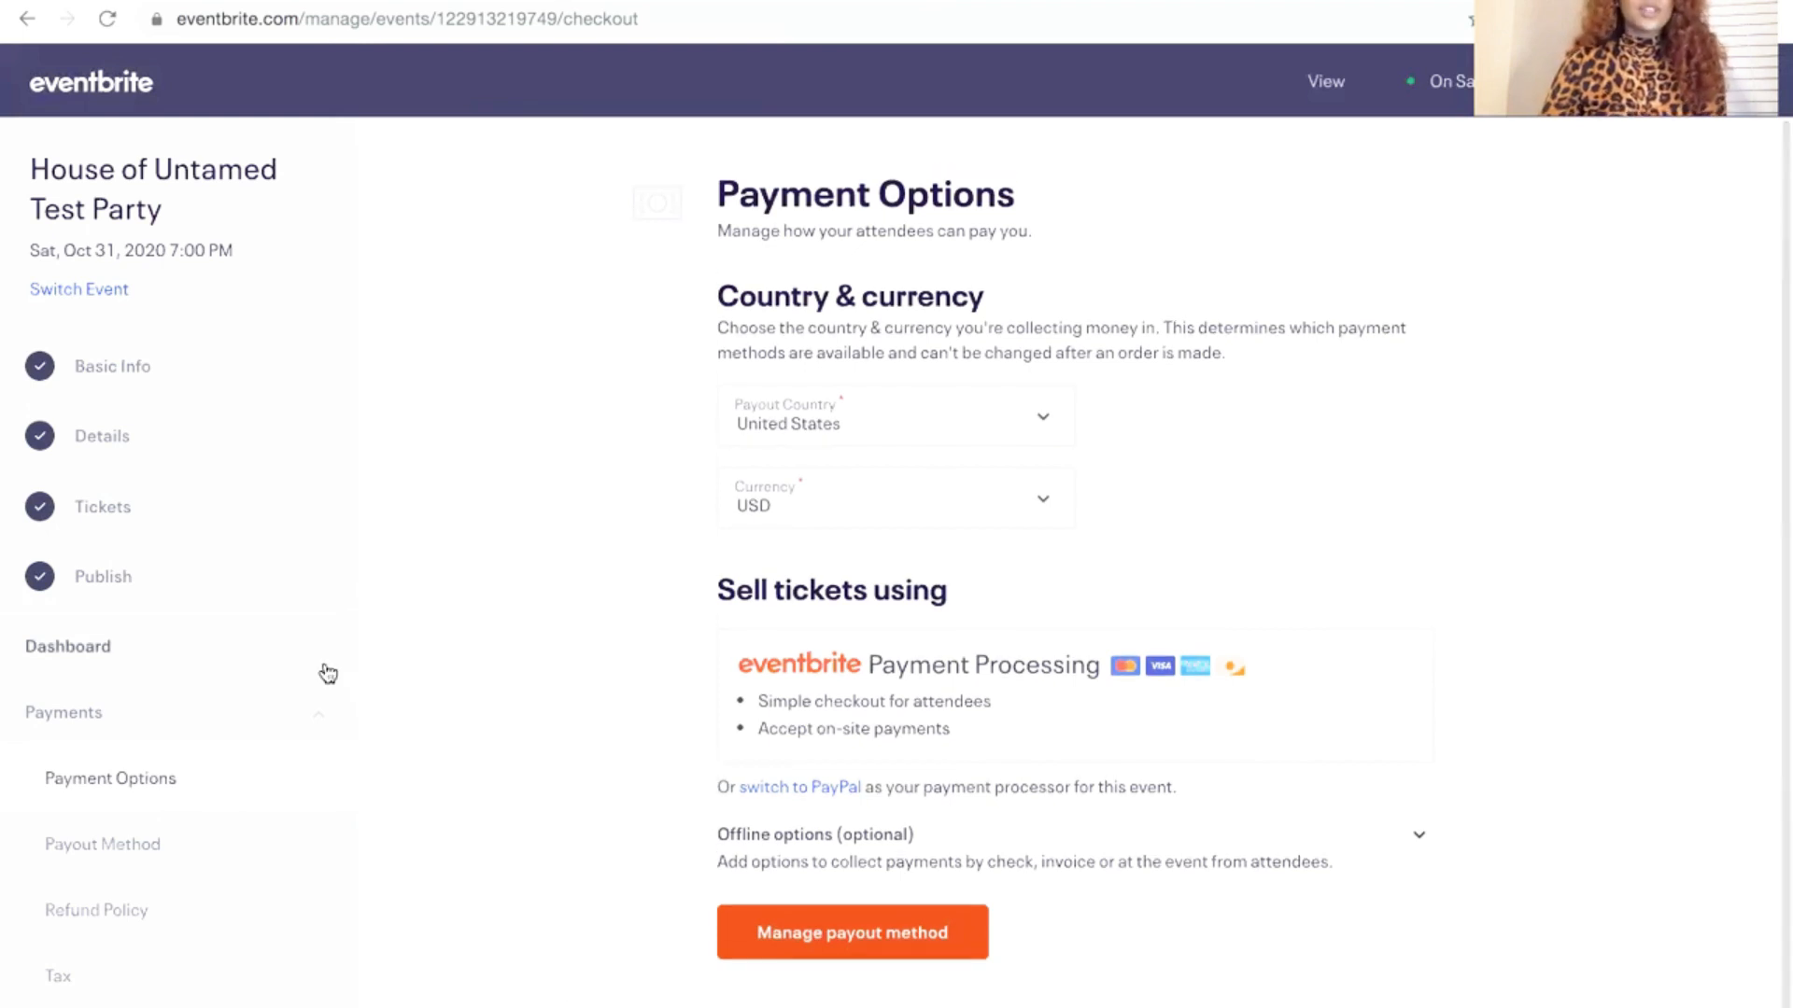
{"action": "scroll", "coordinate": [678, 709], "scroll_direction": "down", "scroll_amount": 1}
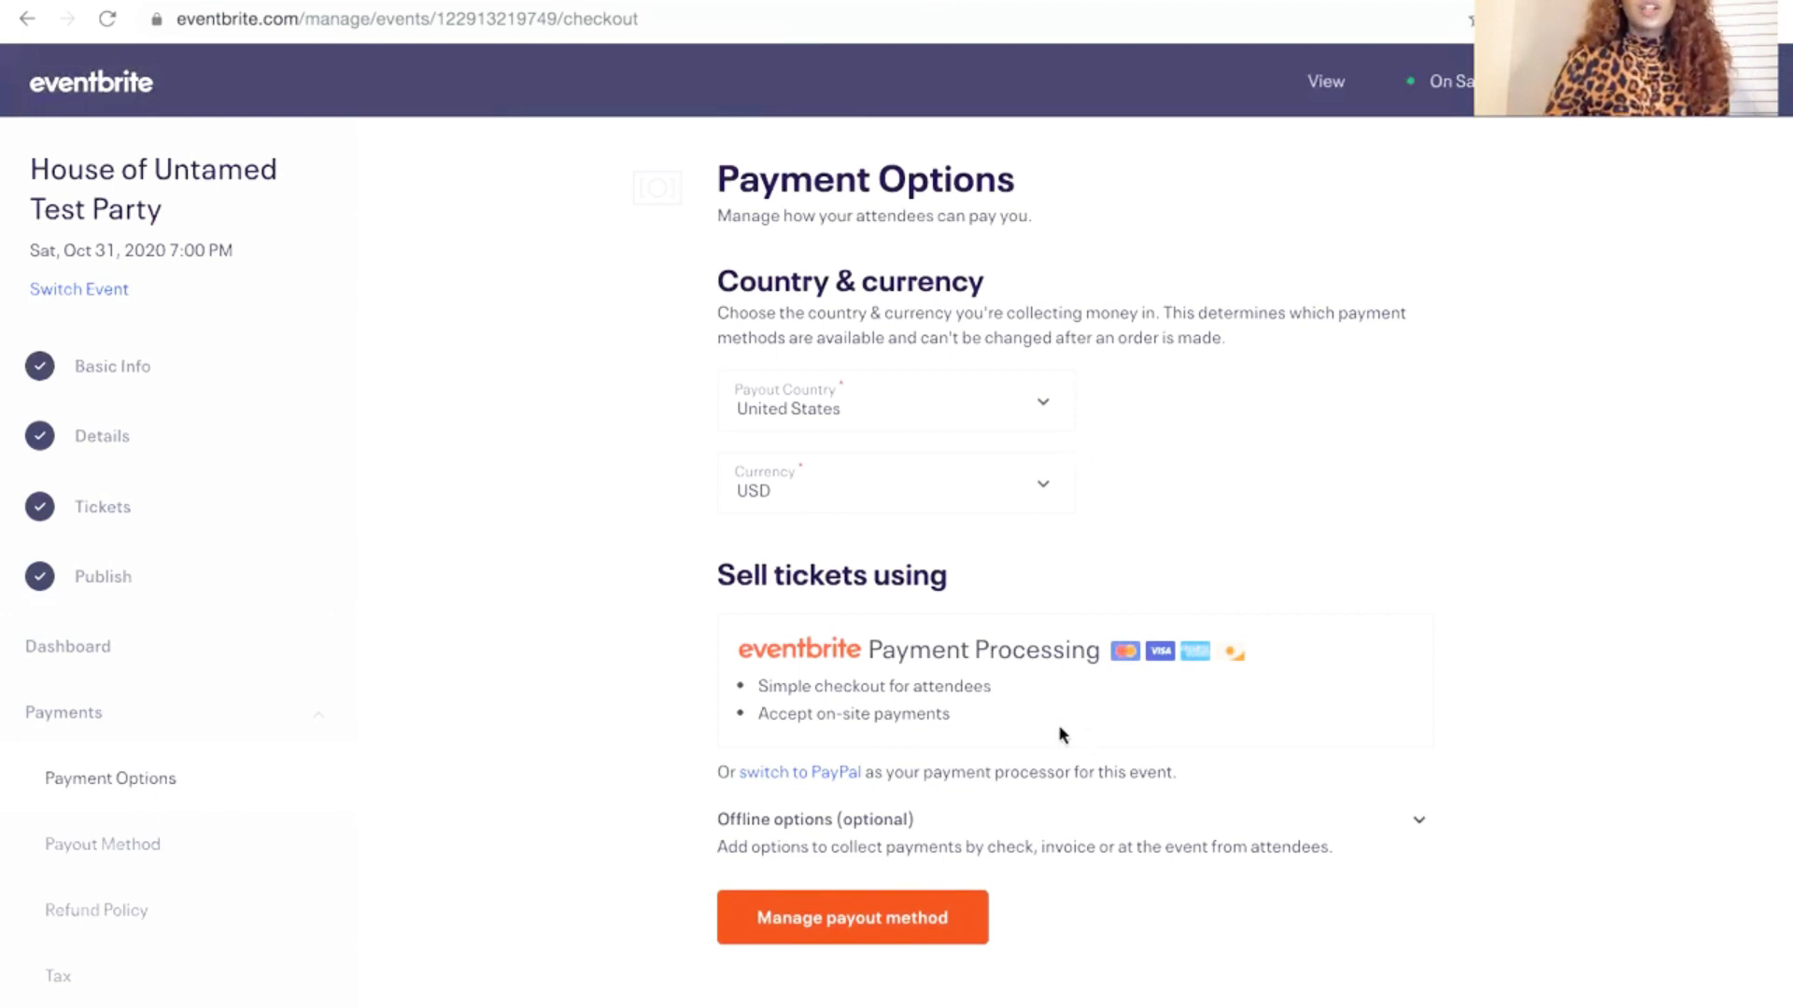
{"action": "scroll", "coordinate": [126, 737], "scroll_direction": "down", "scroll_amount": 3}
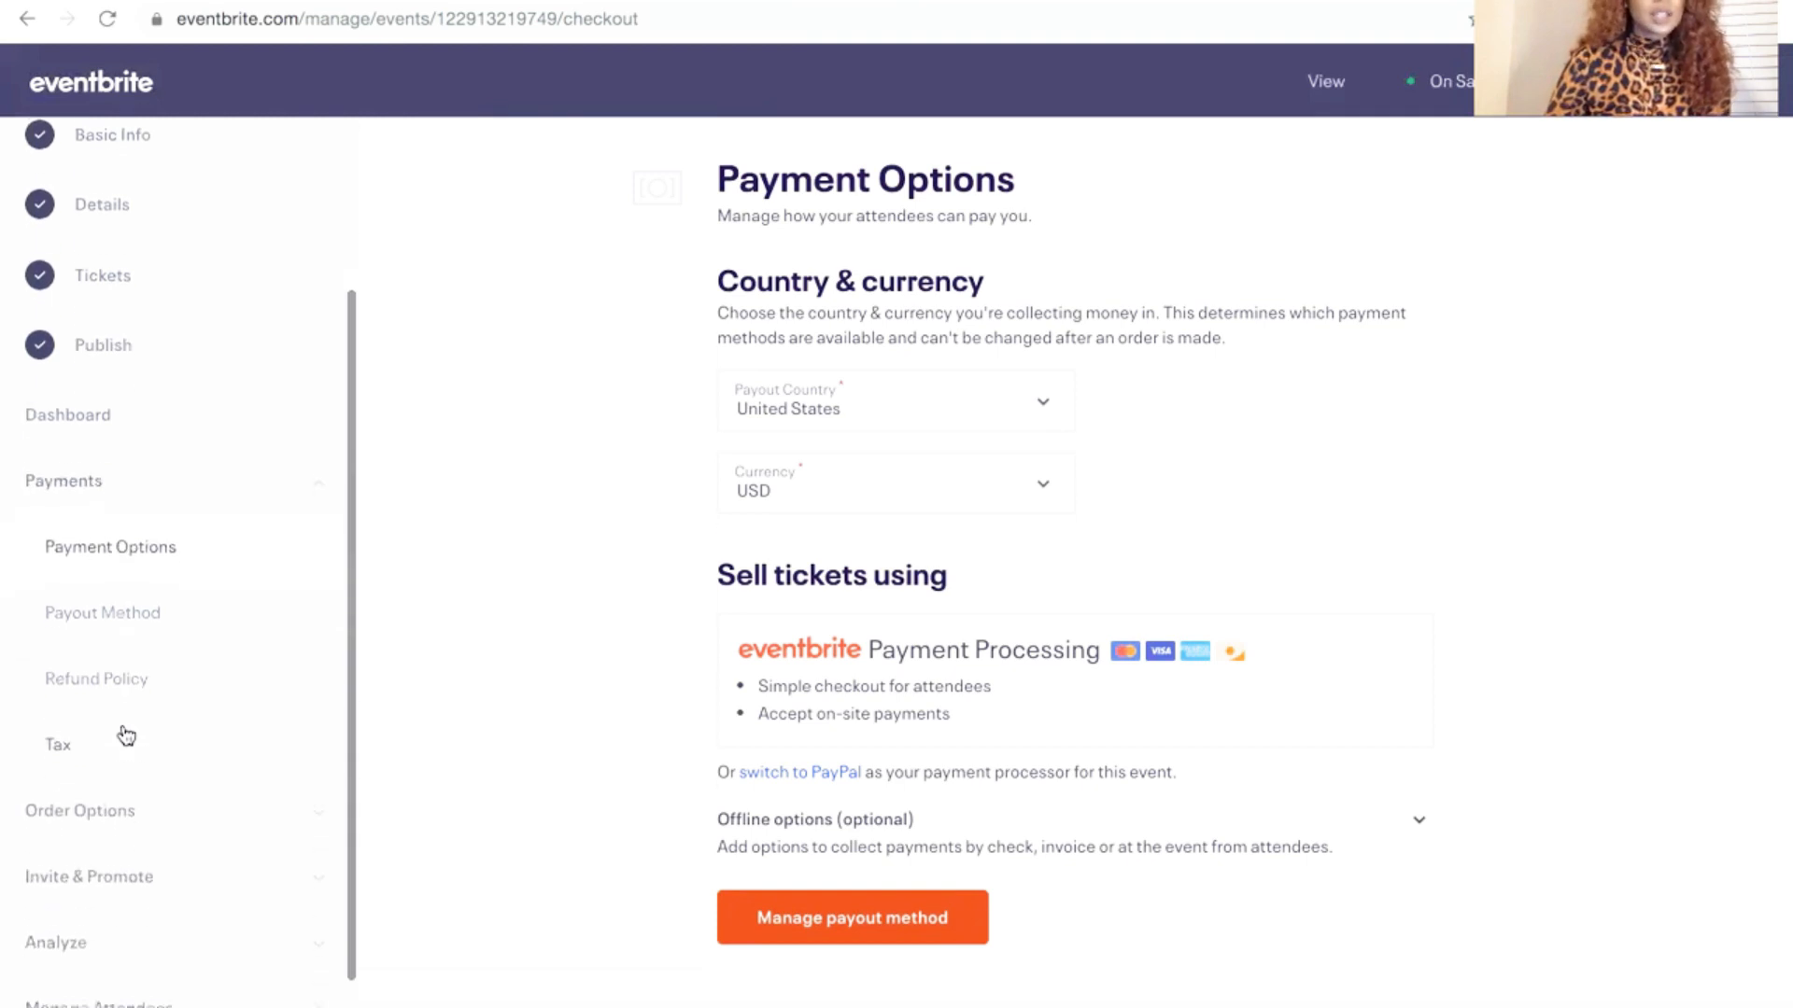
Open the refund policy settings and review the refund policies, refund methods, automatic refunds and refunds outside of Eventbrite
{"action": "left_click", "coordinate": [115, 679]}
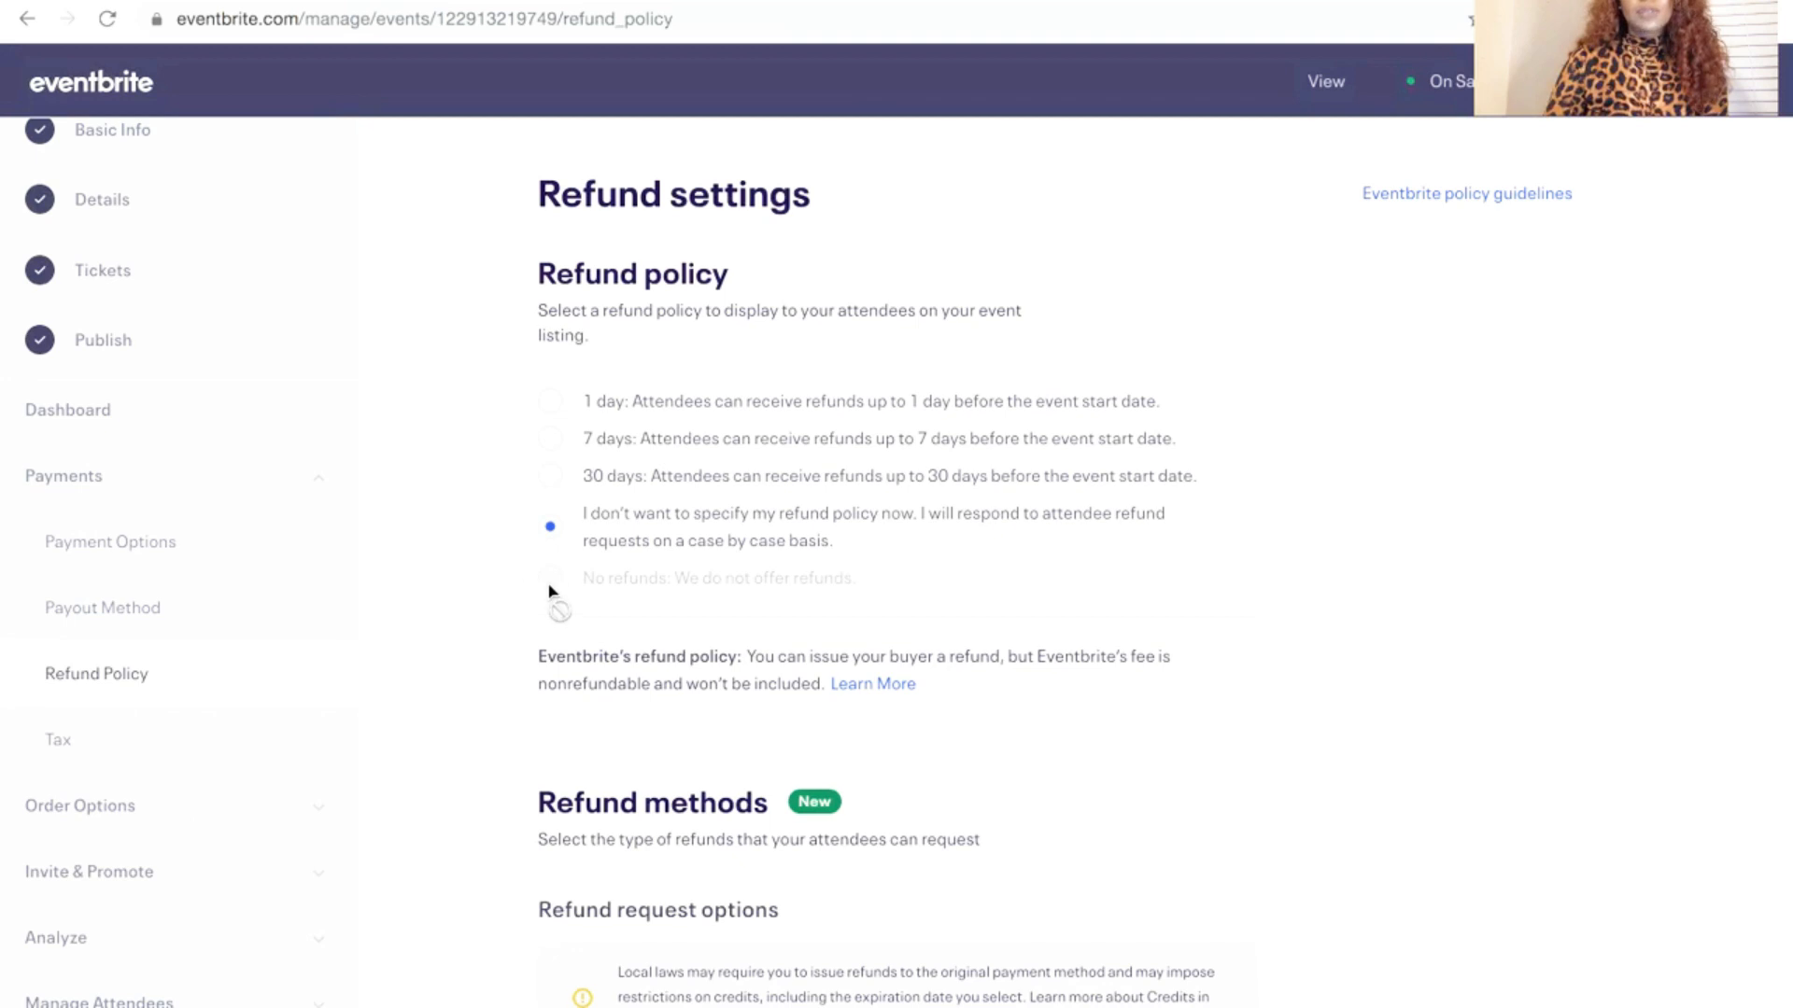
{"action": "scroll", "coordinate": [678, 458], "scroll_direction": "up", "scroll_amount": 1}
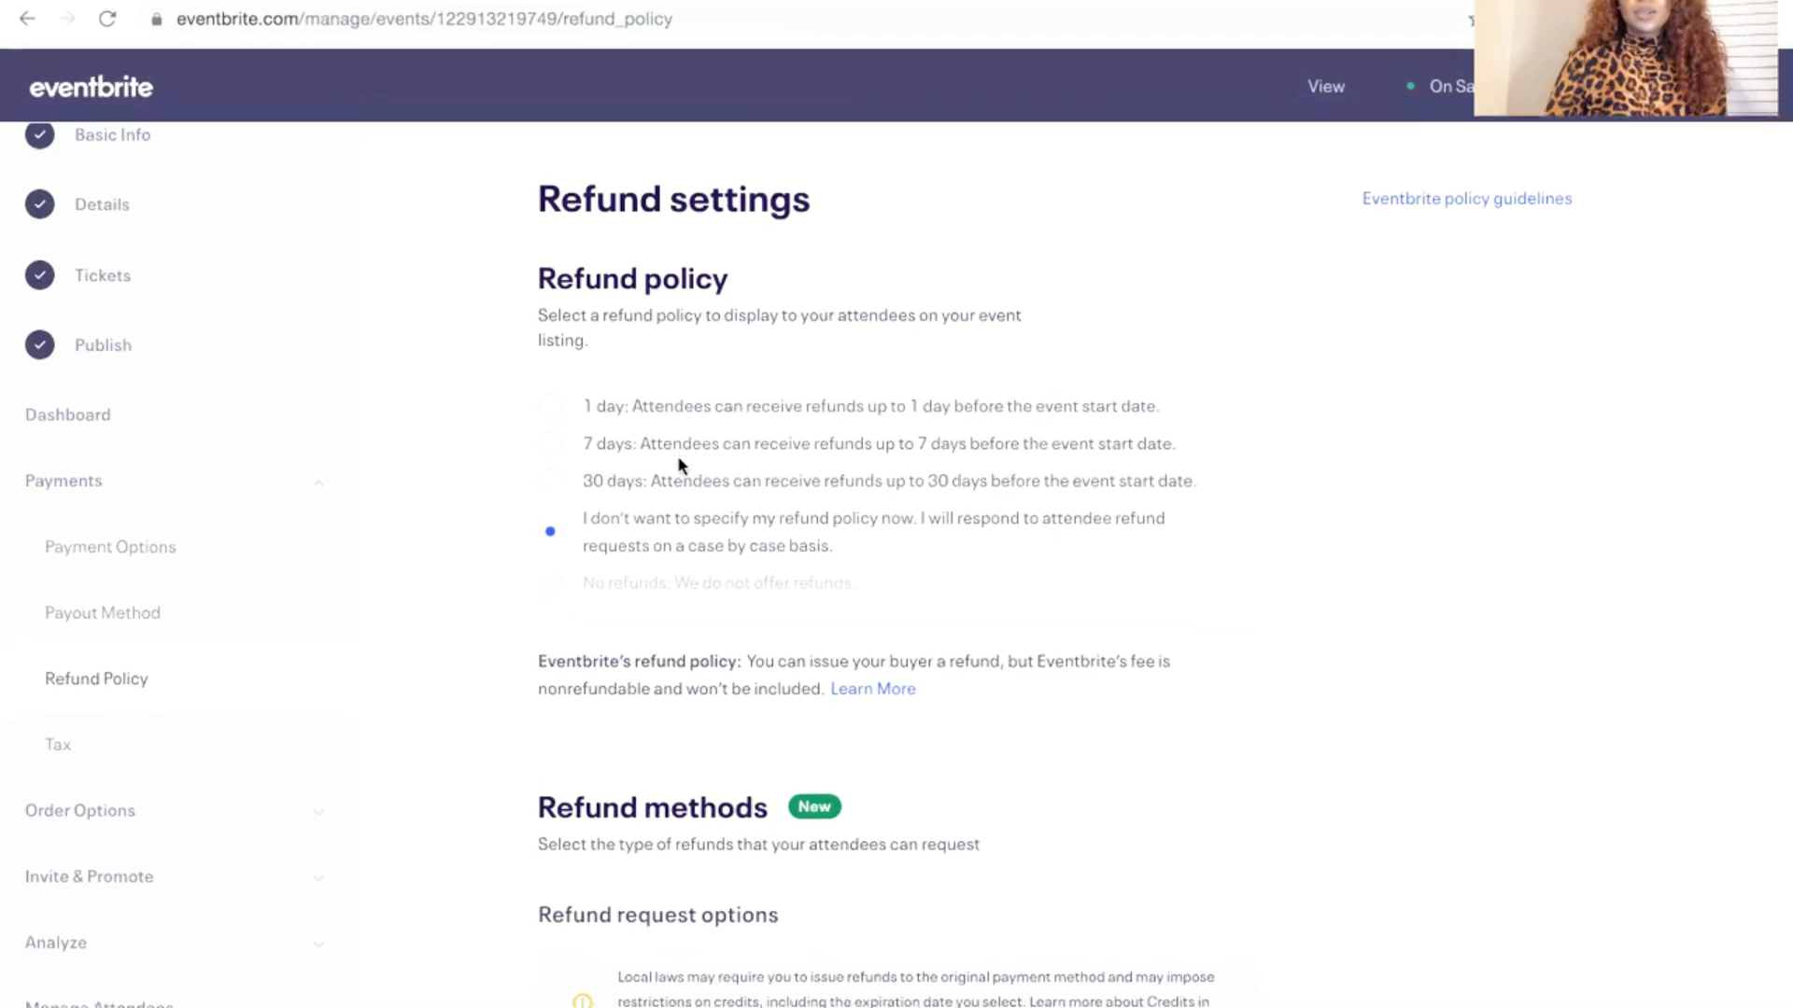
{"action": "scroll", "coordinate": [679, 456], "scroll_direction": "down", "scroll_amount": 1}
{"action": "scroll", "coordinate": [679, 456], "scroll_direction": "down", "scroll_amount": 3}
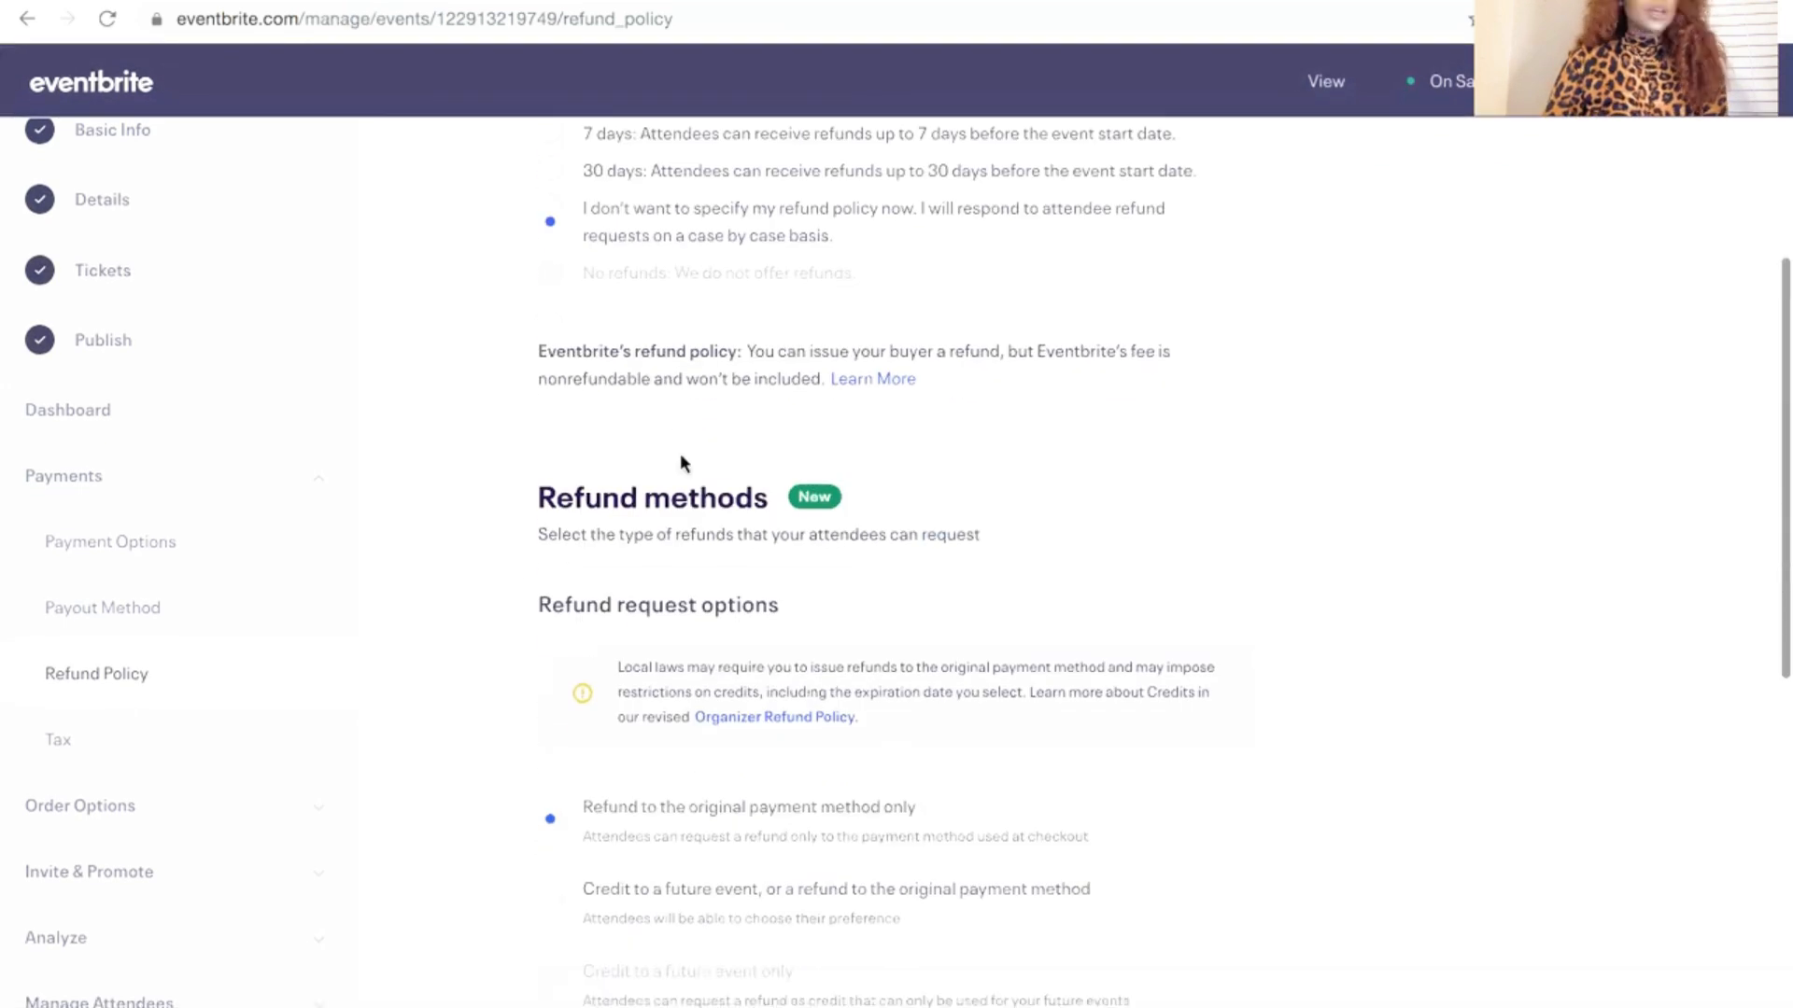
{"action": "scroll", "coordinate": [681, 457], "scroll_direction": "up", "scroll_amount": 3}
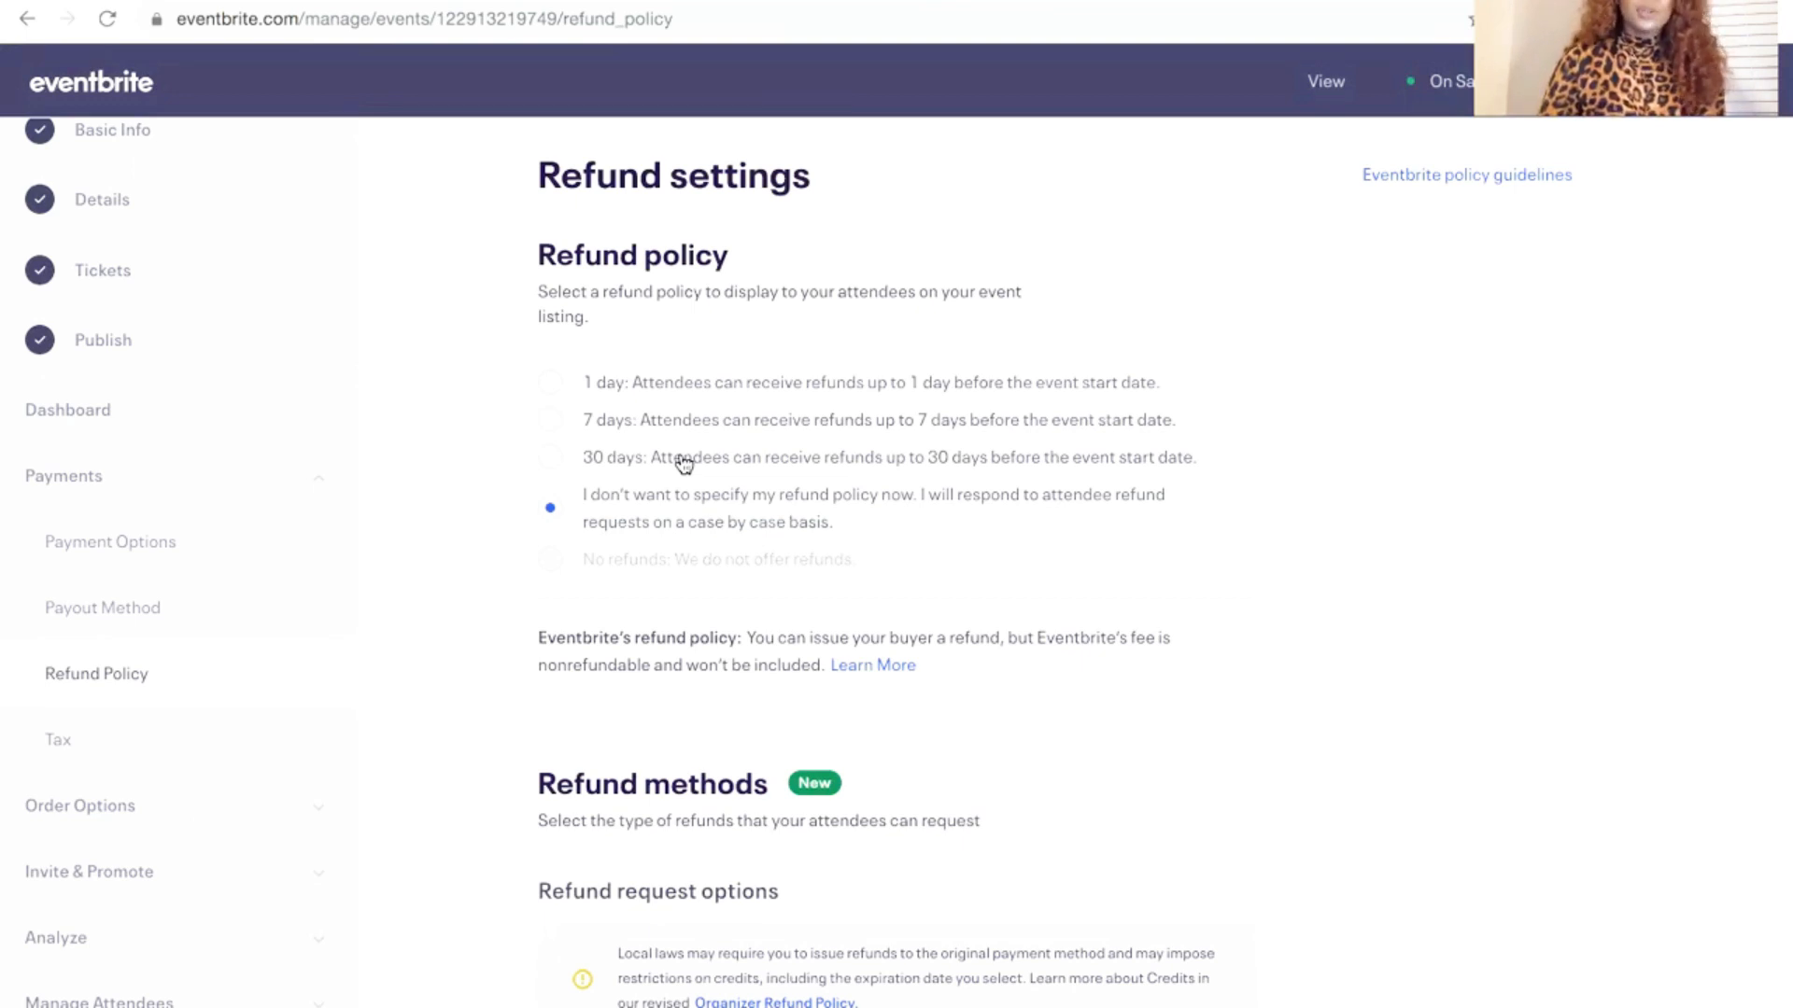
{"action": "scroll", "coordinate": [684, 464], "scroll_direction": "down", "scroll_amount": 6}
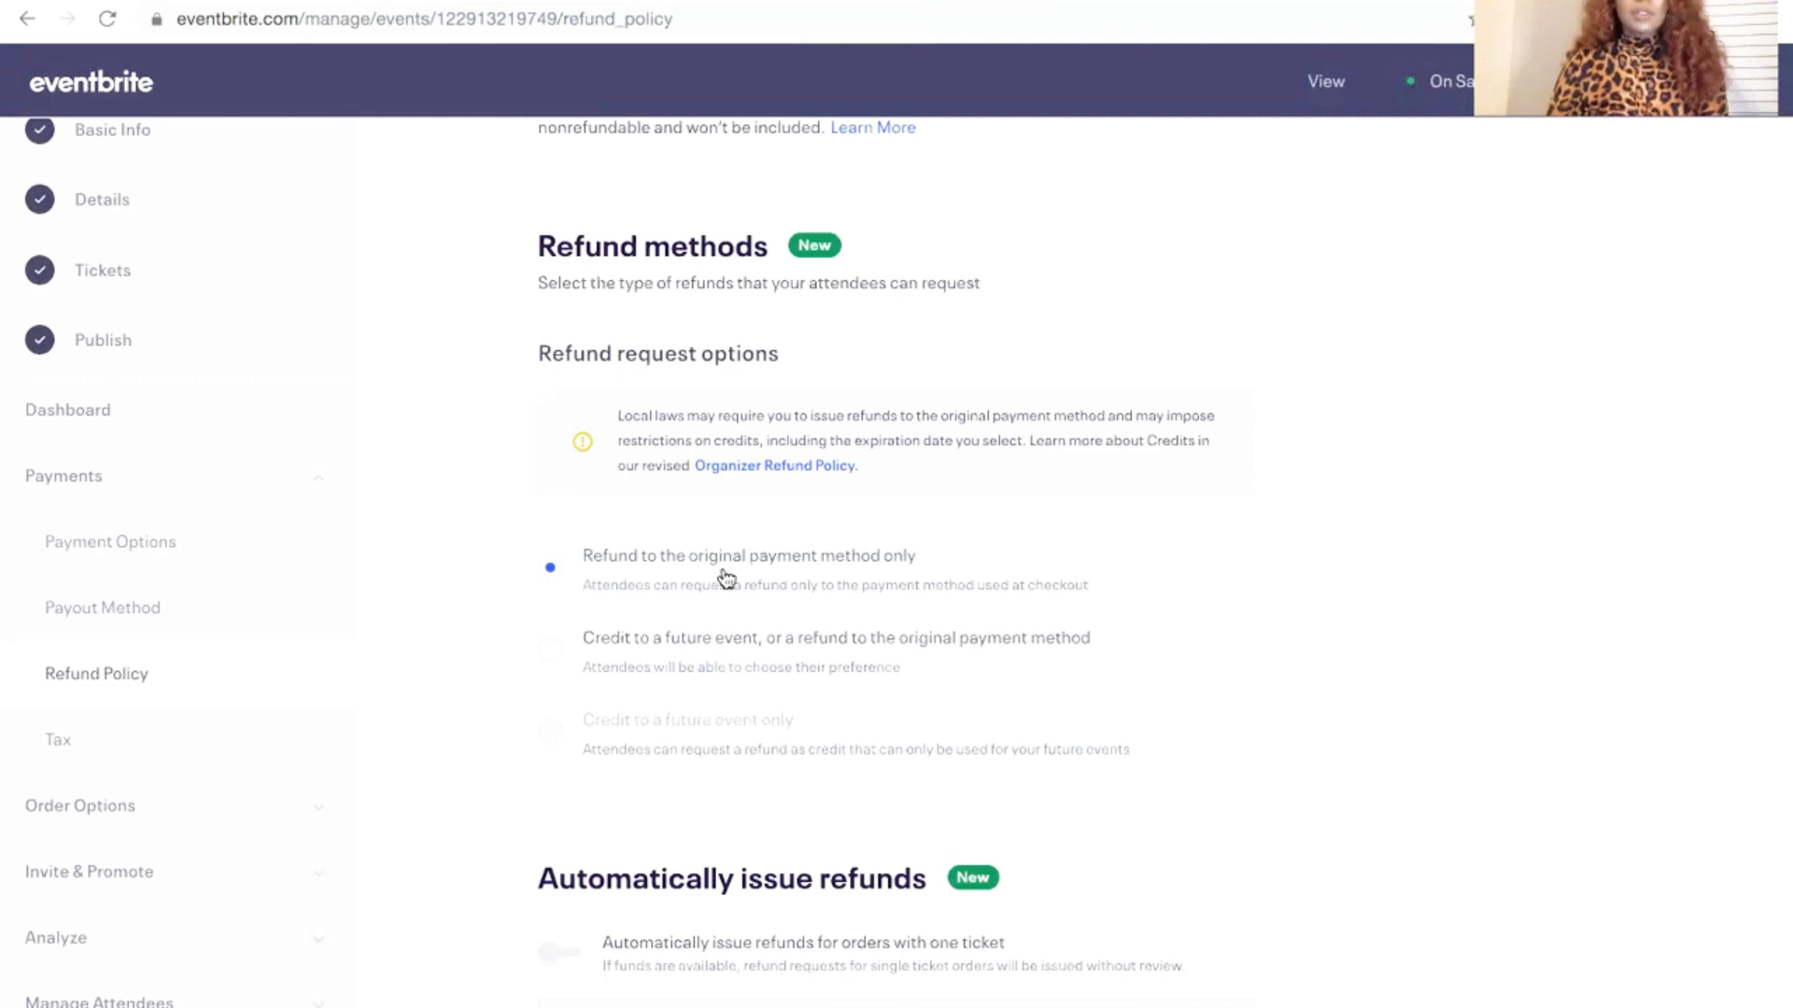
{"action": "scroll", "coordinate": [726, 577], "scroll_direction": "down", "scroll_amount": 5}
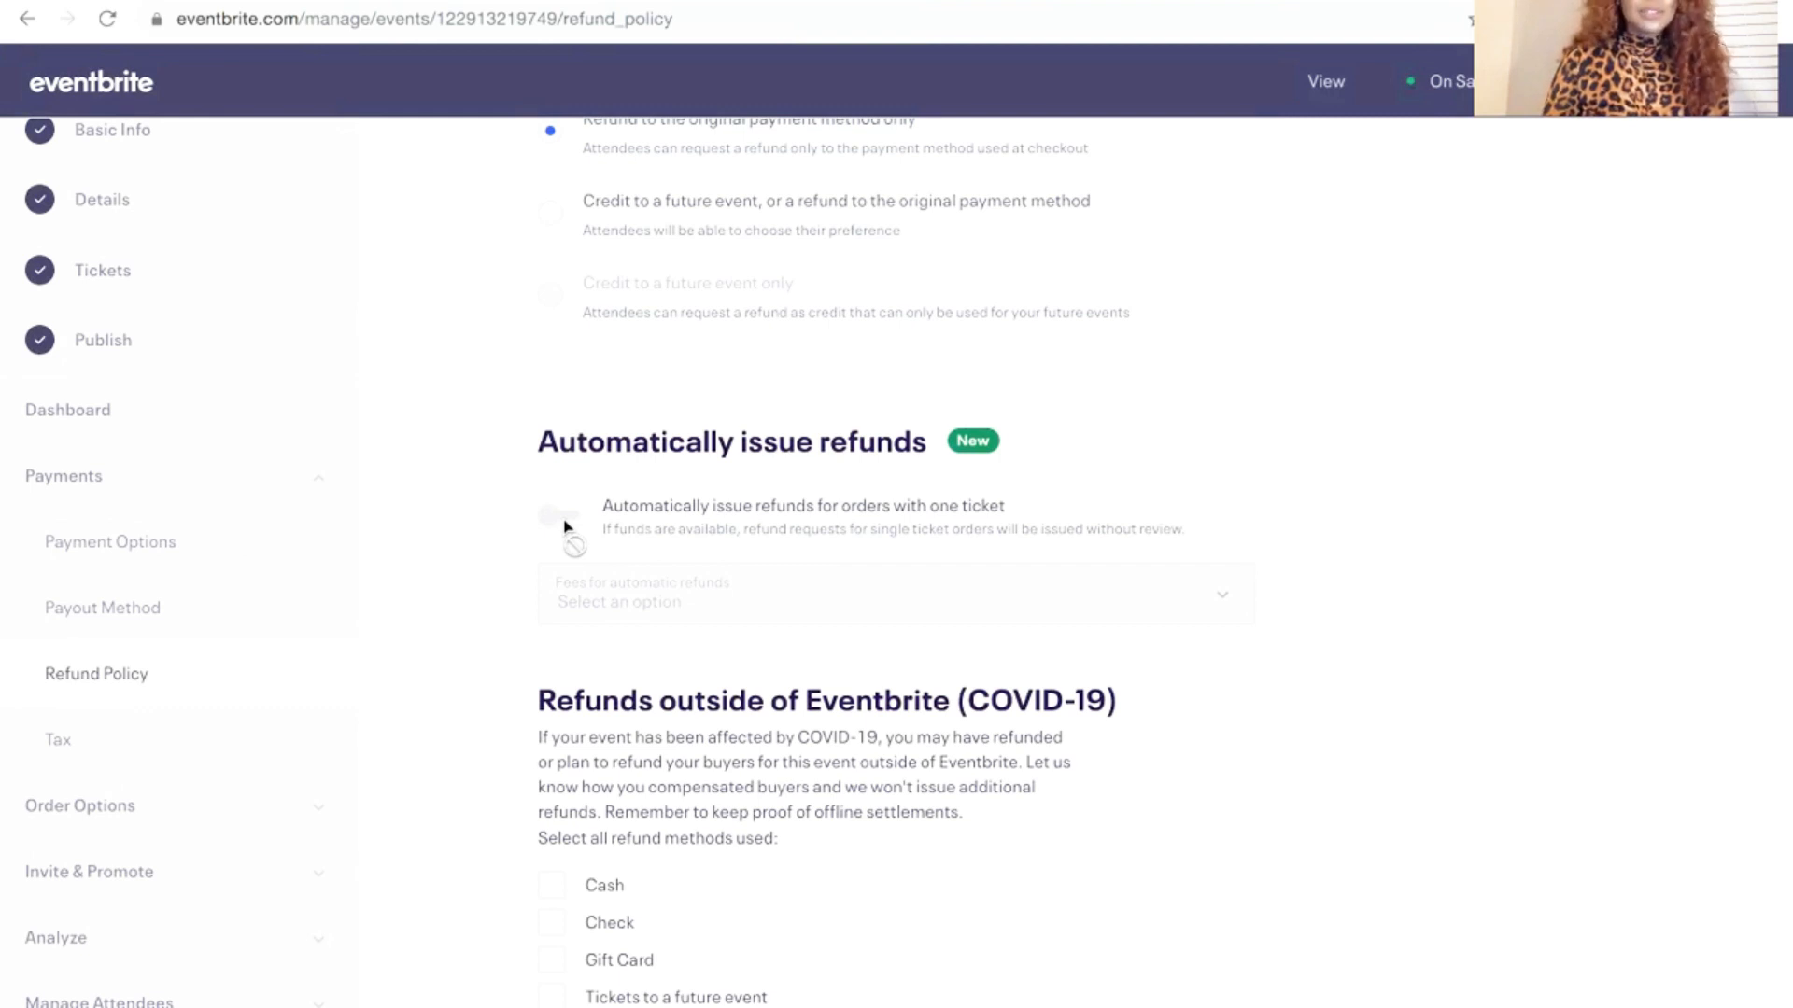
{"action": "scroll", "coordinate": [520, 556], "scroll_direction": "down", "scroll_amount": 2}
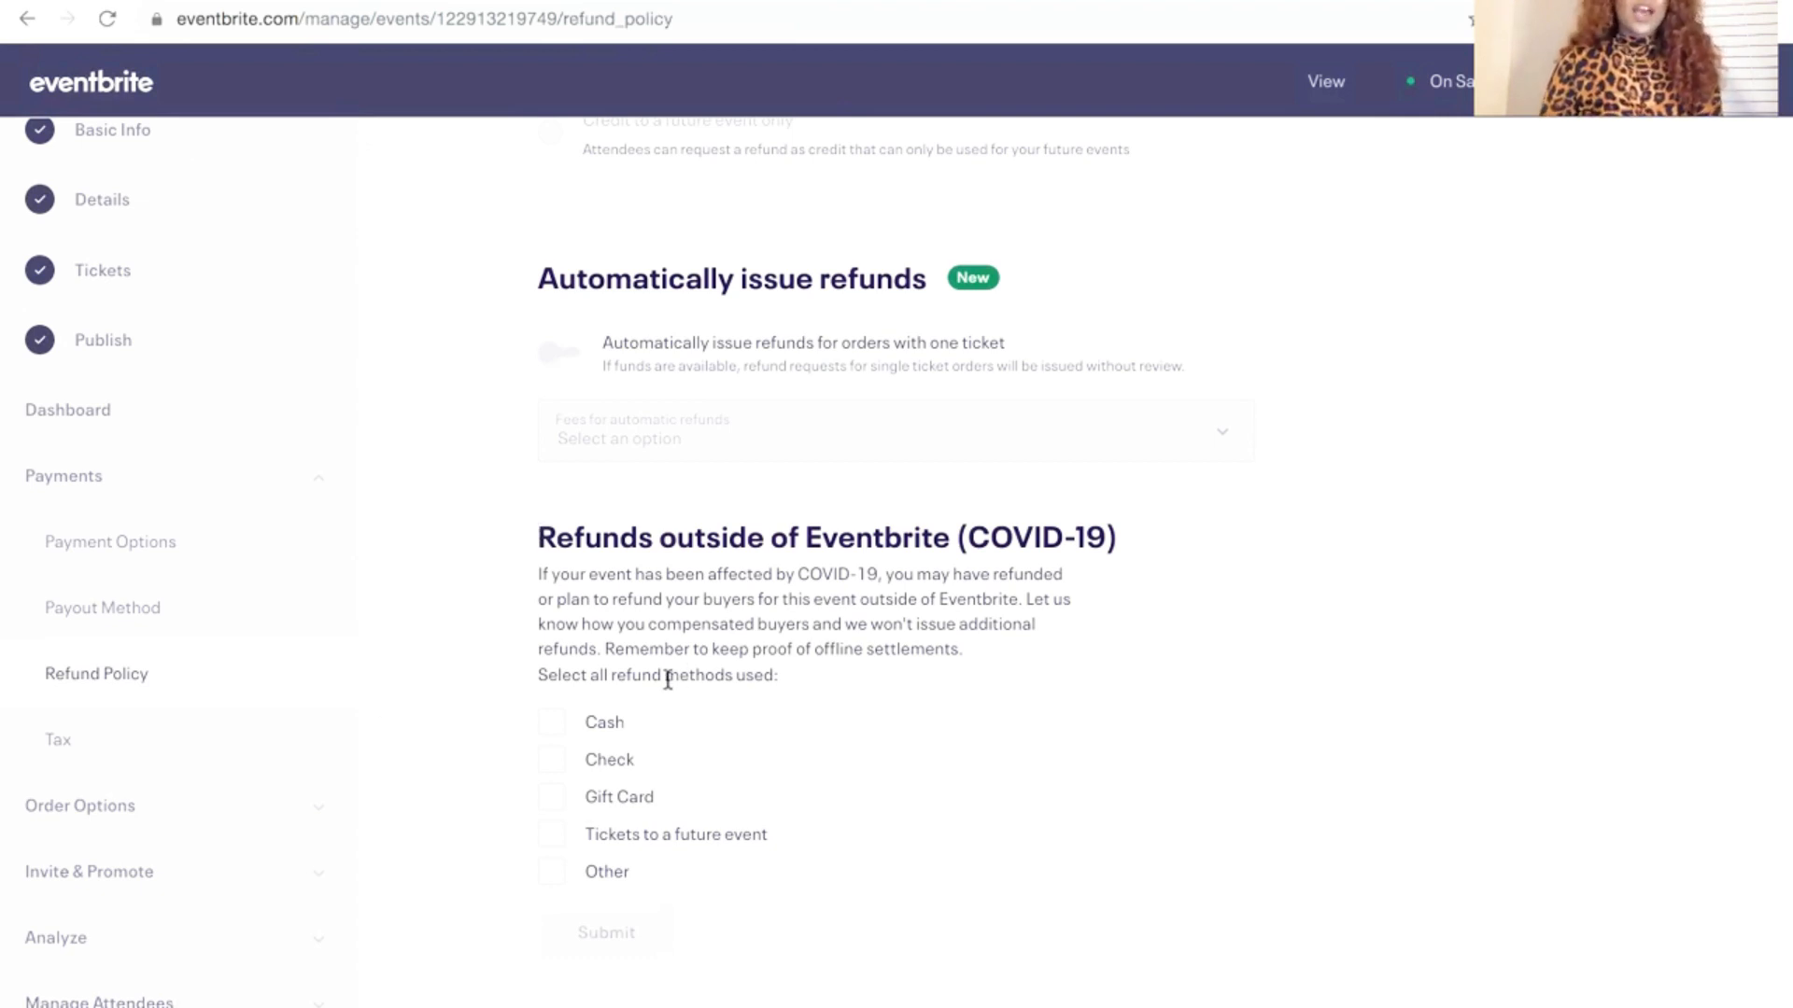
{"action": "scroll", "coordinate": [643, 720], "scroll_direction": "up", "scroll_amount": 1}
{"action": "scroll", "coordinate": [643, 720], "scroll_direction": "down", "scroll_amount": 1}
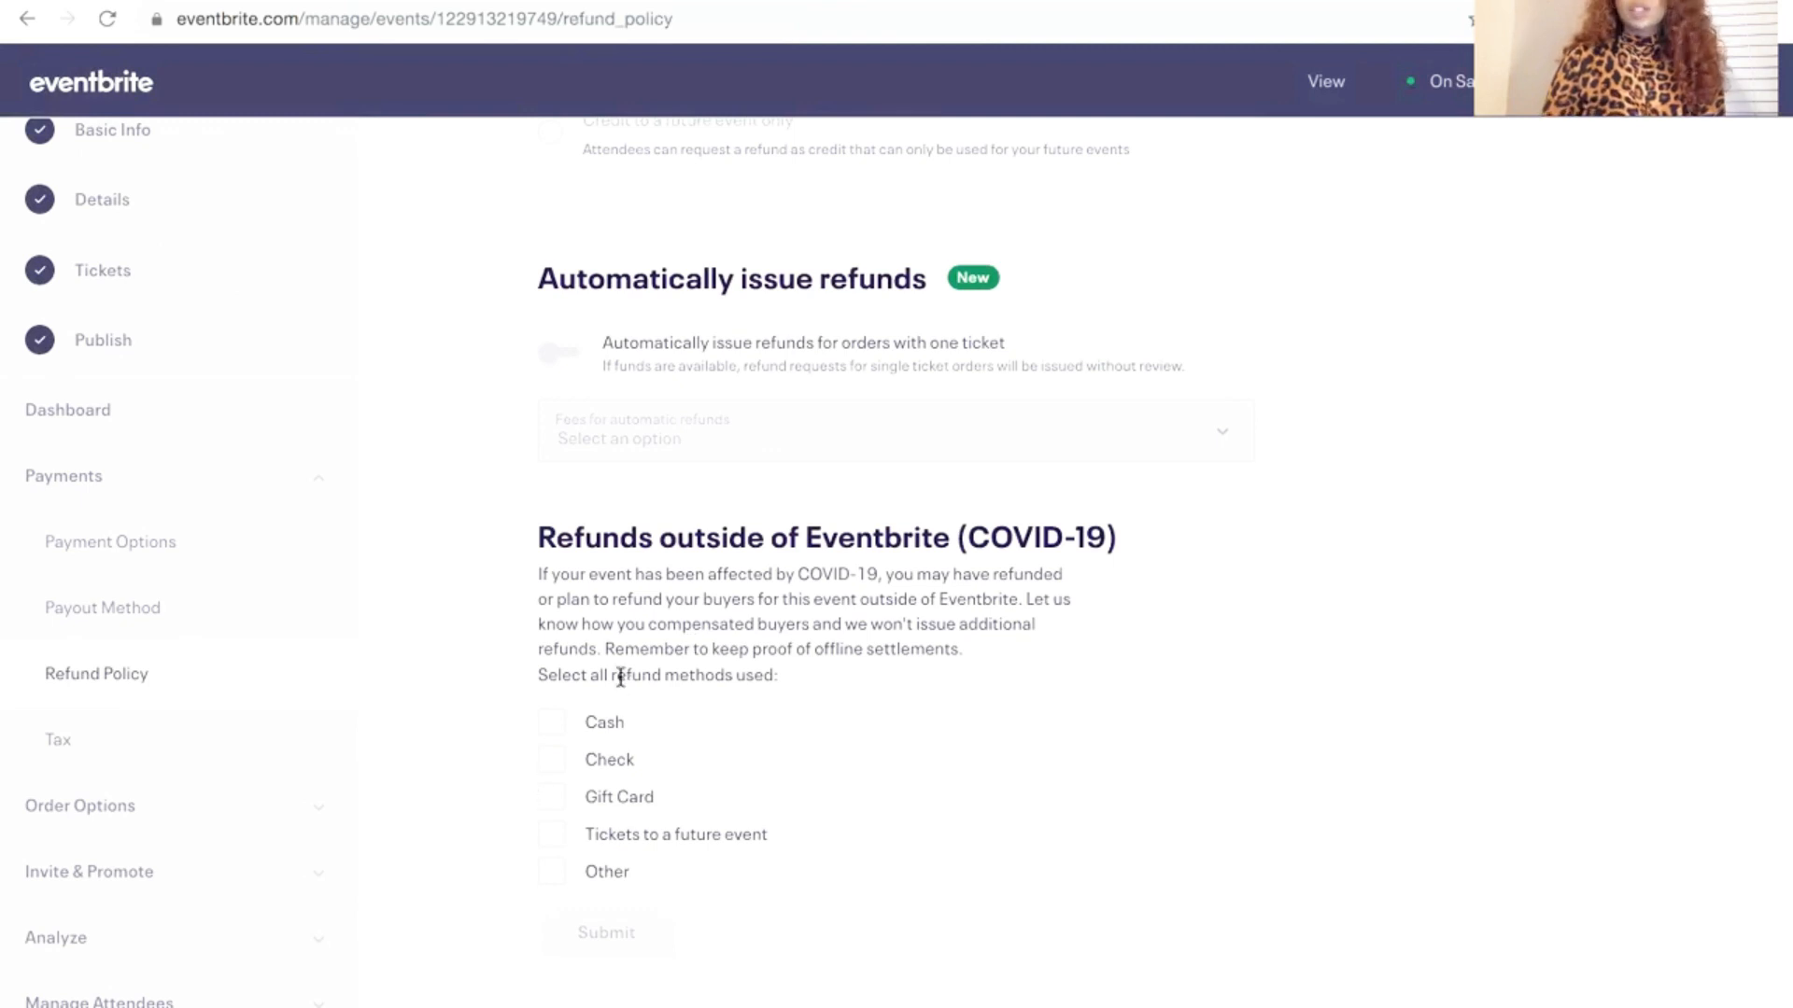
Open the event's tax settings and review whether tax needs to be charged
{"action": "left_click", "coordinate": [163, 762]}
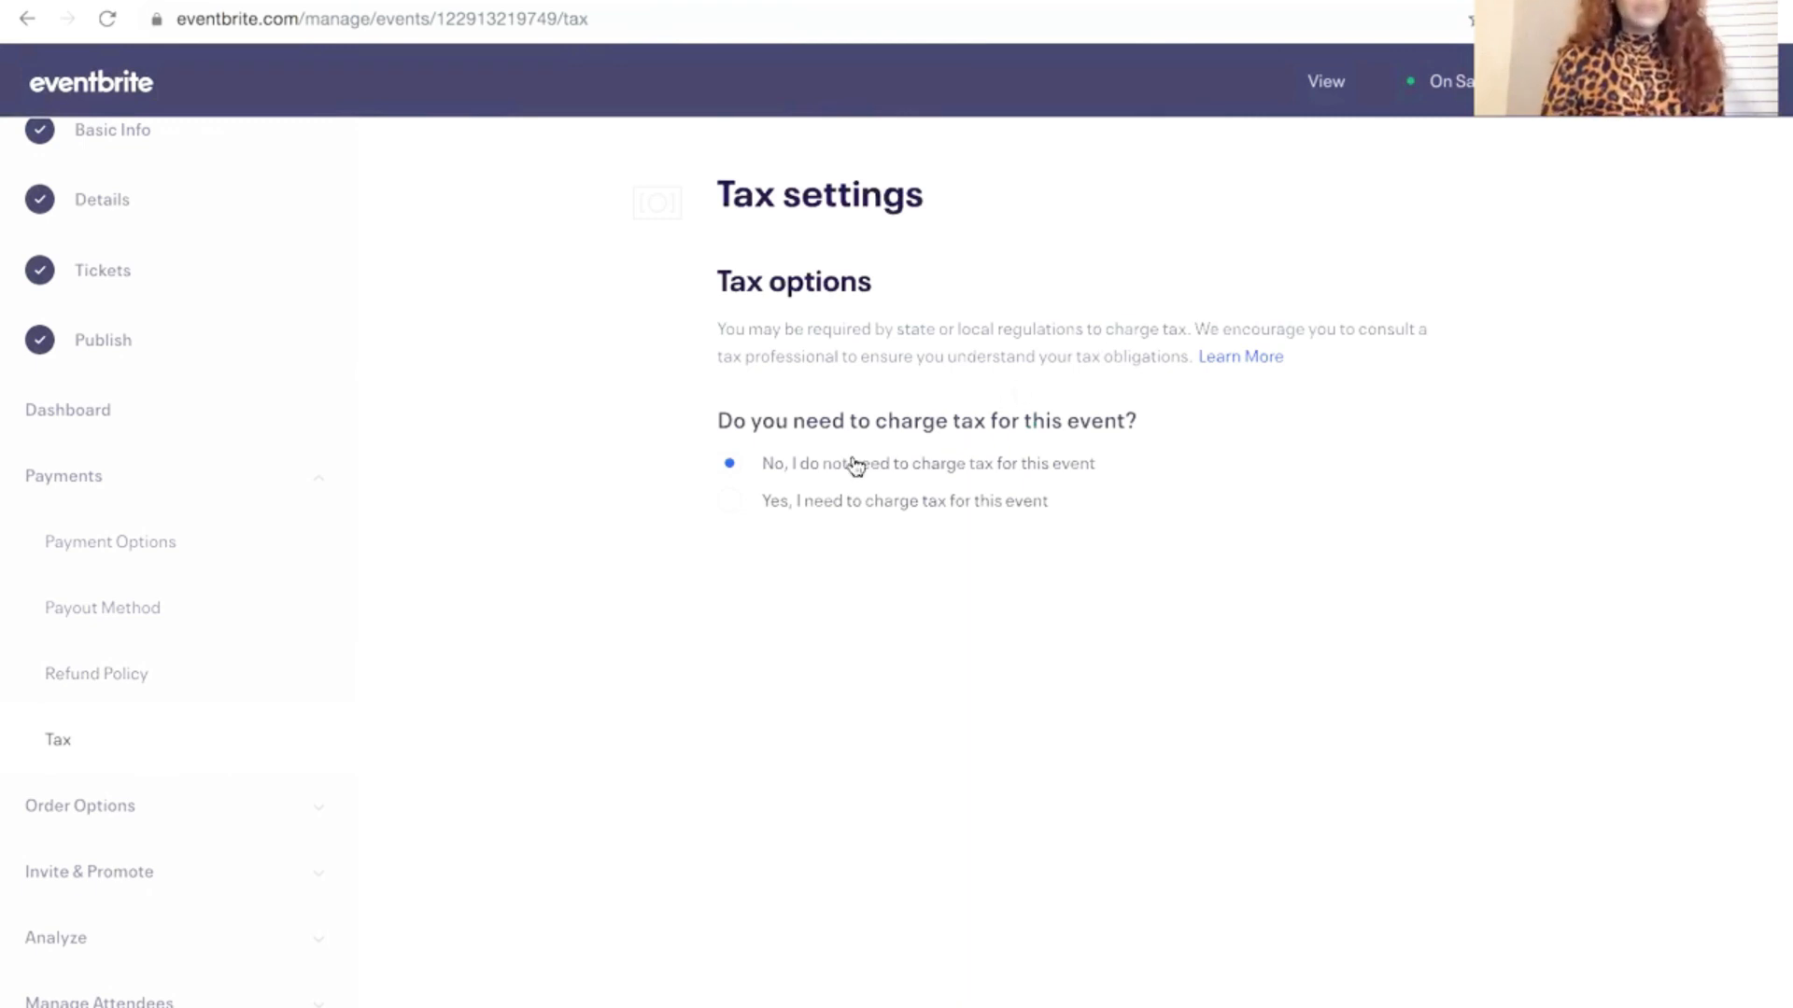
{"action": "scroll", "coordinate": [219, 686], "scroll_direction": "down", "scroll_amount": 1}
{"action": "scroll", "coordinate": [218, 687], "scroll_direction": "down", "scroll_amount": 2}
Open the order form, turn on customized checkout questions and look through the attendee information that can be collected
{"action": "left_click", "coordinate": [190, 704]}
{"action": "scroll", "coordinate": [99, 734], "scroll_direction": "down", "scroll_amount": 1}
{"action": "left_click", "coordinate": [99, 735]}
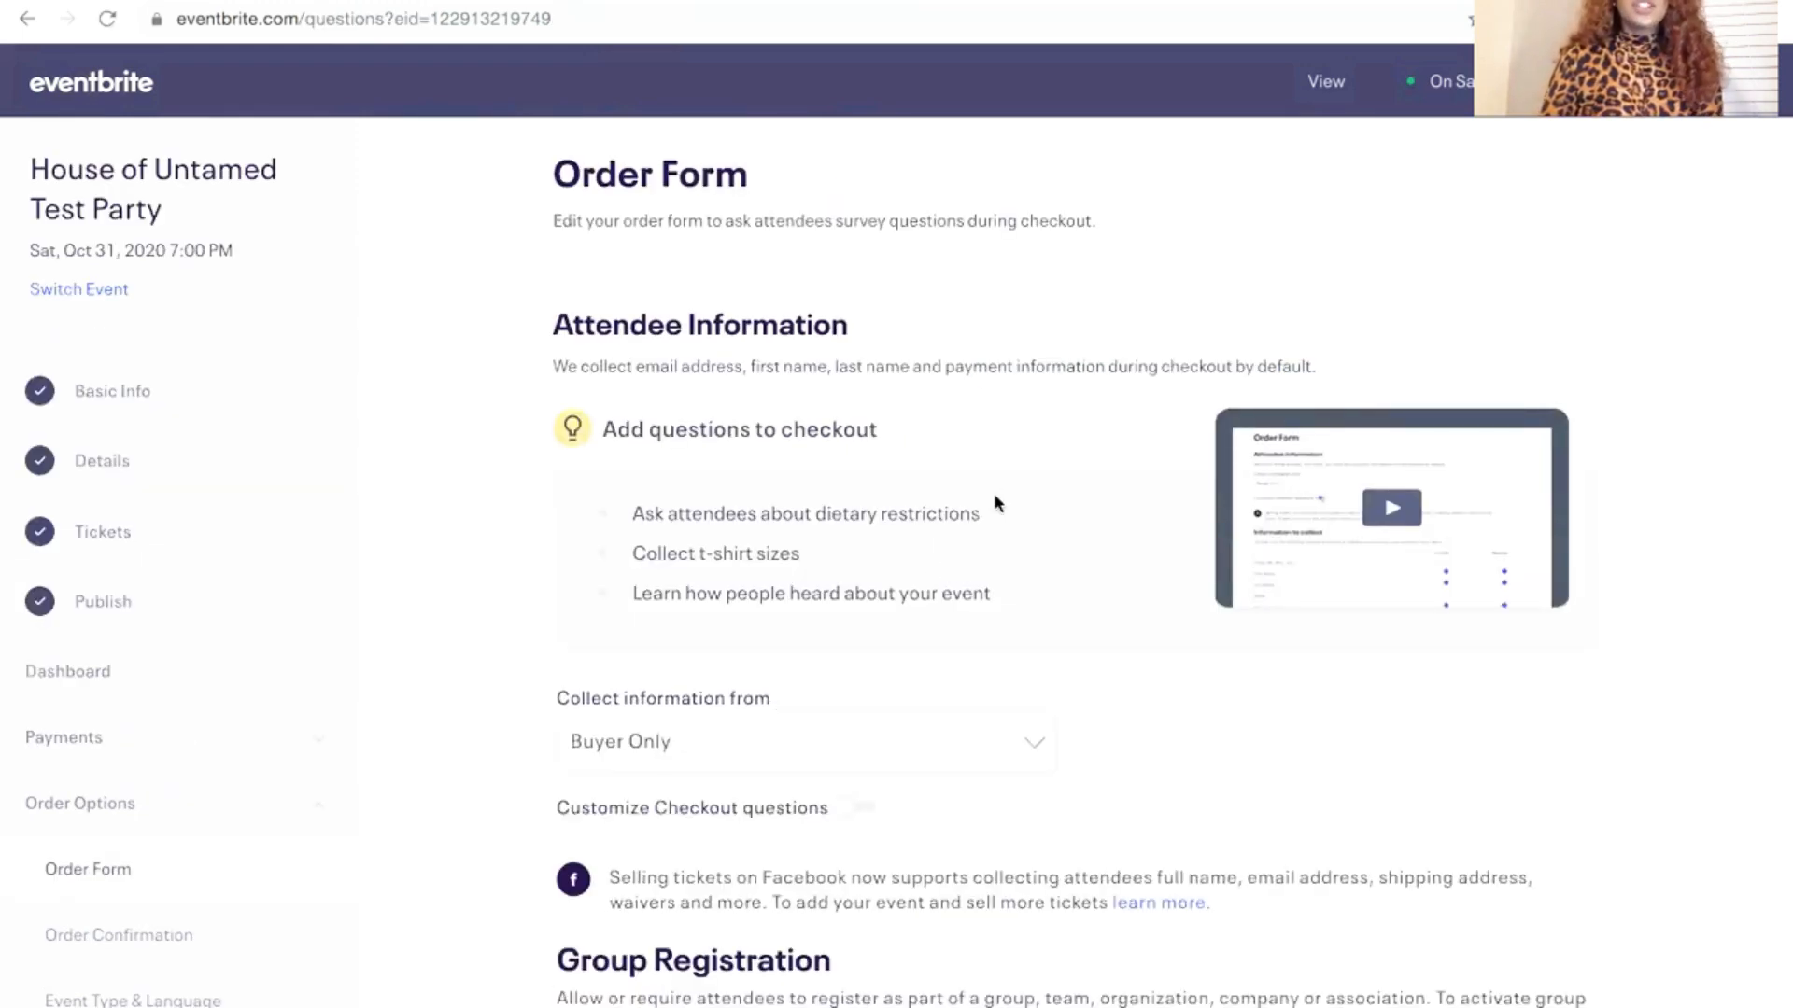
{"action": "scroll", "coordinate": [996, 501], "scroll_direction": "down", "scroll_amount": 3}
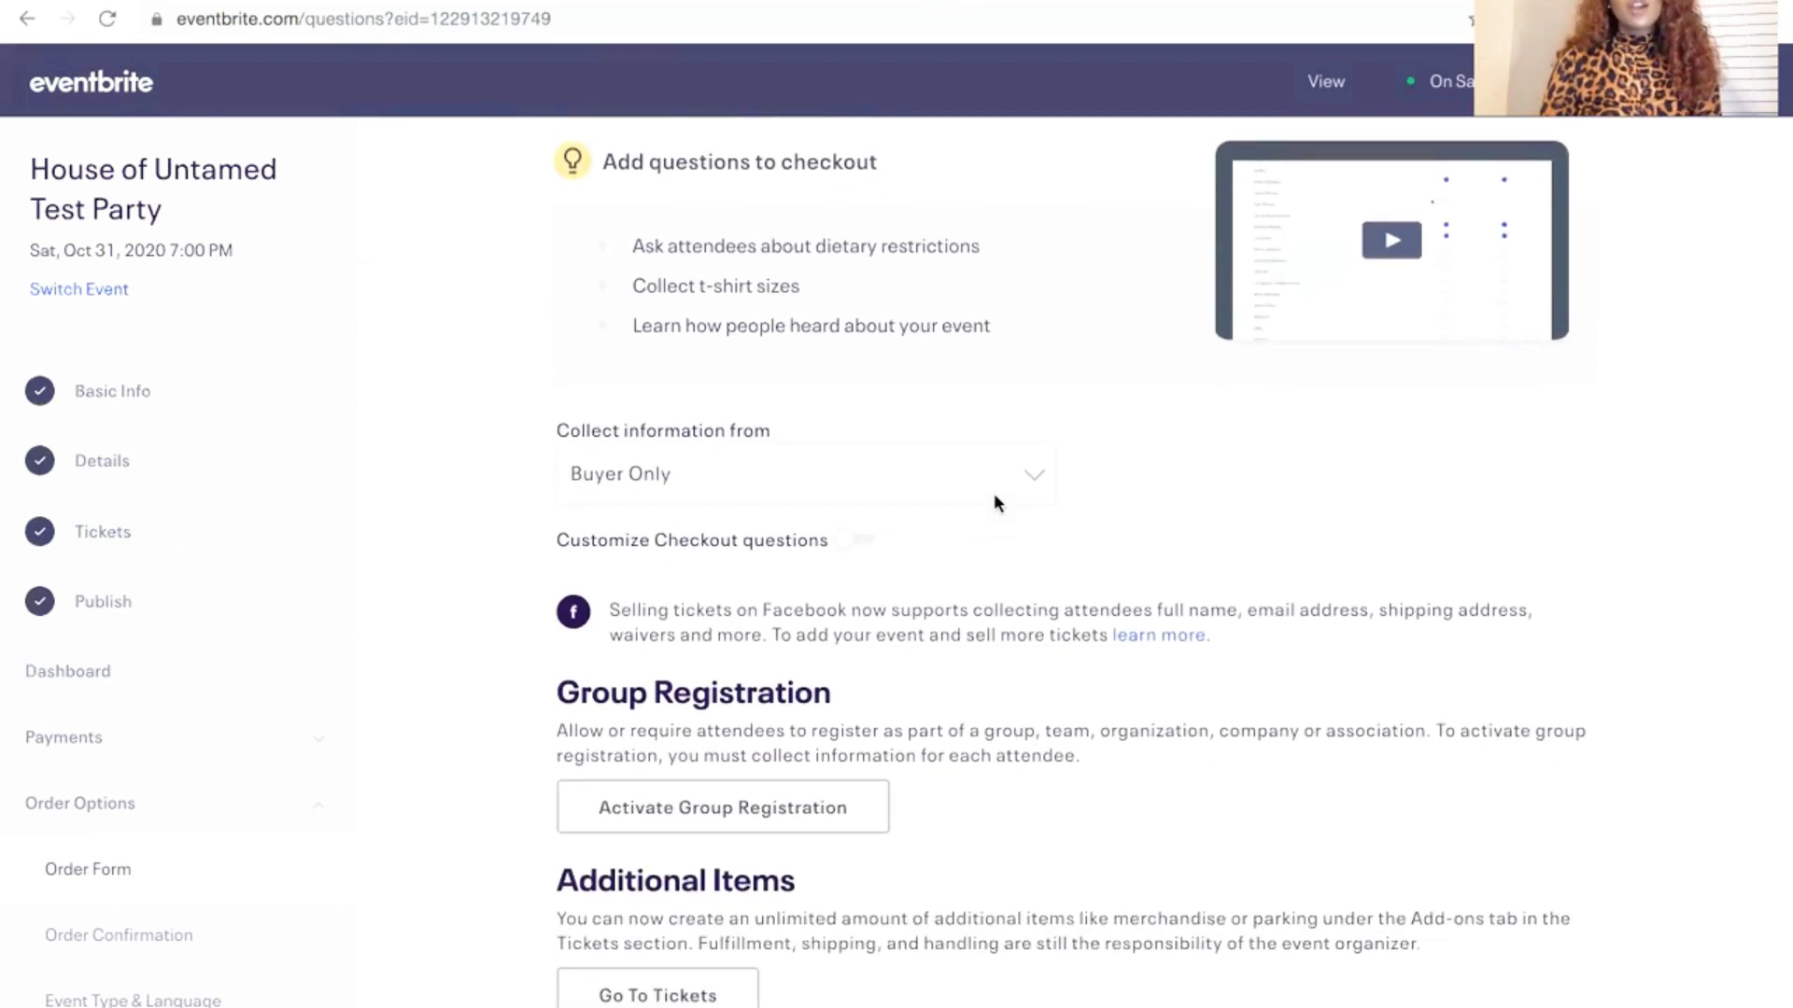
{"action": "scroll", "coordinate": [996, 503], "scroll_direction": "down", "scroll_amount": 1}
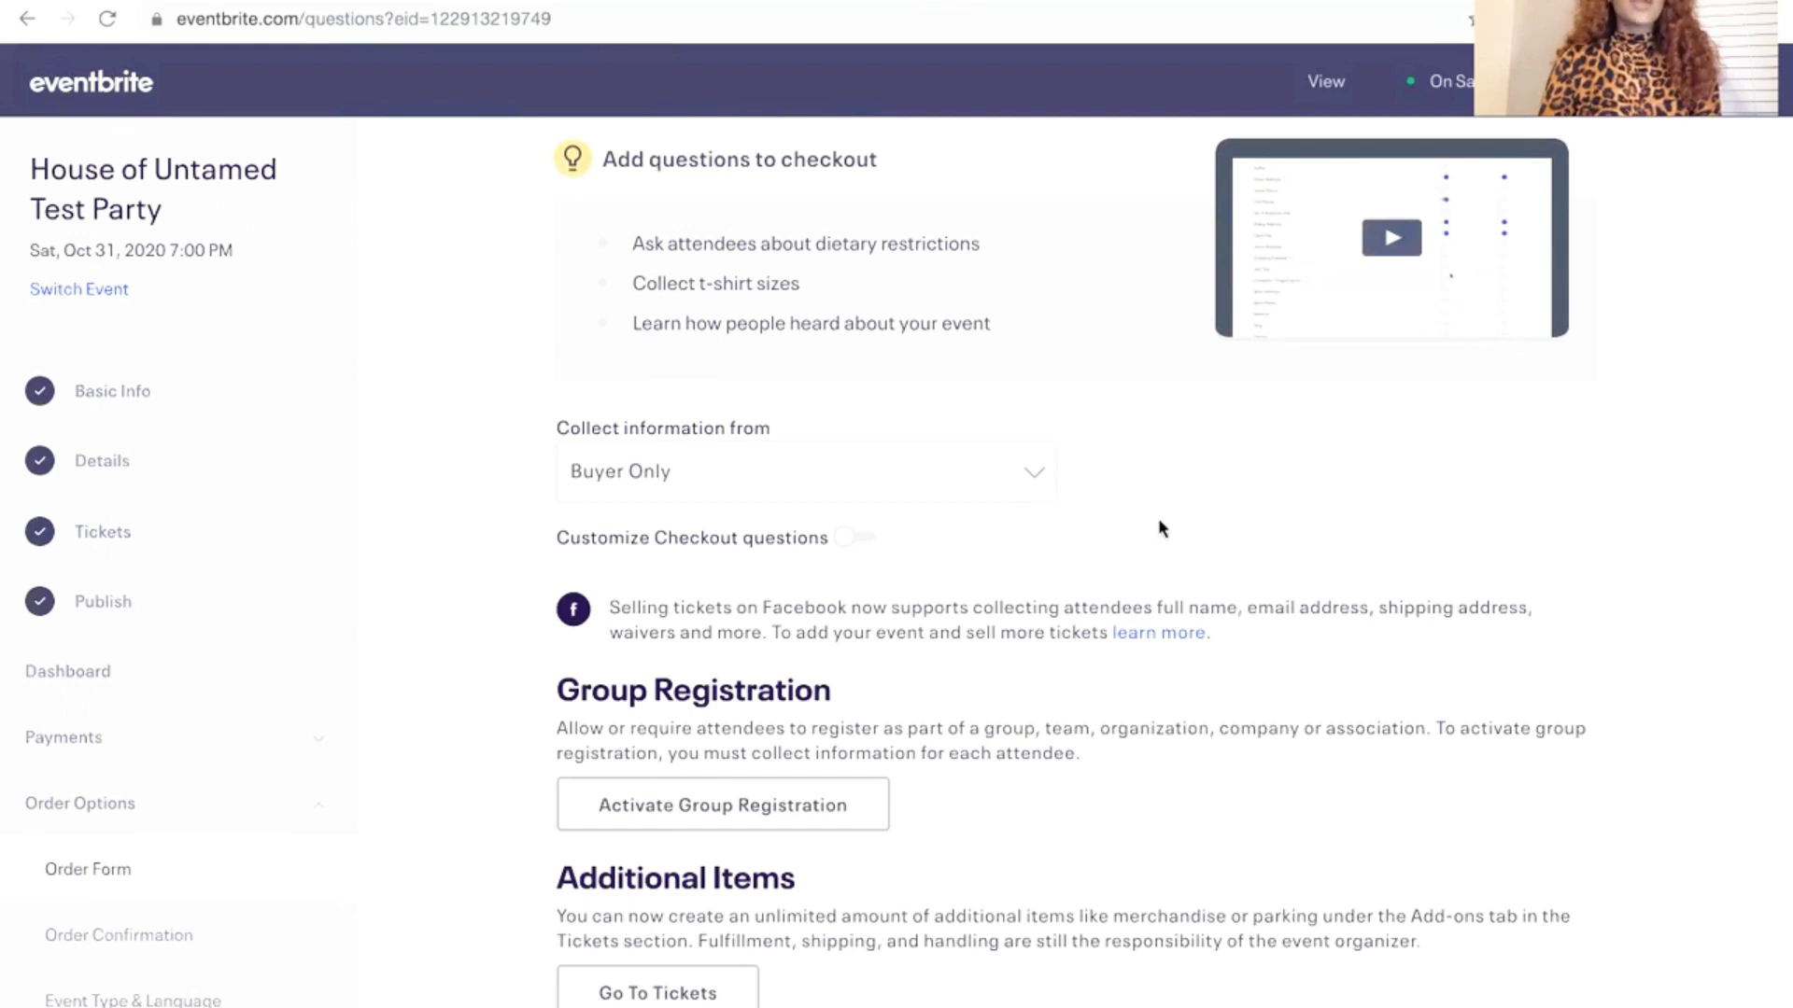
{"action": "scroll", "coordinate": [1159, 520], "scroll_direction": "down", "scroll_amount": 1}
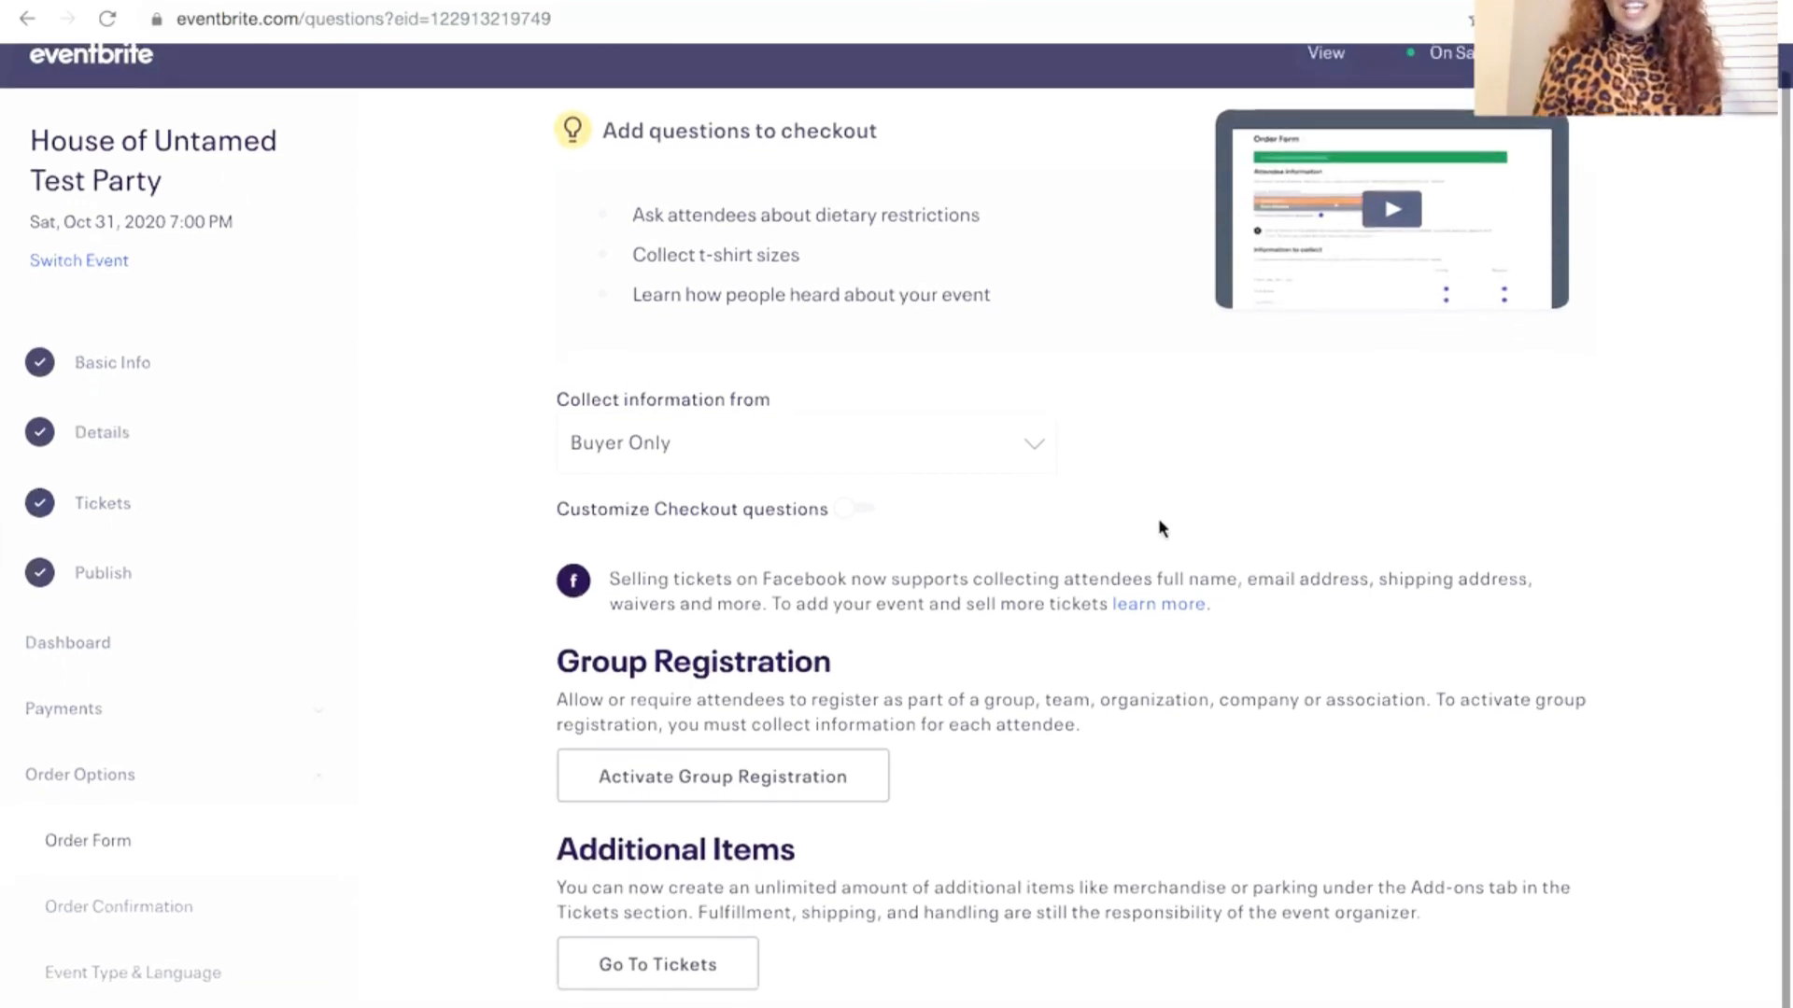
{"action": "scroll", "coordinate": [1157, 528], "scroll_direction": "down", "scroll_amount": 2}
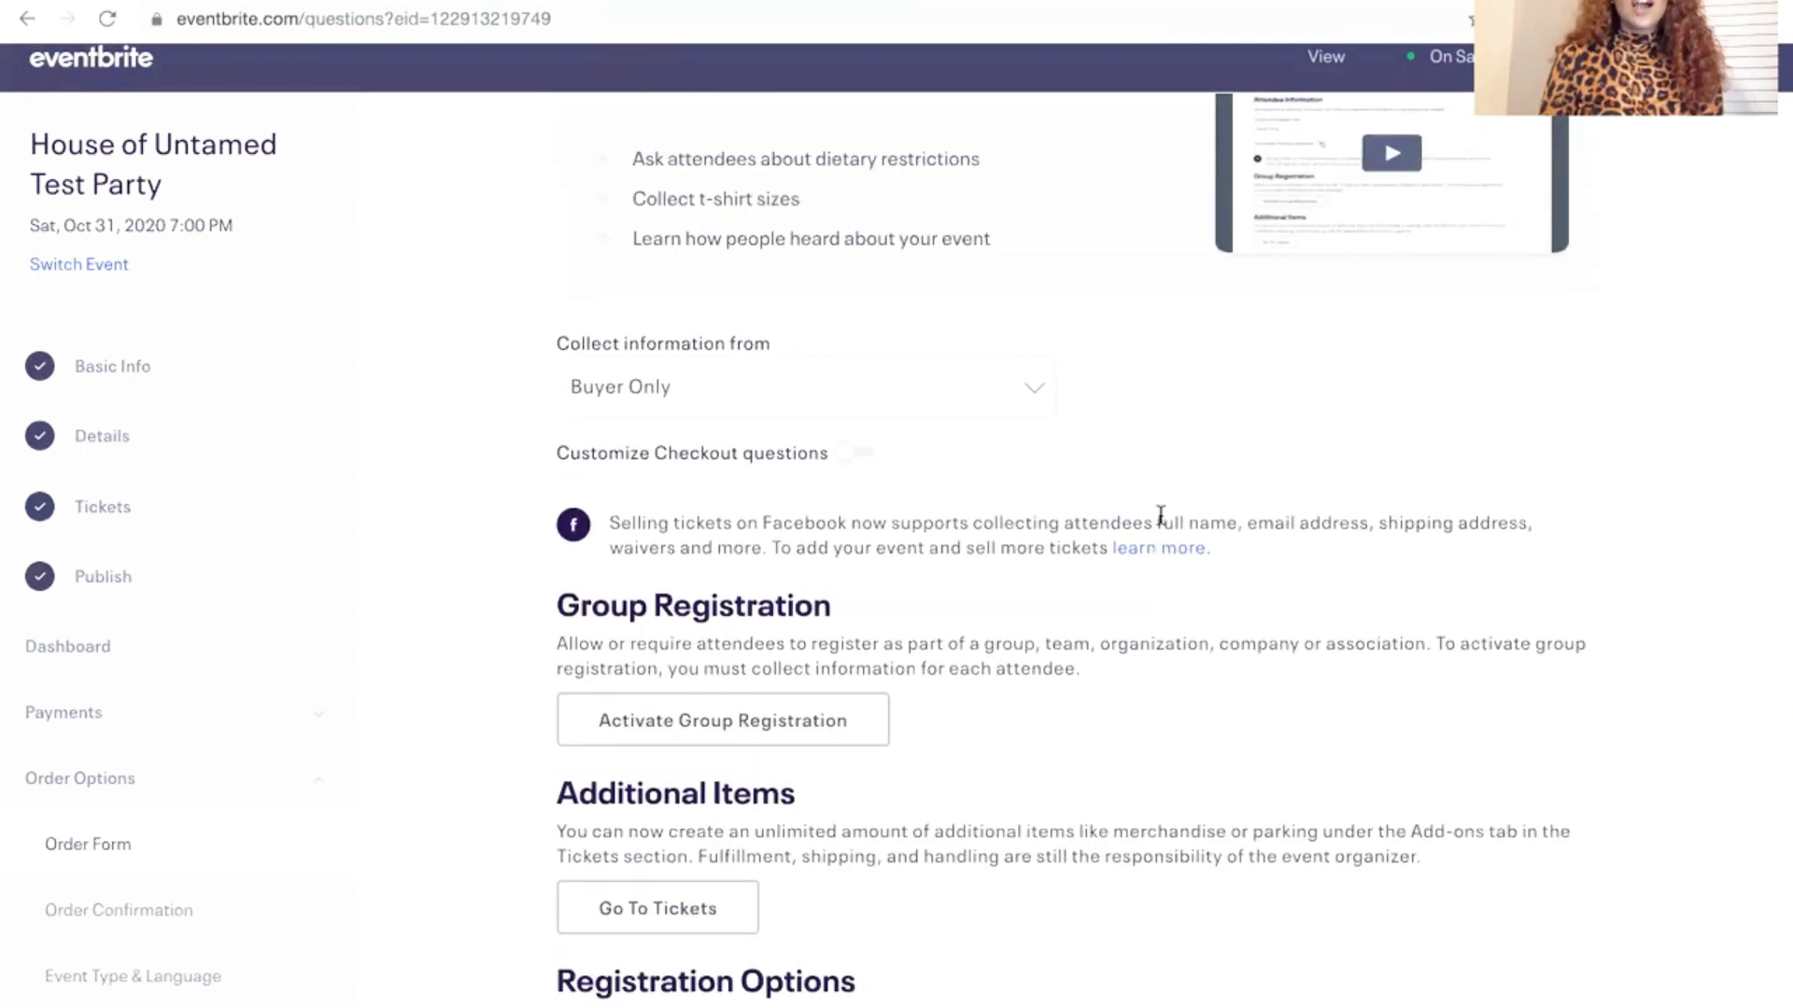
{"action": "left_click", "coordinate": [855, 460]}
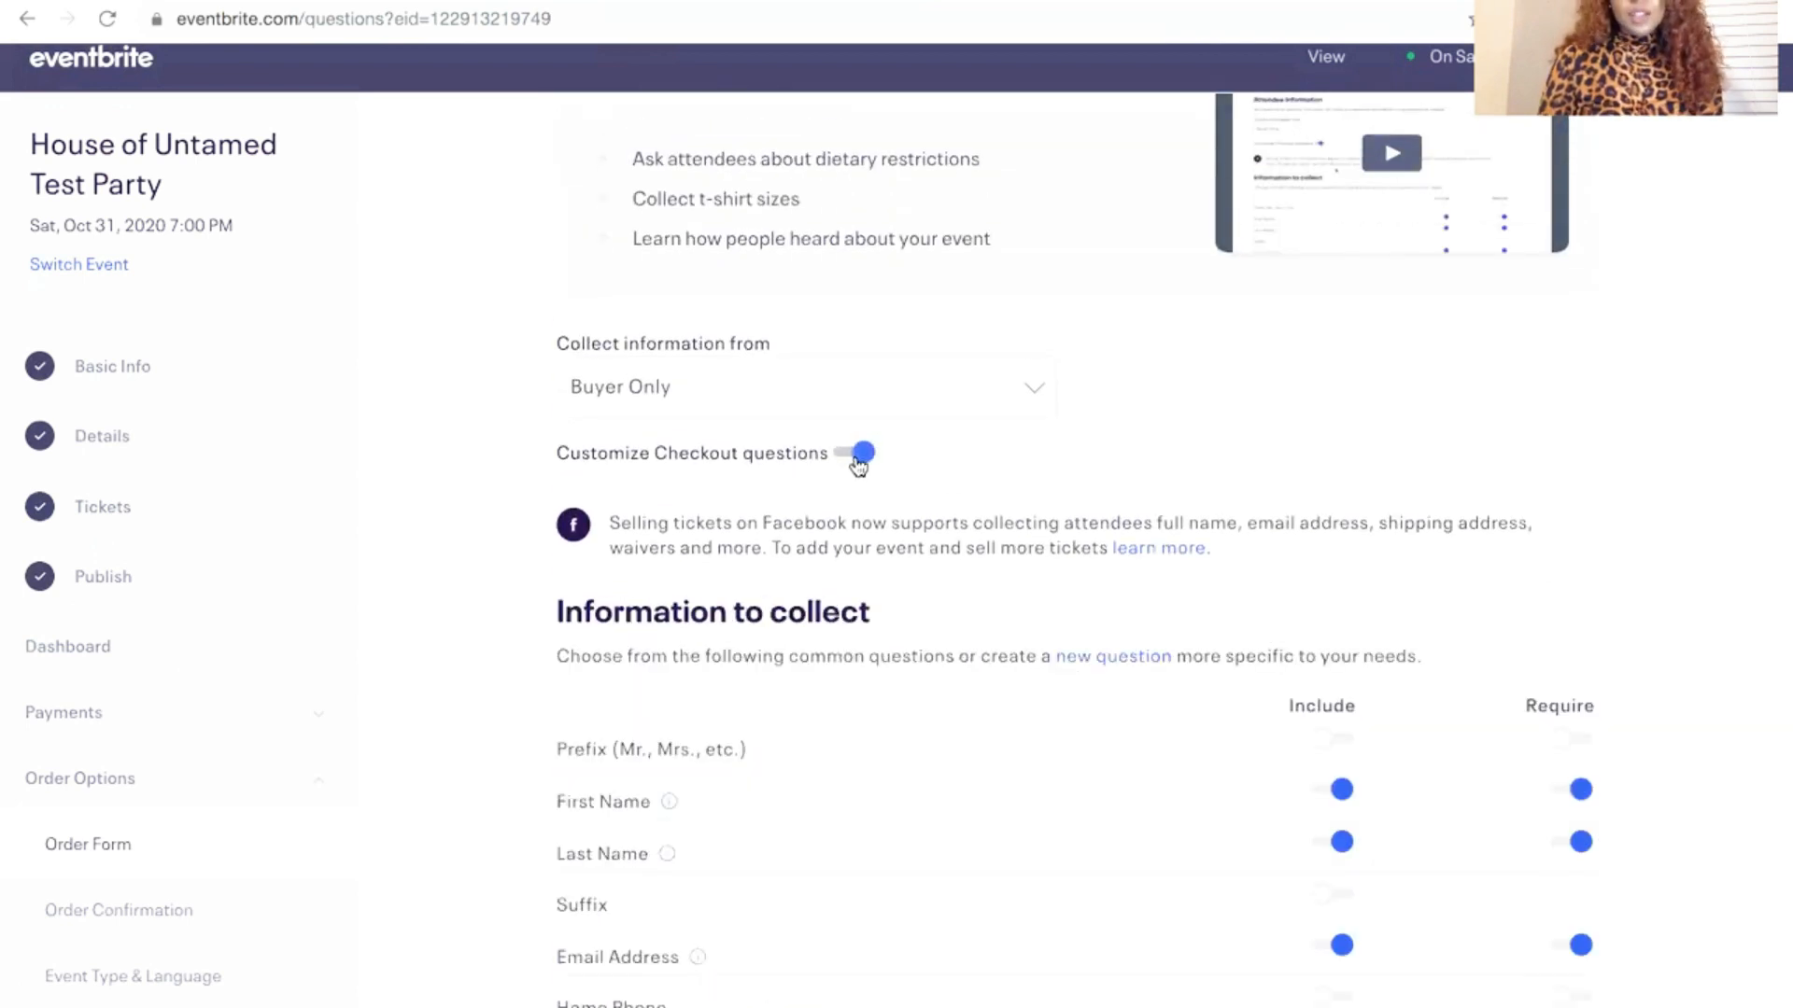
{"action": "scroll", "coordinate": [949, 585], "scroll_direction": "down", "scroll_amount": 7}
{"action": "scroll", "coordinate": [949, 585], "scroll_direction": "down", "scroll_amount": 7}
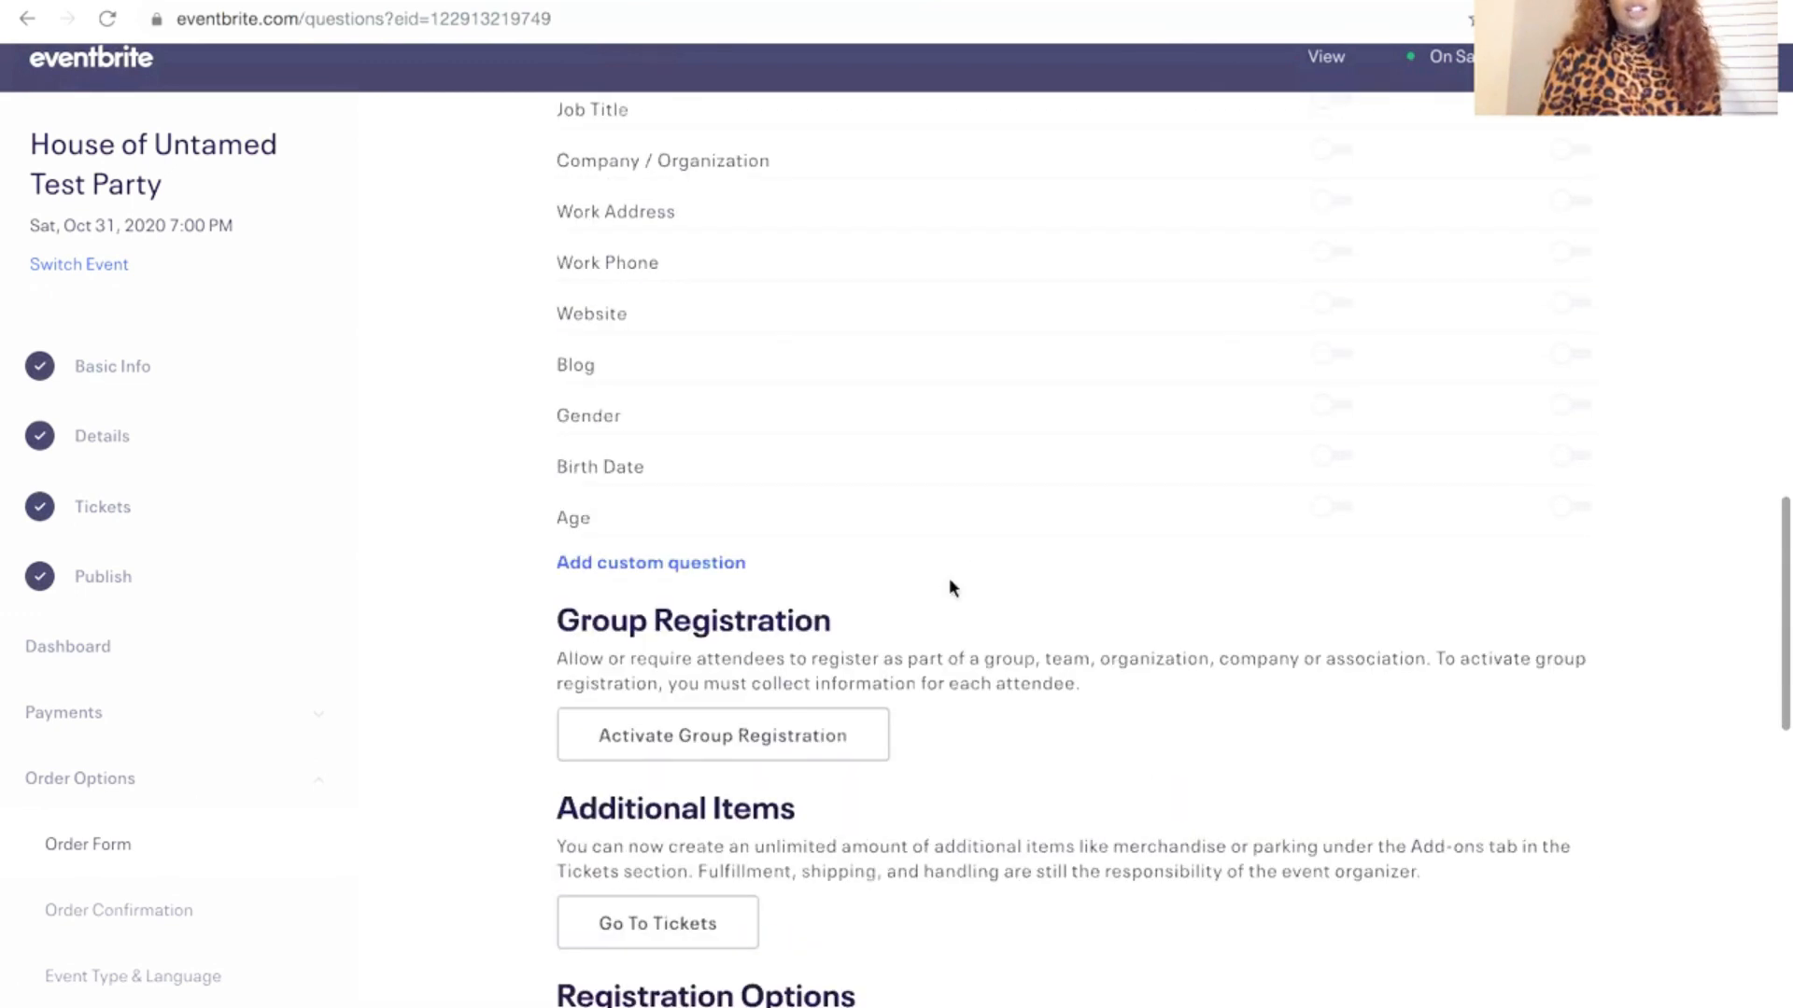
Add a custom checkout question with the prompt "Which dinner option would you like?"
{"action": "left_click", "coordinate": [681, 565]}
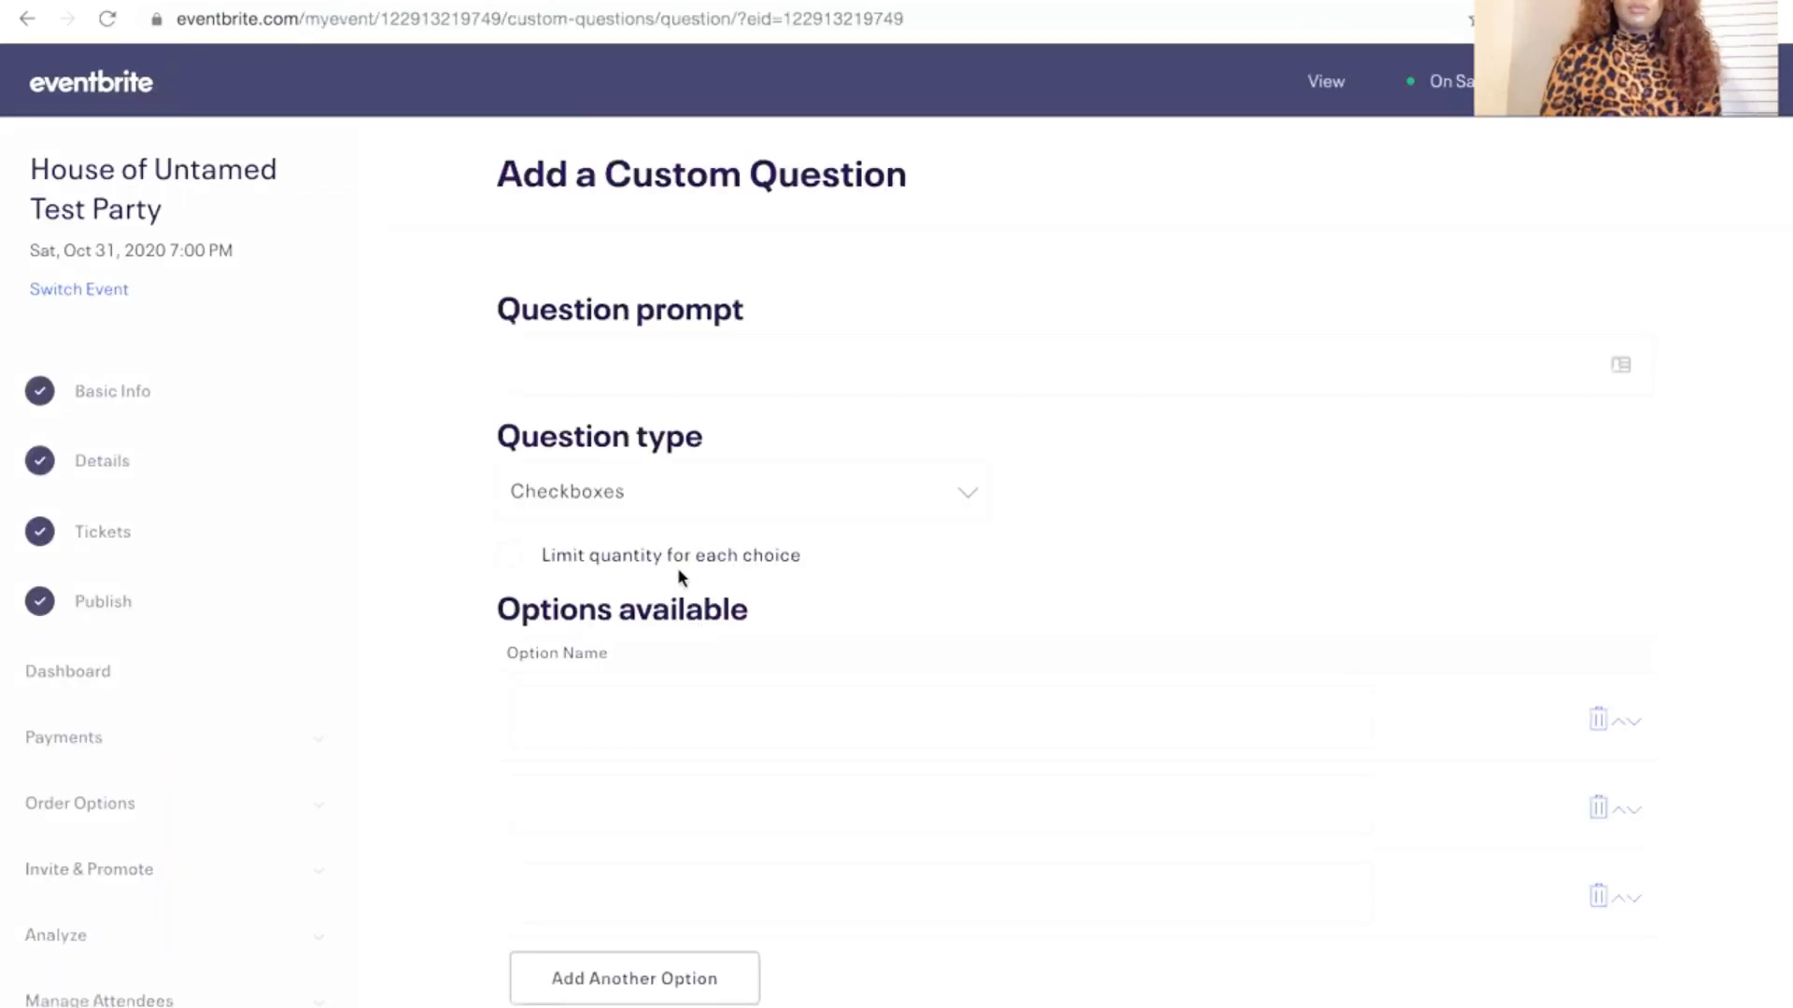
{"action": "scroll", "coordinate": [678, 570], "scroll_direction": "down", "scroll_amount": 3}
{"action": "scroll", "coordinate": [678, 571], "scroll_direction": "down", "scroll_amount": 1}
{"action": "scroll", "coordinate": [676, 579], "scroll_direction": "up", "scroll_amount": 4}
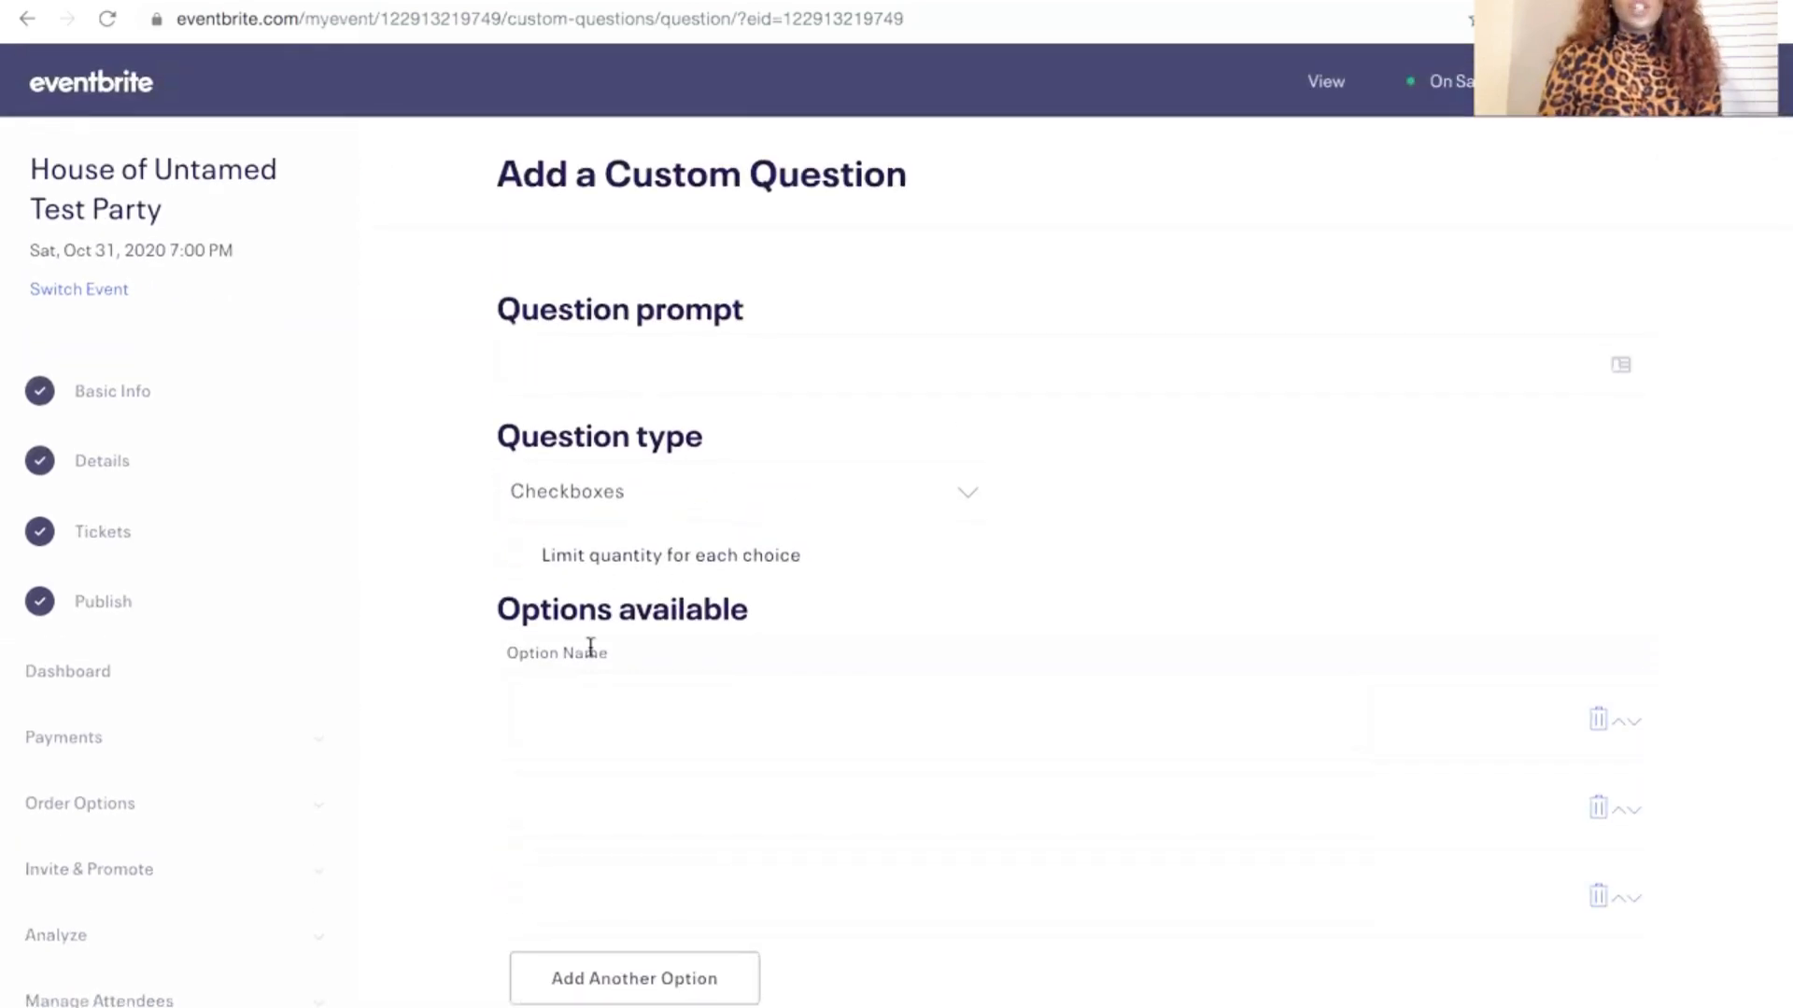
{"action": "left_click", "coordinate": [585, 696]}
{"action": "left_click", "coordinate": [571, 784]}
{"action": "left_click", "coordinate": [553, 897]}
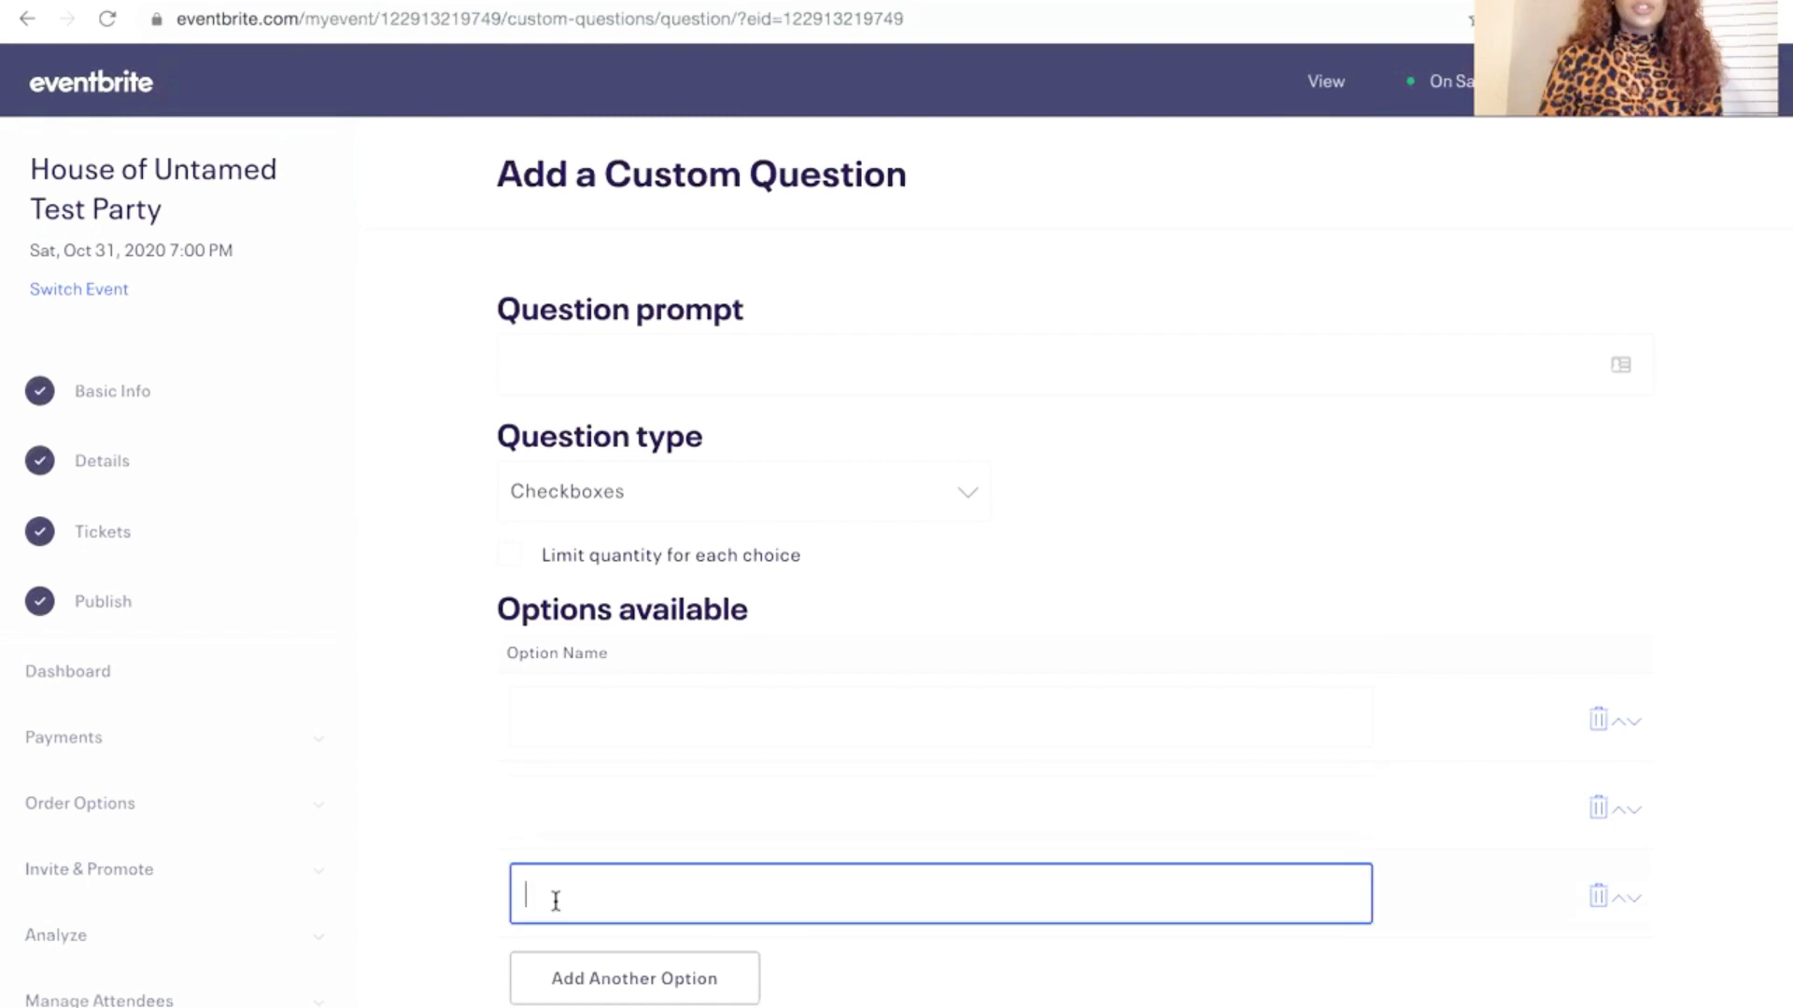
{"action": "left_click", "coordinate": [720, 377]}
{"action": "type", "text": "W"}
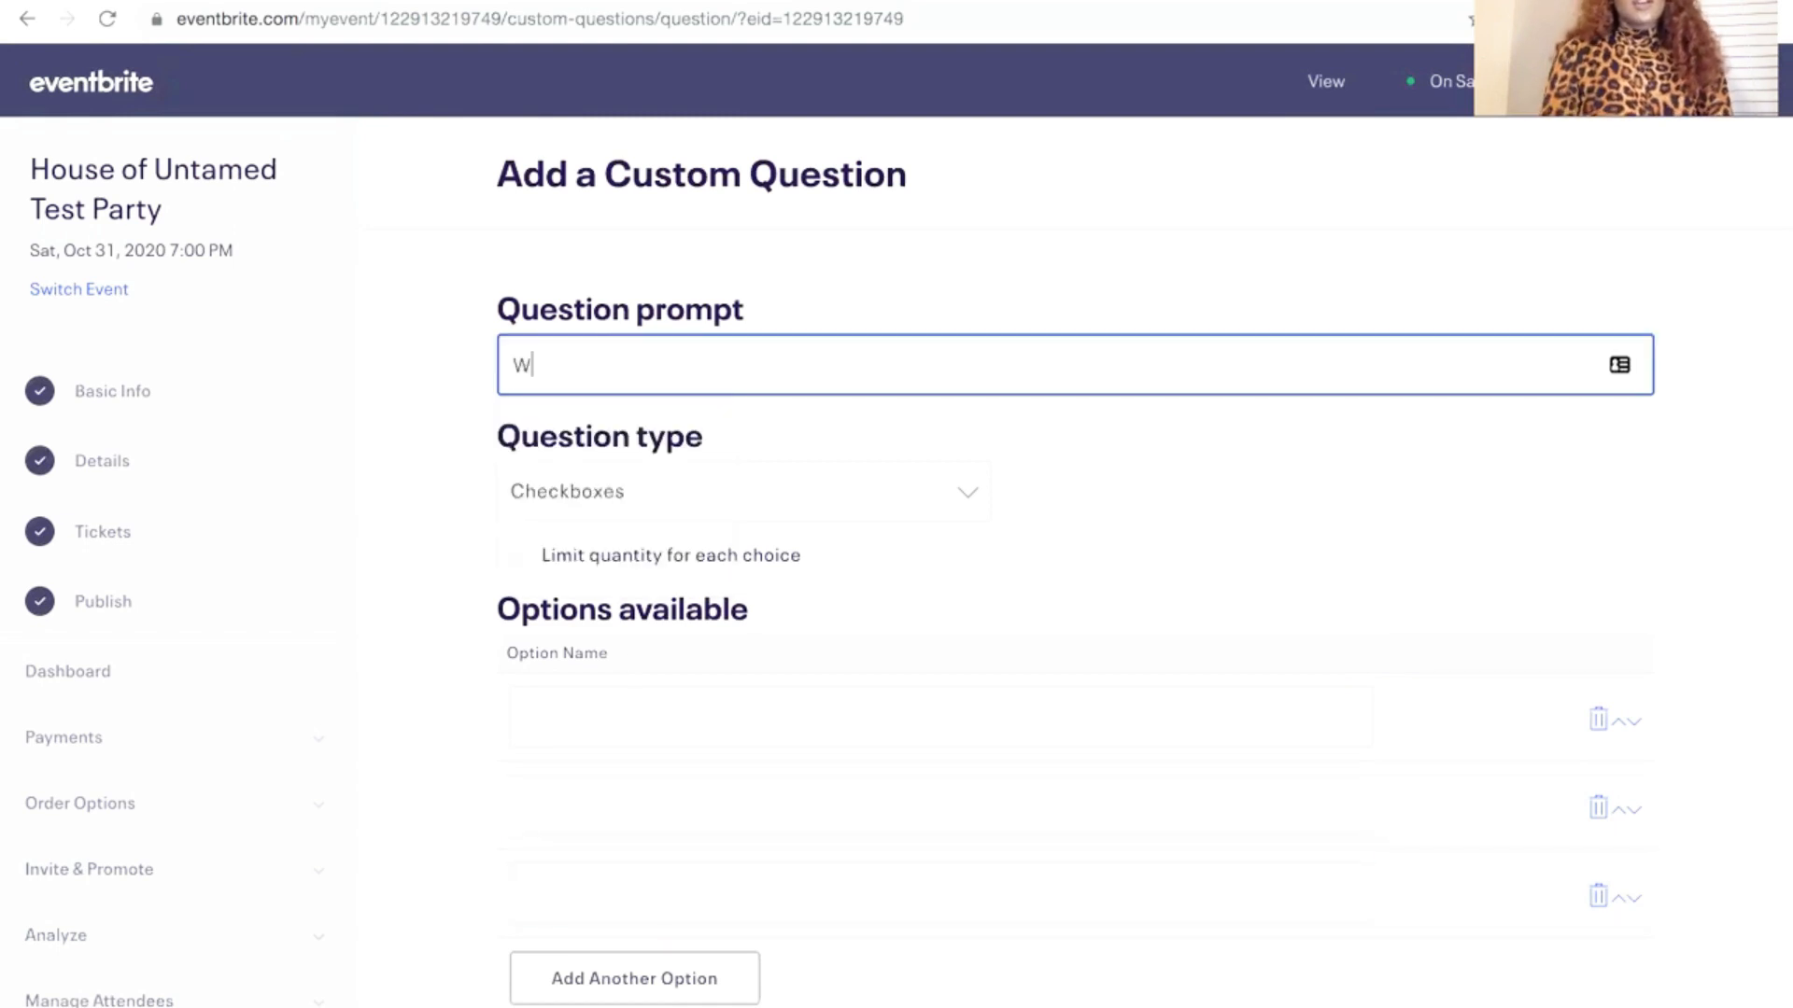
{"action": "type", "text": "hich dinner option woul"}
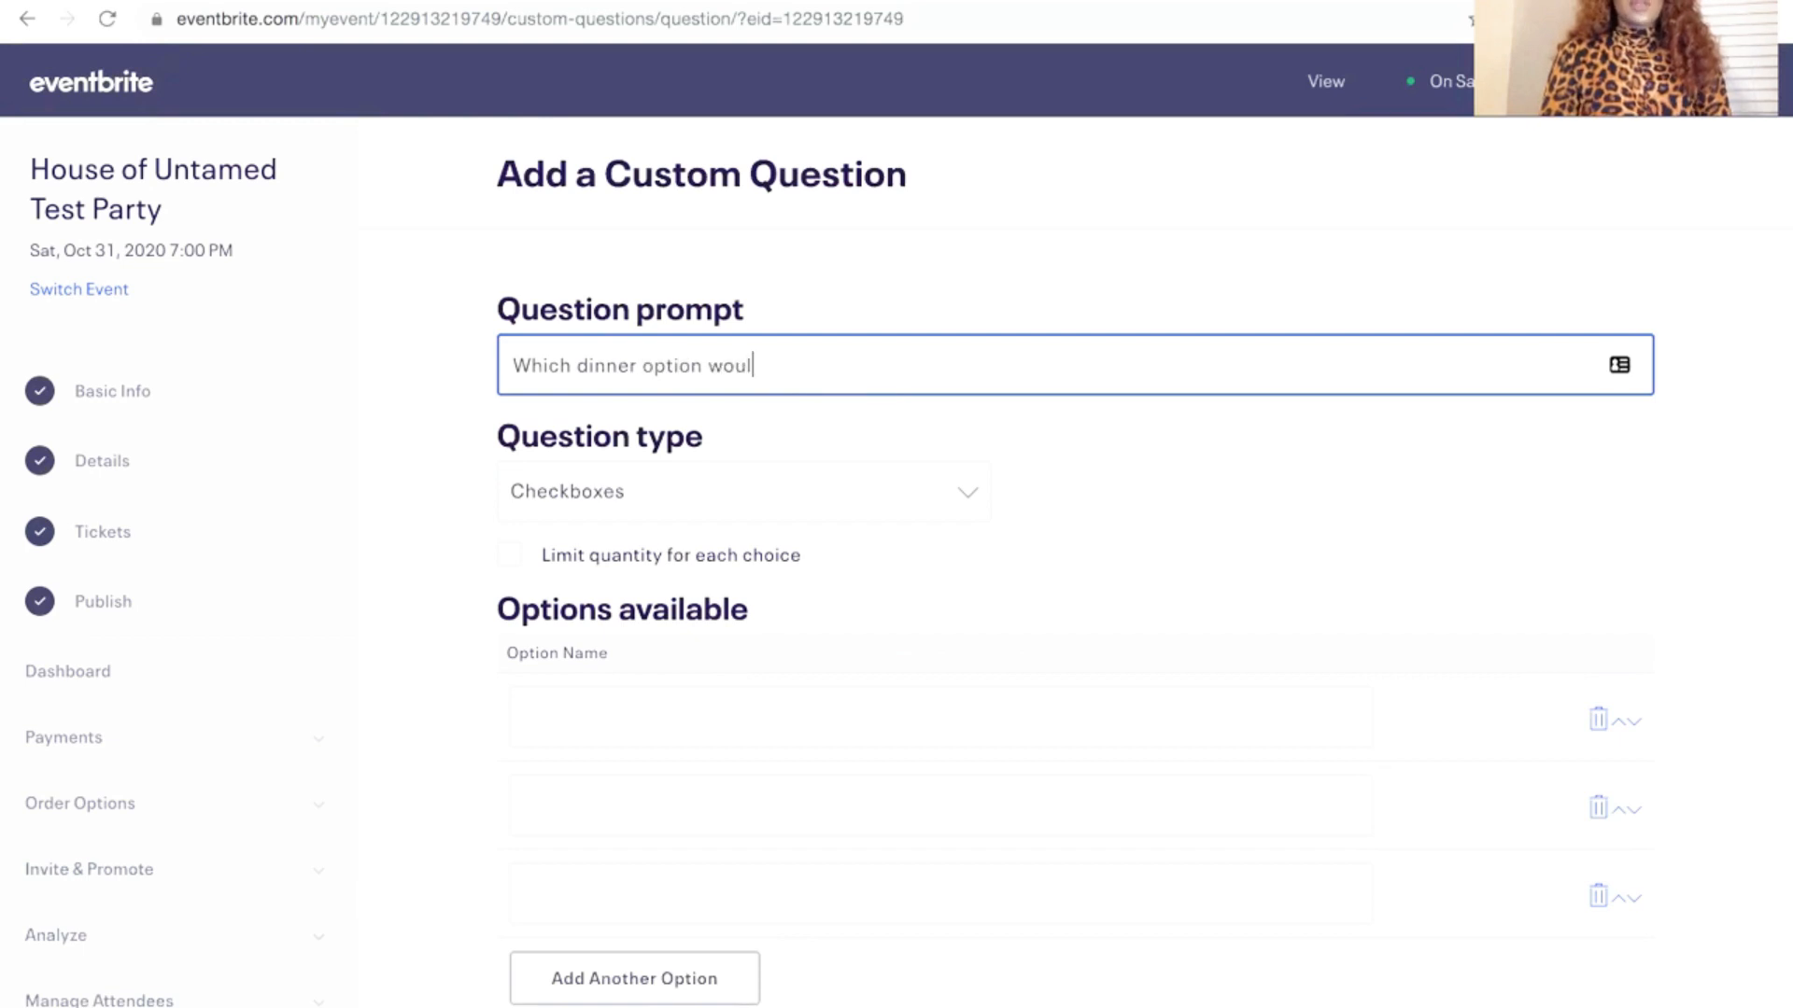
{"action": "type", "text": "d you like?"}
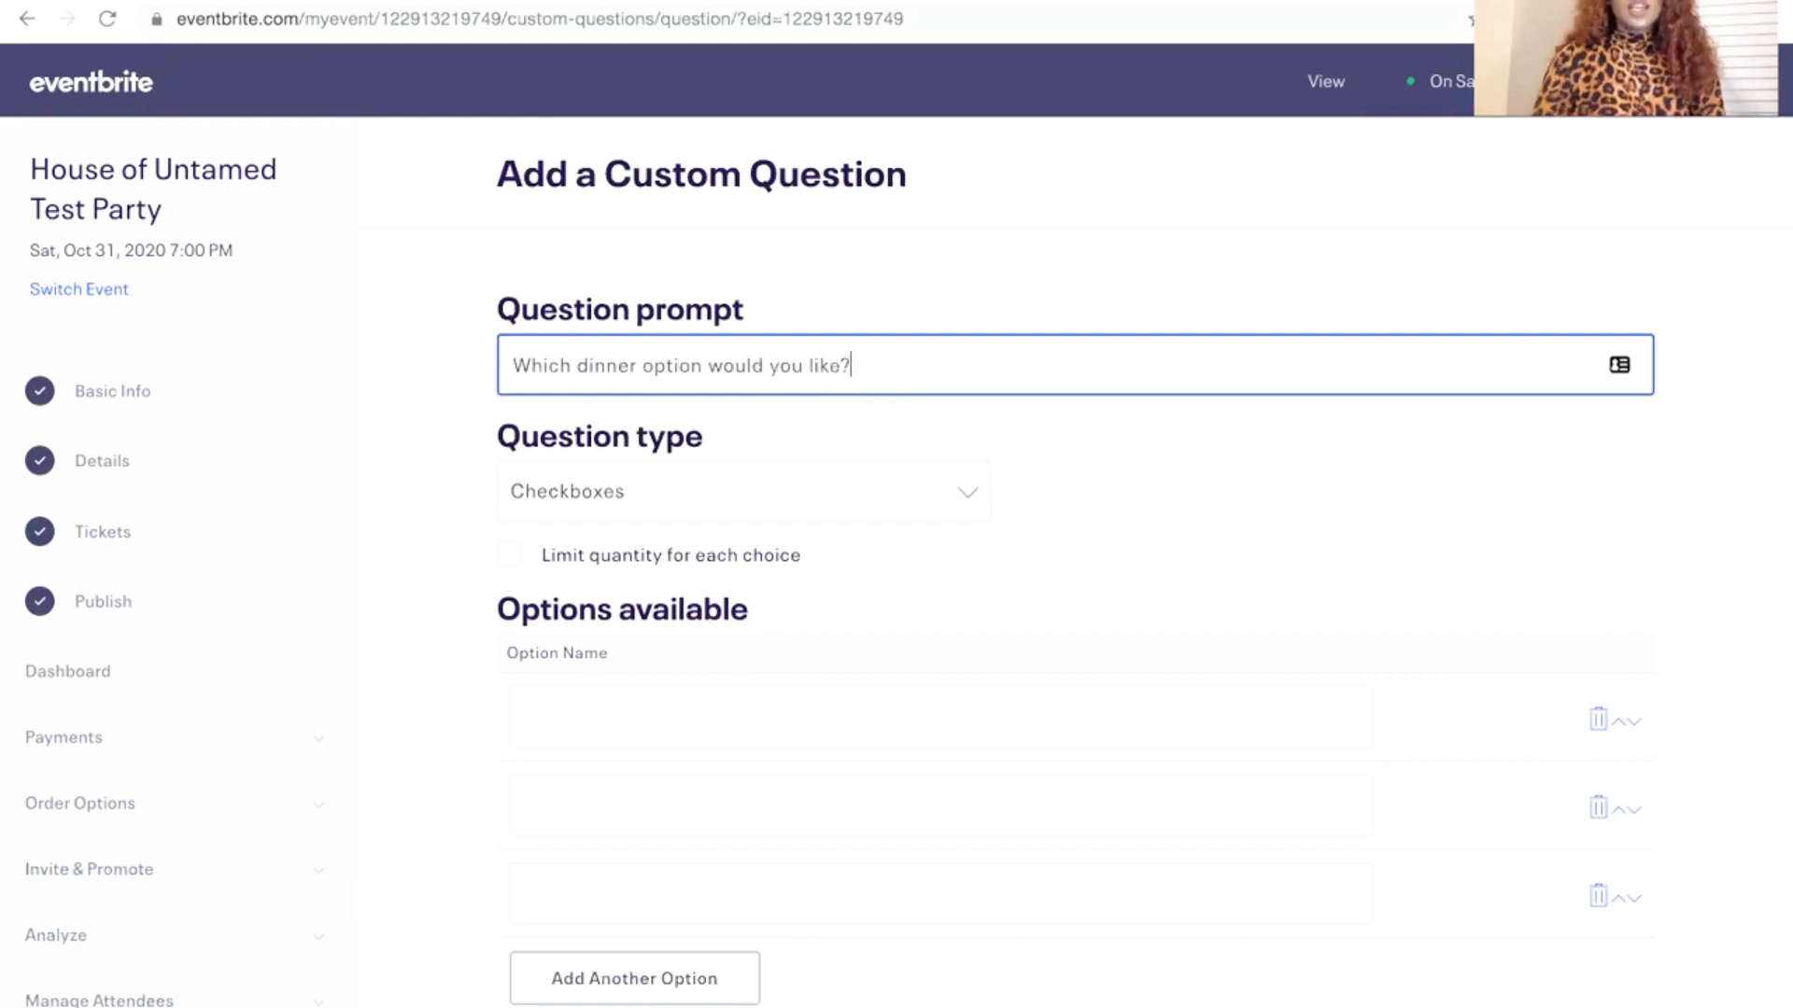
Name the question's three answer options Chicken pasta, Steak and potatoes, and Salmon
{"action": "scroll", "coordinate": [612, 530], "scroll_direction": "down", "scroll_amount": 1}
{"action": "left_click", "coordinate": [572, 640]}
{"action": "type", "text": "Chicken pasta"}
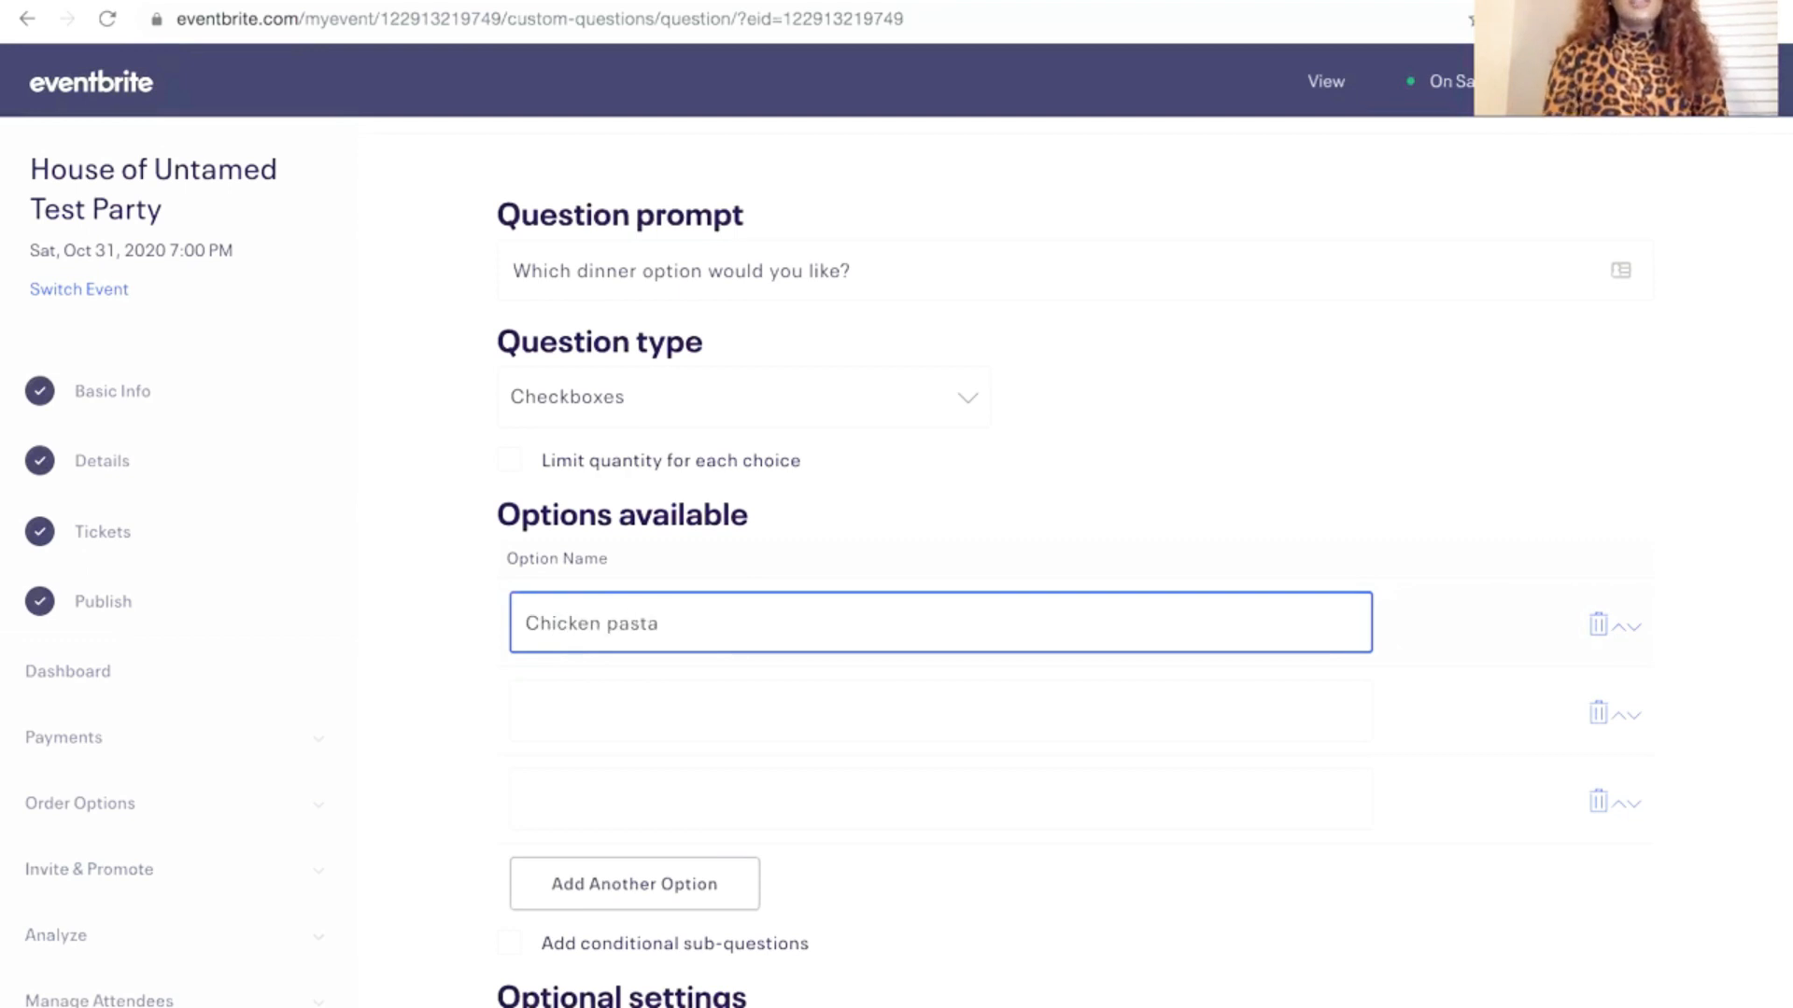
{"action": "left_click", "coordinate": [583, 719]}
{"action": "type", "text": "Steak and potaot"}
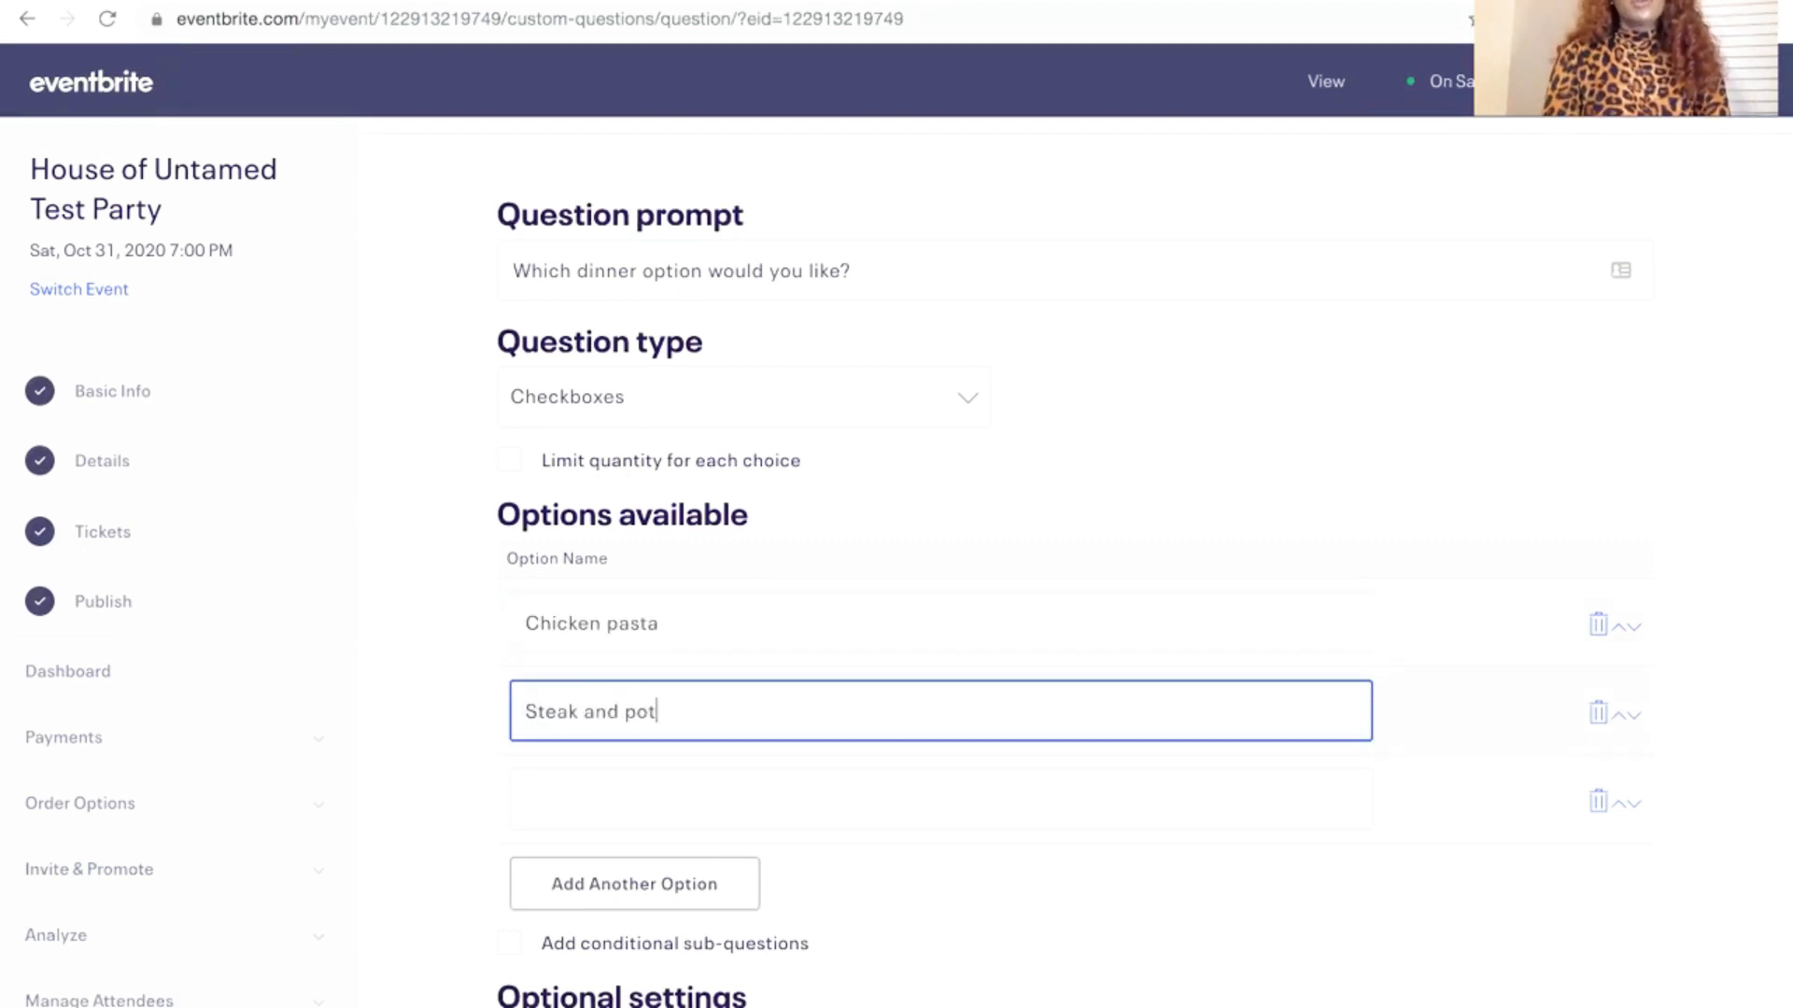
{"action": "key", "text": "BackSpace"}
{"action": "key", "text": "BackSpace"}
{"action": "type", "text": "toes"}
{"action": "key", "text": "Tab"}
{"action": "left_click", "coordinate": [548, 827]}
{"action": "type", "text": "Salmon"}
{"action": "key", "text": "Tab"}
Limit the quantity for each choice to 30 for Chicken pasta, 20 for Steak and potatoes and 20 for Salmon
{"action": "scroll", "coordinate": [1074, 678], "scroll_direction": "down", "scroll_amount": 2}
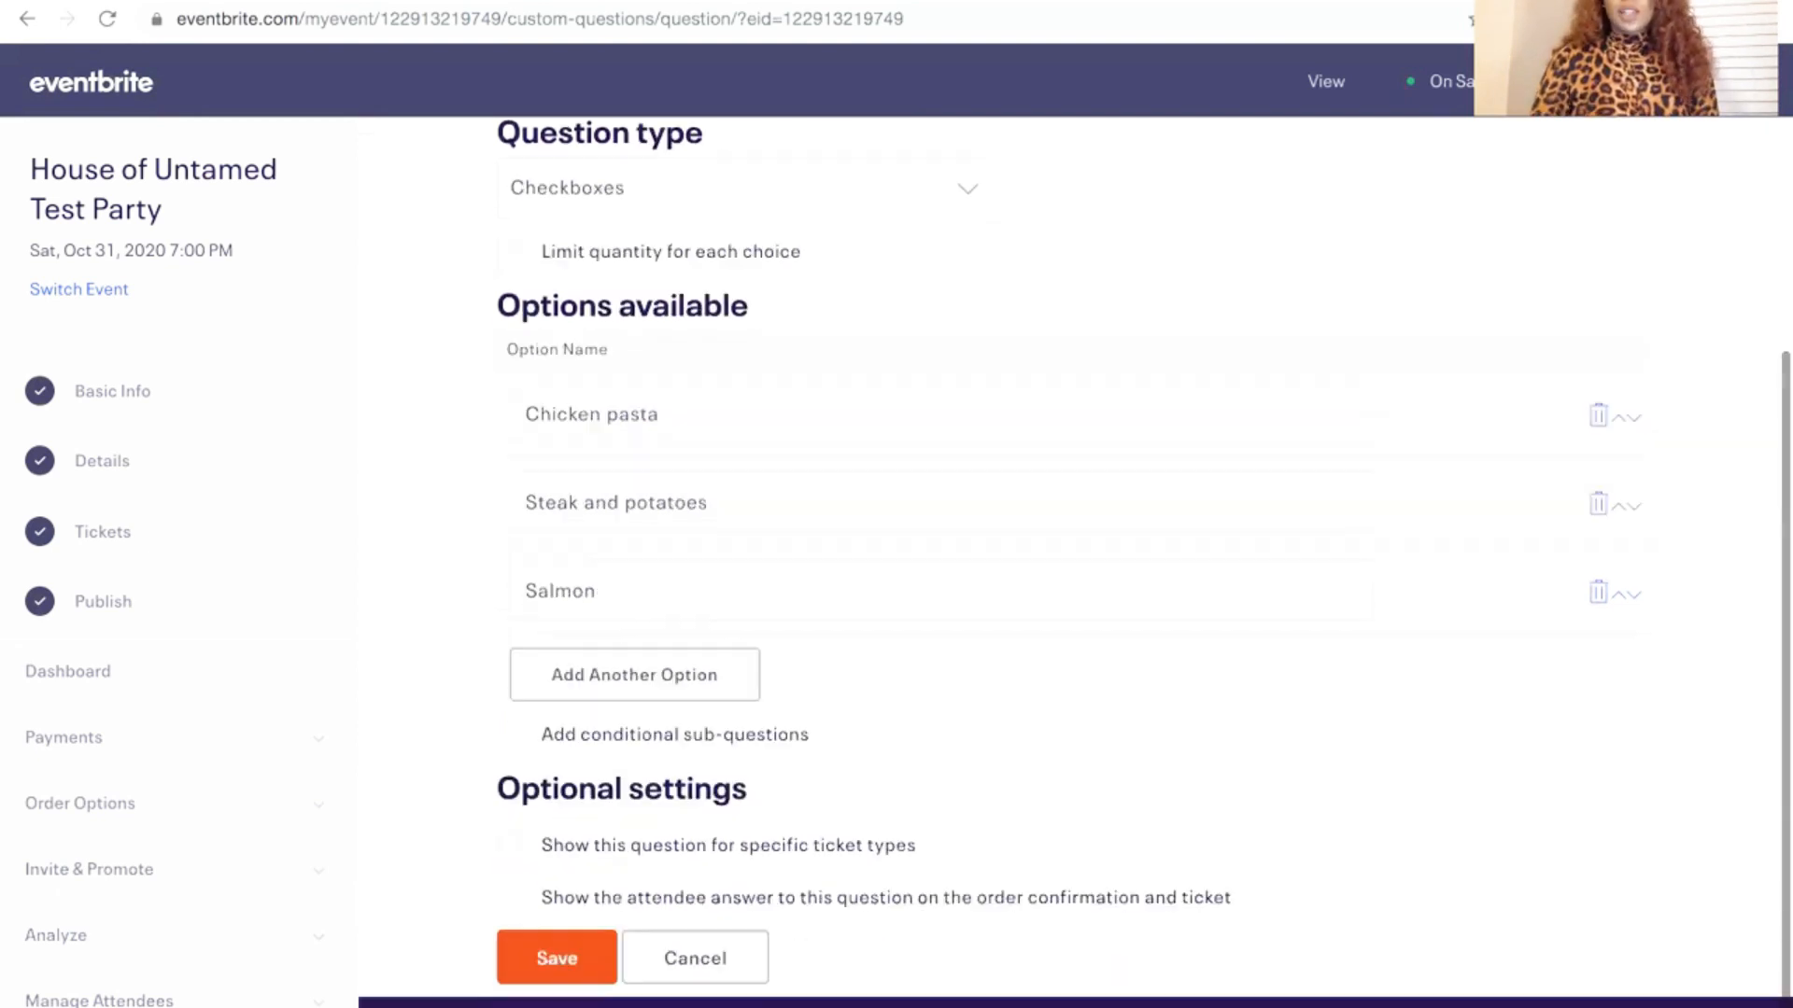
{"action": "scroll", "coordinate": [529, 476], "scroll_direction": "up", "scroll_amount": 2}
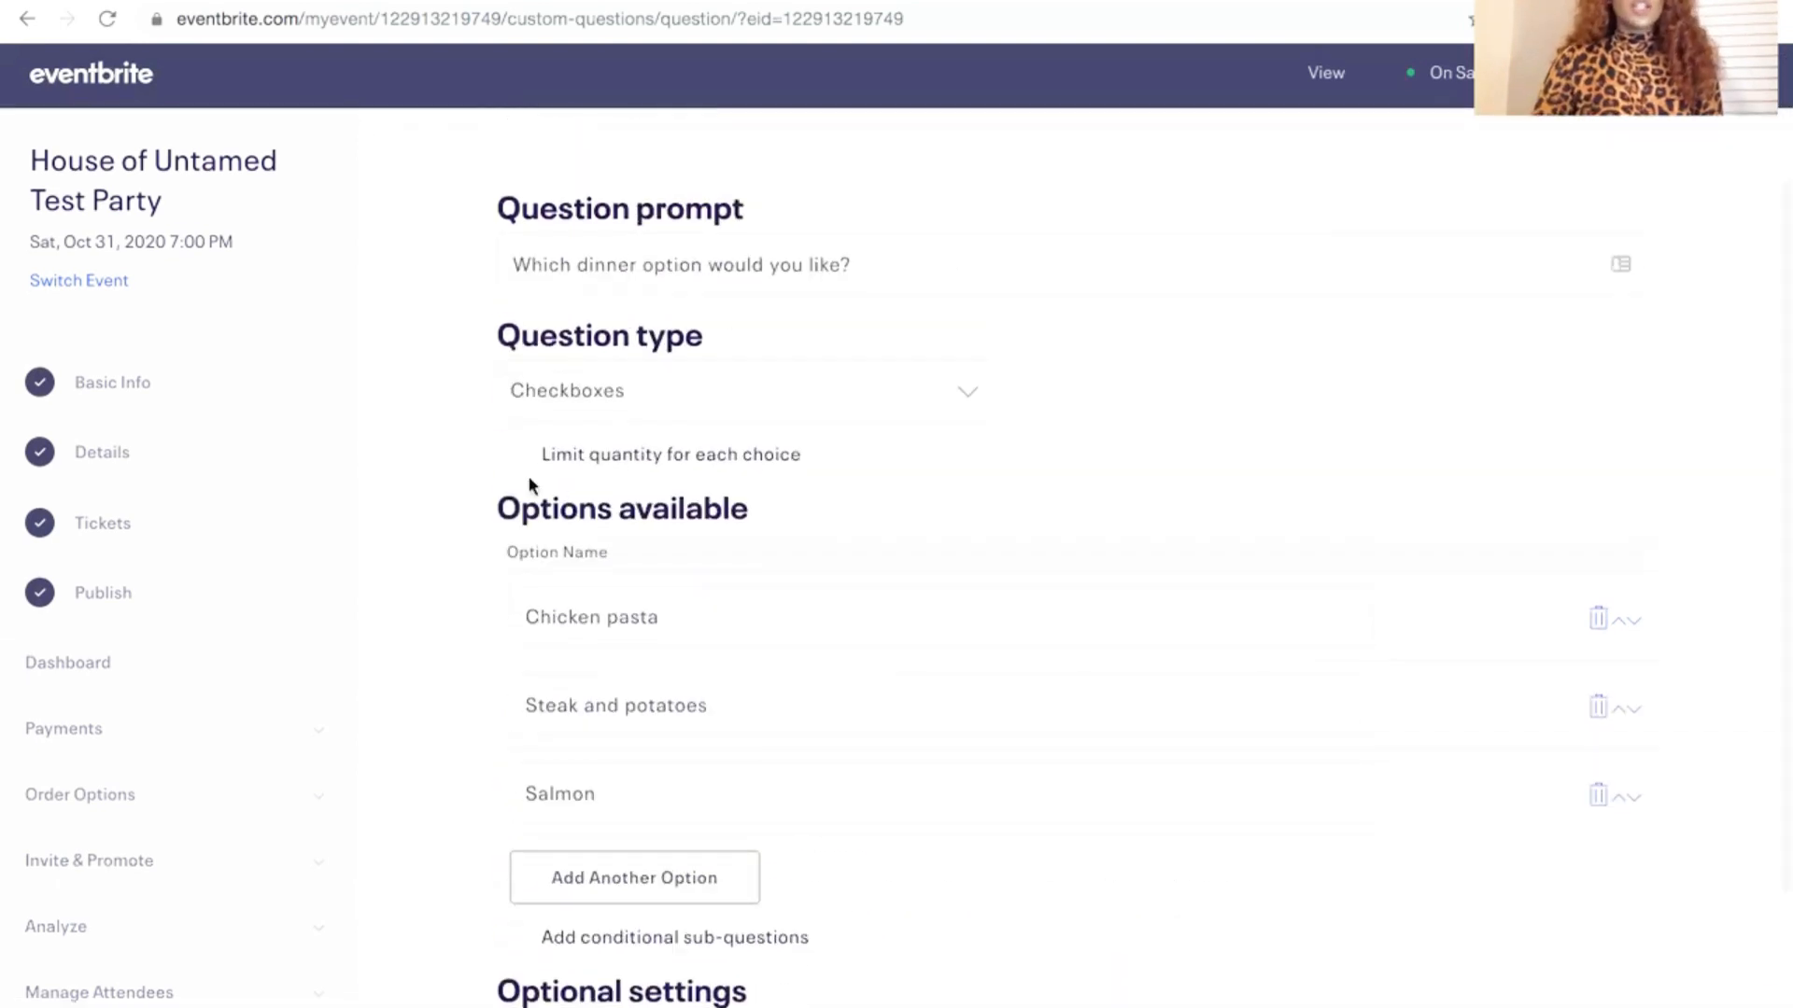
{"action": "left_click", "coordinate": [509, 456]}
{"action": "left_click", "coordinate": [1262, 615]}
{"action": "type", "text": "30"}
{"action": "left_click", "coordinate": [1239, 720]}
{"action": "type", "text": "20"}
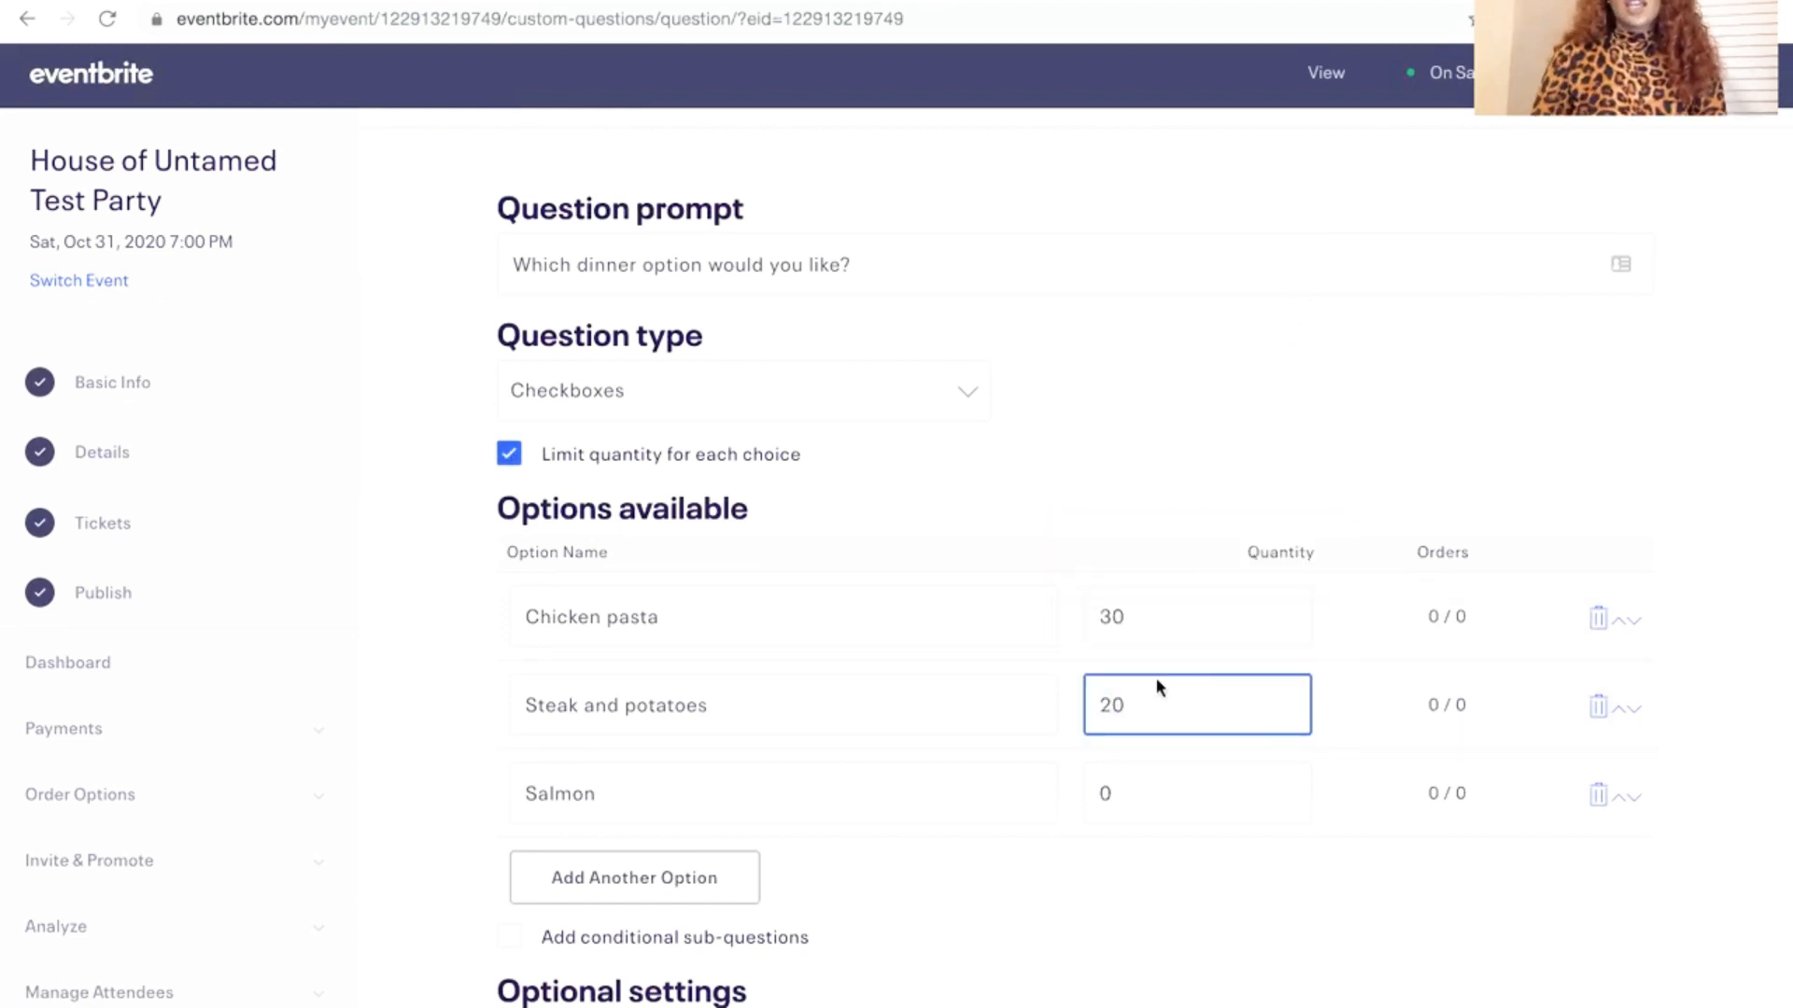
{"action": "left_click", "coordinate": [1121, 780]}
{"action": "type", "text": "1"}
{"action": "key", "text": "BackSpace"}
{"action": "type", "text": "20"}
{"action": "left_click", "coordinate": [1124, 969]}
Save the custom dinner question and check its entry among the order form's questions
{"action": "scroll", "coordinate": [1328, 681], "scroll_direction": "down", "scroll_amount": 3}
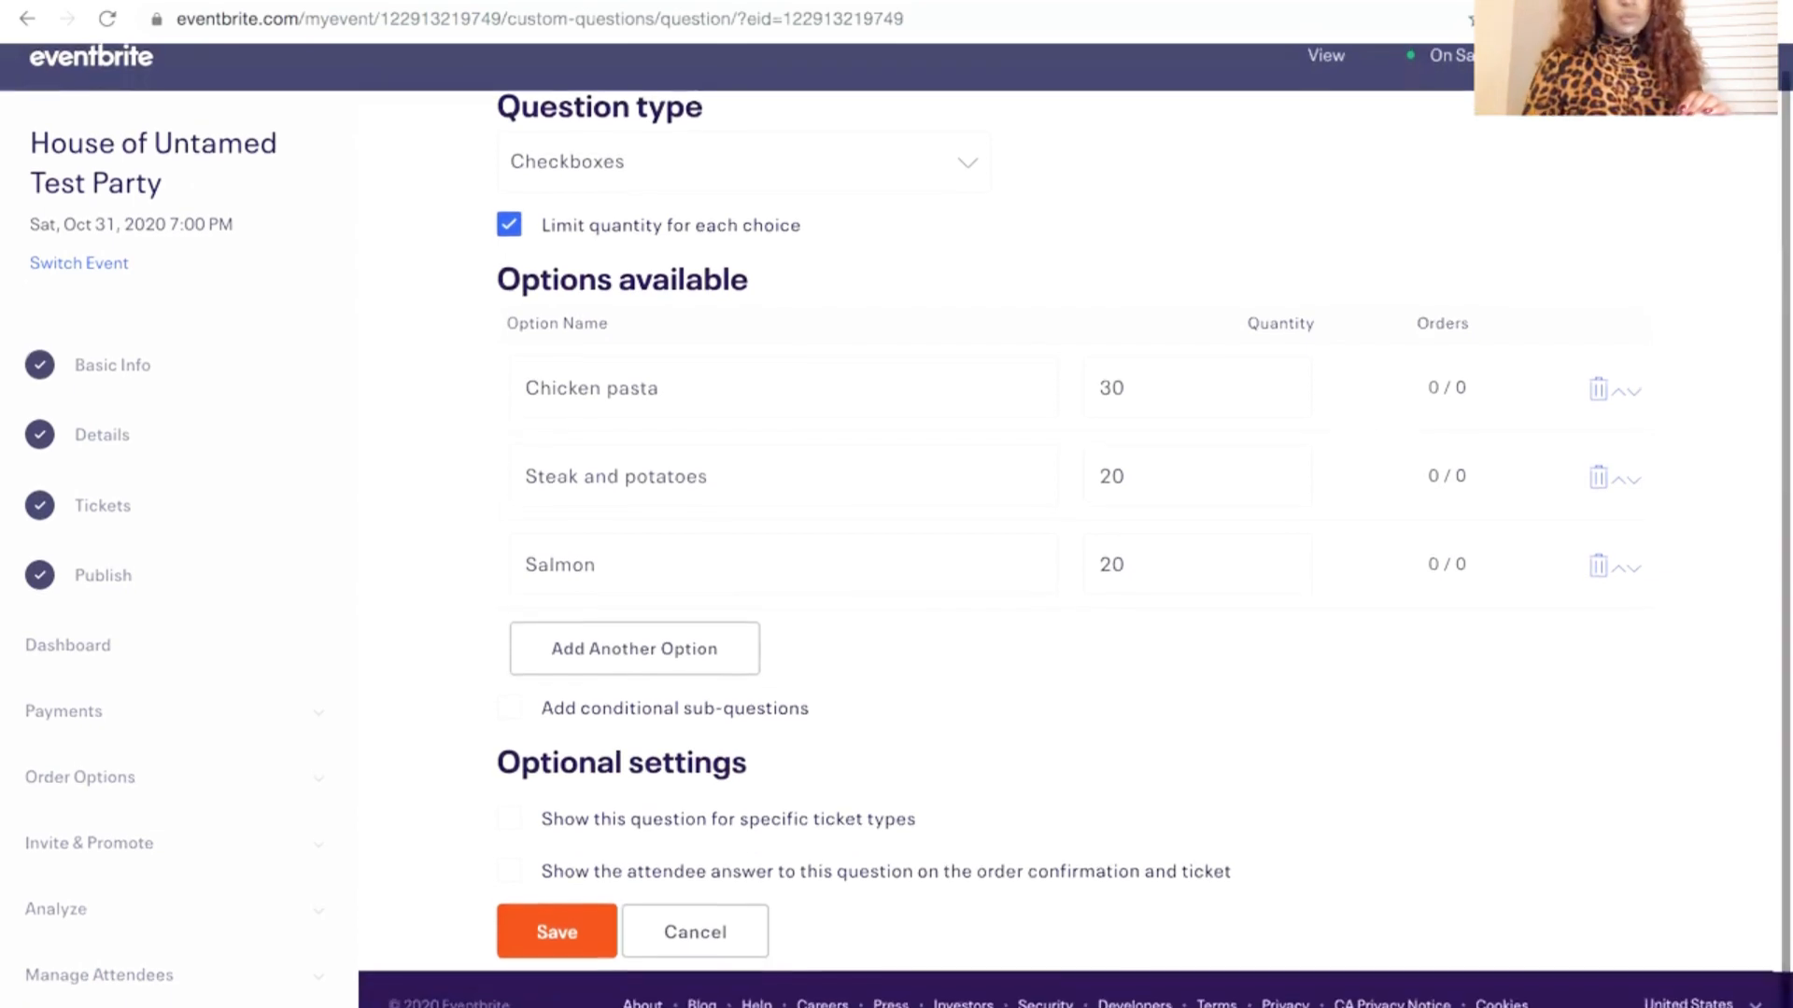
{"action": "left_click", "coordinate": [560, 930]}
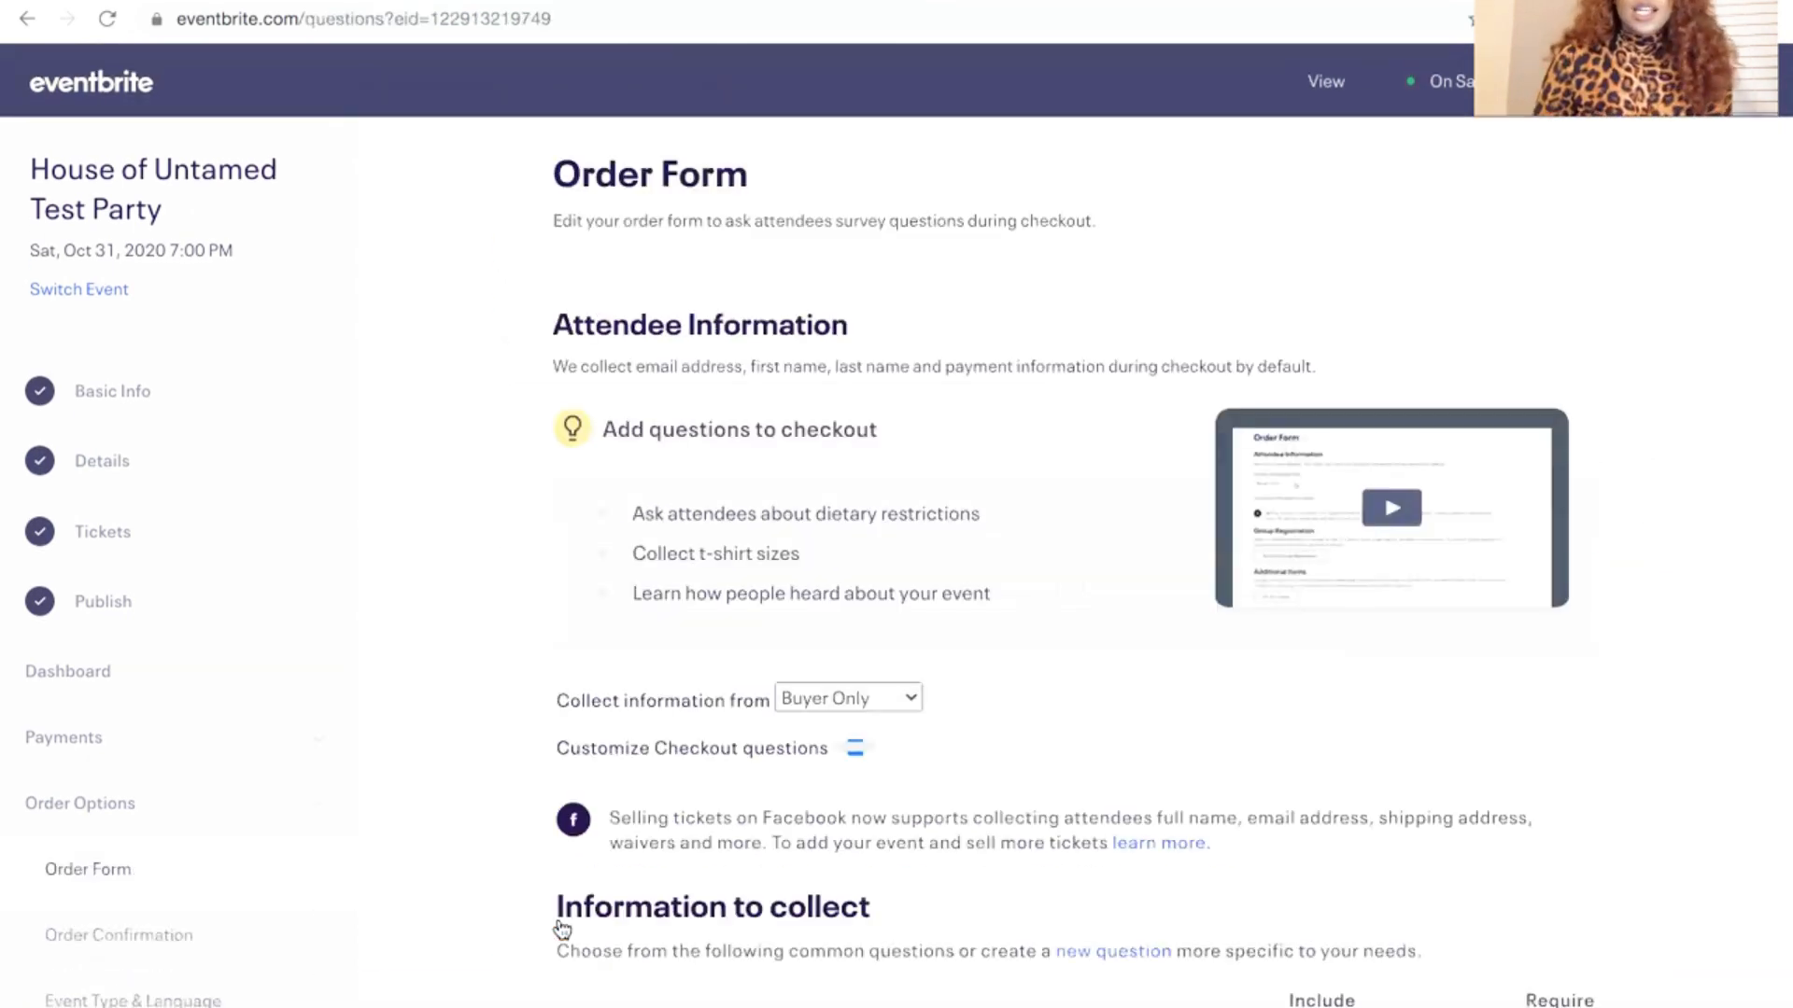
{"action": "scroll", "coordinate": [563, 900], "scroll_direction": "down", "scroll_amount": 5}
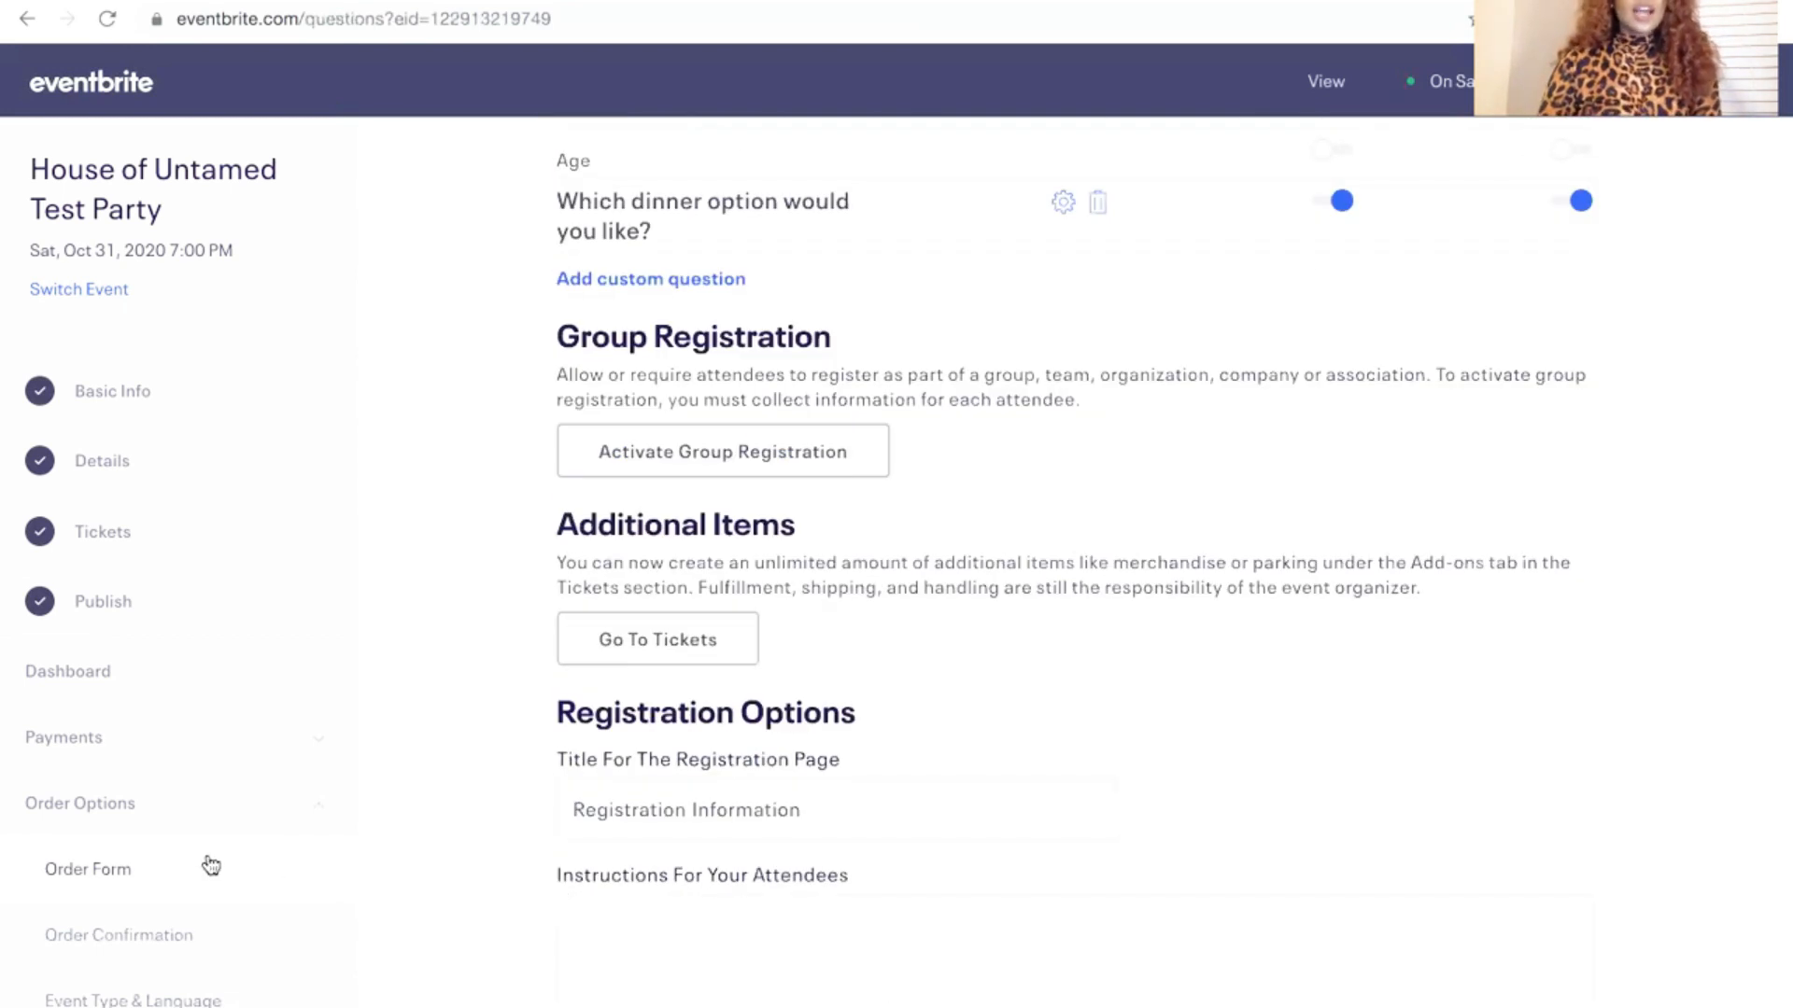
Open the Event Type & Language settings and review the event type and page language options
{"action": "scroll", "coordinate": [216, 841], "scroll_direction": "down", "scroll_amount": 5}
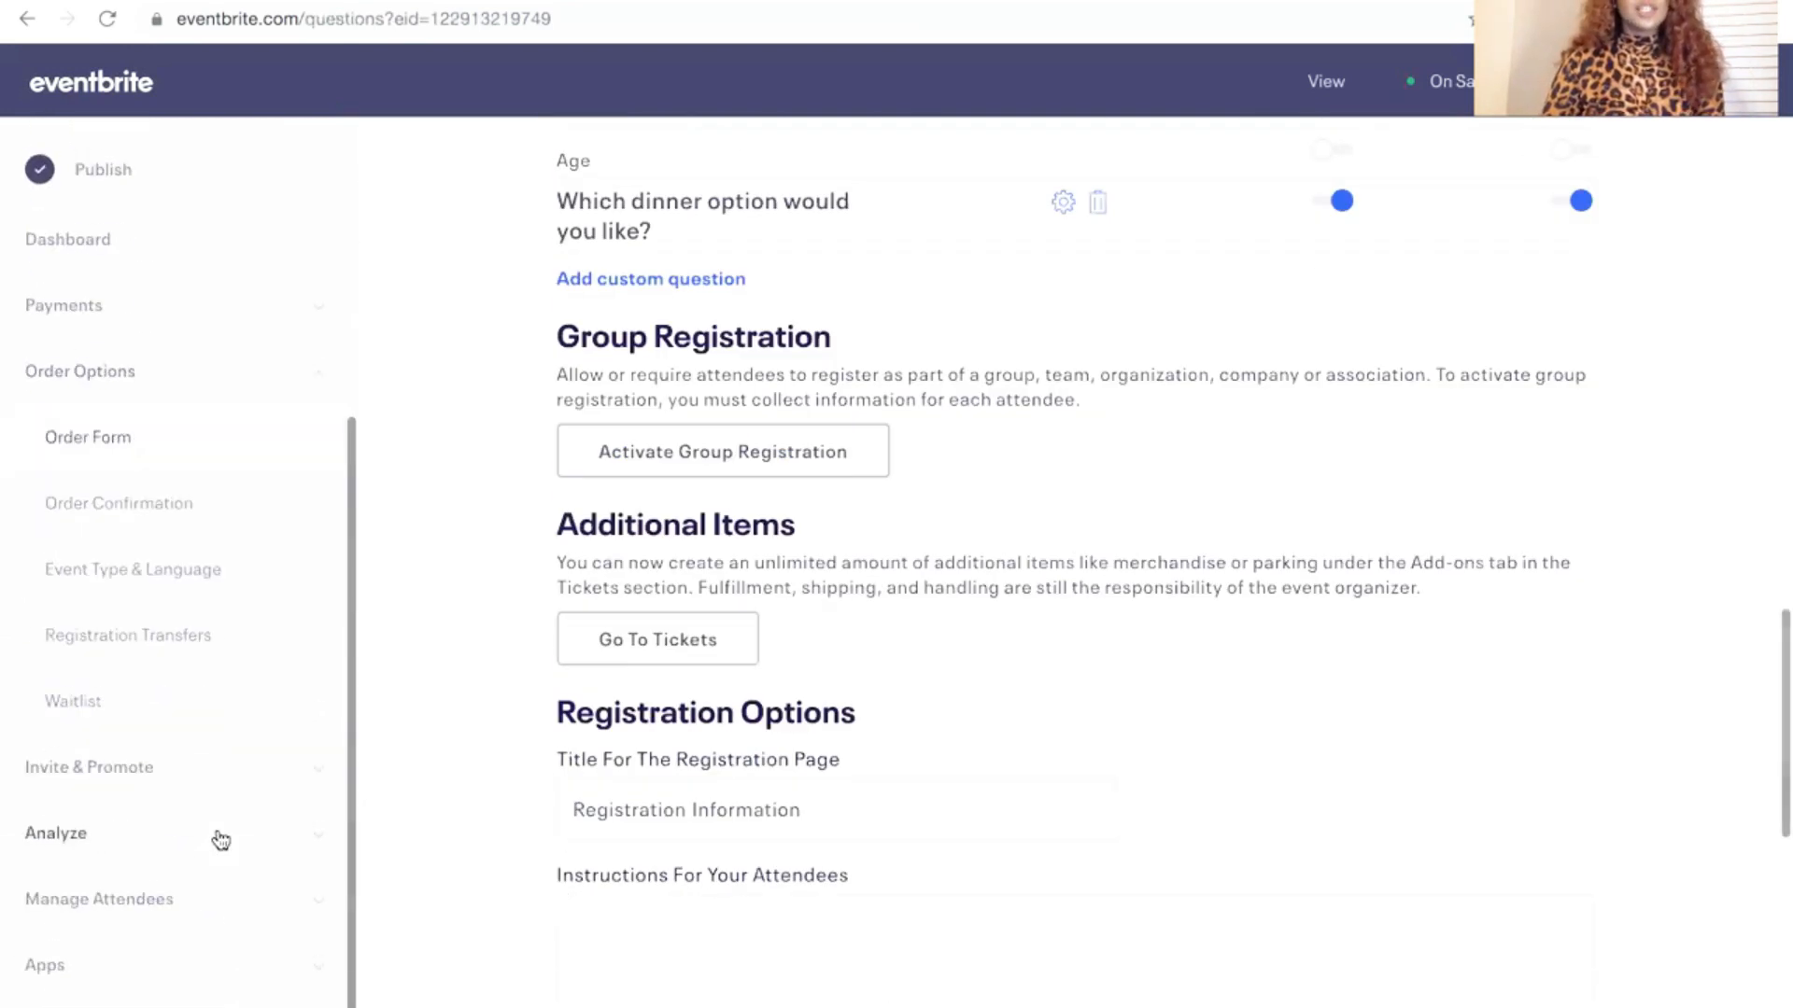
{"action": "left_click", "coordinate": [144, 580]}
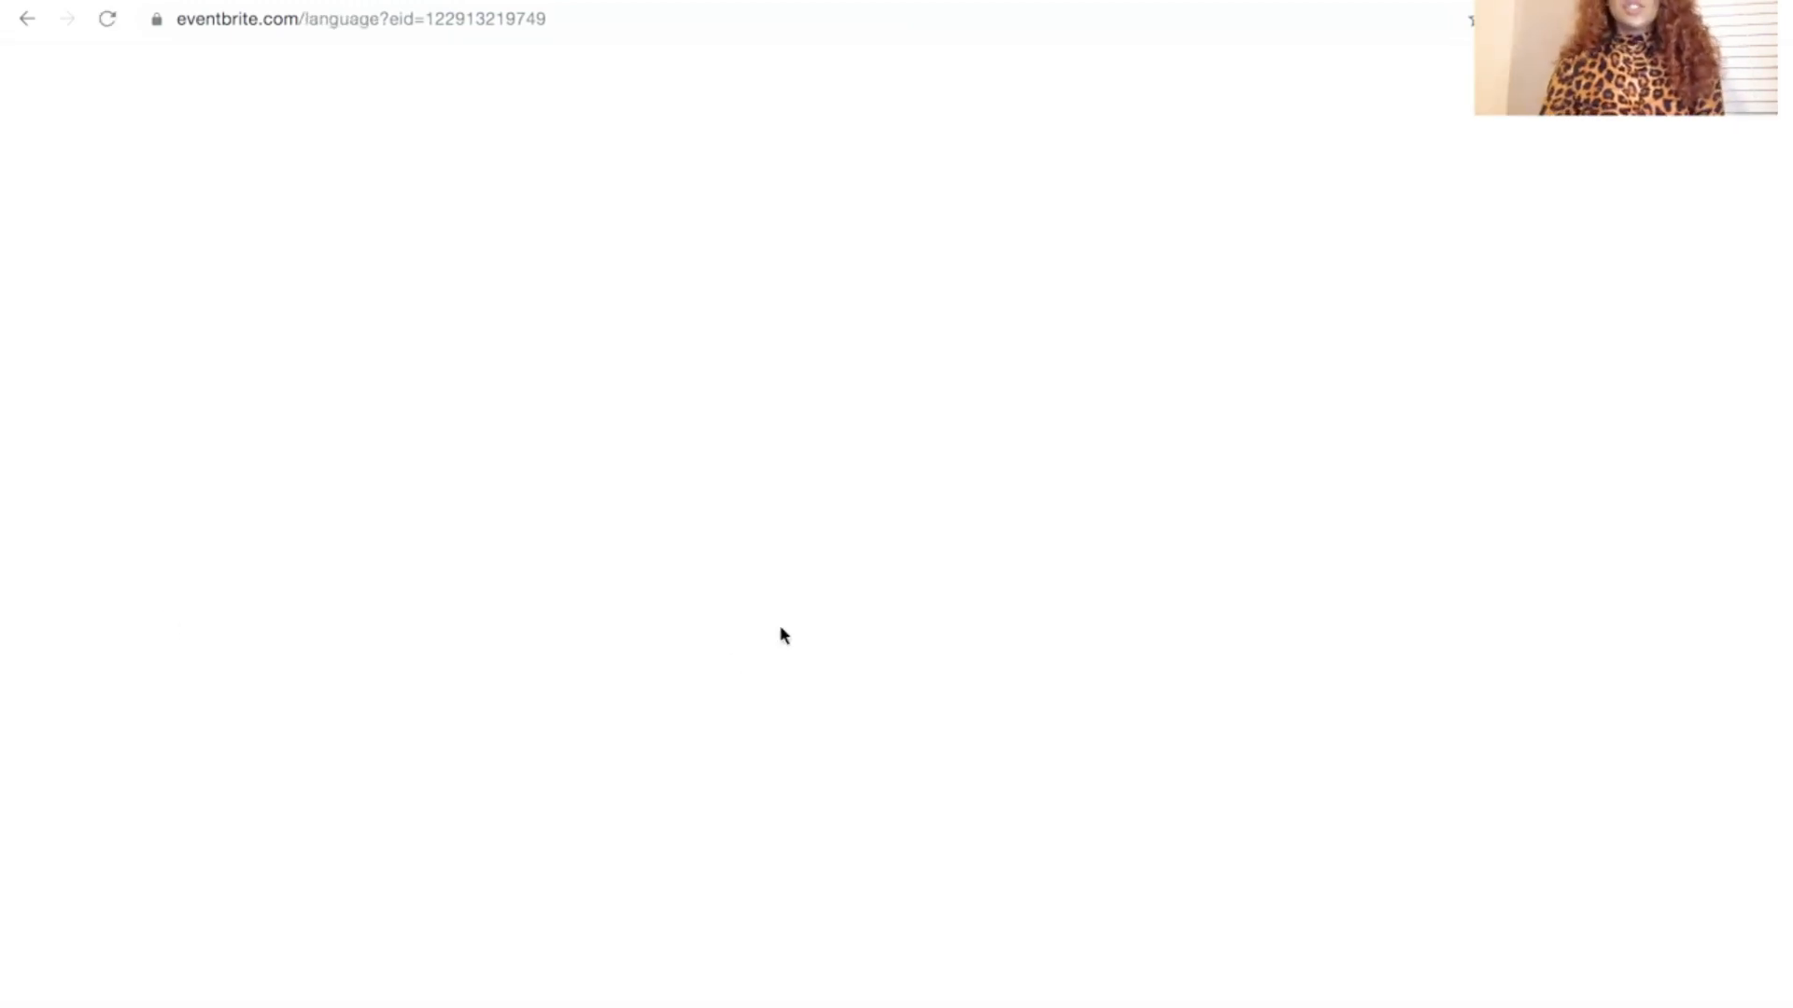
{"action": "scroll", "coordinate": [781, 636], "scroll_direction": "up", "scroll_amount": 2}
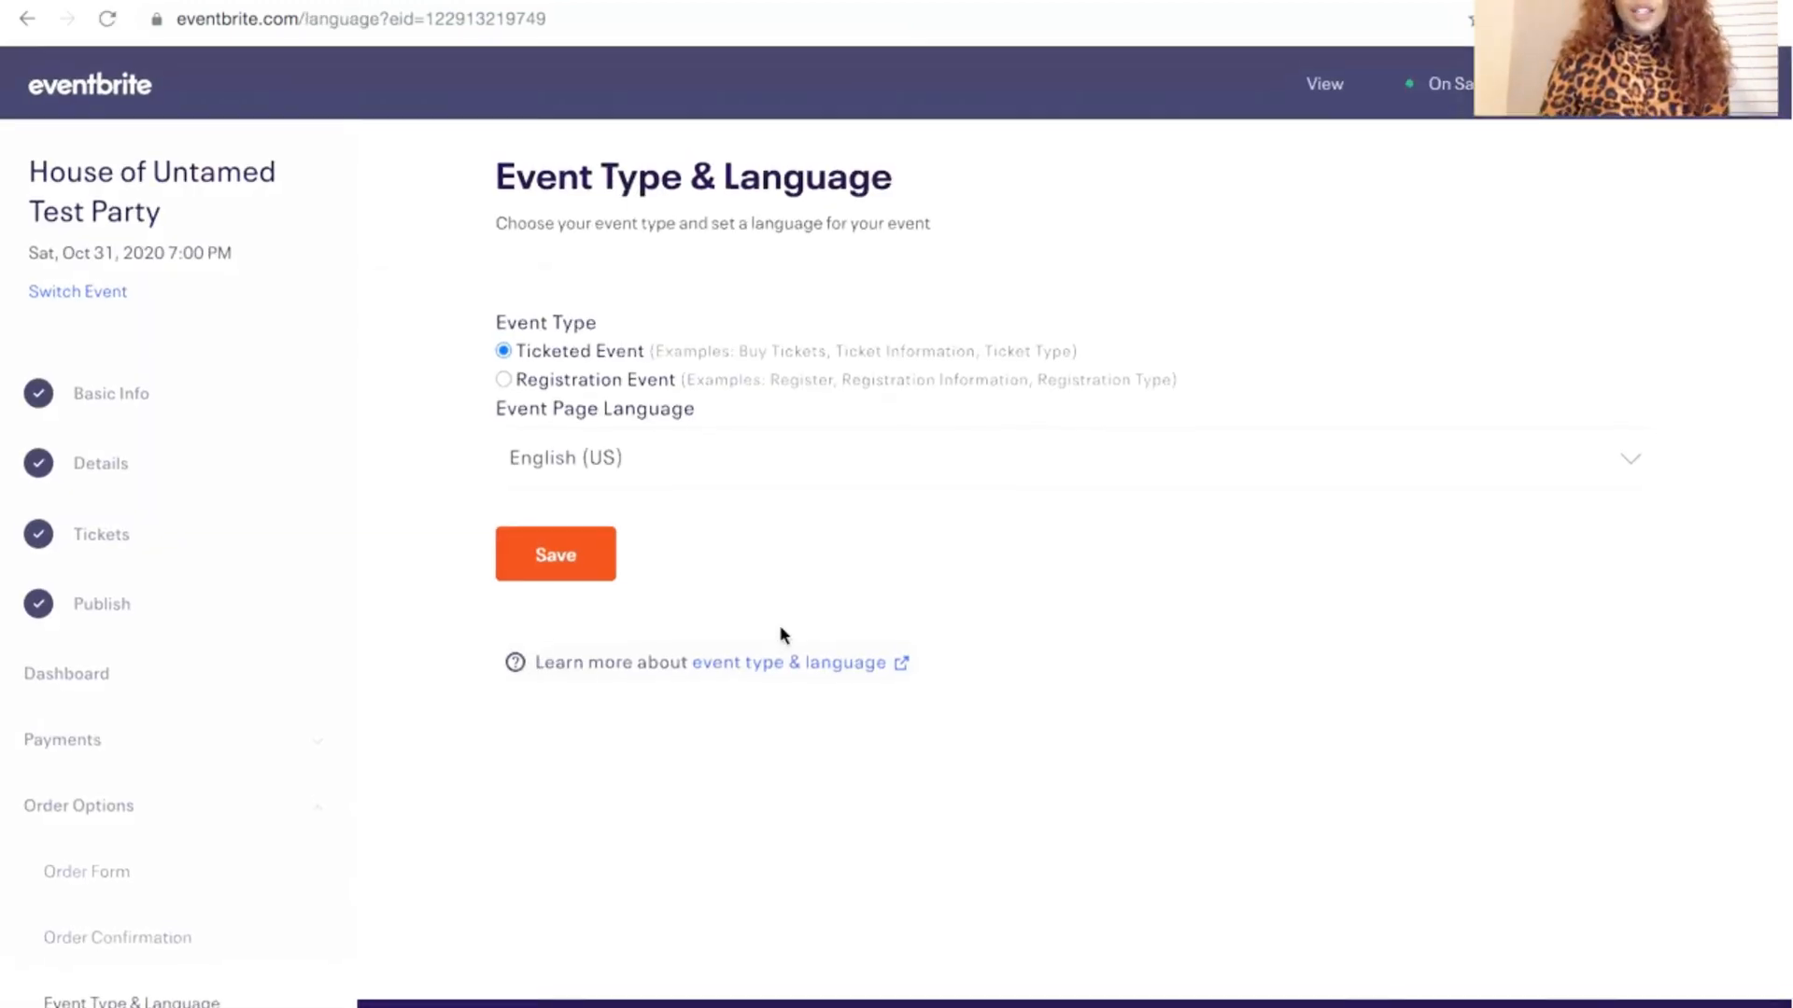
Enable the event's waitlist, review its trigger, size, response time and message settings, and save them
{"action": "scroll", "coordinate": [110, 696], "scroll_direction": "down", "scroll_amount": 5}
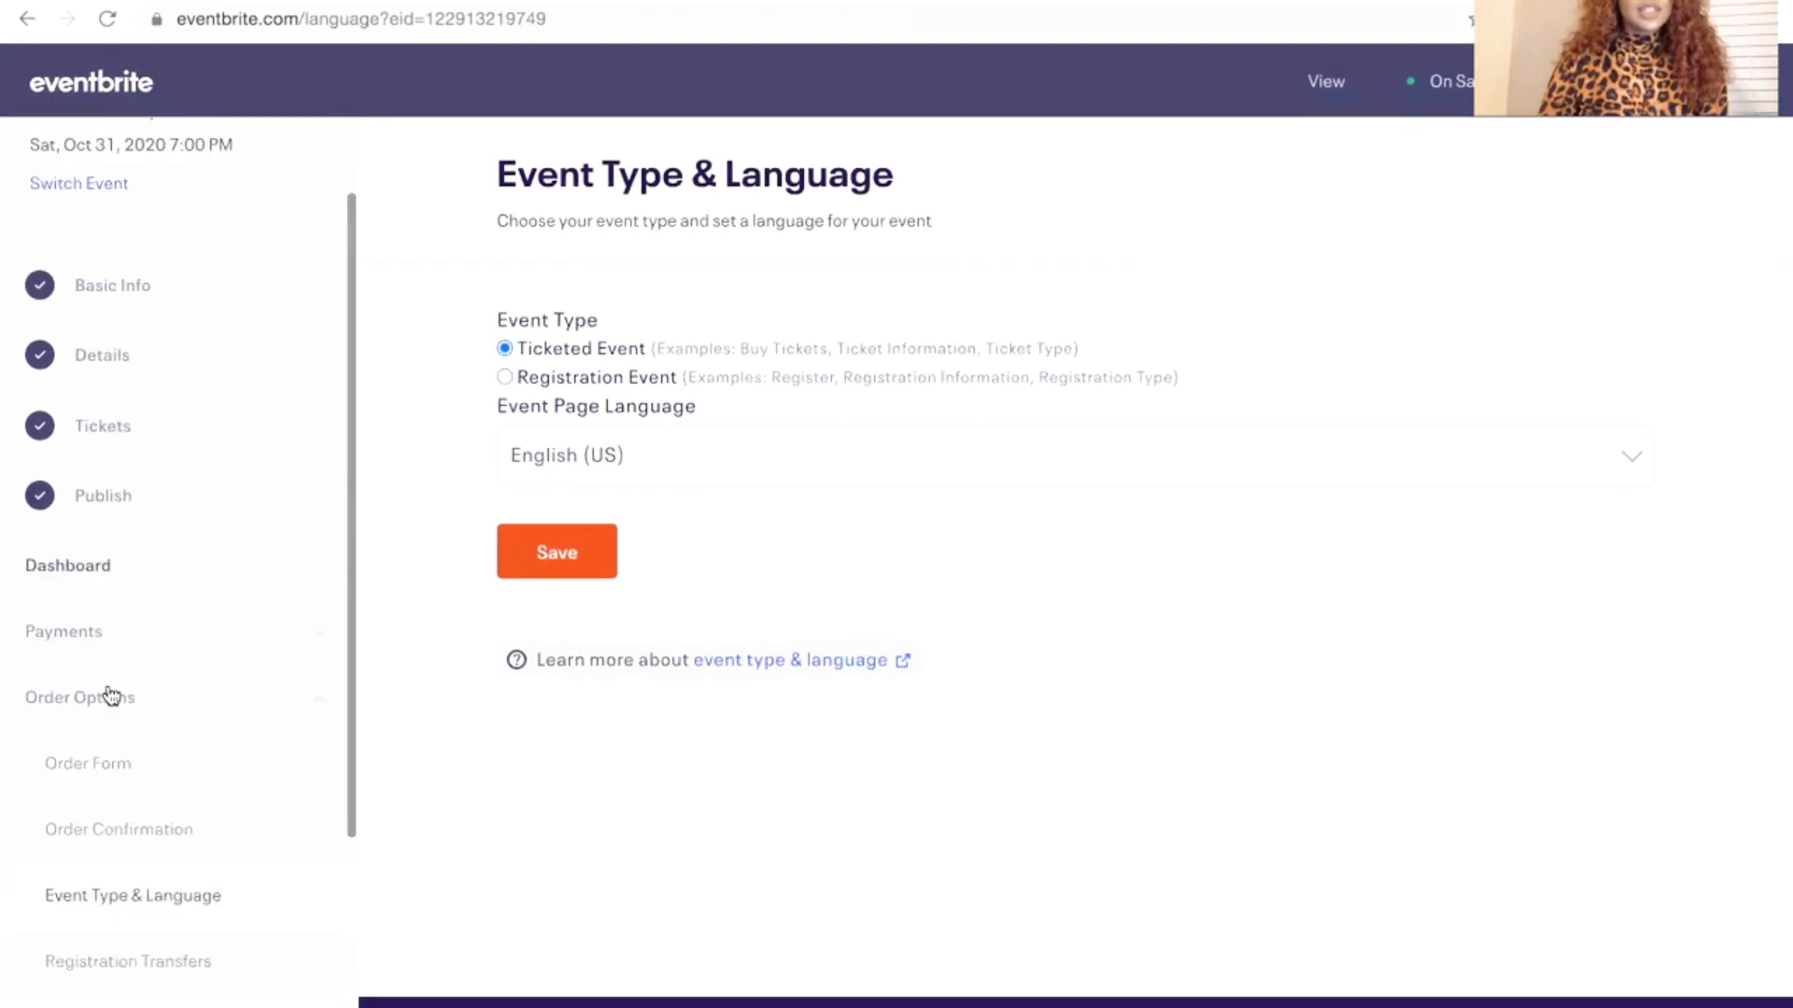
{"action": "left_click", "coordinate": [81, 753]}
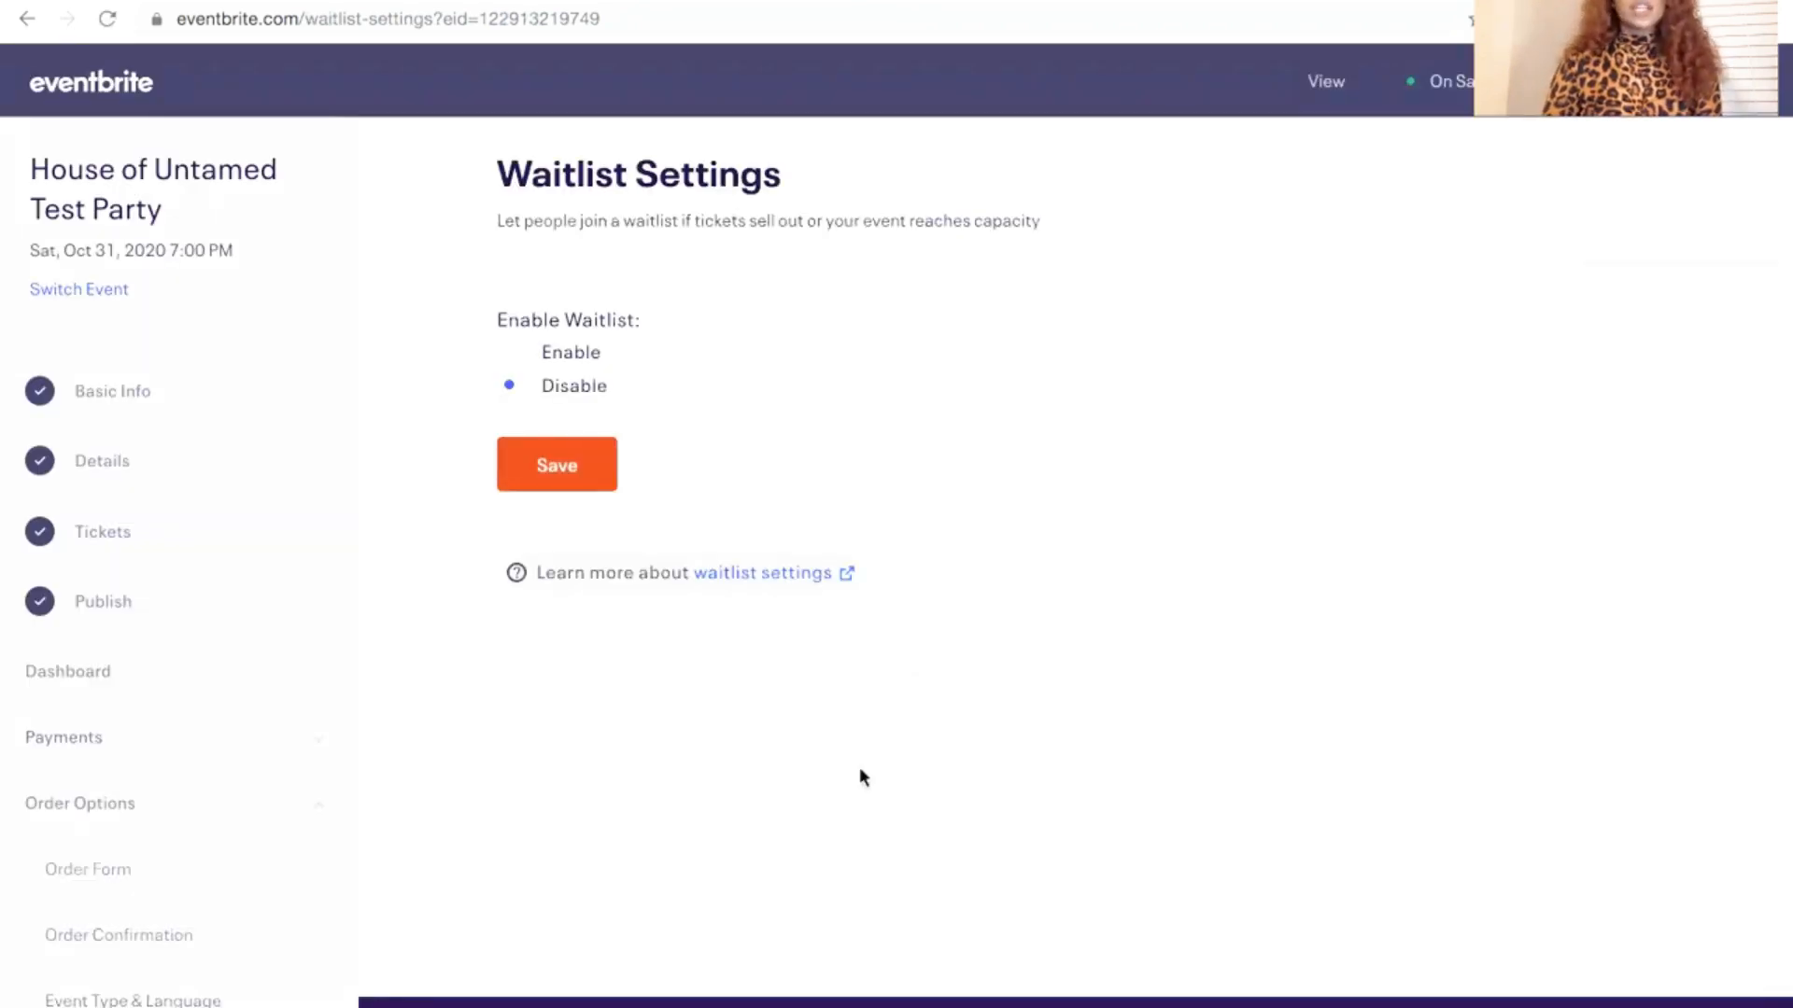
{"action": "scroll", "coordinate": [857, 769], "scroll_direction": "up", "scroll_amount": 1}
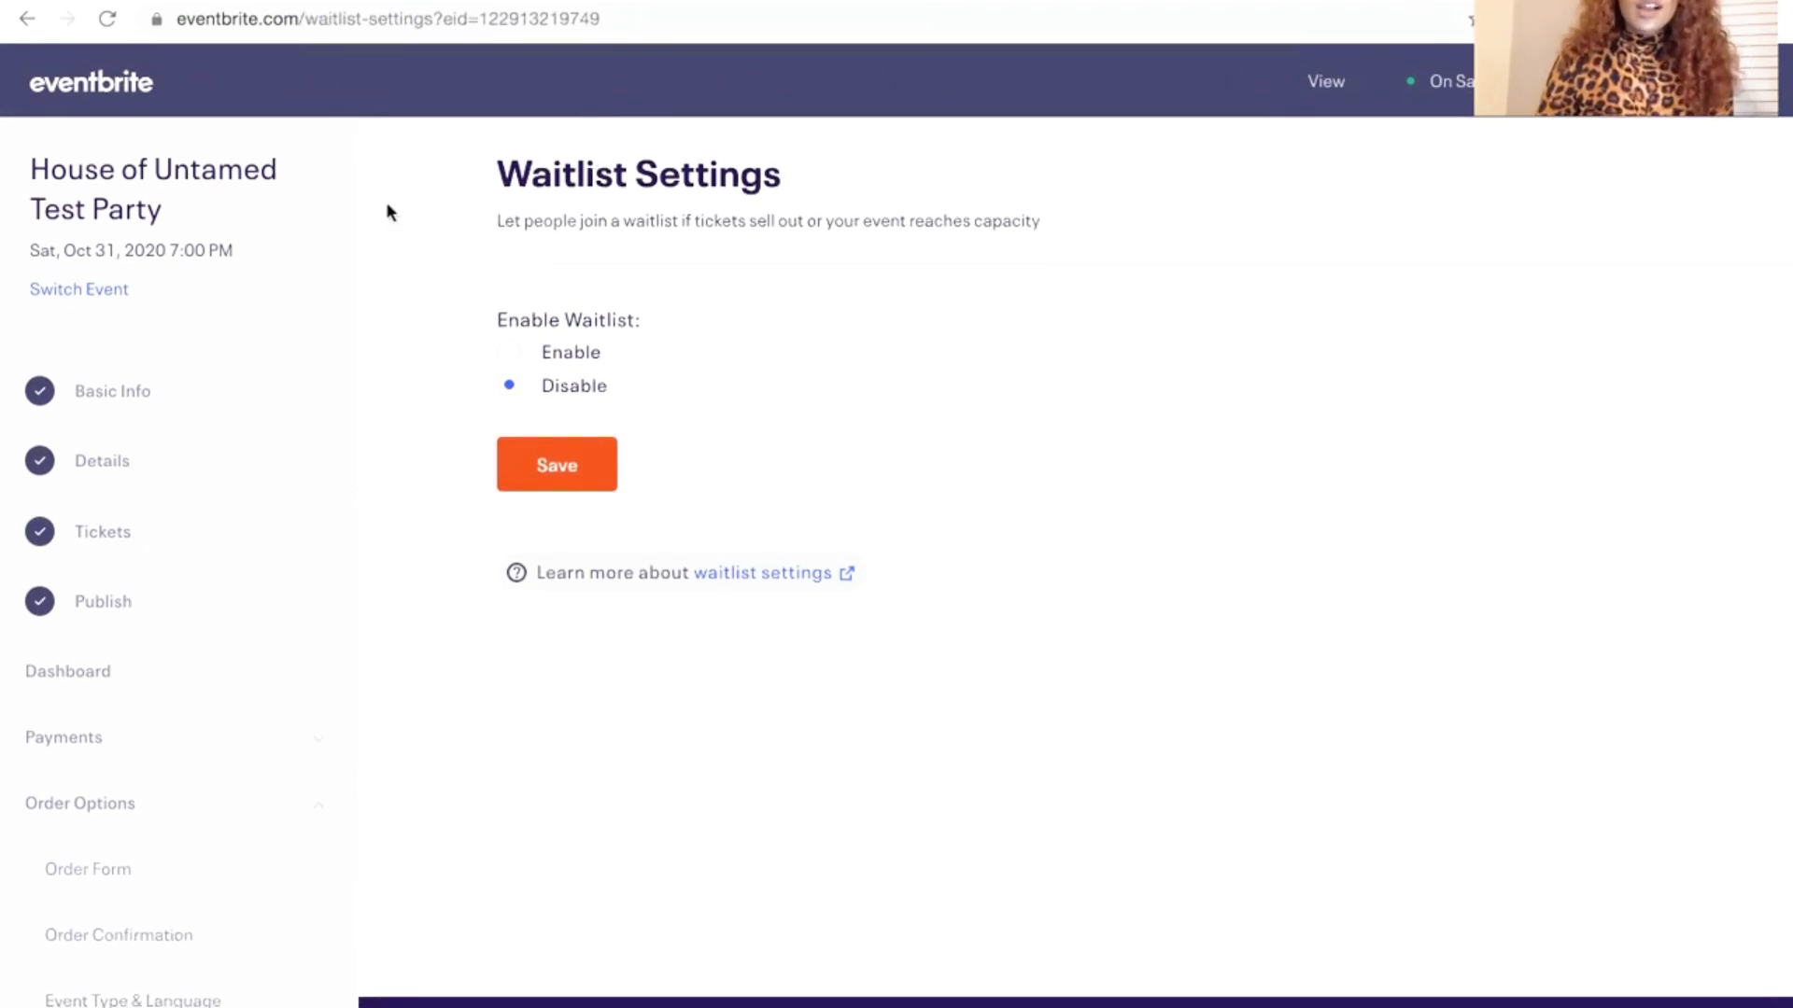
{"action": "left_click", "coordinate": [509, 358]}
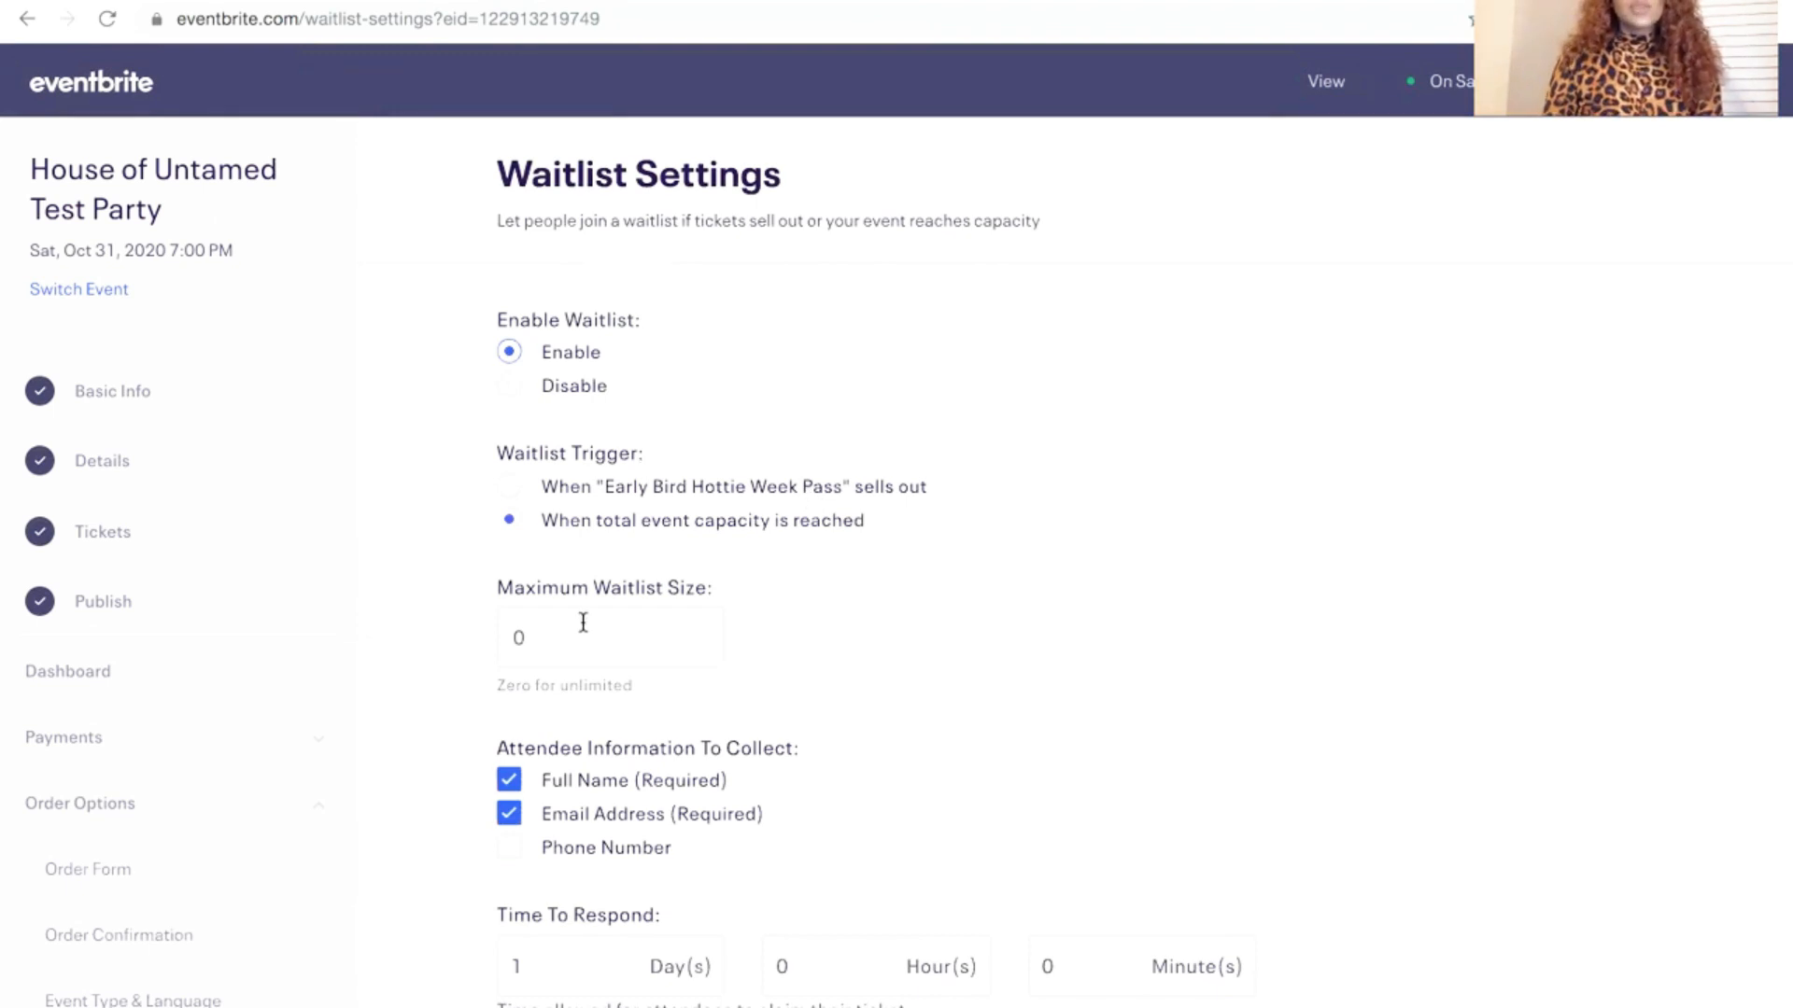
{"action": "scroll", "coordinate": [583, 622], "scroll_direction": "down", "scroll_amount": 10}
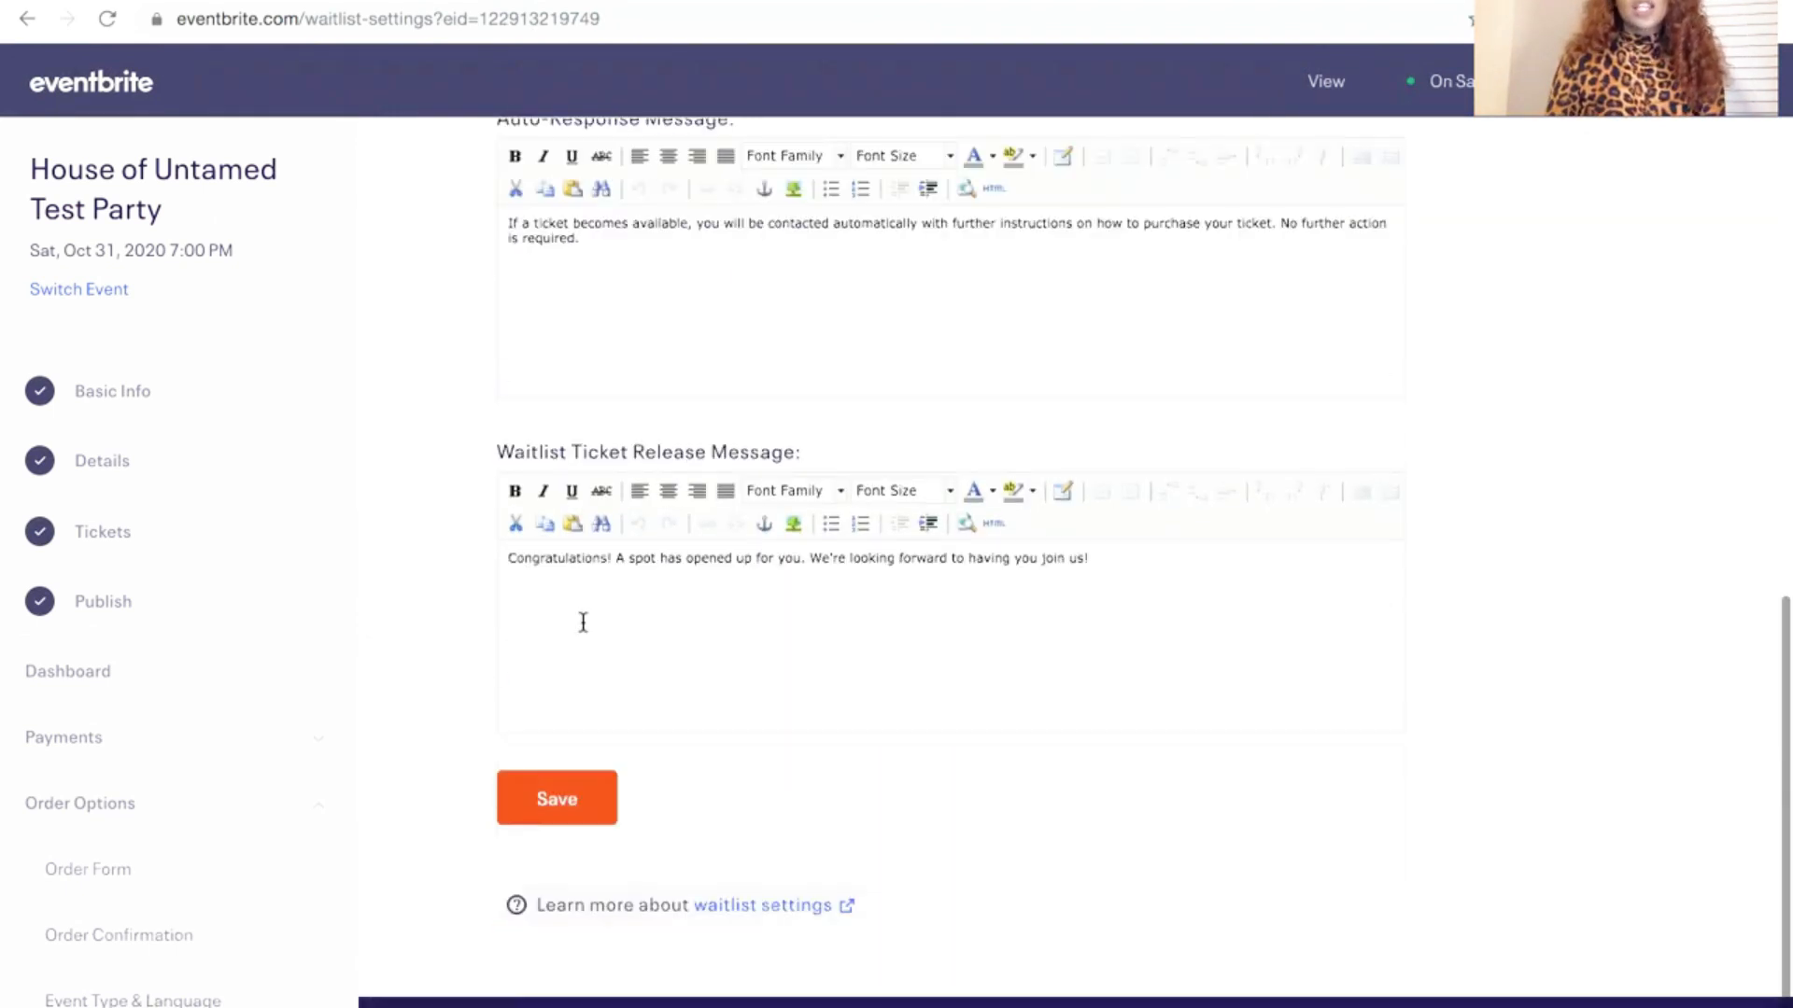
{"action": "scroll", "coordinate": [591, 664], "scroll_direction": "up", "scroll_amount": 5}
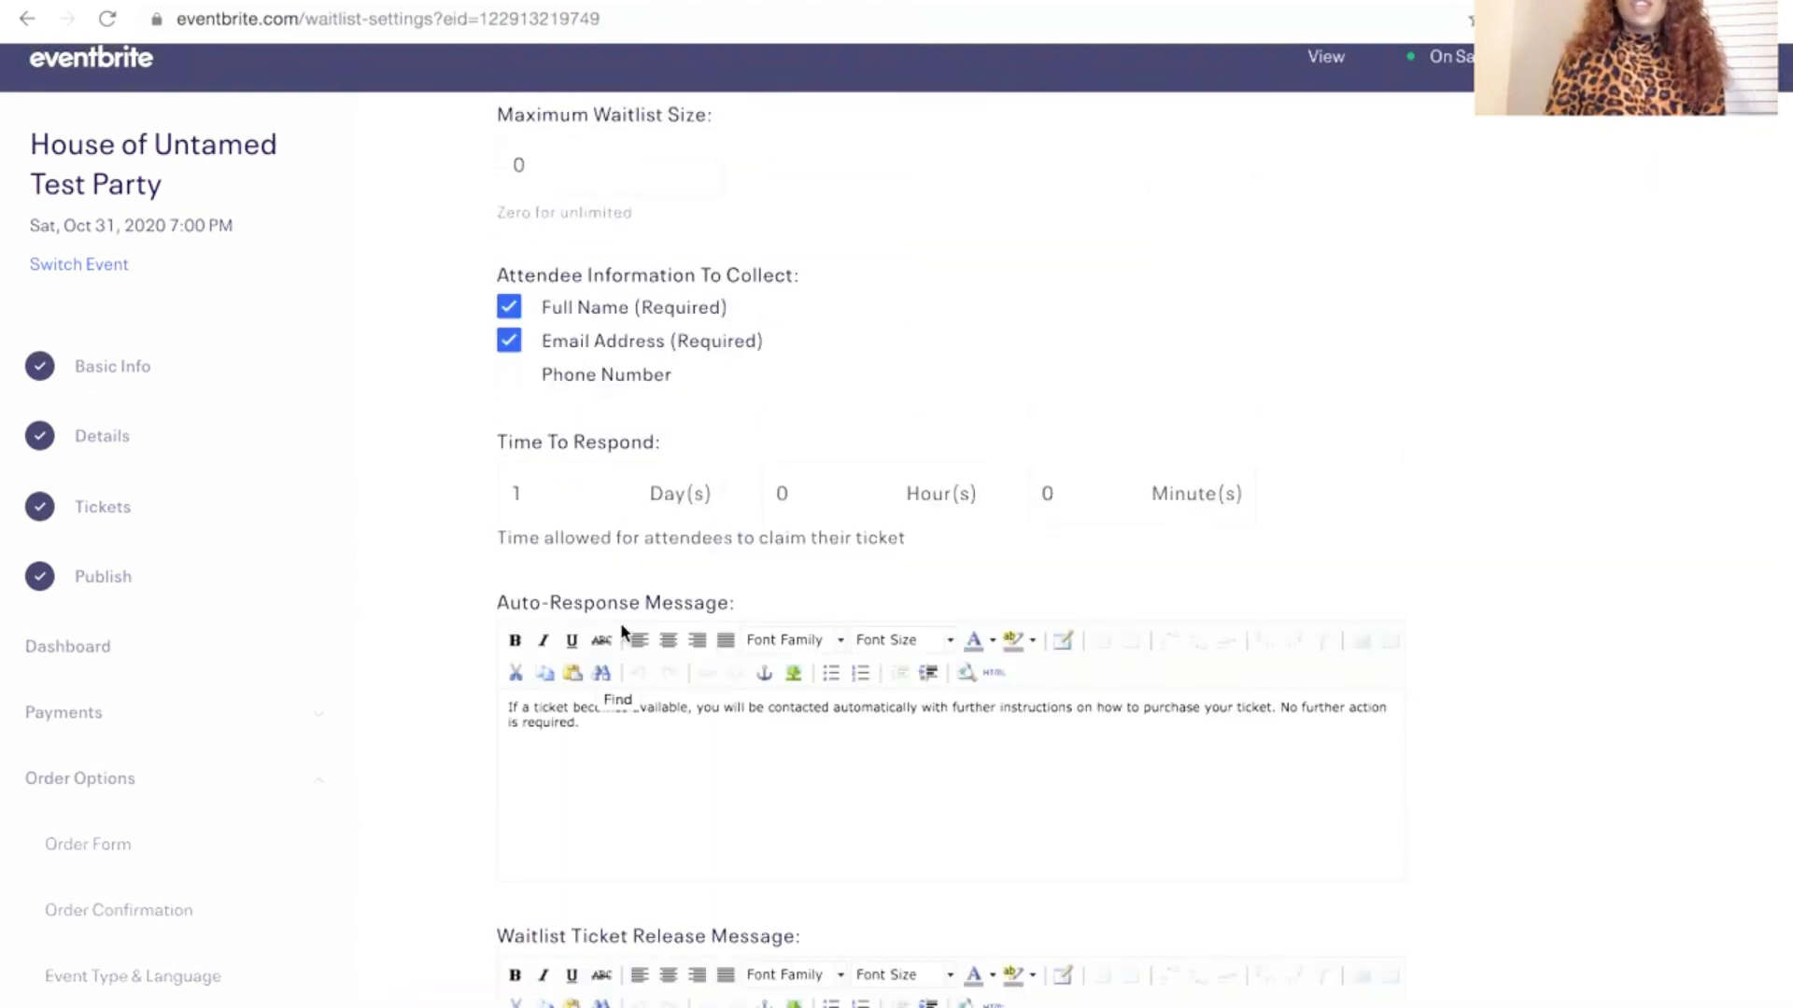
{"action": "scroll", "coordinate": [611, 653], "scroll_direction": "down", "scroll_amount": 4}
{"action": "left_click", "coordinate": [556, 896]}
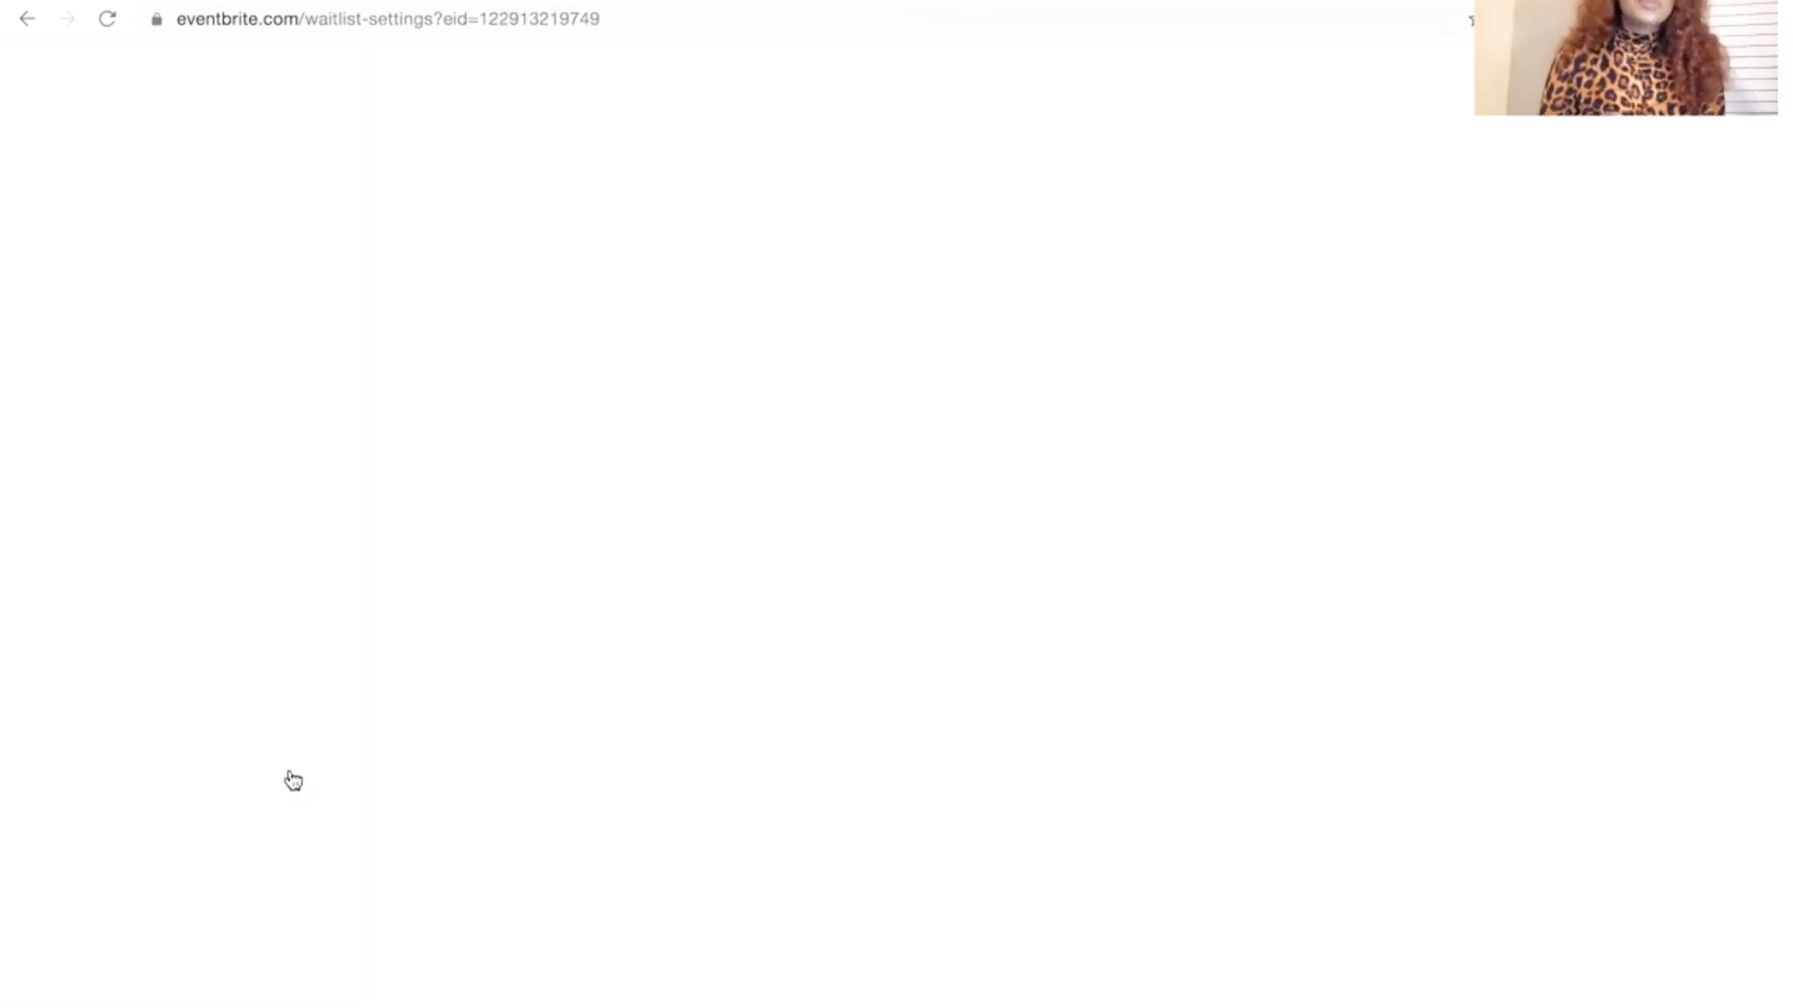
Open the Order Confirmation settings and review the webpage message, email message and printable ticket options
{"action": "scroll", "coordinate": [293, 781], "scroll_direction": "down", "scroll_amount": 5}
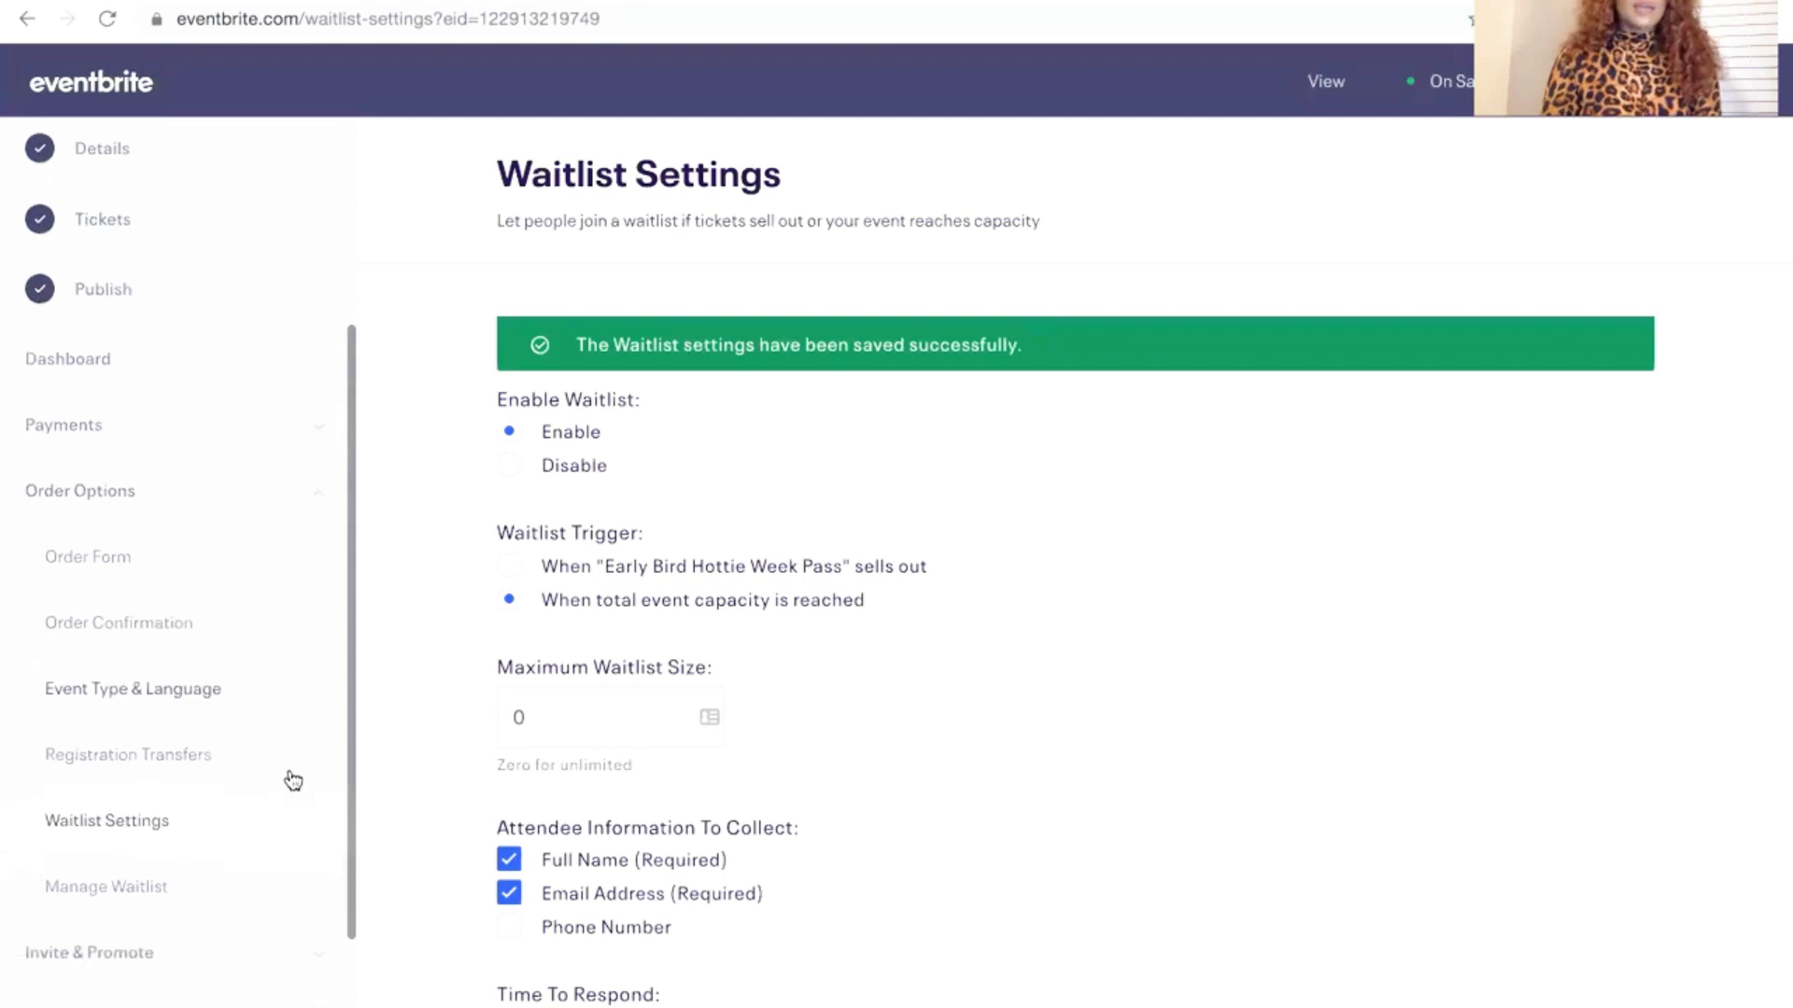
{"action": "left_click", "coordinate": [149, 633]}
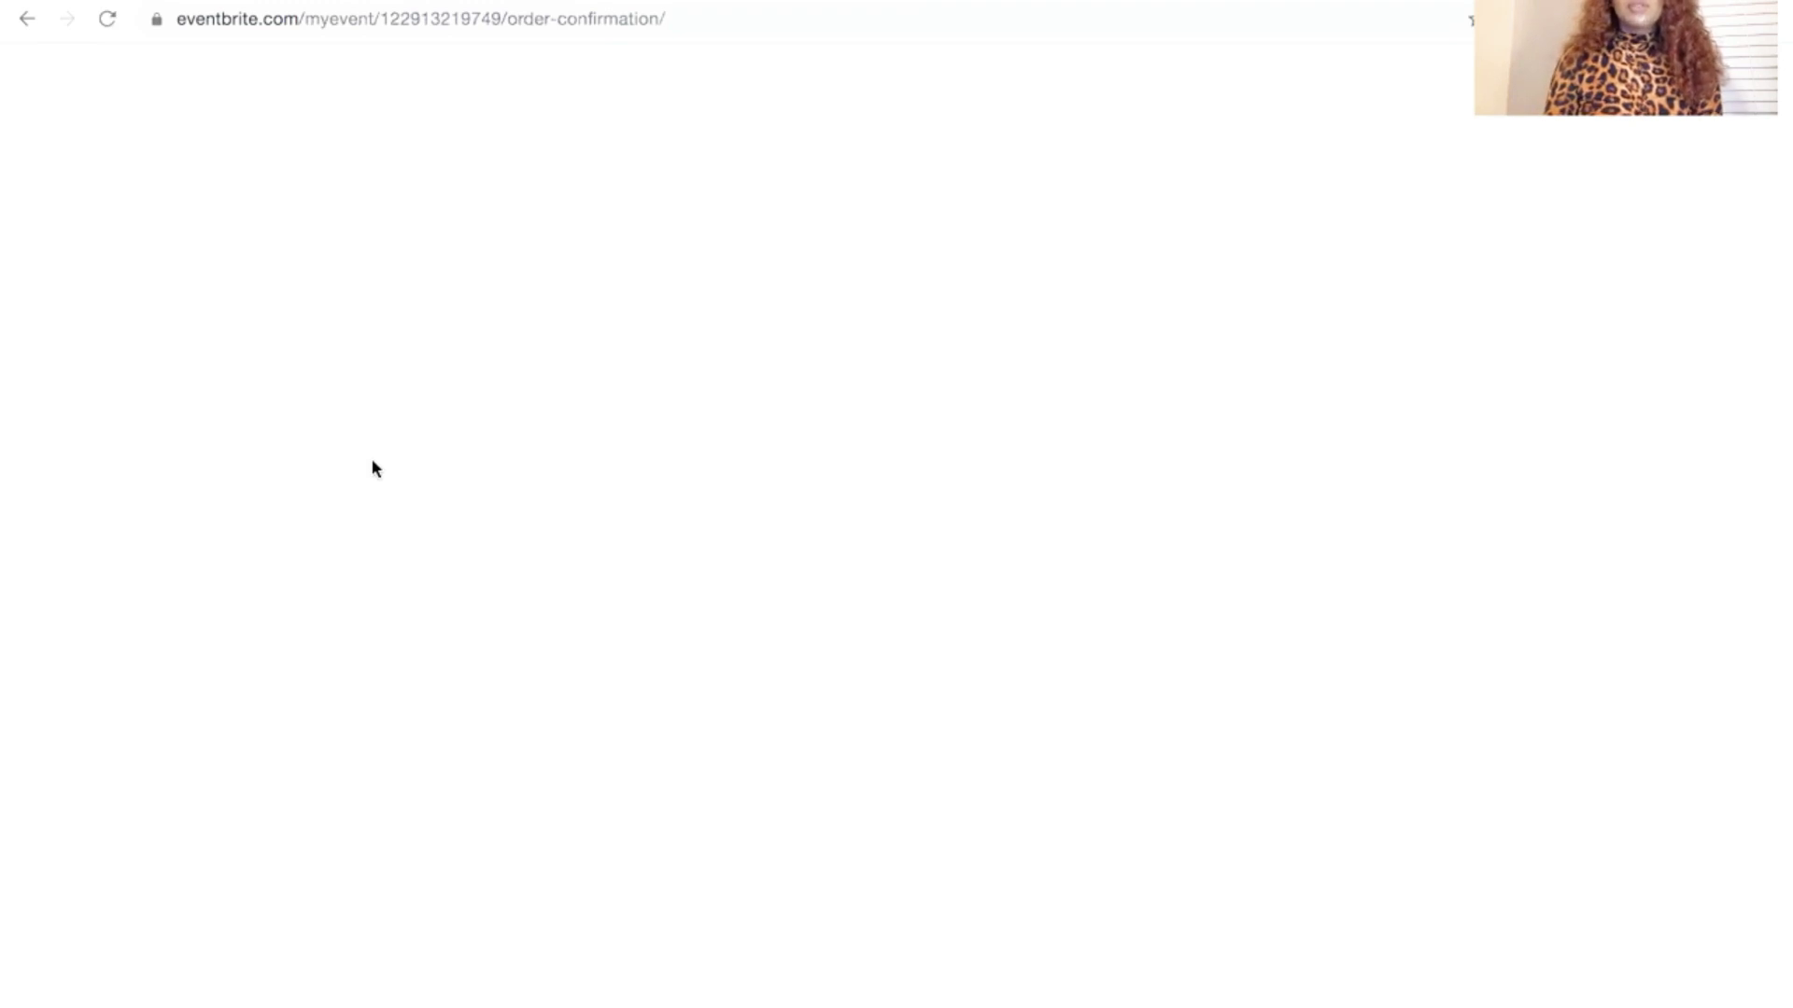
{"action": "left_click", "coordinate": [657, 592]}
{"action": "scroll", "coordinate": [659, 593], "scroll_direction": "down", "scroll_amount": 1}
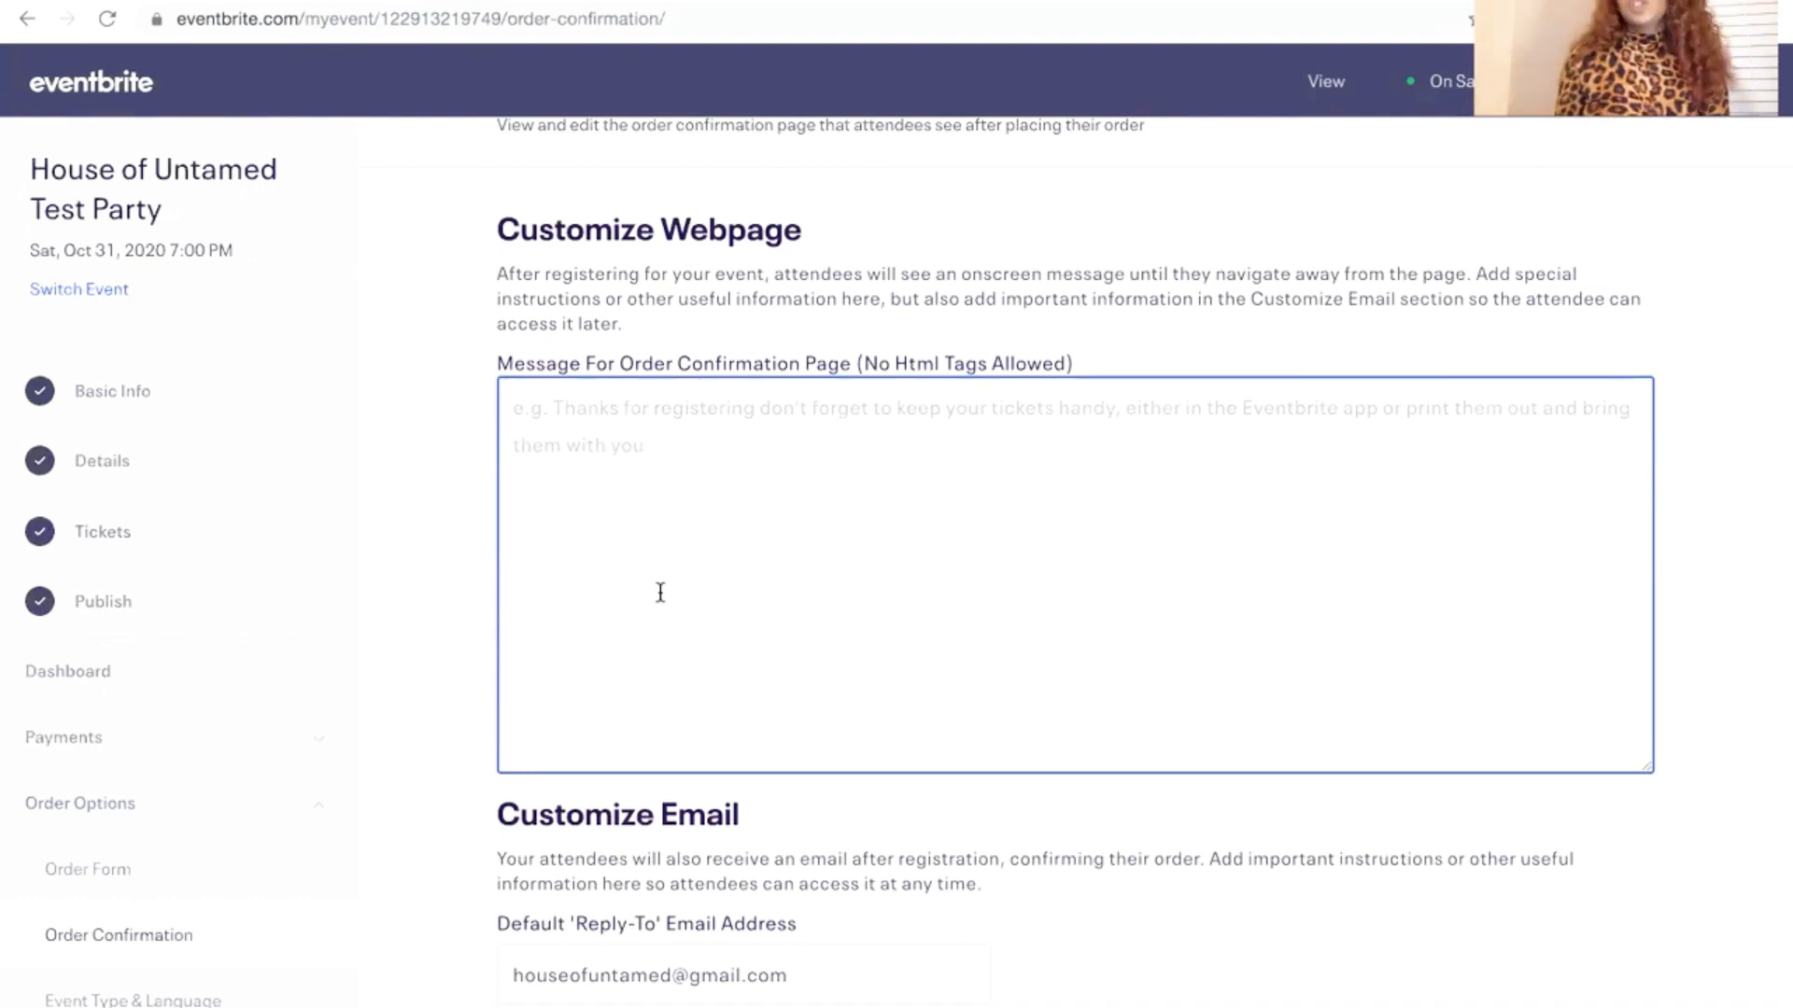
{"action": "scroll", "coordinate": [660, 593], "scroll_direction": "down", "scroll_amount": 10}
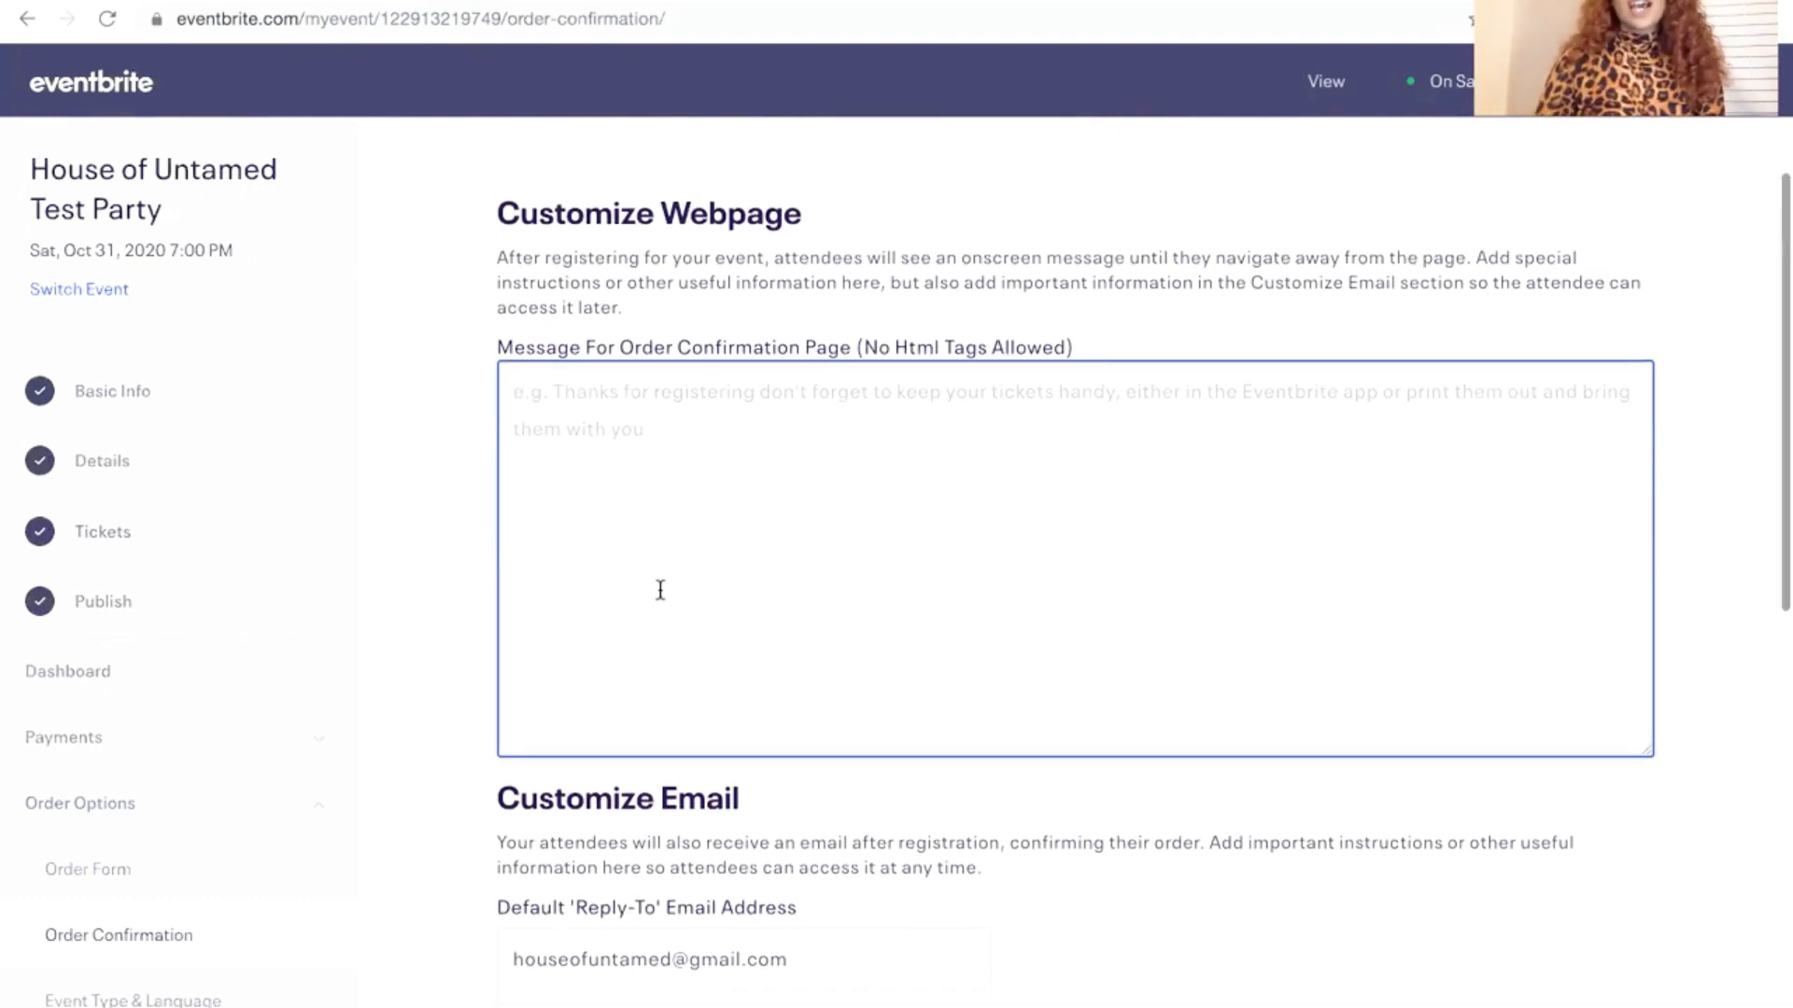
{"action": "scroll", "coordinate": [664, 597], "scroll_direction": "up", "scroll_amount": 2}
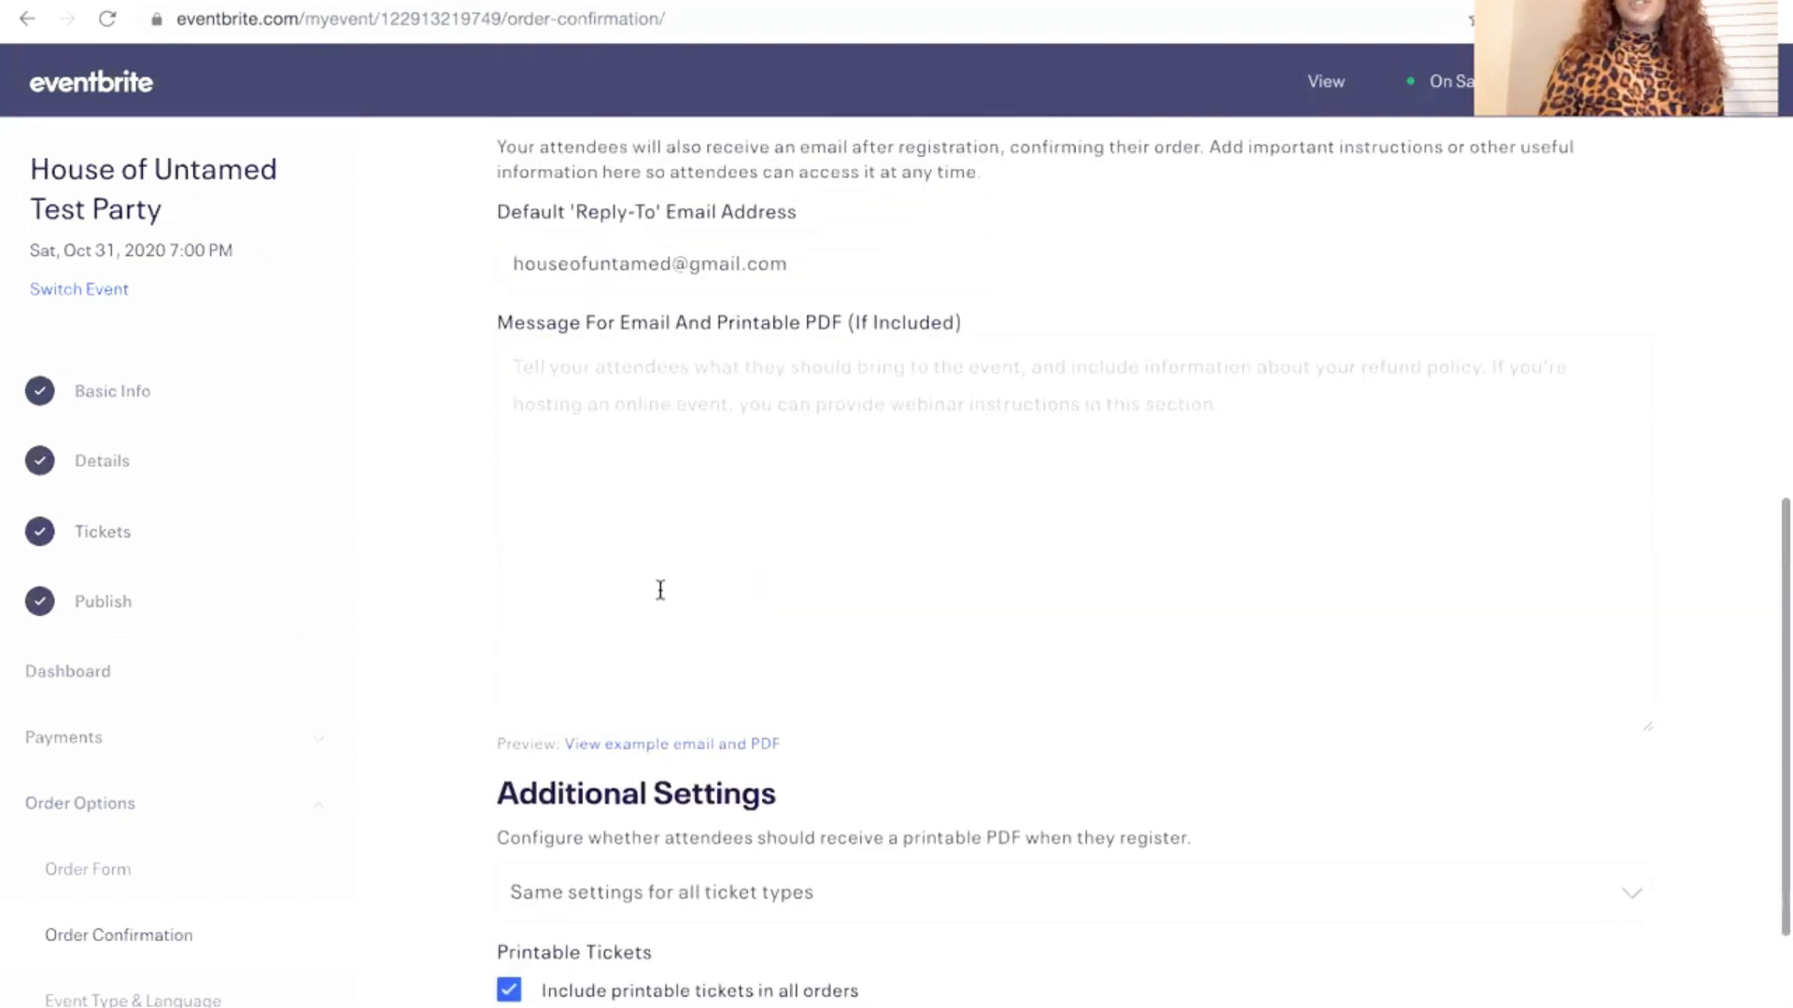
{"action": "scroll", "coordinate": [660, 590], "scroll_direction": "down", "scroll_amount": 3}
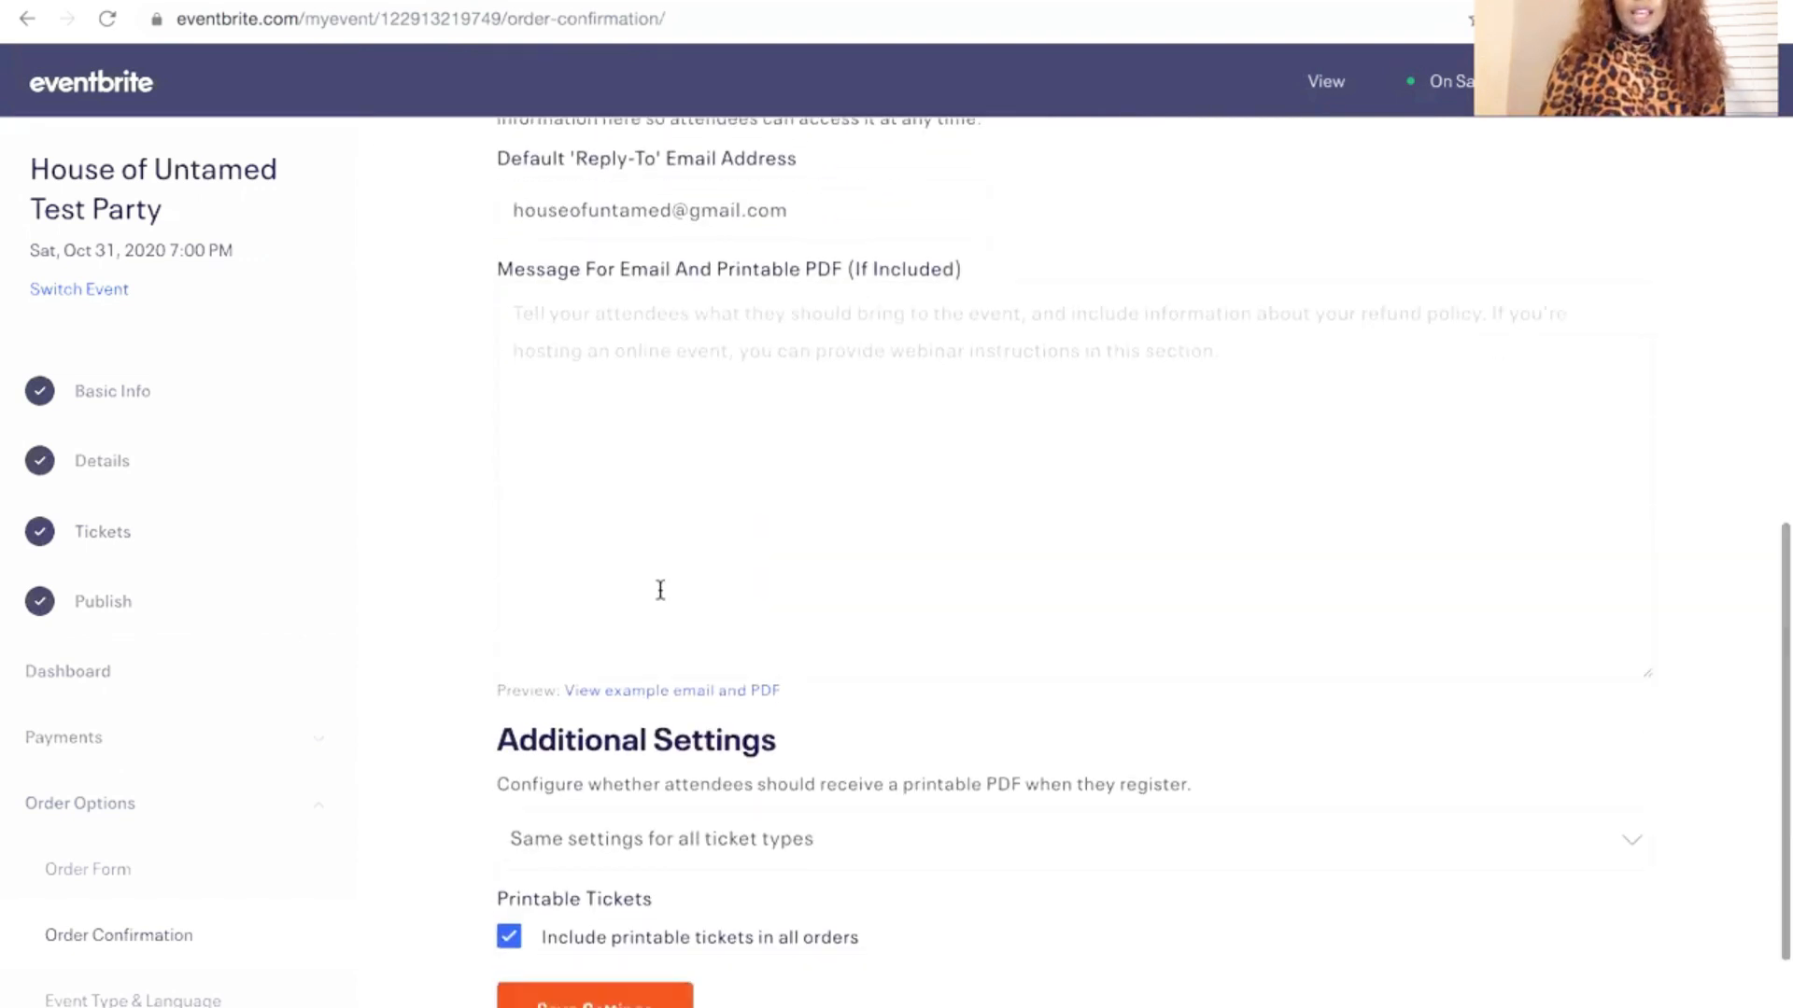
{"action": "scroll", "coordinate": [660, 590], "scroll_direction": "up", "scroll_amount": 2}
{"action": "scroll", "coordinate": [661, 597], "scroll_direction": "up", "scroll_amount": 2}
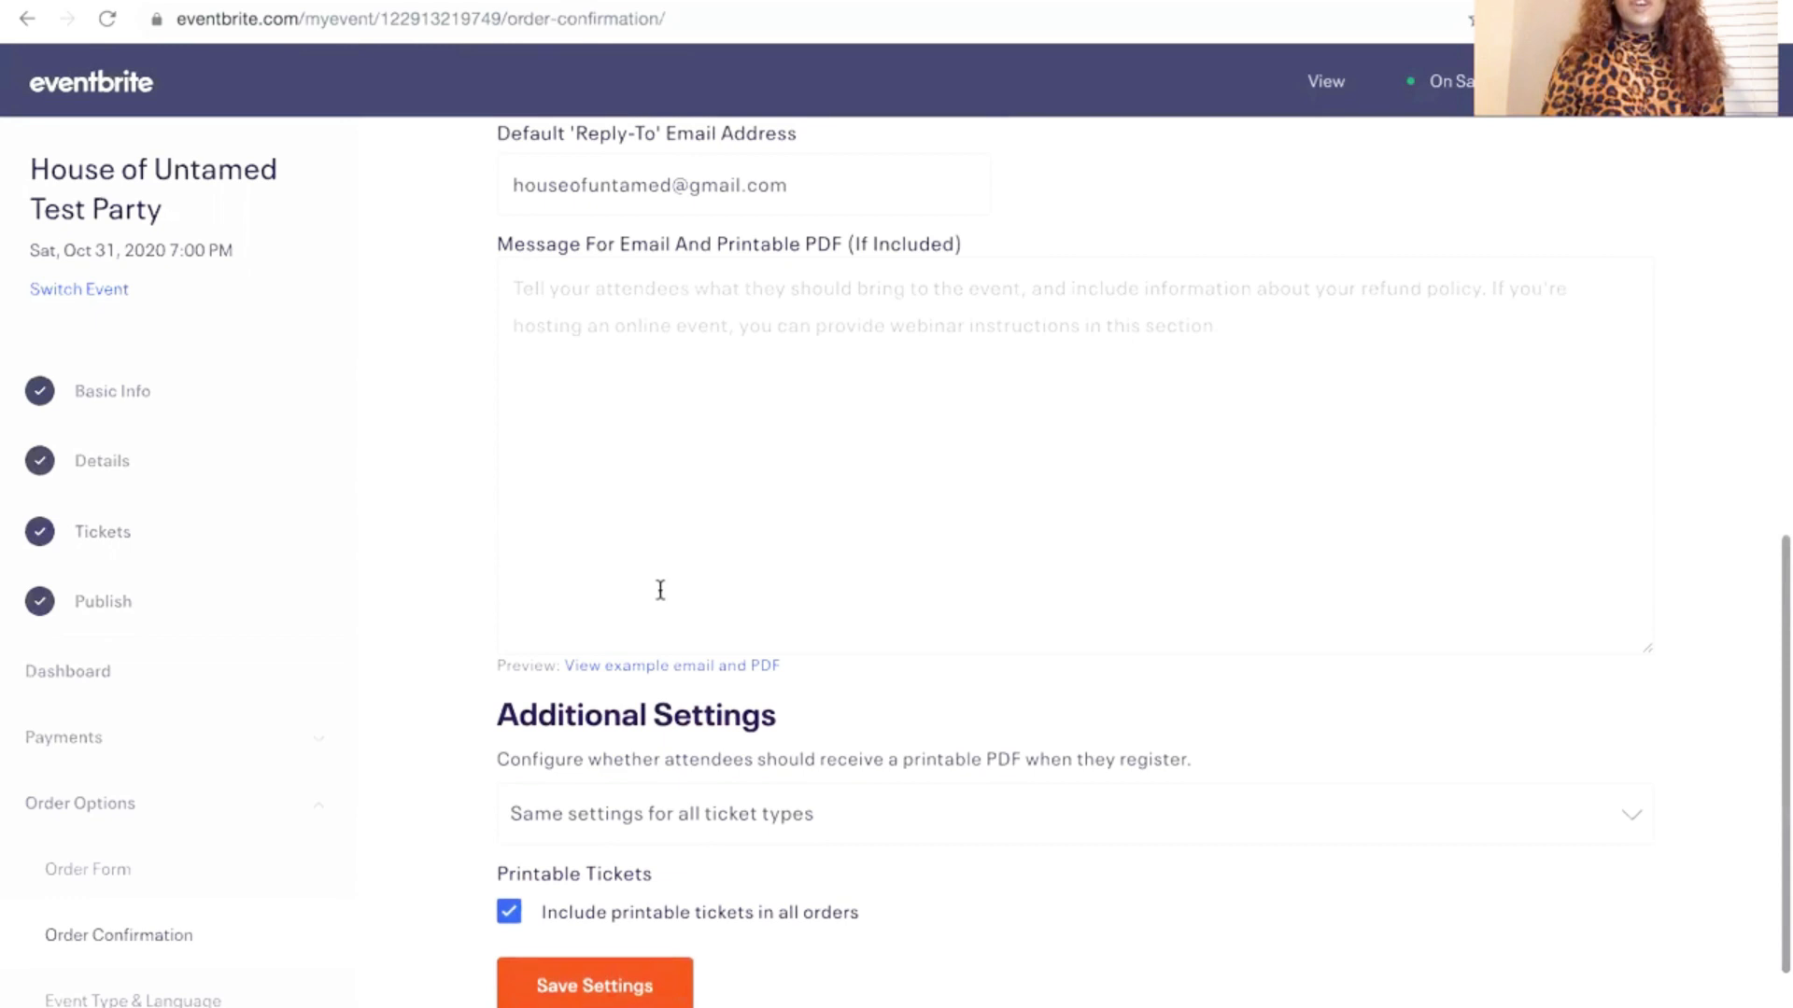
{"action": "scroll", "coordinate": [660, 597], "scroll_direction": "down", "scroll_amount": 4}
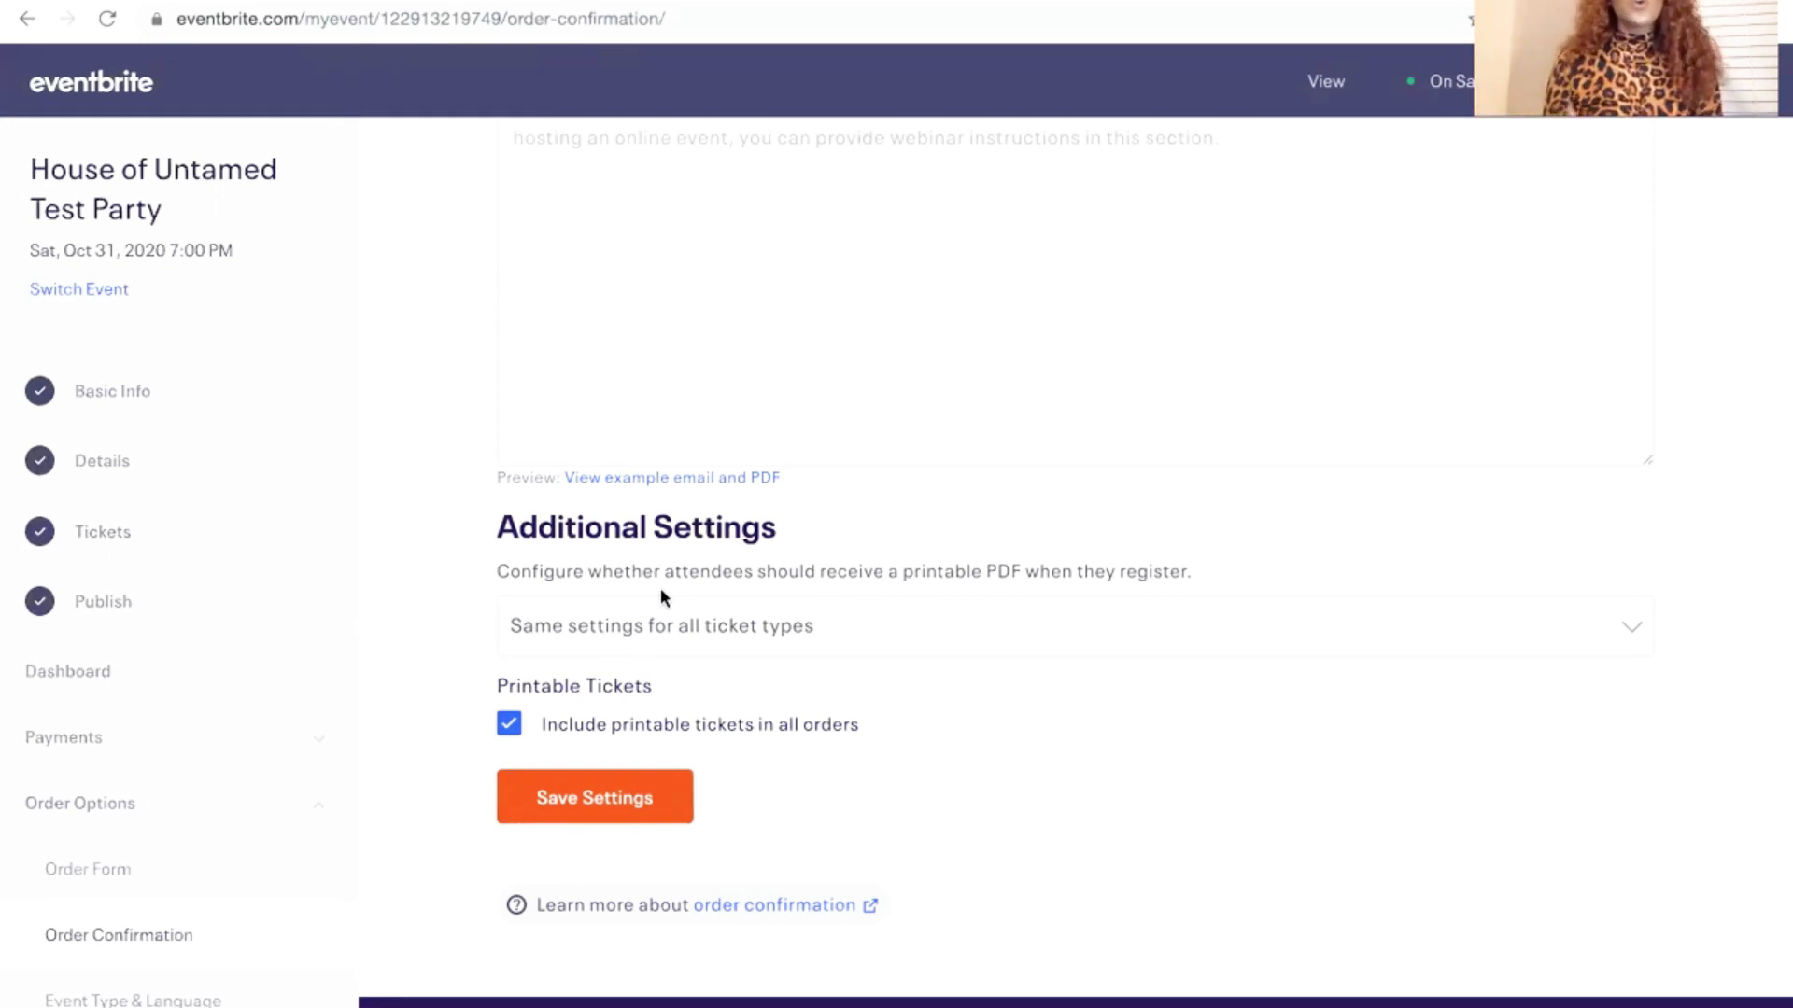
Open the event's Marketing Overview and review its sharing options, exposure channels and other marketing tools
{"action": "scroll", "coordinate": [200, 804], "scroll_direction": "down", "scroll_amount": 5}
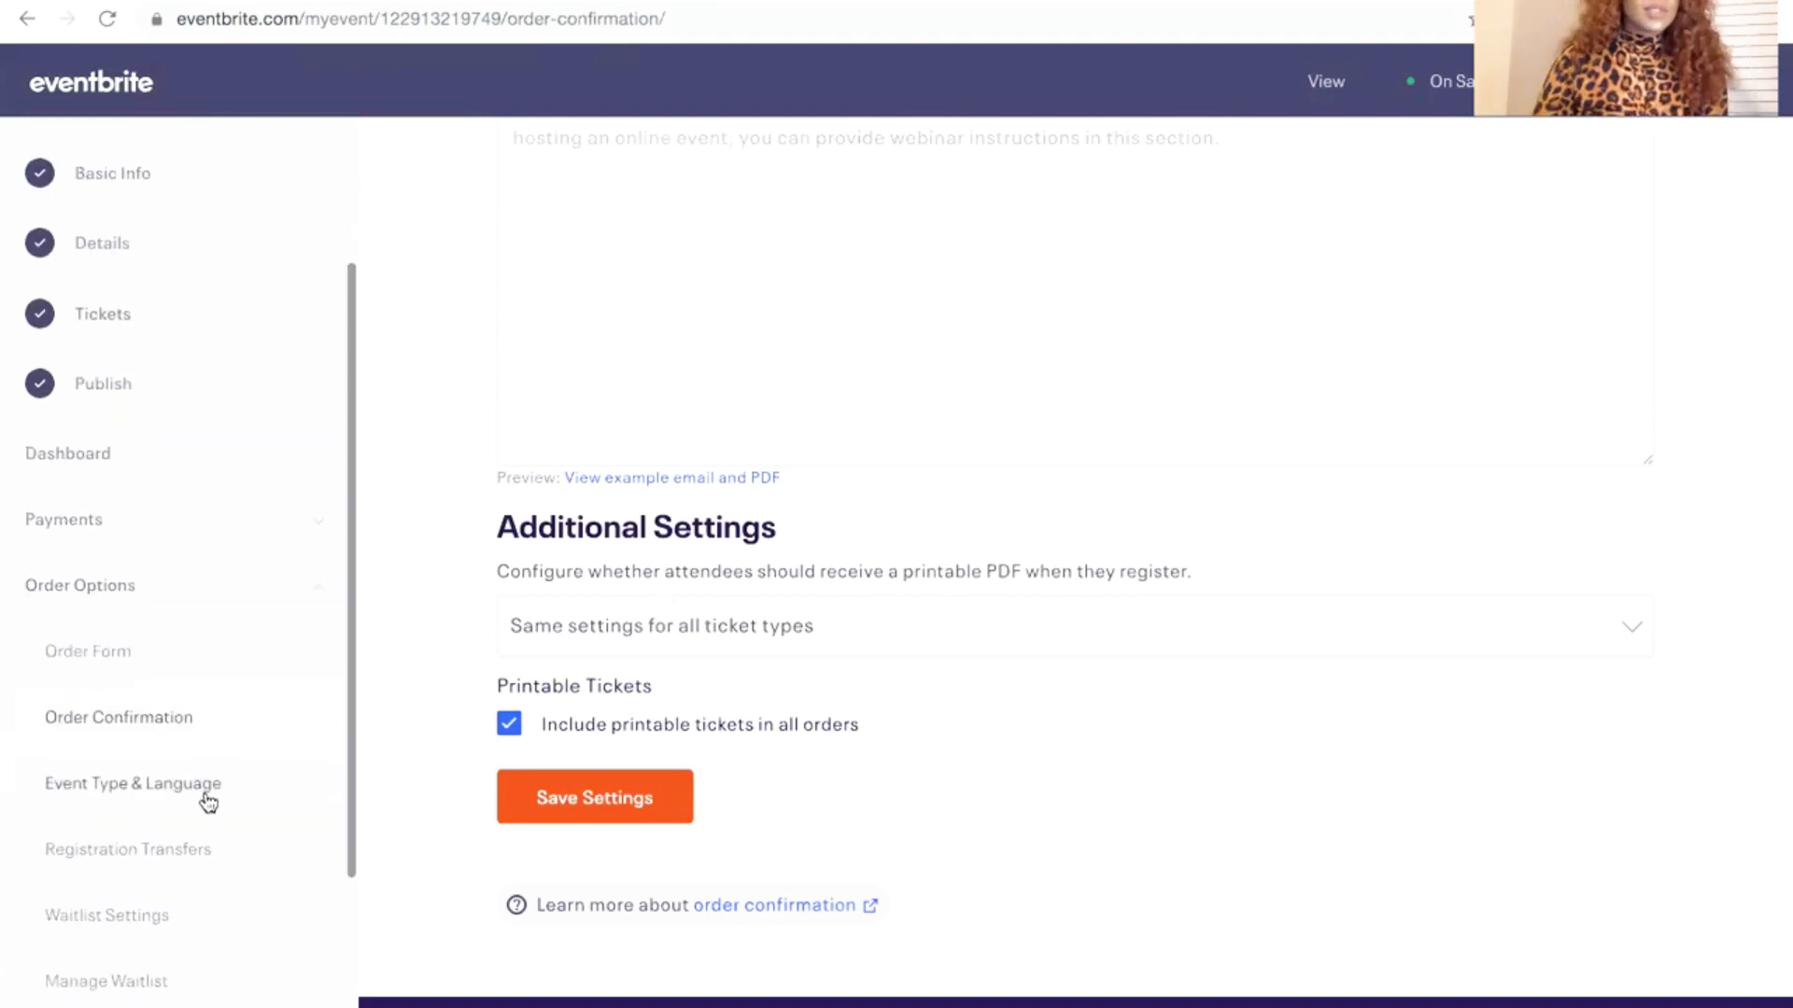
{"action": "scroll", "coordinate": [224, 781], "scroll_direction": "down", "scroll_amount": 1}
{"action": "left_click", "coordinate": [188, 784]}
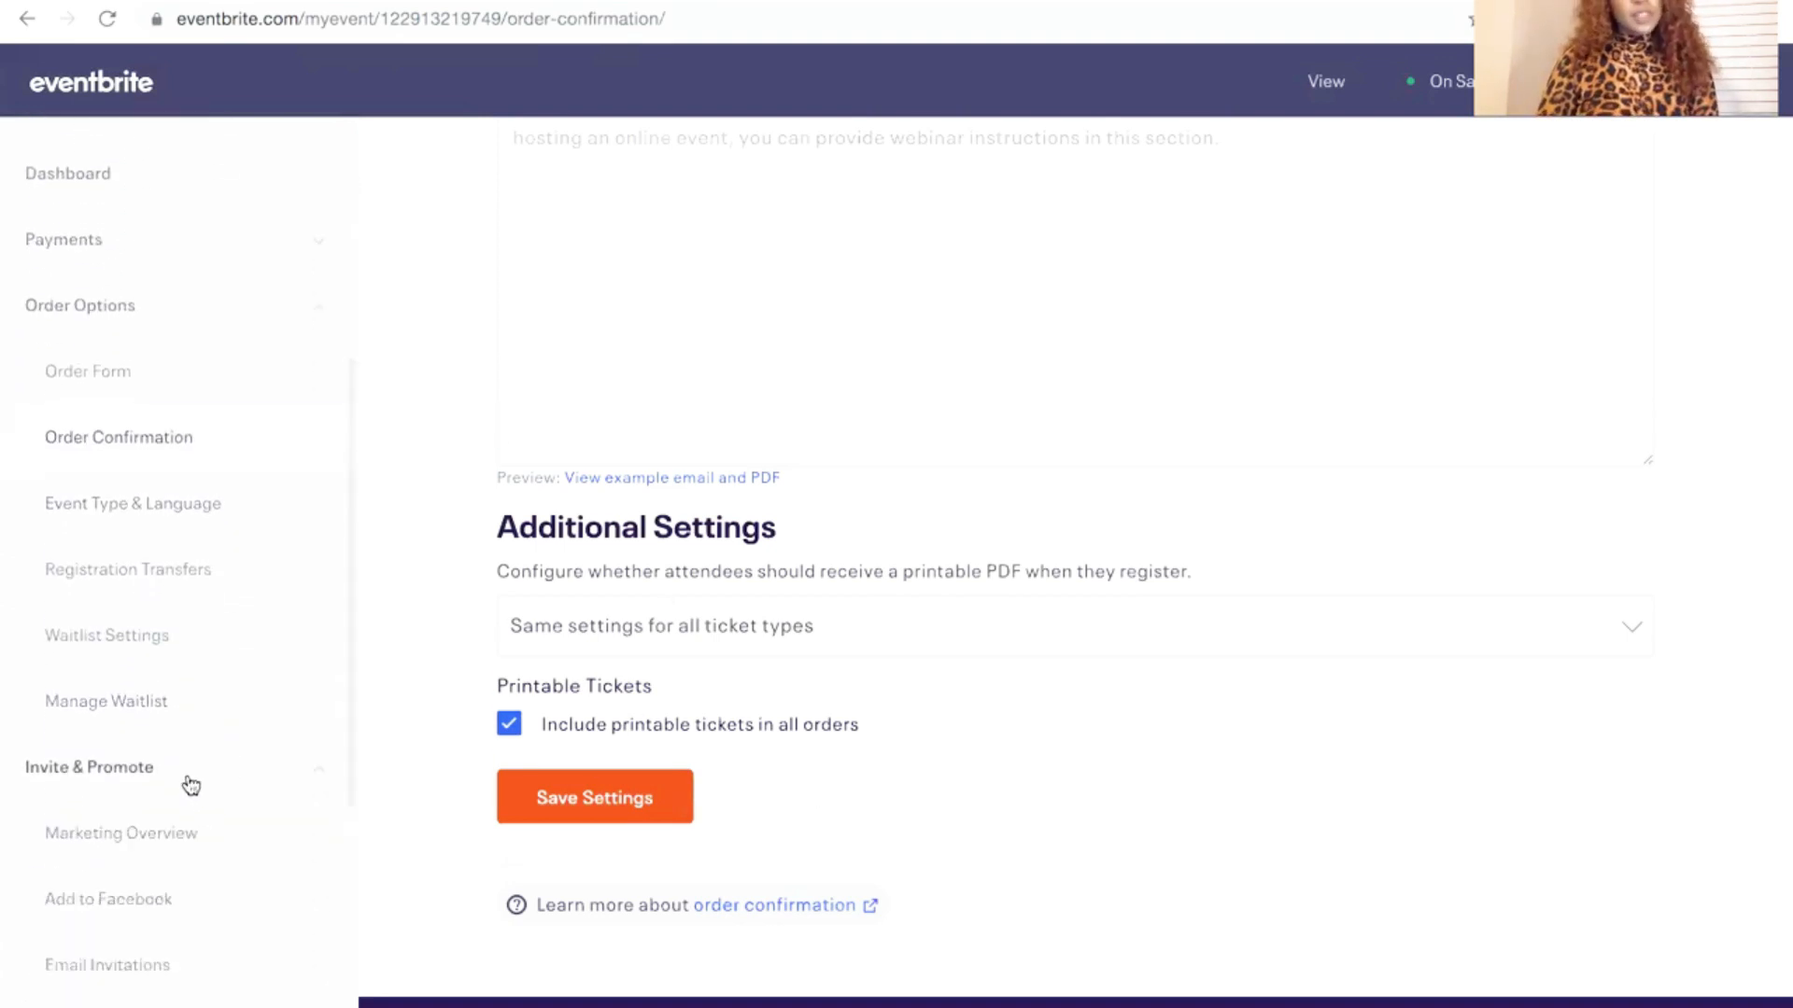
{"action": "scroll", "coordinate": [193, 781], "scroll_direction": "down", "scroll_amount": 3}
{"action": "scroll", "coordinate": [193, 780], "scroll_direction": "down", "scroll_amount": 1}
{"action": "left_click", "coordinate": [145, 538]}
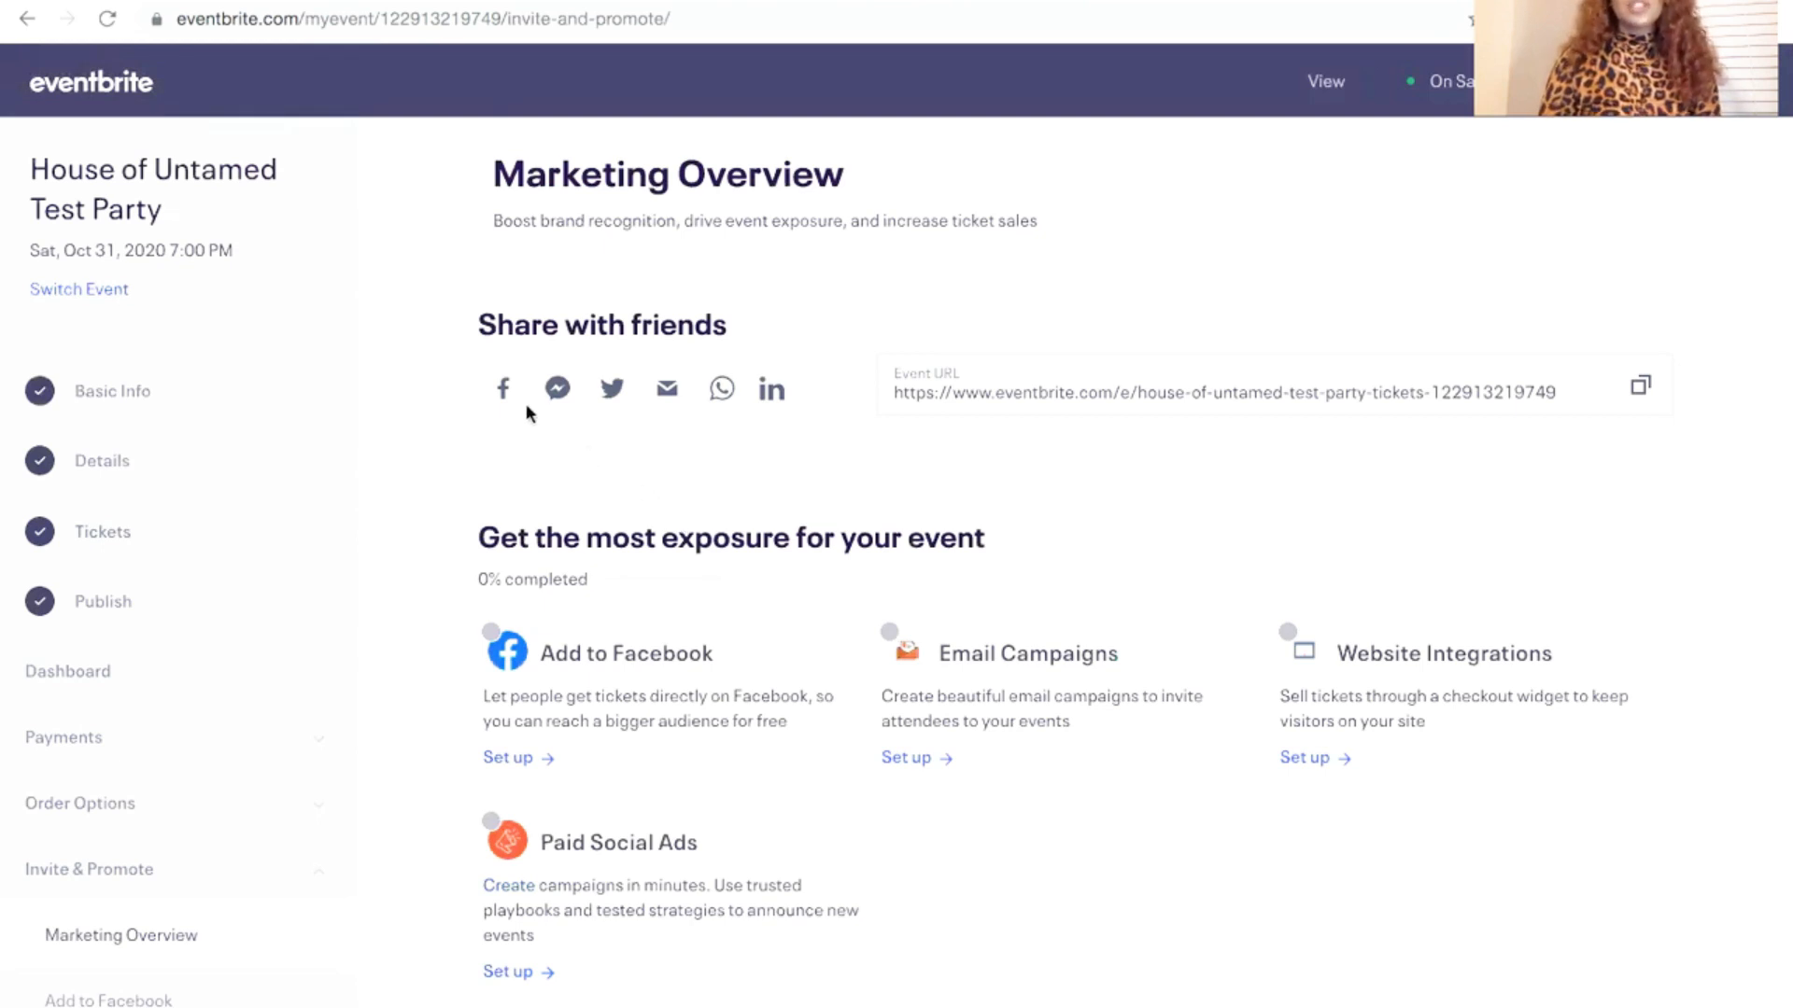
{"action": "scroll", "coordinate": [681, 720], "scroll_direction": "down", "scroll_amount": 5}
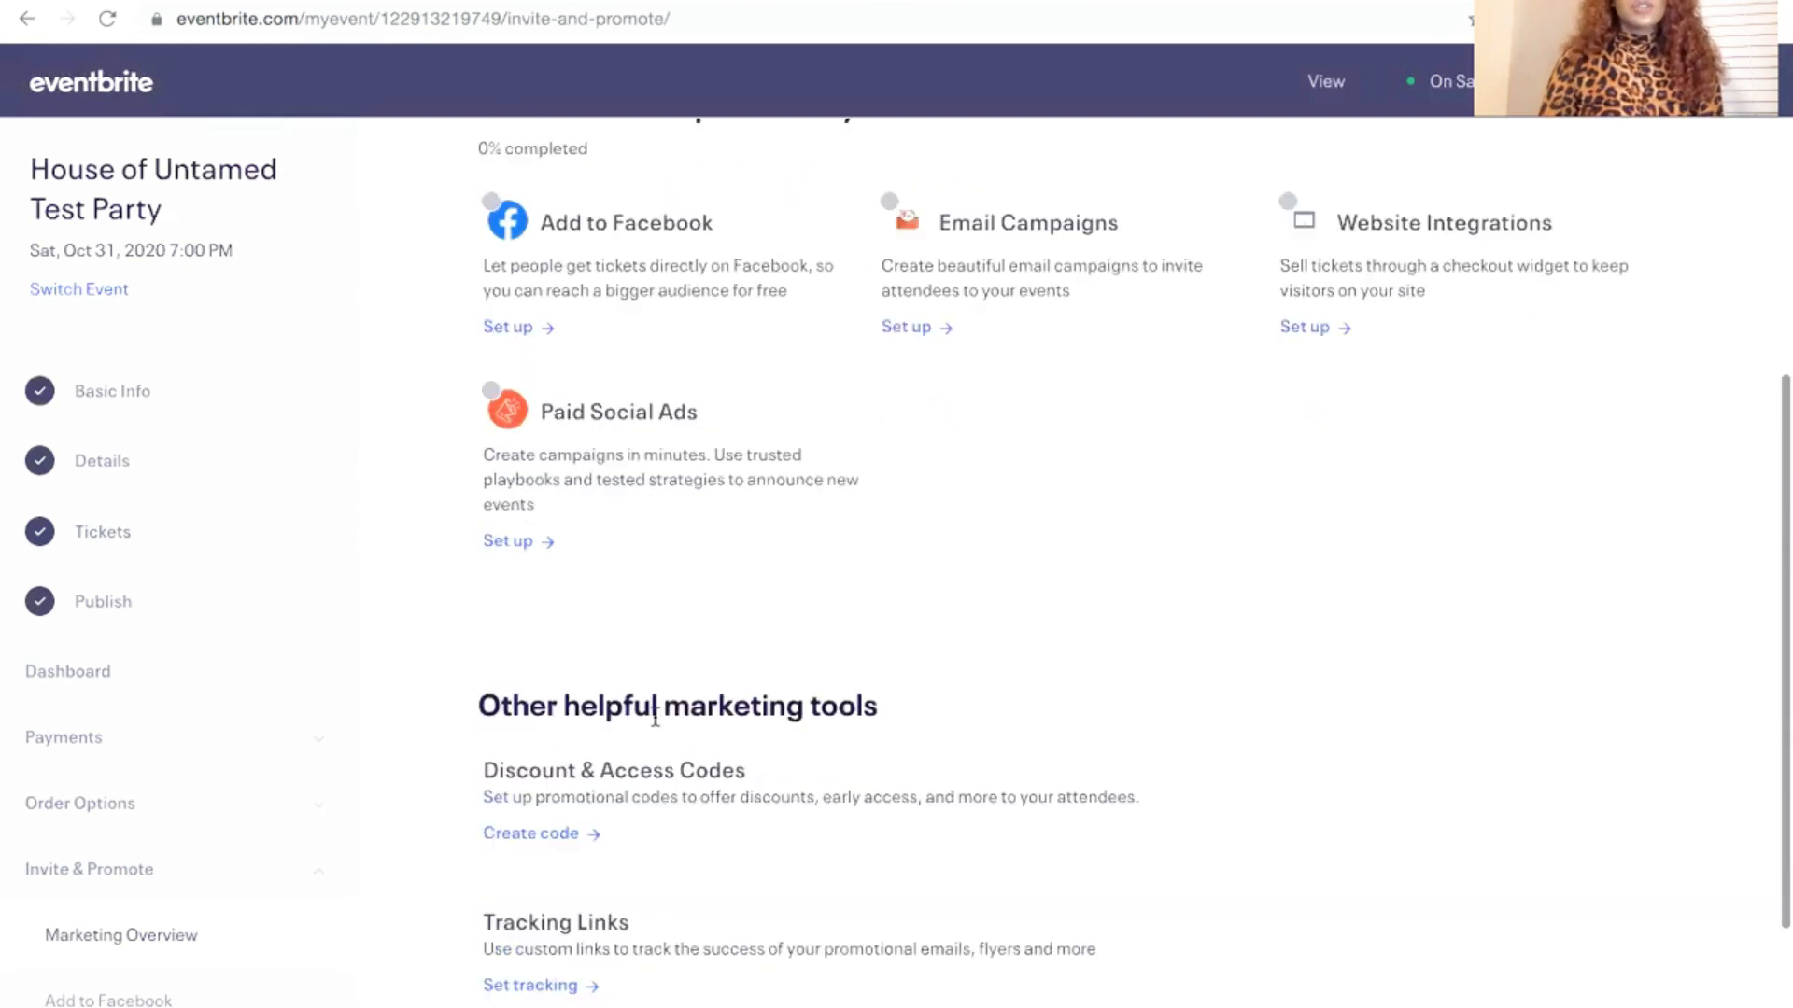
Open the Add to Facebook page, look through the Untamed Speed Dating & Game Night event on Facebook, and return to Eventbrite
{"action": "left_click", "coordinate": [118, 692]}
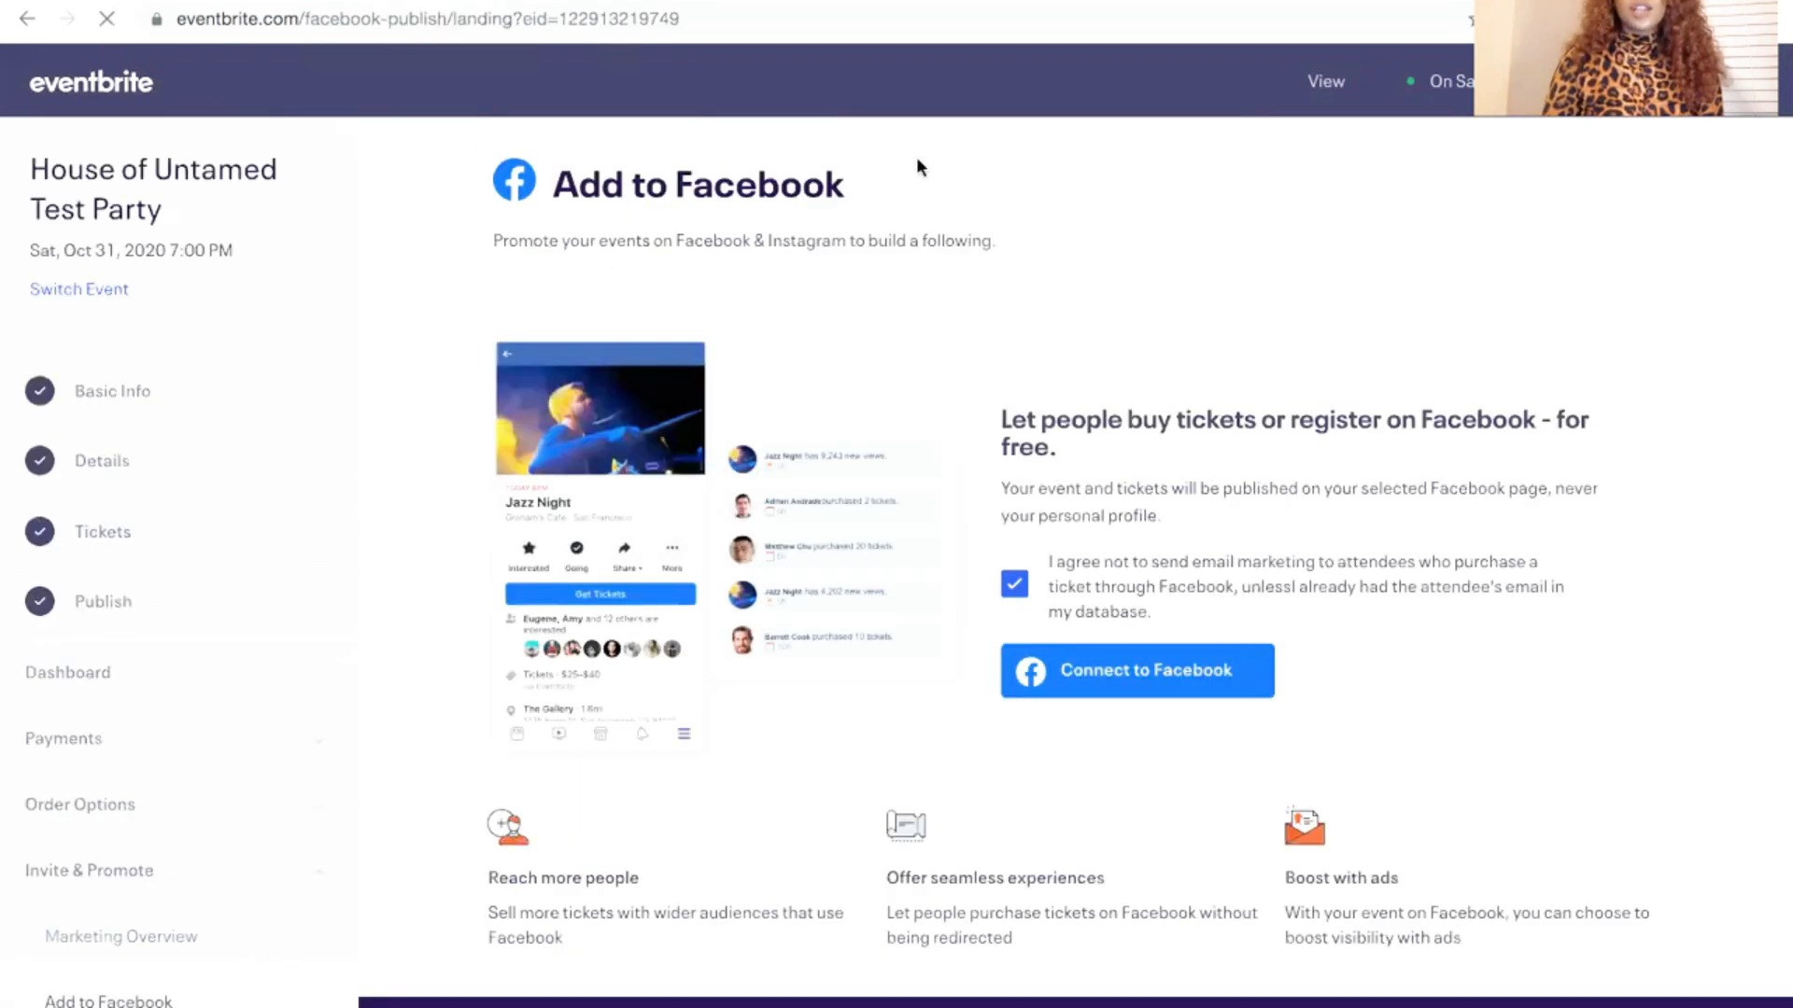
{"action": "left_click", "coordinate": [1033, 2]}
{"action": "scroll", "coordinate": [723, 412], "scroll_direction": "down", "scroll_amount": 15}
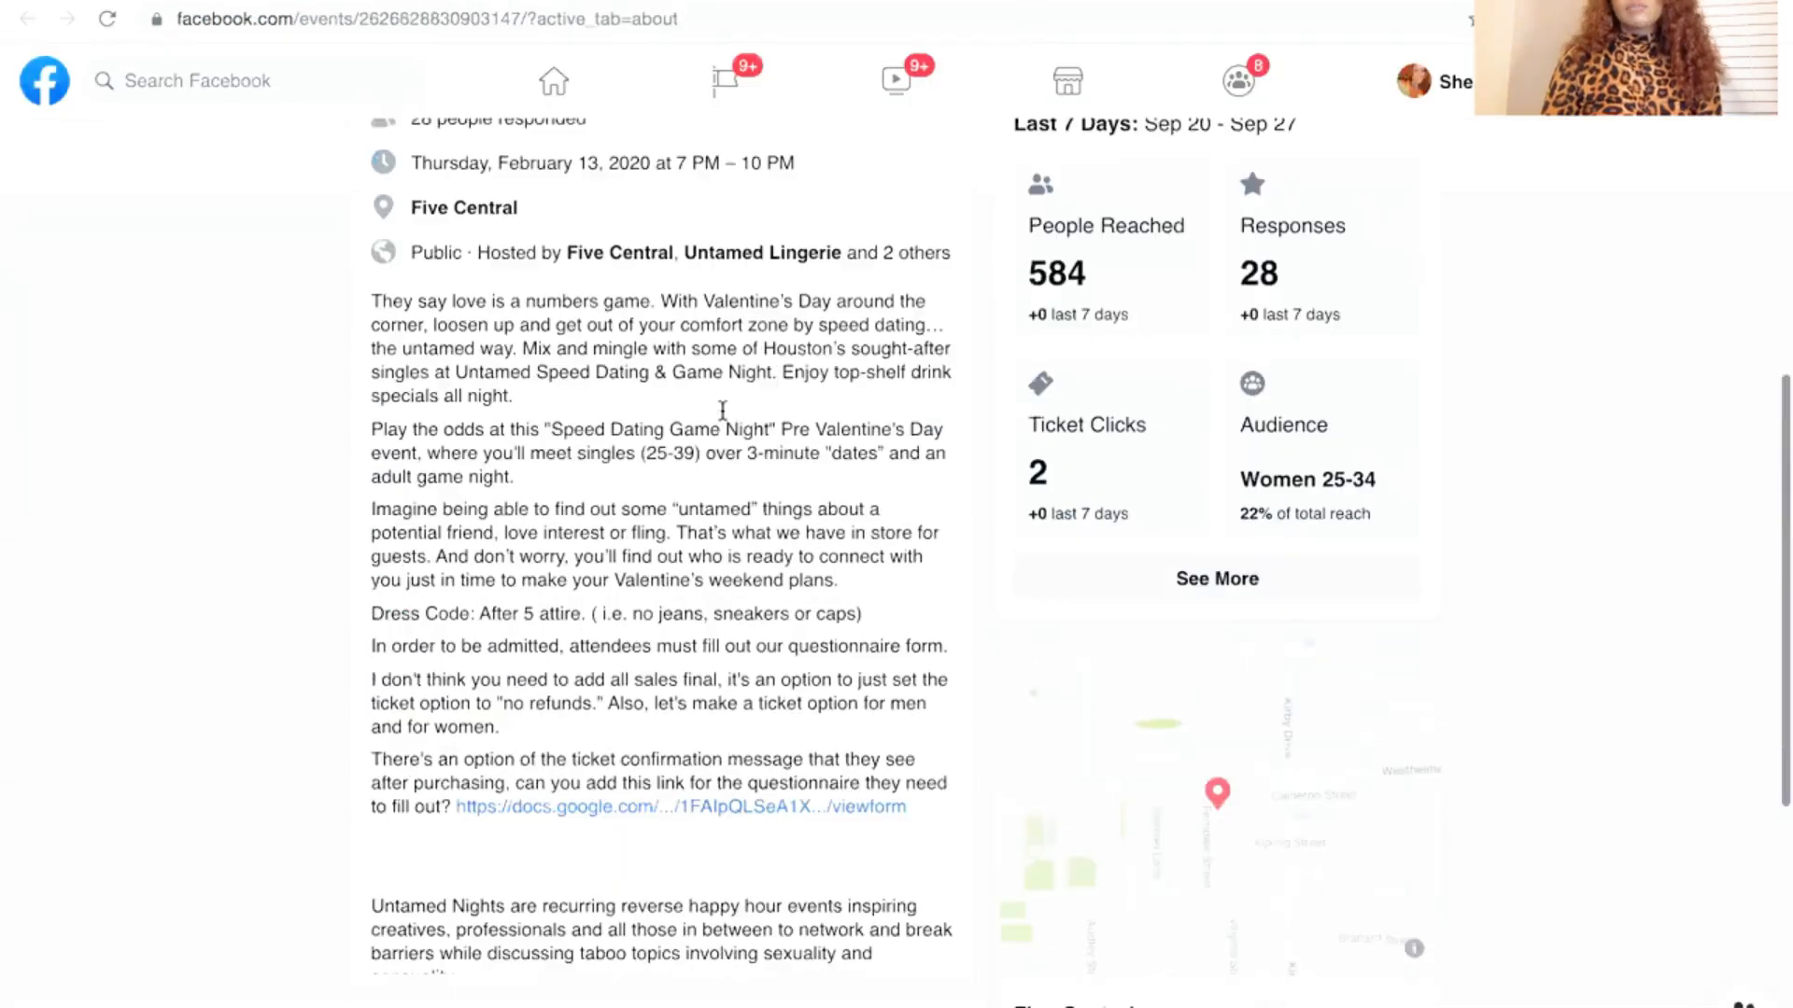
{"action": "scroll", "coordinate": [724, 418], "scroll_direction": "up", "scroll_amount": 15}
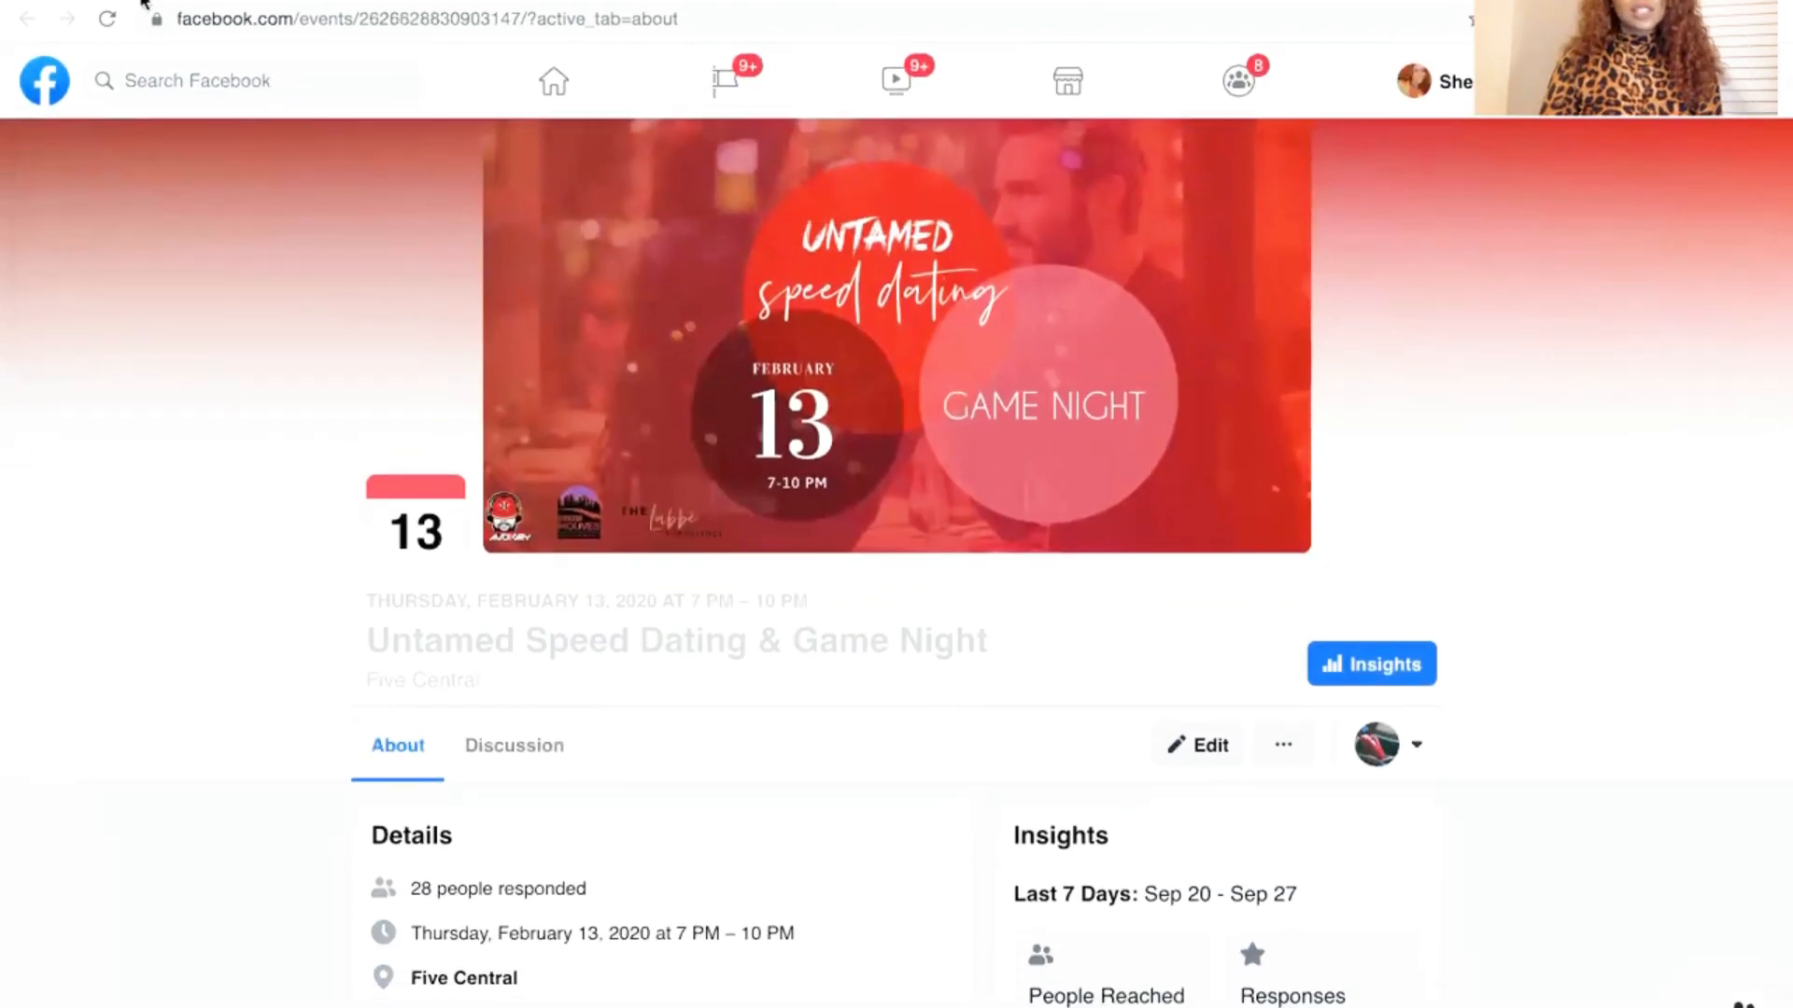
{"action": "left_click", "coordinate": [143, 2]}
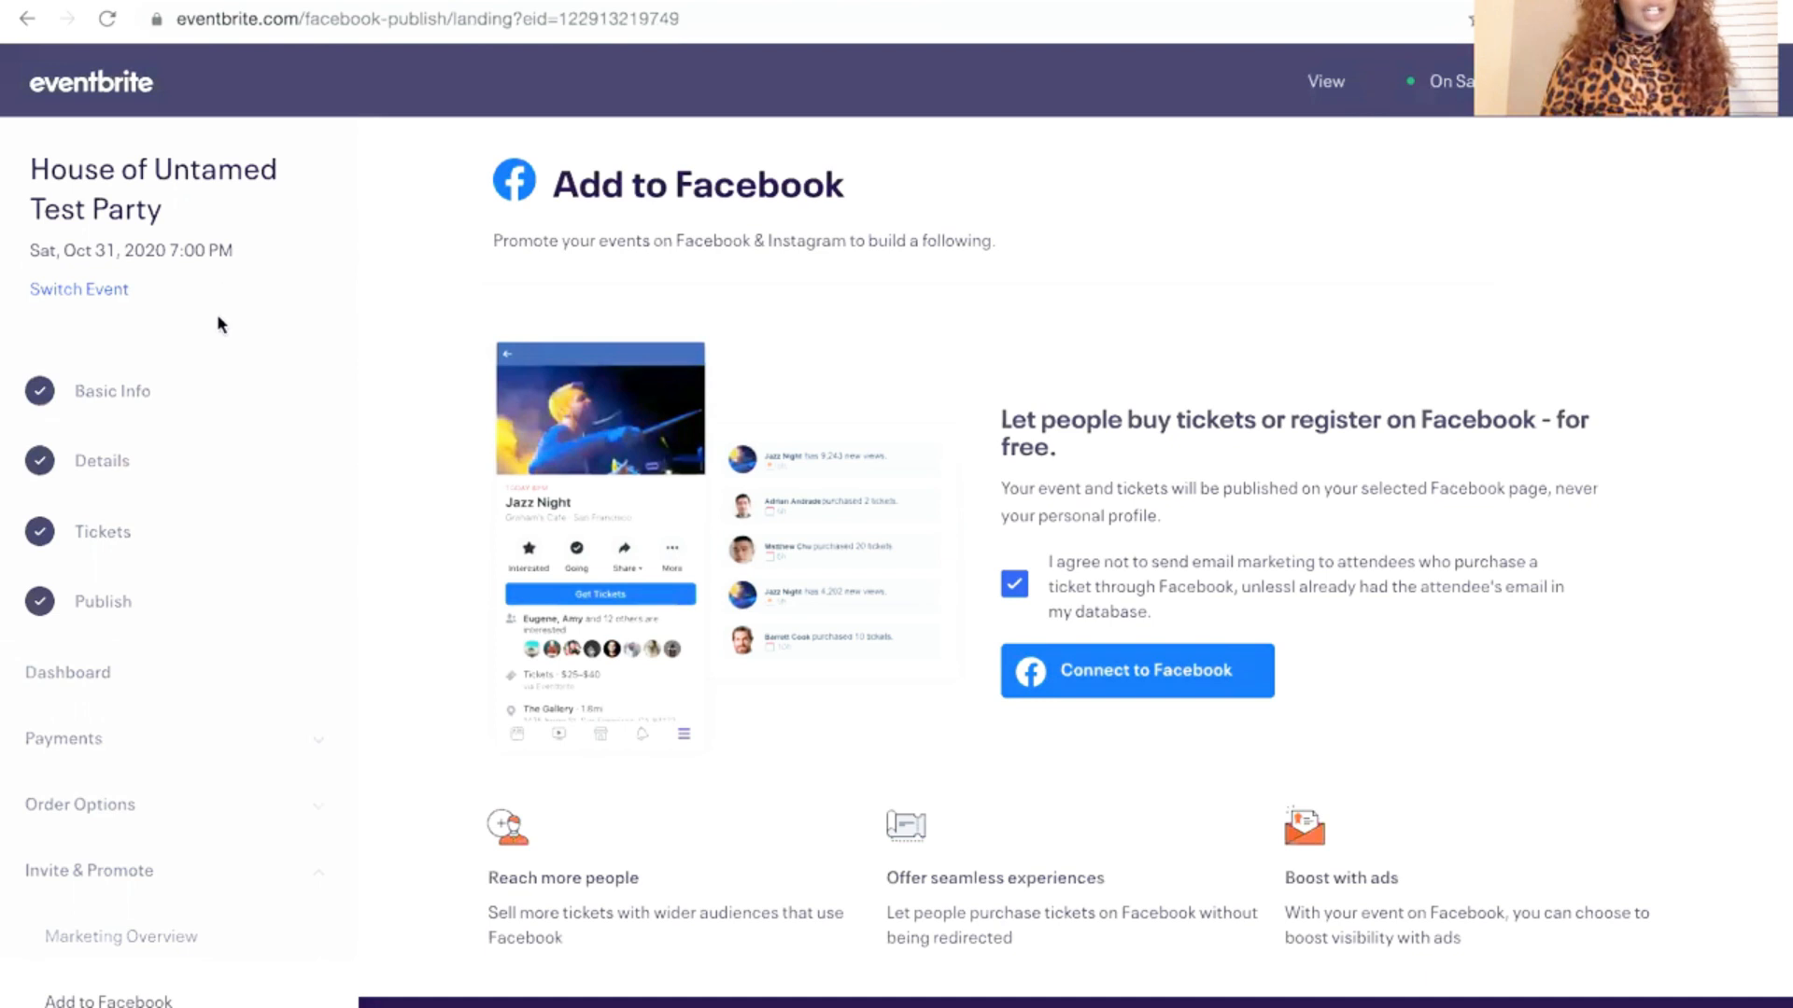
Look at the Paid Social Ads page and review the Website Integrations option for selling tickets on a website
{"action": "scroll", "coordinate": [124, 480], "scroll_direction": "down", "scroll_amount": 6}
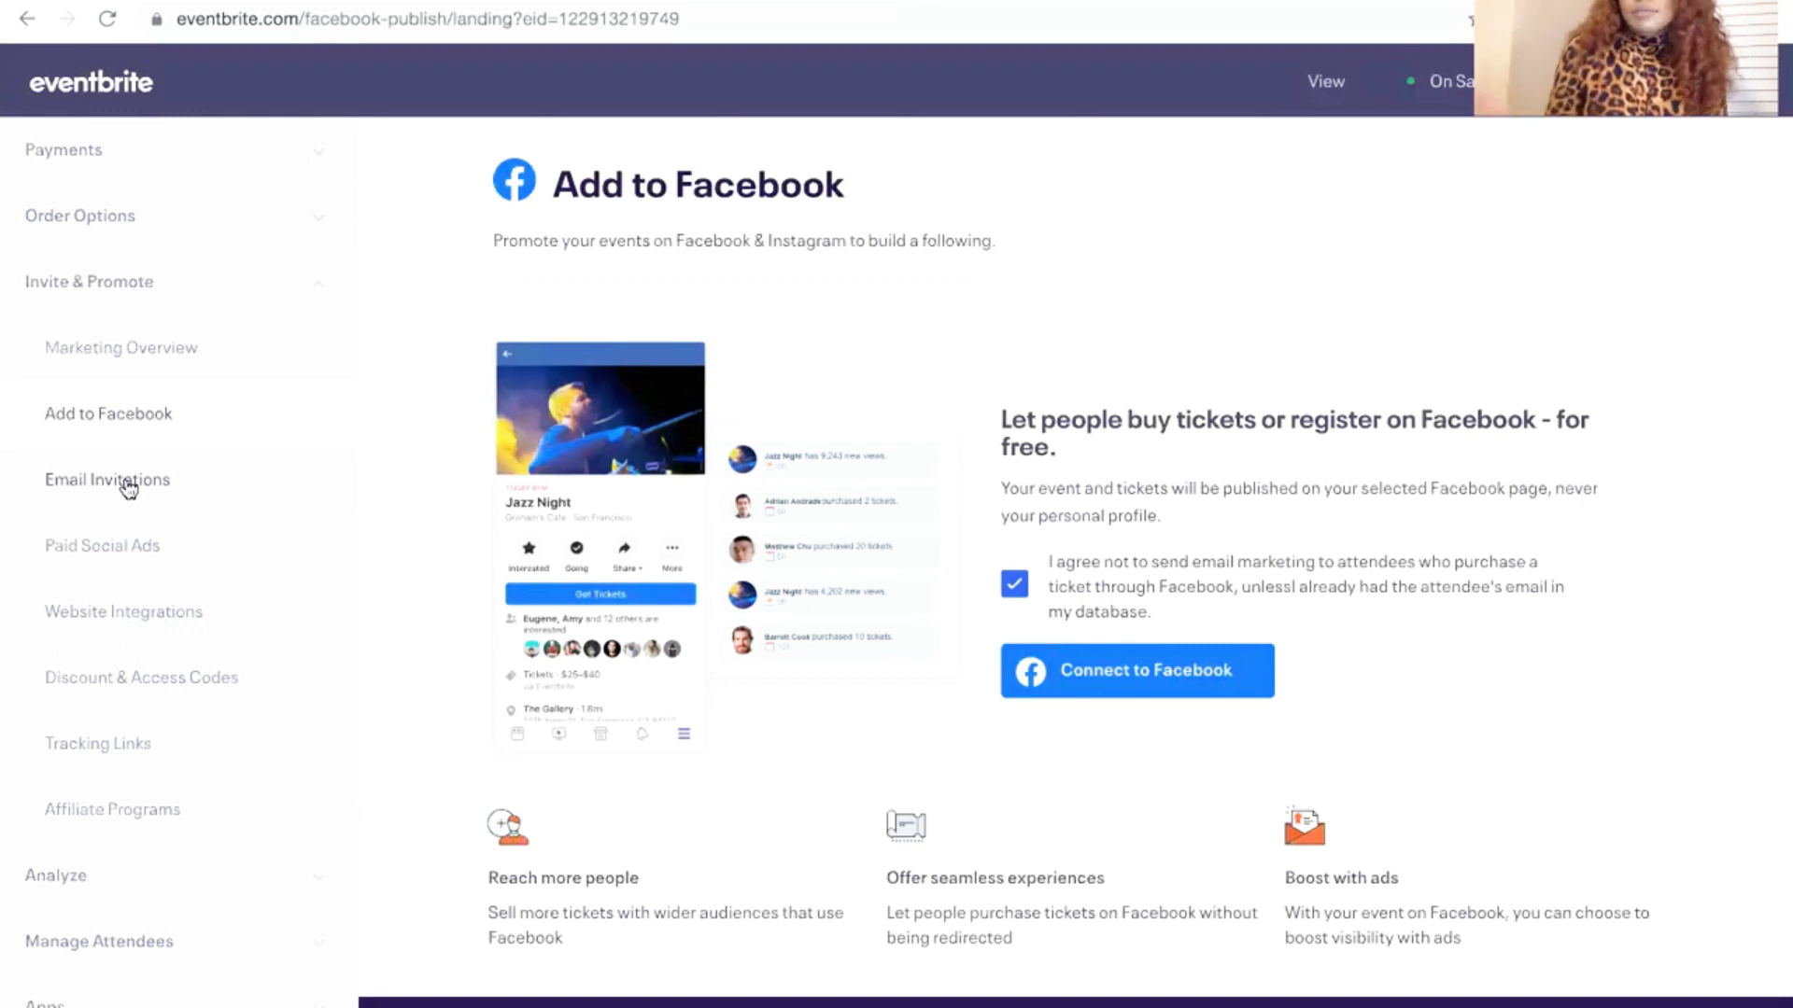
{"action": "left_click", "coordinate": [125, 557]}
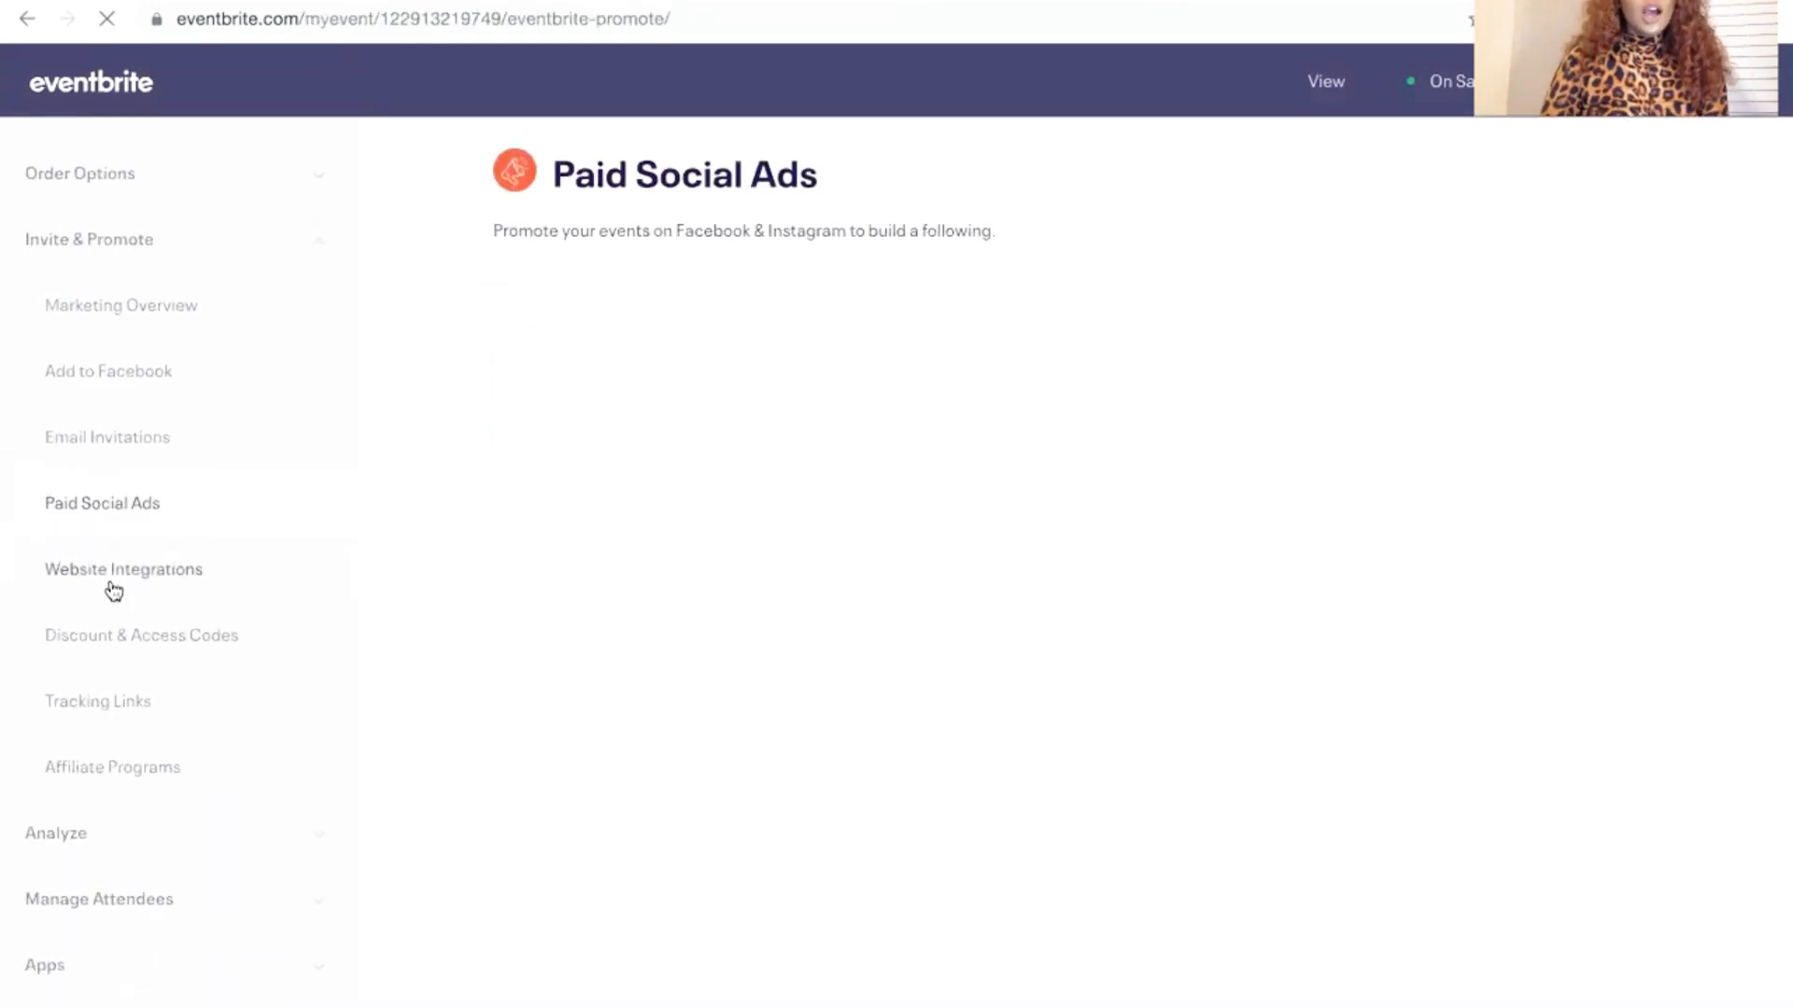
{"action": "left_click", "coordinate": [111, 592]}
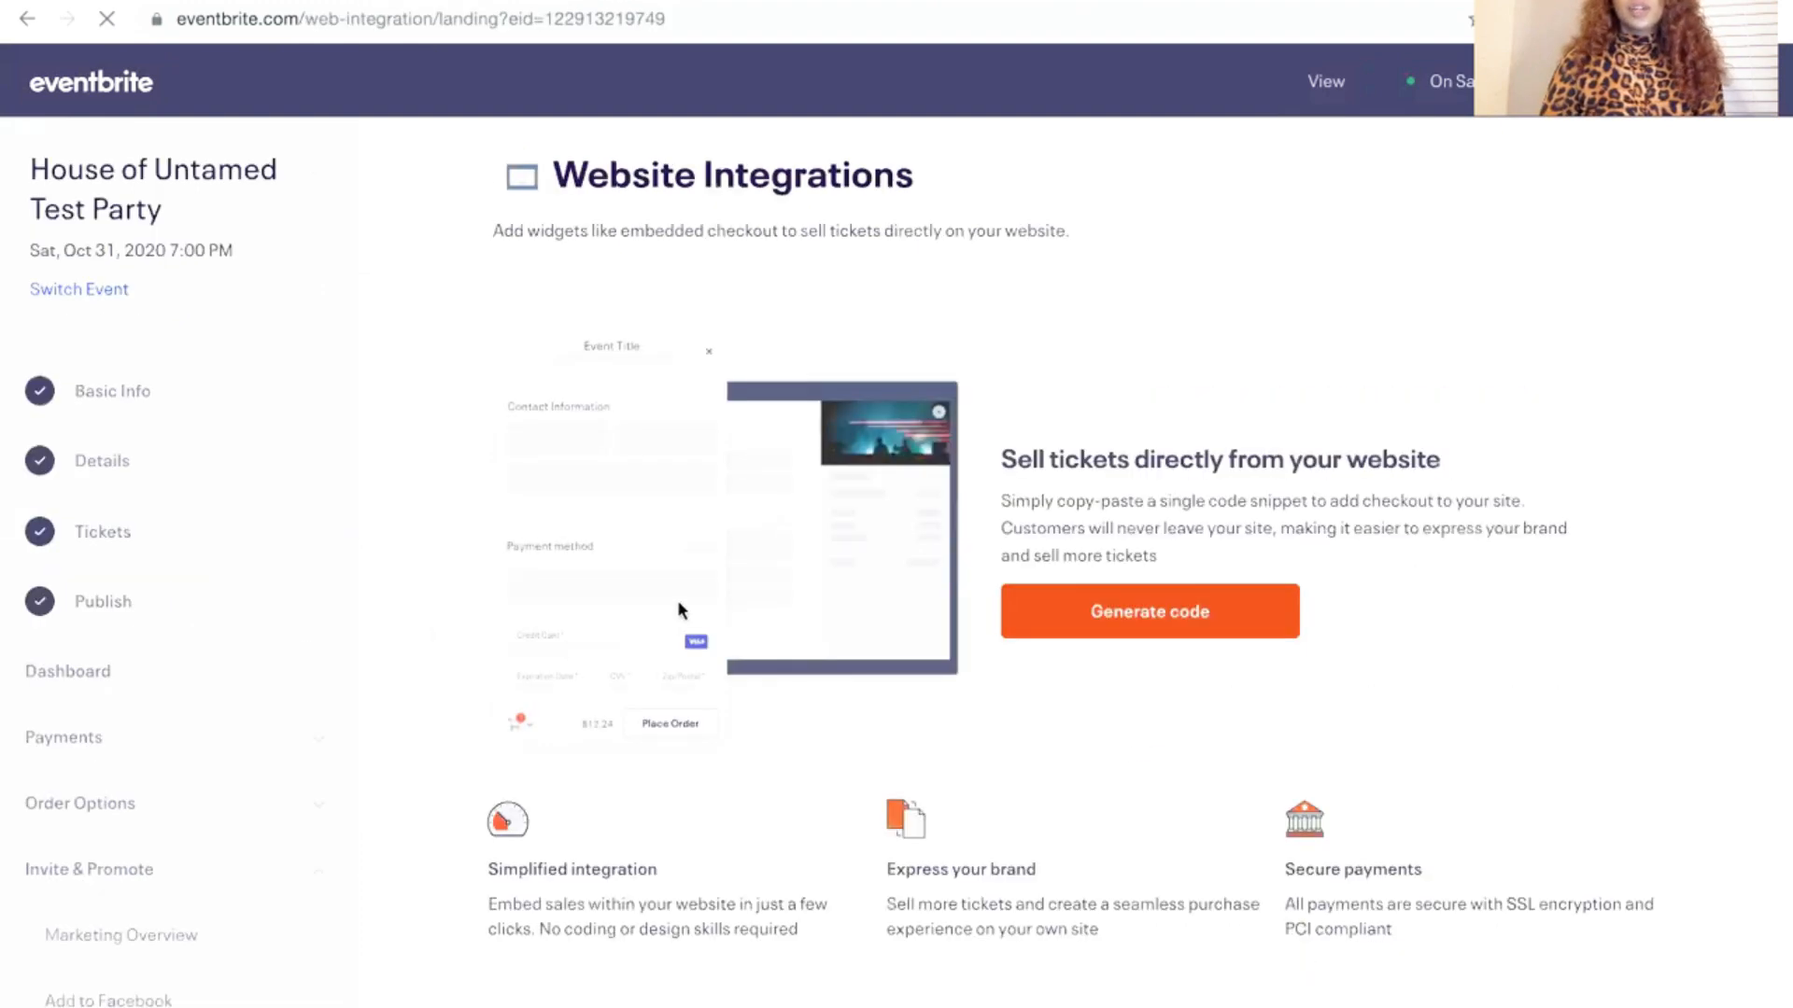
{"action": "scroll", "coordinate": [676, 600], "scroll_direction": "down", "scroll_amount": 1}
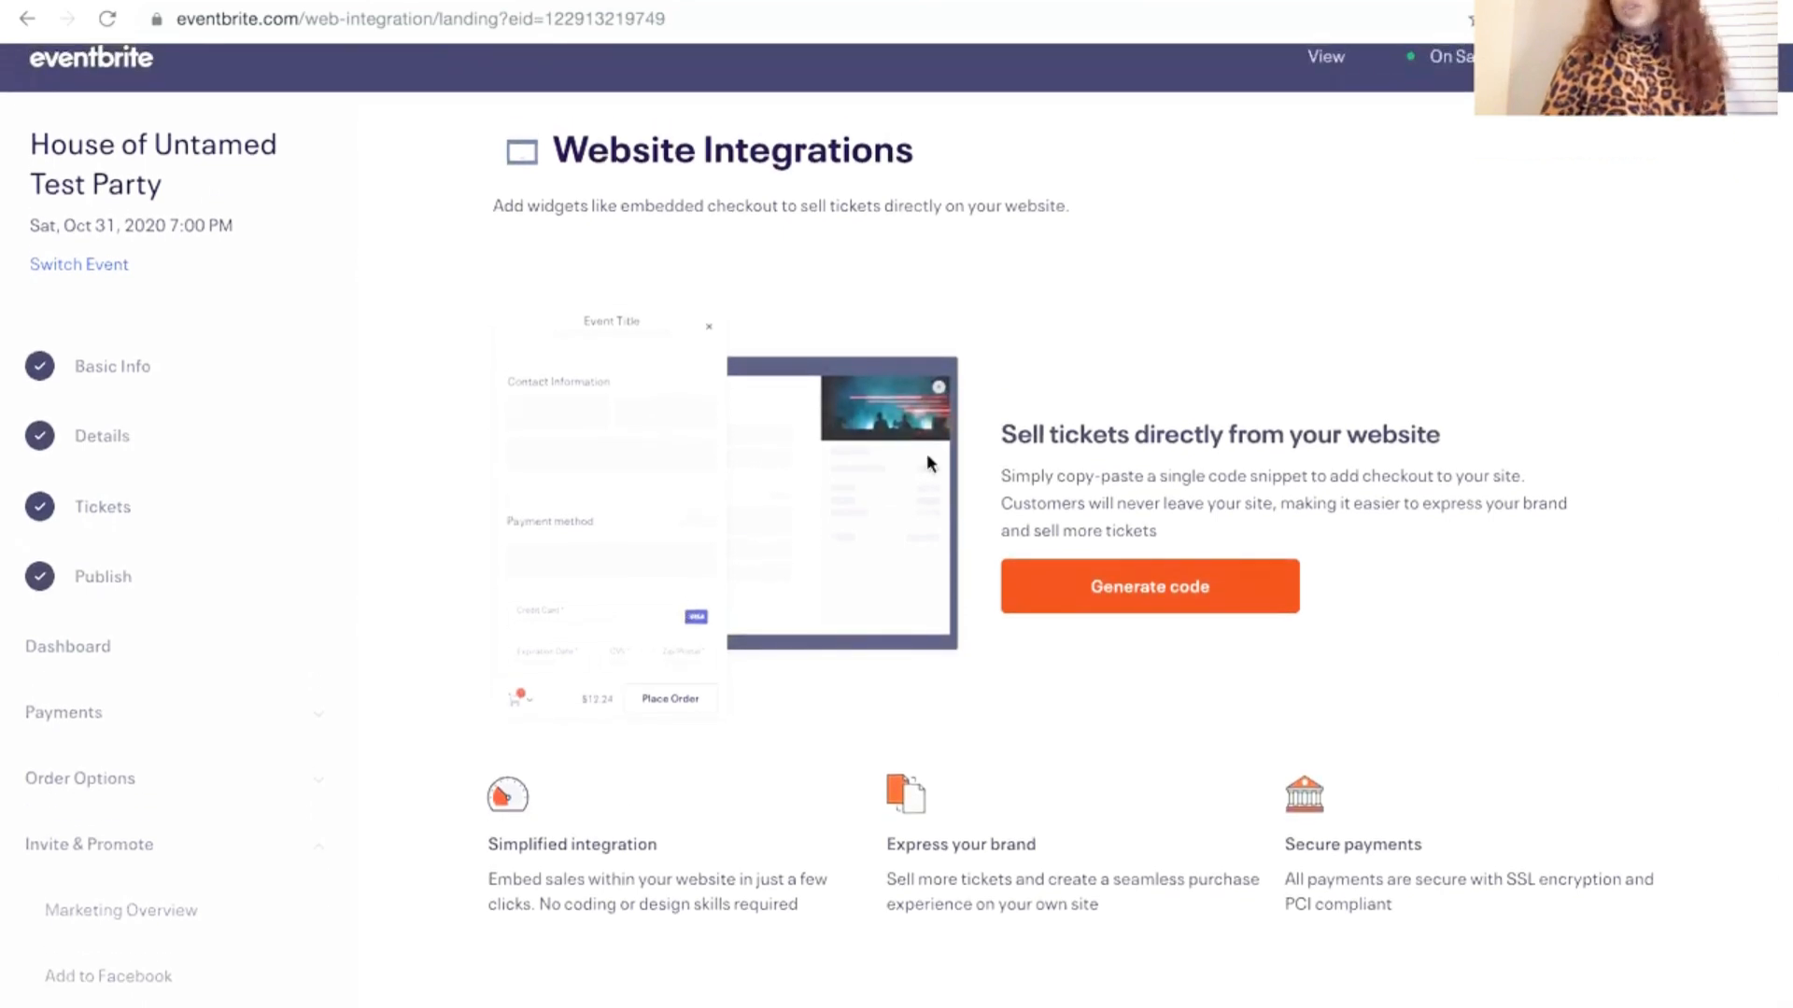
Open Discount & Access Codes and review the event specific codes and recommended apps
{"action": "scroll", "coordinate": [222, 691], "scroll_direction": "down", "scroll_amount": 3}
{"action": "scroll", "coordinate": [222, 691], "scroll_direction": "down", "scroll_amount": 3}
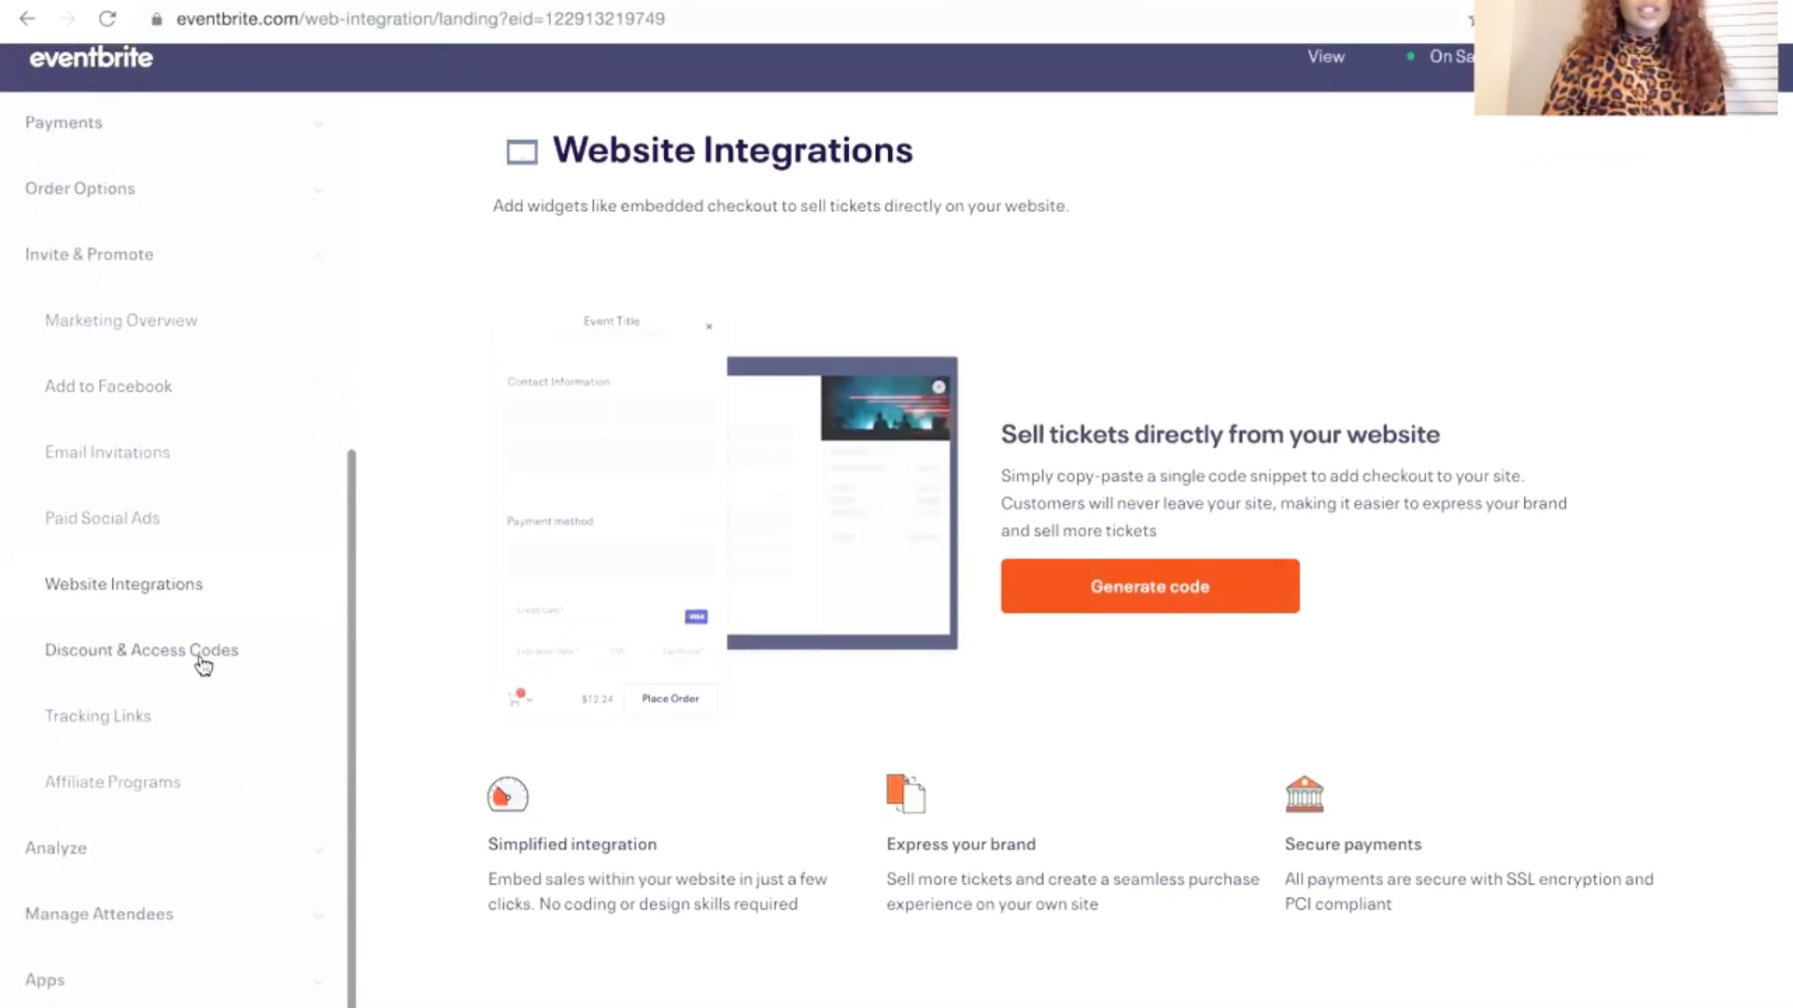
{"action": "left_click", "coordinate": [199, 653]}
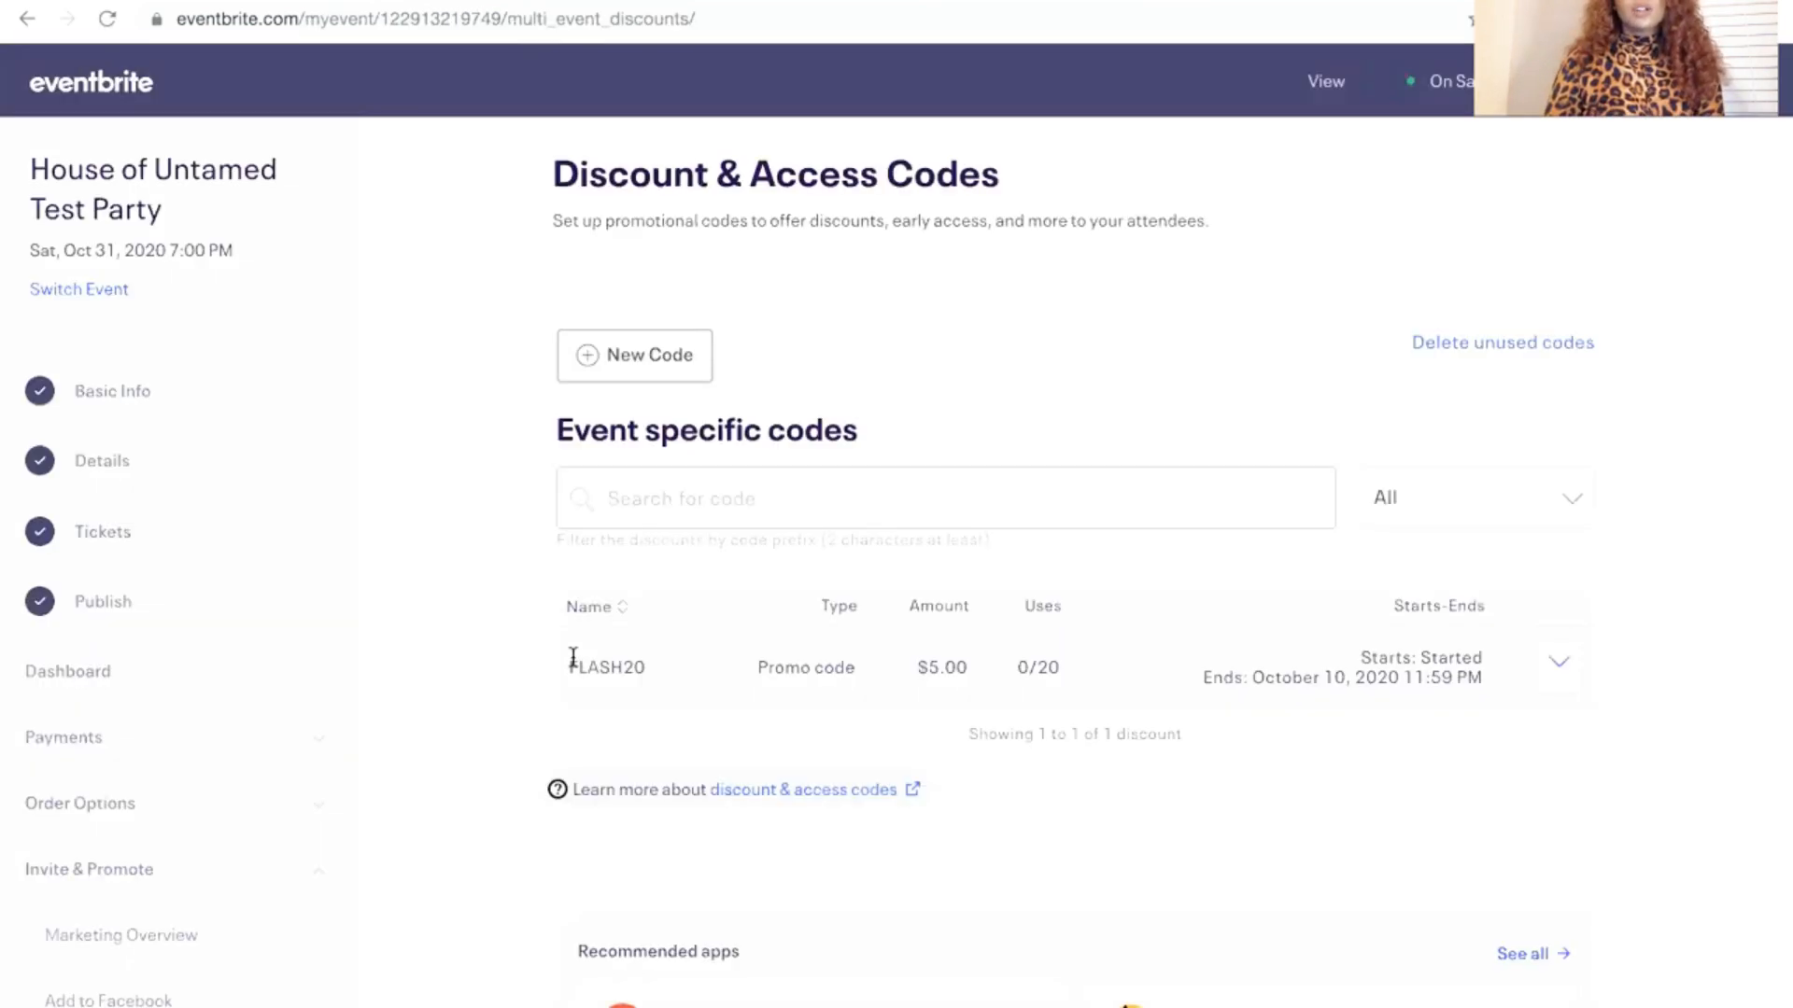
{"action": "scroll", "coordinate": [570, 653], "scroll_direction": "down", "scroll_amount": 3}
Open the Tracking Links page and examine the form for creating a new tracking link
{"action": "scroll", "coordinate": [210, 841], "scroll_direction": "down", "scroll_amount": 7}
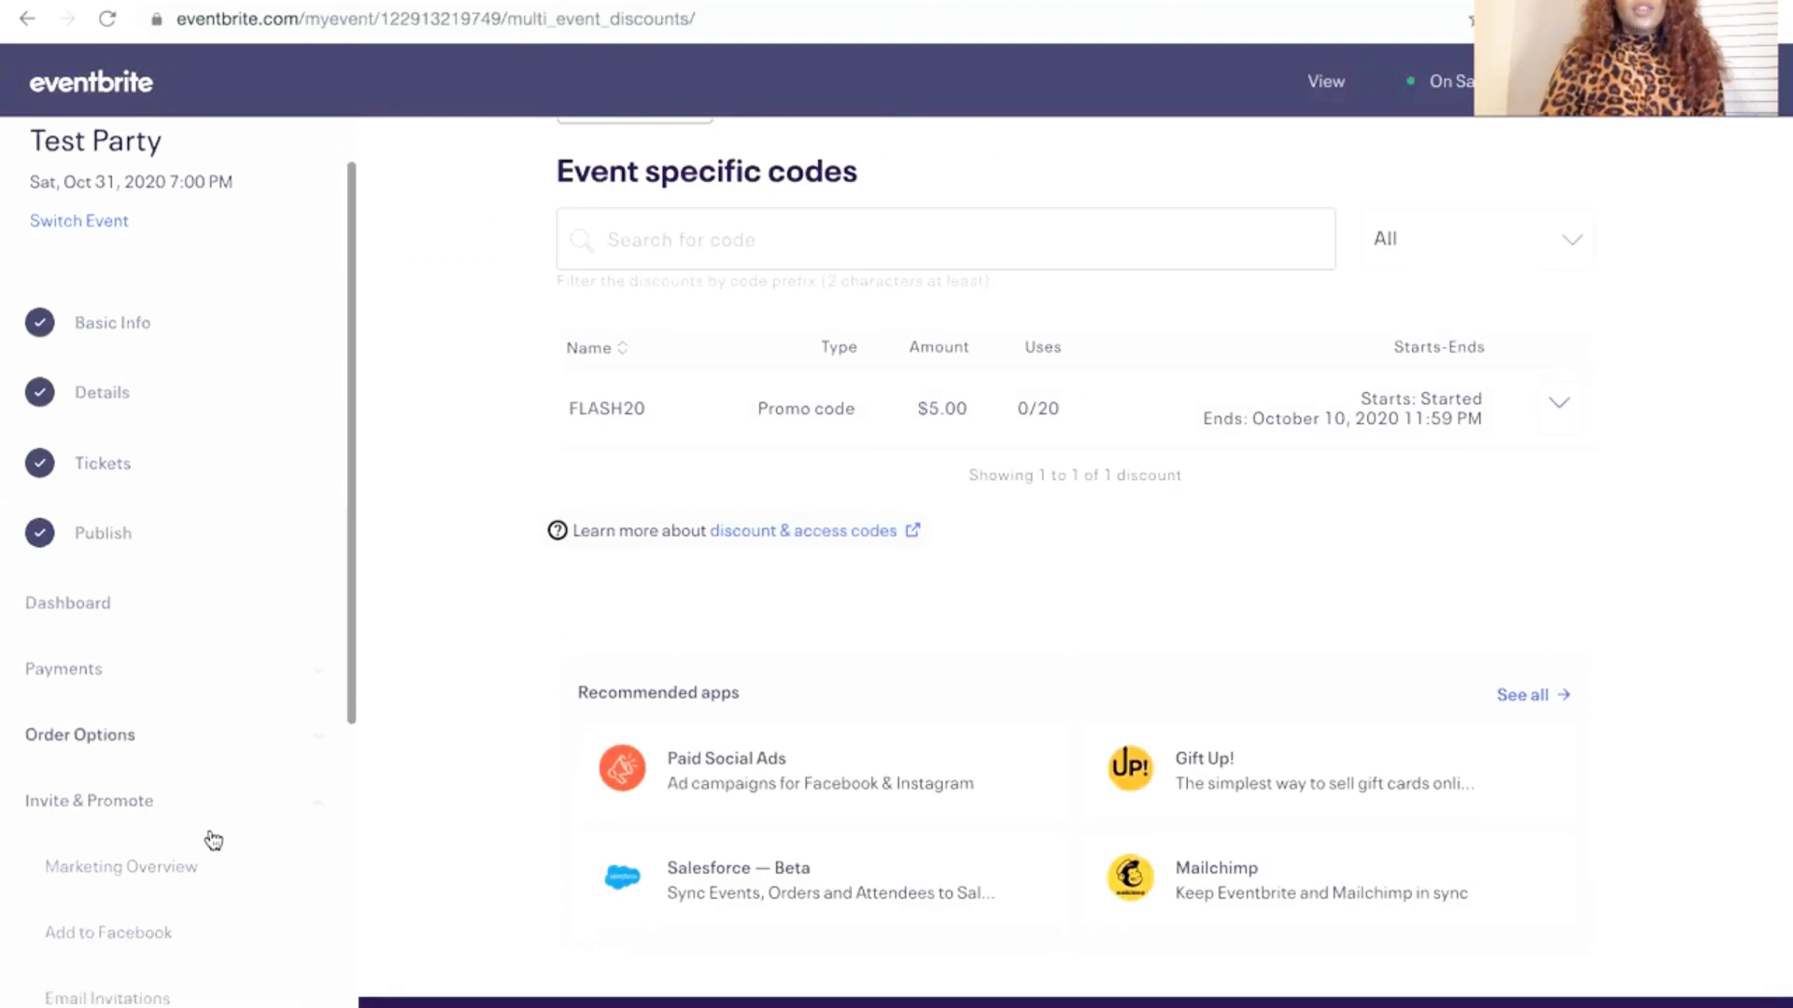
{"action": "left_click", "coordinate": [163, 707]}
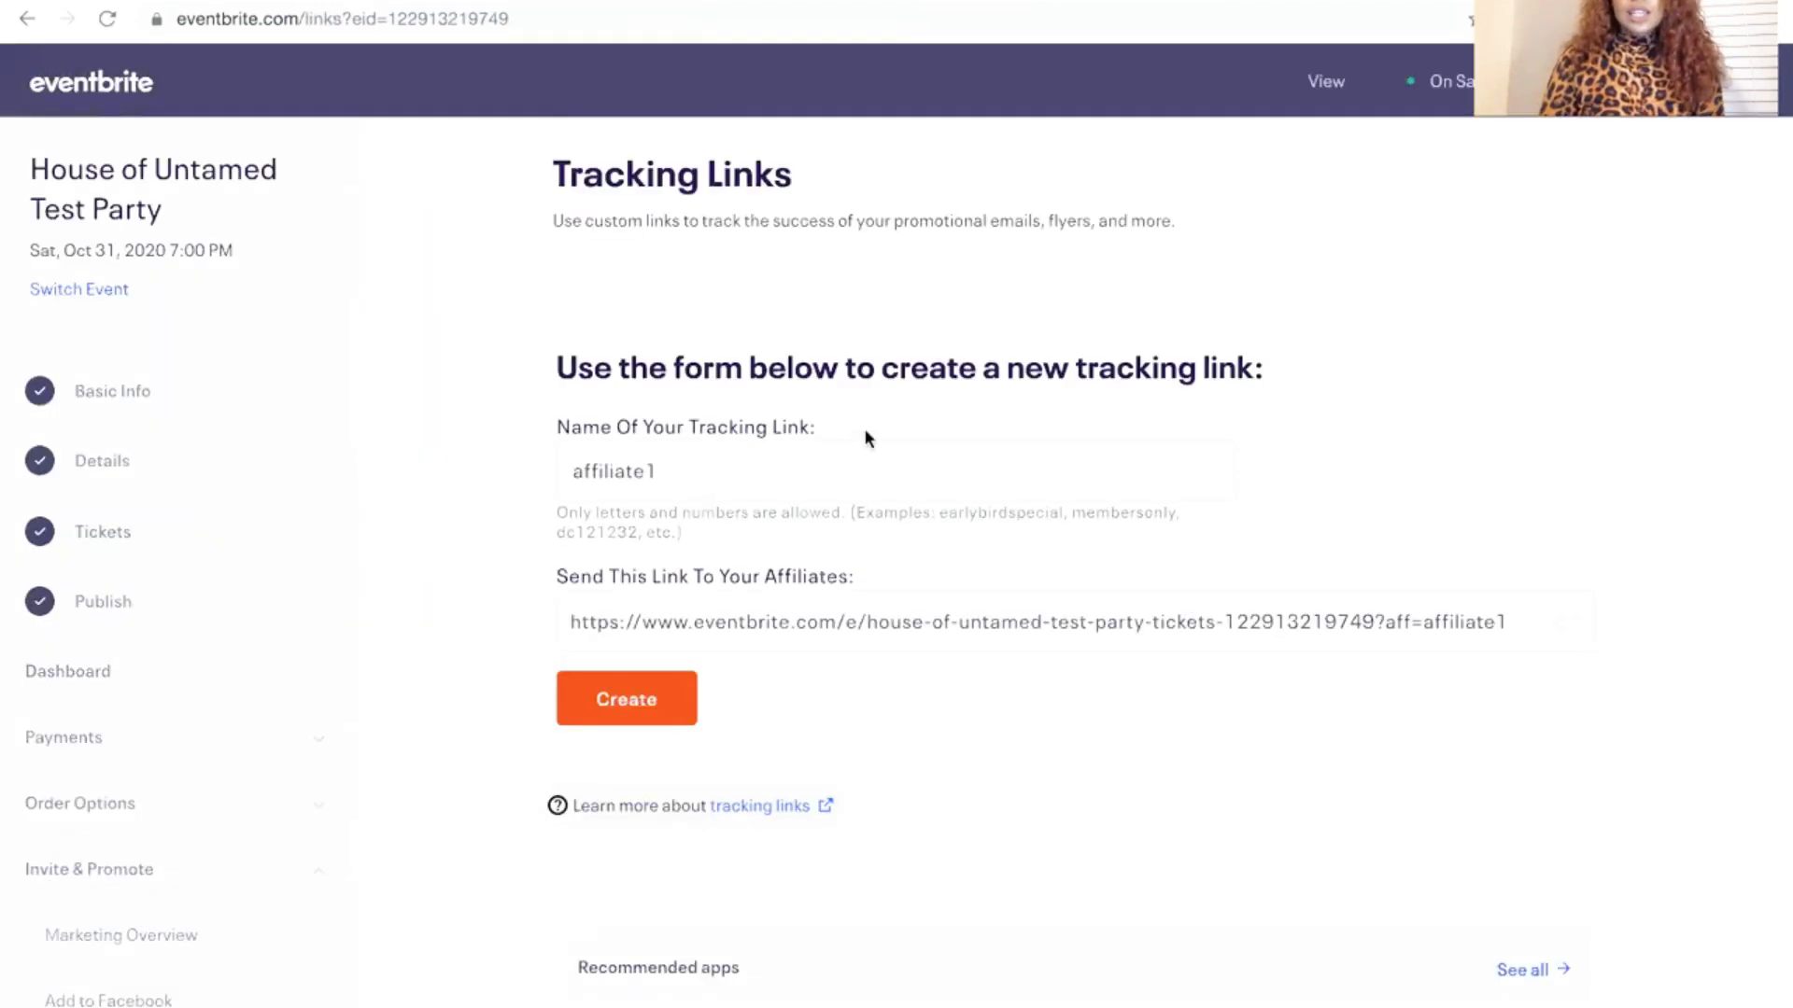
{"action": "scroll", "coordinate": [902, 385], "scroll_direction": "down", "scroll_amount": 3}
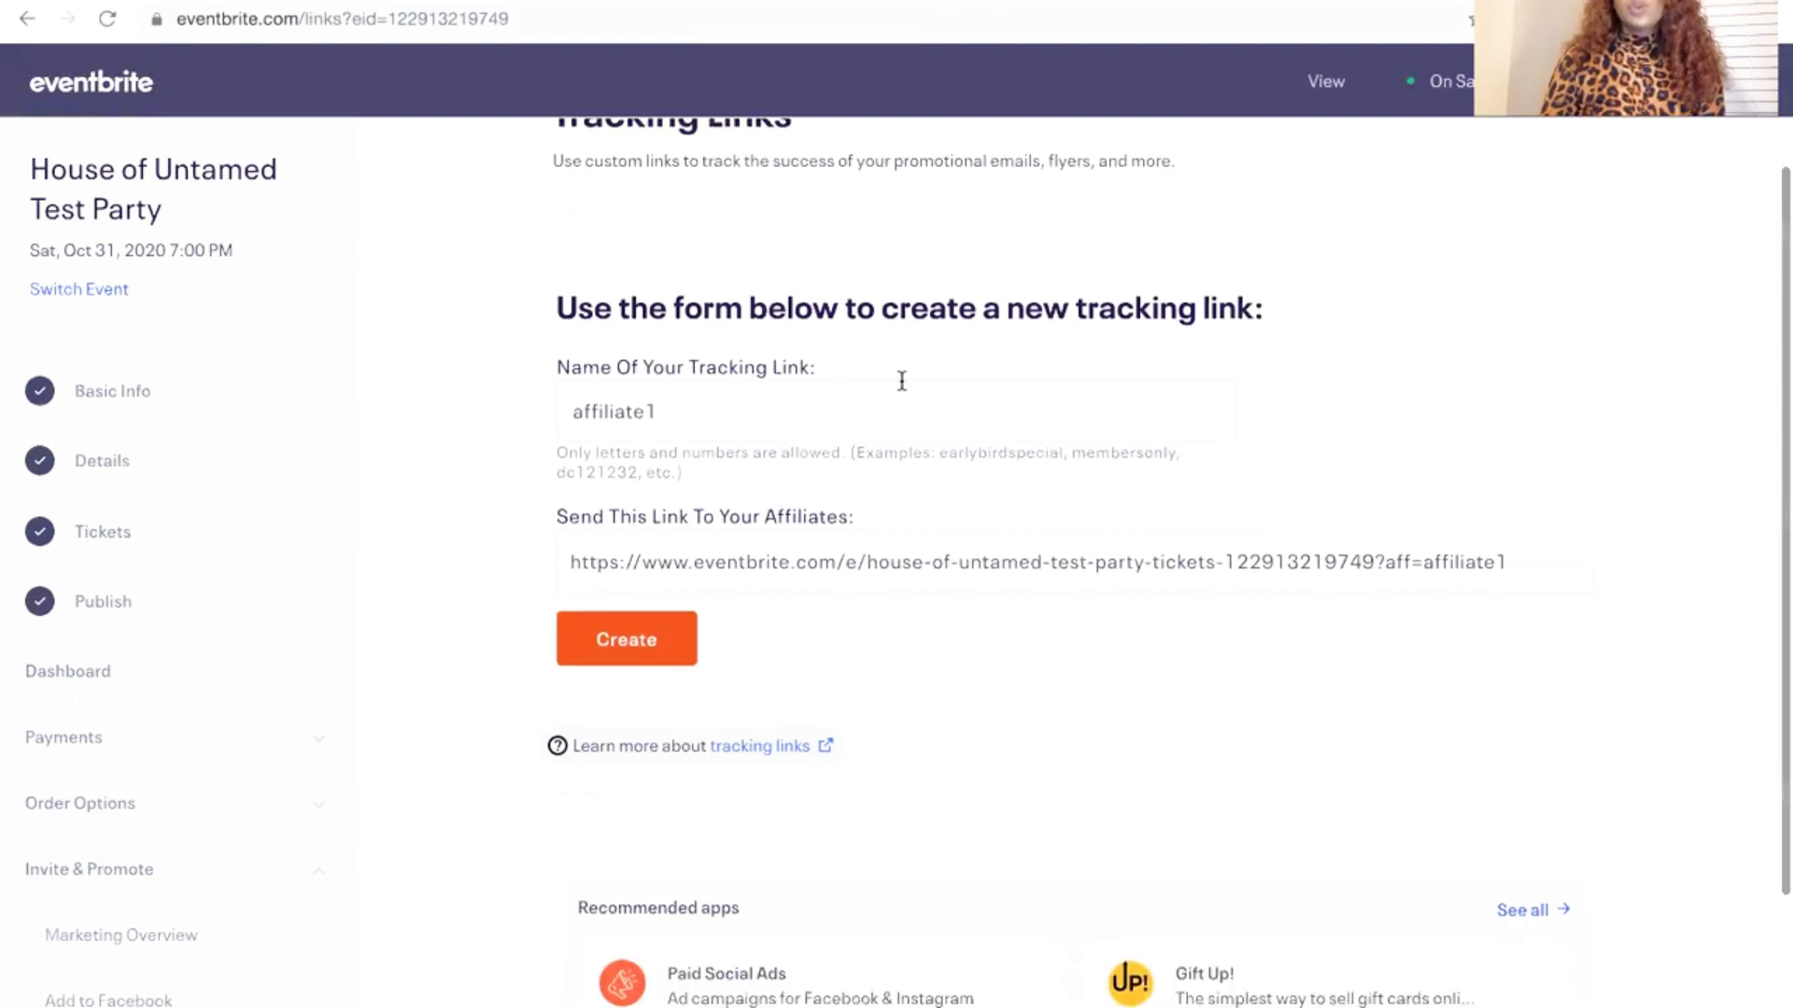
Review the tracking link form and the recommended apps, and open the Affiliate Programs page
{"action": "scroll", "coordinate": [902, 380], "scroll_direction": "down", "scroll_amount": 2}
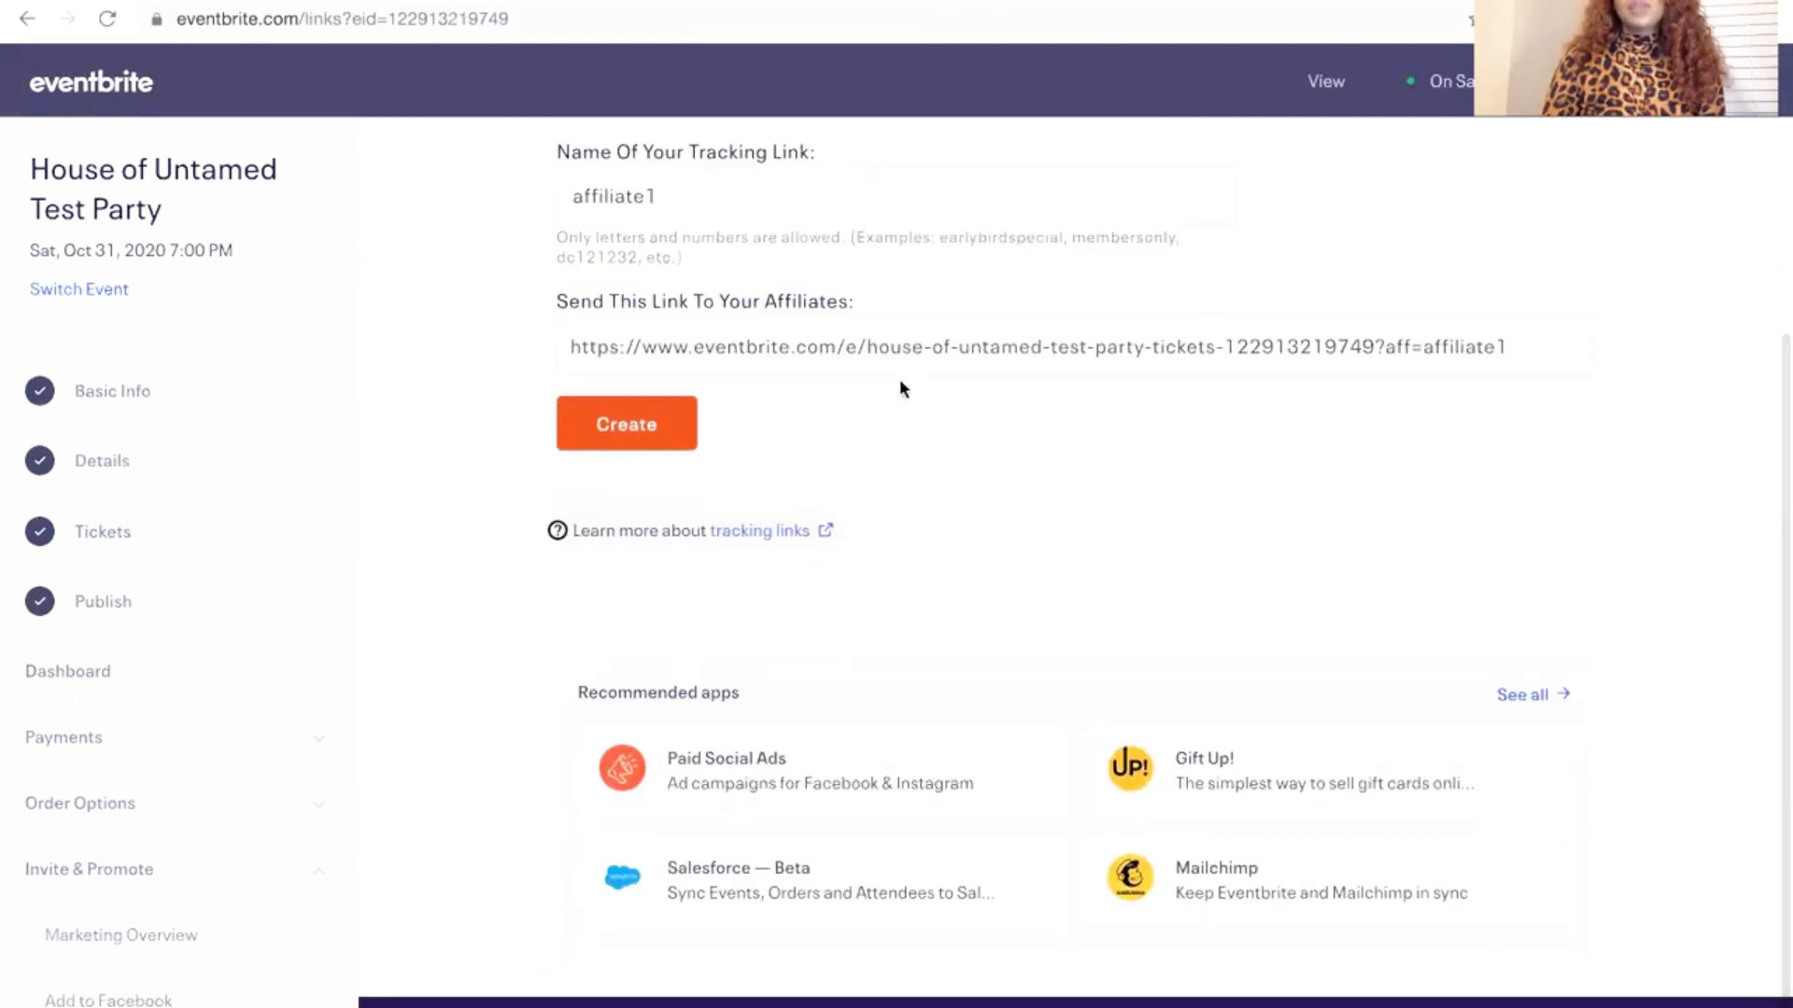
{"action": "scroll", "coordinate": [899, 378], "scroll_direction": "up", "scroll_amount": 3}
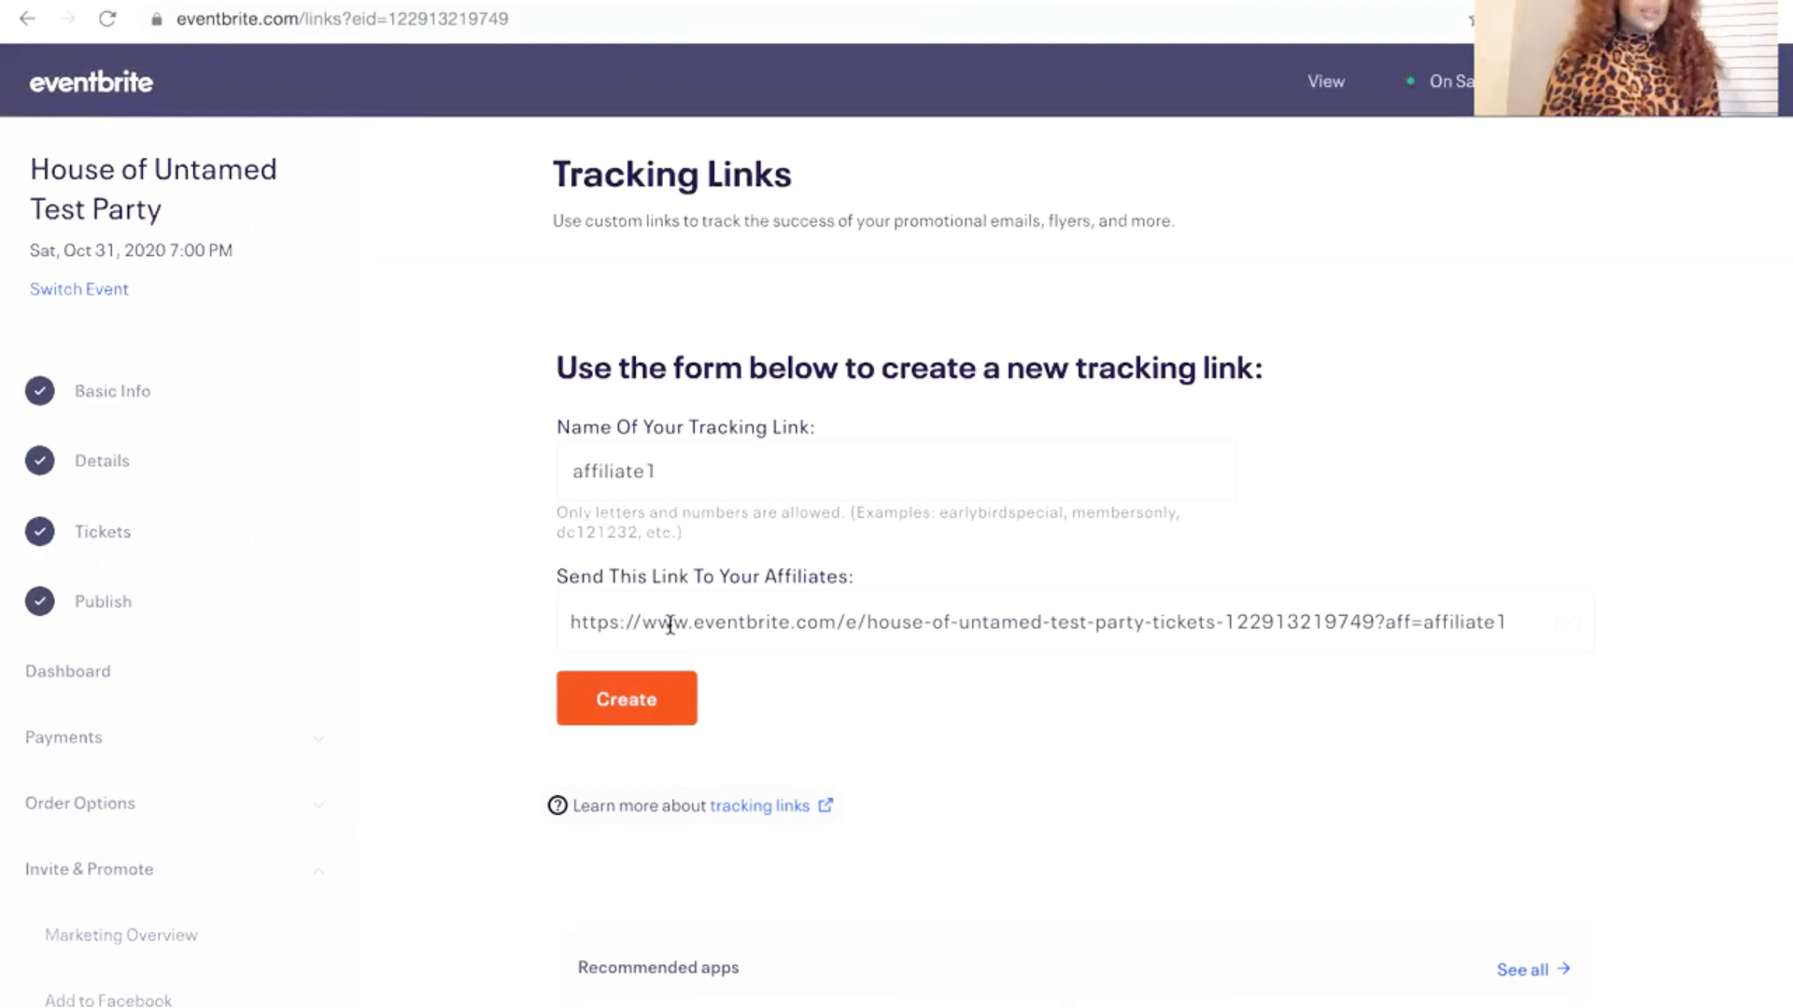
{"action": "scroll", "coordinate": [140, 894], "scroll_direction": "down", "scroll_amount": 5}
{"action": "left_click", "coordinate": [136, 877]}
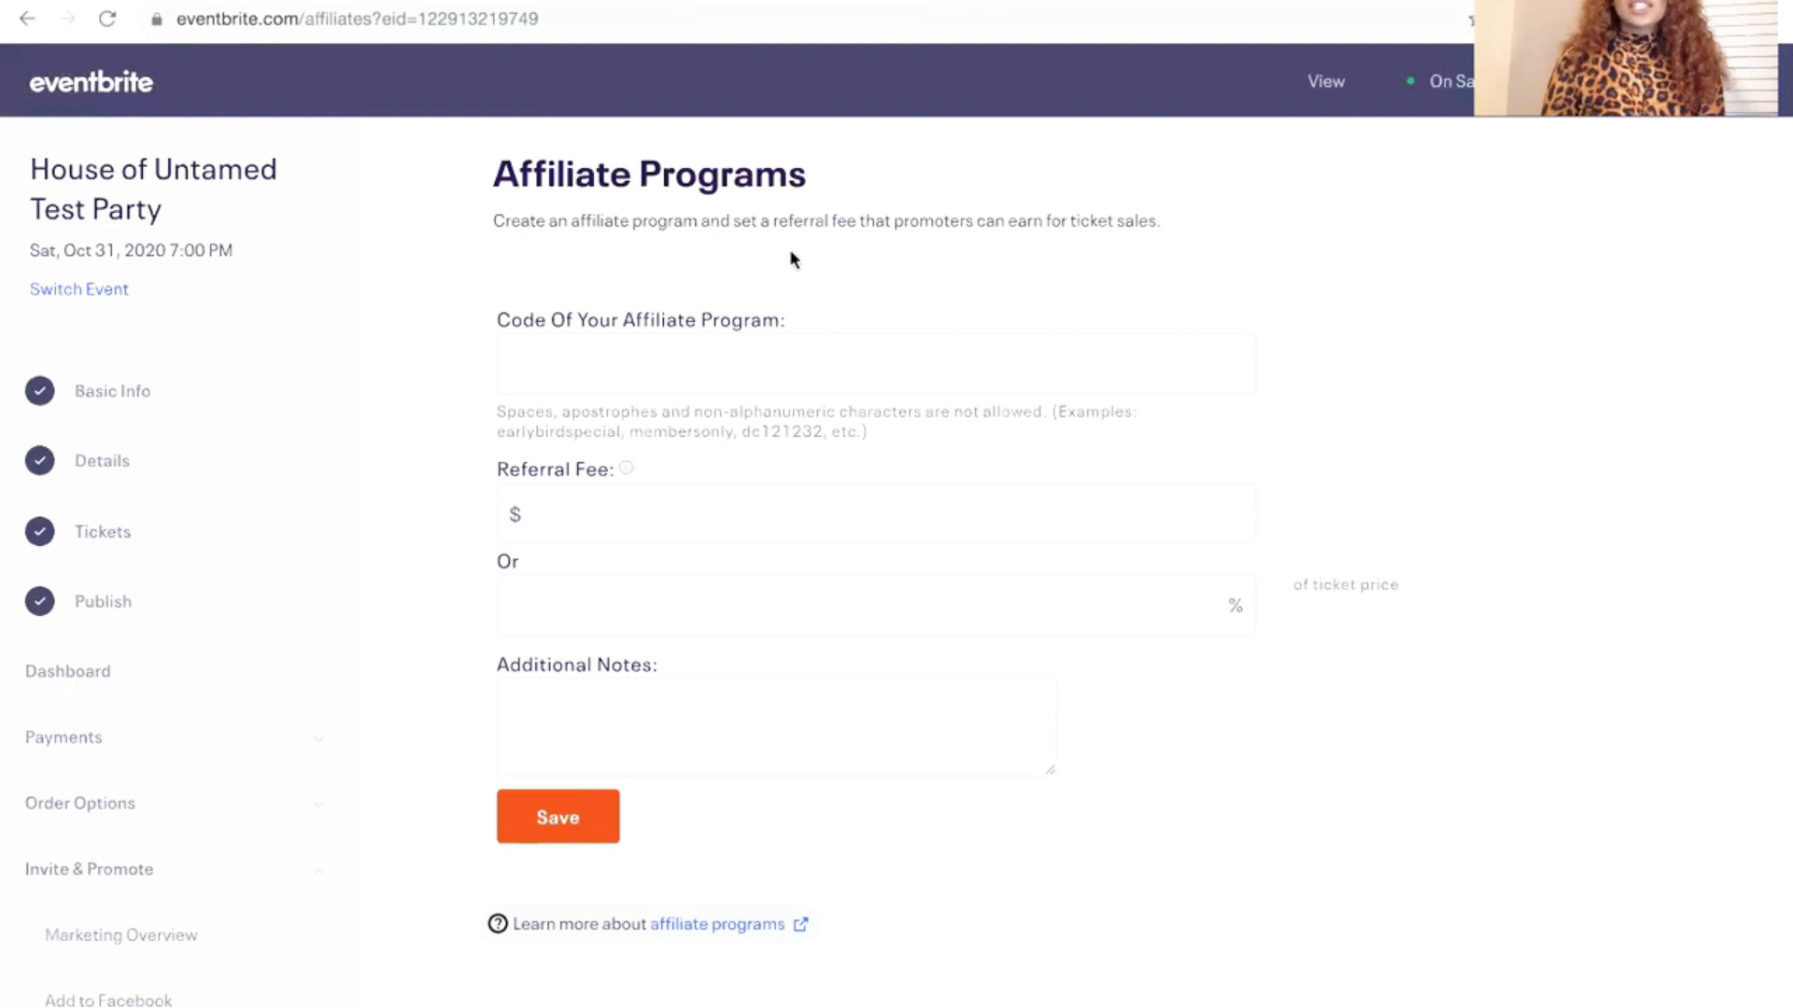
Create an affiliate program with the code untamedfashionshow and a referral fee of 20% of the ticket price
{"action": "left_click", "coordinate": [670, 368]}
{"action": "left_click", "coordinate": [980, 311]}
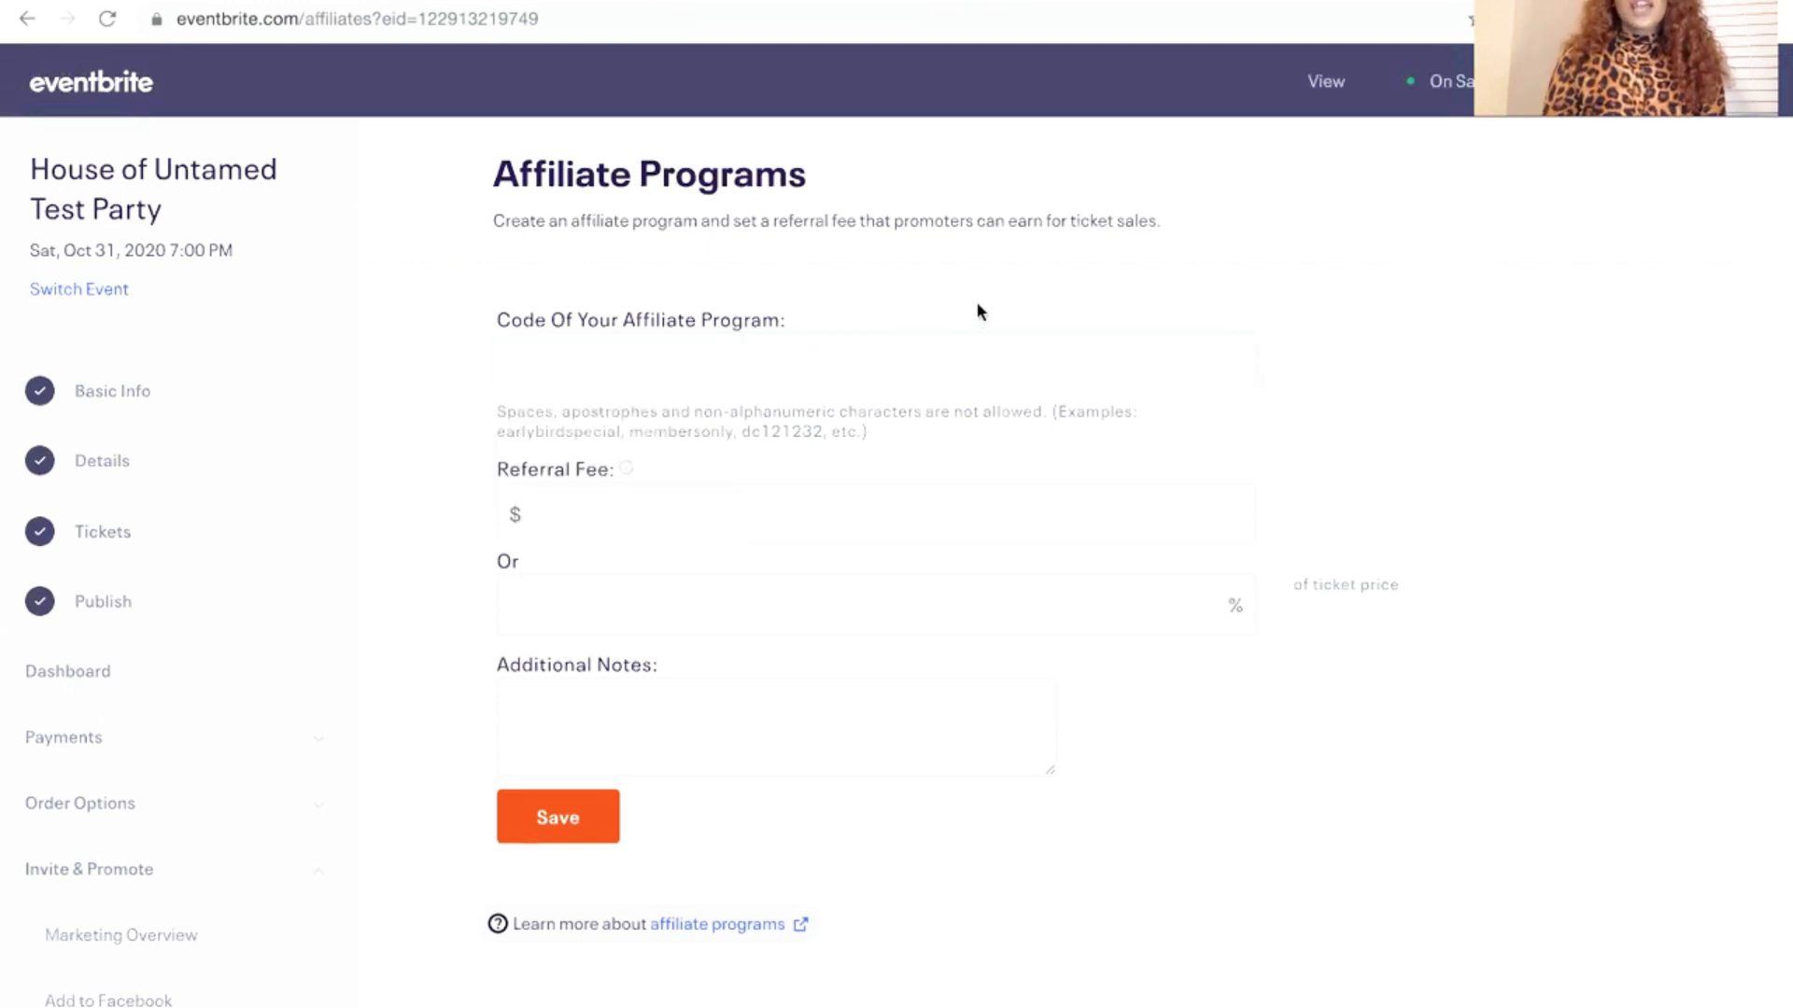
{"action": "left_click", "coordinate": [957, 336]}
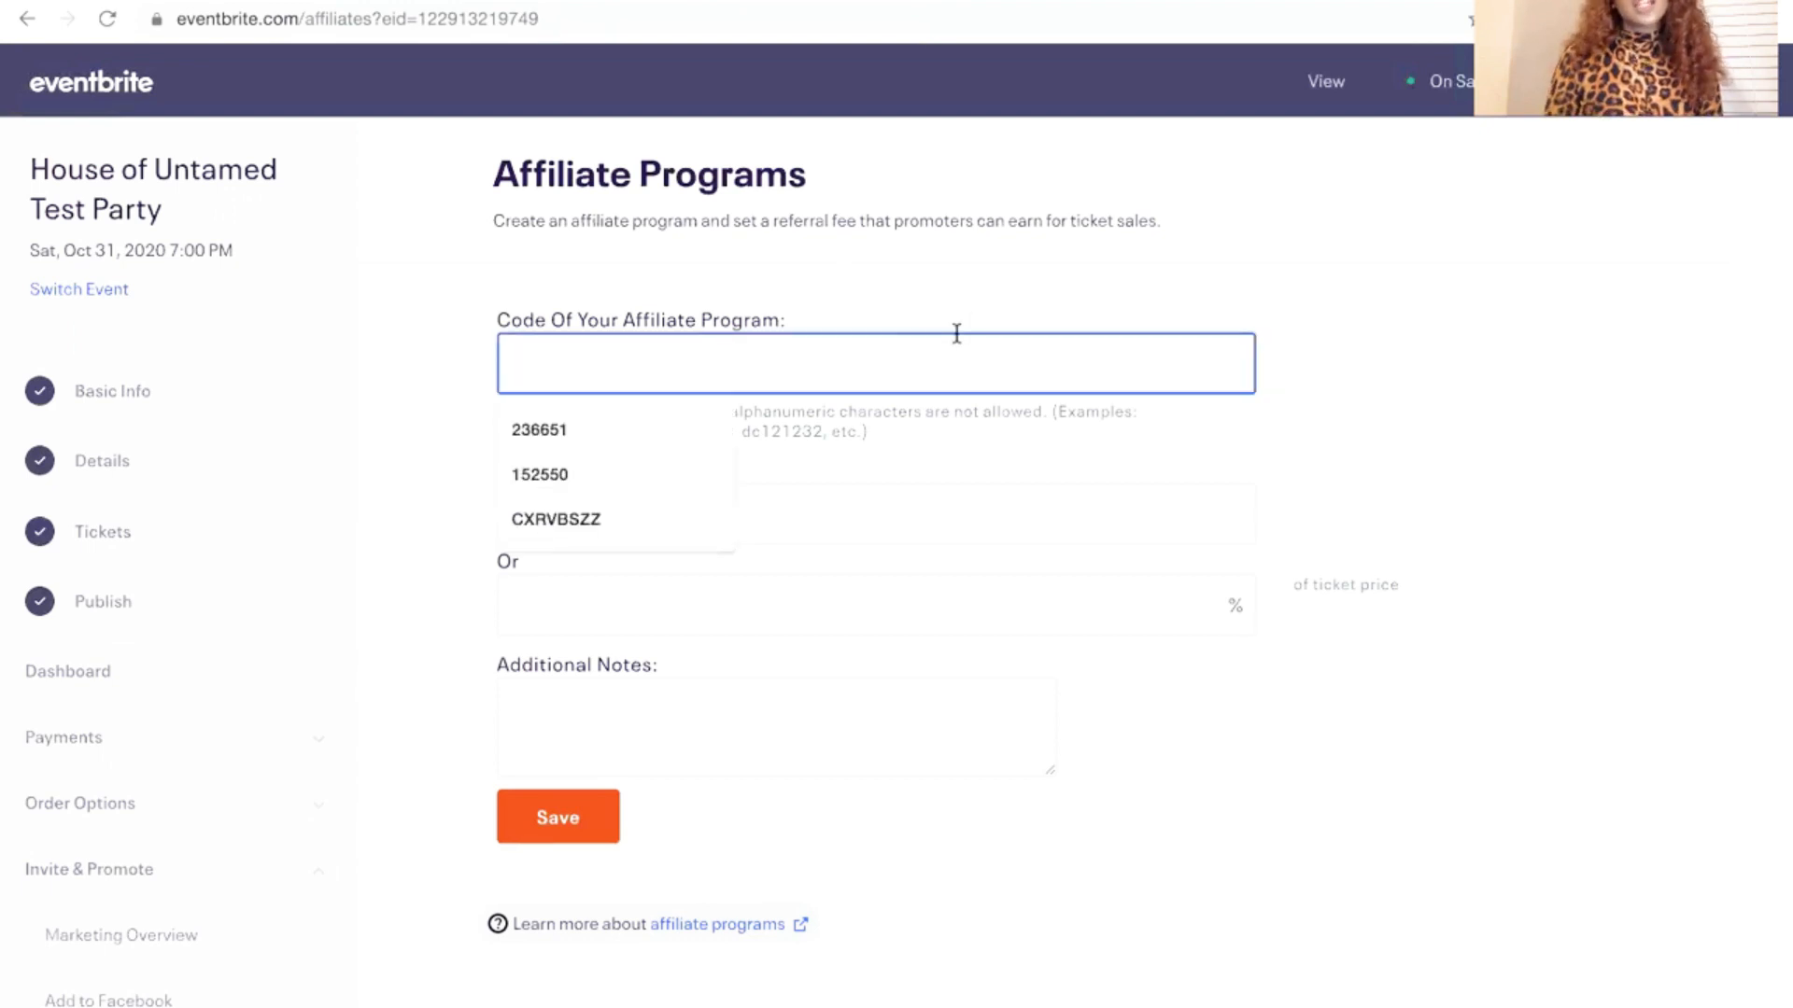
{"action": "left_click", "coordinate": [877, 472]}
{"action": "left_click", "coordinate": [792, 368]}
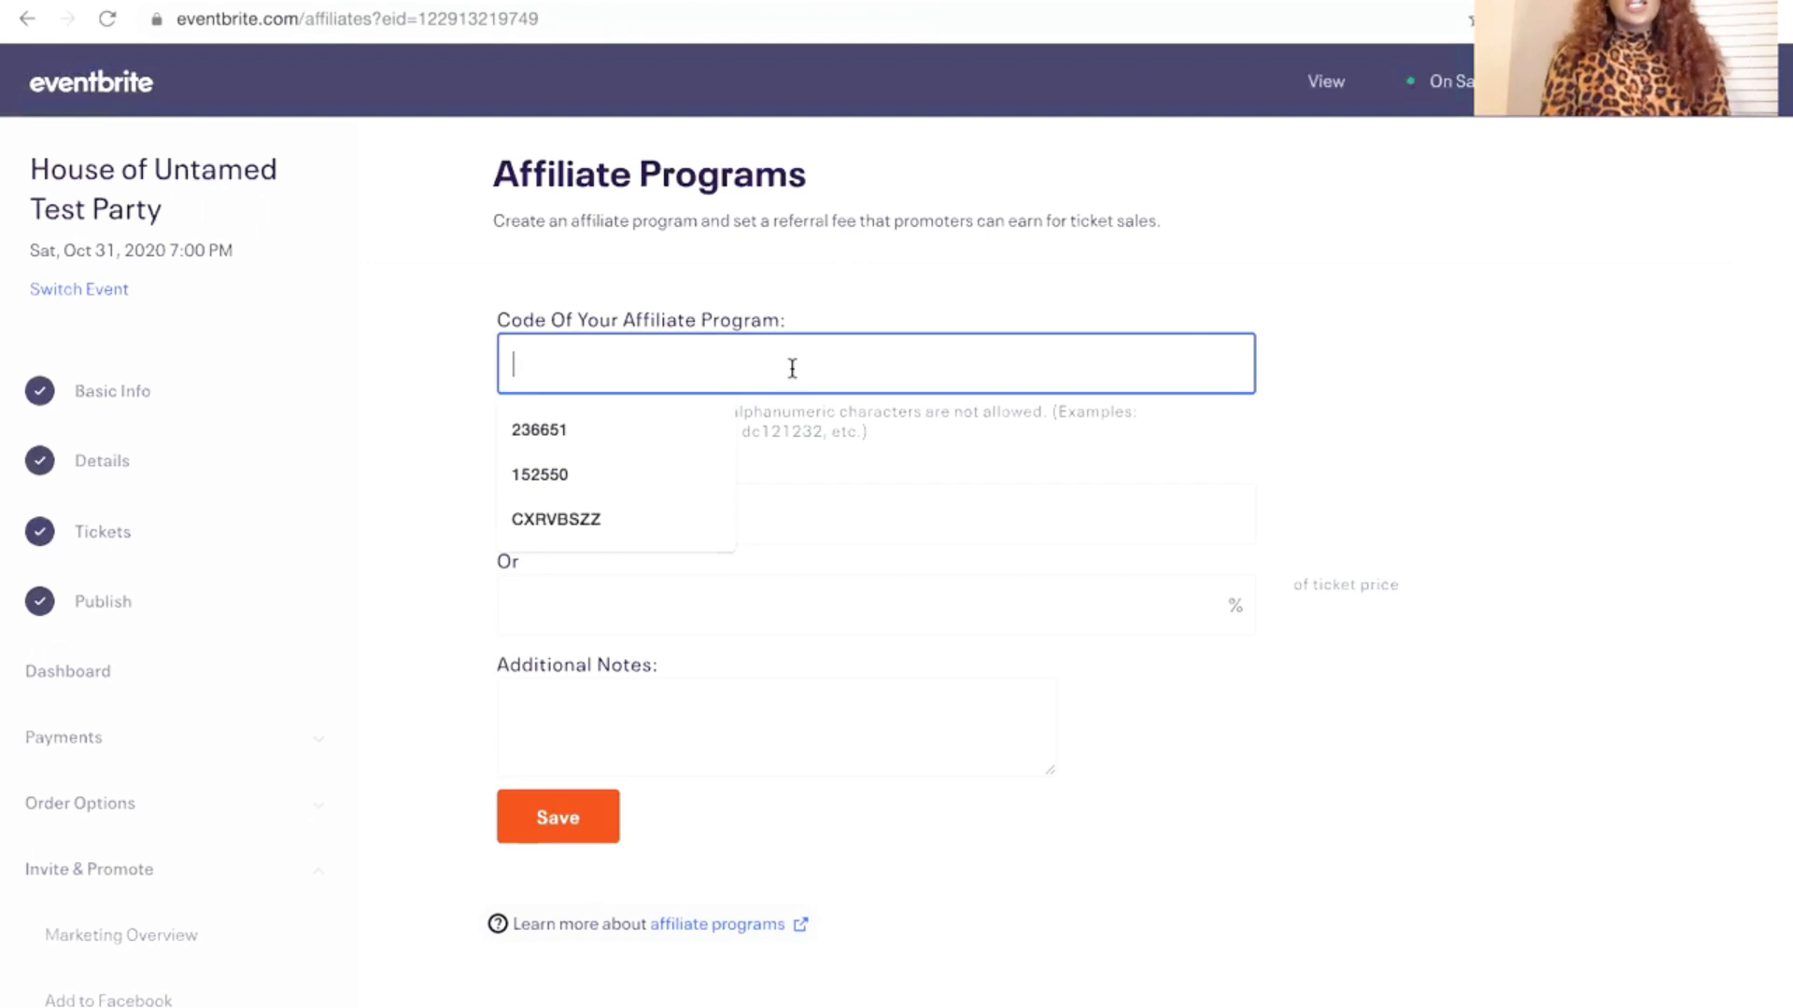
{"action": "type", "text": "untame"}
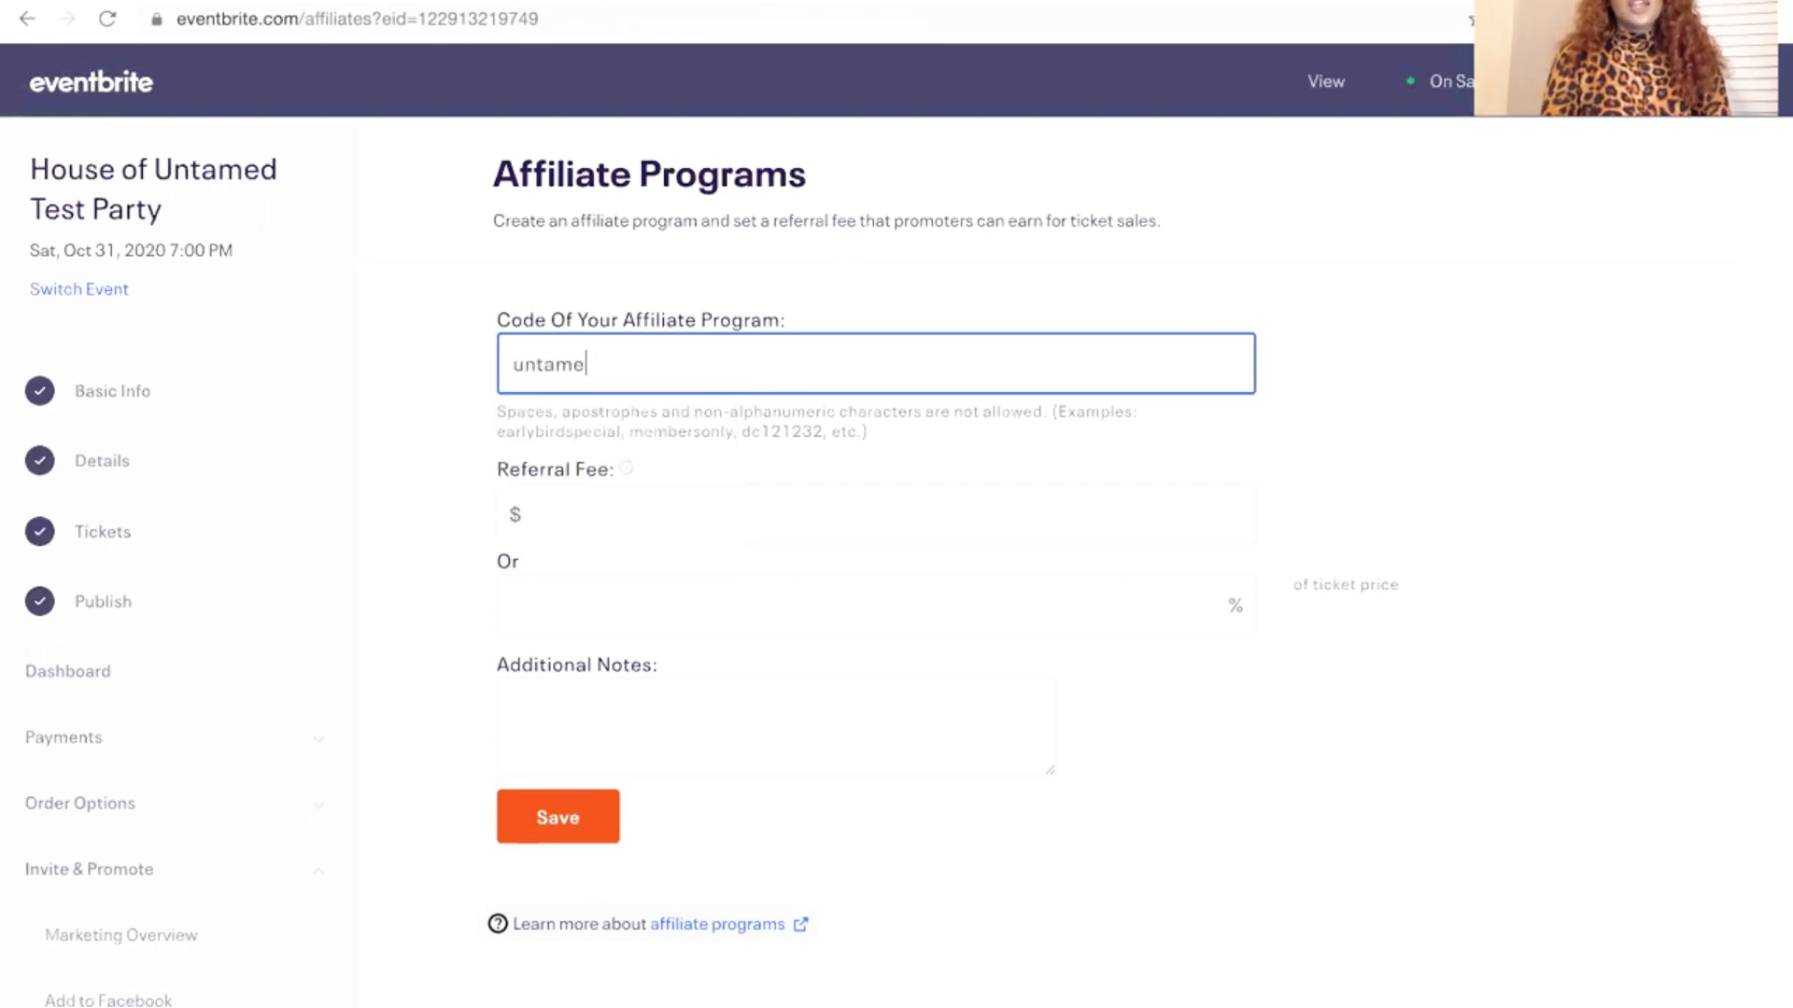
{"action": "type", "text": "dfashionshow"}
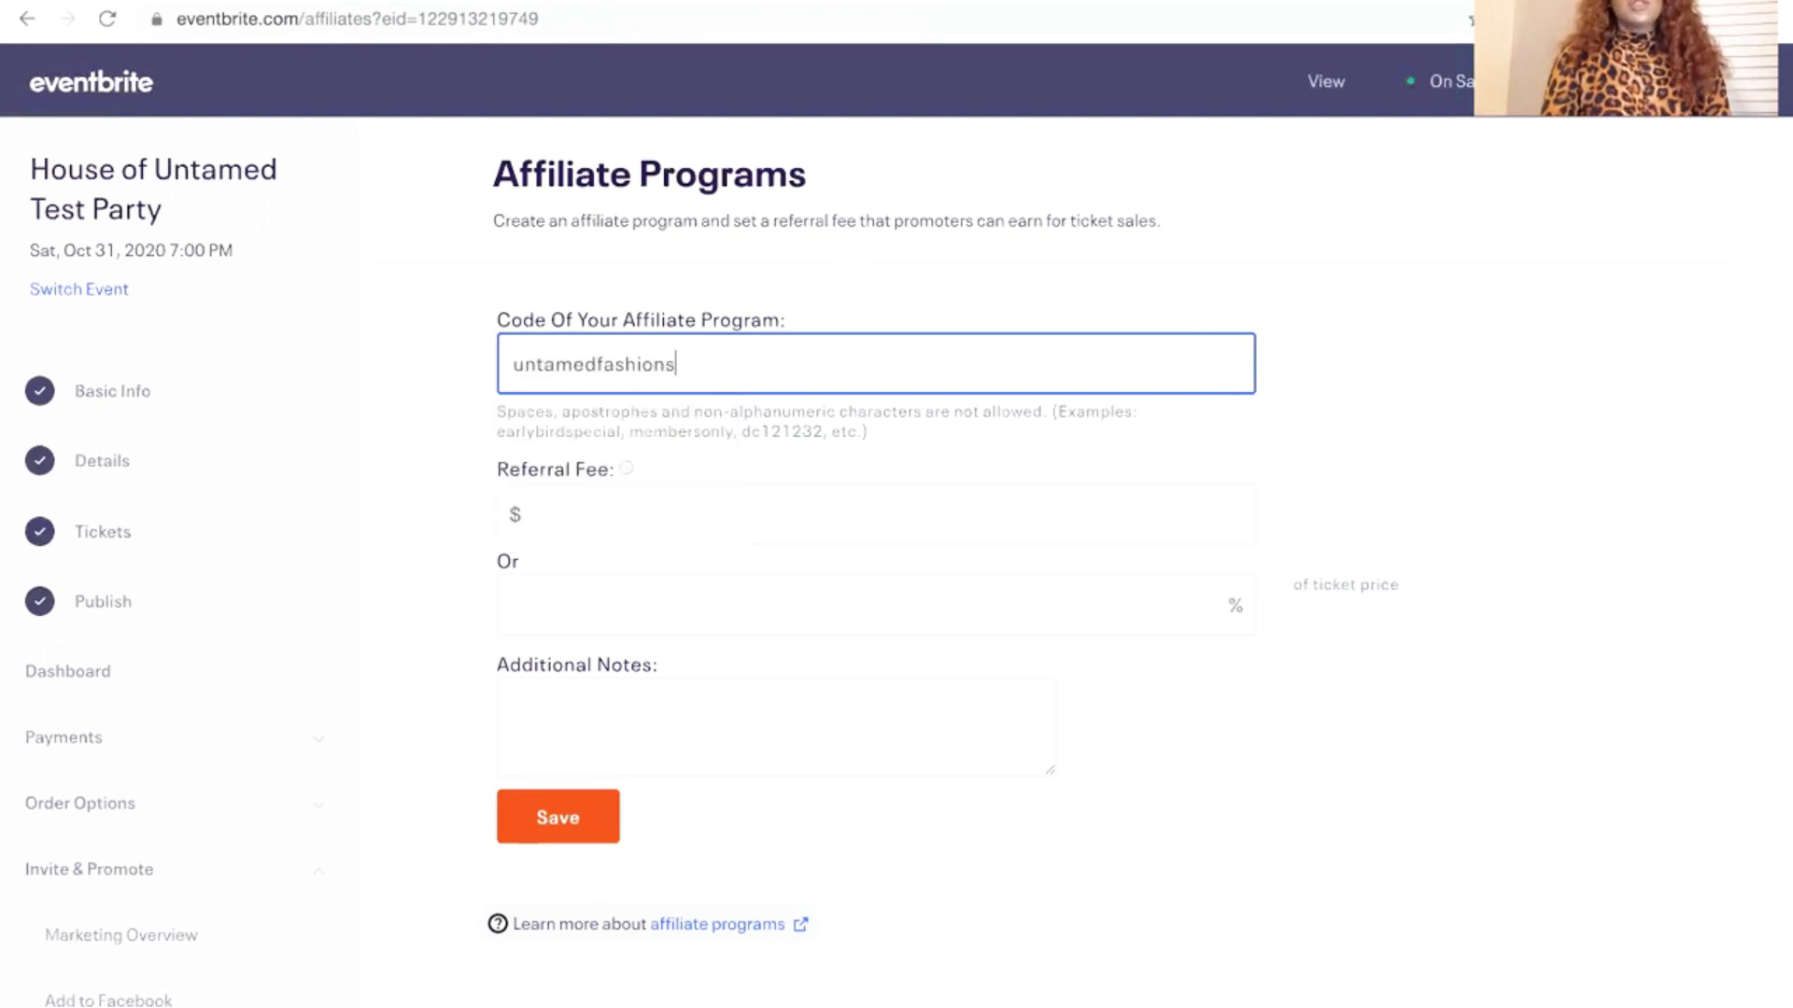
{"action": "left_click", "coordinate": [752, 607]}
{"action": "type", "text": "20"}
{"action": "left_click", "coordinate": [578, 839]}
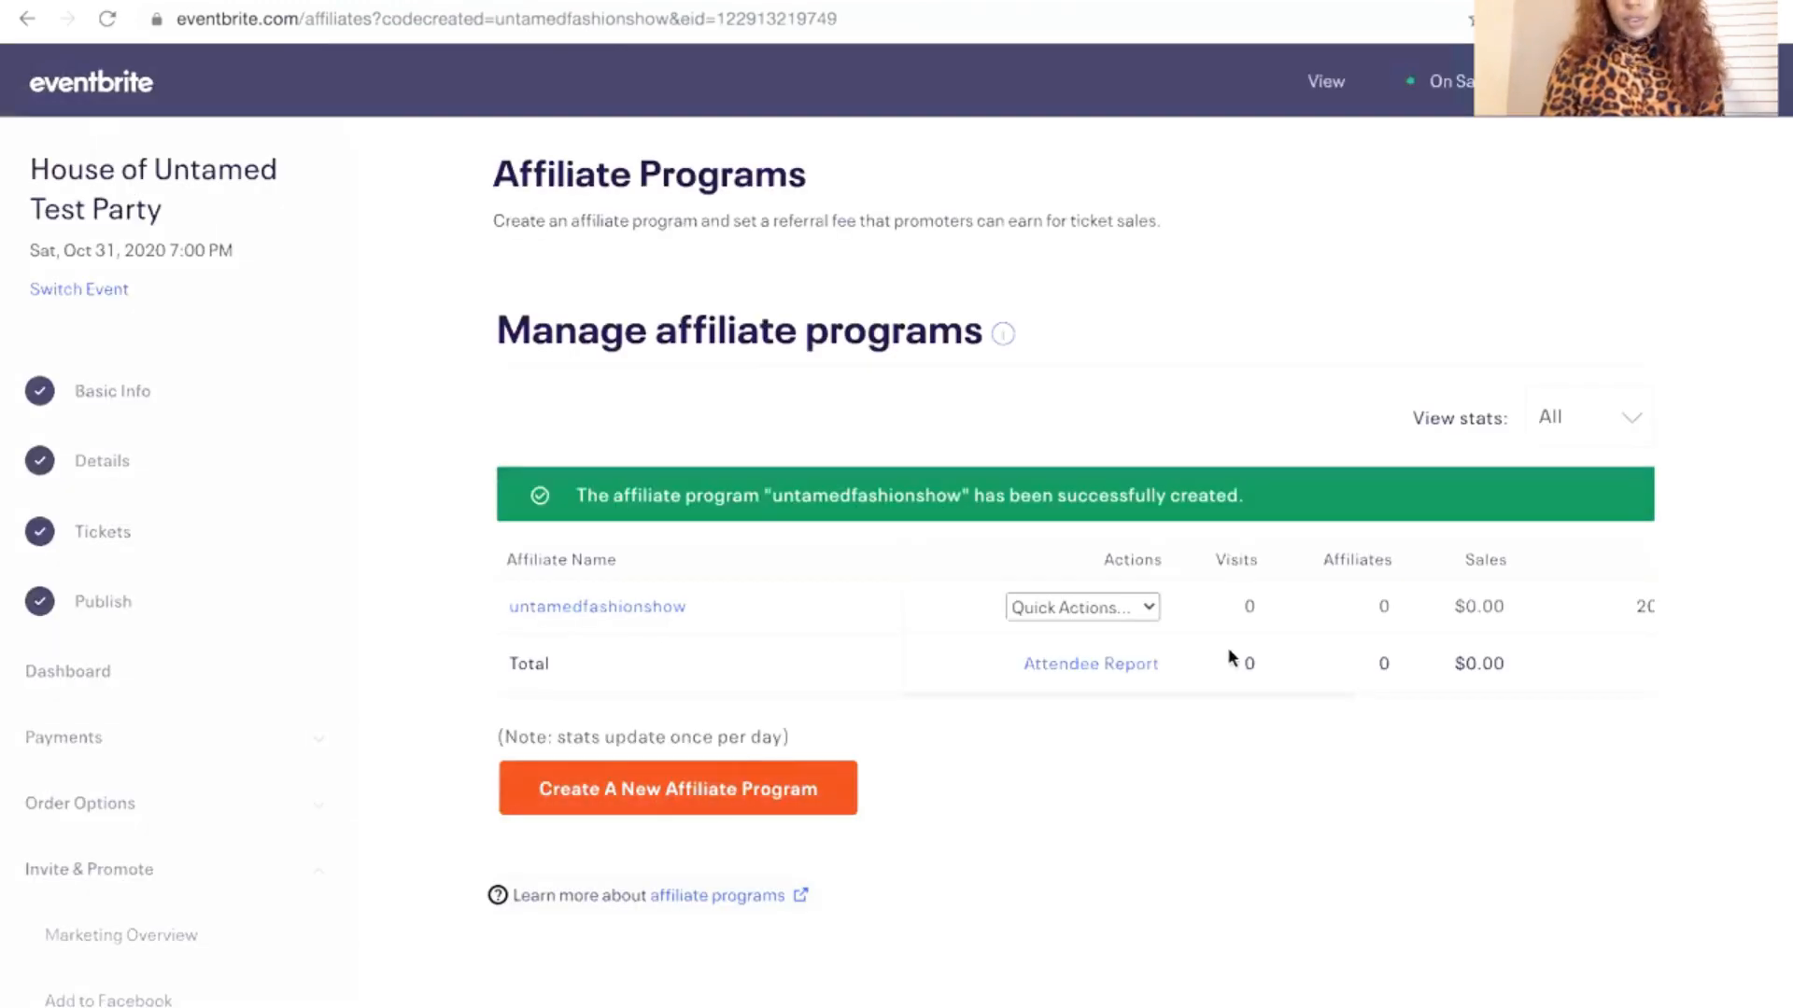
Open the affiliate invitation form for untamedfashionshow and examine its recipient, subject and message fields
{"action": "left_click", "coordinate": [1079, 609]}
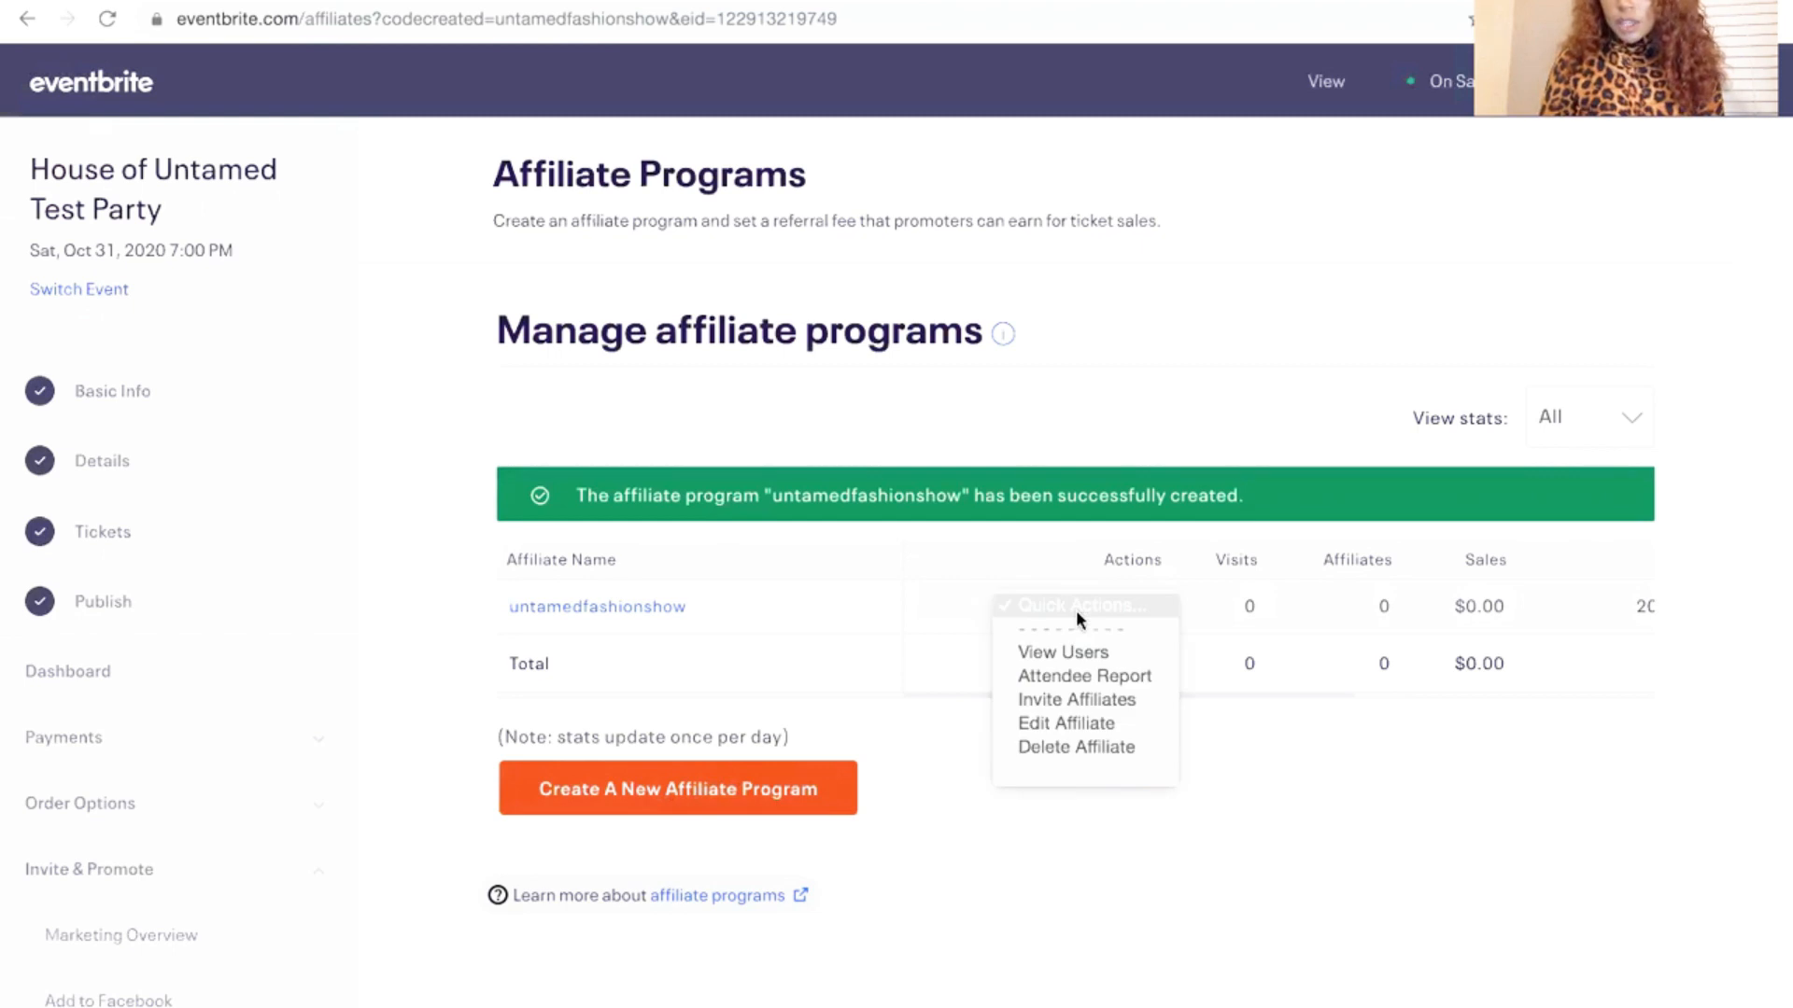
{"action": "left_click", "coordinate": [1056, 702]}
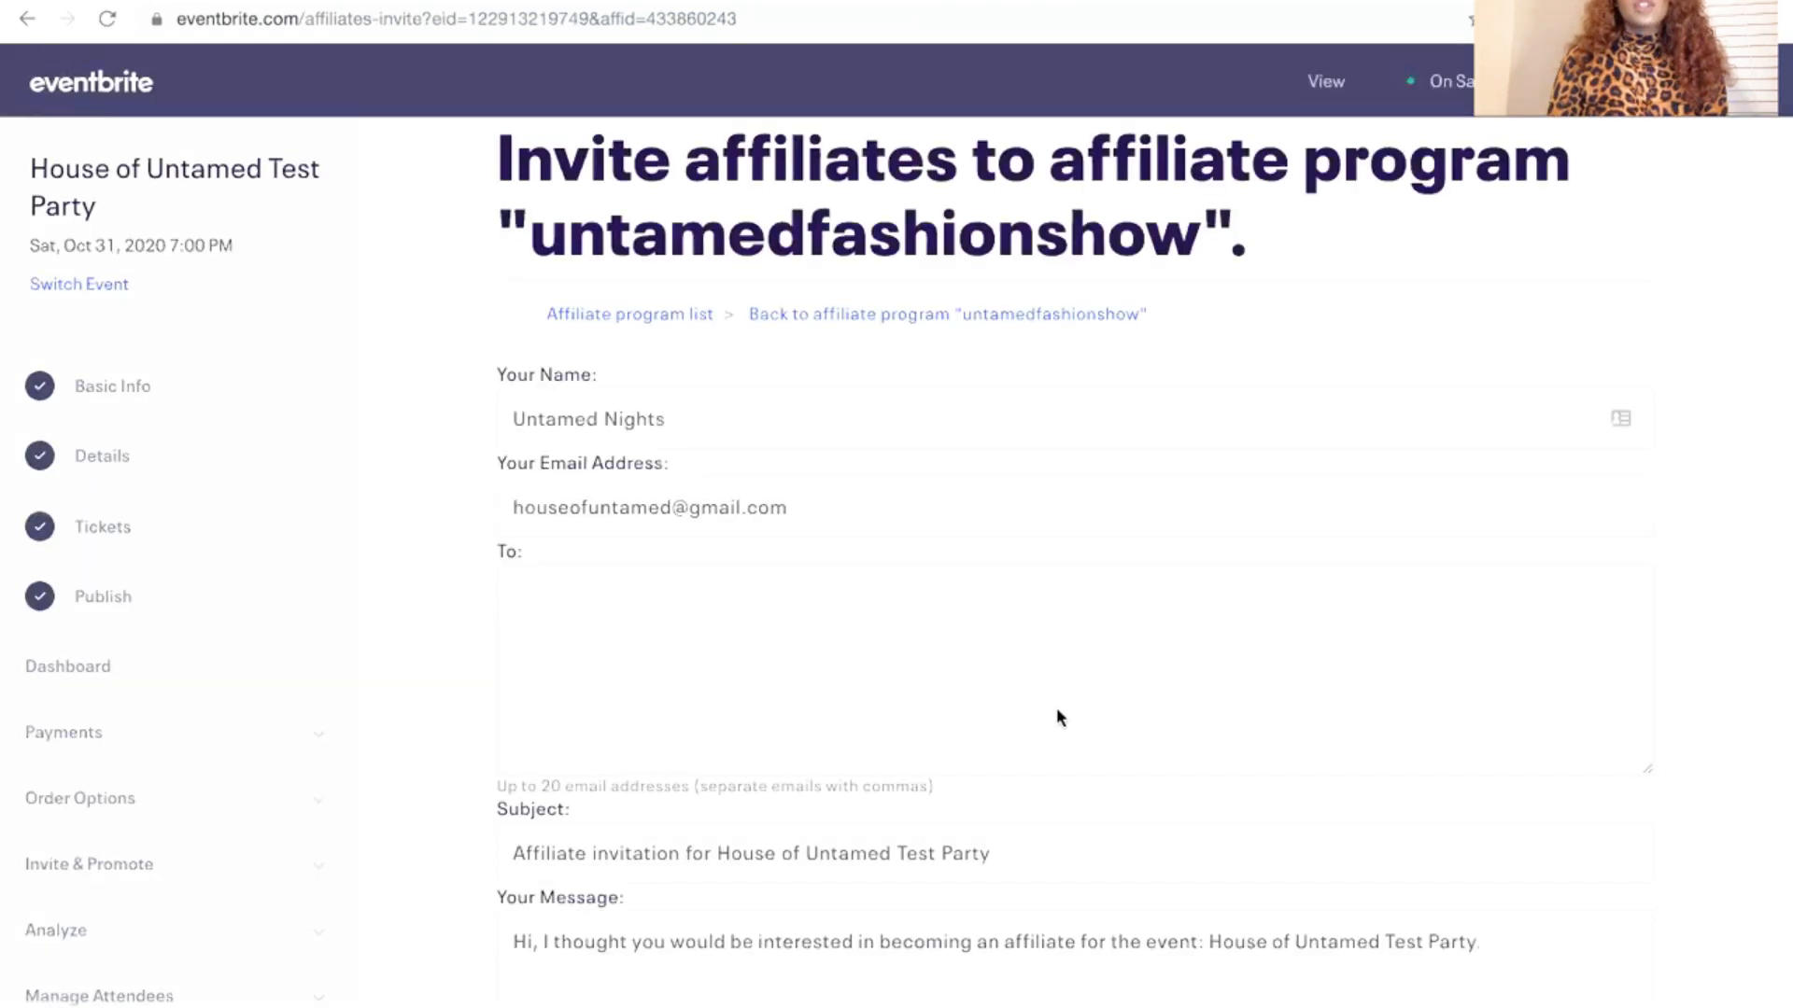
{"action": "left_click", "coordinate": [962, 647]}
{"action": "scroll", "coordinate": [984, 613], "scroll_direction": "down", "scroll_amount": 3}
{"action": "scroll", "coordinate": [983, 613], "scroll_direction": "up", "scroll_amount": 2}
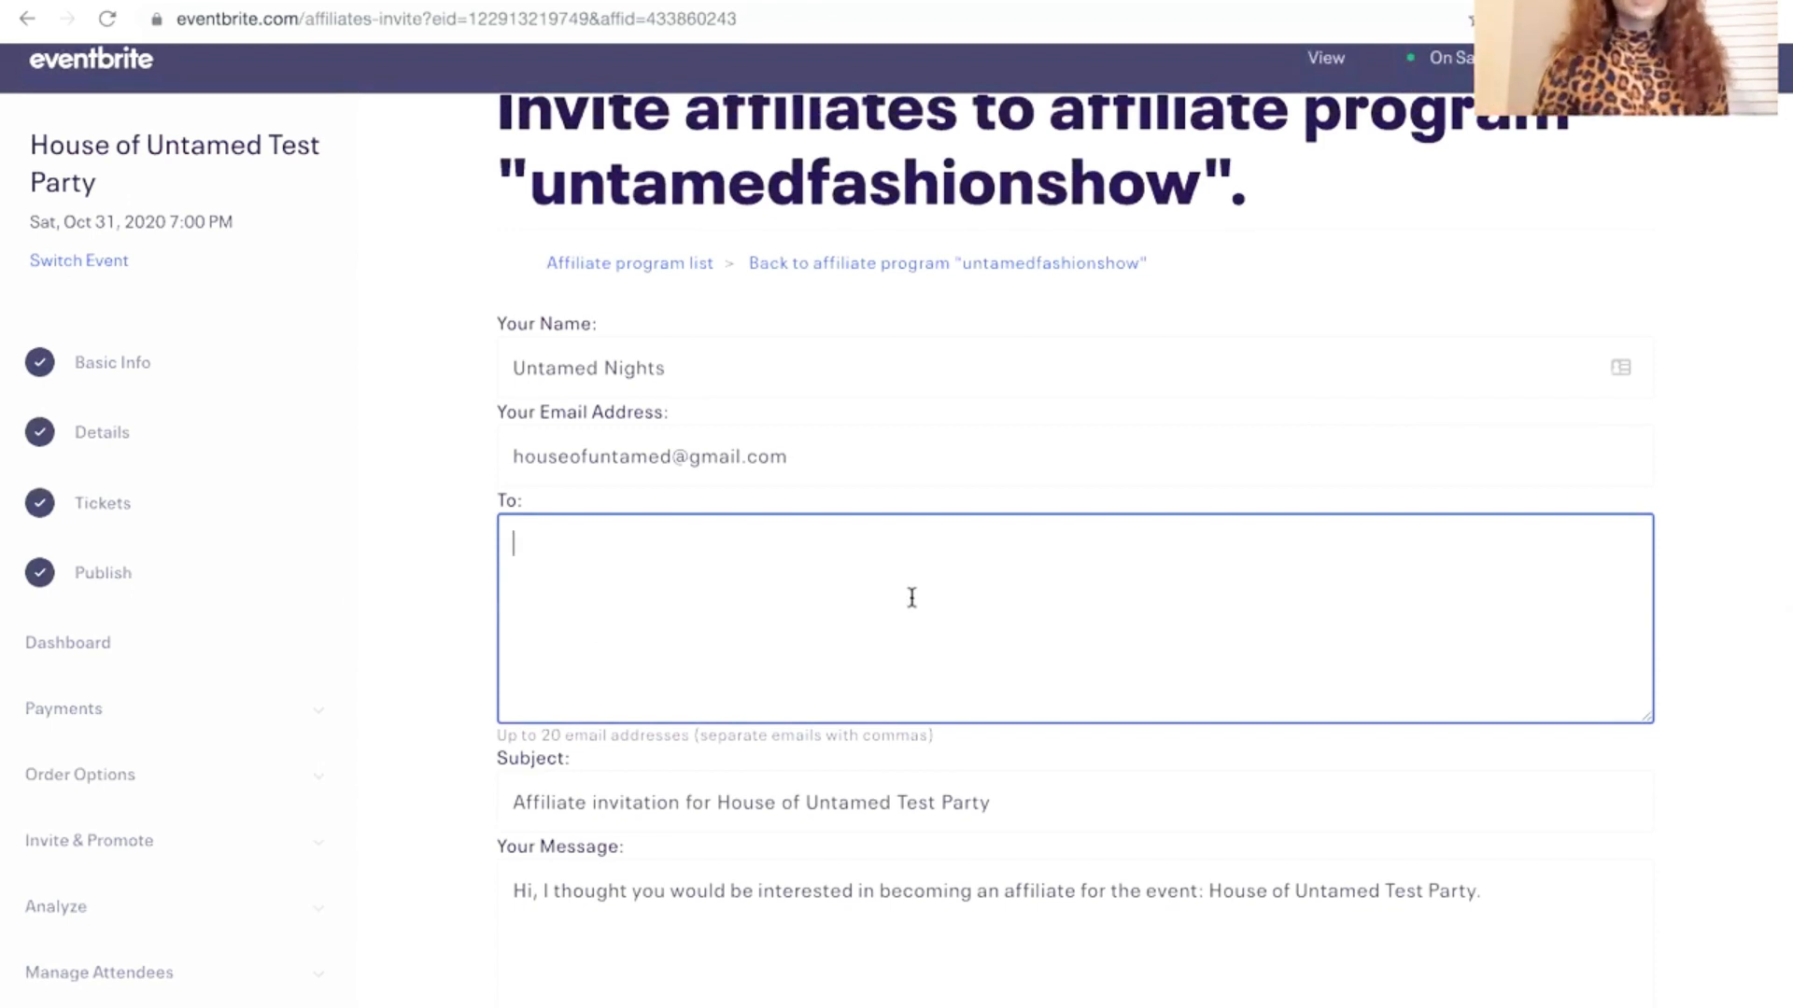
{"action": "scroll", "coordinate": [912, 597], "scroll_direction": "down", "scroll_amount": 1}
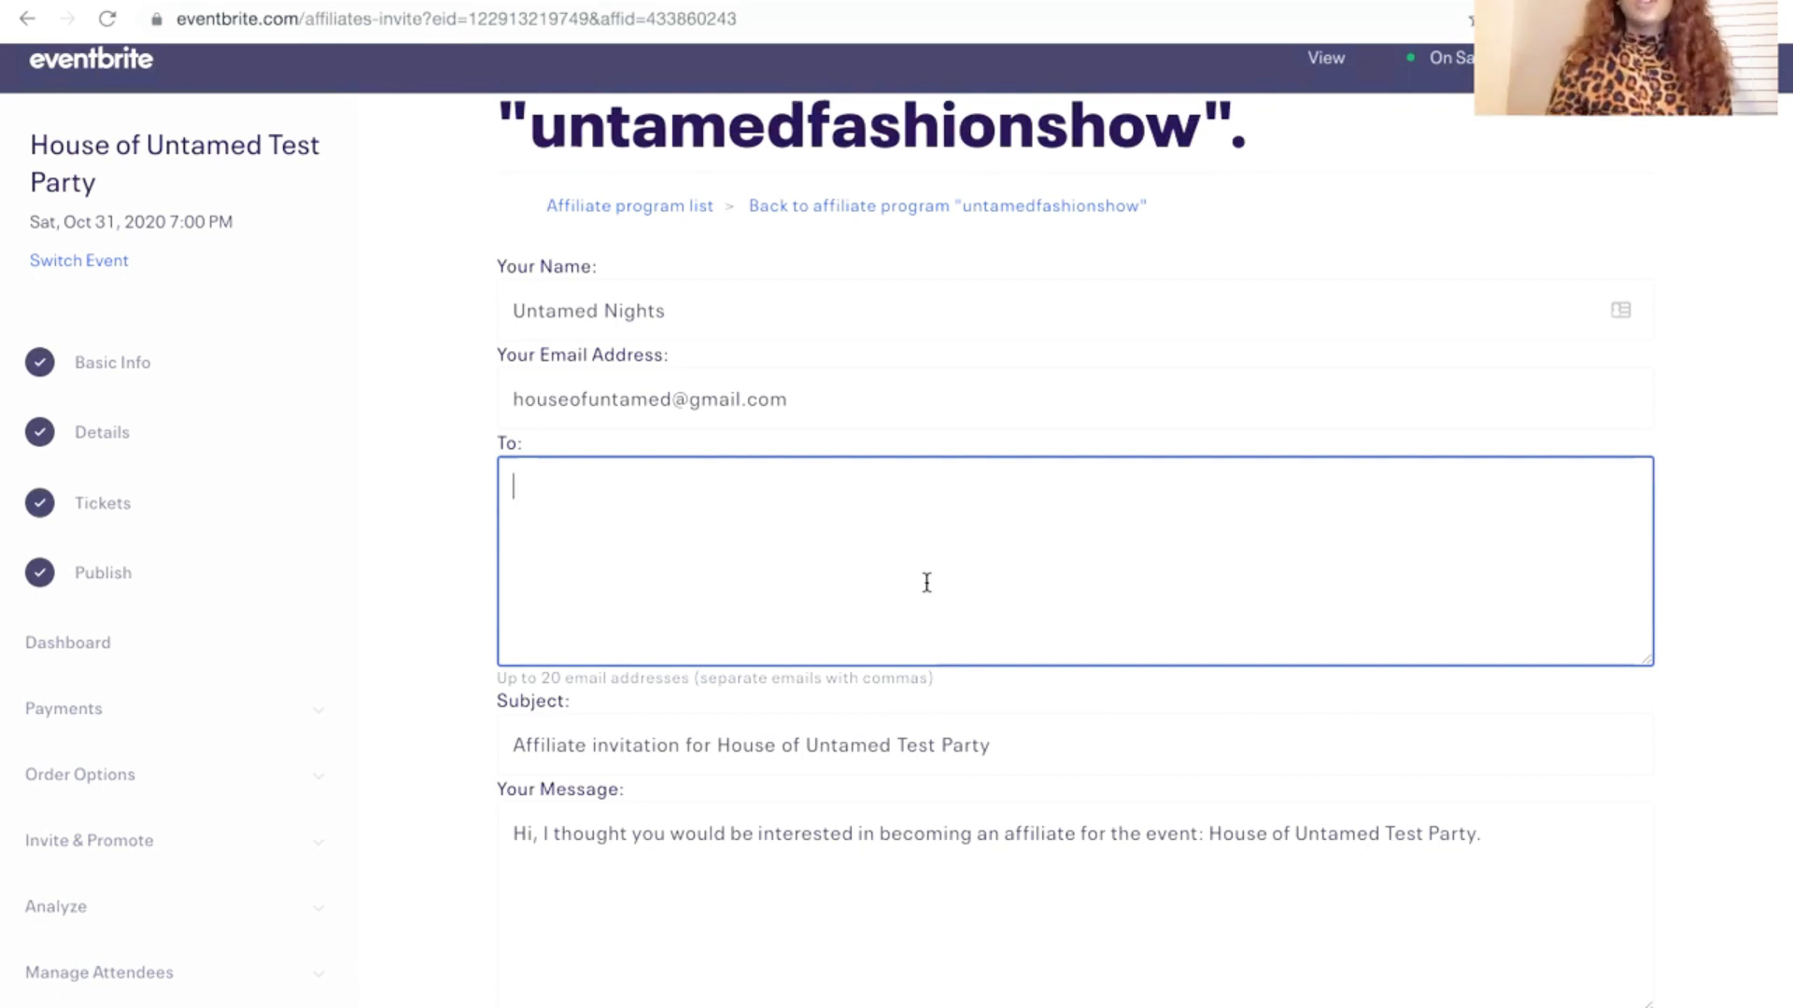
{"action": "scroll", "coordinate": [248, 790], "scroll_direction": "down", "scroll_amount": 1}
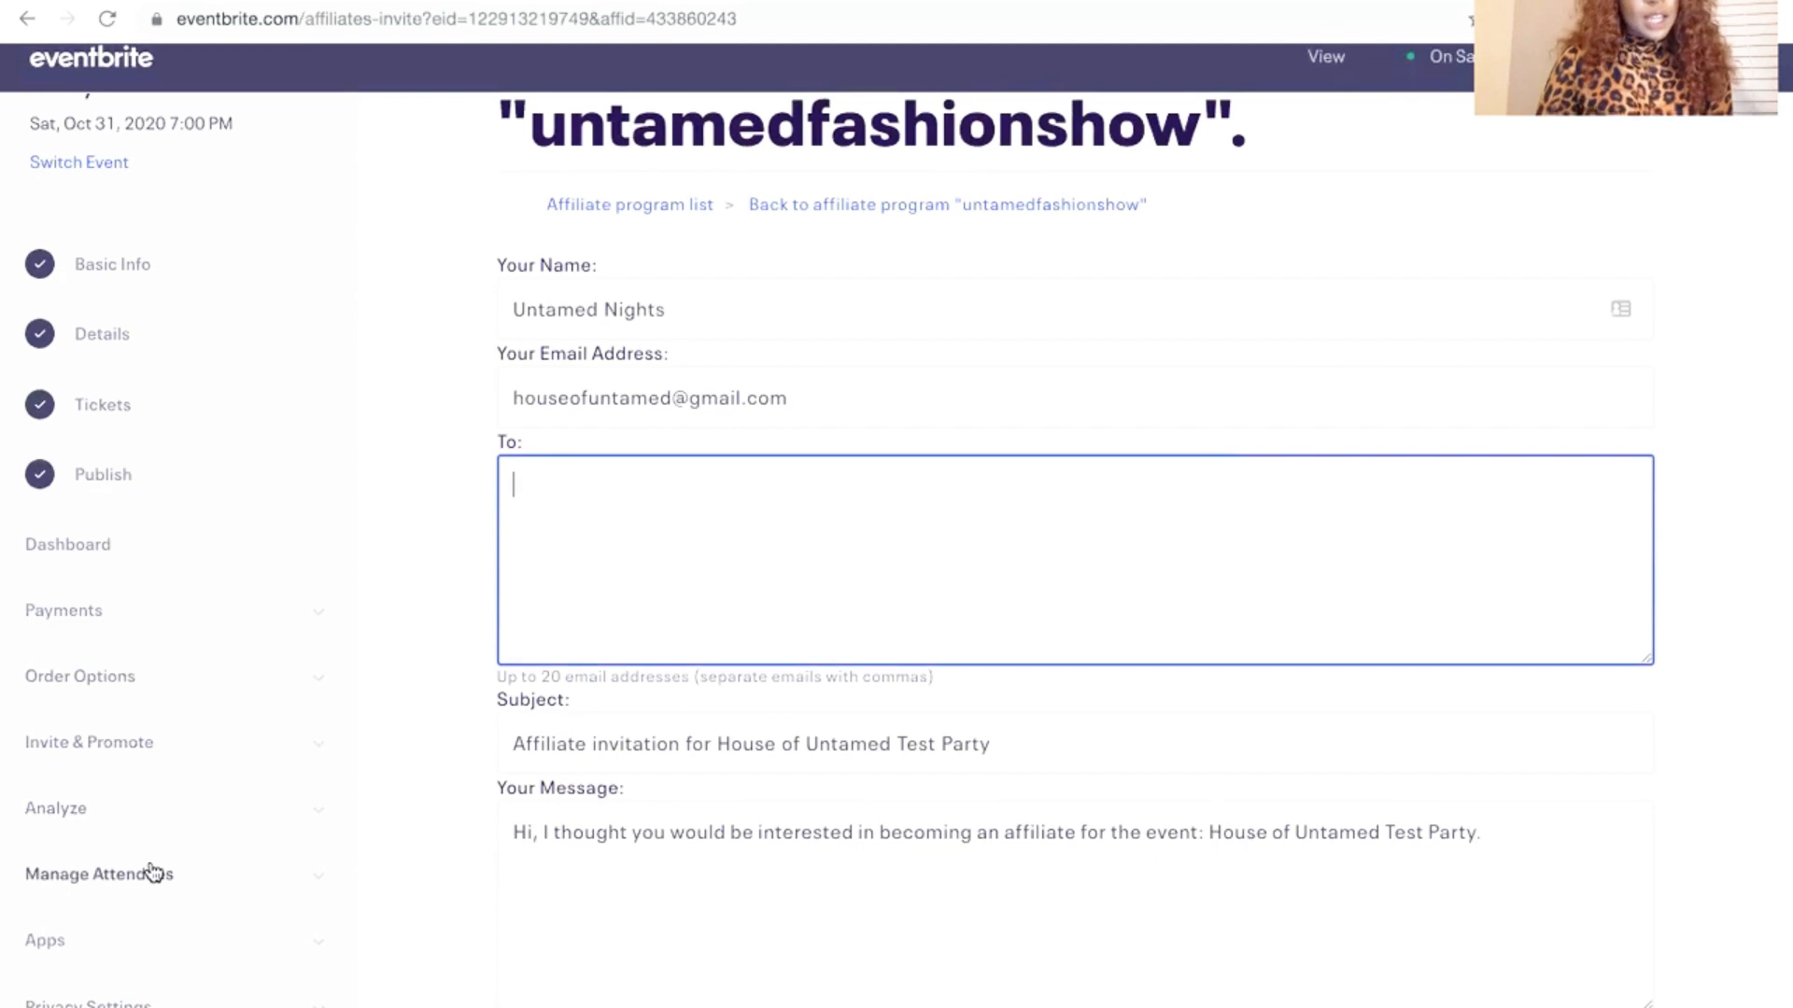
Look through the Invite & Promote and Analyze options and open the event's Analytics page
{"action": "left_click", "coordinate": [156, 773]}
{"action": "scroll", "coordinate": [155, 772], "scroll_direction": "down", "scroll_amount": 5}
{"action": "left_click", "coordinate": [112, 810]}
{"action": "left_click", "coordinate": [85, 877]}
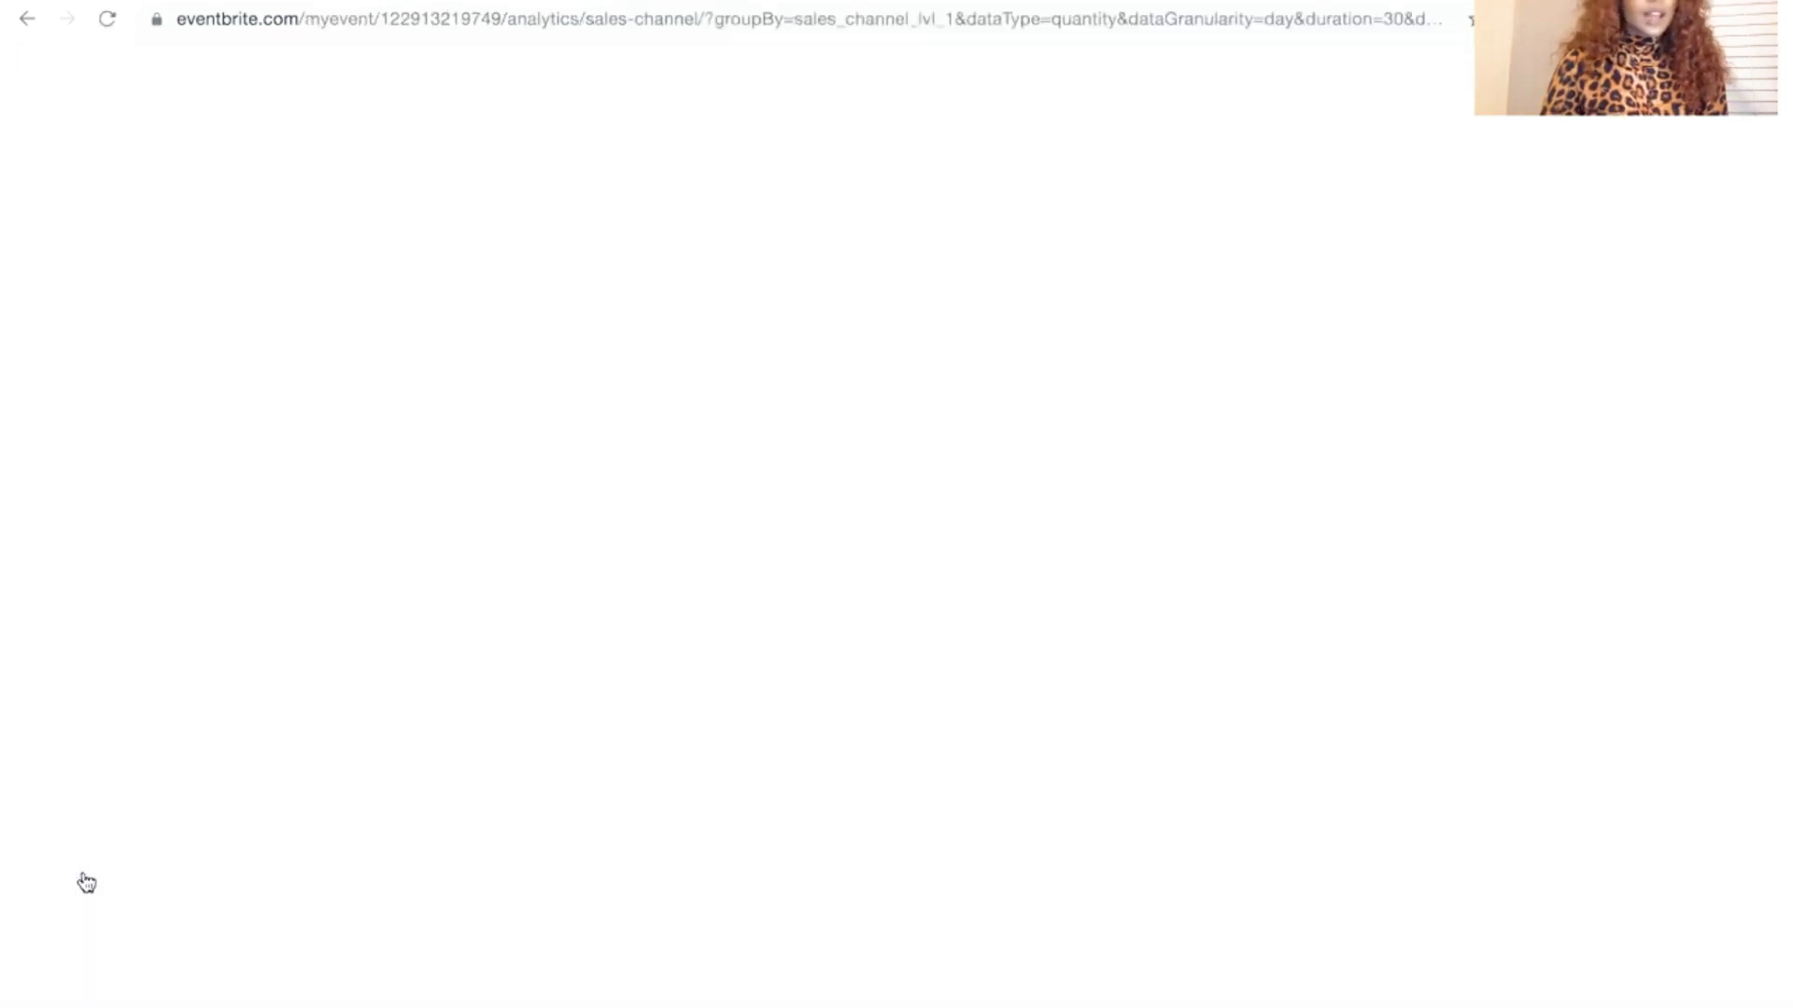
{"action": "scroll", "coordinate": [126, 815], "scroll_direction": "down", "scroll_amount": 4}
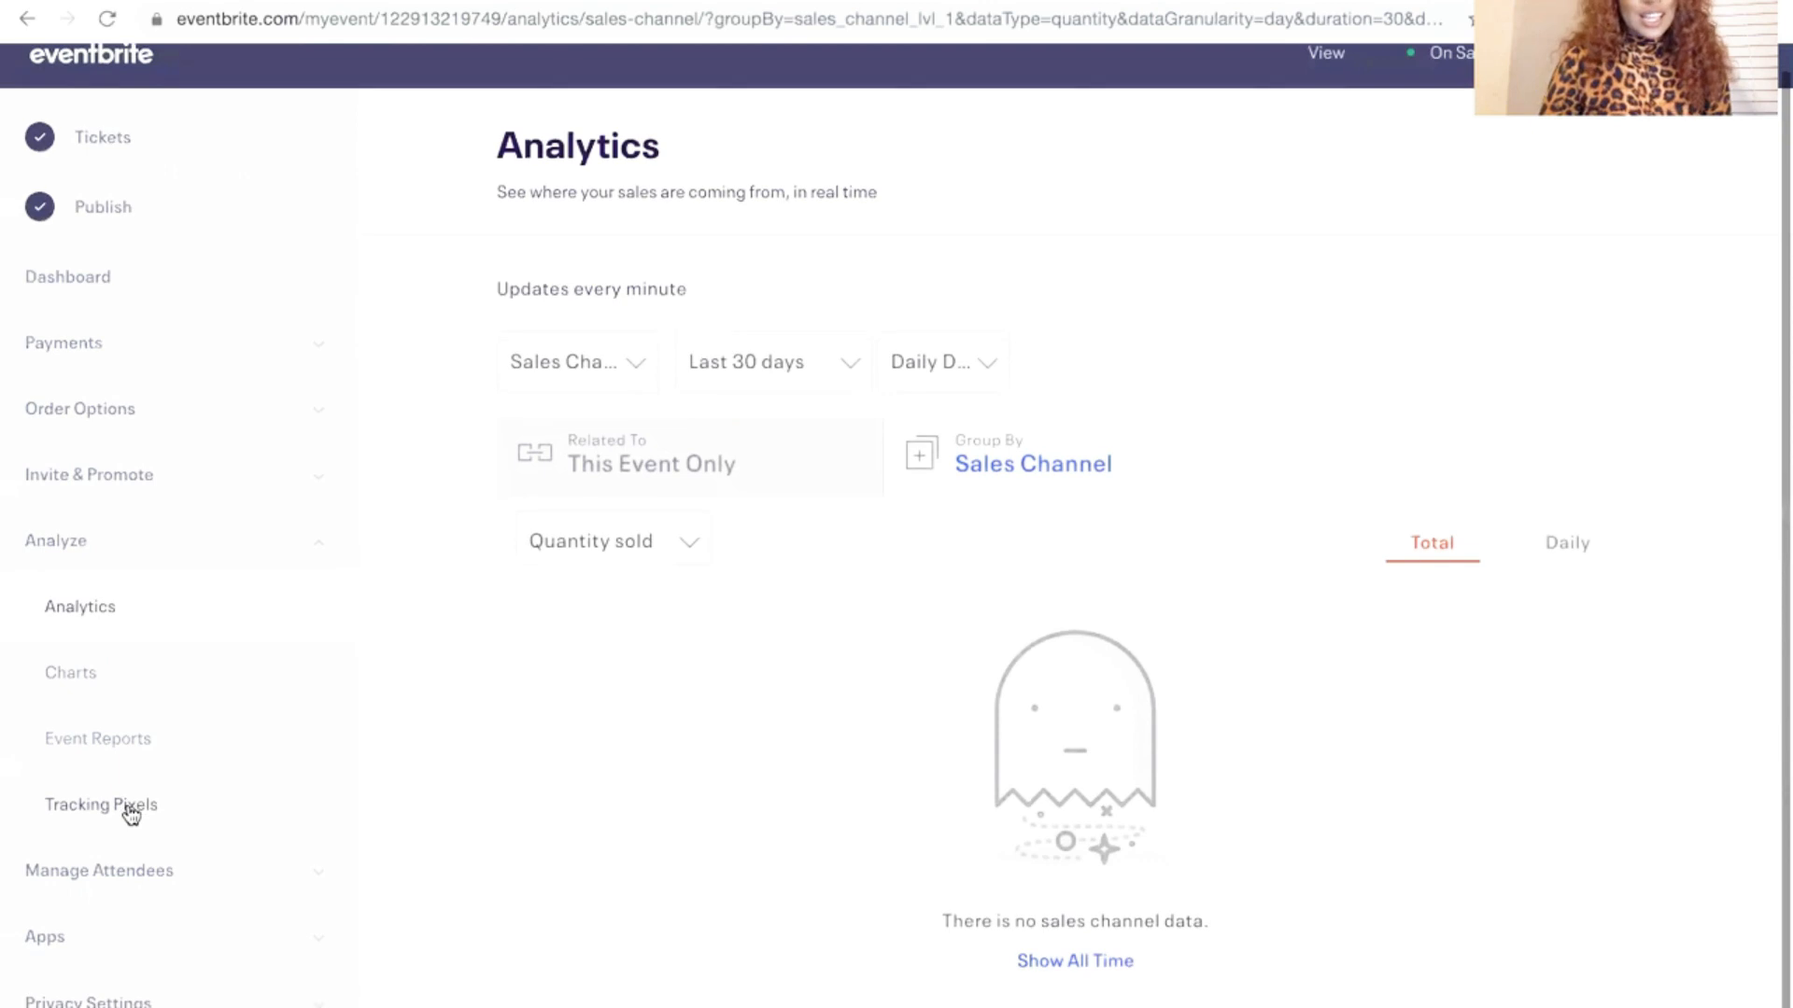
Look over the Manage Attendees options and open the event's Orders report
{"action": "left_click", "coordinate": [97, 878]}
{"action": "scroll", "coordinate": [96, 883], "scroll_direction": "down", "scroll_amount": 5}
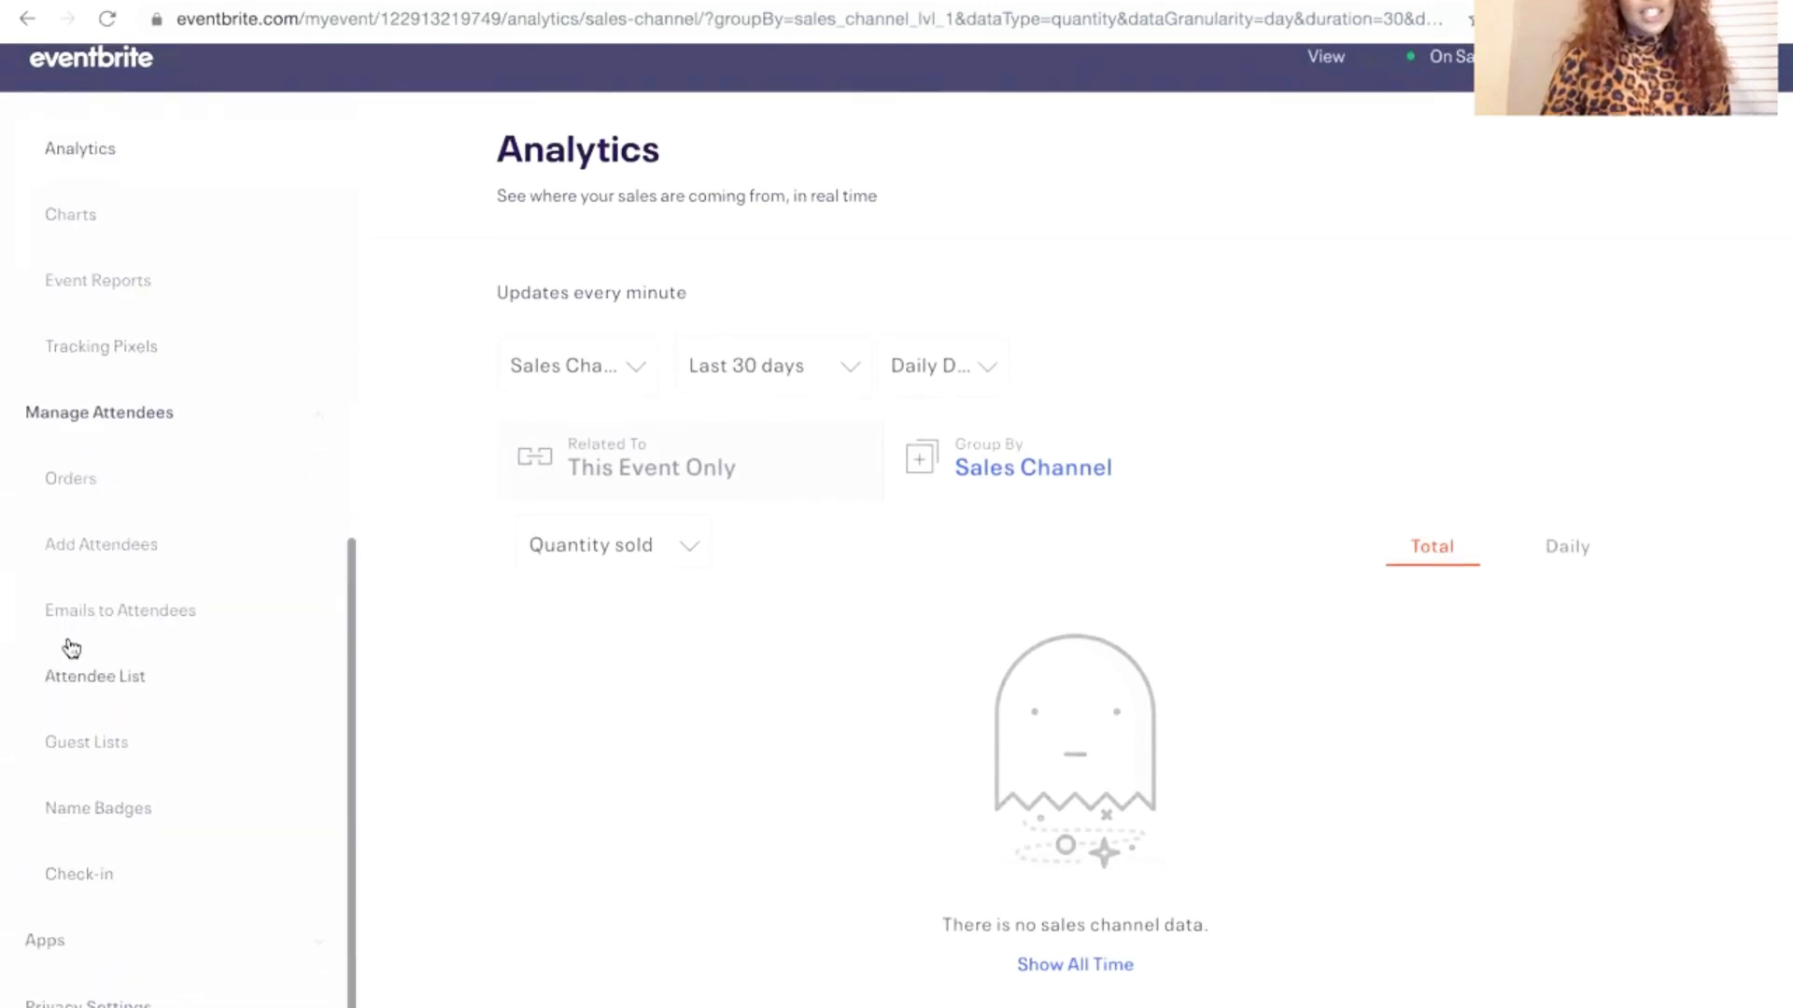
{"action": "left_click", "coordinate": [92, 493]}
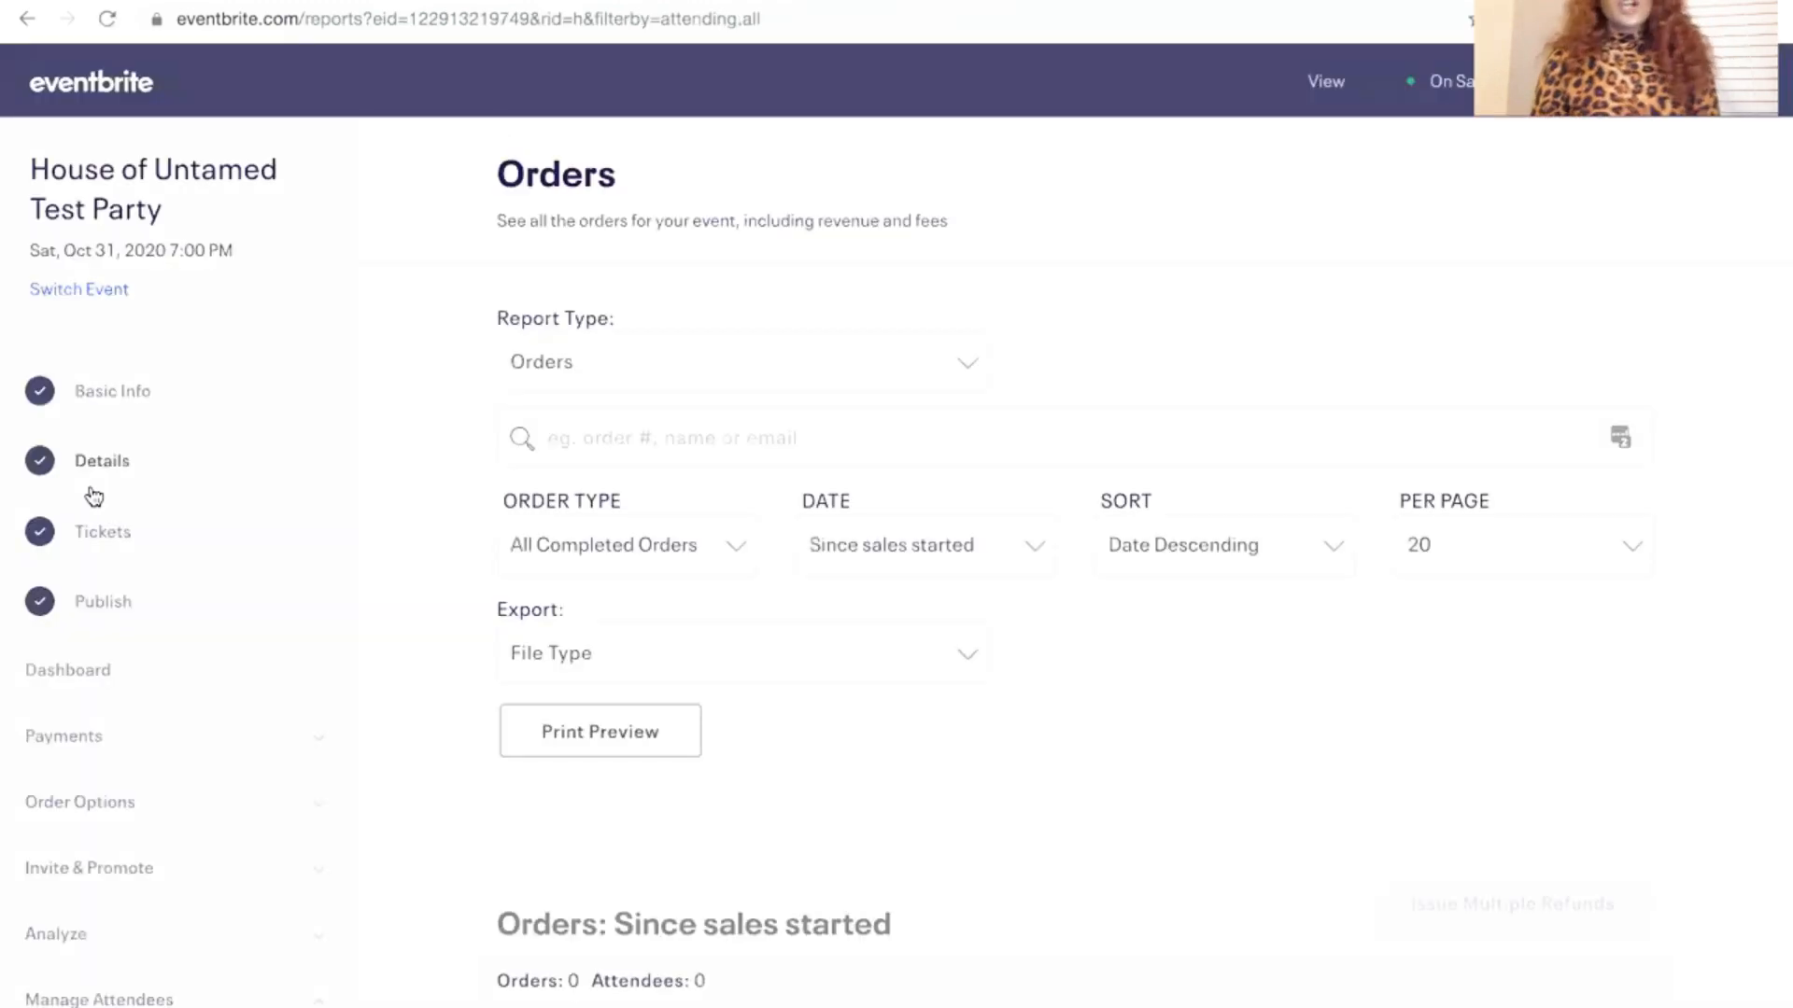
Open the Add Attendees page, and view the scheduled messages in Emails to Attendees
{"action": "scroll", "coordinate": [36, 688], "scroll_direction": "down", "scroll_amount": 5}
{"action": "scroll", "coordinate": [76, 646], "scroll_direction": "down", "scroll_amount": 1}
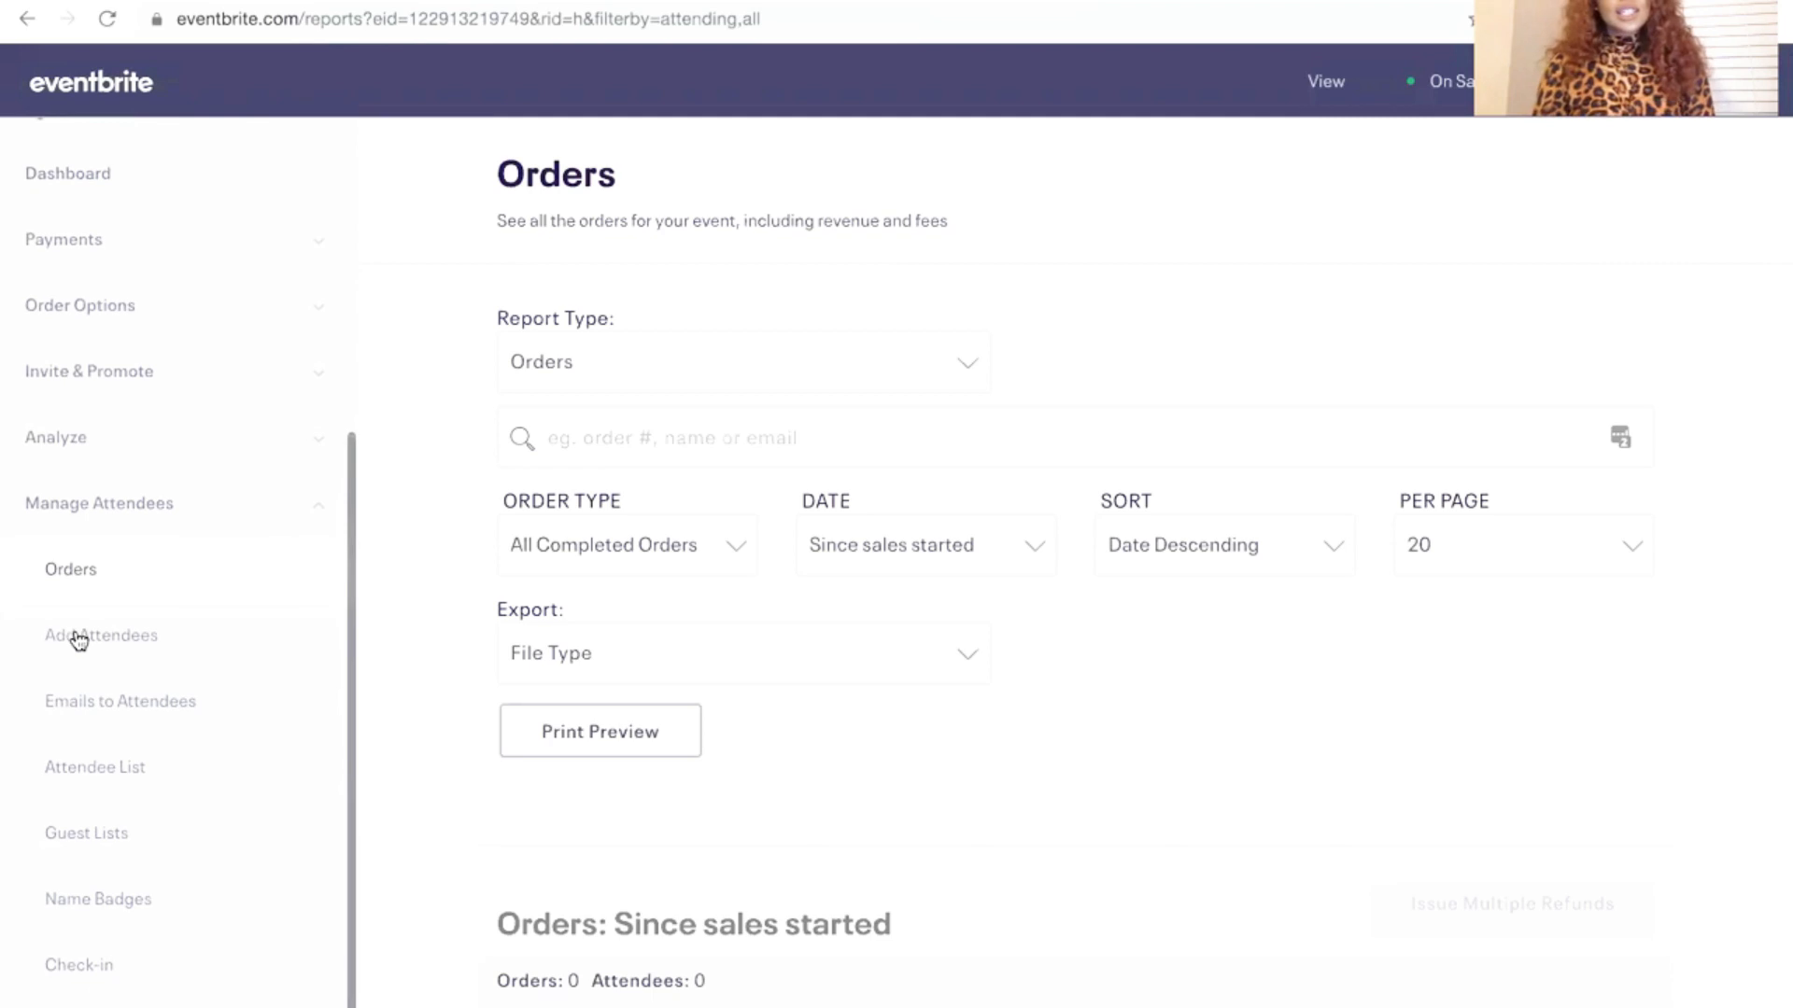
{"action": "left_click", "coordinate": [78, 640]}
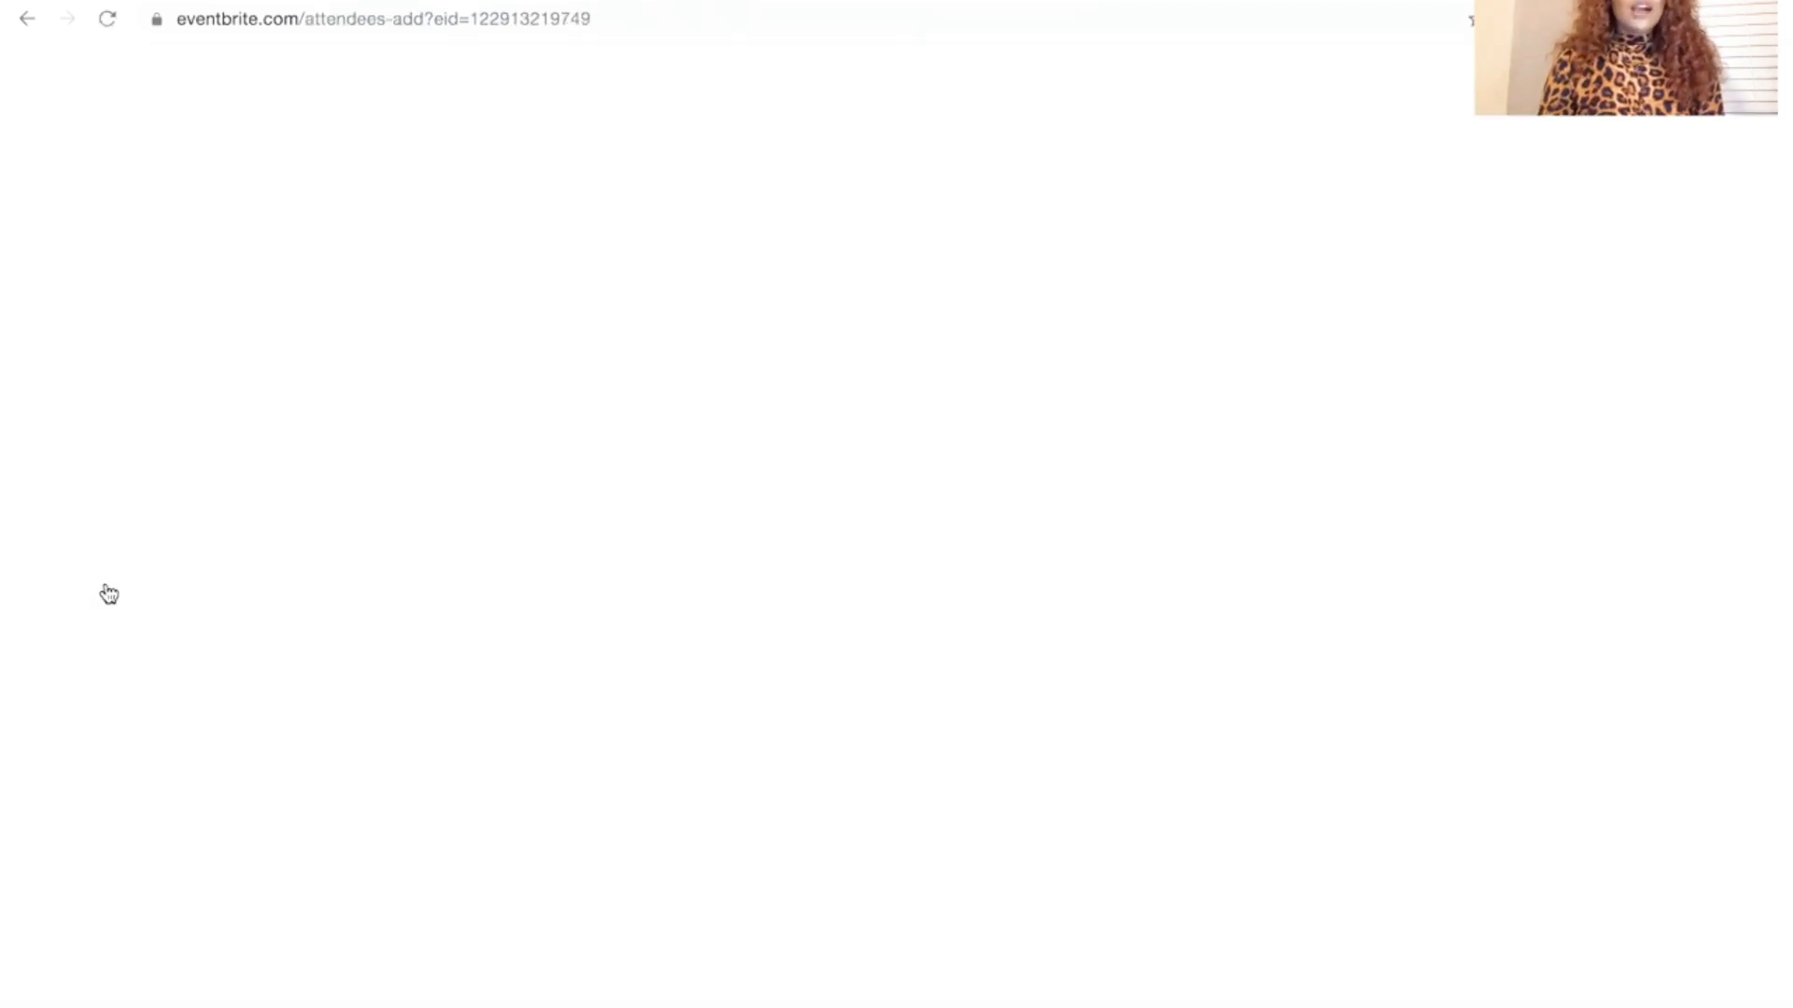
{"action": "left_click", "coordinate": [100, 644]}
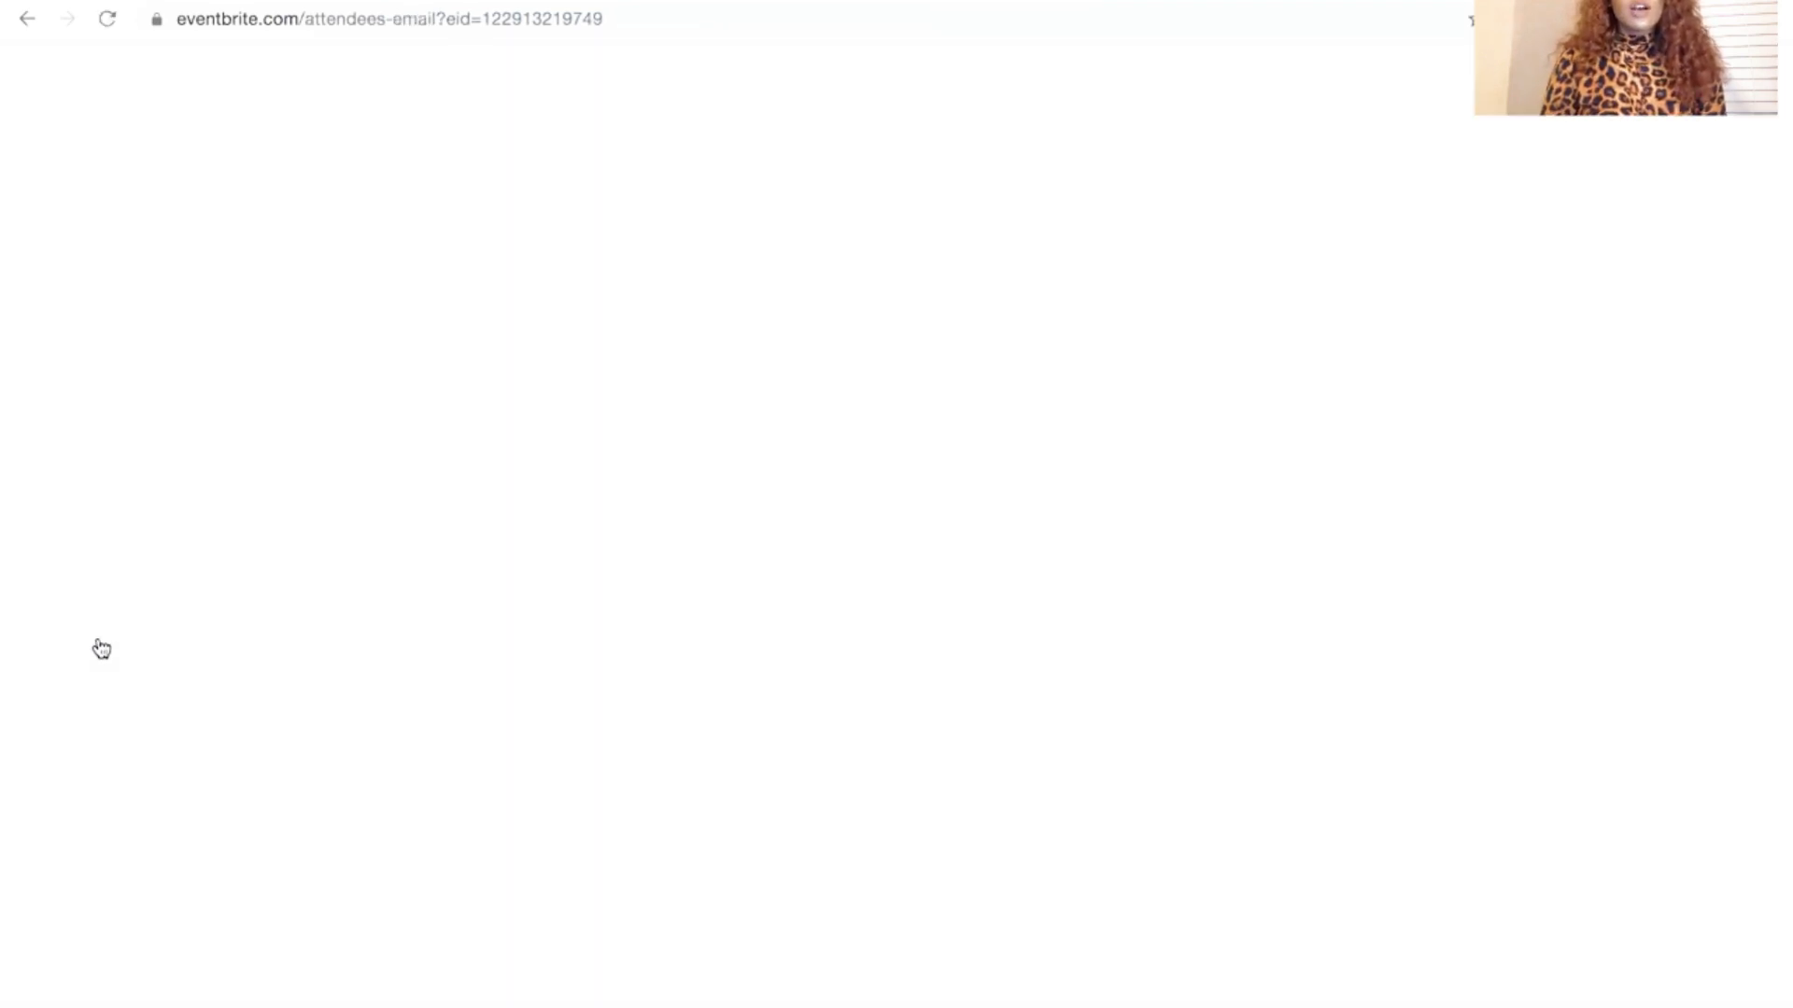
{"action": "scroll", "coordinate": [353, 624], "scroll_direction": "down", "scroll_amount": 2}
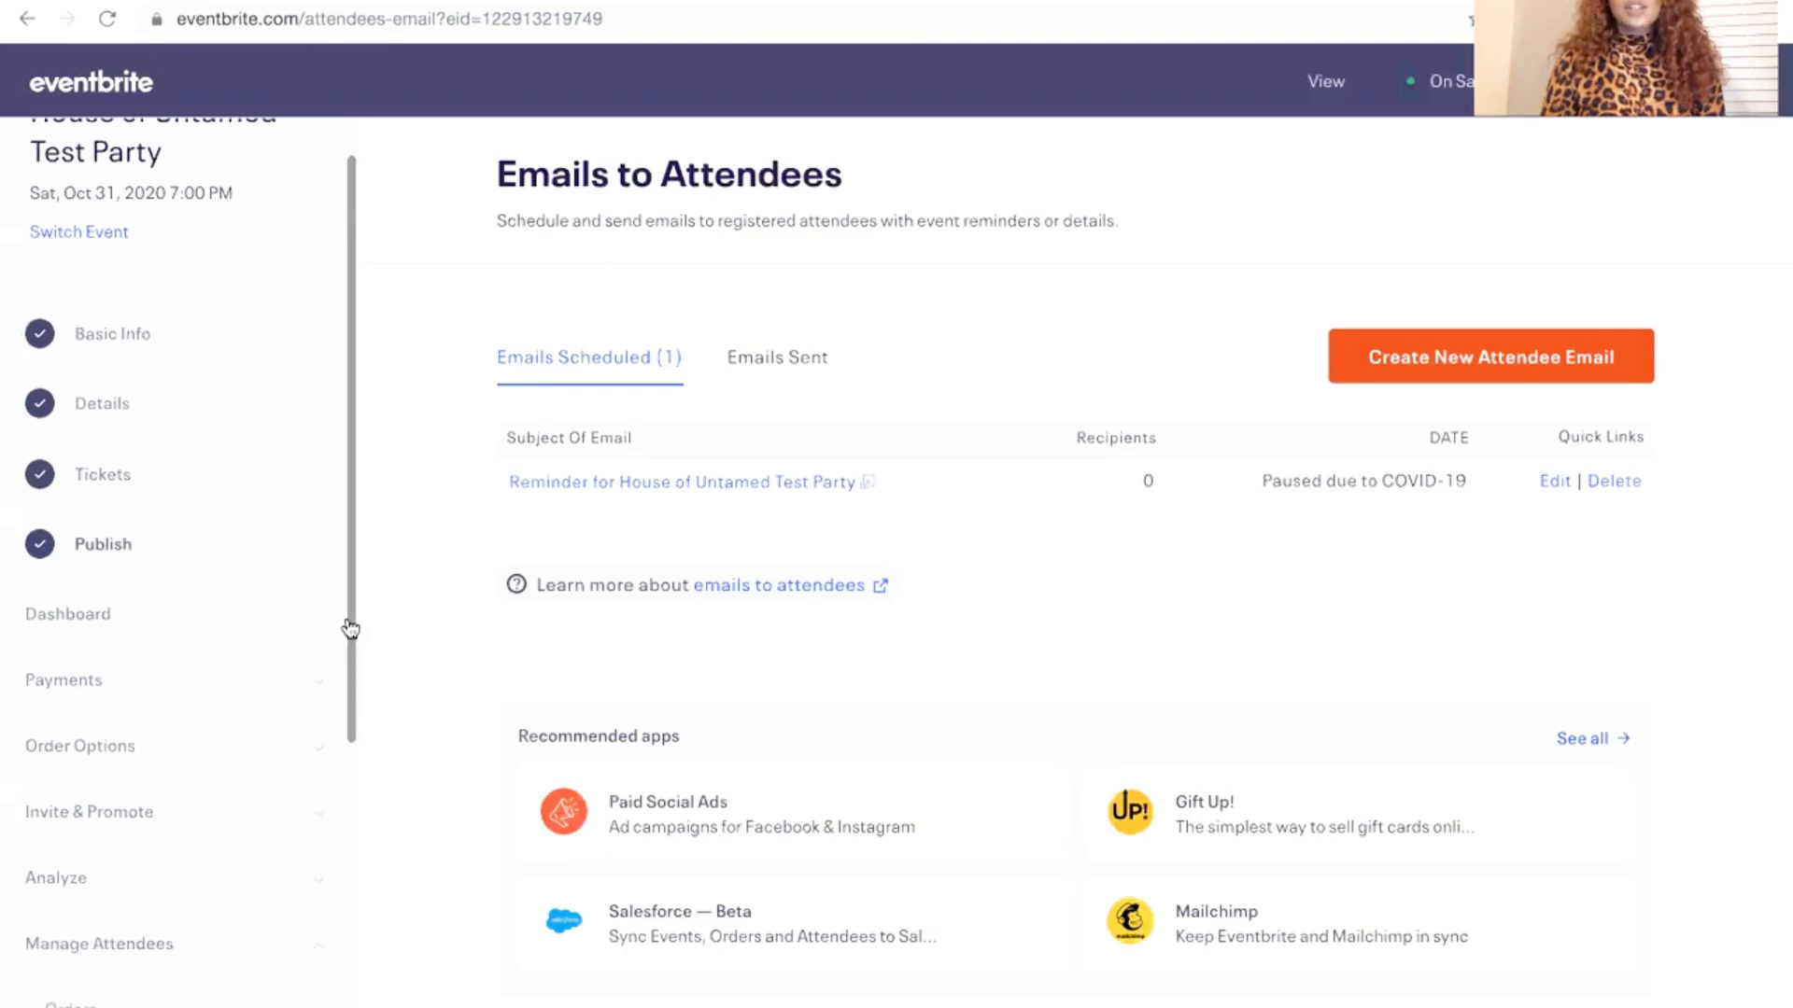
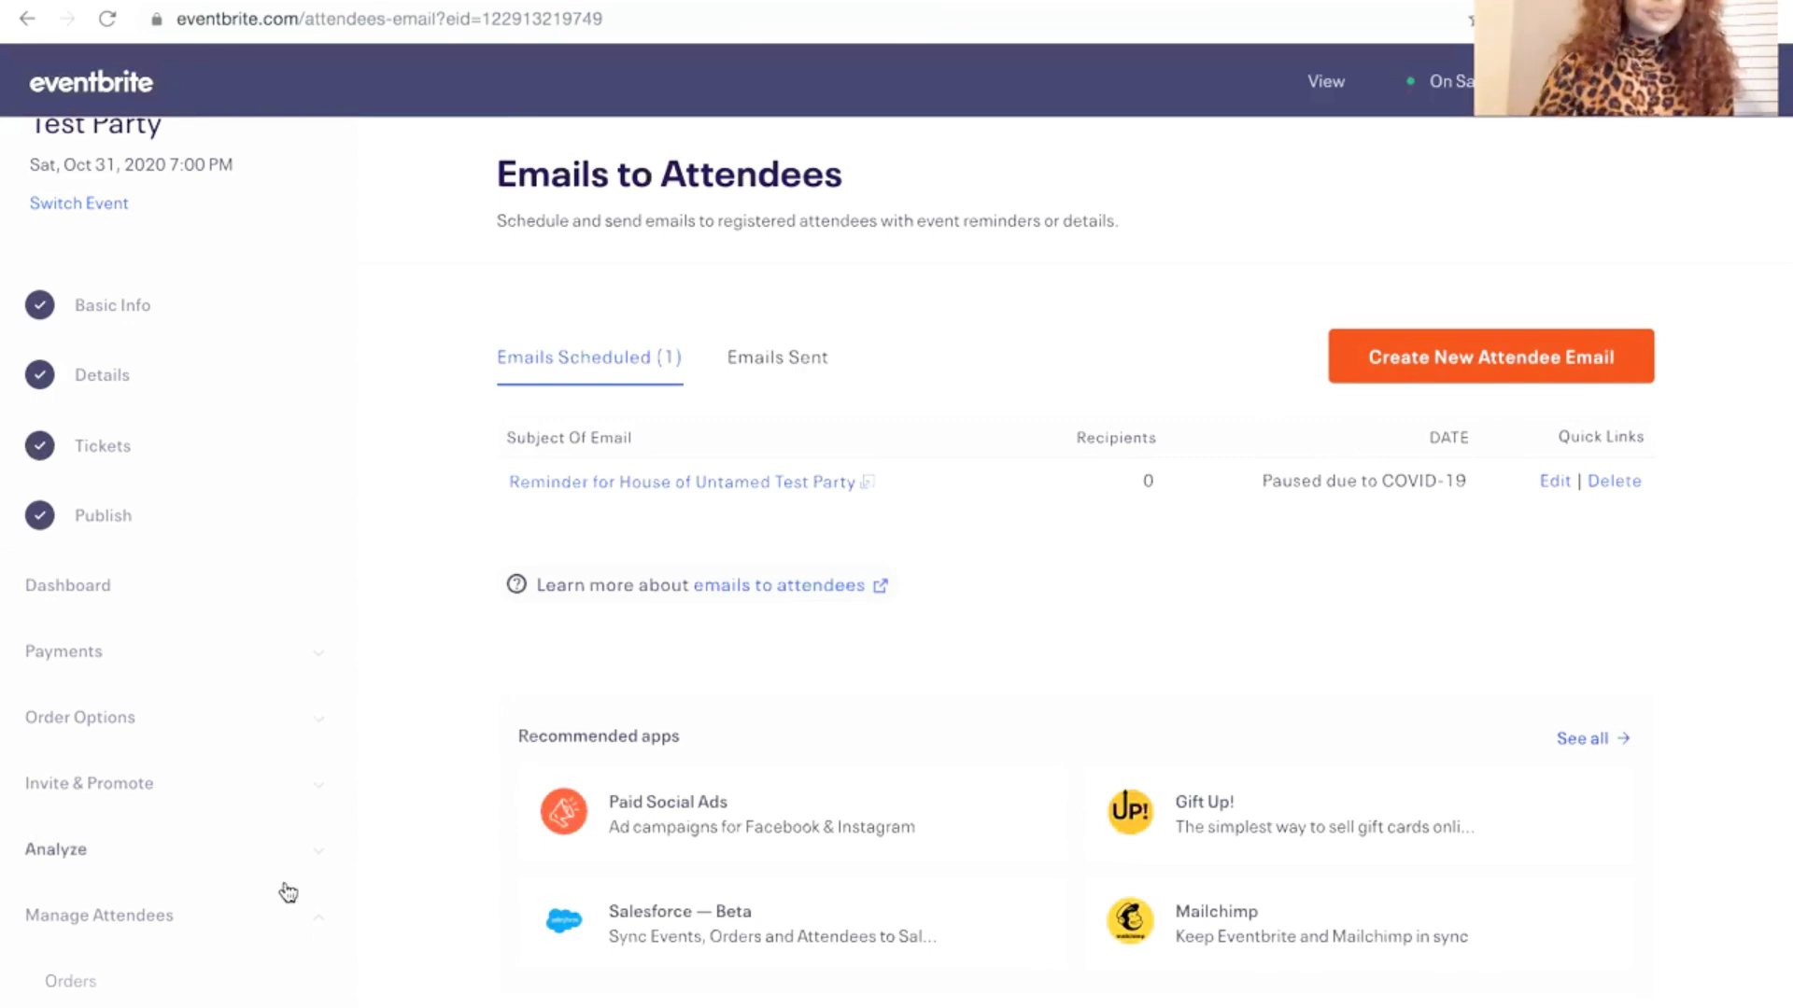
Open the Guest Lists page and review the option to create a list
{"action": "scroll", "coordinate": [241, 876], "scroll_direction": "down", "scroll_amount": 5}
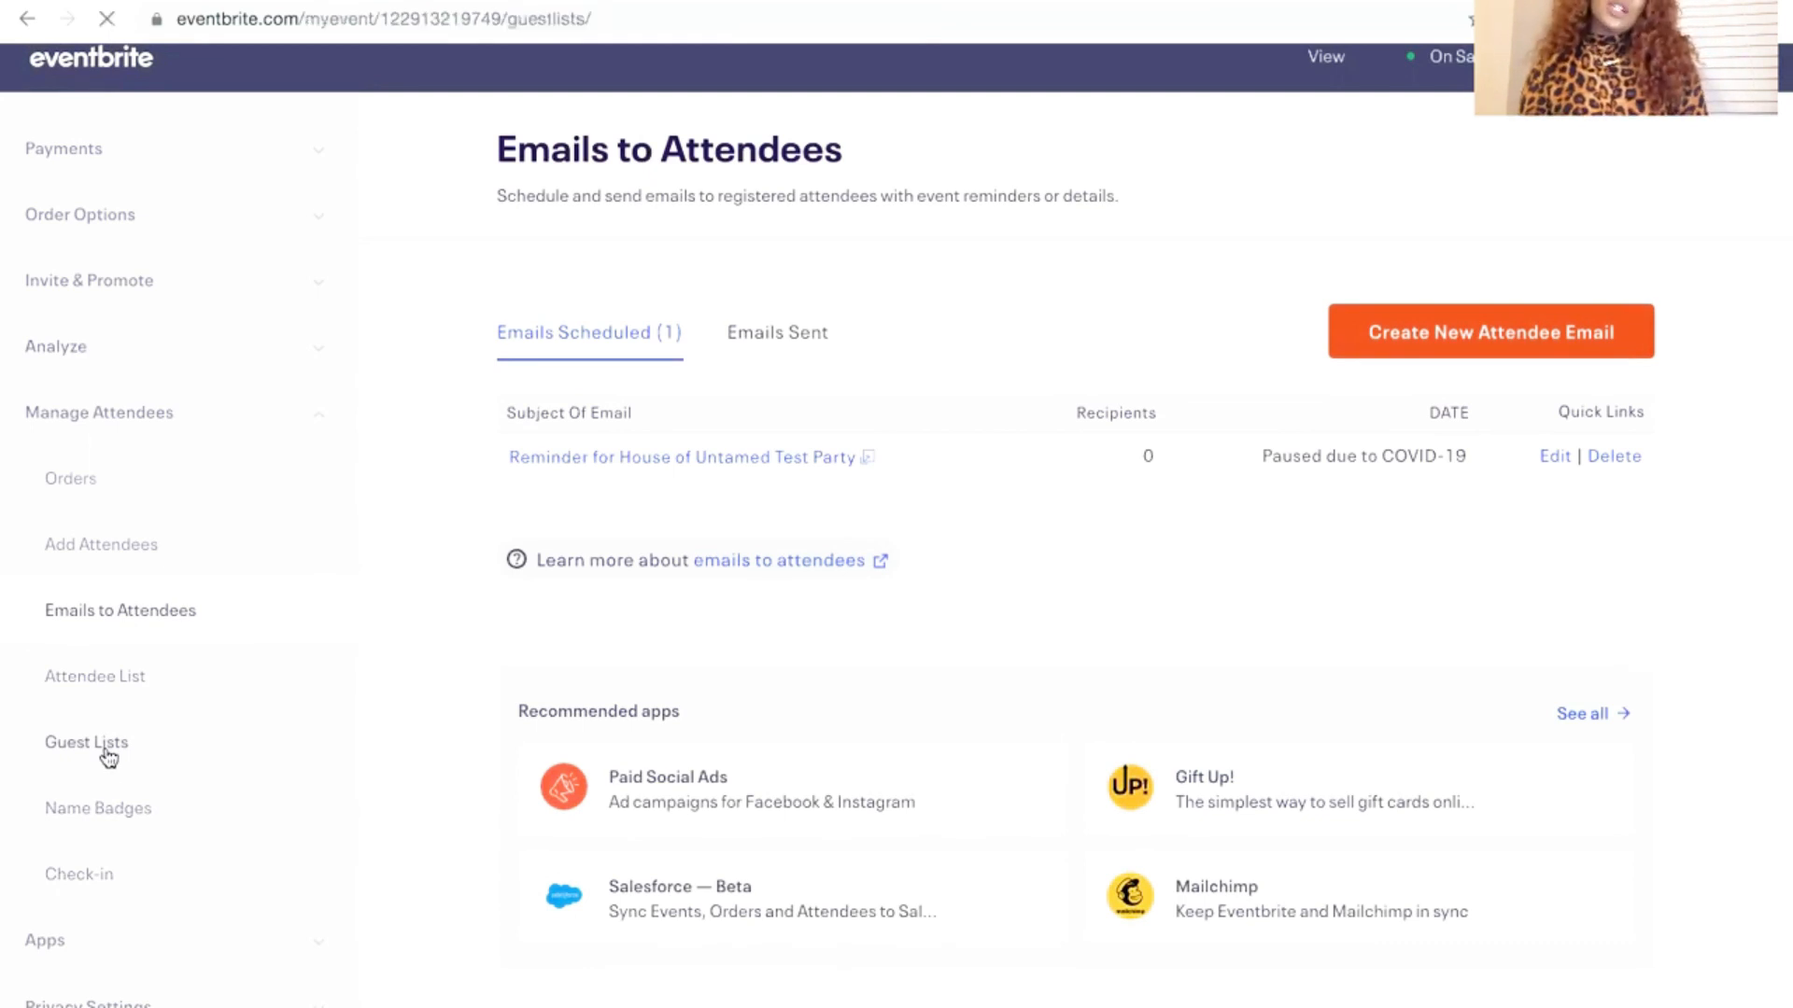
{"action": "scroll", "coordinate": [155, 675], "scroll_direction": "down", "scroll_amount": 3}
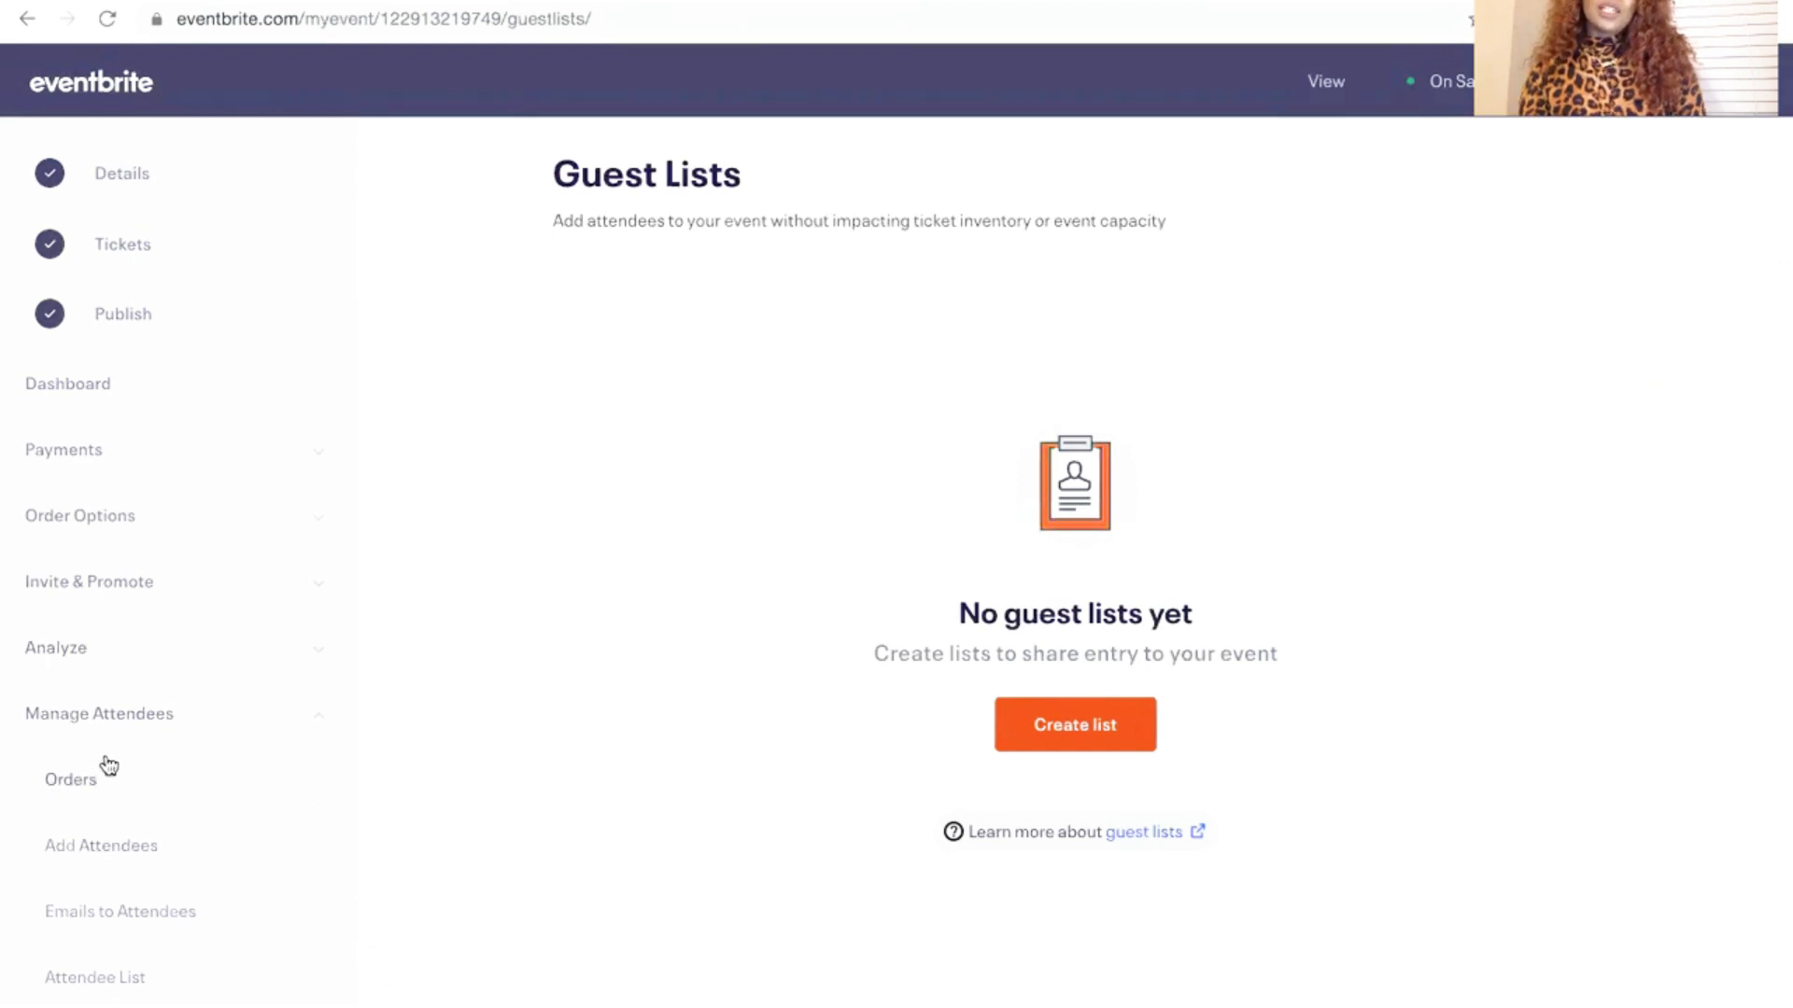
{"action": "scroll", "coordinate": [109, 766], "scroll_direction": "down", "scroll_amount": 3}
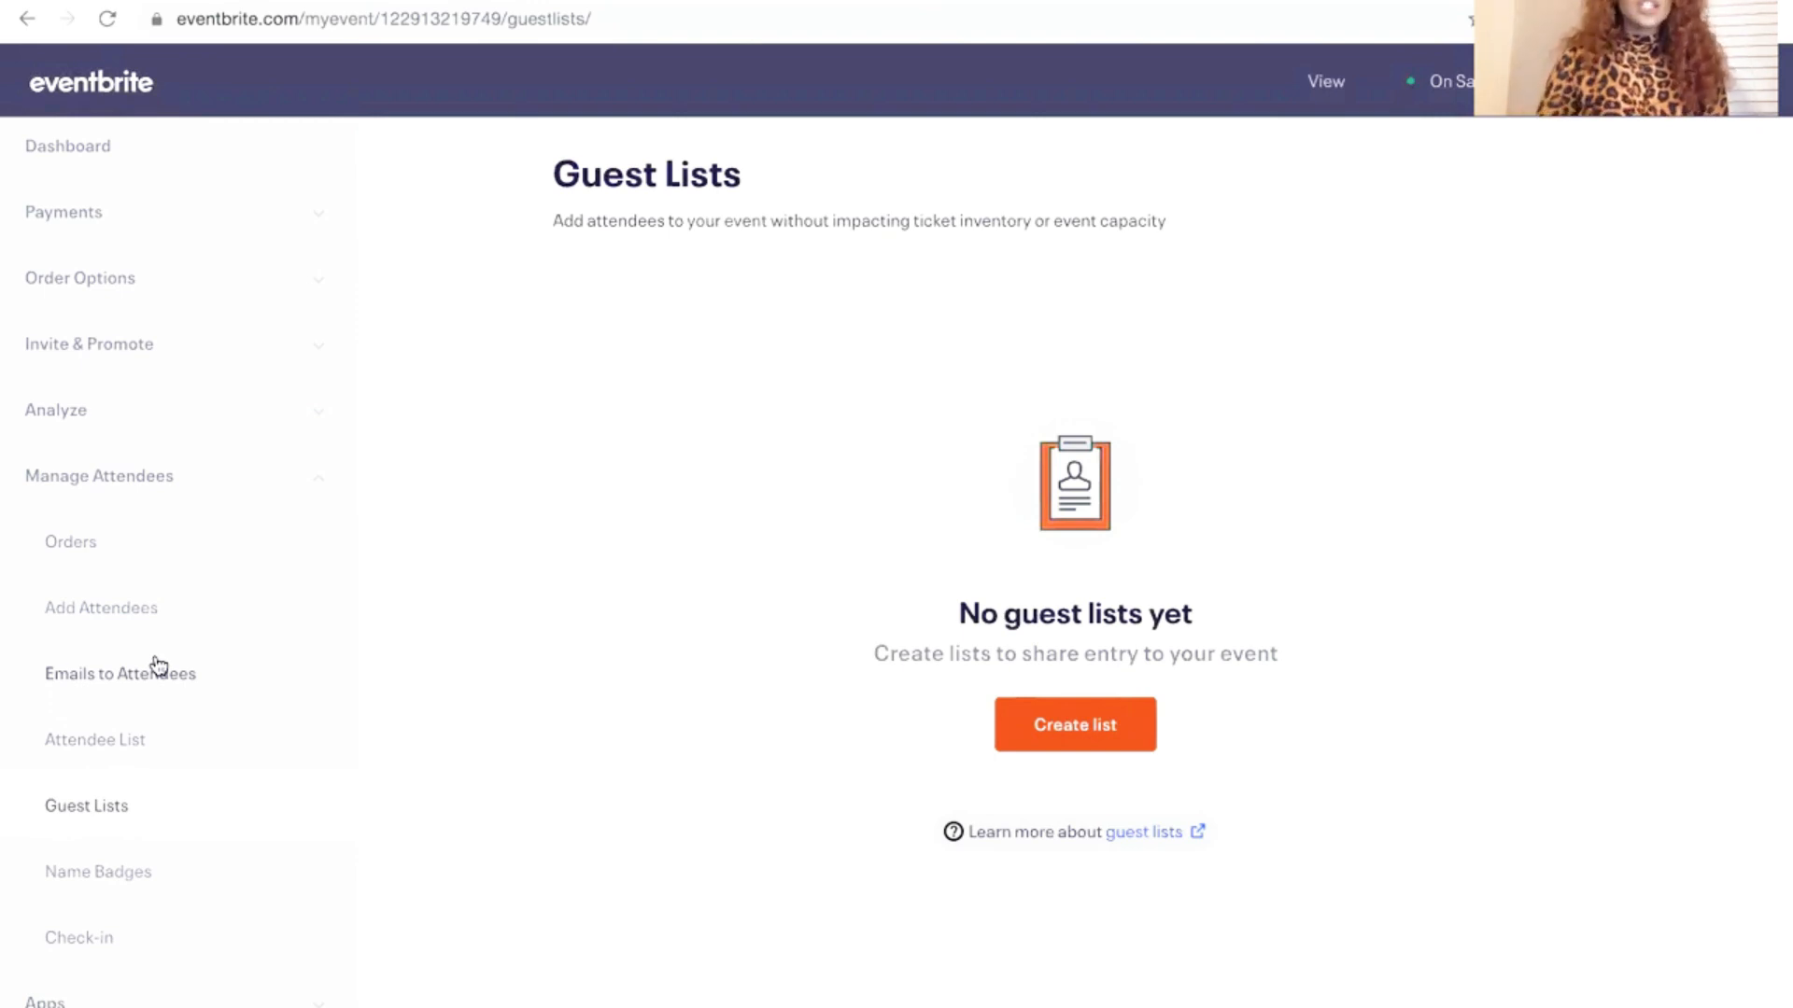
Review the badge layout settings under Name Badges and open the Check-in page
{"action": "left_click", "coordinate": [69, 880]}
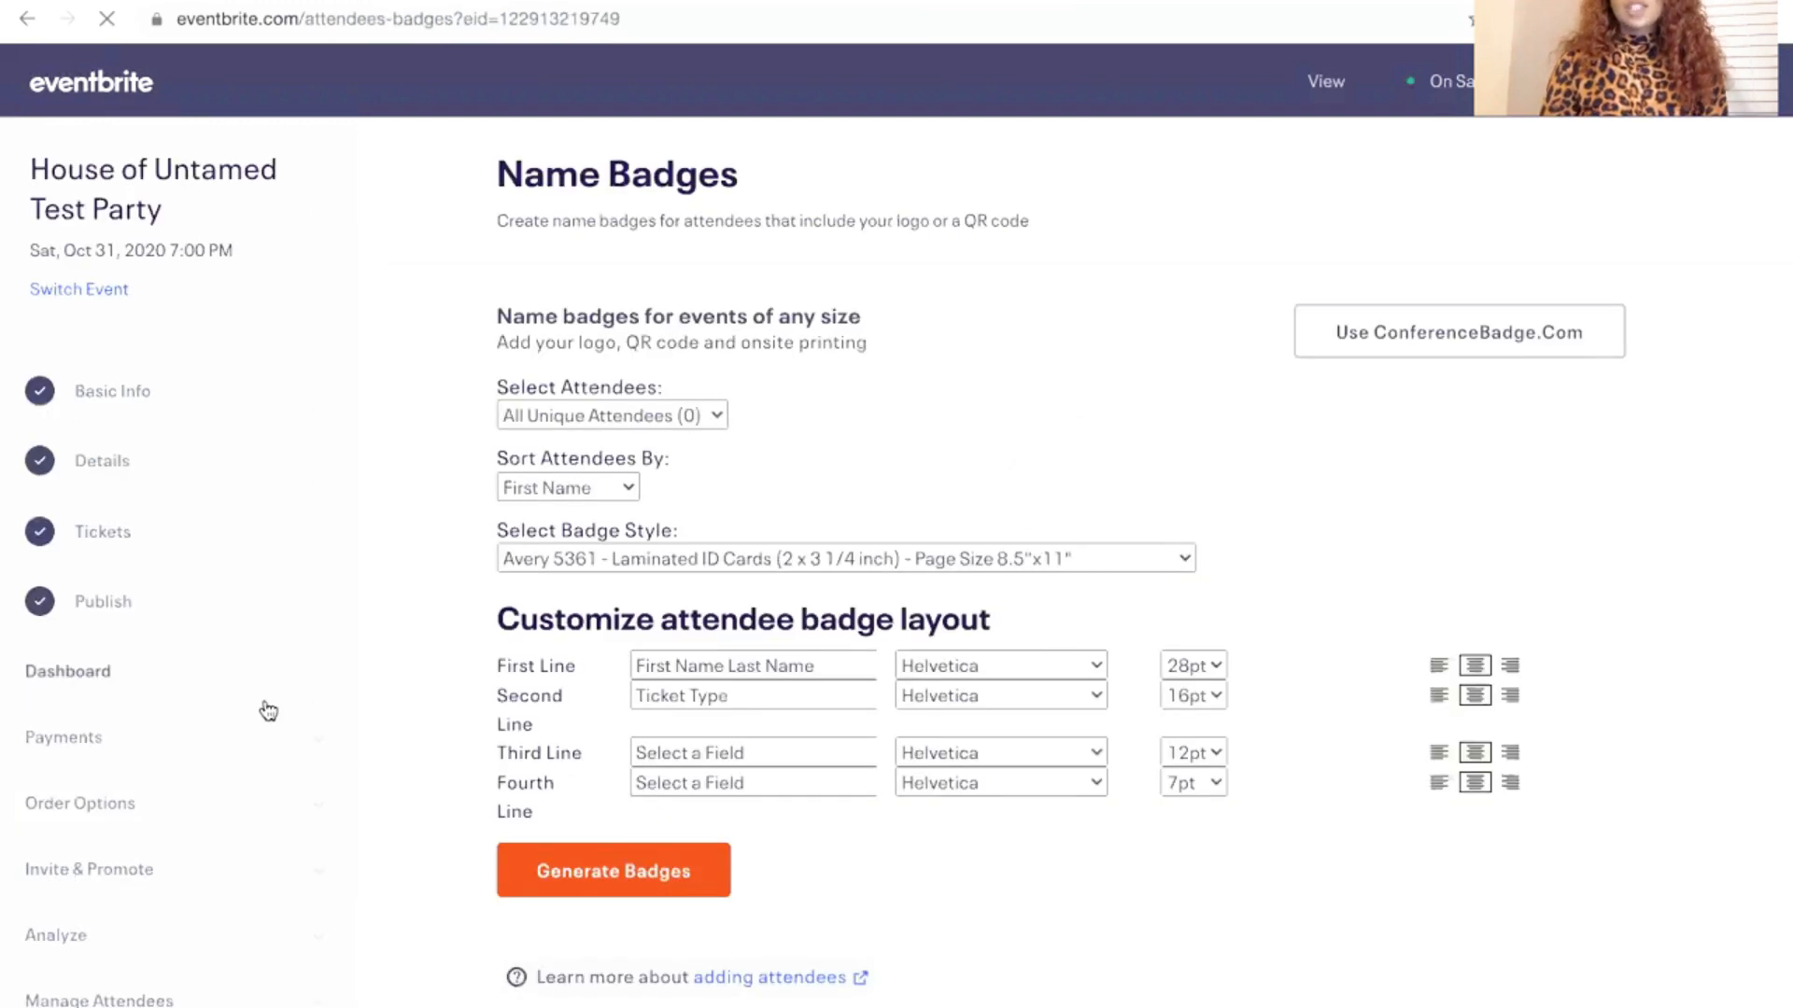
{"action": "scroll", "coordinate": [250, 672], "scroll_direction": "down", "scroll_amount": 3}
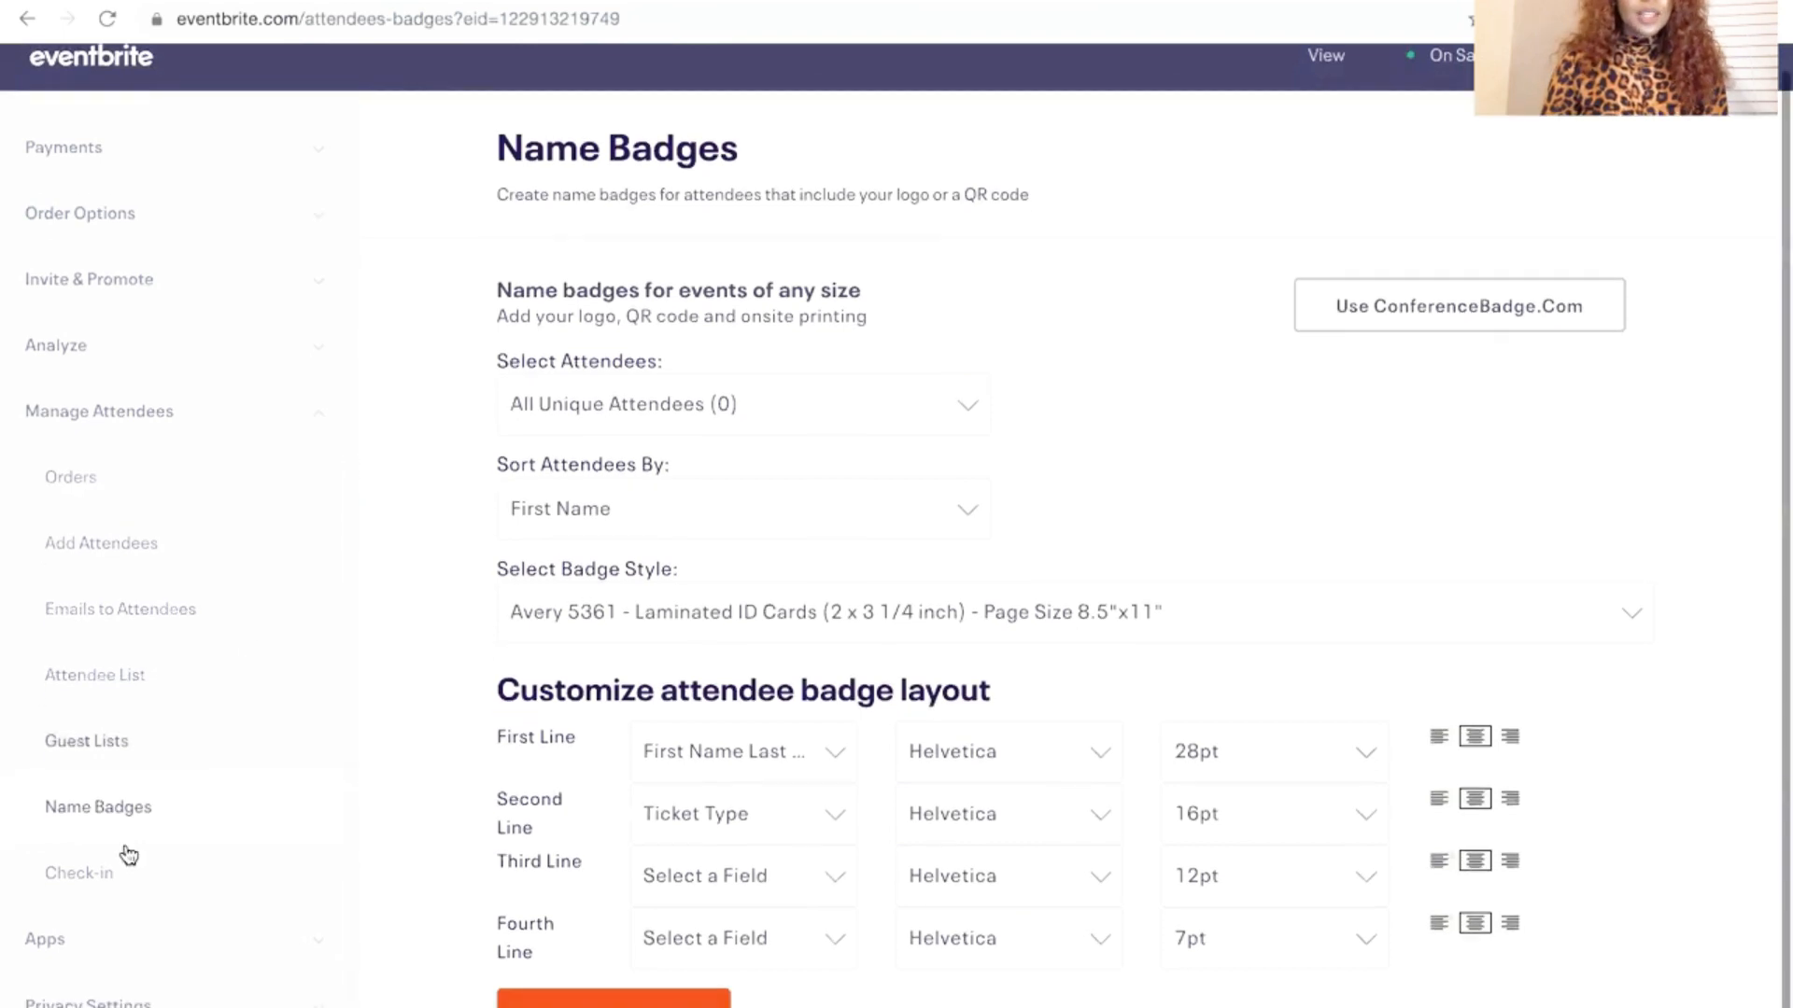
{"action": "left_click", "coordinate": [104, 879]}
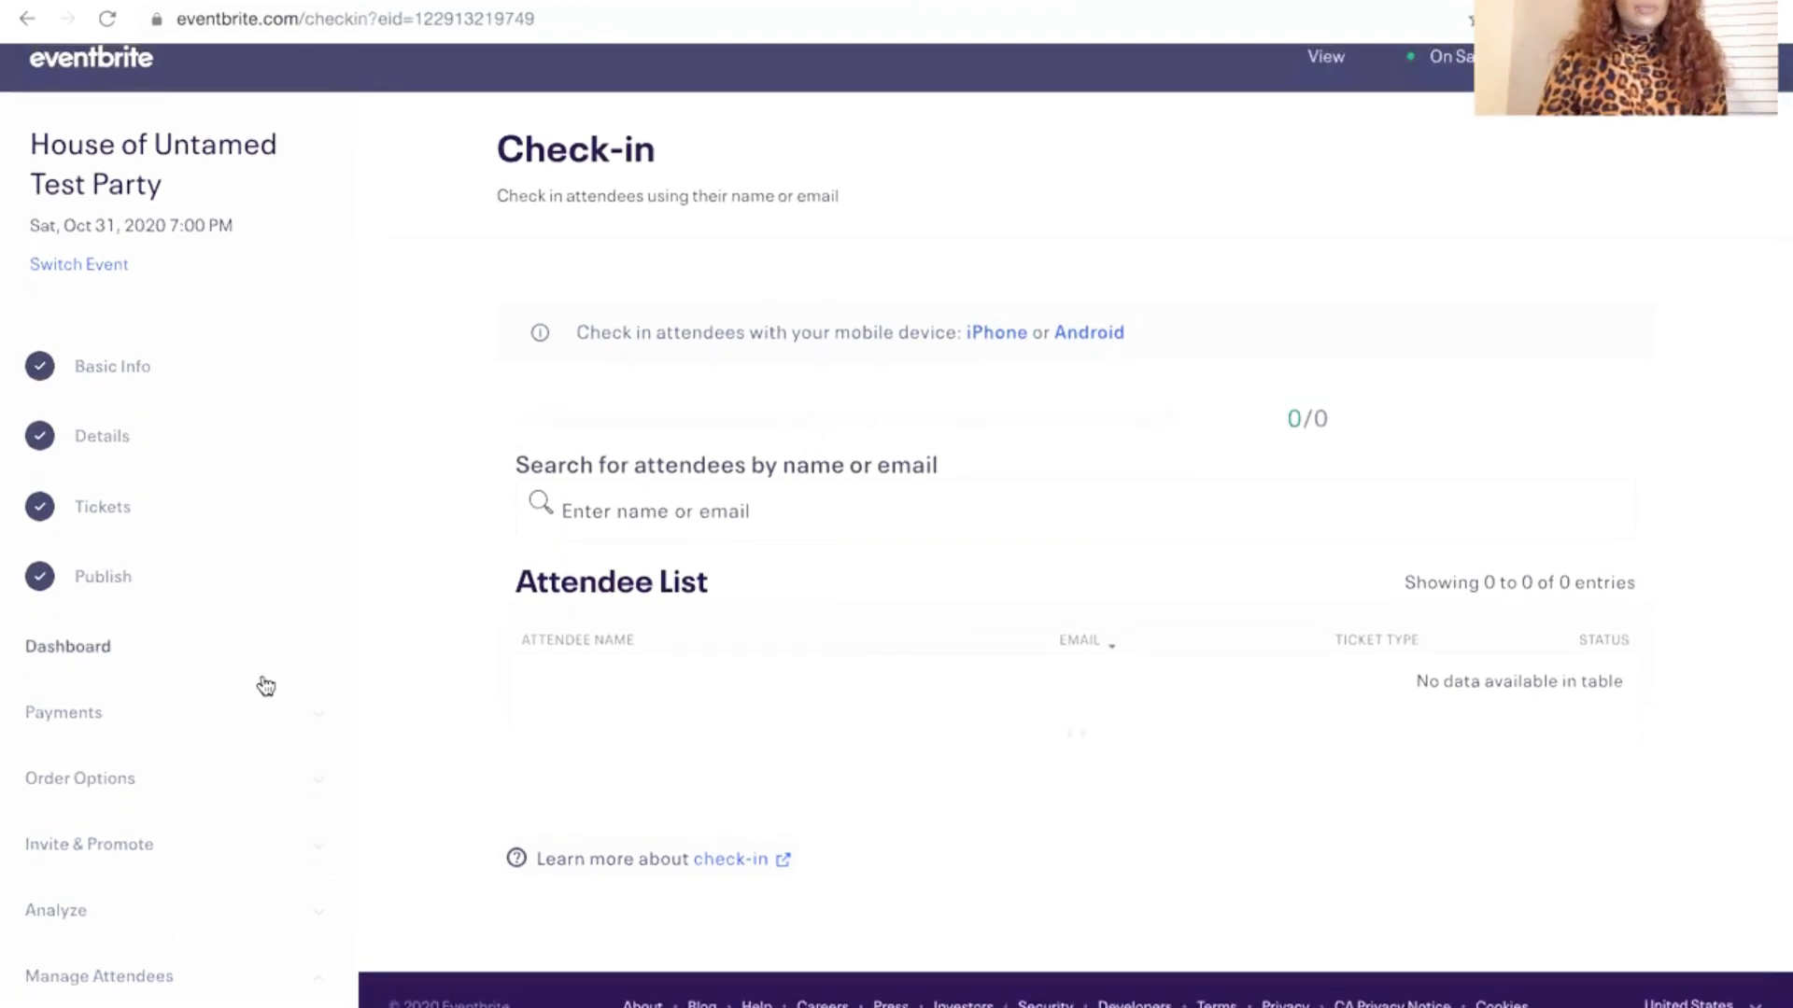
{"action": "scroll", "coordinate": [261, 685], "scroll_direction": "down", "scroll_amount": 6}
{"action": "left_click", "coordinate": [120, 924]}
{"action": "scroll", "coordinate": [121, 921], "scroll_direction": "down", "scroll_amount": 2}
{"action": "scroll", "coordinate": [120, 924], "scroll_direction": "up", "scroll_amount": 7}
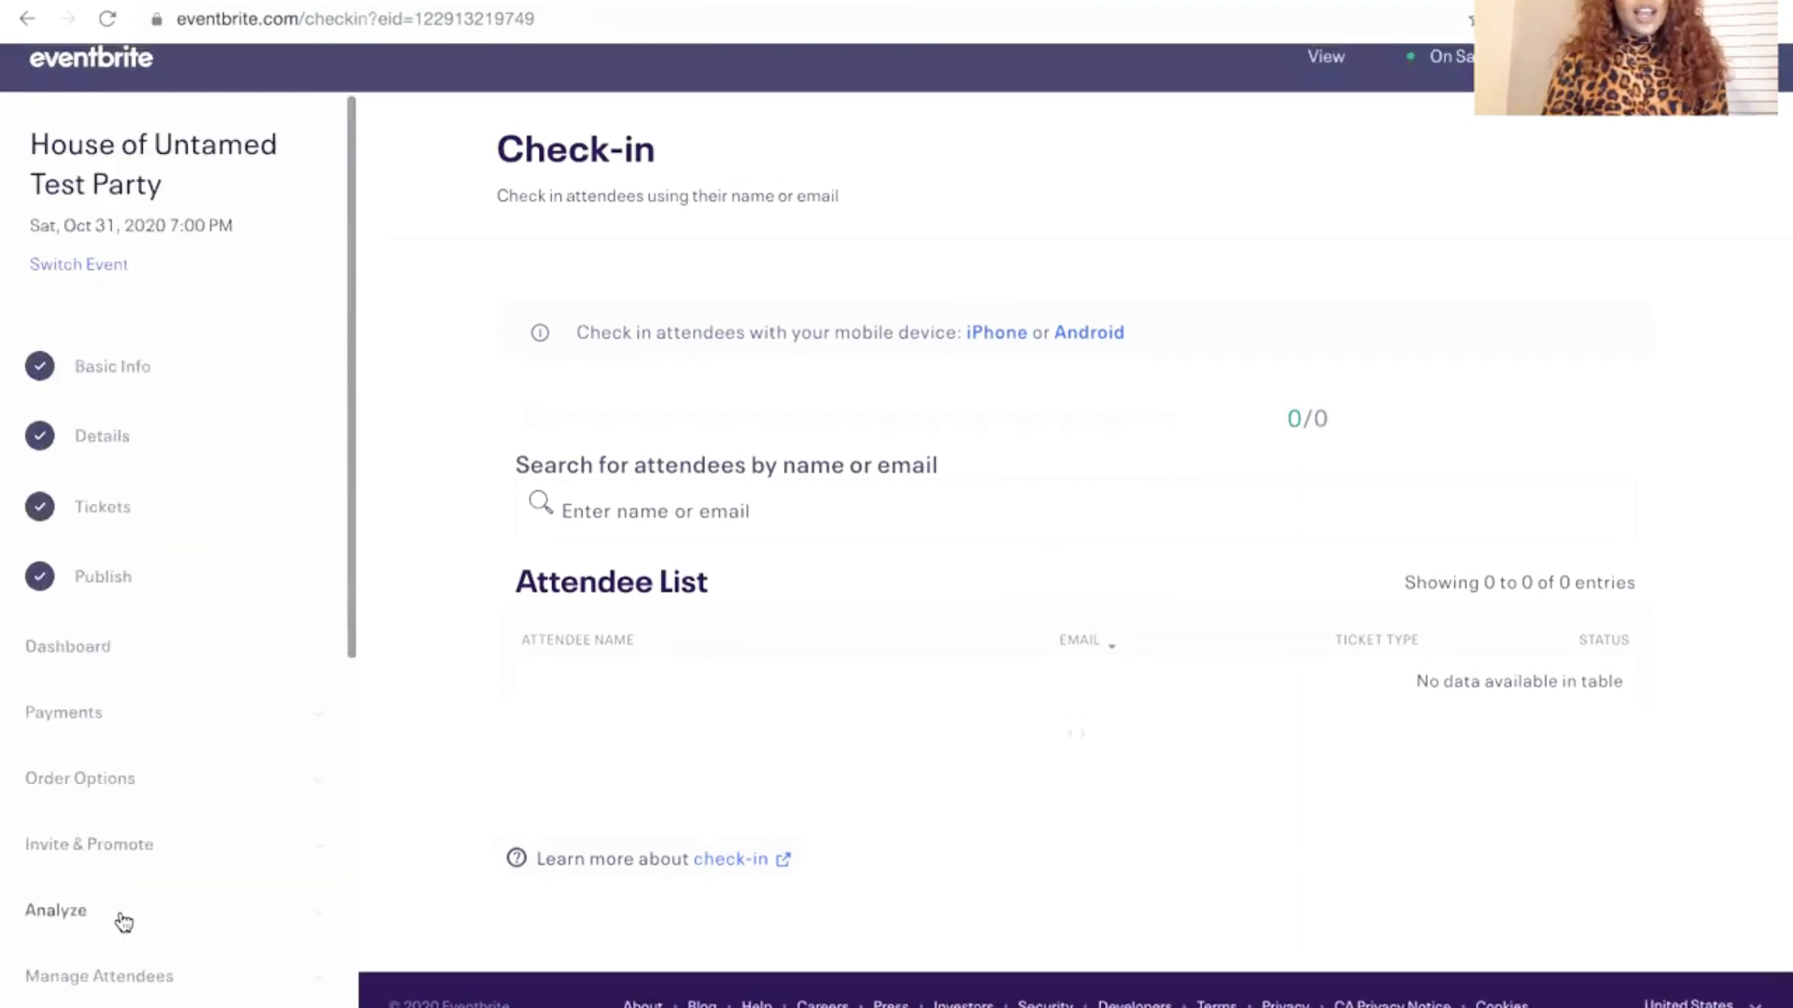
Open the Event Dashboard and review its sales, common reports, promotional traffic and event links
{"action": "left_click", "coordinate": [161, 646]}
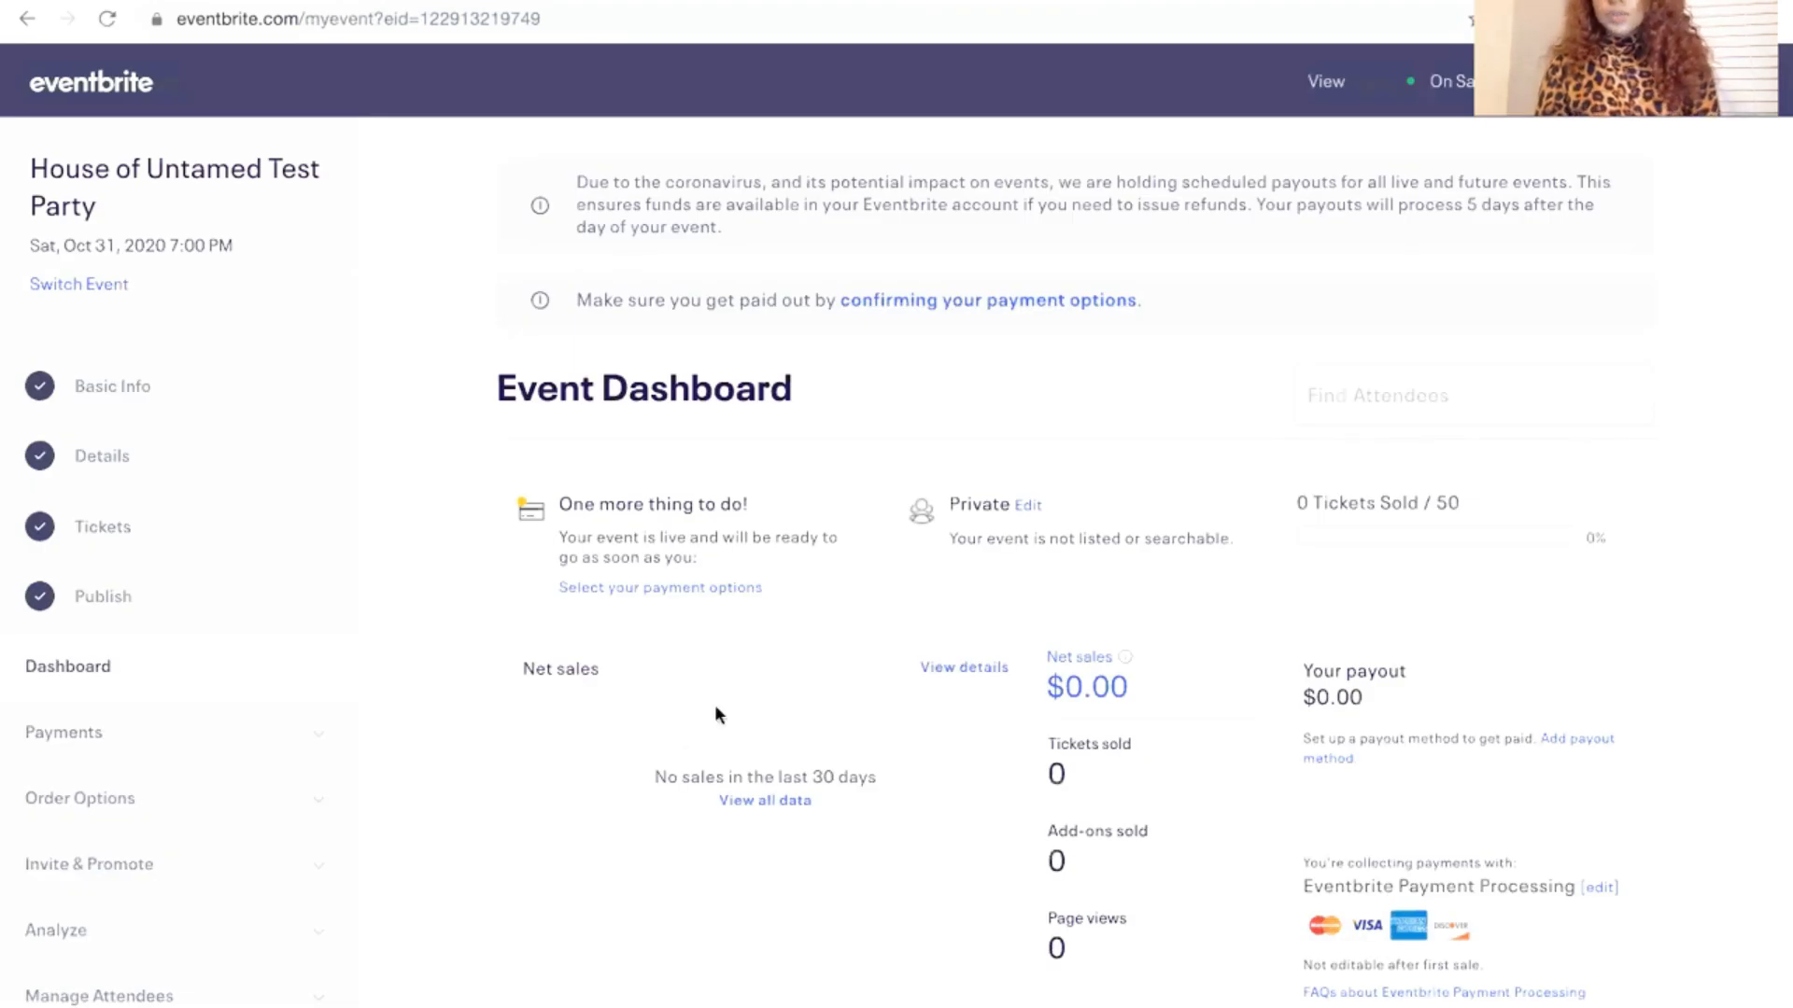
{"action": "scroll", "coordinate": [714, 704], "scroll_direction": "down", "scroll_amount": 3}
{"action": "scroll", "coordinate": [717, 706], "scroll_direction": "down", "scroll_amount": 5}
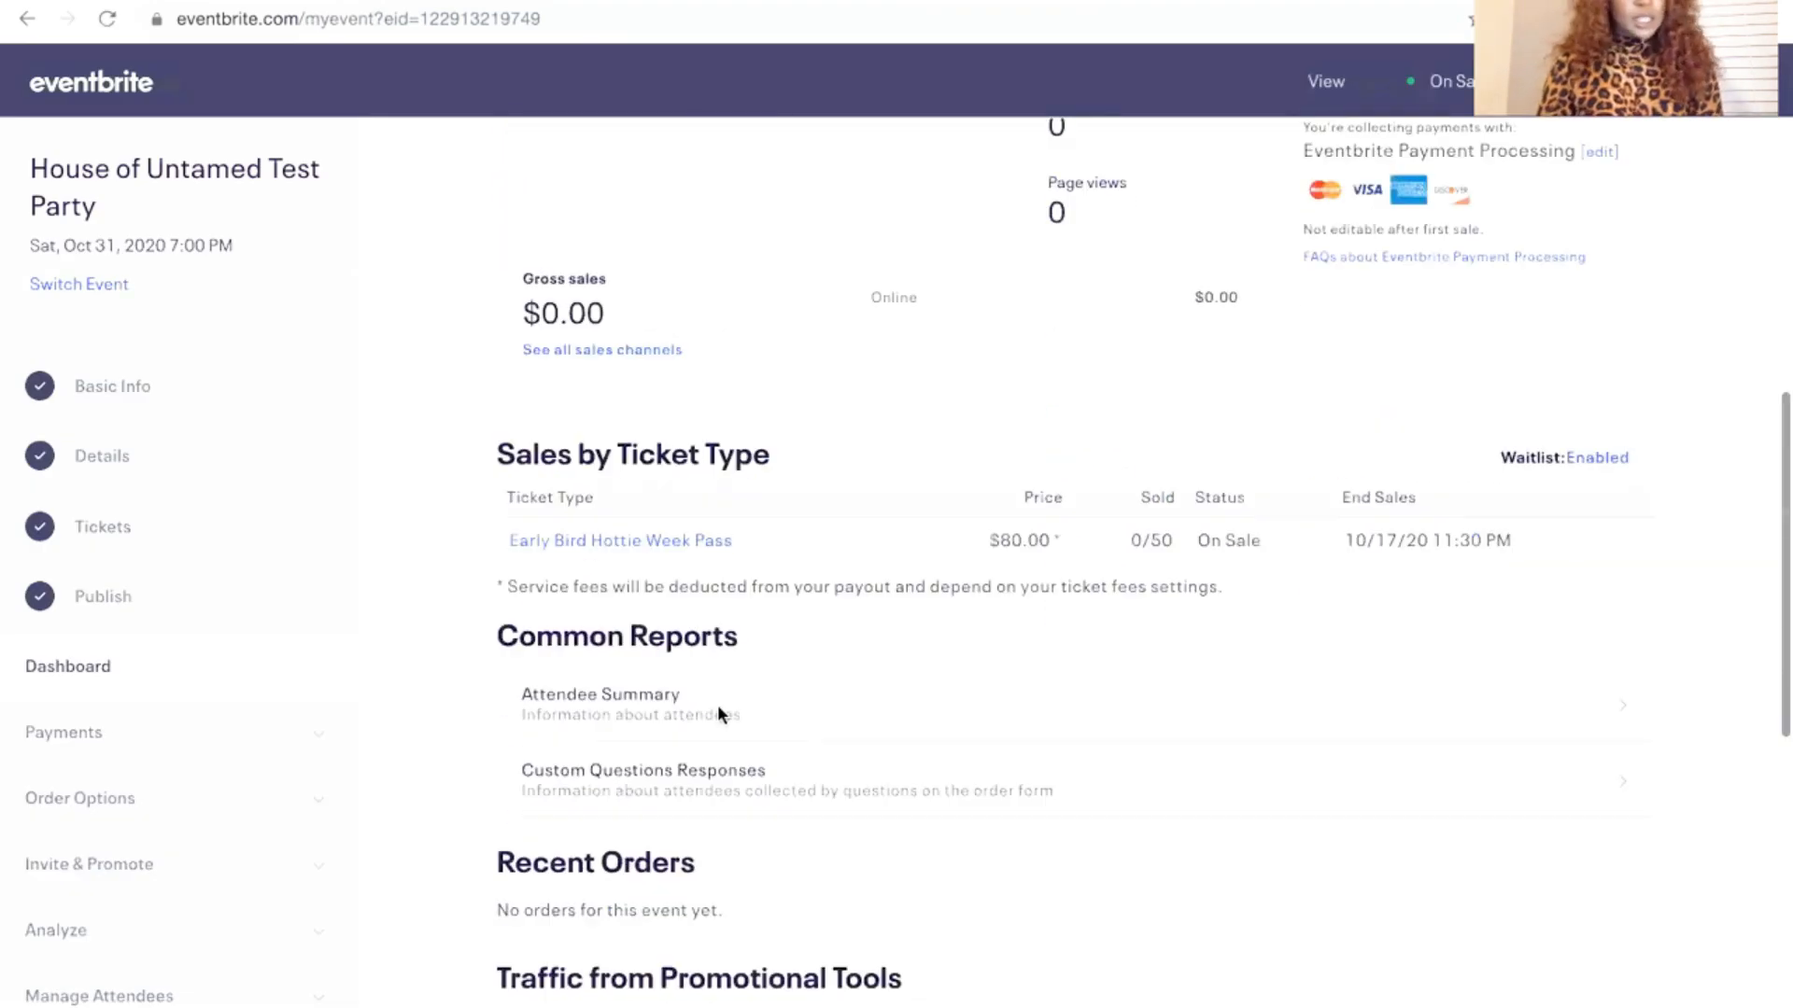
{"action": "scroll", "coordinate": [717, 704], "scroll_direction": "down", "scroll_amount": 8}
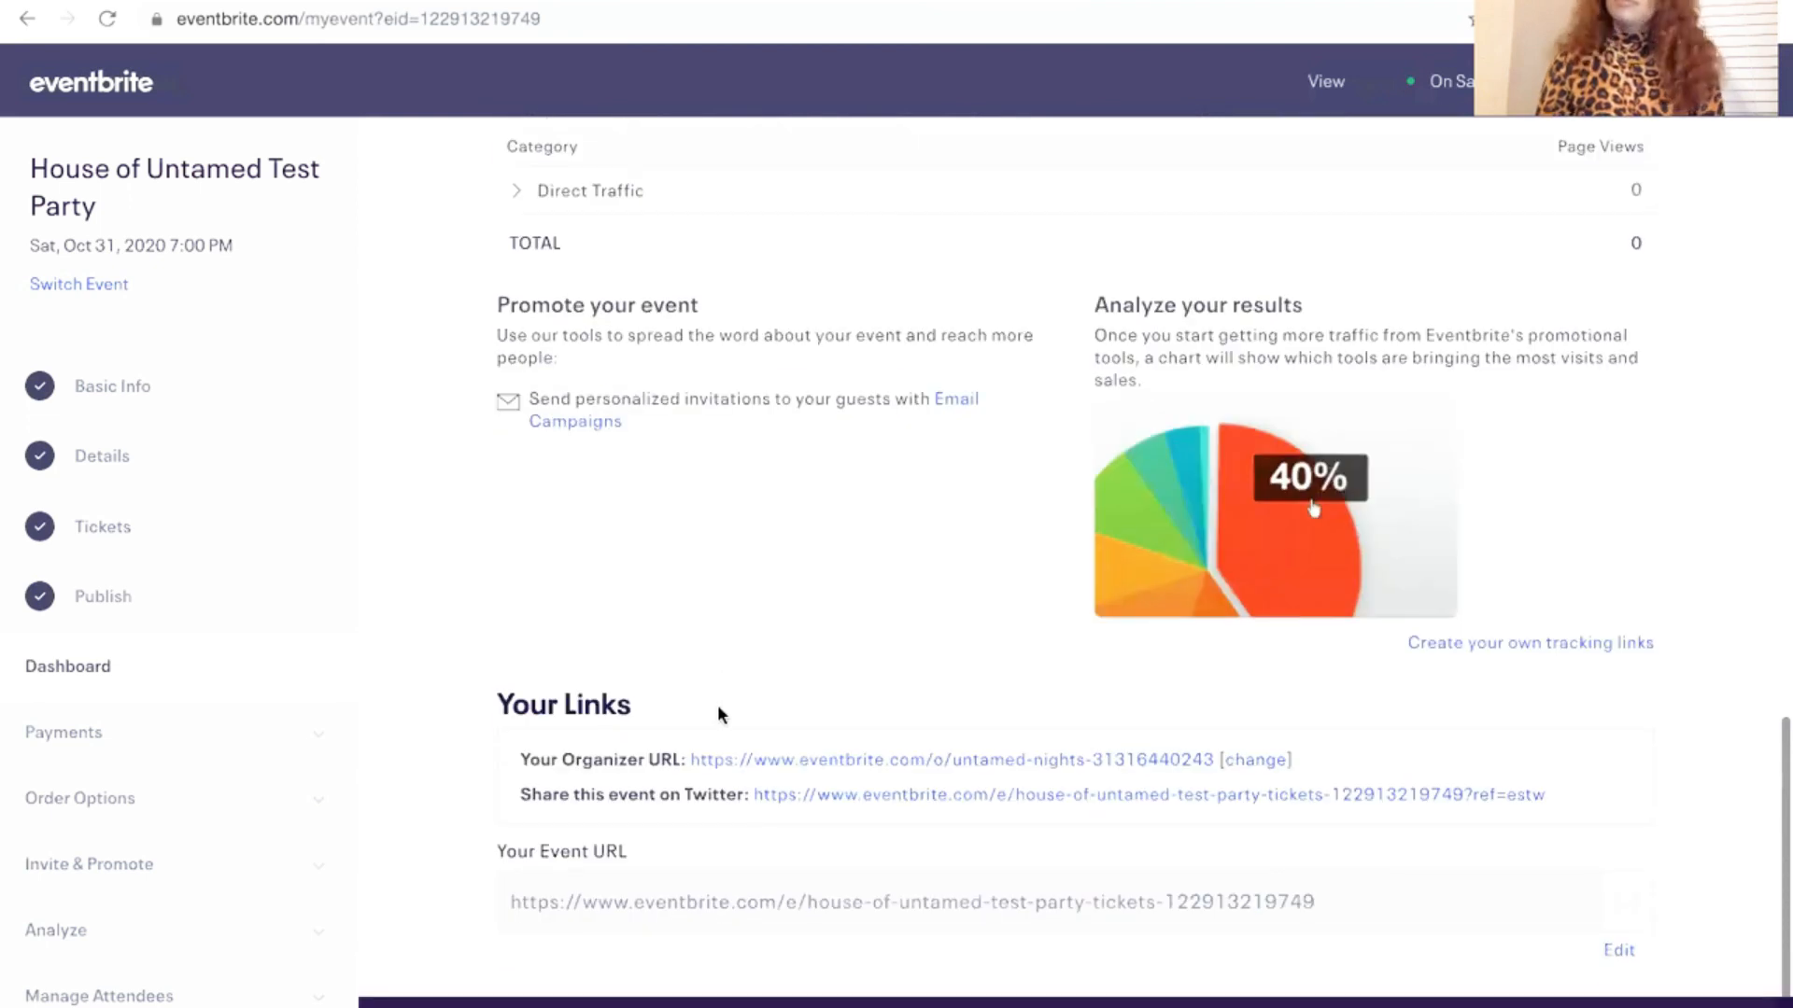
Change the event URL to untamedfashion.eventbrite.com and save it
{"action": "left_click", "coordinate": [1617, 950]}
{"action": "type", "text": "u"}
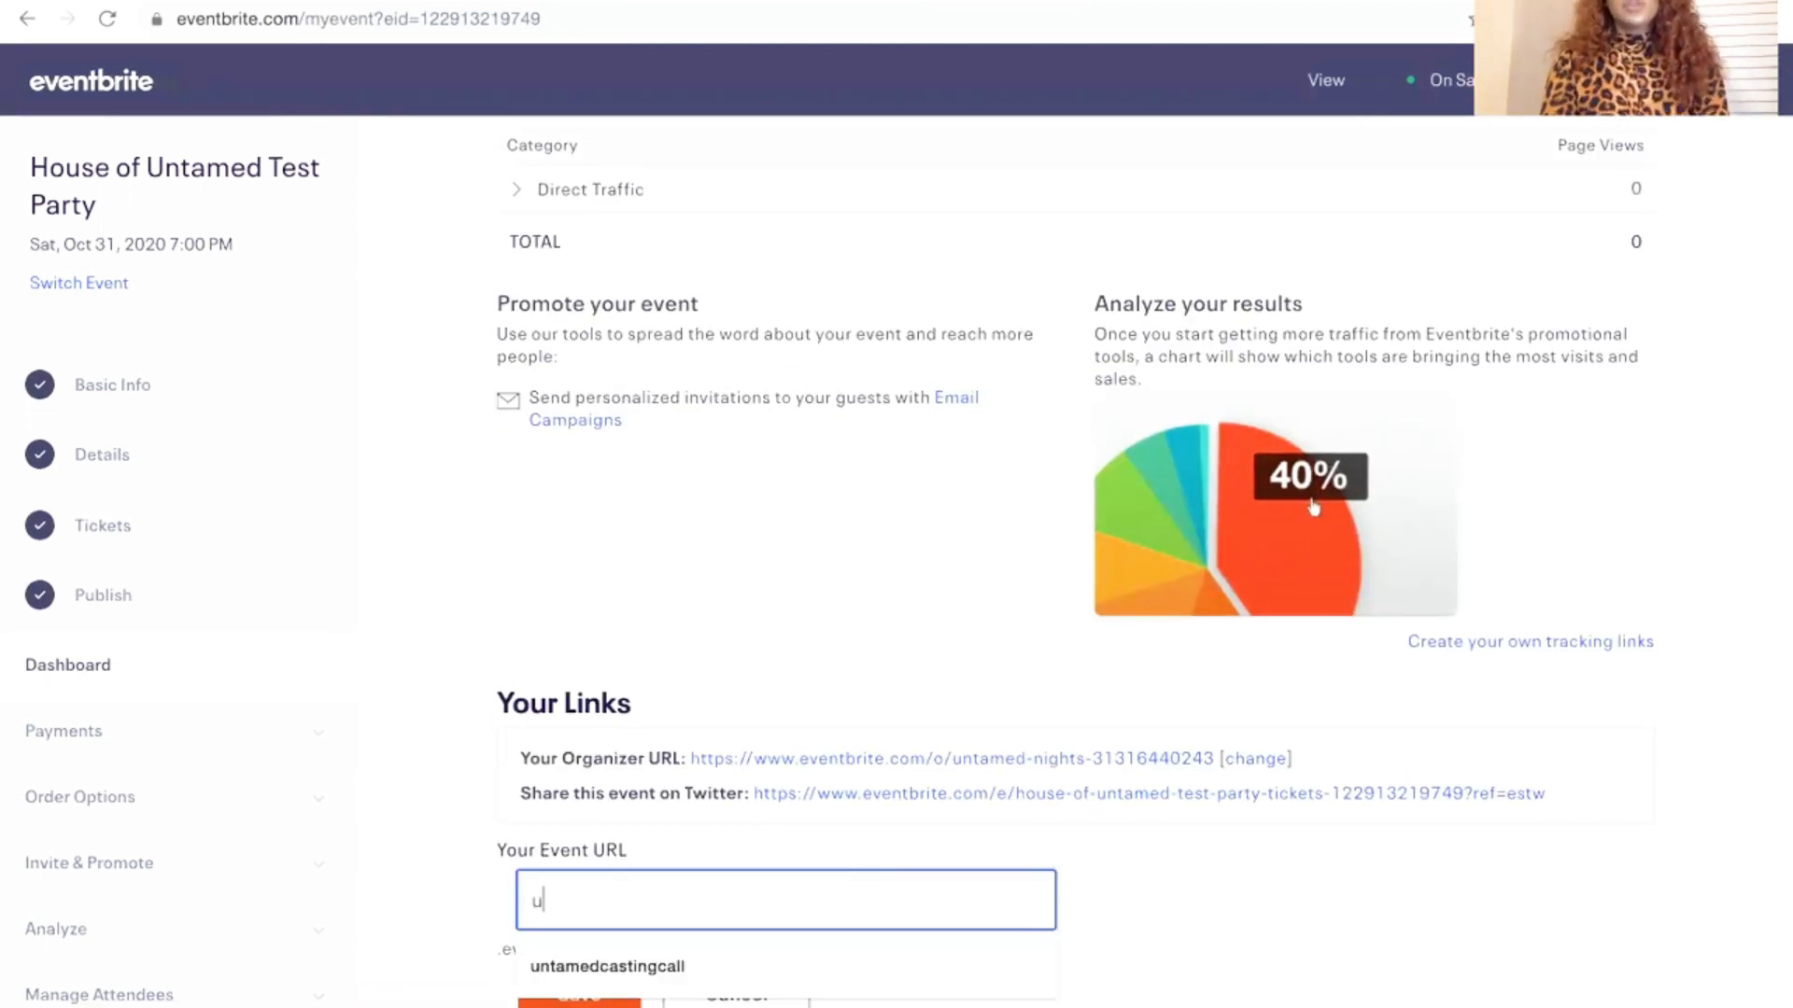
{"action": "type", "text": "ntamedfas"}
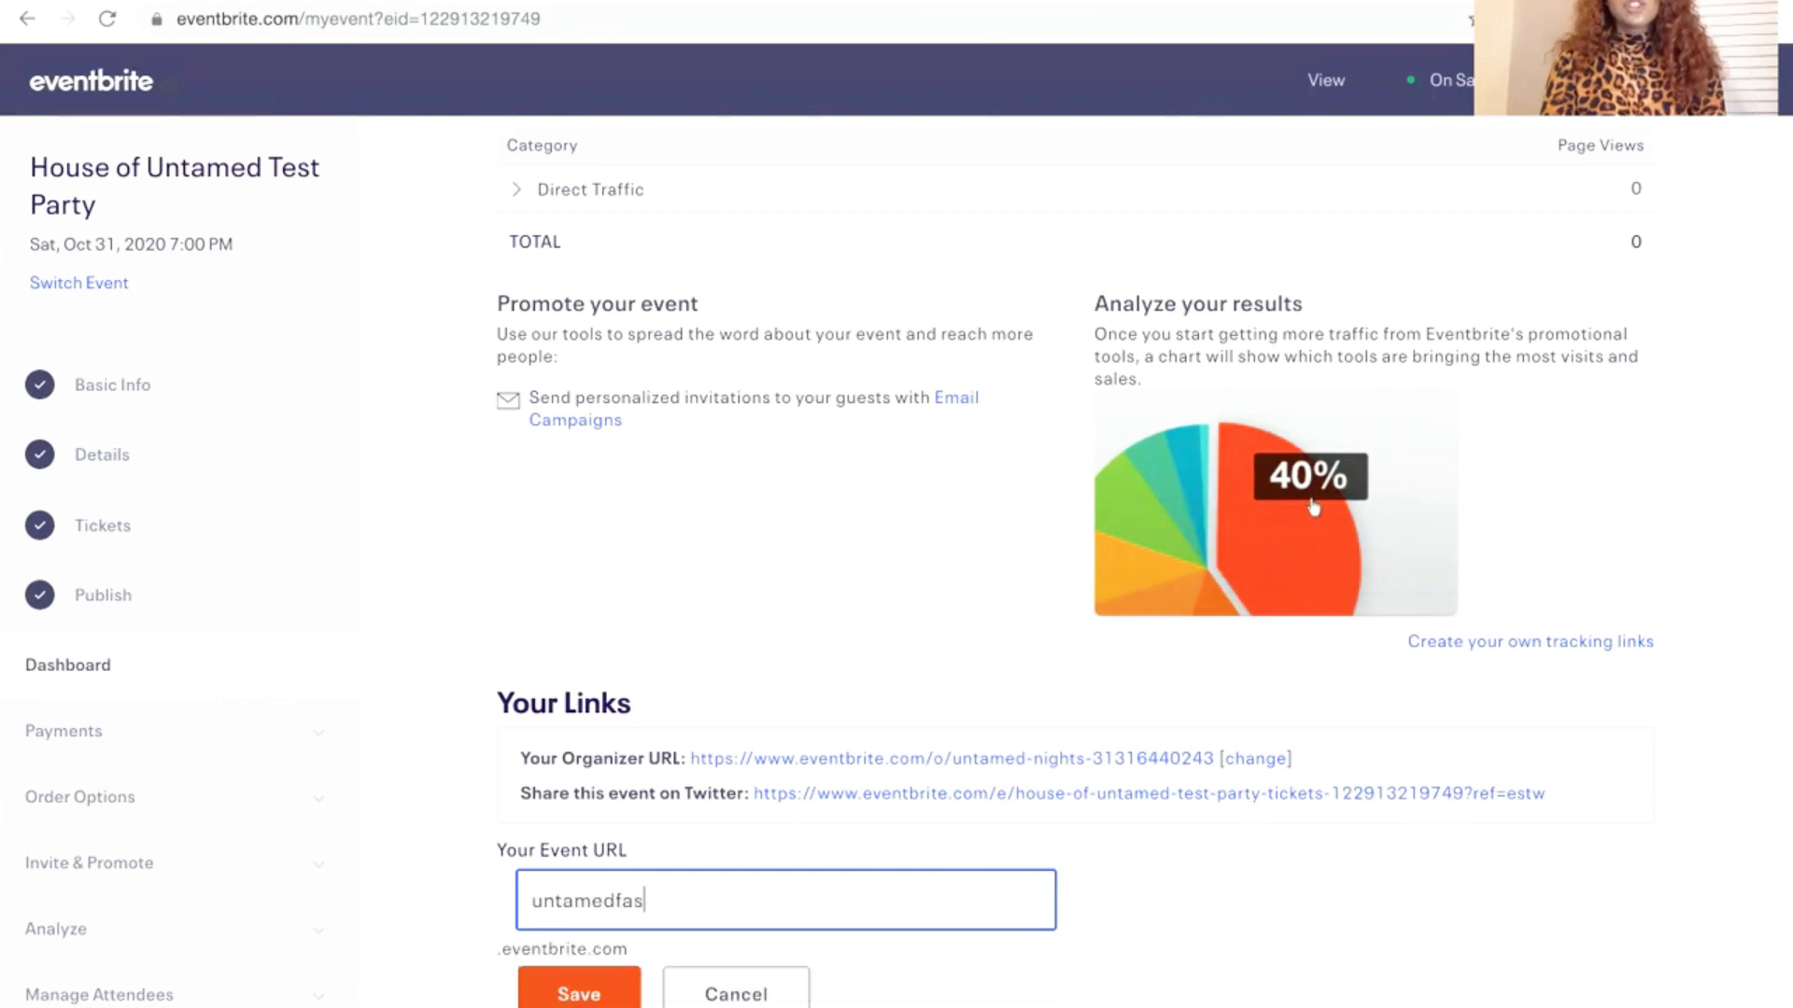
{"action": "type", "text": "hion"}
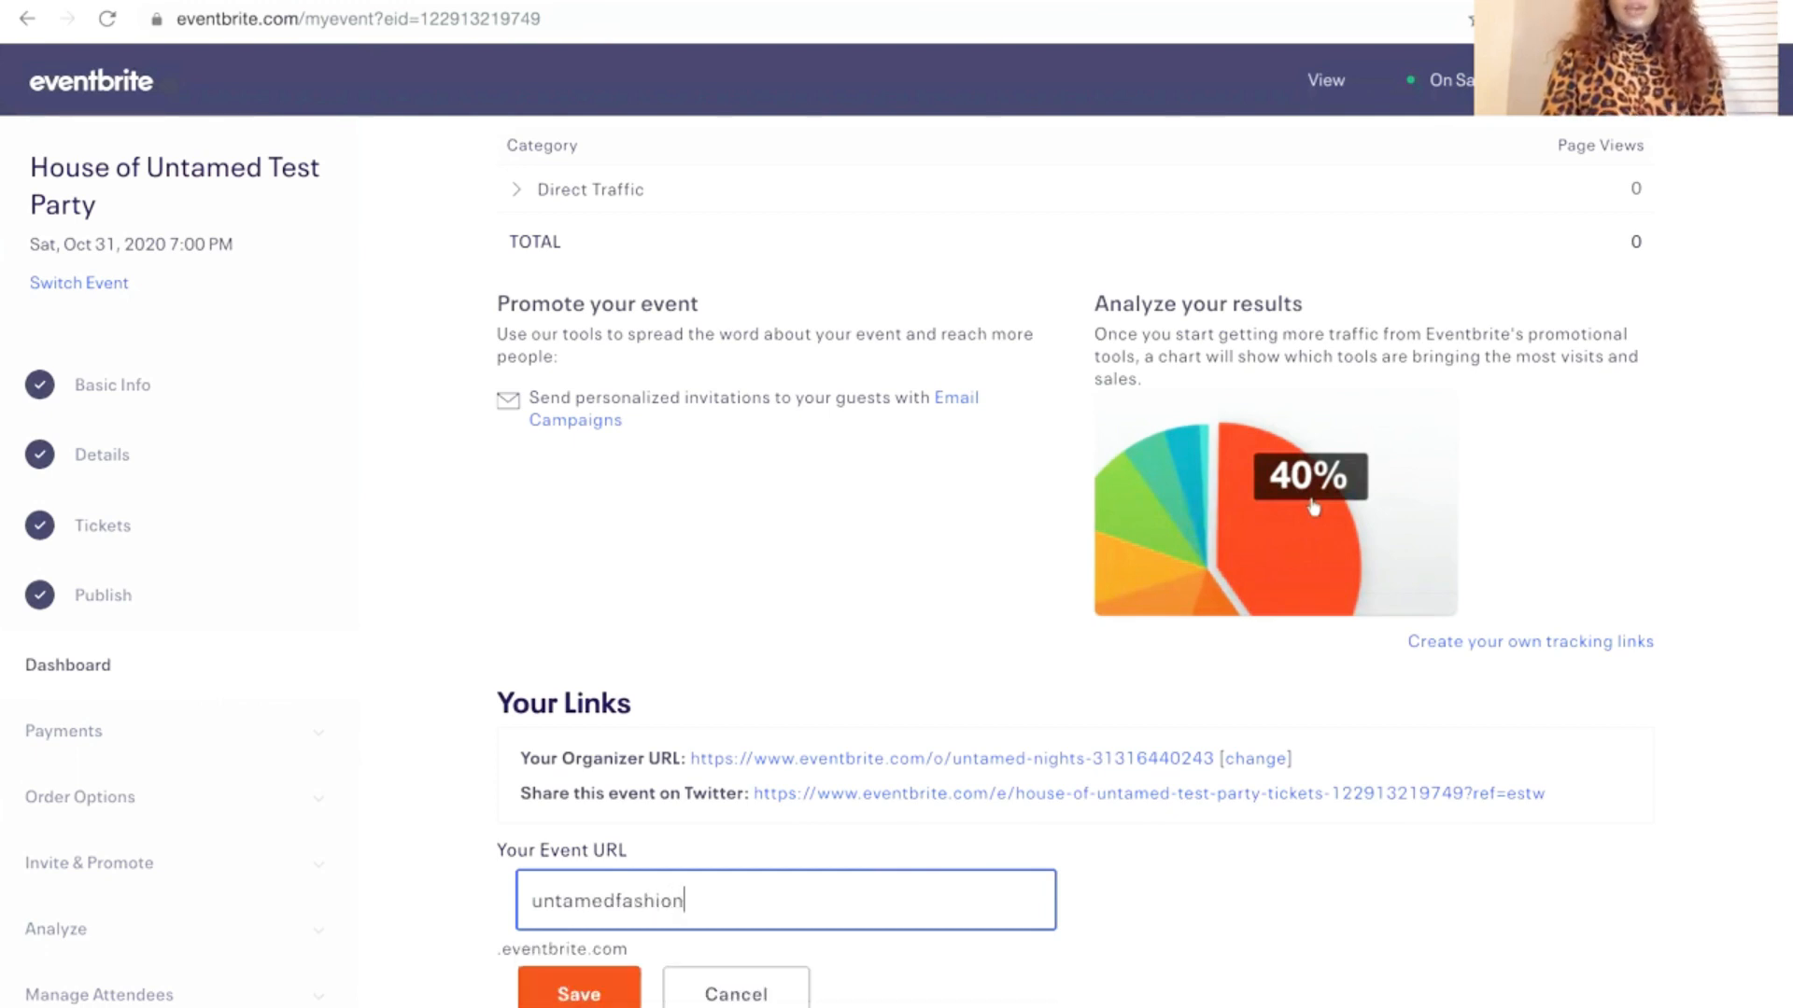
{"action": "left_click", "coordinate": [588, 988]}
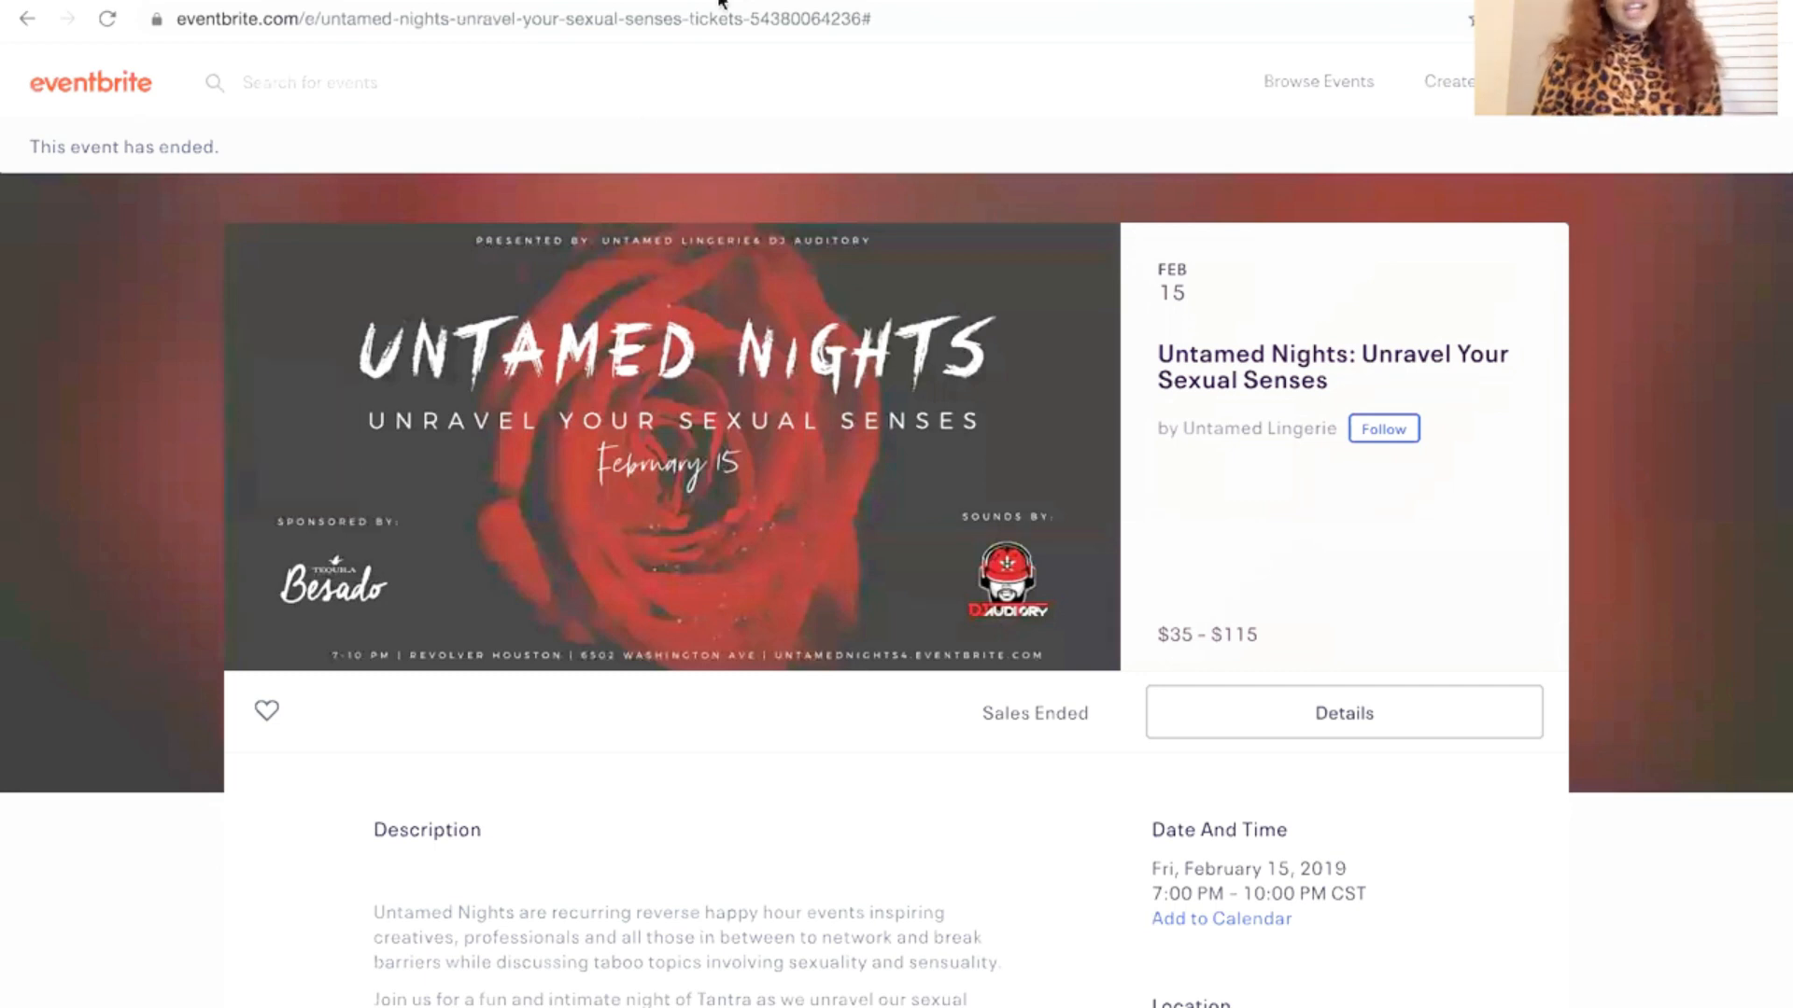
Review the description, tags, organizer details and map on the Untamed Nights: Unravel Your Sexual Senses event page
{"action": "scroll", "coordinate": [954, 473], "scroll_direction": "down", "scroll_amount": 4}
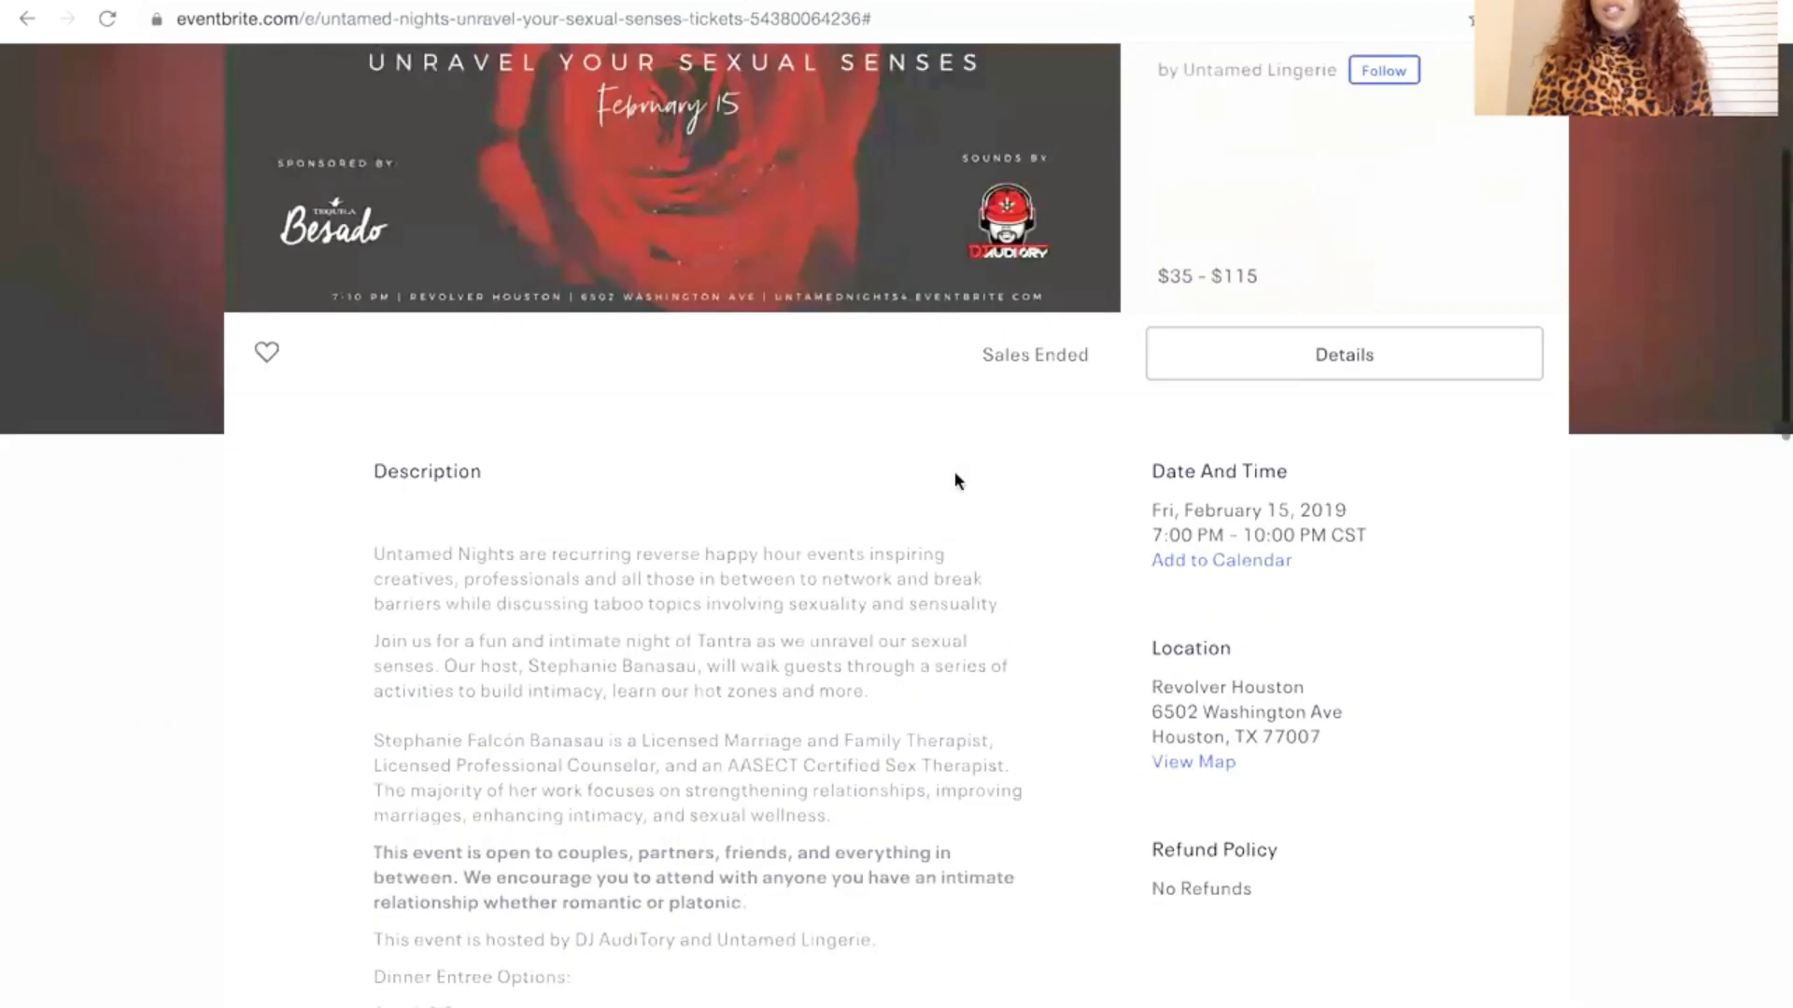
{"action": "scroll", "coordinate": [1229, 542], "scroll_direction": "up", "scroll_amount": 5}
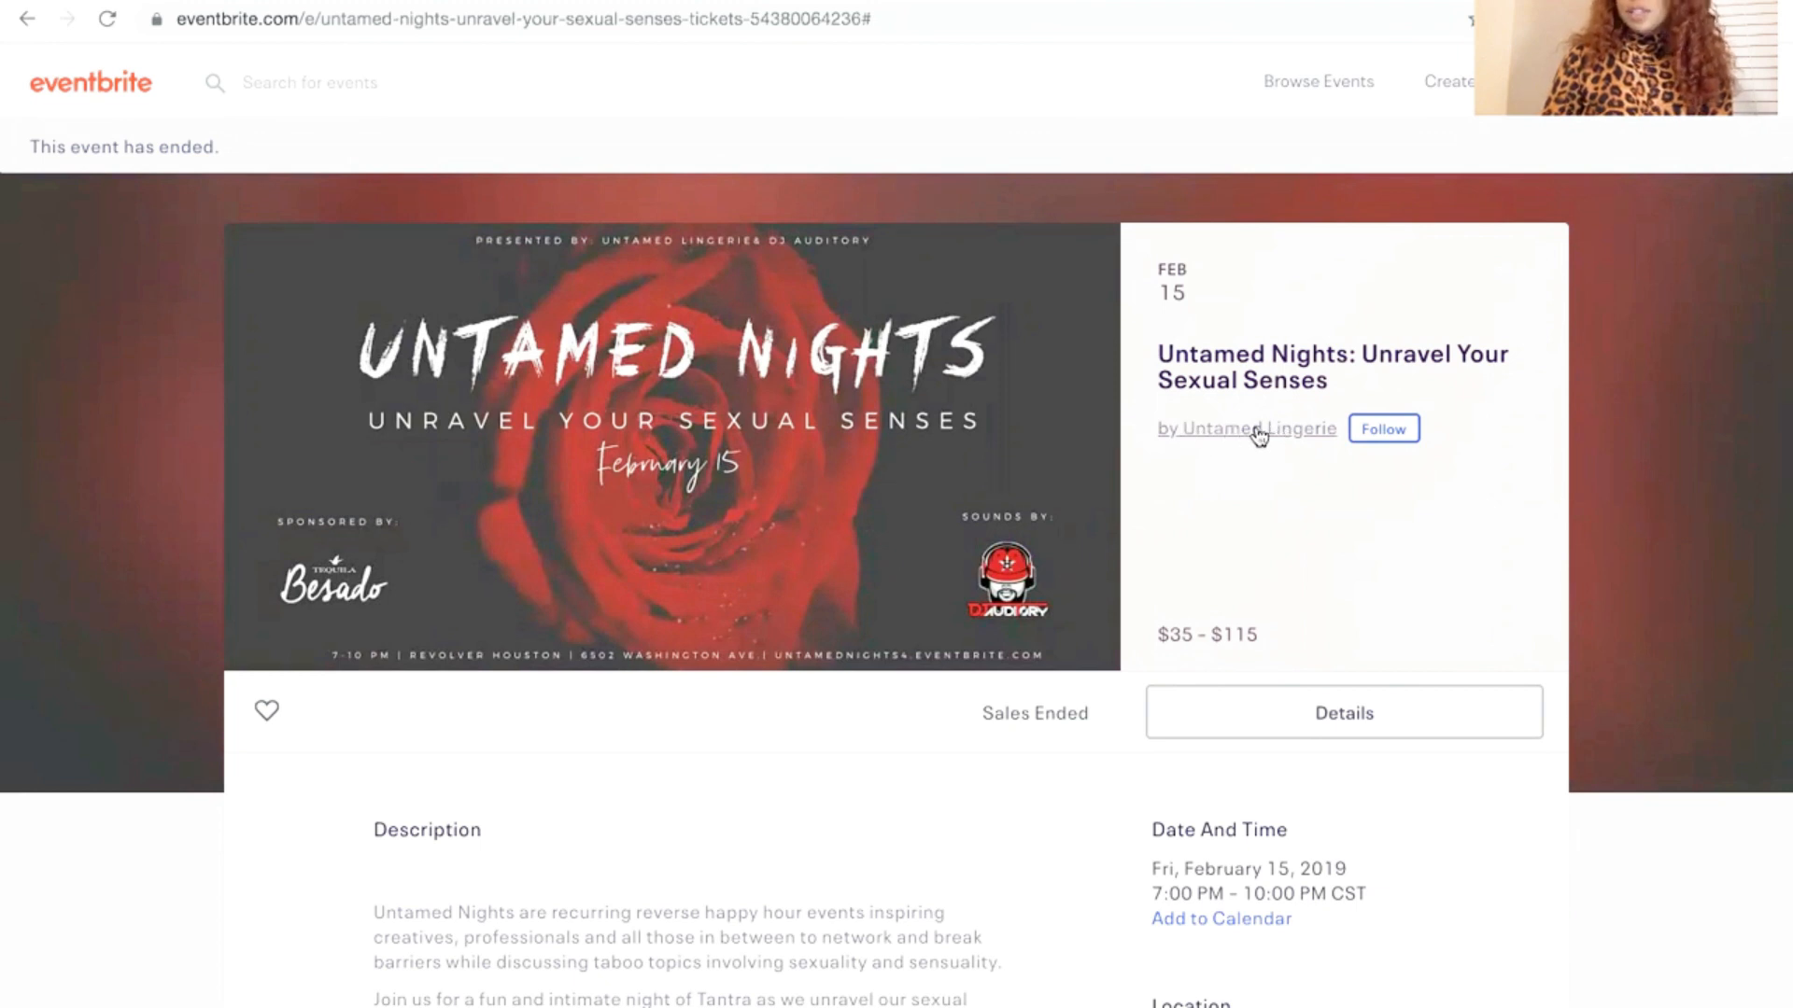
{"action": "scroll", "coordinate": [1225, 531], "scroll_direction": "down", "scroll_amount": 6}
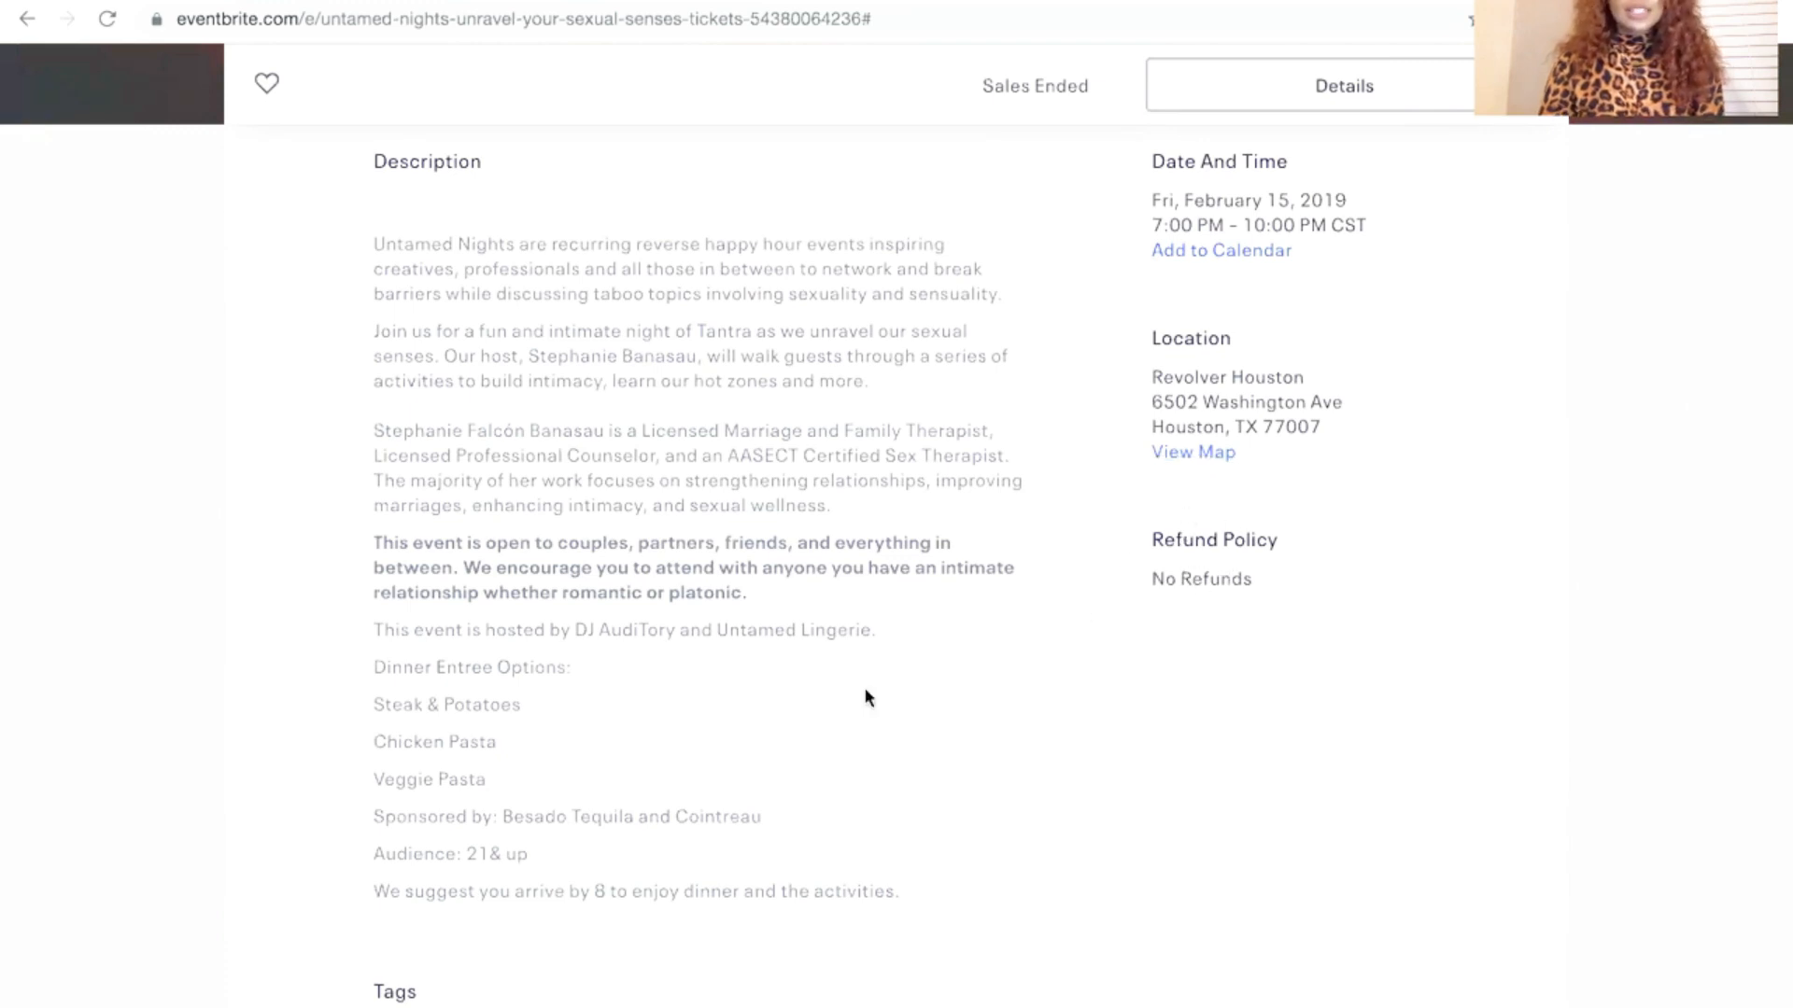
{"action": "scroll", "coordinate": [865, 691], "scroll_direction": "down", "scroll_amount": 4}
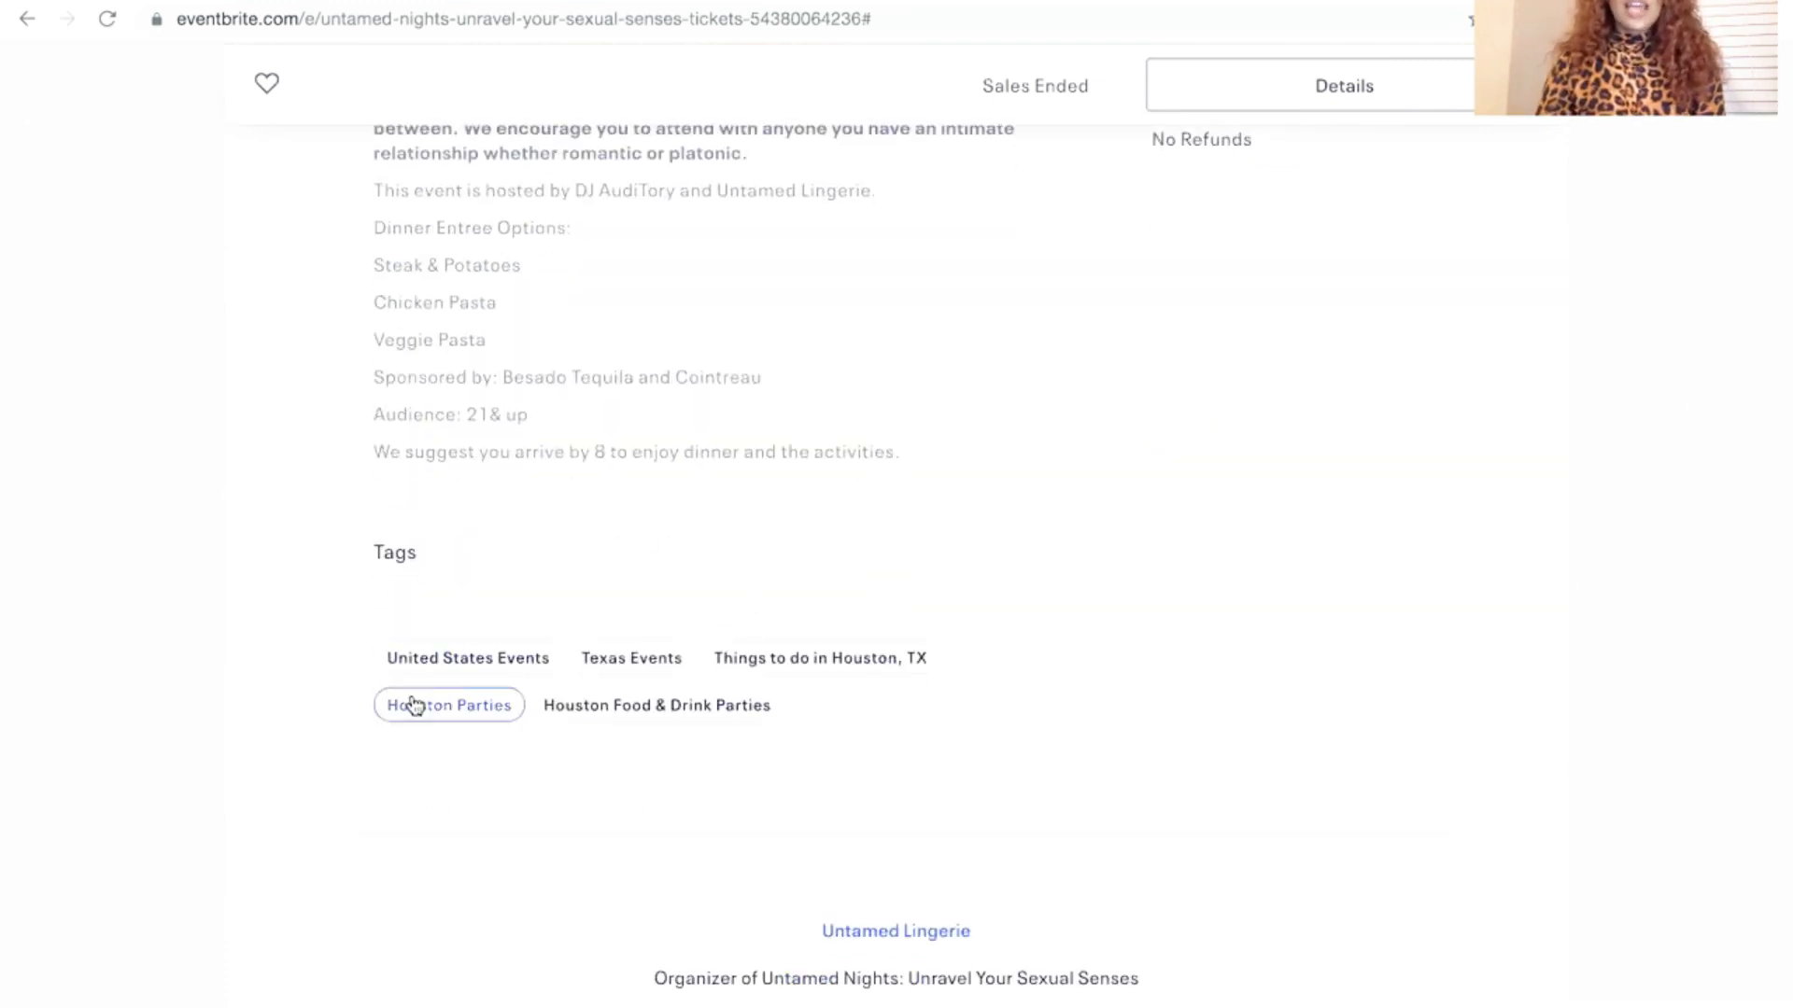
{"action": "scroll", "coordinate": [912, 681], "scroll_direction": "down", "scroll_amount": 10}
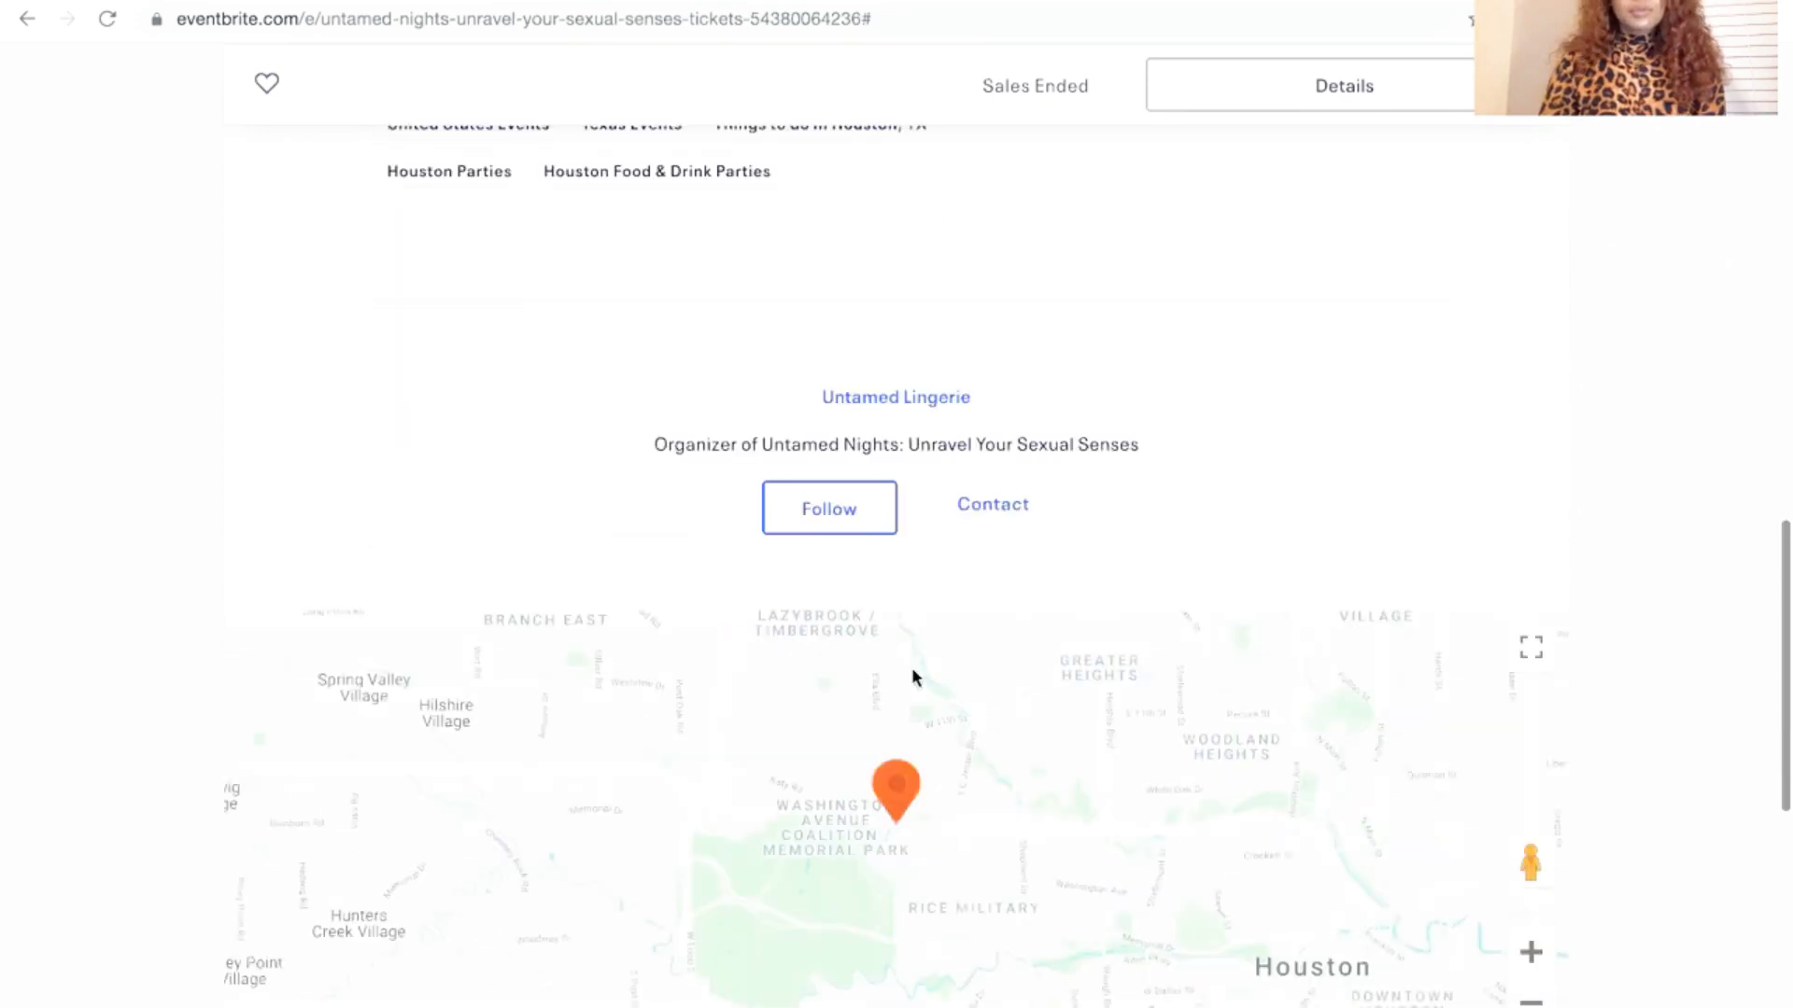
{"action": "scroll", "coordinate": [912, 667], "scroll_direction": "up", "scroll_amount": 7}
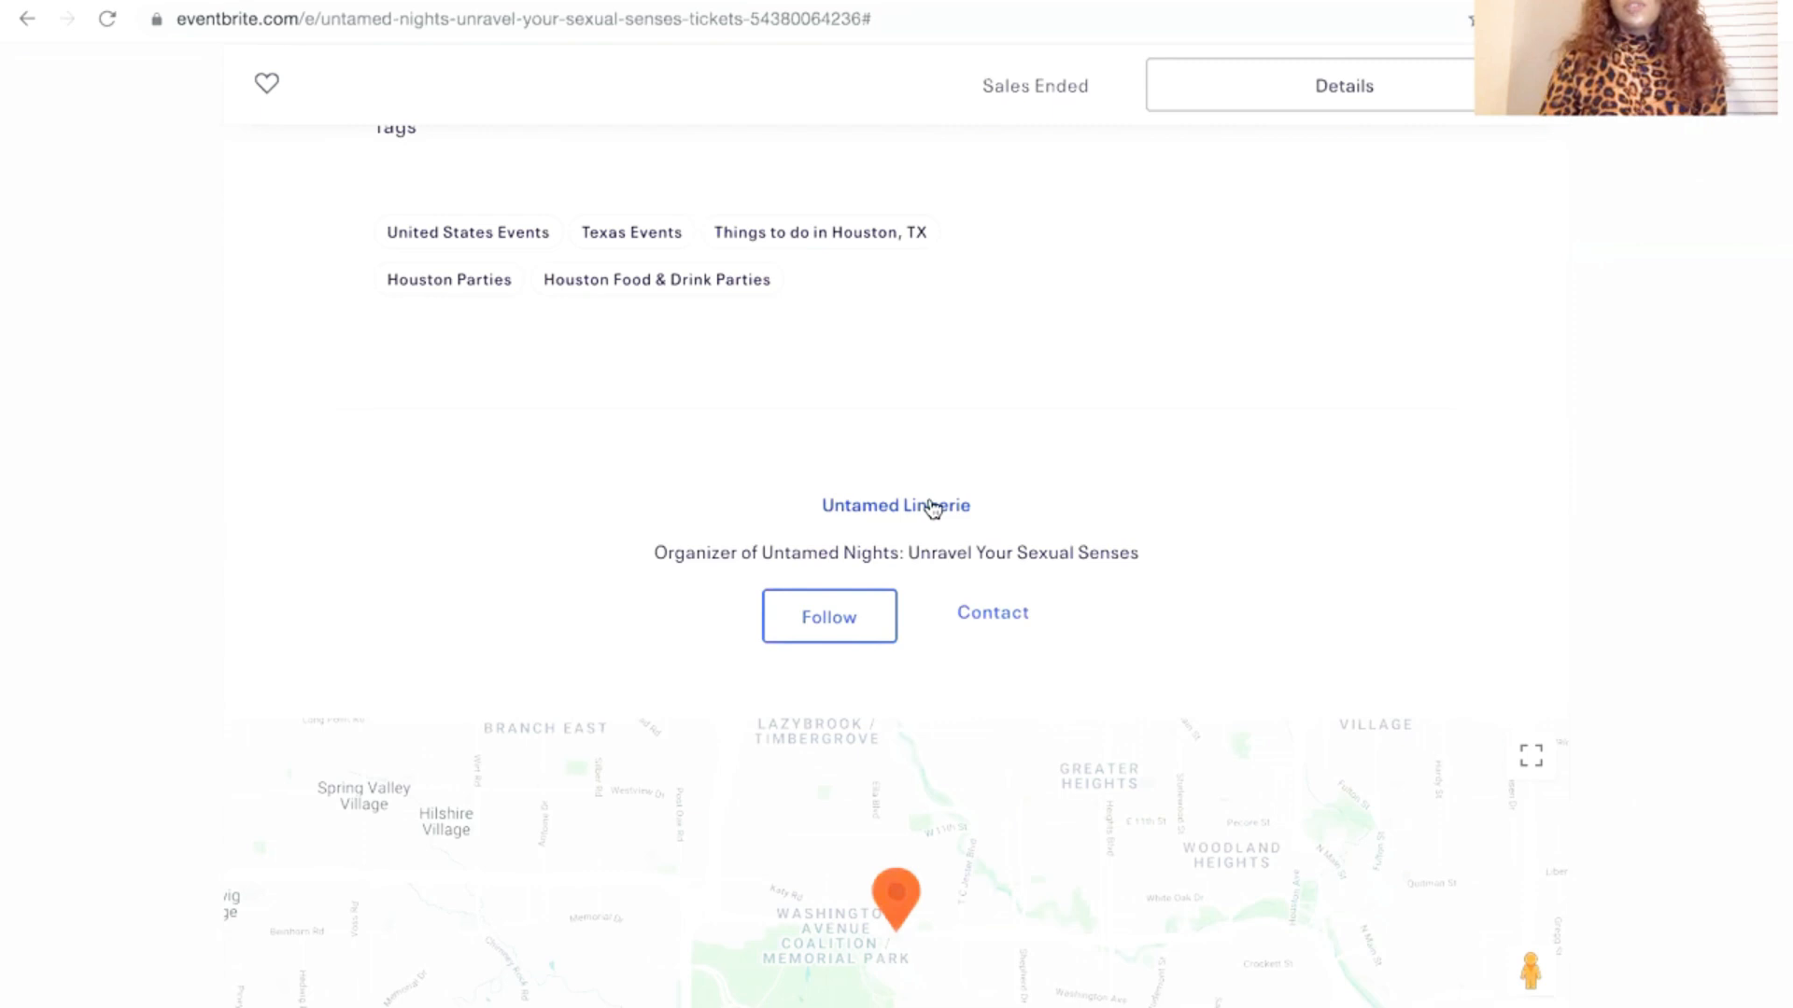
Open the Untamed Lingerie organizer profile and look over its header, first past events and Facebook feed
{"action": "left_click", "coordinate": [933, 507]}
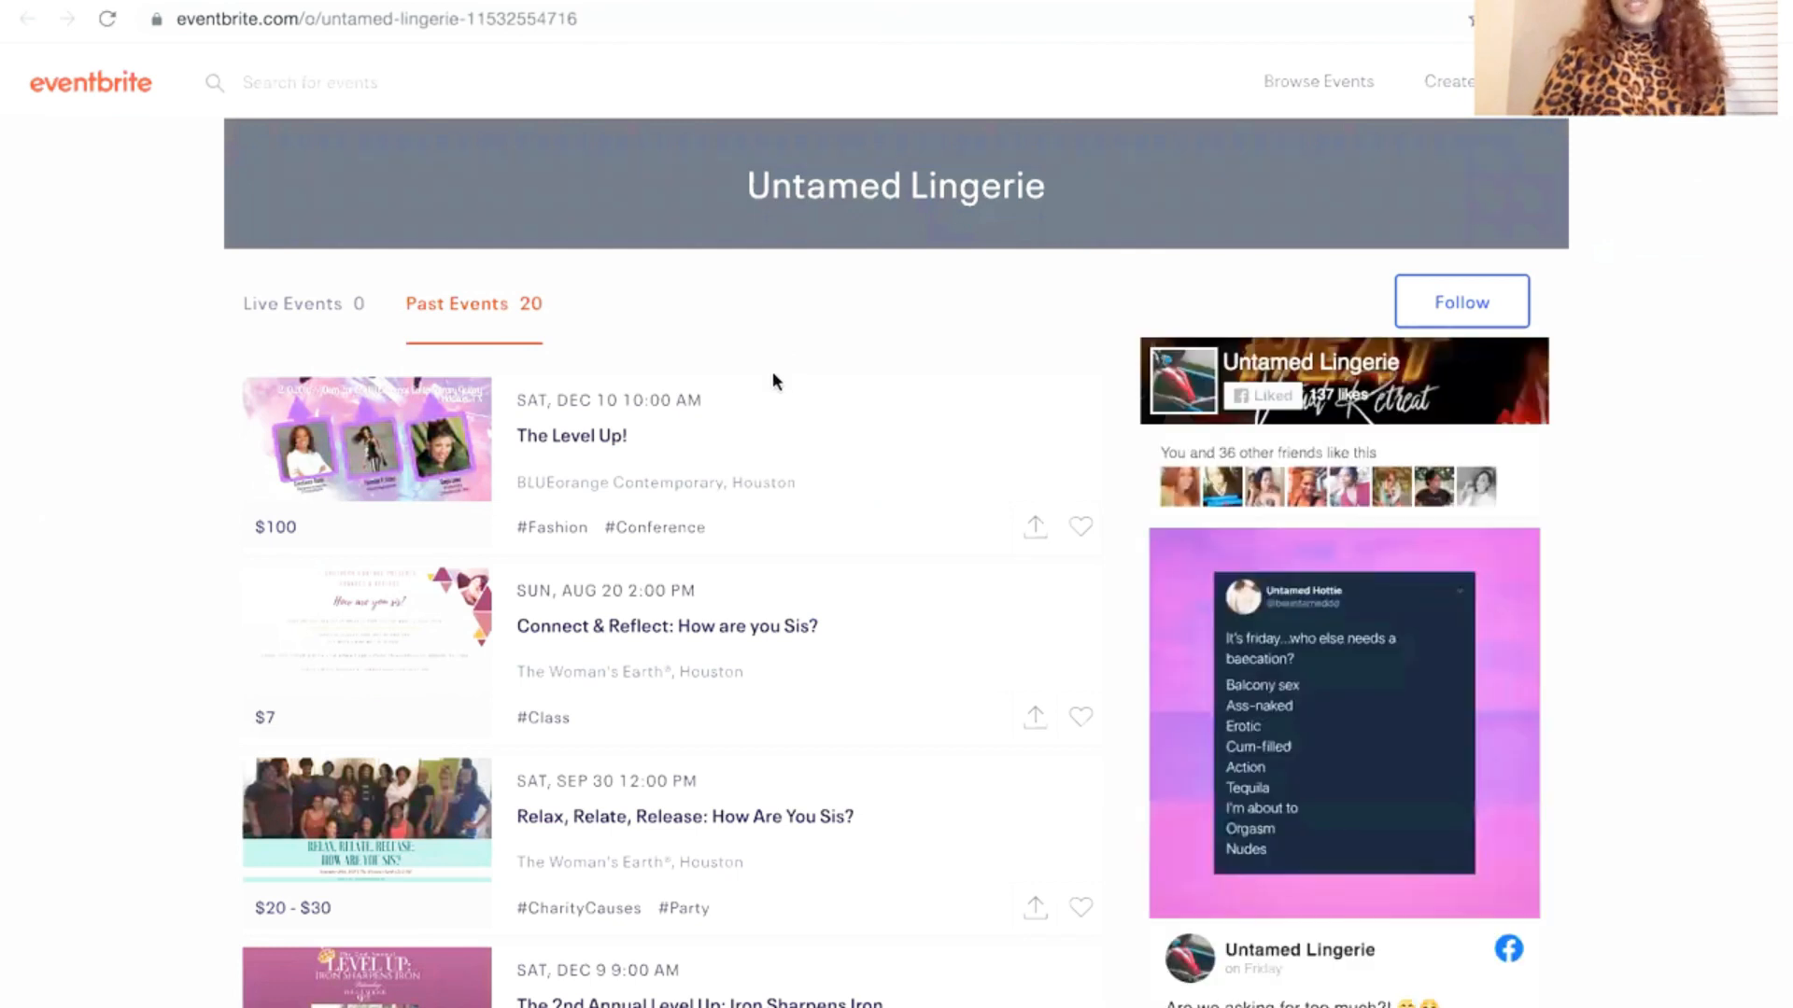
{"action": "scroll", "coordinate": [713, 506], "scroll_direction": "down", "scroll_amount": 1}
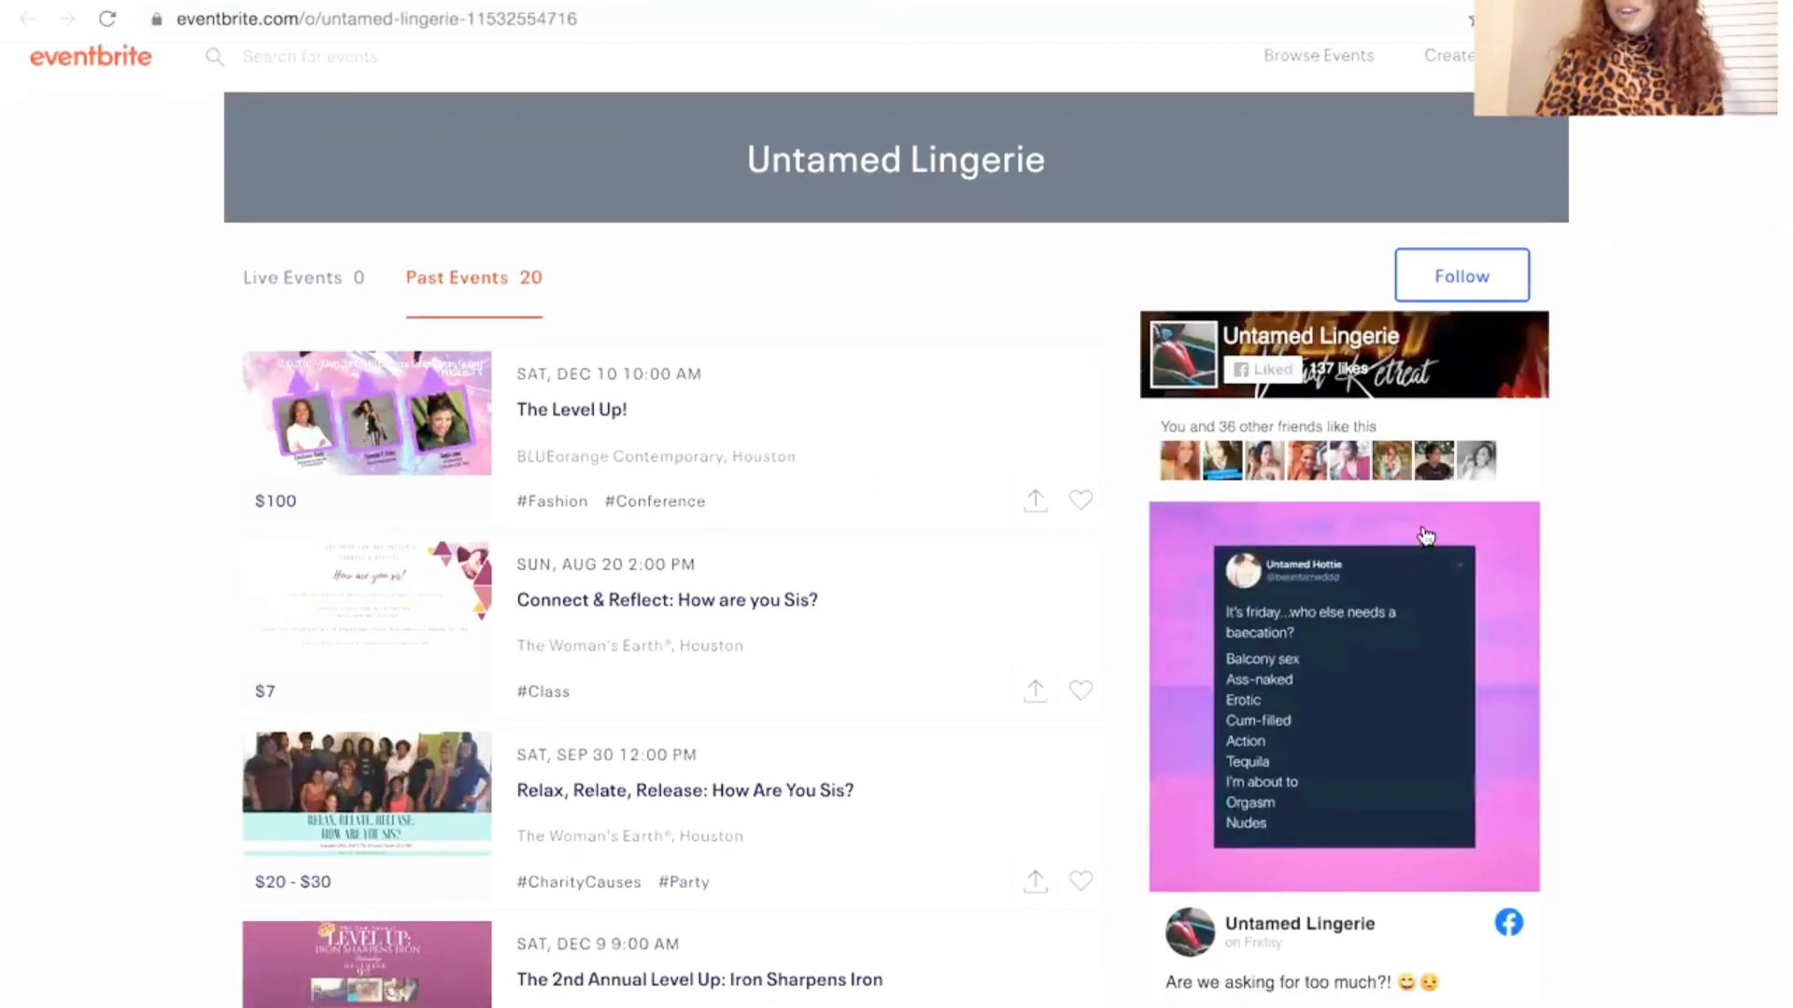
{"action": "scroll", "coordinate": [1428, 530], "scroll_direction": "down", "scroll_amount": 3}
{"action": "scroll", "coordinate": [1429, 530], "scroll_direction": "down", "scroll_amount": 4}
{"action": "scroll", "coordinate": [1429, 523], "scroll_direction": "up", "scroll_amount": 8}
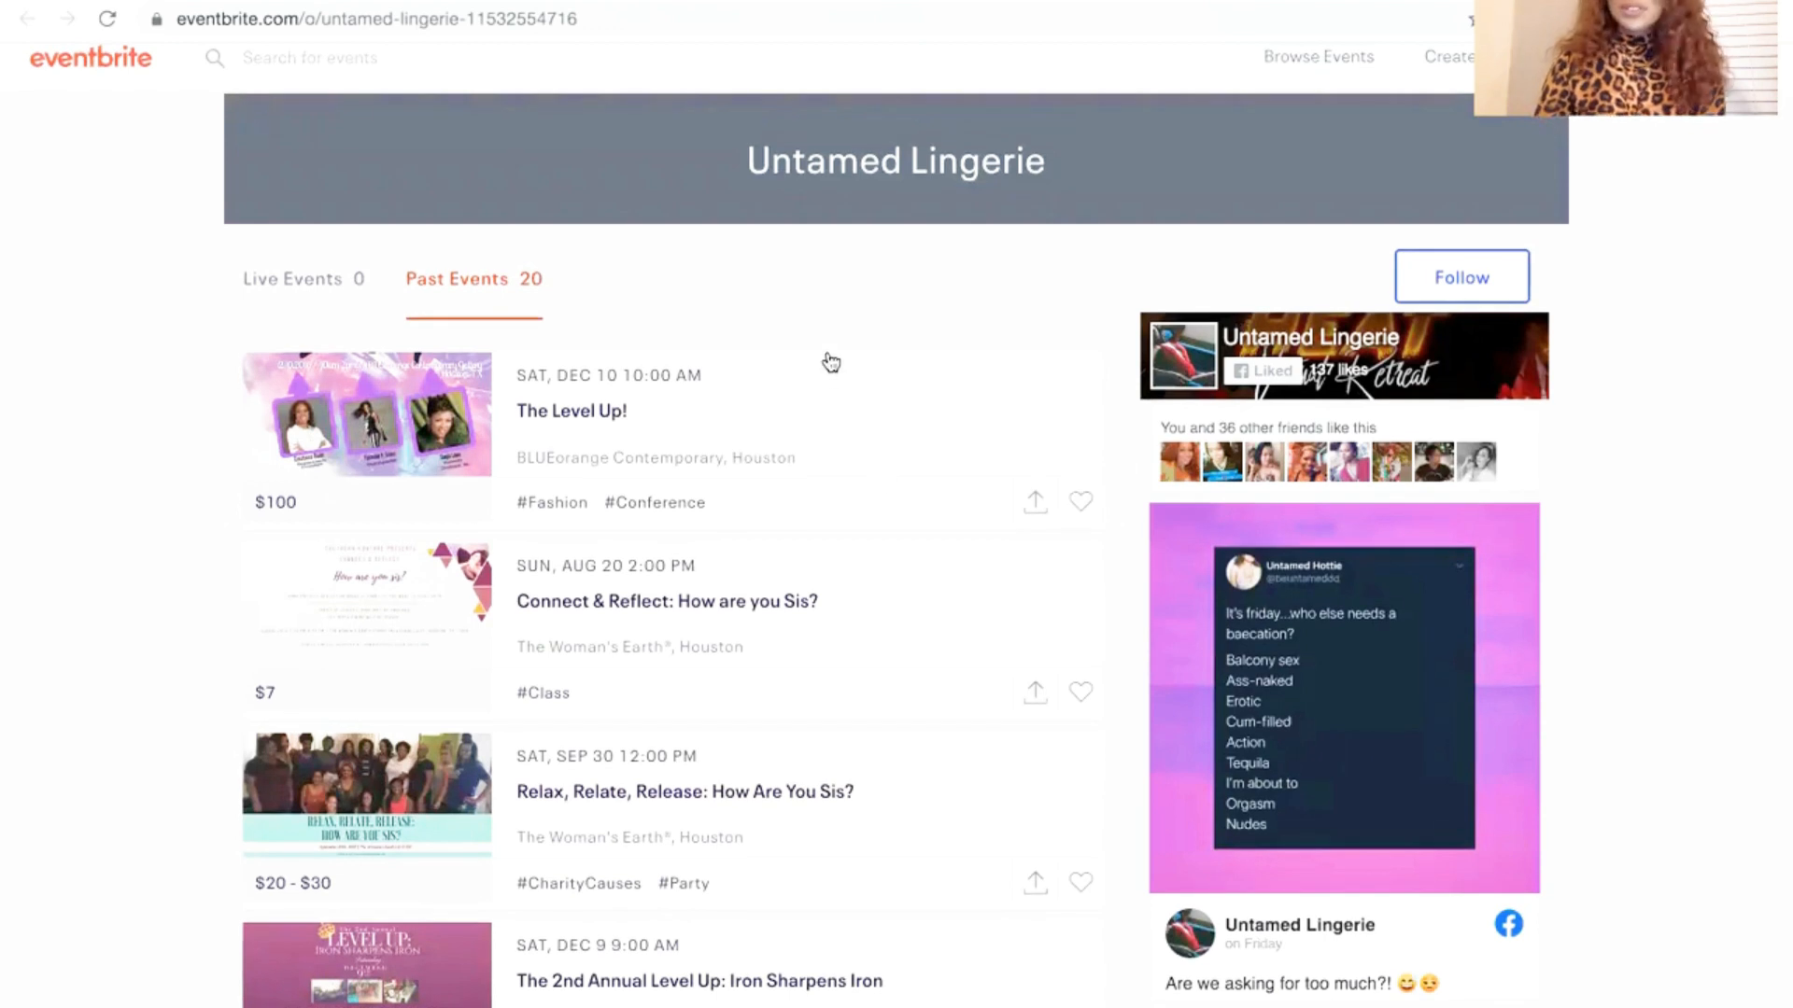
{"action": "scroll", "coordinate": [830, 362], "scroll_direction": "down", "scroll_amount": 1}
{"action": "scroll", "coordinate": [830, 362], "scroll_direction": "up", "scroll_amount": 2}
{"action": "scroll", "coordinate": [830, 362], "scroll_direction": "down", "scroll_amount": 2}
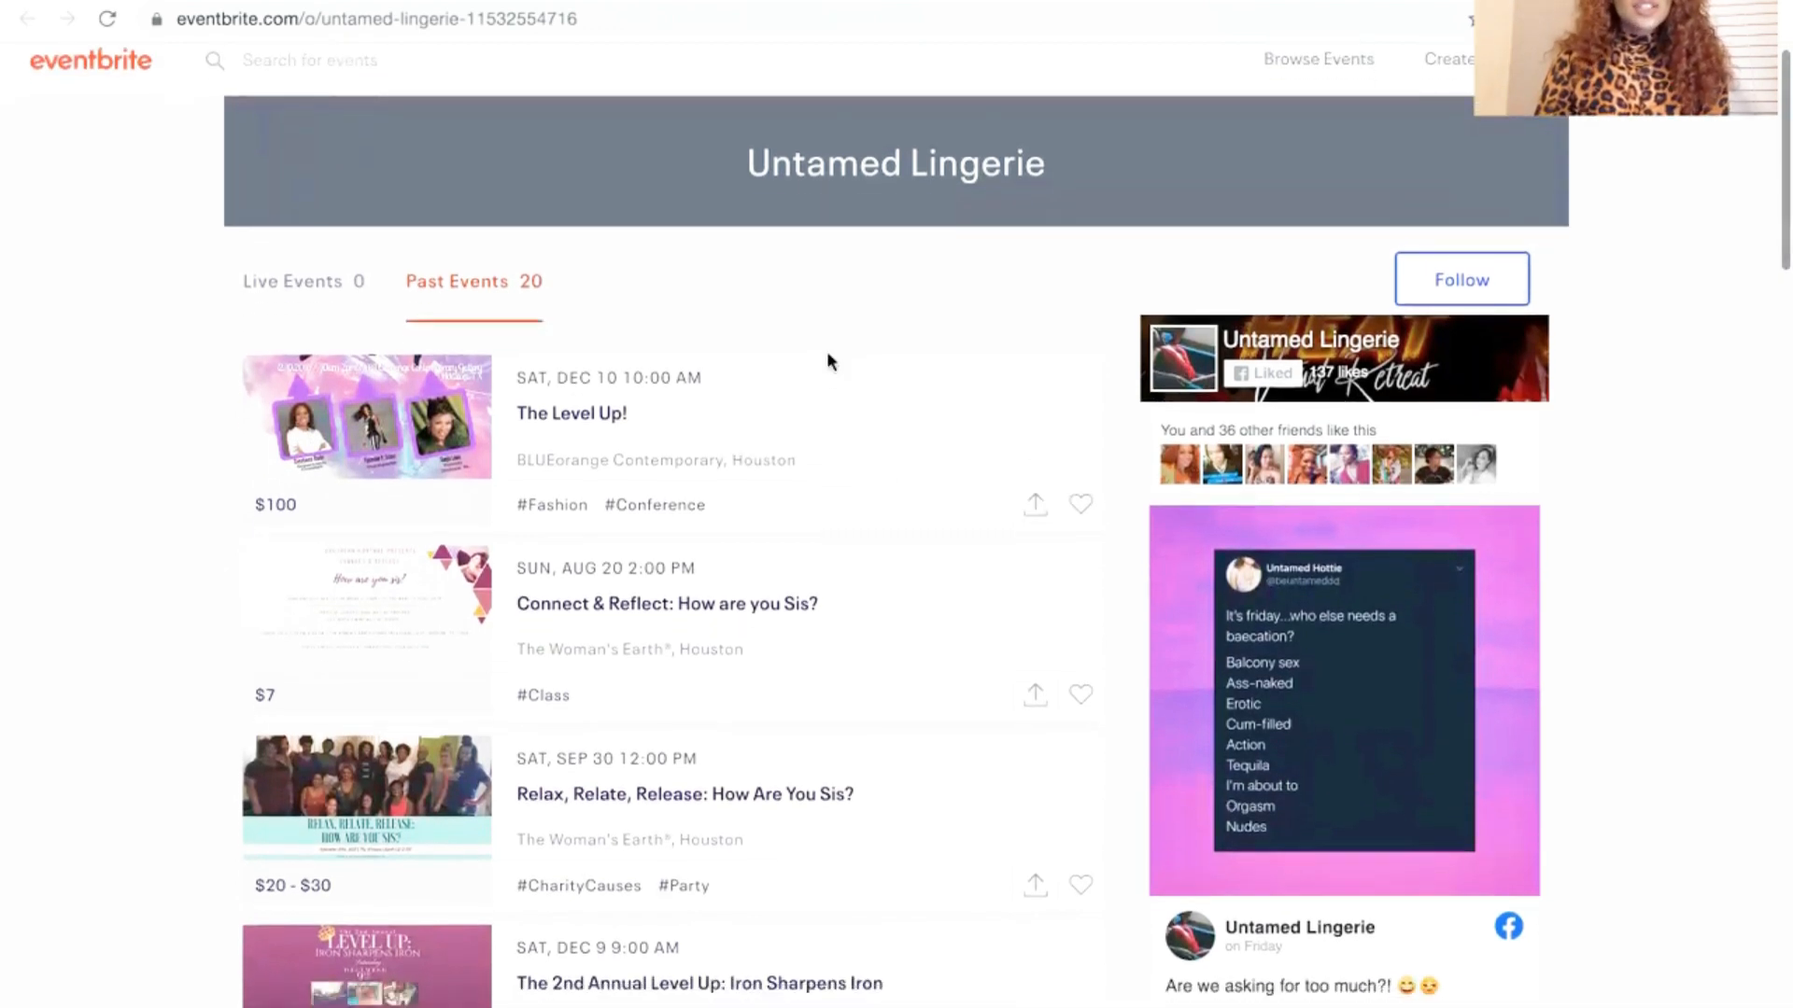
Examine the organizer's full list of past events, from The Level Up! through the Plus Size Runway Model Casting Calls
{"action": "scroll", "coordinate": [830, 362], "scroll_direction": "down", "scroll_amount": 1}
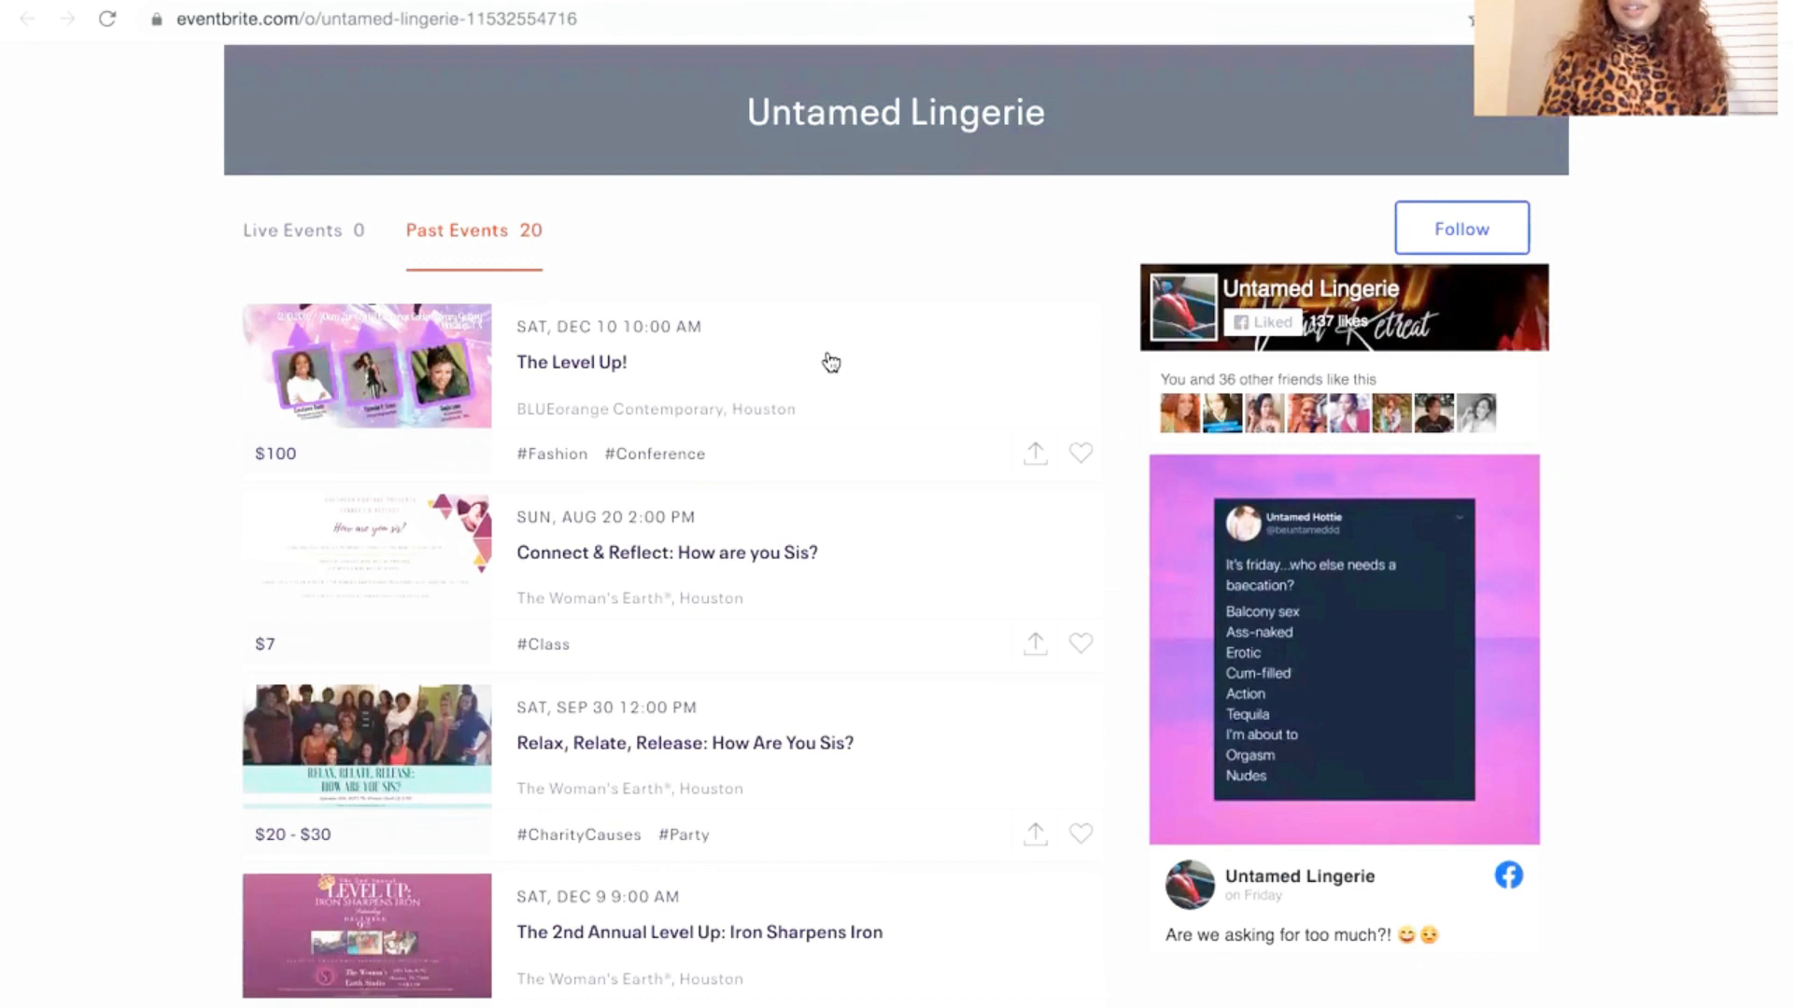
{"action": "scroll", "coordinate": [830, 363], "scroll_direction": "down", "scroll_amount": 5}
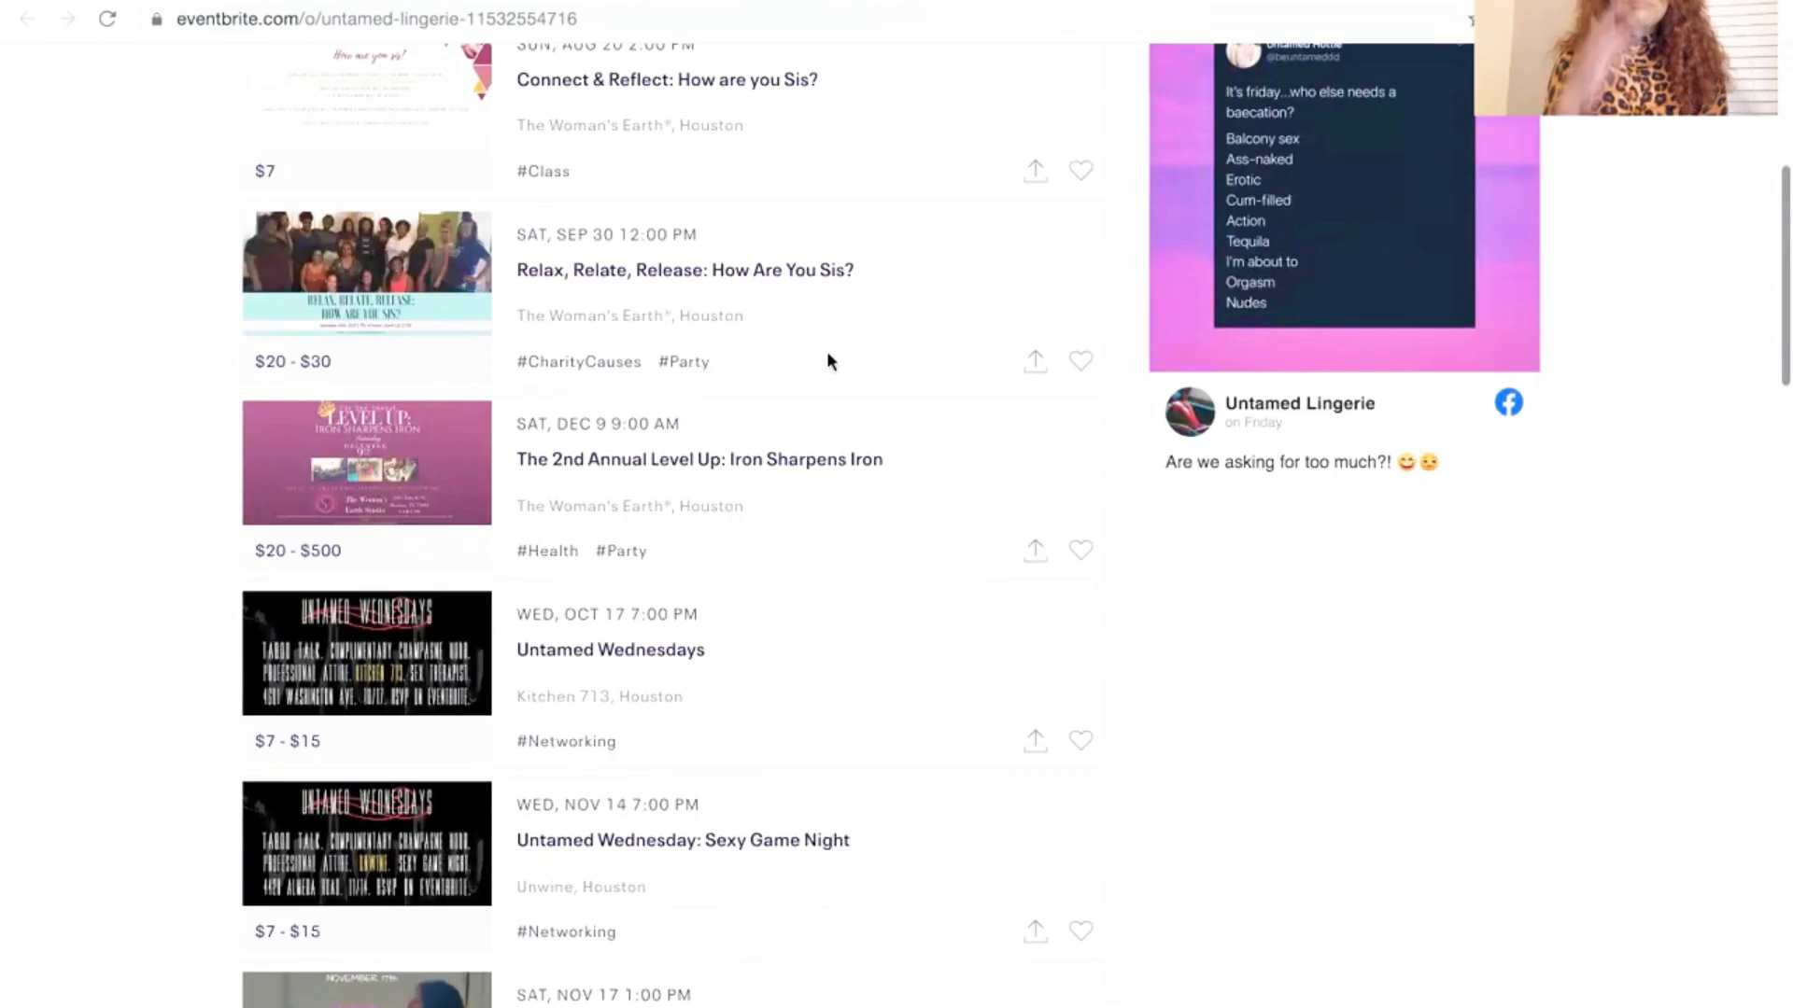
{"action": "scroll", "coordinate": [830, 363], "scroll_direction": "down", "scroll_amount": 9}
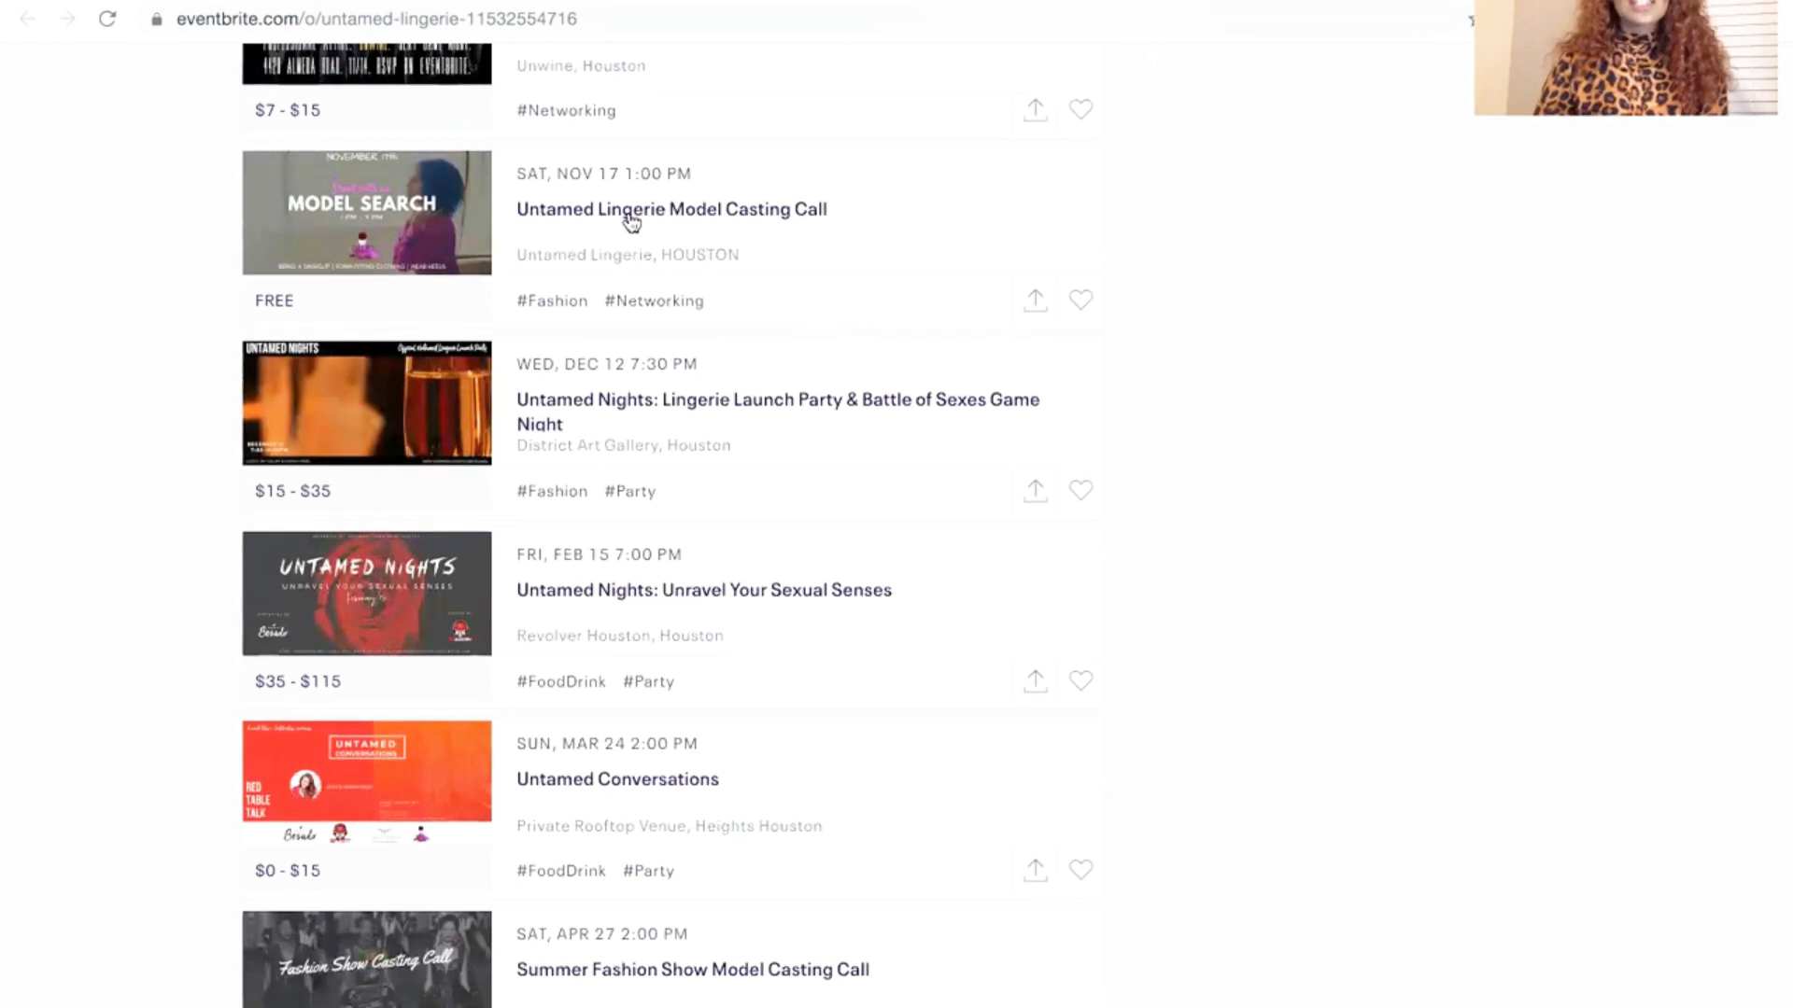
{"action": "scroll", "coordinate": [848, 253], "scroll_direction": "down", "scroll_amount": 1}
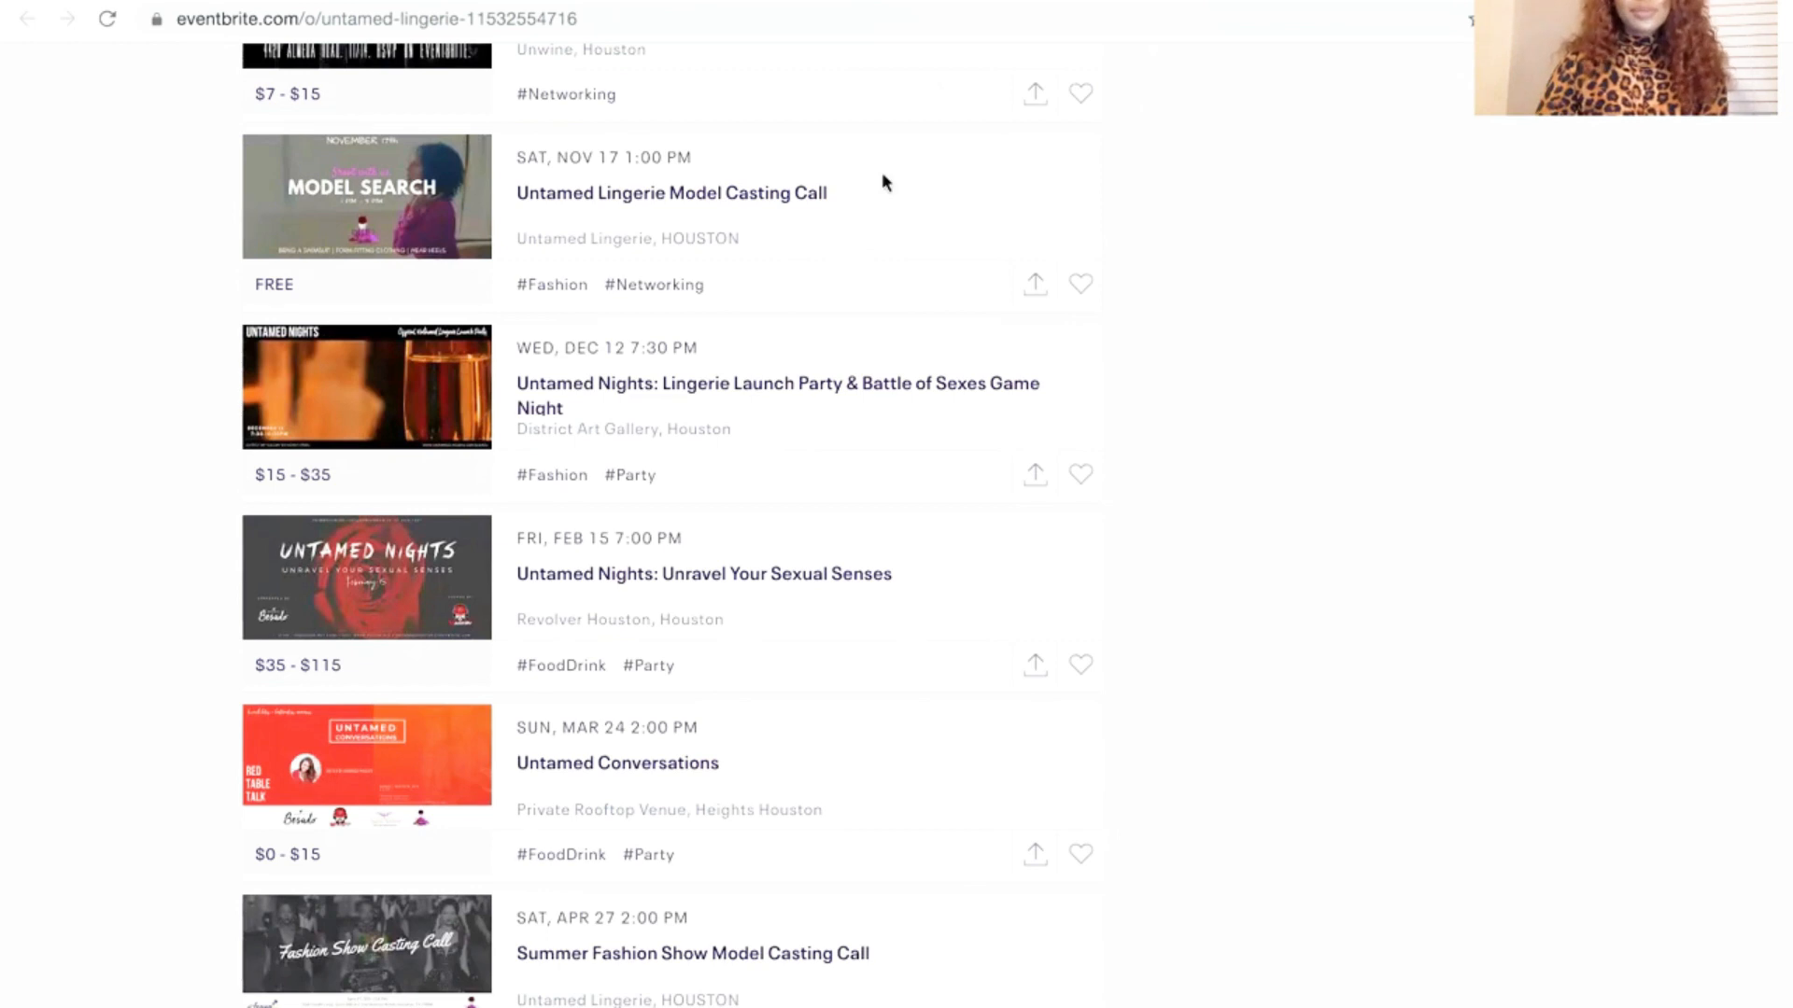
{"action": "scroll", "coordinate": [780, 580], "scroll_direction": "down", "scroll_amount": 6}
{"action": "scroll", "coordinate": [669, 585], "scroll_direction": "down", "scroll_amount": 17}
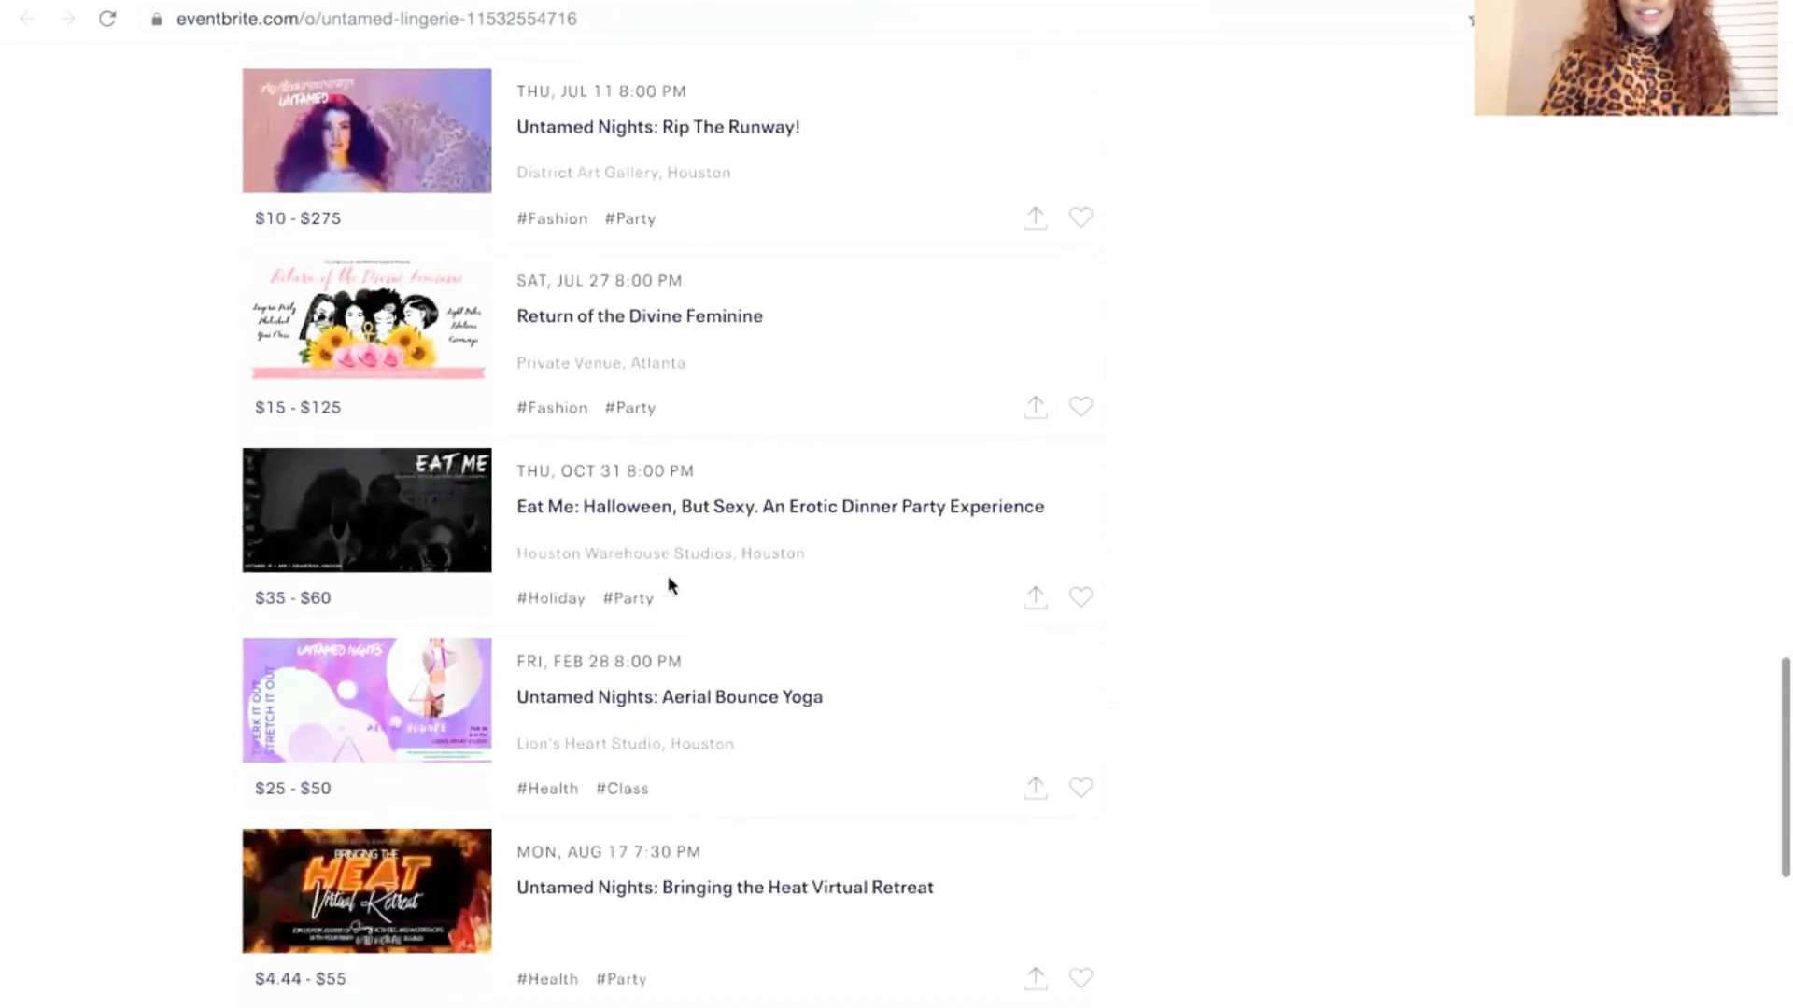
{"action": "scroll", "coordinate": [669, 585], "scroll_direction": "up", "scroll_amount": 7}
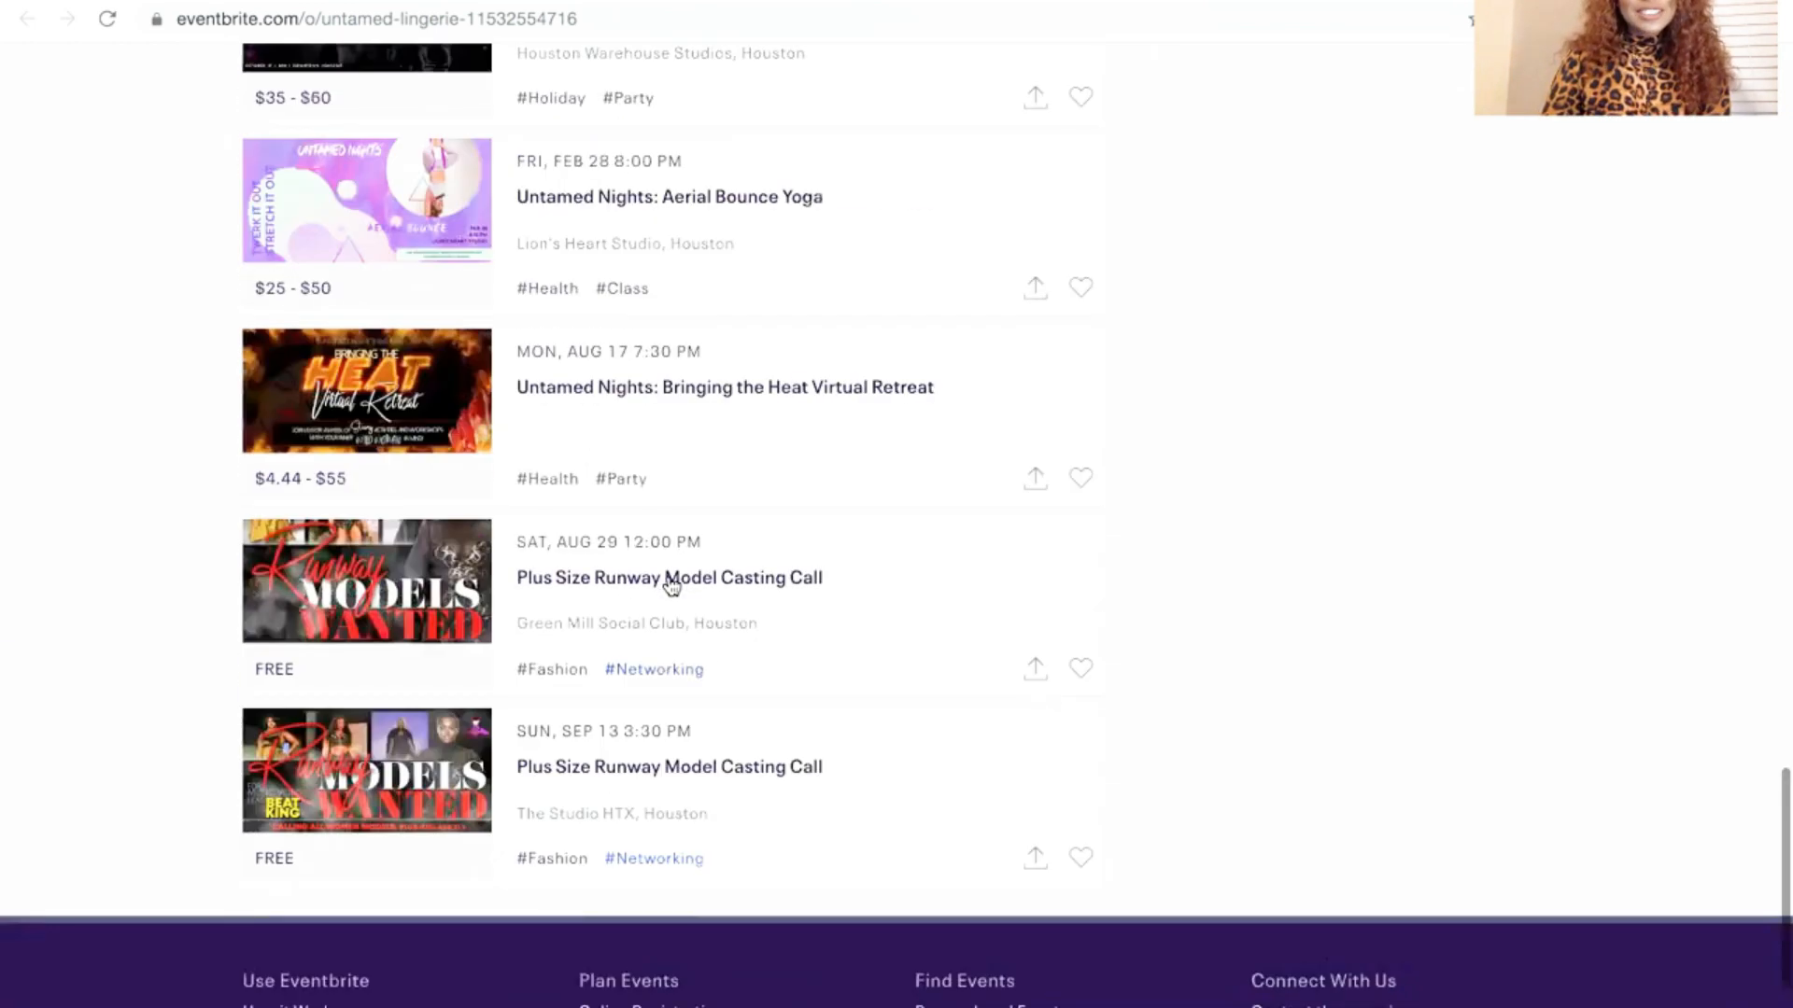
{"action": "scroll", "coordinate": [672, 585], "scroll_direction": "up", "scroll_amount": 20}
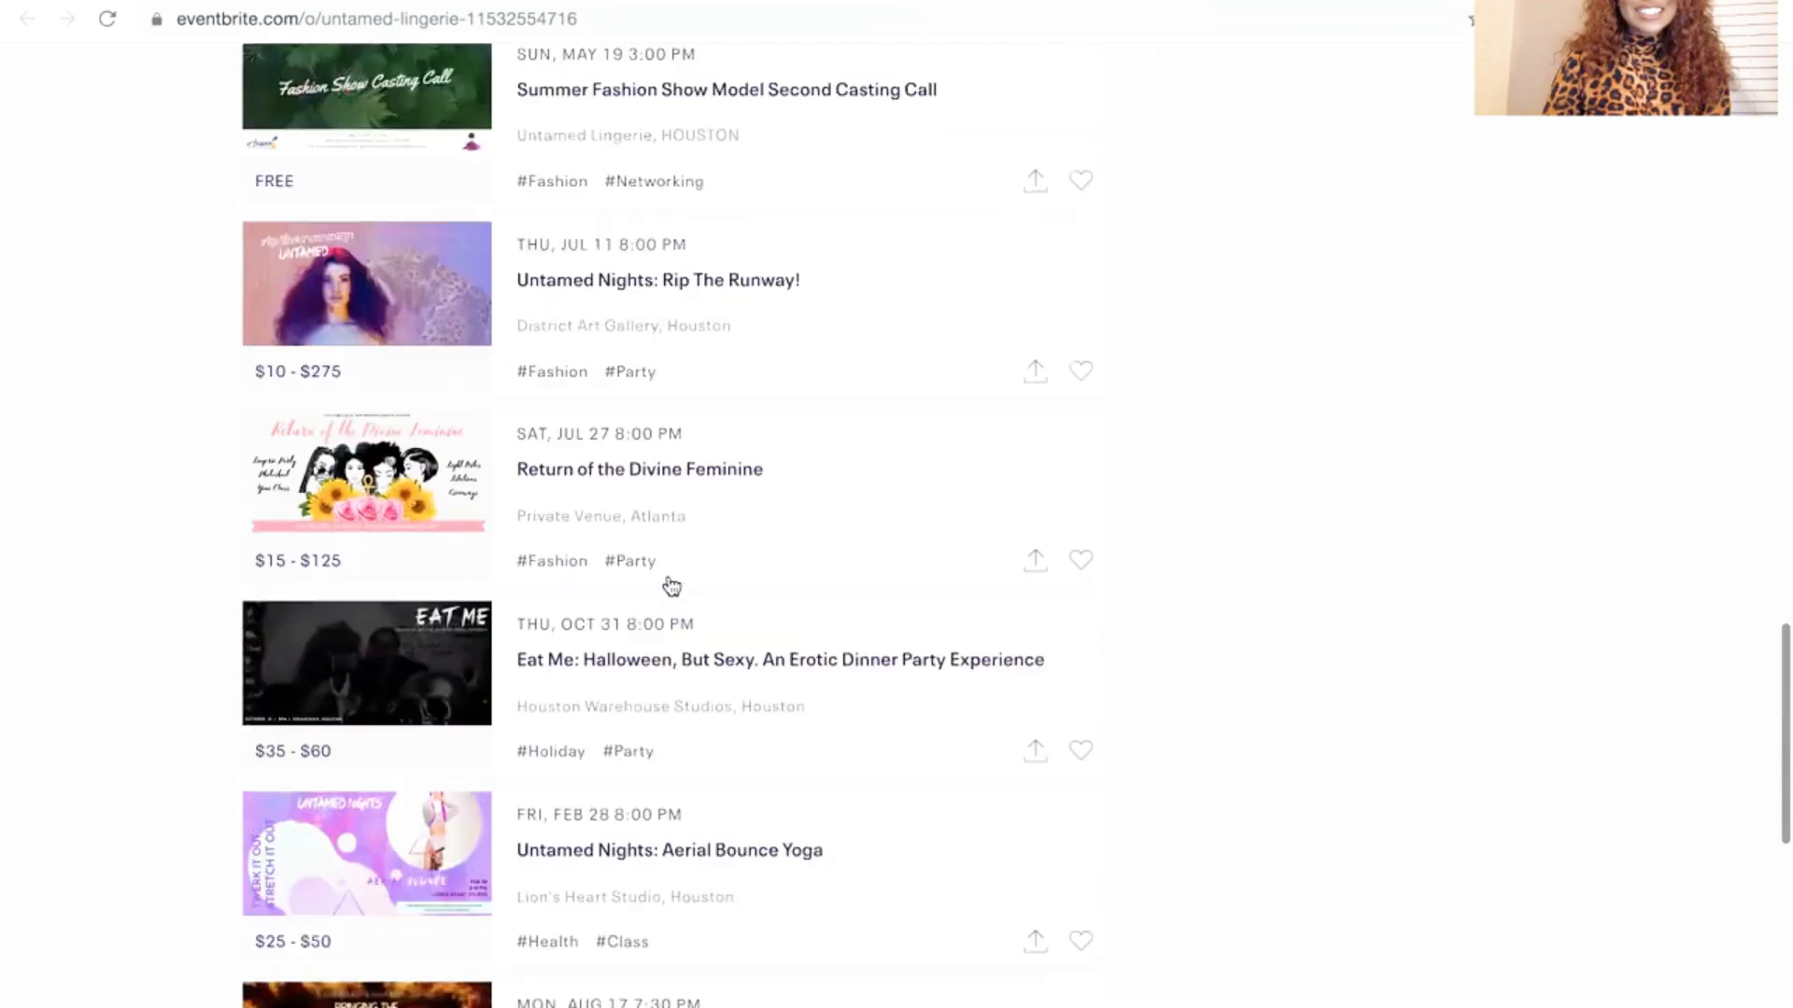
{"action": "scroll", "coordinate": [668, 586], "scroll_direction": "up", "scroll_amount": 8}
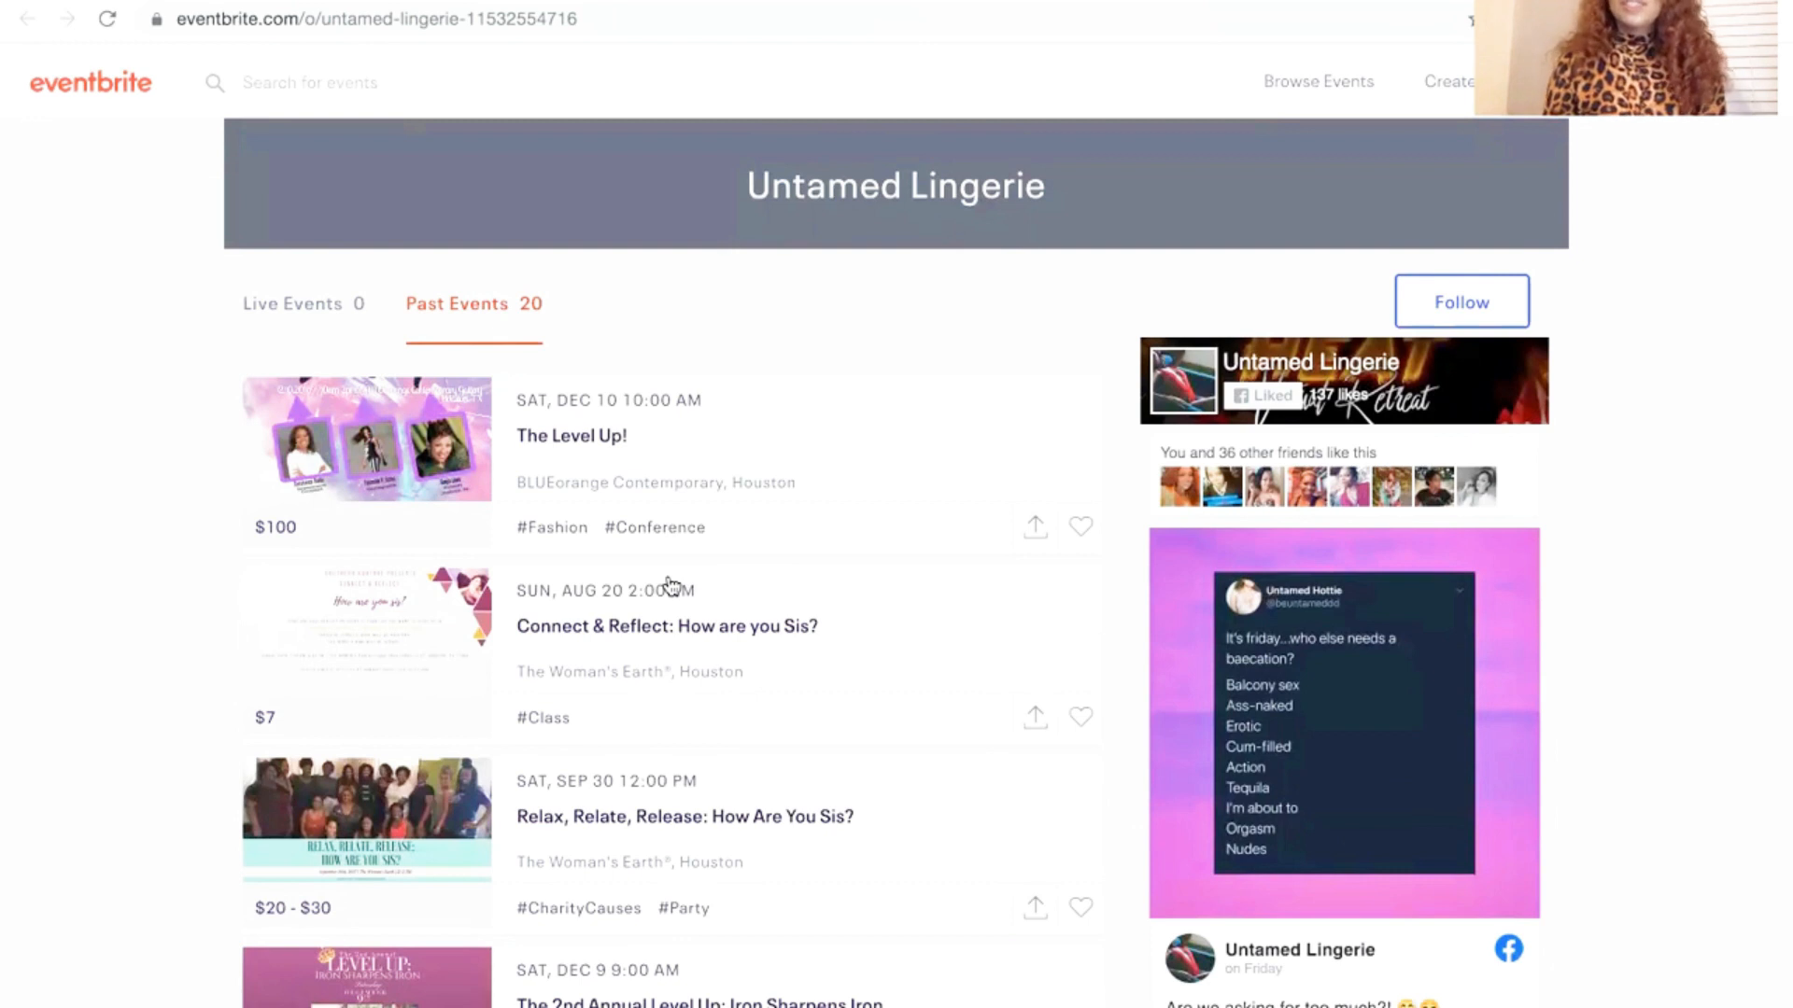
{"action": "scroll", "coordinate": [668, 585], "scroll_direction": "down", "scroll_amount": 12}
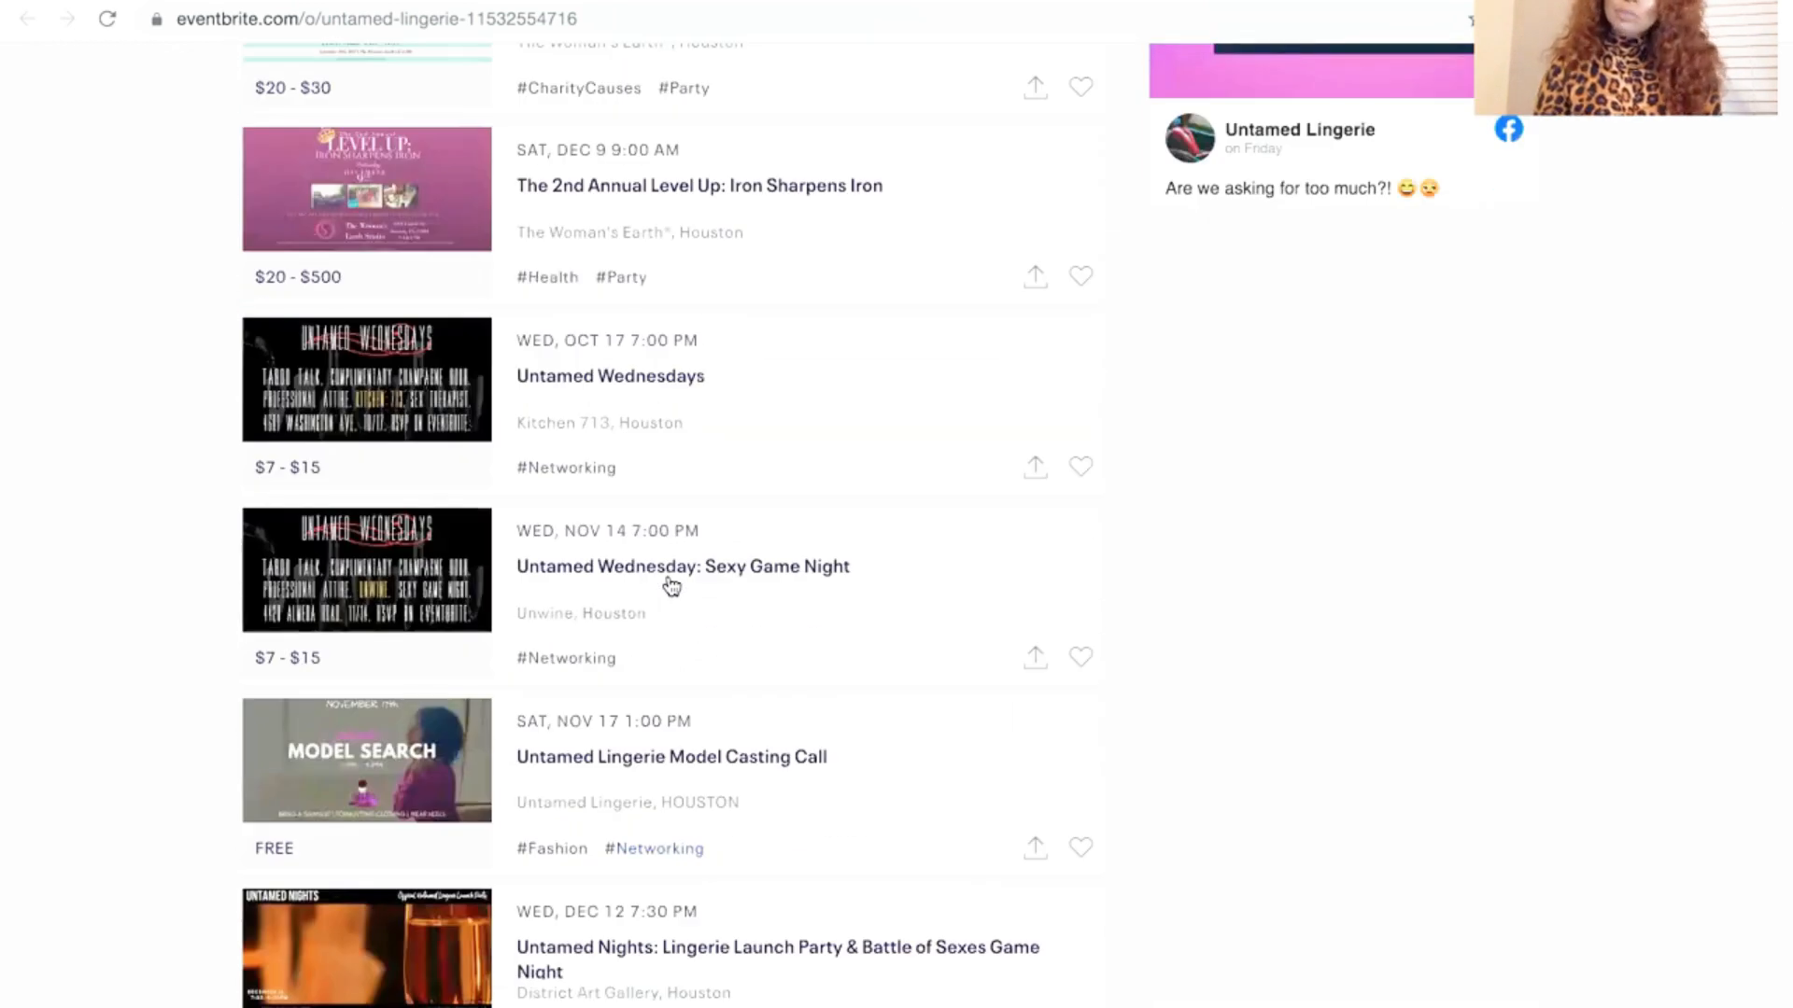
{"action": "scroll", "coordinate": [671, 585], "scroll_direction": "down", "scroll_amount": 8}
{"action": "scroll", "coordinate": [671, 586], "scroll_direction": "down", "scroll_amount": 19}
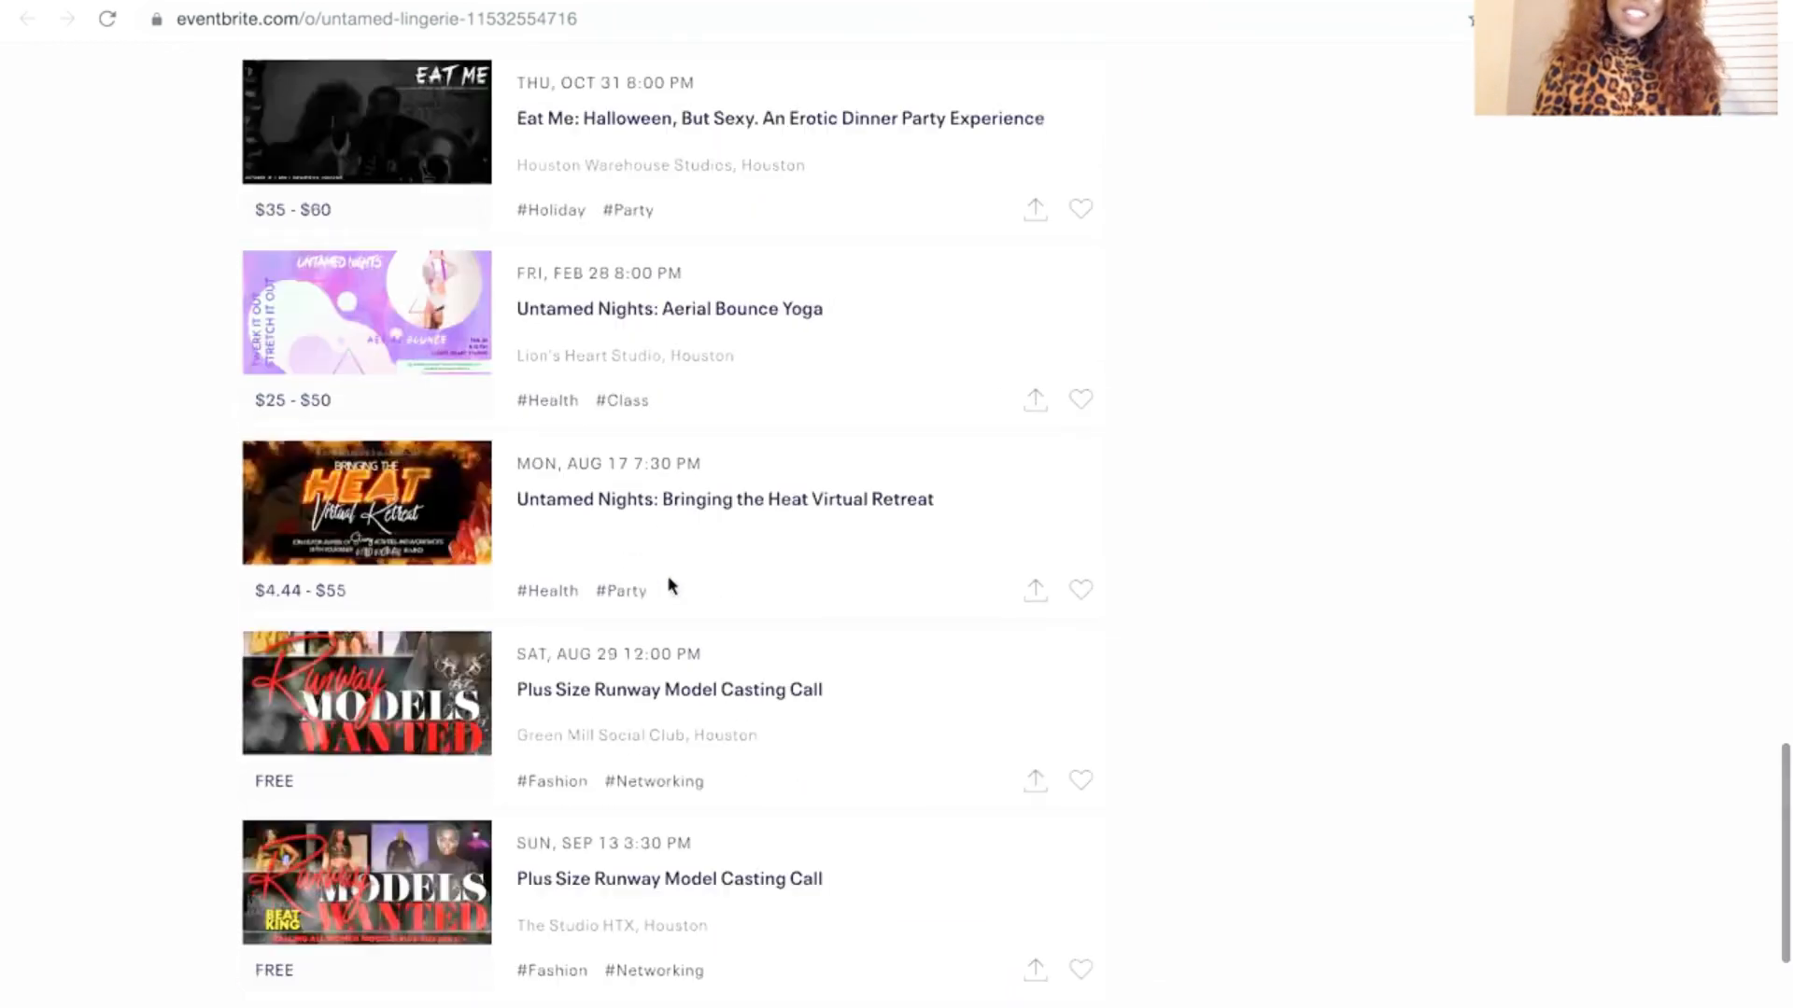
{"action": "scroll", "coordinate": [668, 585], "scroll_direction": "up", "scroll_amount": 20}
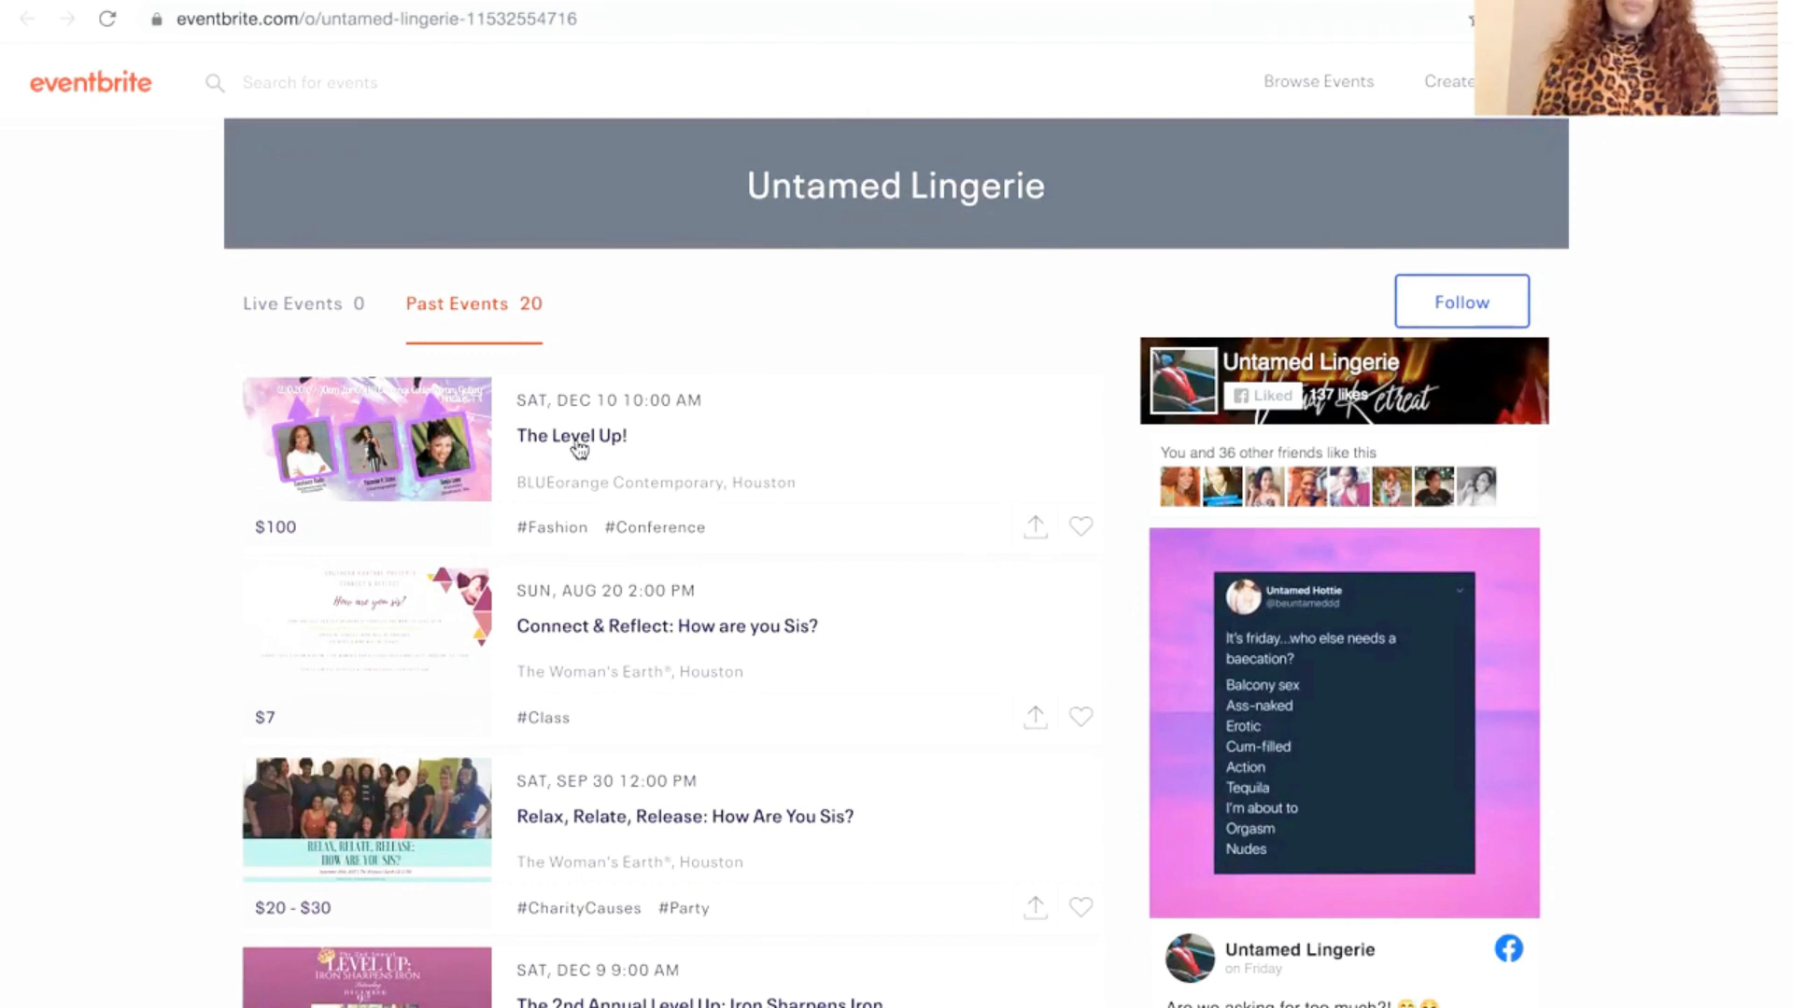
{"action": "scroll", "coordinate": [660, 280], "scroll_direction": "down", "scroll_amount": 10}
{"action": "scroll", "coordinate": [661, 277], "scroll_direction": "down", "scroll_amount": 10}
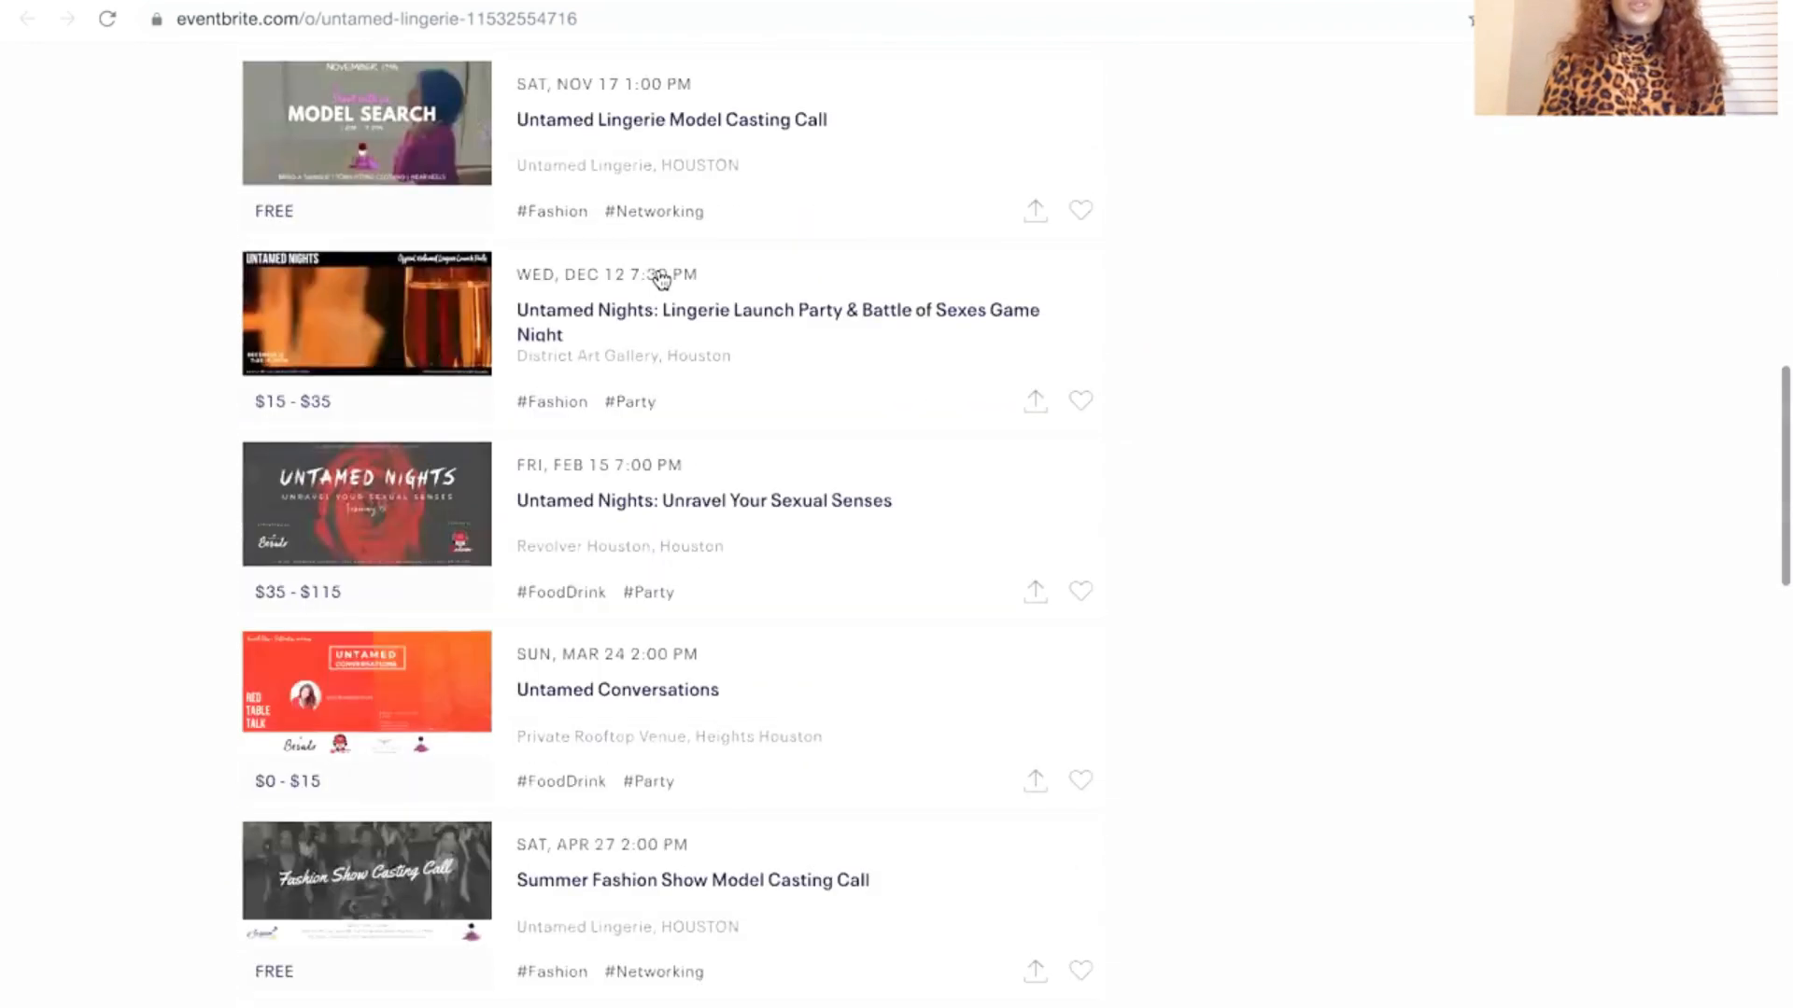
{"action": "scroll", "coordinate": [661, 277], "scroll_direction": "up", "scroll_amount": 18}
{"action": "scroll", "coordinate": [661, 280], "scroll_direction": "up", "scroll_amount": 6}
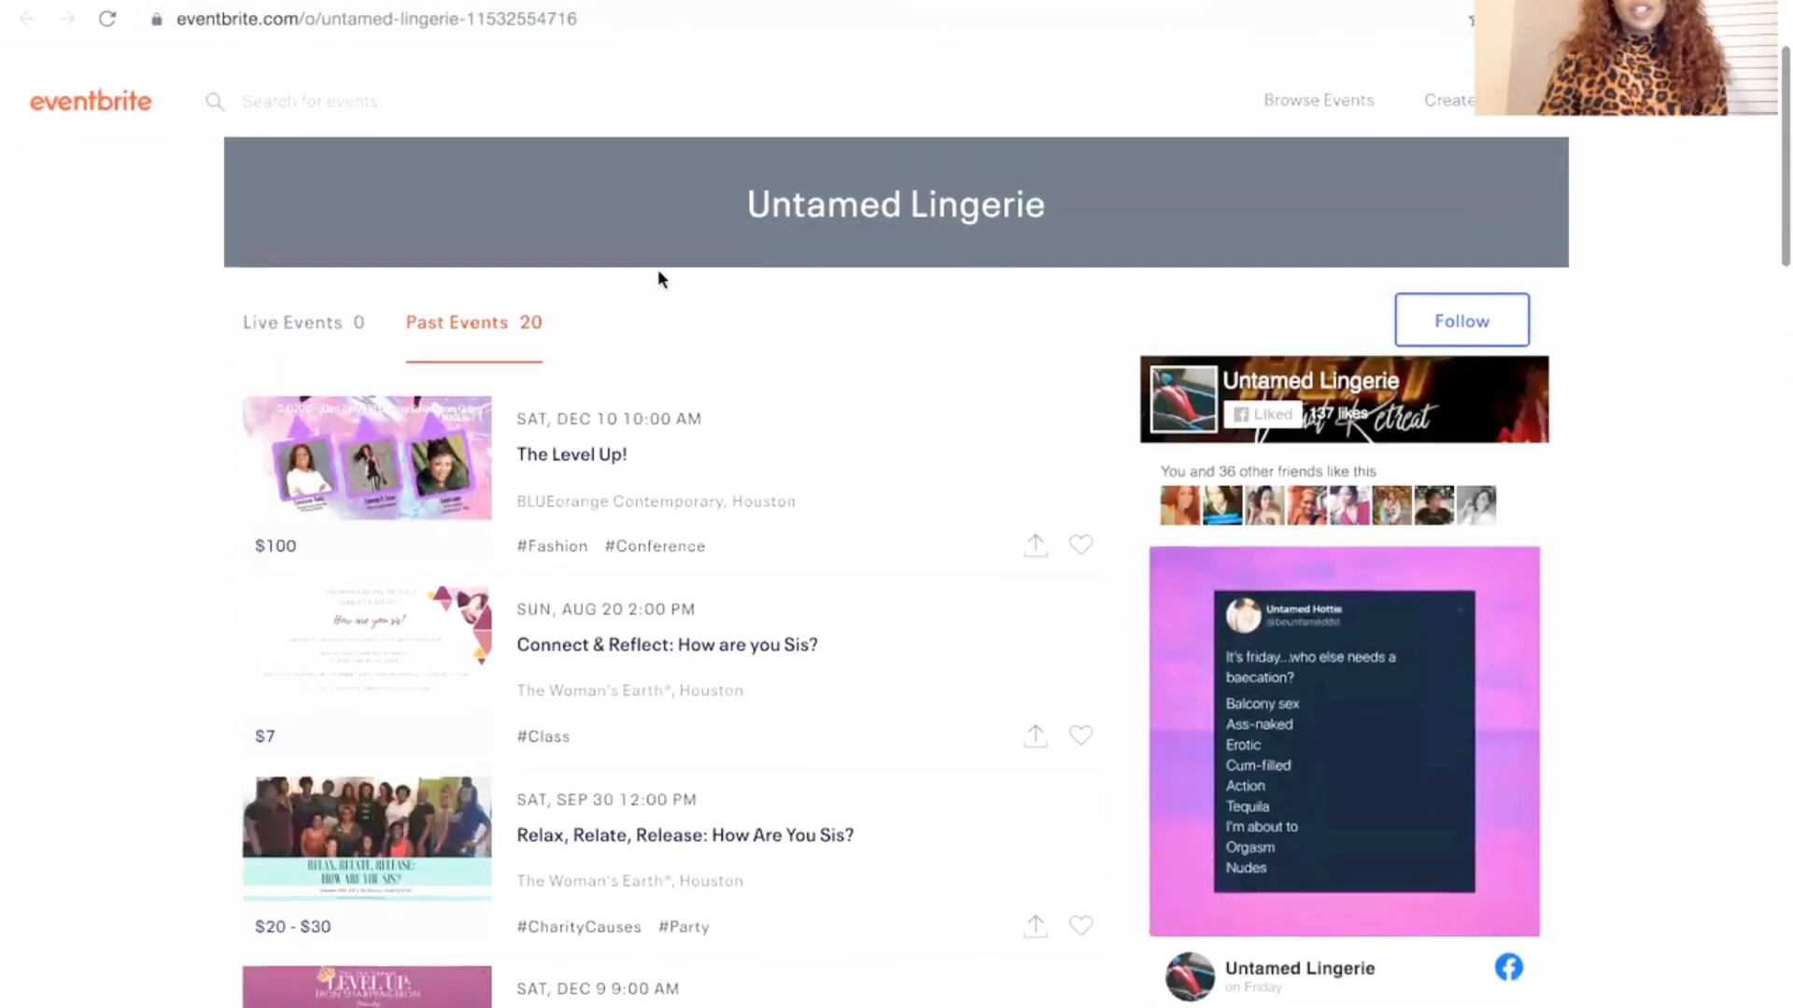